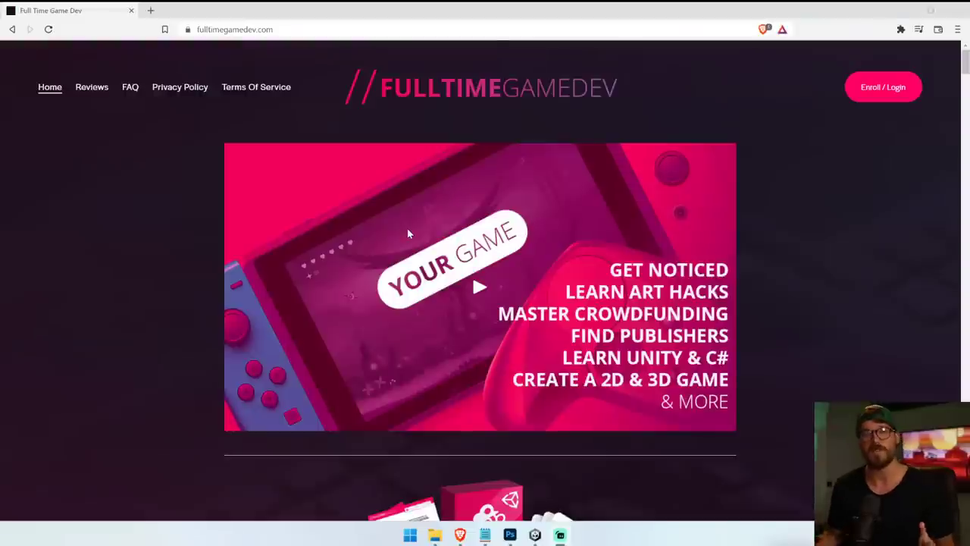
# Read through the student testimonials on the course site's Reviews page and return to the Home page.
pyautogui.click(79, 90)
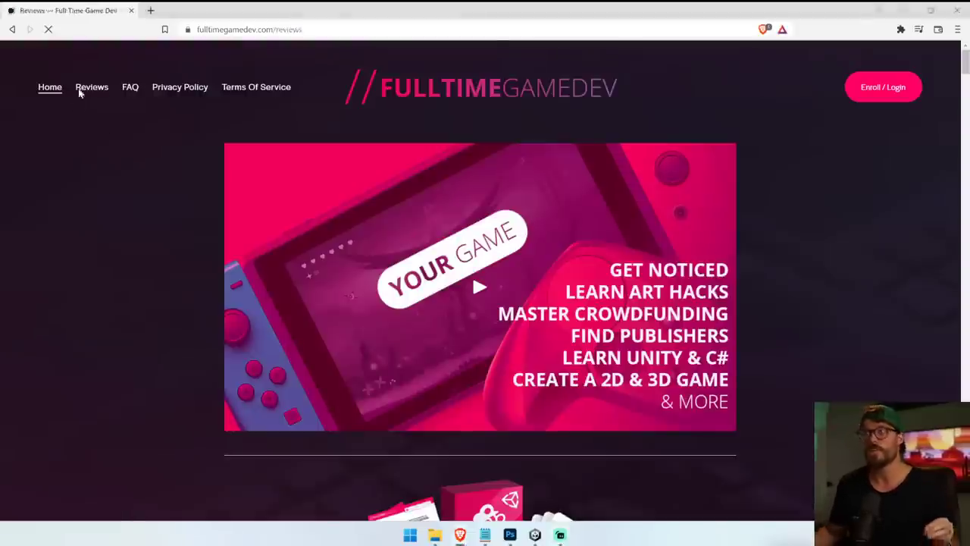
pyautogui.scroll(-15, 196, 205)
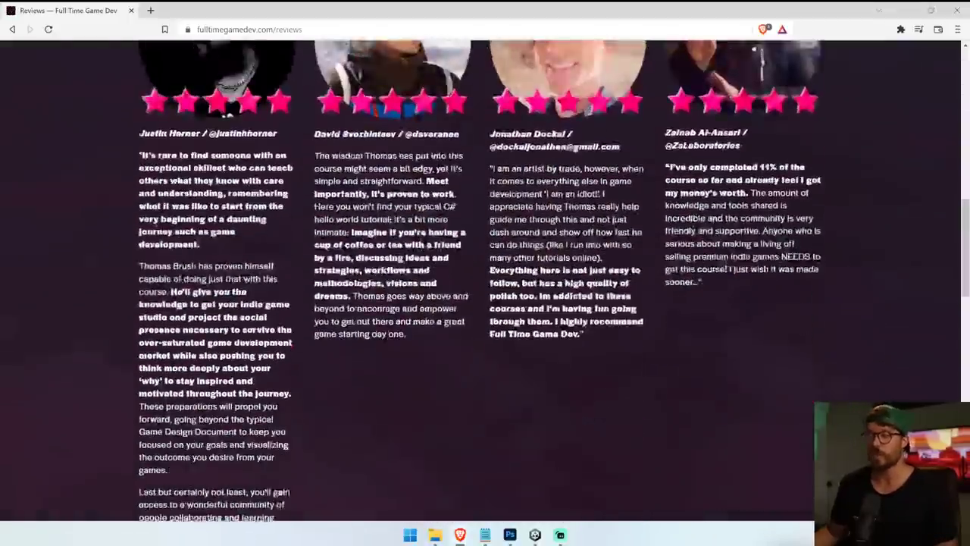
pyautogui.scroll(-4, 195, 206)
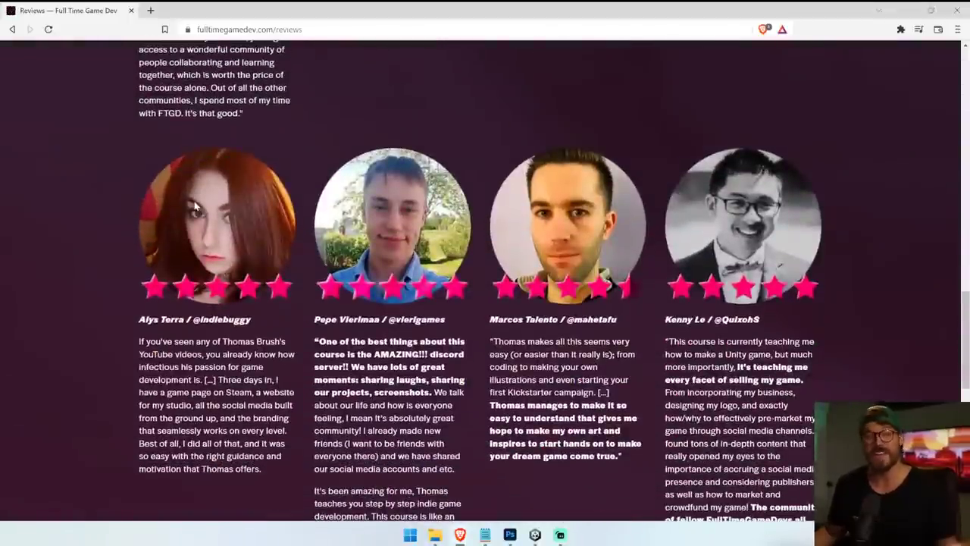
pyautogui.scroll(18, 195, 206)
pyautogui.click(52, 90)
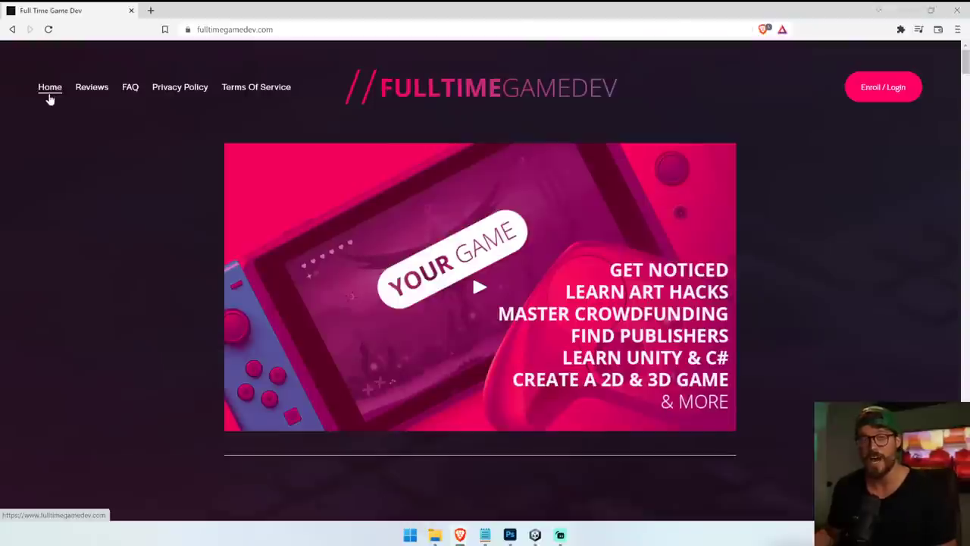
# Look through the home page from the free 2D game kit signup down to the course contents grid.
pyautogui.scroll(-6, 83, 252)
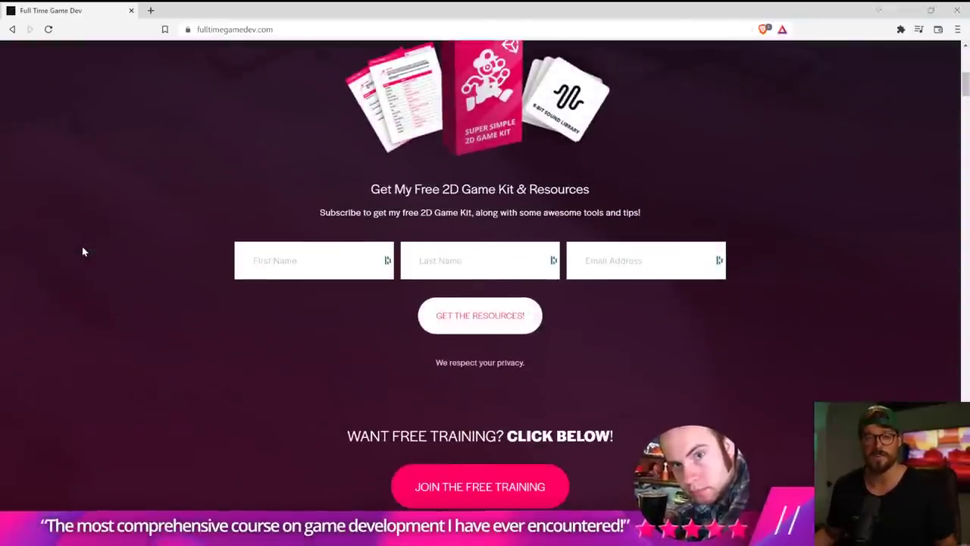
pyautogui.scroll(-1, 84, 252)
pyautogui.scroll(-10, 83, 252)
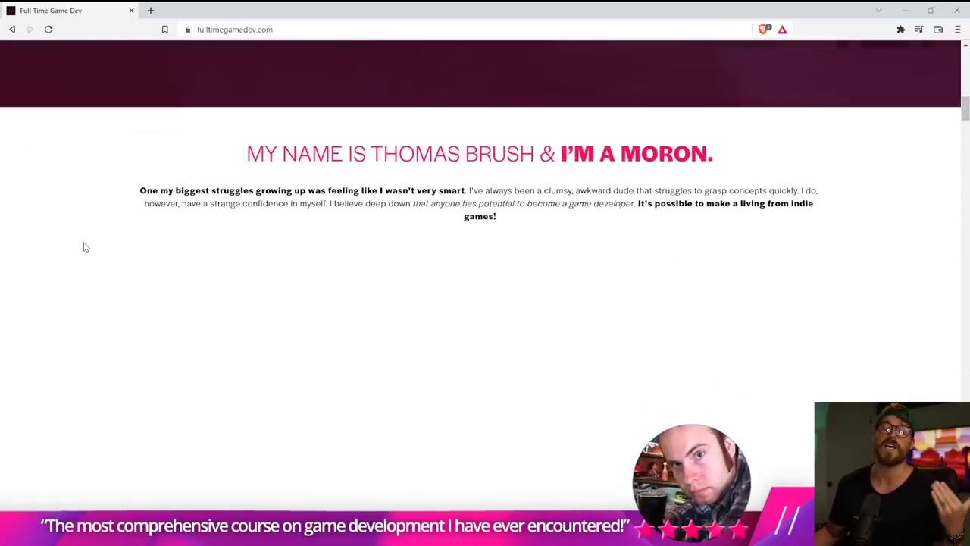
pyautogui.scroll(-10, 85, 241)
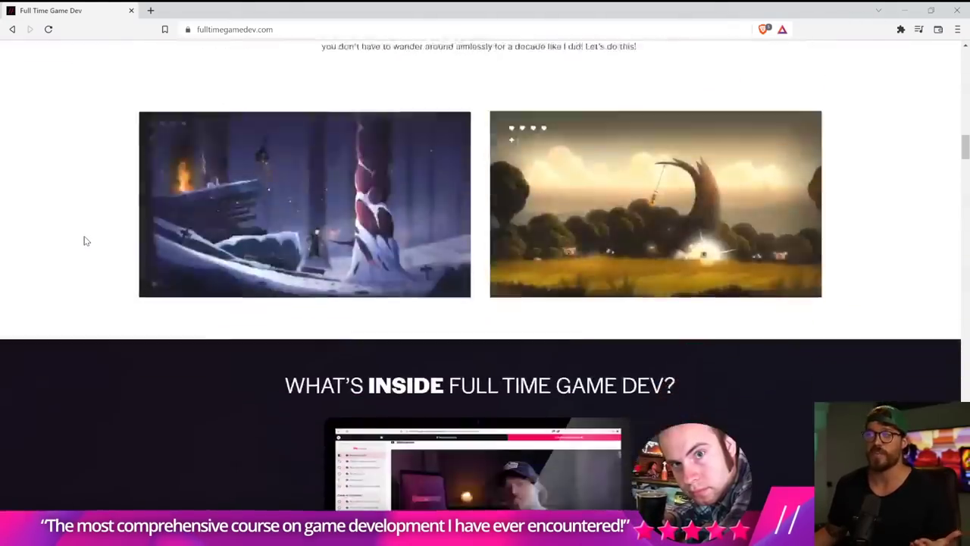
pyautogui.scroll(-5, 85, 241)
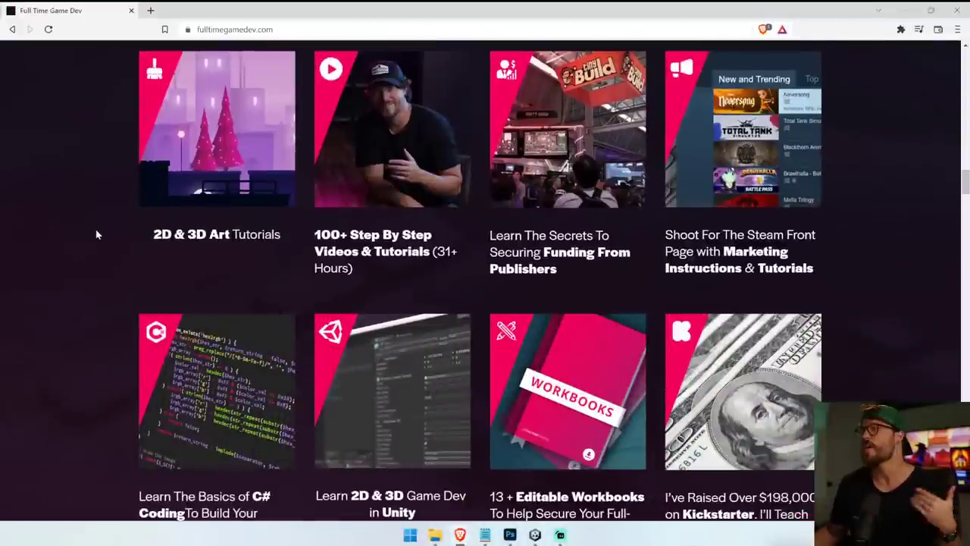
# Highlight the publisher funding, Kickstarter and C# coding descriptions in turn while reviewing the course contents grid.
pyautogui.moveTo(572, 235); pyautogui.dragTo(596, 268)
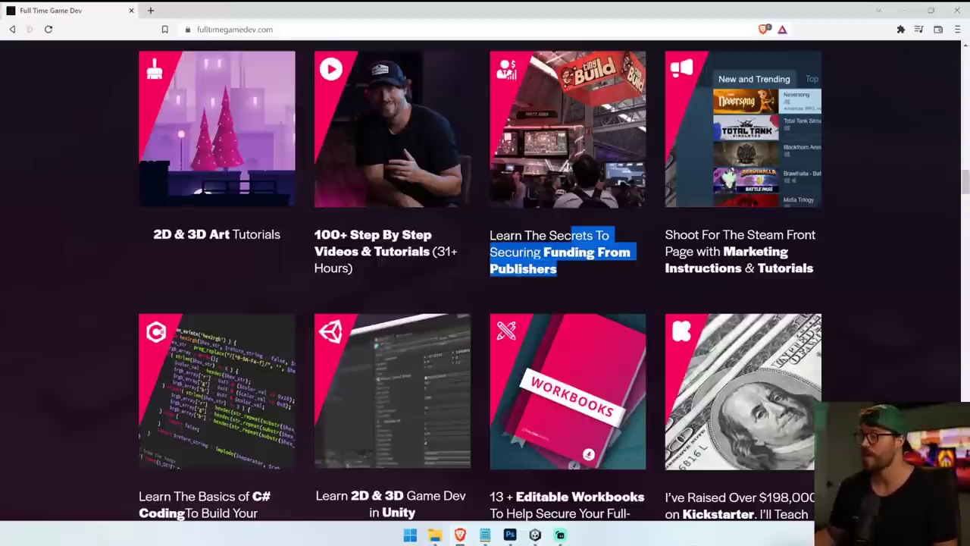
pyautogui.scroll(-2, 590, 258)
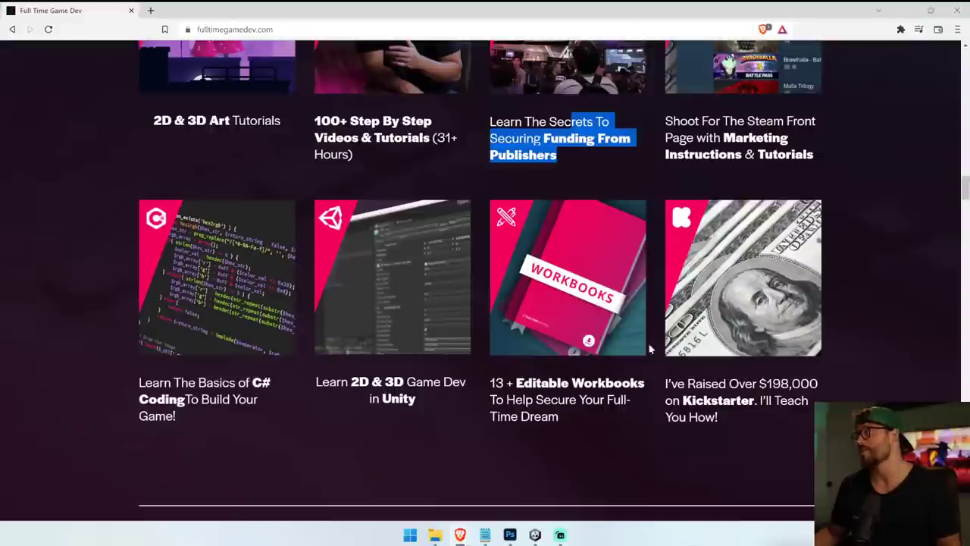
pyautogui.moveTo(720, 416); pyautogui.dragTo(666, 384)
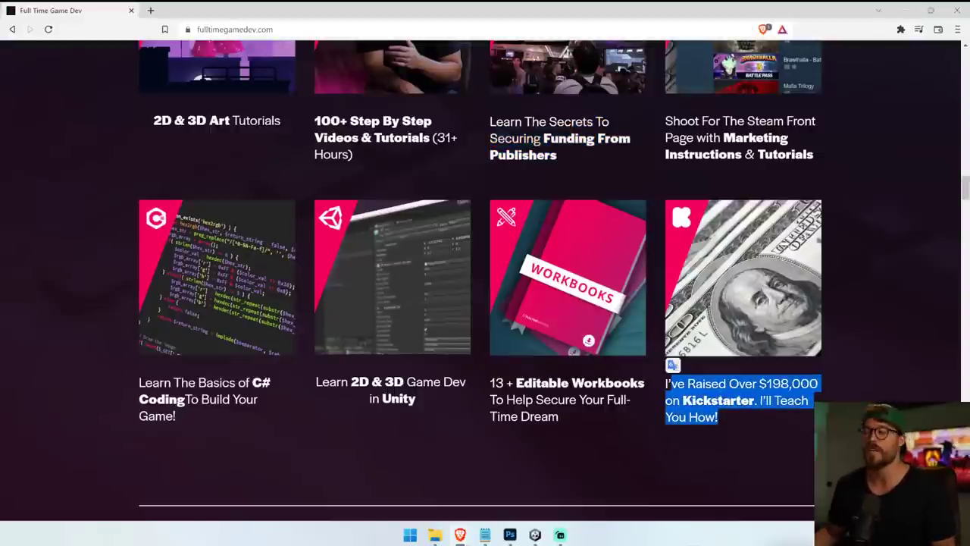
pyautogui.moveTo(212, 425); pyautogui.dragTo(139, 399)
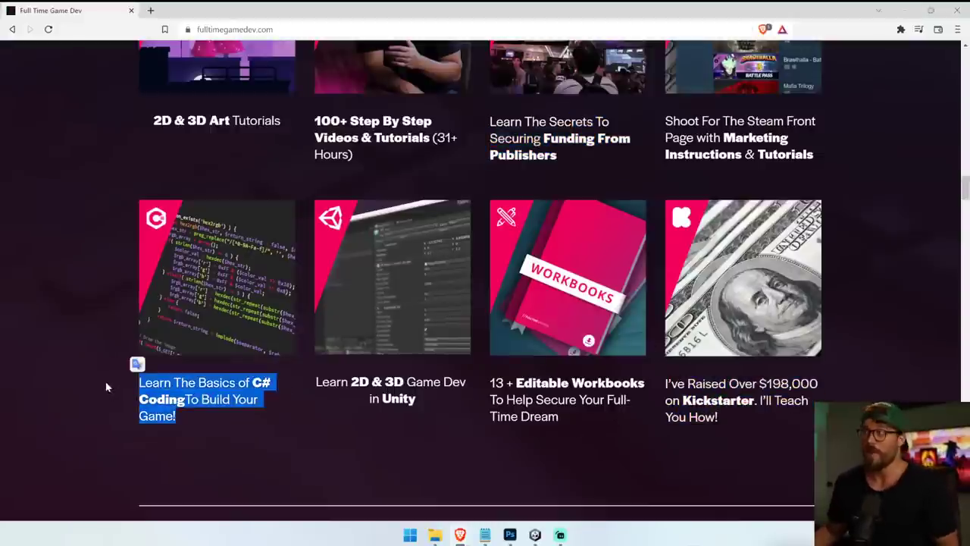
pyautogui.scroll(3, 127, 297)
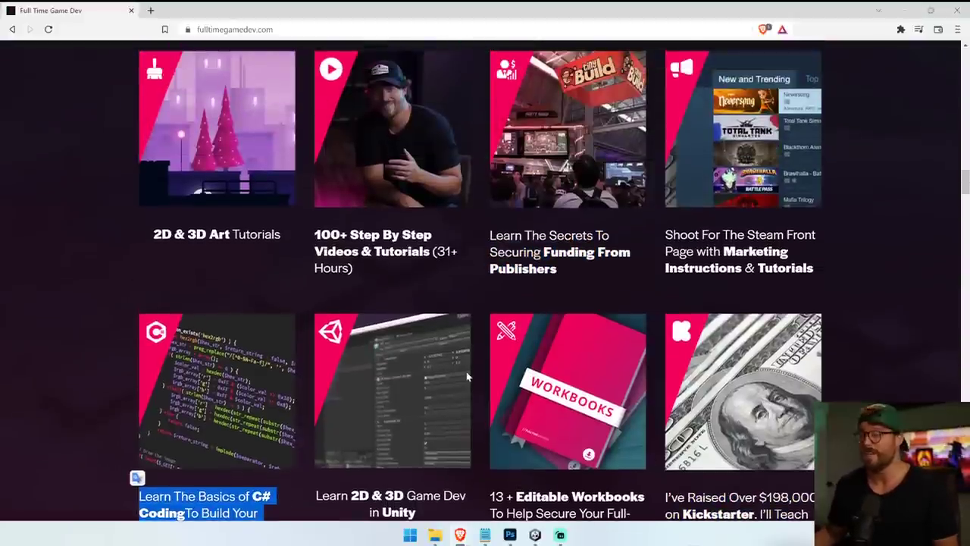
pyautogui.scroll(-3, 467, 377)
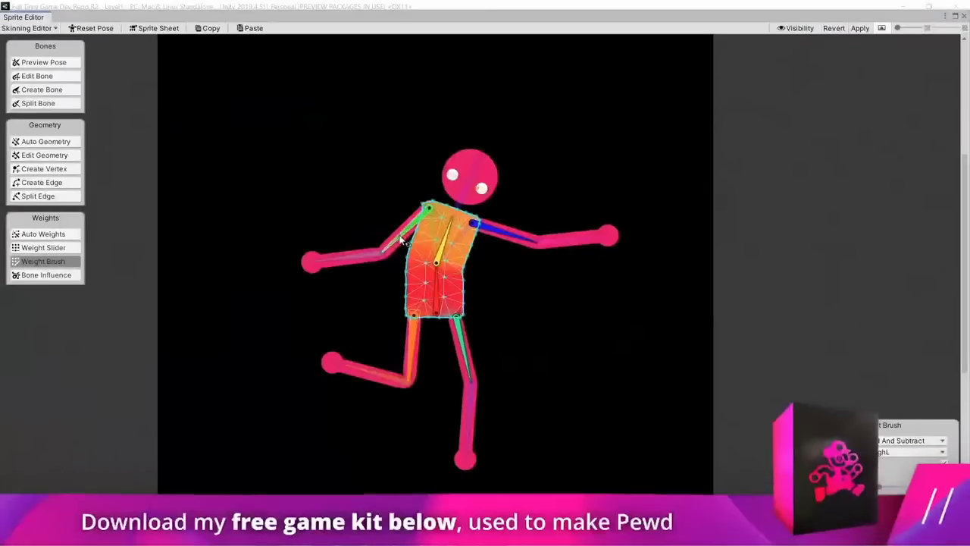
pyautogui.moveTo(401, 239); pyautogui.dragTo(346, 206)
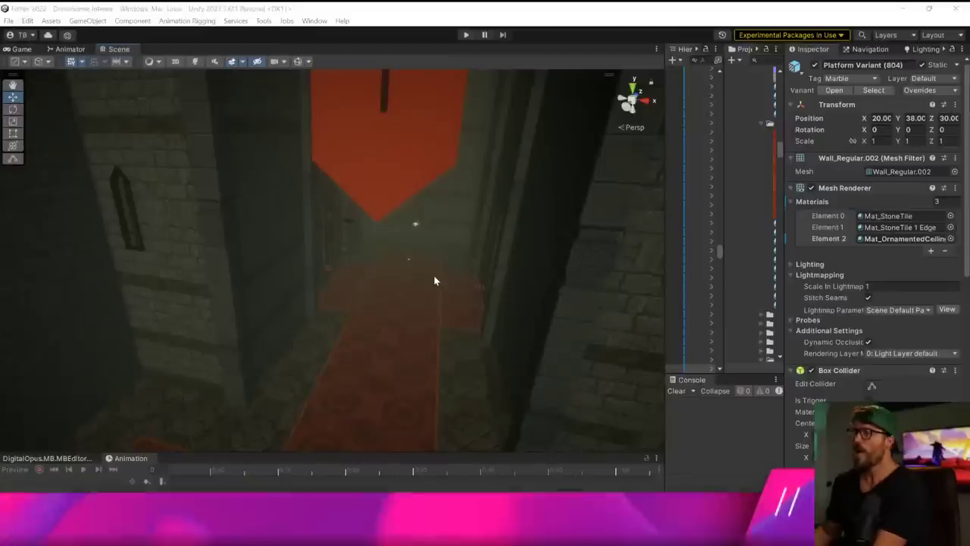
# Inspect the modular construction of the castle interior in Unity by selecting individual Wall_Tall pieces near the red banner.
pyautogui.moveTo(433, 276); pyautogui.dragTo(645, 273, button='right')
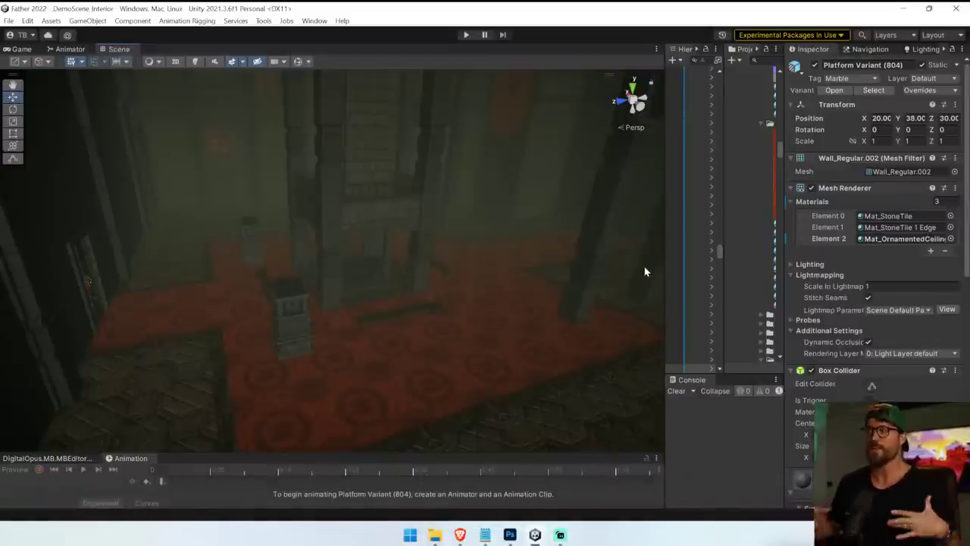
pyautogui.moveTo(564, 264); pyautogui.dragTo(600, 220, button='right')
pyautogui.click(528, 220)
pyautogui.moveTo(529, 220); pyautogui.dragTo(506, 253, button='right')
pyautogui.click(482, 271)
pyautogui.click(494, 330)
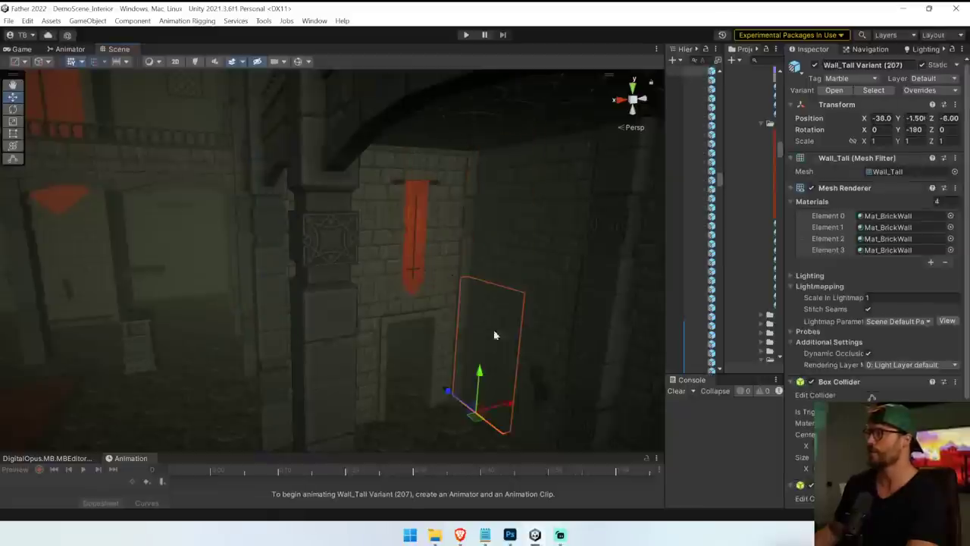
pyautogui.click(537, 341)
pyautogui.click(539, 268)
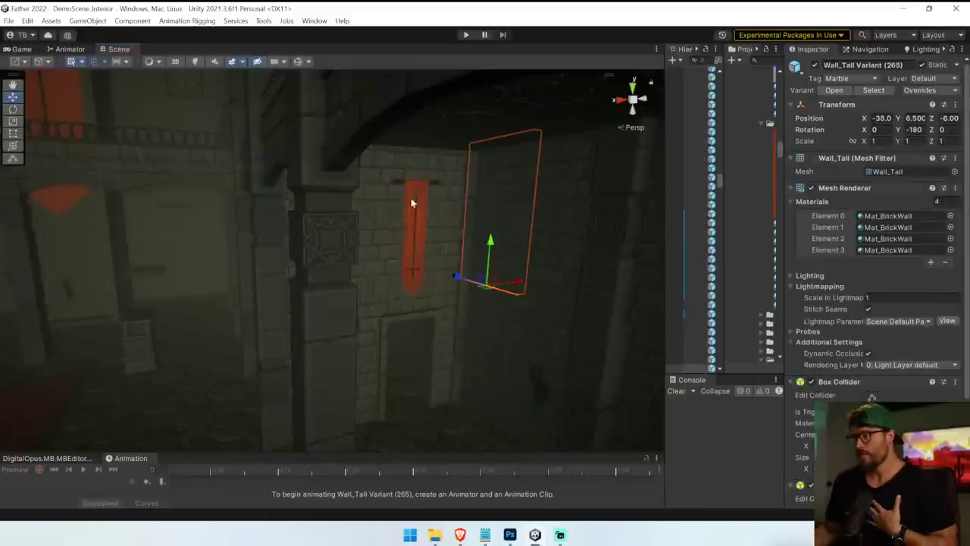
pyautogui.moveTo(412, 203); pyautogui.dragTo(173, 283, button='right')
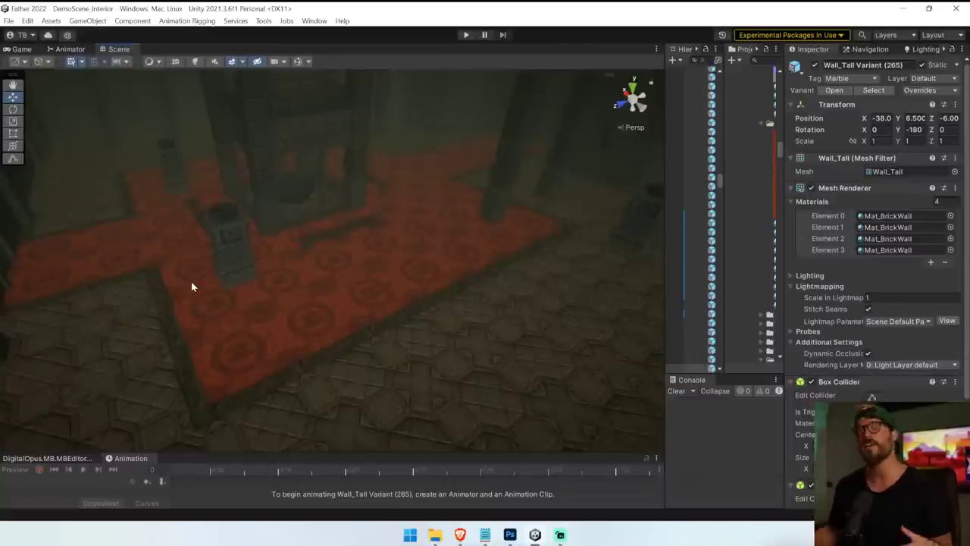
# Inspect individual Platform Quad floor tiles beside the red carpet, ending with a plain Mat_StoneTile tile selected.
pyautogui.moveTo(318, 254); pyautogui.dragTo(712, 262, button='right')
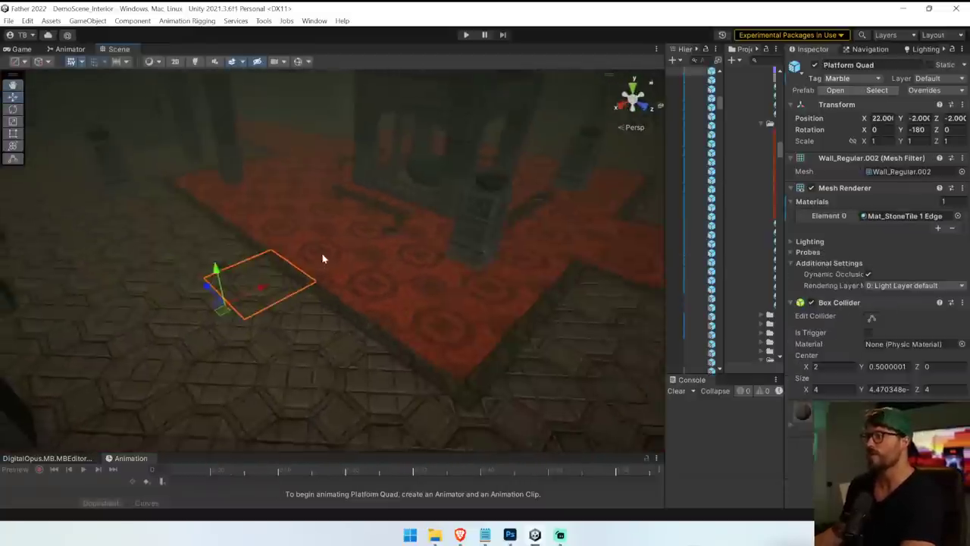
pyautogui.moveTo(321, 258); pyautogui.dragTo(210, 255)
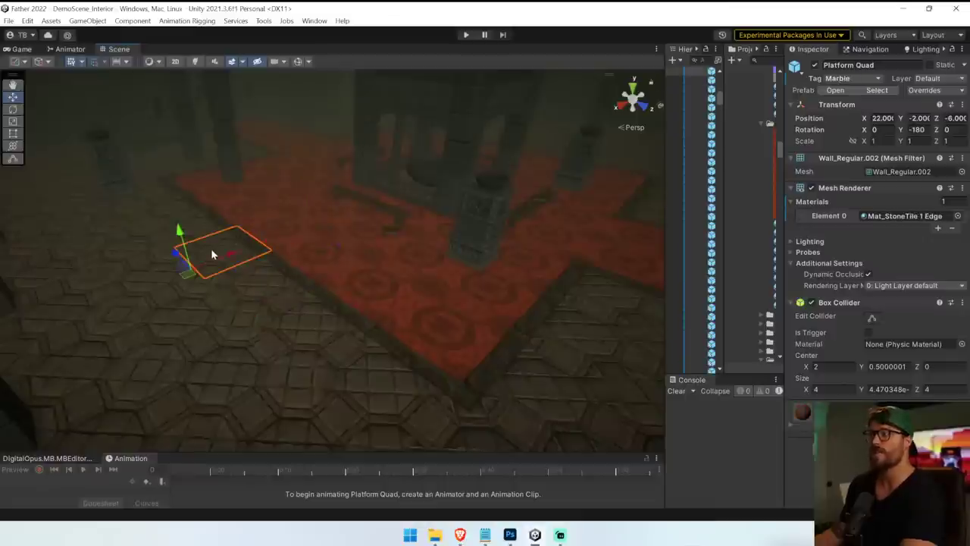
pyautogui.click(172, 287)
pyautogui.click(273, 319)
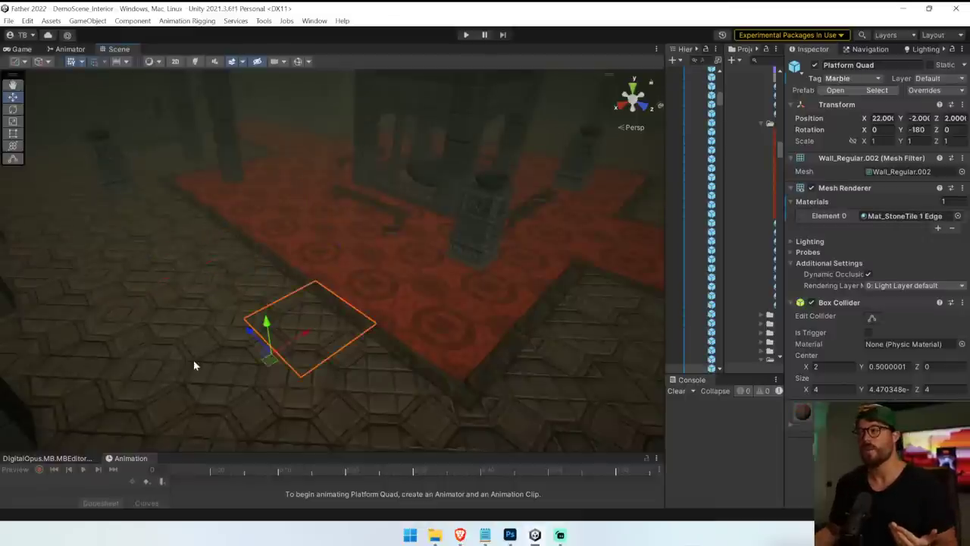
pyautogui.click(193, 359)
pyautogui.moveTo(314, 256); pyautogui.dragTo(273, 234, button='right')
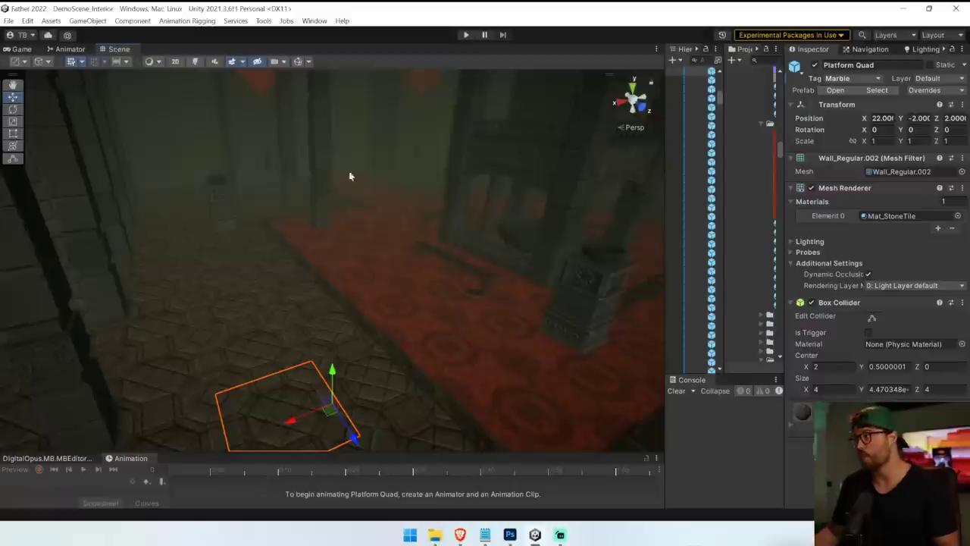
# Extend the selection to a solid four-by-four block of 16 floor tiles spanning the stone floor and the red carpet.
pyautogui.moveTo(445, 179); pyautogui.dragTo(551, 160, button='right')
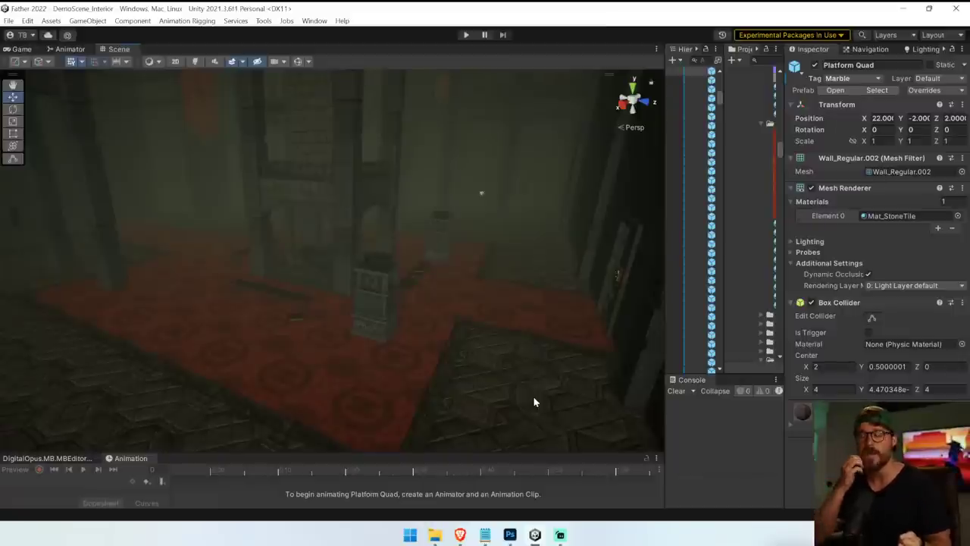
pyautogui.moveTo(473, 252); pyautogui.dragTo(421, 320, button='right')
pyautogui.moveTo(233, 279); pyautogui.dragTo(302, 273, button='right')
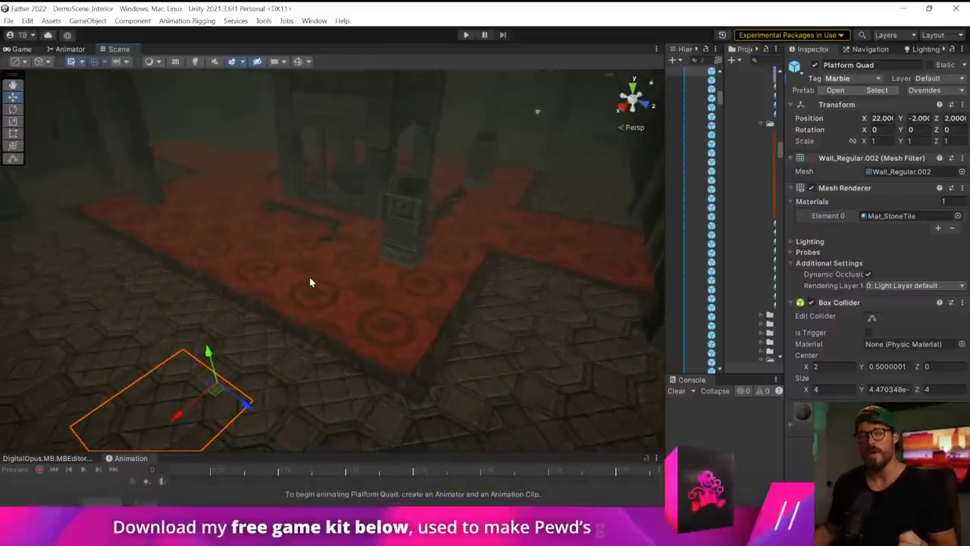
pyautogui.moveTo(302, 273); pyautogui.dragTo(236, 311, button='right')
pyautogui.keyDown('shift'); pyautogui.click(198, 279); pyautogui.keyUp('shift')
pyautogui.keyDown('shift'); pyautogui.click(168, 249); pyautogui.keyUp('shift')
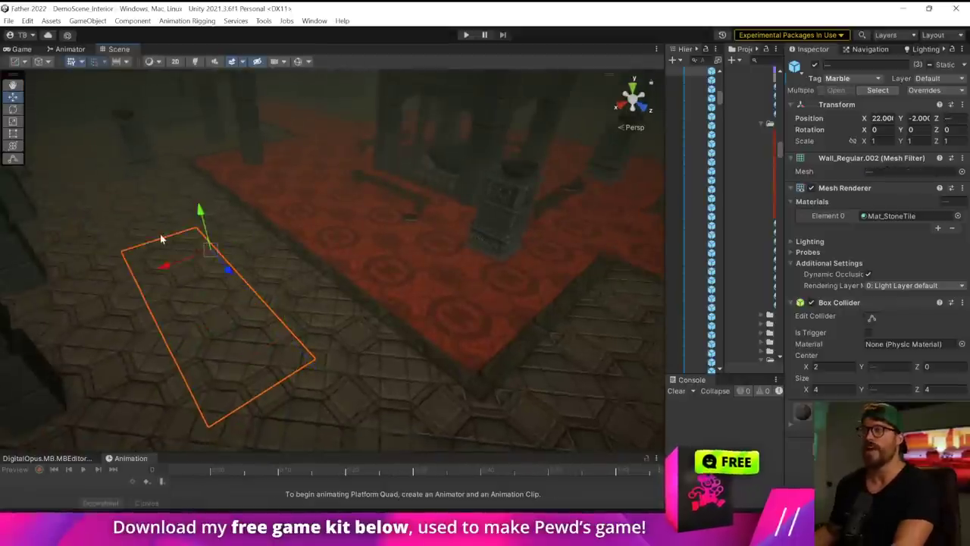
pyautogui.keyDown('shift'); pyautogui.click(156, 224); pyautogui.keyUp('shift')
pyautogui.keyDown('shift'); pyautogui.click(216, 205); pyautogui.keyUp('shift')
pyautogui.keyDown('shift'); pyautogui.click(274, 190); pyautogui.keyUp('shift')
pyautogui.keyDown('shift'); pyautogui.click(319, 188); pyautogui.keyUp('shift')
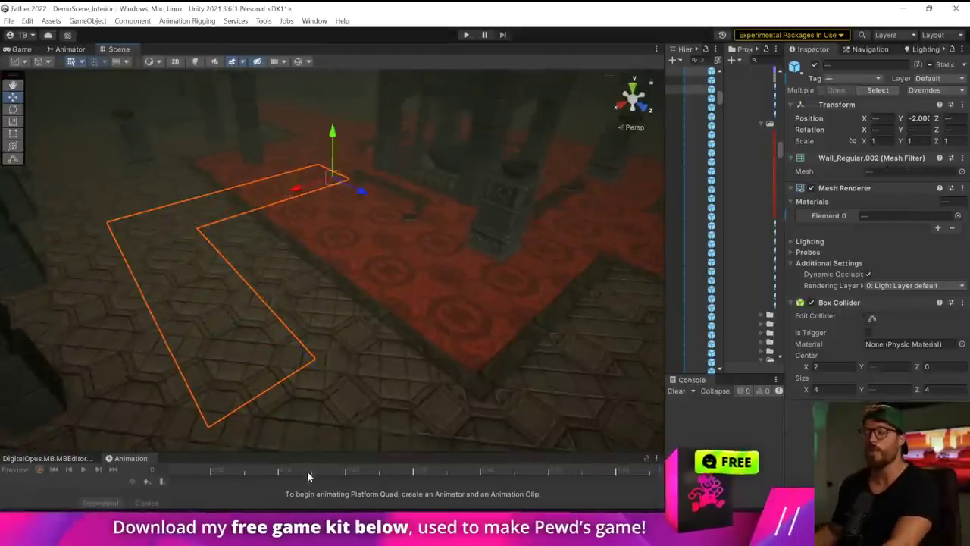
pyautogui.keyDown('shift'); pyautogui.click(408, 285); pyautogui.keyUp('shift')
pyautogui.keyDown('shift'); pyautogui.click(438, 258); pyautogui.keyUp('shift')
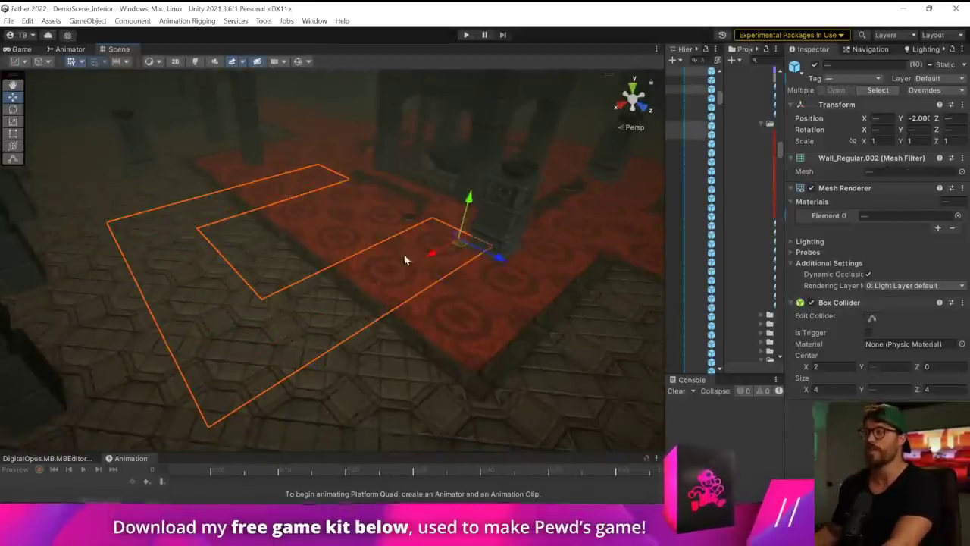
pyautogui.keyDown('shift'); pyautogui.click(396, 229); pyautogui.keyUp('shift')
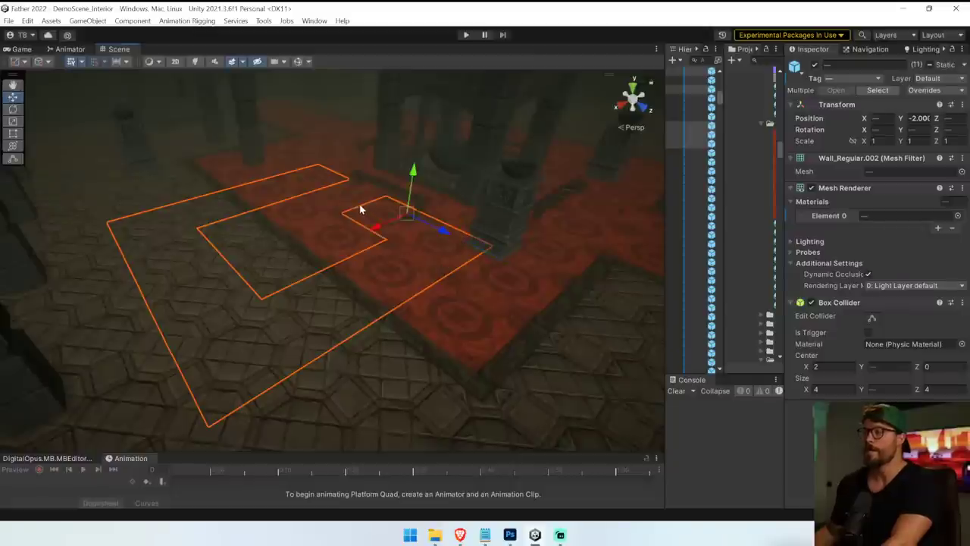
pyautogui.keyDown('shift'); pyautogui.click(361, 210); pyautogui.keyUp('shift')
pyautogui.keyDown('shift'); pyautogui.click(316, 219); pyautogui.keyUp('shift')
pyautogui.keyDown('shift'); pyautogui.click(334, 241); pyautogui.keyUp('shift')
pyautogui.keyDown('shift'); pyautogui.click(227, 238); pyautogui.keyUp('shift')
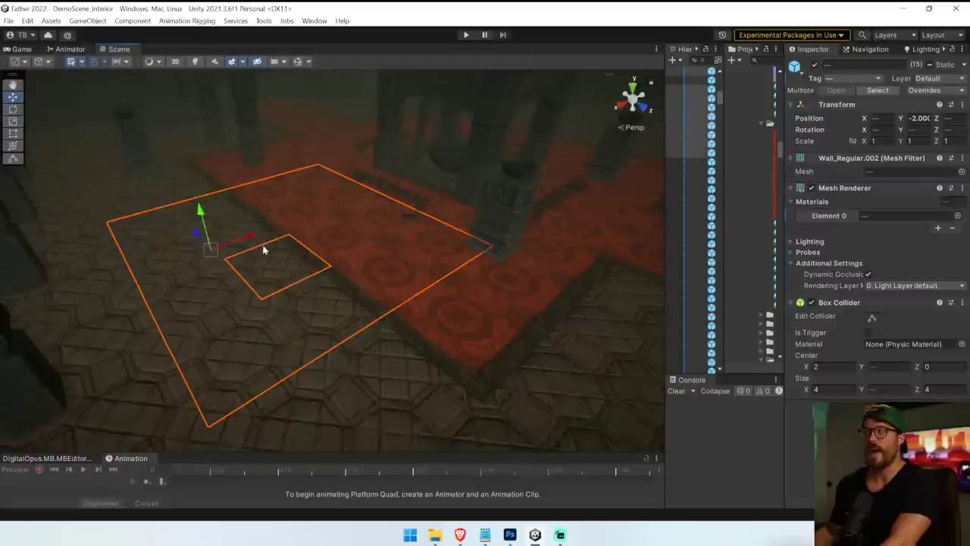
pyautogui.keyDown('shift'); pyautogui.click(279, 260); pyautogui.keyUp('shift')
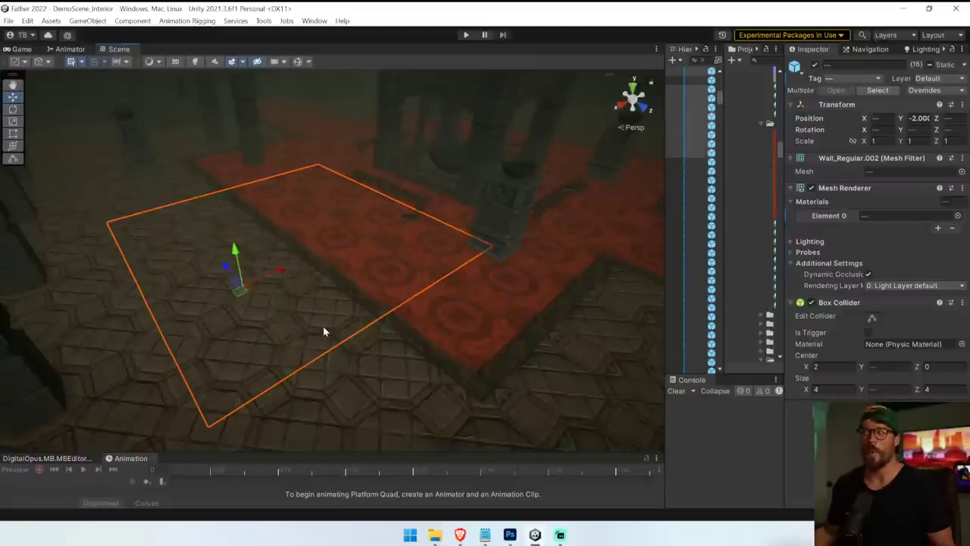
# Examine the castle hall around the selected tile block, including from above and from a distance.
pyautogui.moveTo(365, 131); pyautogui.dragTo(288, 208, button='right')
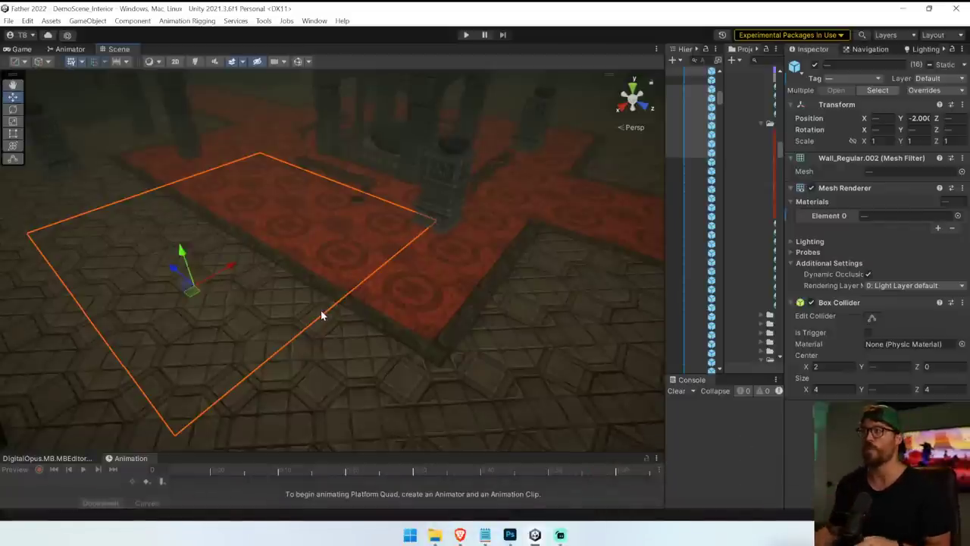
pyautogui.moveTo(321, 315); pyautogui.dragTo(496, 340, button='right')
pyautogui.press('w')
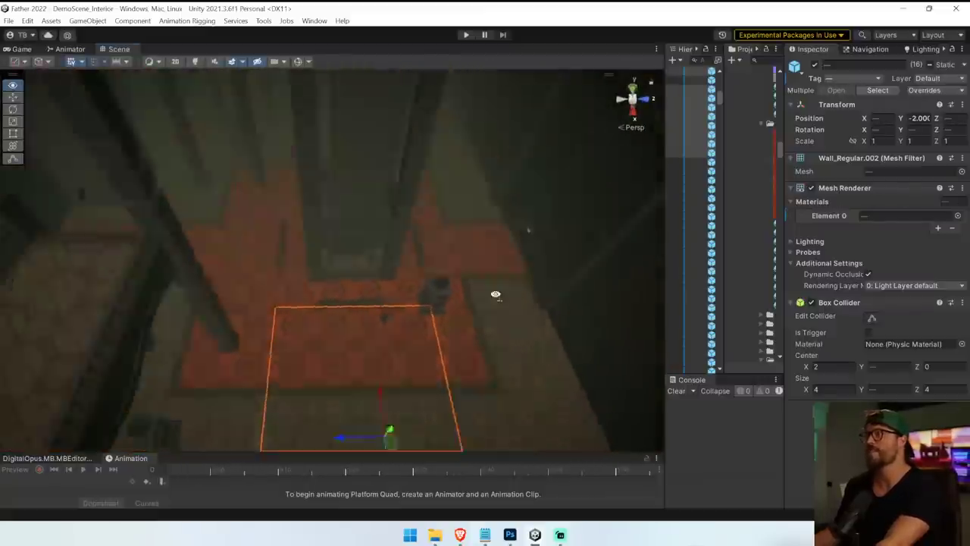
pyautogui.moveTo(496, 294); pyautogui.dragTo(484, 241, button='right')
pyautogui.moveTo(523, 308); pyautogui.dragTo(154, 242, button='right')
pyautogui.press('s')
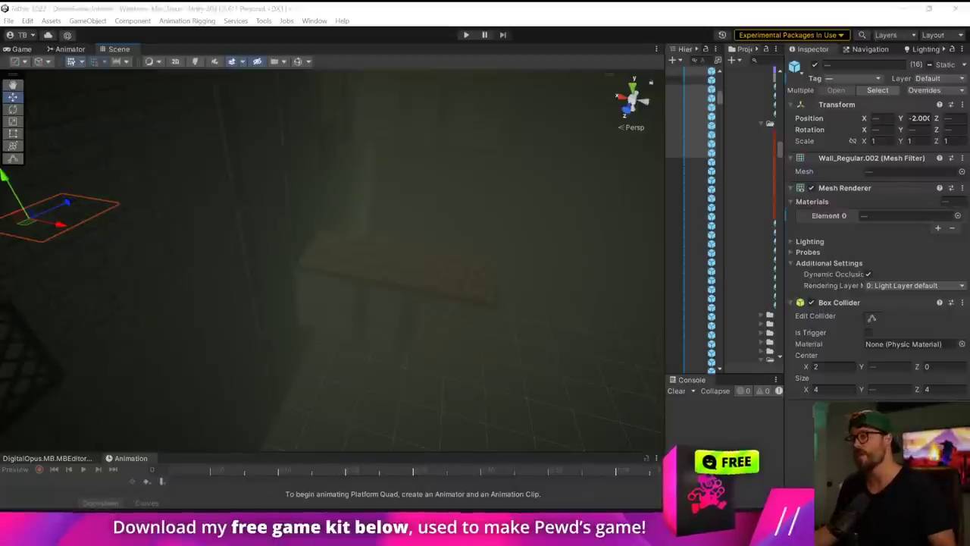
# Widen the Hierarchy and Project panels by narrowing the Scene view.
pyautogui.moveTo(660, 277); pyautogui.dragTo(482, 276)
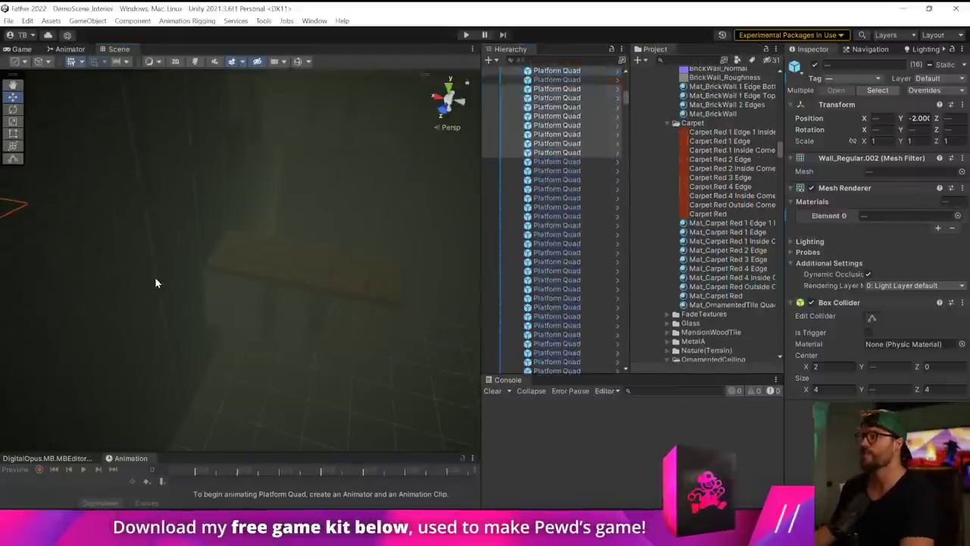
# Select a tall wall piece and narrow the Scene view further to give the Hierarchy and Project panels more room.
pyautogui.click(155, 281)
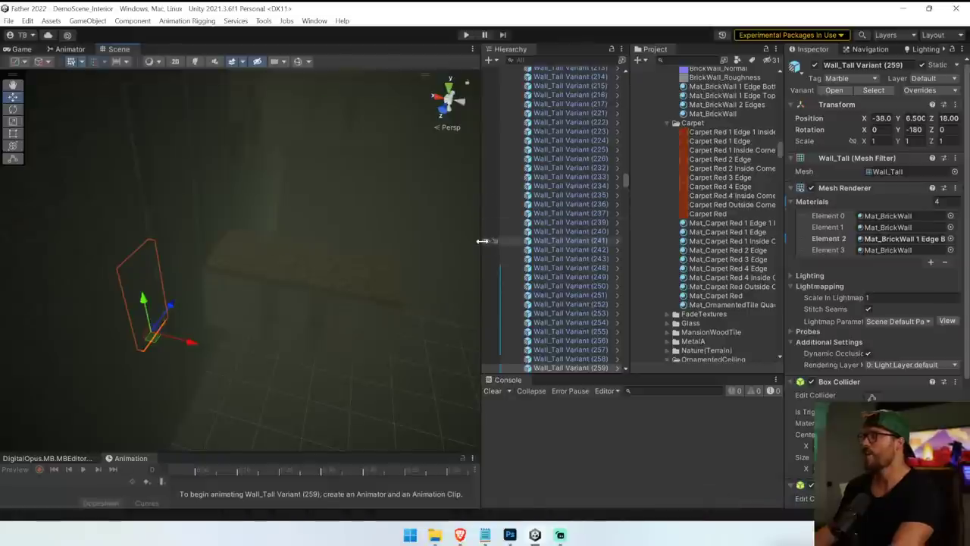
pyautogui.moveTo(483, 241); pyautogui.dragTo(311, 234)
pyautogui.scroll(10, 688, 220)
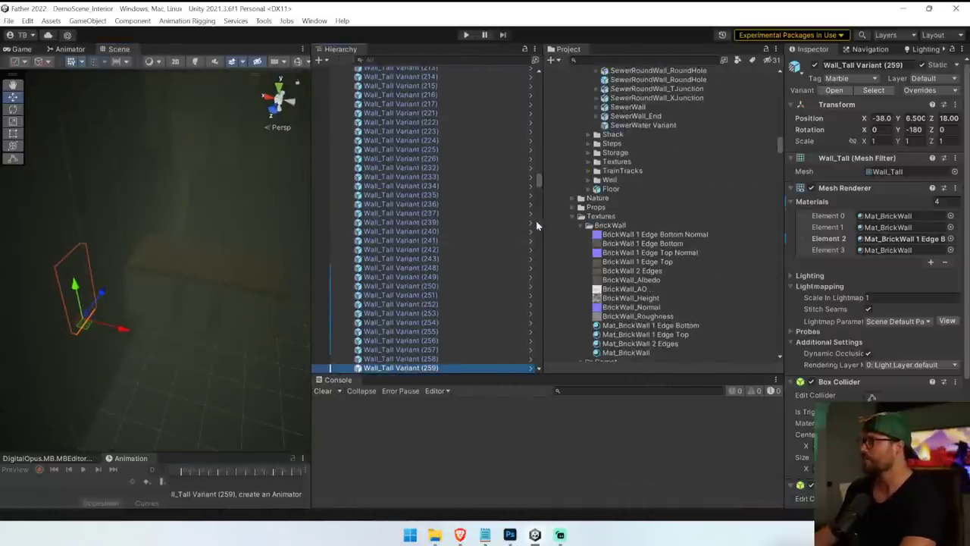
# Inspect the texture files in the BrickWall folder, ending with BrickWall_Normal selected.
pyautogui.click(635, 235)
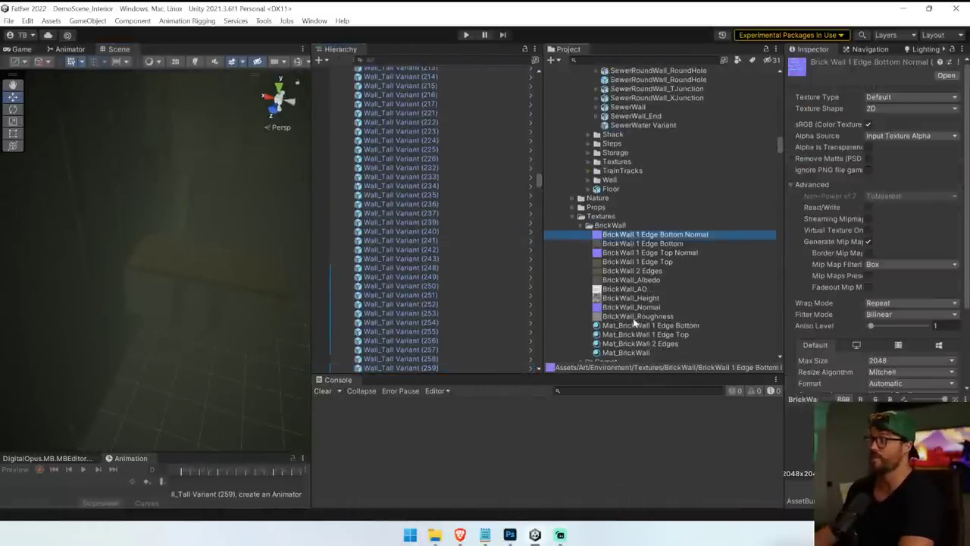
pyautogui.keyDown('shift'); pyautogui.click(663, 316); pyautogui.keyUp('shift')
pyautogui.click(653, 308)
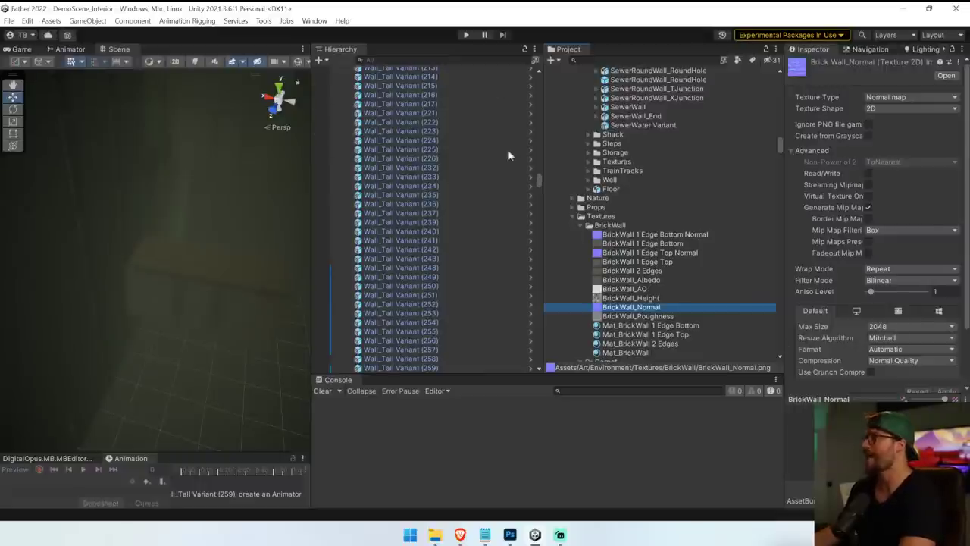
# Collapse the Foyer & Closing Gate Hallway and Lever objects in the scene hierarchy.
pyautogui.scroll(20, 424, 197)
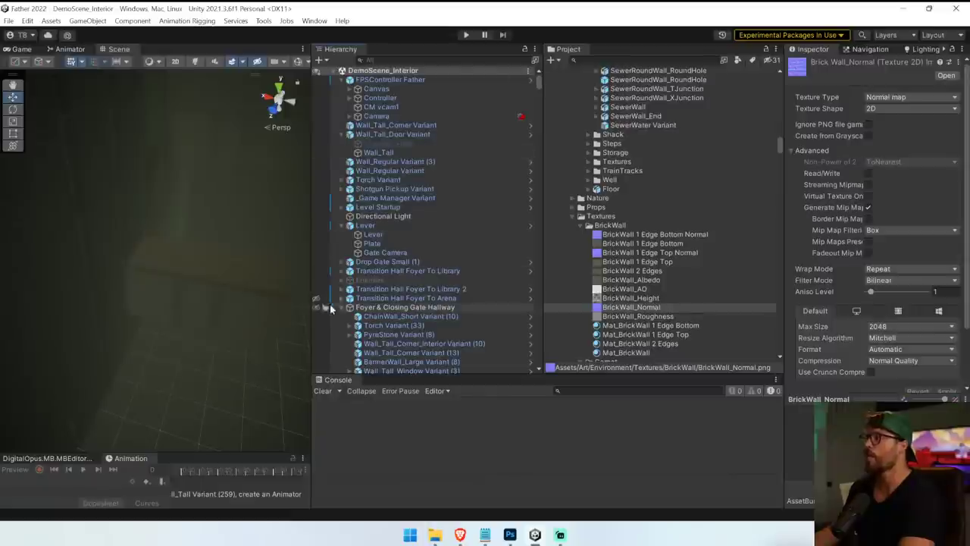
pyautogui.click(341, 307)
pyautogui.click(342, 225)
# Move the loose pieces from Wall_Regular Variant (1) through Wall_Regular Variant (28) into Foyer & Closing Gate Hallway, and collapse that group.
pyautogui.scroll(-4, 346, 271)
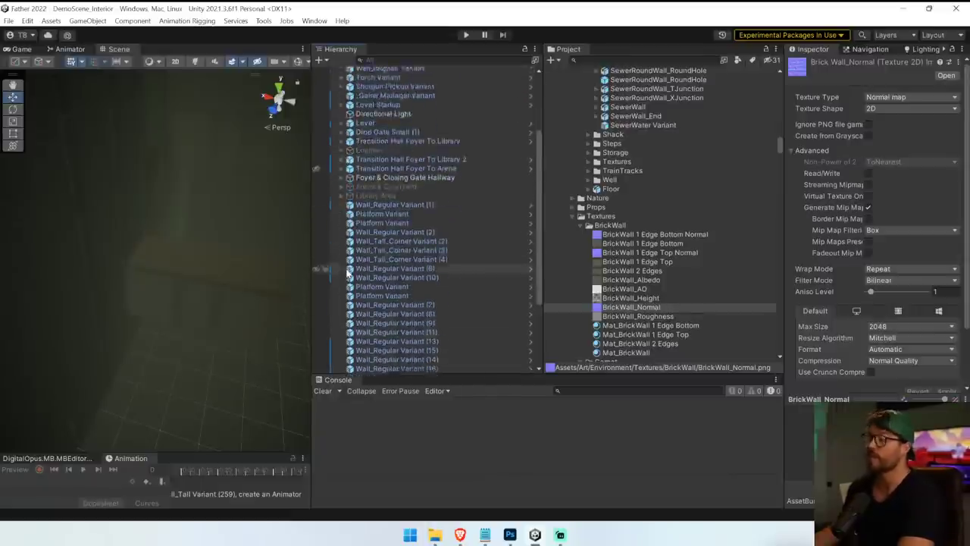
pyautogui.scroll(-3, 348, 274)
pyautogui.click(415, 368)
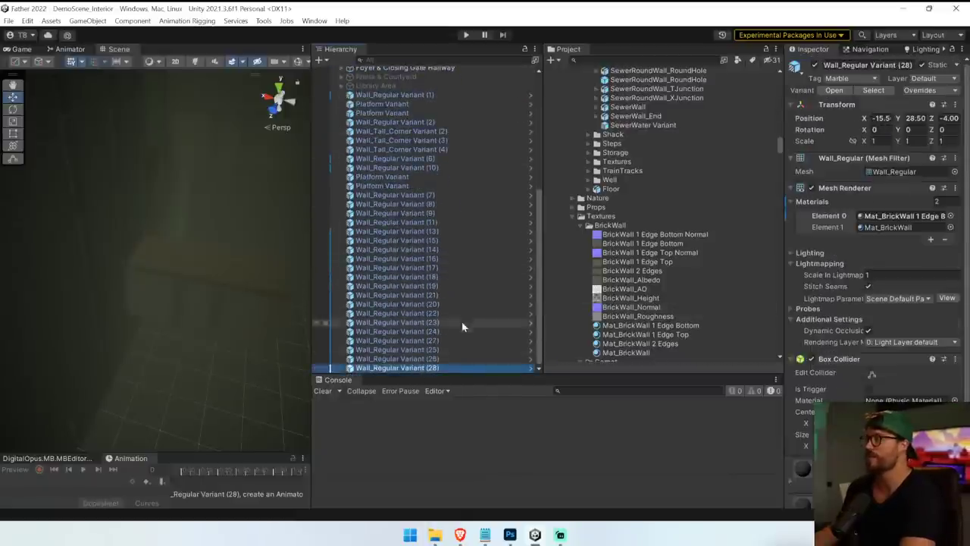
pyautogui.scroll(3, 451, 303)
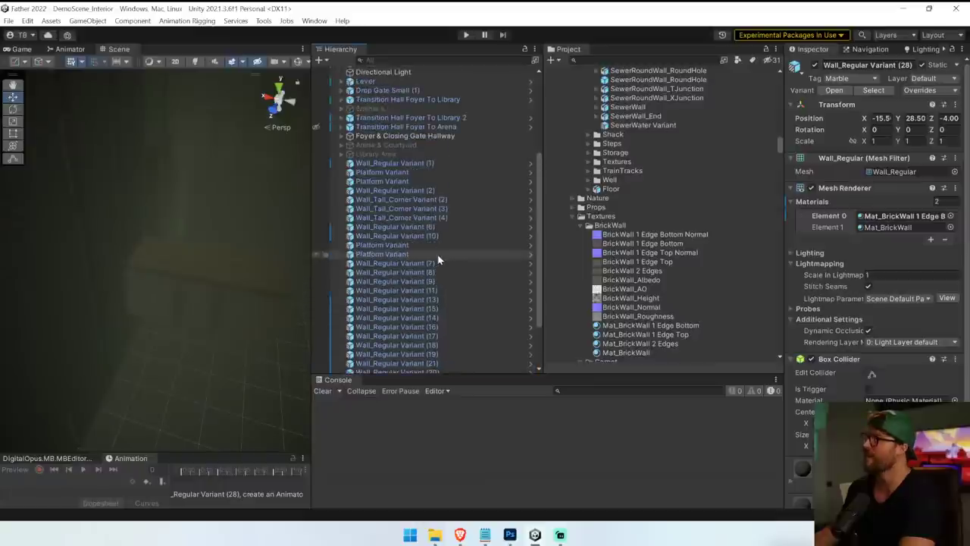
pyautogui.keyDown('shift'); pyautogui.click(407, 162); pyautogui.keyUp('shift')
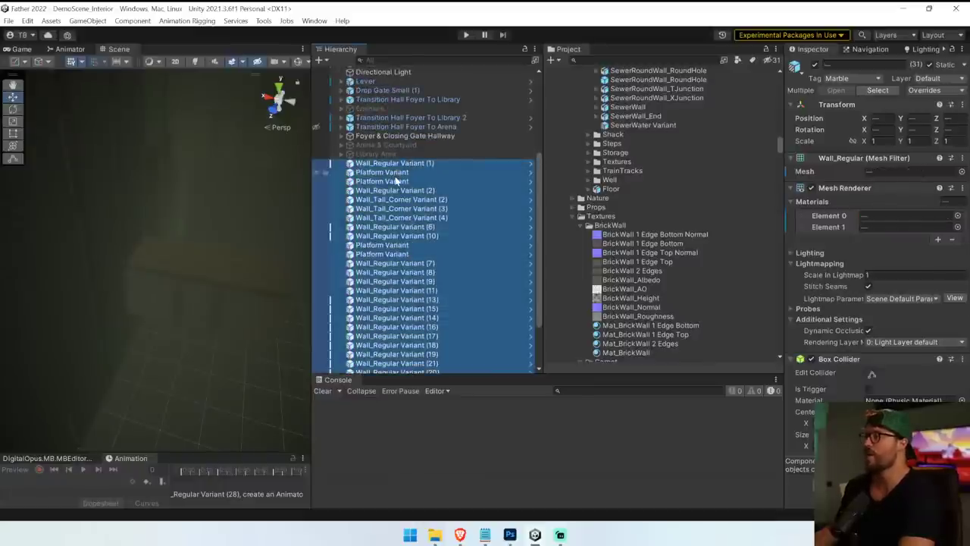
pyautogui.scroll(-2, 396, 180)
pyautogui.scroll(5, 409, 221)
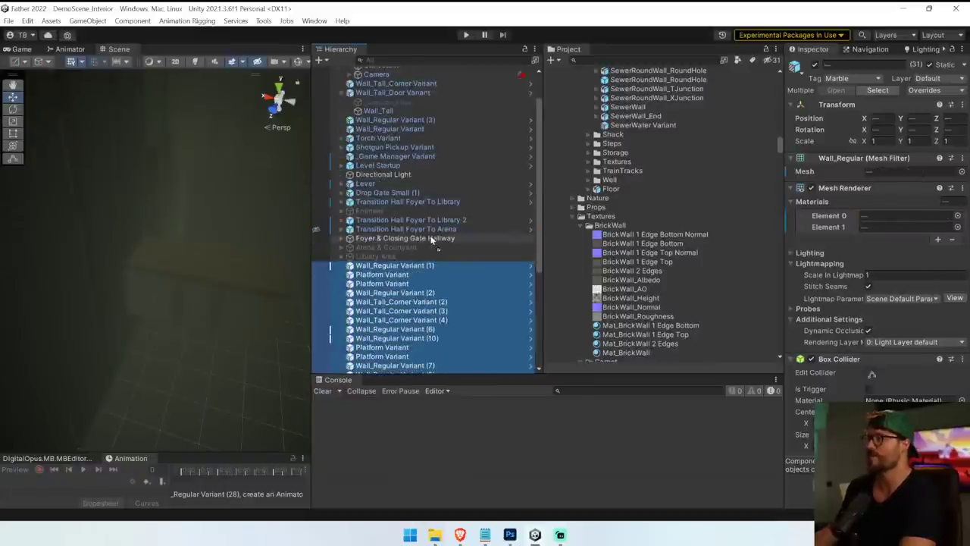
pyautogui.scroll(-10, 432, 242)
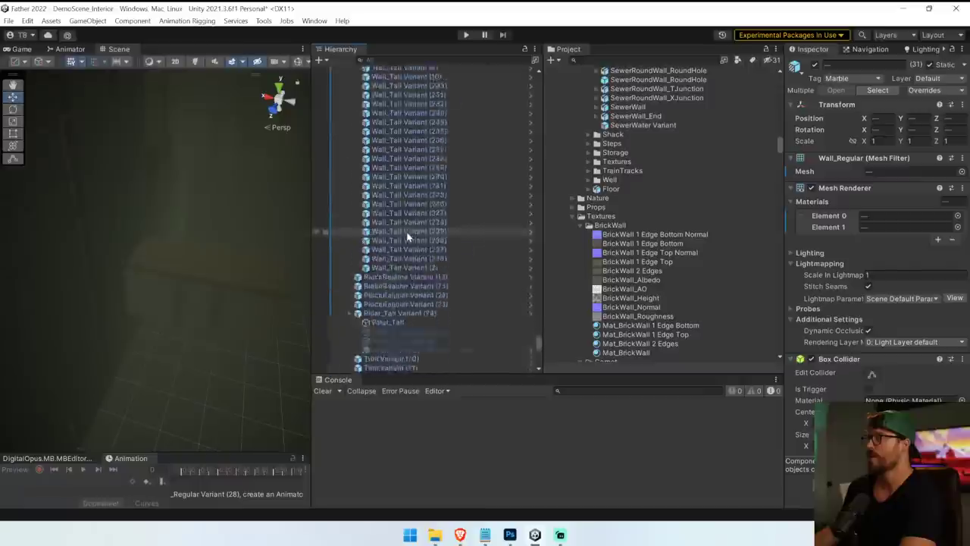
pyautogui.moveTo(539, 335); pyautogui.dragTo(554, 47)
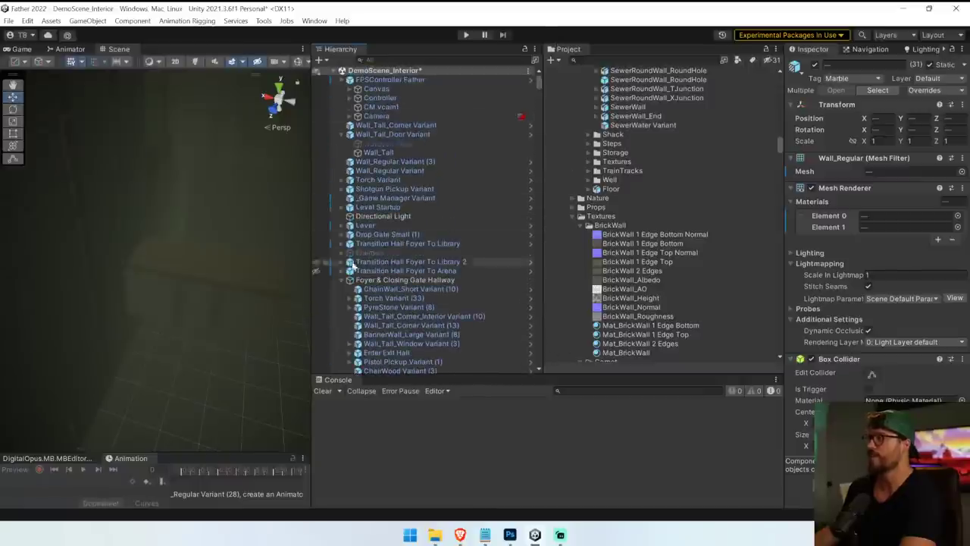
pyautogui.click(341, 279)
pyautogui.click(427, 281)
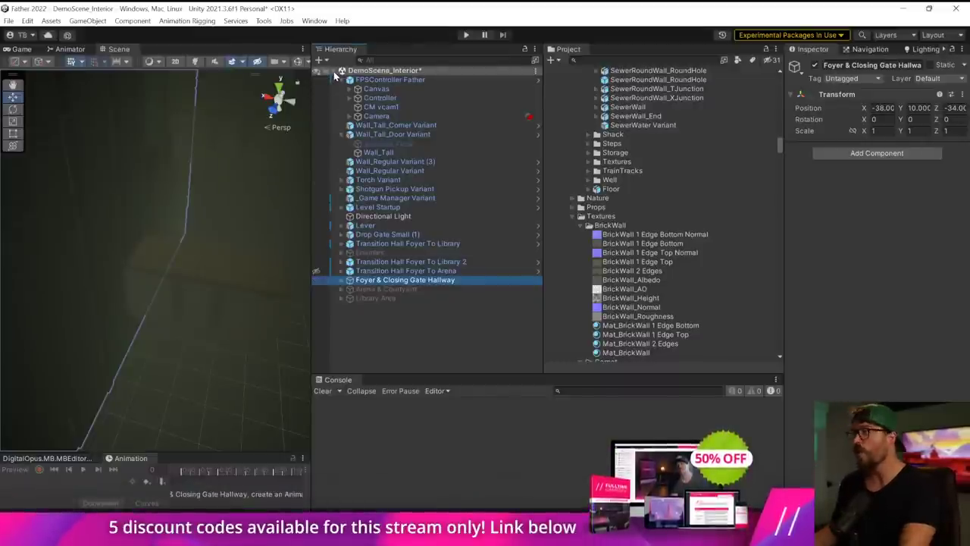
# Collapse all nested objects in the DemoScene_Interior hierarchy so that only its top-level objects are listed.
pyautogui.keyDown('alt'); pyautogui.click(334, 71); pyautogui.keyUp('alt')
pyautogui.click(335, 70)
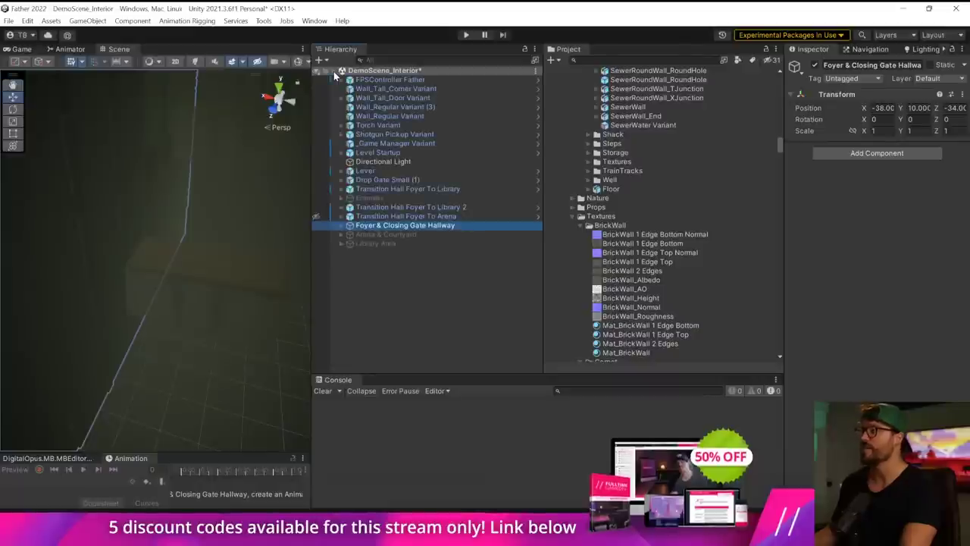
pyautogui.click(335, 71)
pyautogui.keyDown('alt'); pyautogui.click(334, 70); pyautogui.keyUp('alt')
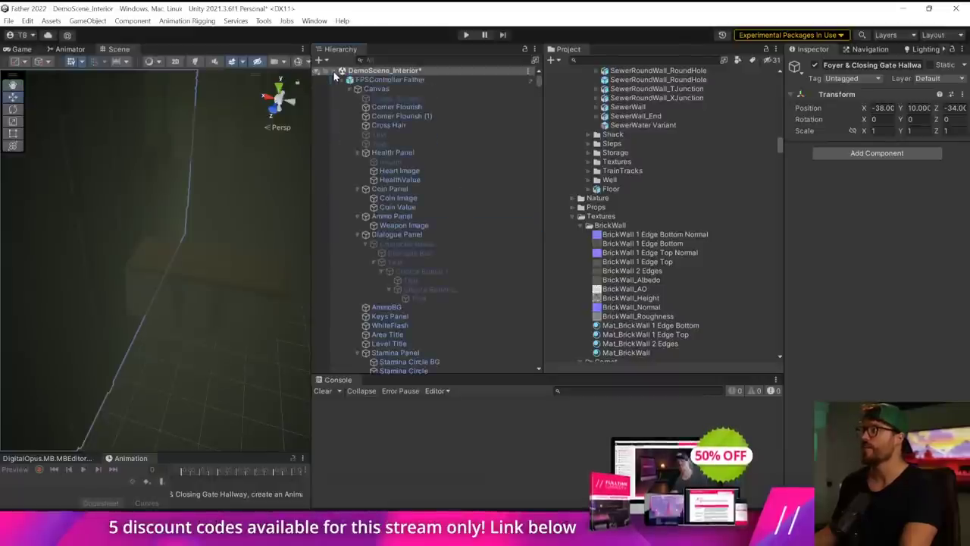
pyautogui.click(334, 70)
pyautogui.keyDown('alt'); pyautogui.click(334, 70); pyautogui.keyUp('alt')
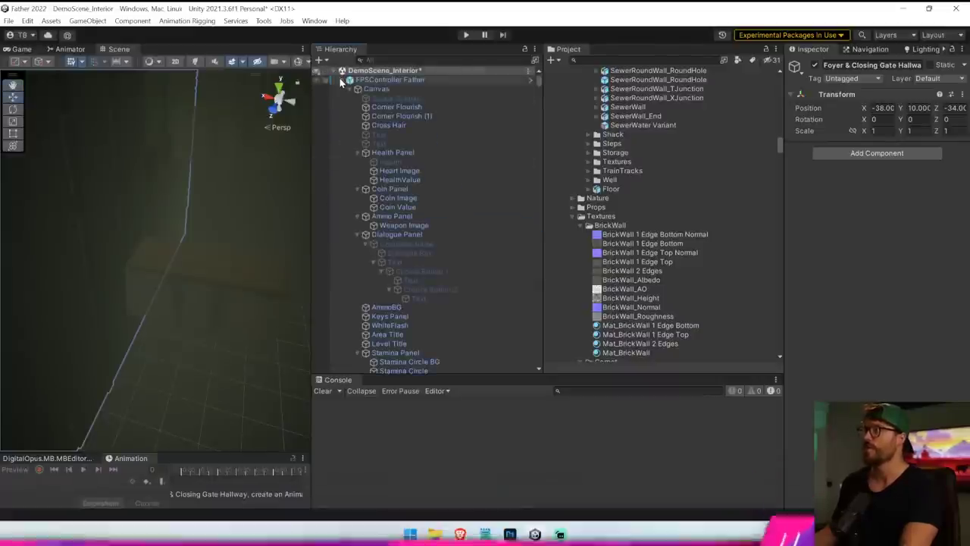
pyautogui.click(334, 71)
pyautogui.click(334, 70)
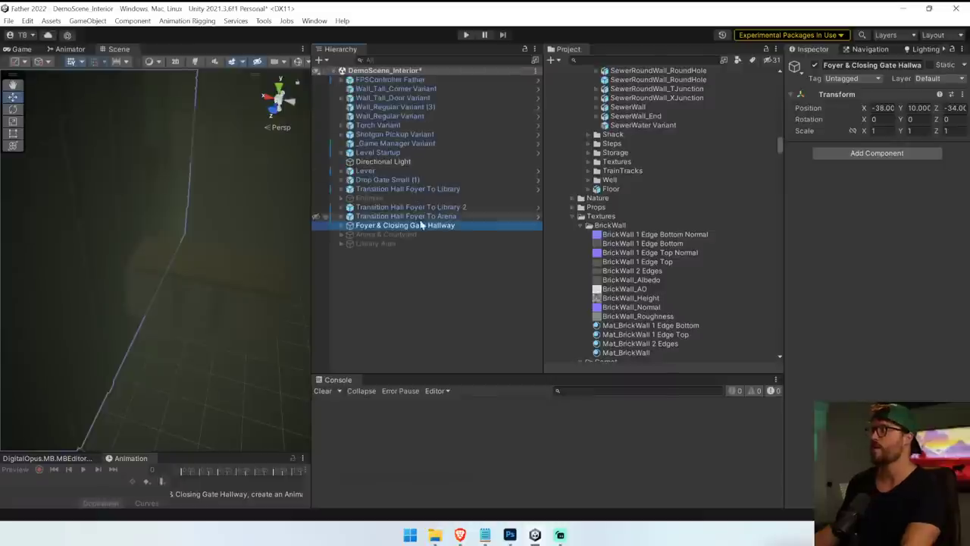
# Move the top-level Lever into the Foyer & Closing Gate Hallway group and collapse the group.
pyautogui.click(372, 171)
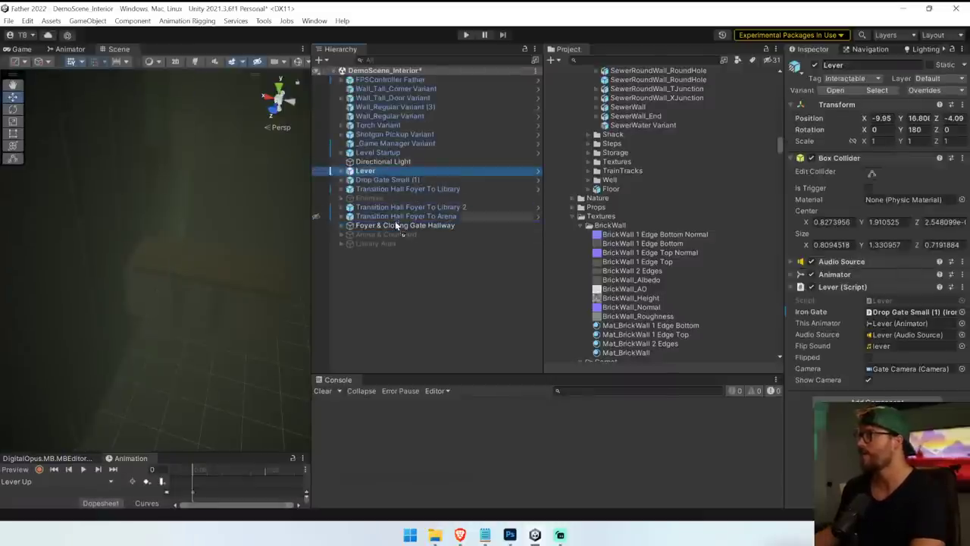
pyautogui.moveTo(396, 226); pyautogui.dragTo(397, 226)
pyautogui.scroll(-6, 454, 220)
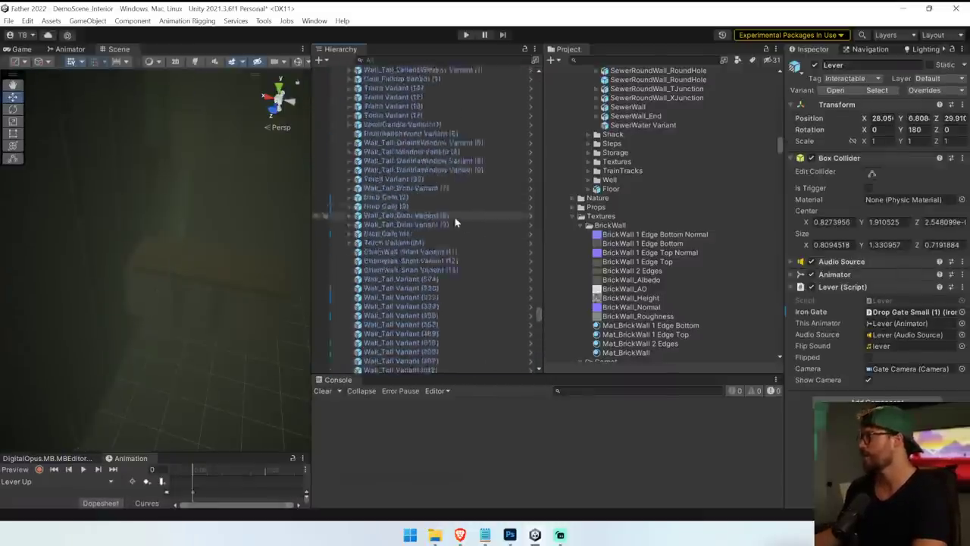
pyautogui.scroll(10, 455, 220)
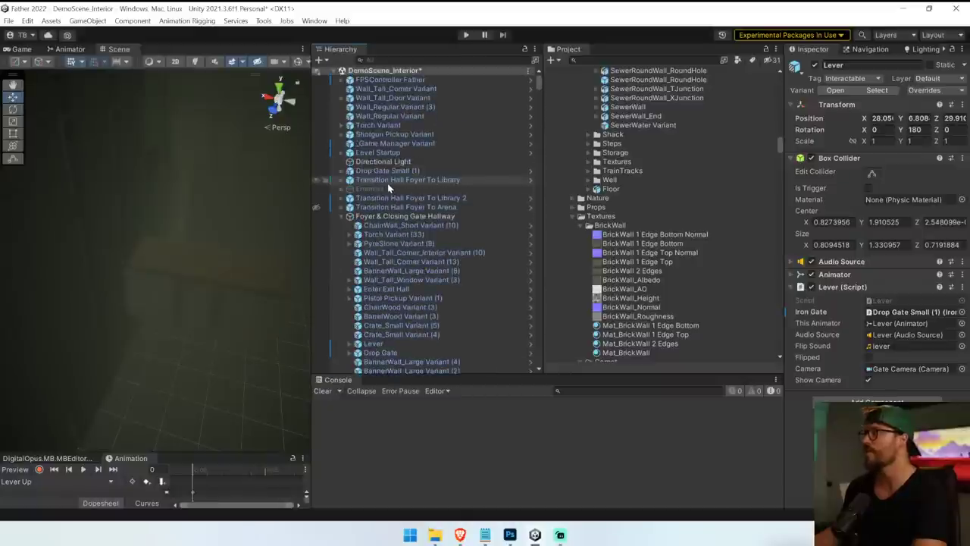
pyautogui.click(342, 217)
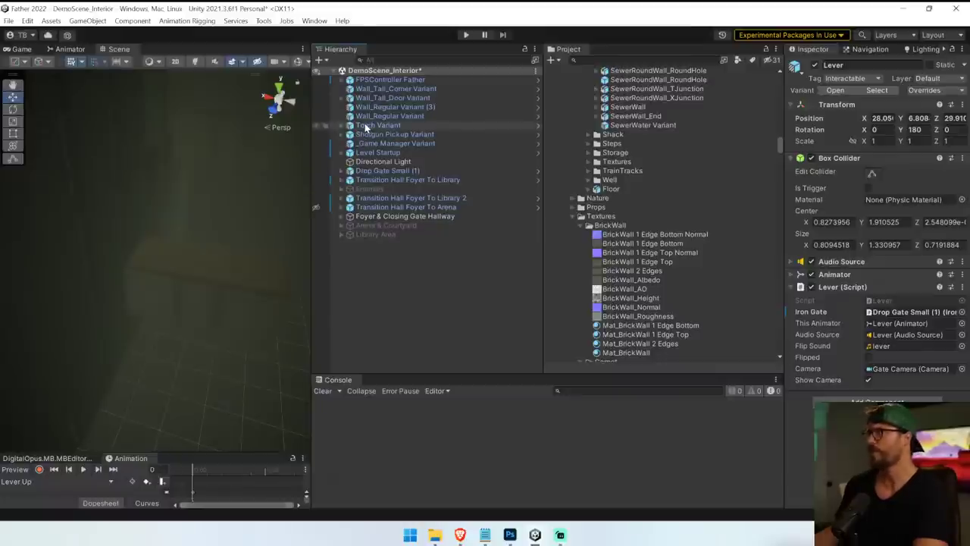
# Move the loose Torch Variant into the Foyer & Closing Gate Hallway group and collapse the group again.
pyautogui.click(403, 218)
pyautogui.moveTo(401, 215); pyautogui.dragTo(399, 216)
pyautogui.scroll(20, 466, 254)
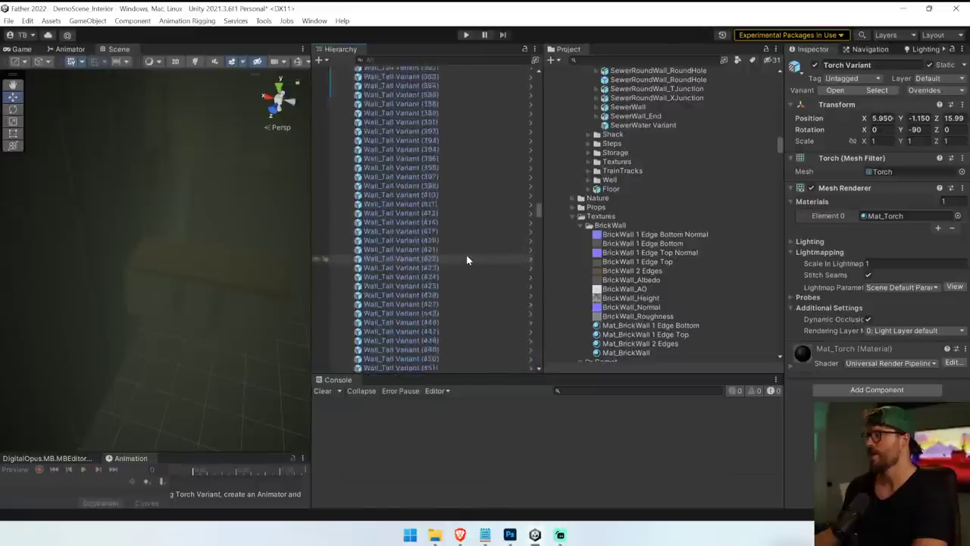
pyautogui.scroll(15, 466, 260)
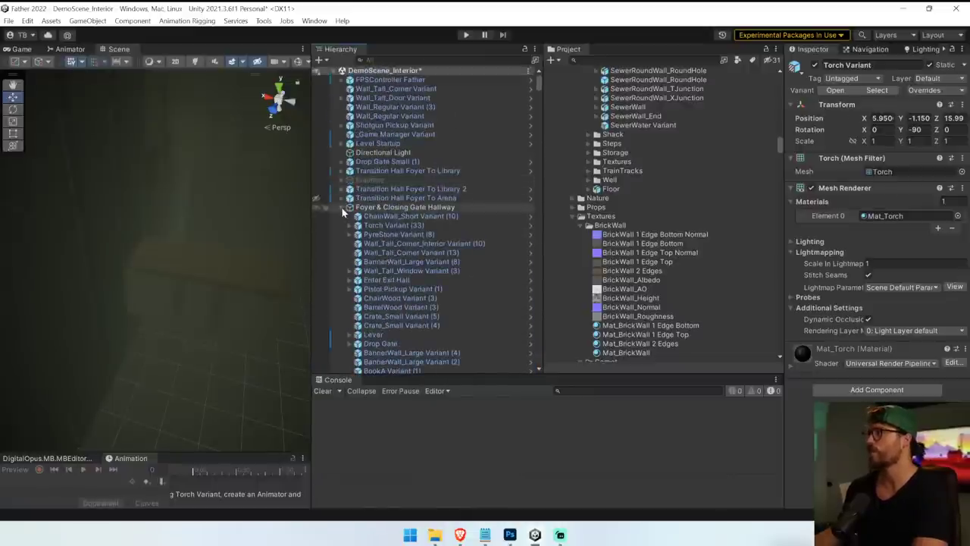
pyautogui.click(342, 210)
# Delete the Shotgun Pickup Variant from the scene.
pyautogui.click(401, 125)
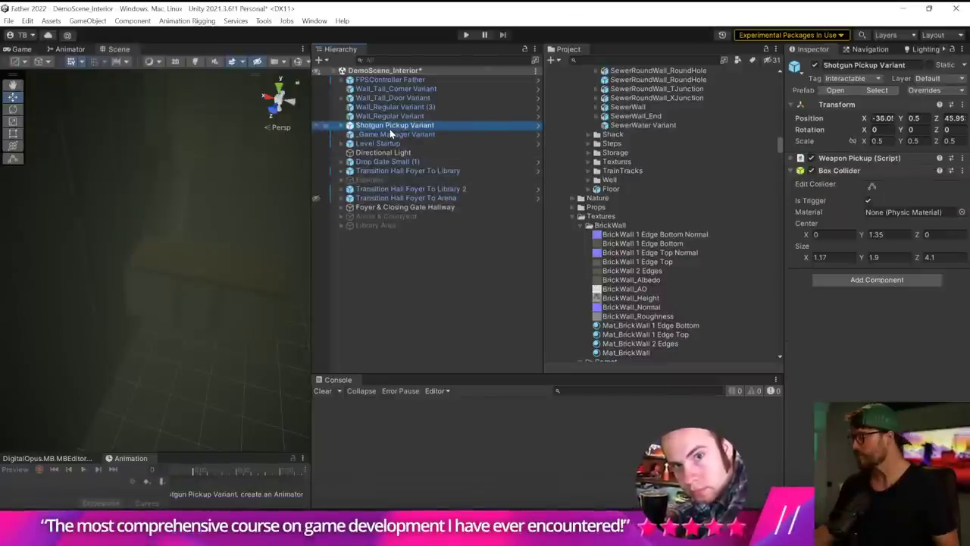
pyautogui.press('Delete')
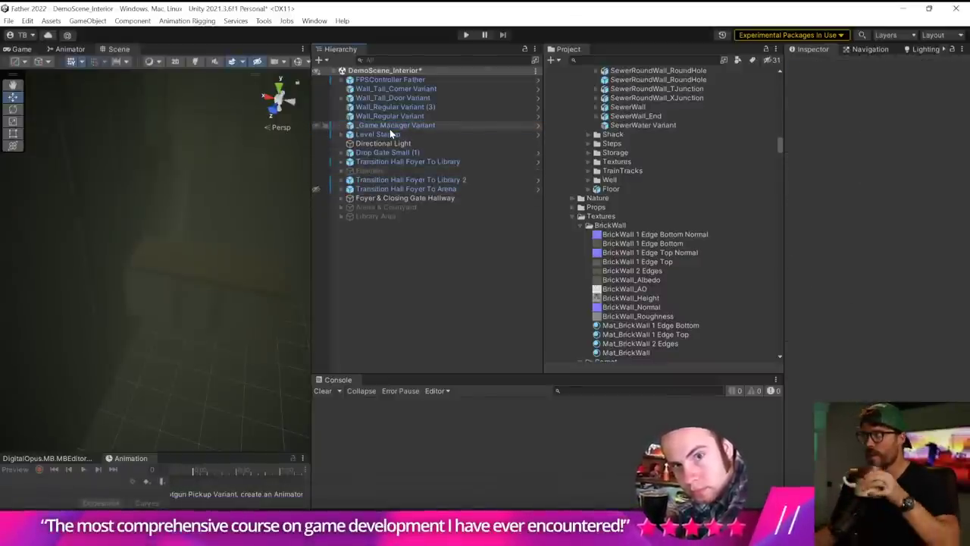
# Move the four loose walls, from Wall_Tall_Corner Variant to Wall_Regular Variant, into Foyer & Closing Gate Hallway and collapse the group.
pyautogui.click(391, 118)
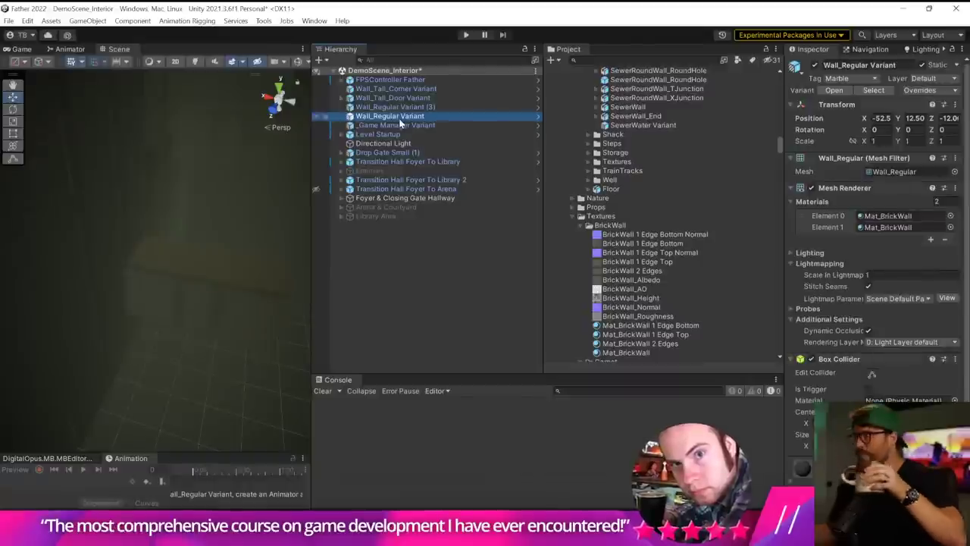
pyautogui.keyDown('shift'); pyautogui.click(402, 91); pyautogui.keyUp('shift')
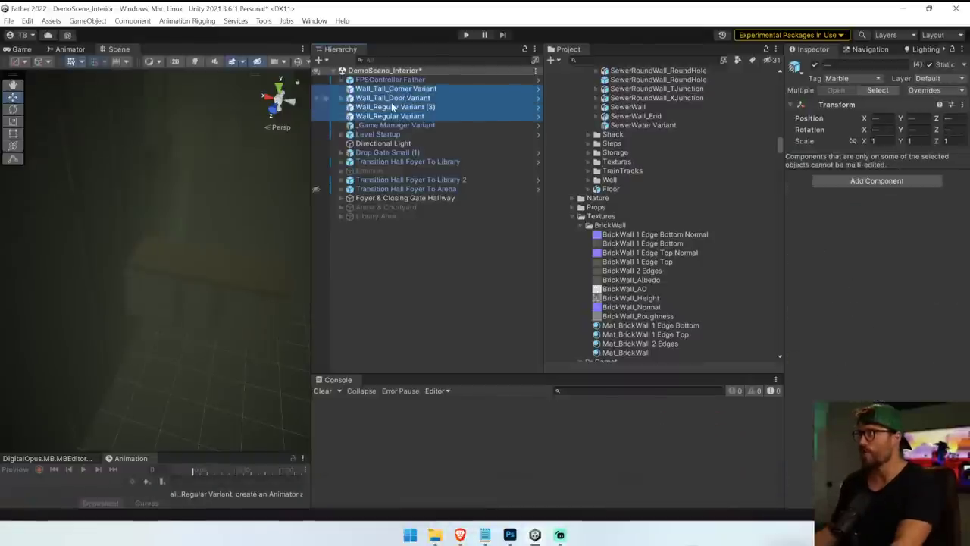
pyautogui.moveTo(413, 200); pyautogui.dragTo(414, 199)
pyautogui.scroll(20, 426, 227)
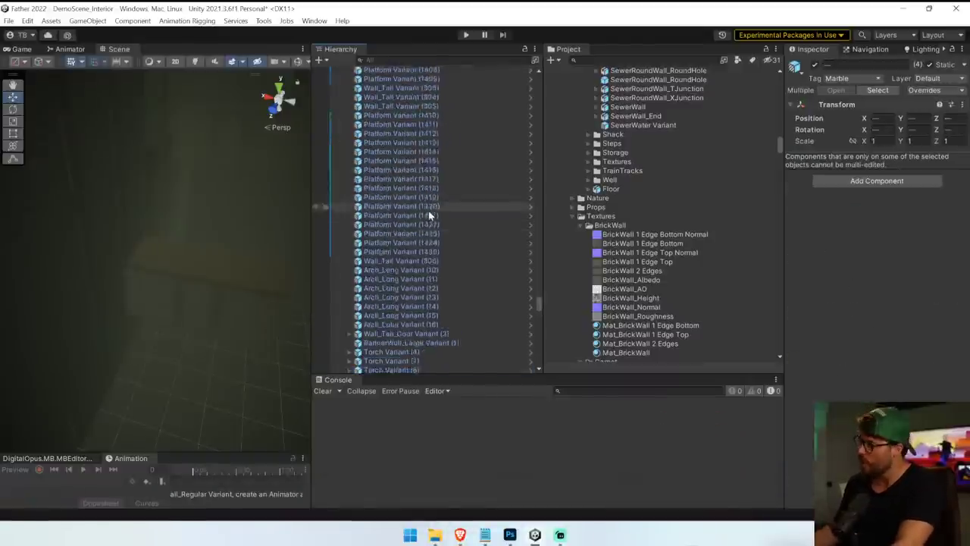
pyautogui.scroll(10, 422, 212)
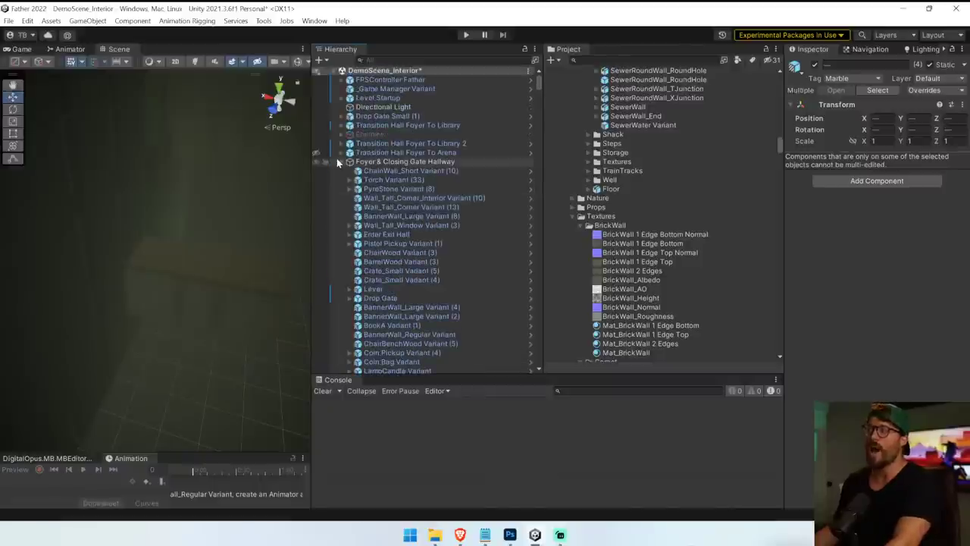
pyautogui.click(336, 162)
pyautogui.click(342, 162)
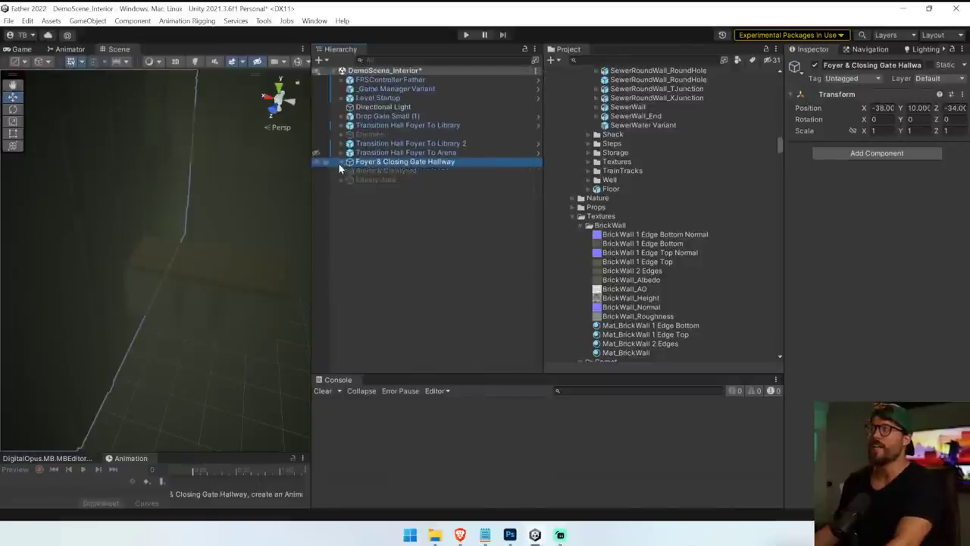
# Select the Library Area and Arena & Courtyard groups and make both active in the scene.
pyautogui.click(380, 181)
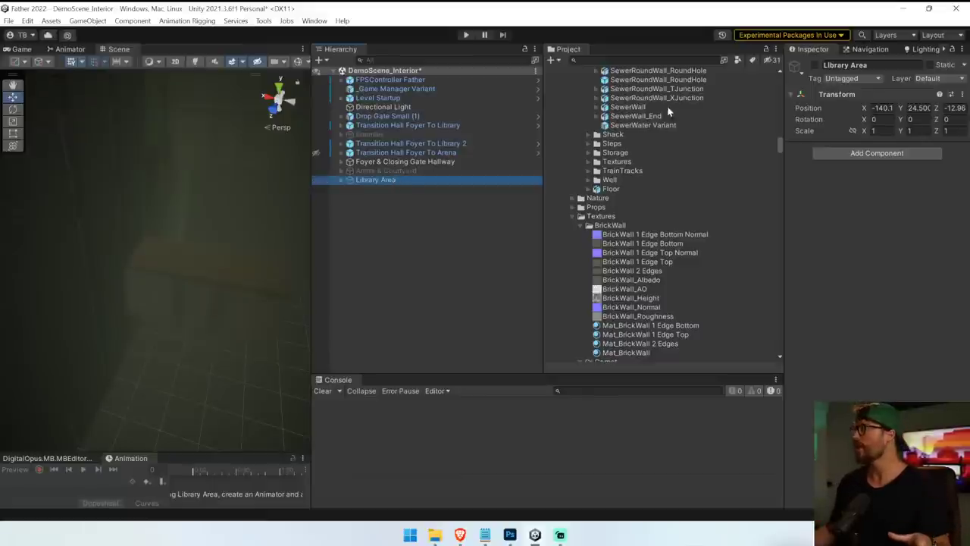
pyautogui.keyDown('ctrl'); pyautogui.click(427, 172); pyautogui.keyUp('ctrl')
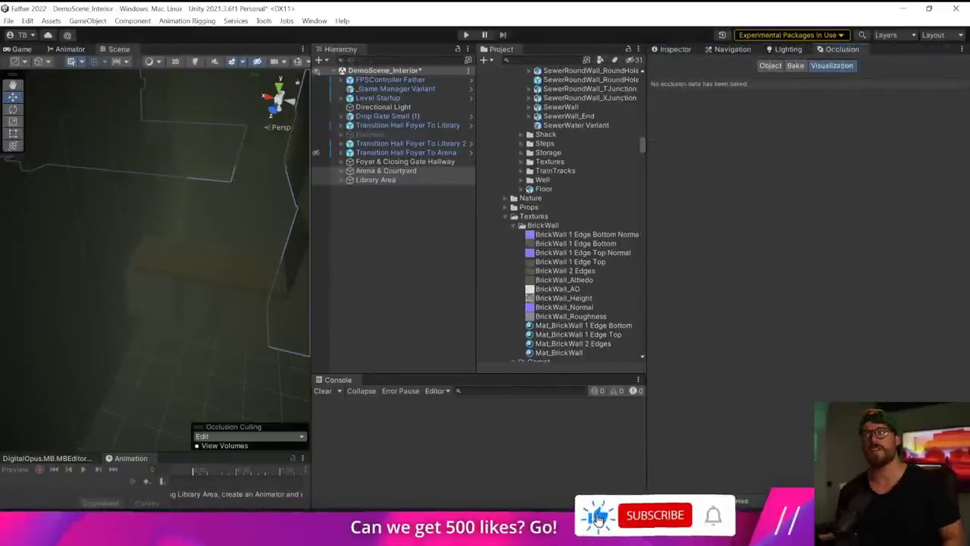
# Review the Occlusion window's Visualization and Object modes, and return to the Inspector.
pyautogui.click(831, 65)
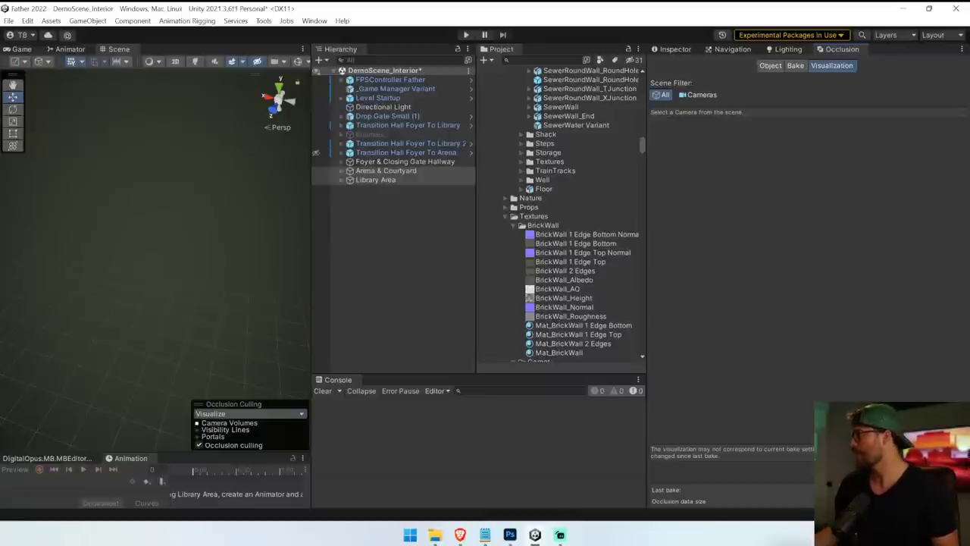
pyautogui.click(769, 65)
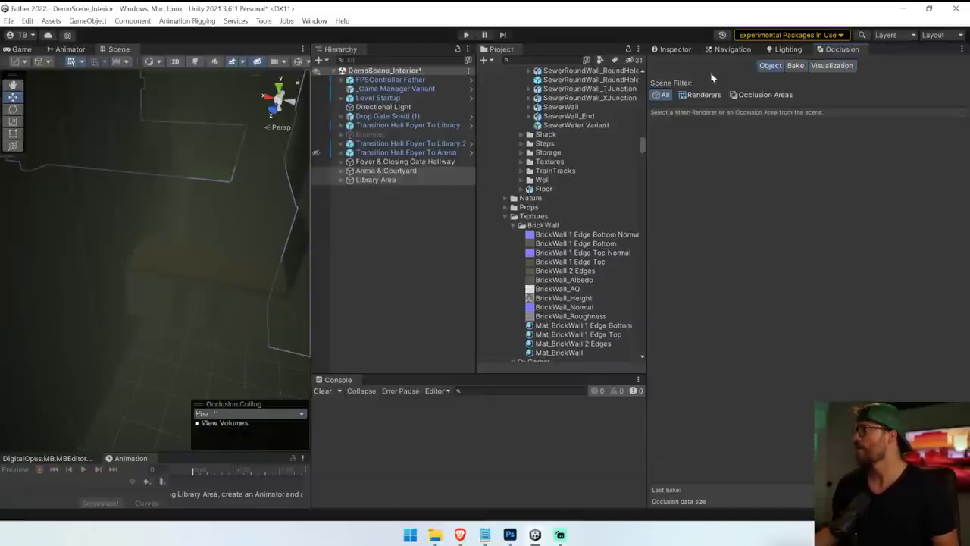
pyautogui.click(675, 50)
# Select the Arena & Courtyard and Library Area groups and make both inactive in the scene.
pyautogui.click(406, 194)
pyautogui.click(406, 174)
pyautogui.keyDown('shift'); pyautogui.click(405, 181); pyautogui.keyUp('shift')
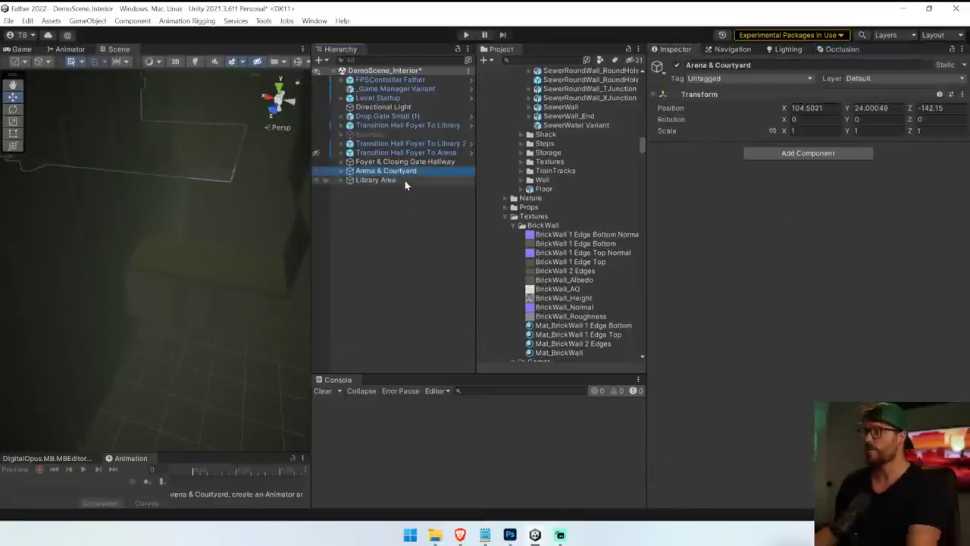
pyautogui.click(678, 64)
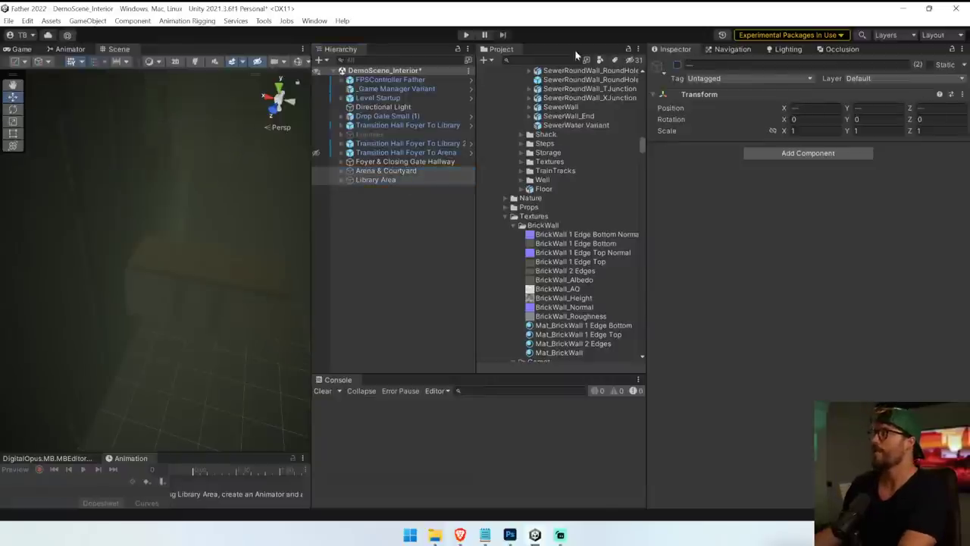
# Play-test the scene in a widened Game view with Stats shown, walk through the hall to examine rendering performance, and stop playing.
pyautogui.moveTo(308, 197); pyautogui.dragTo(461, 196)
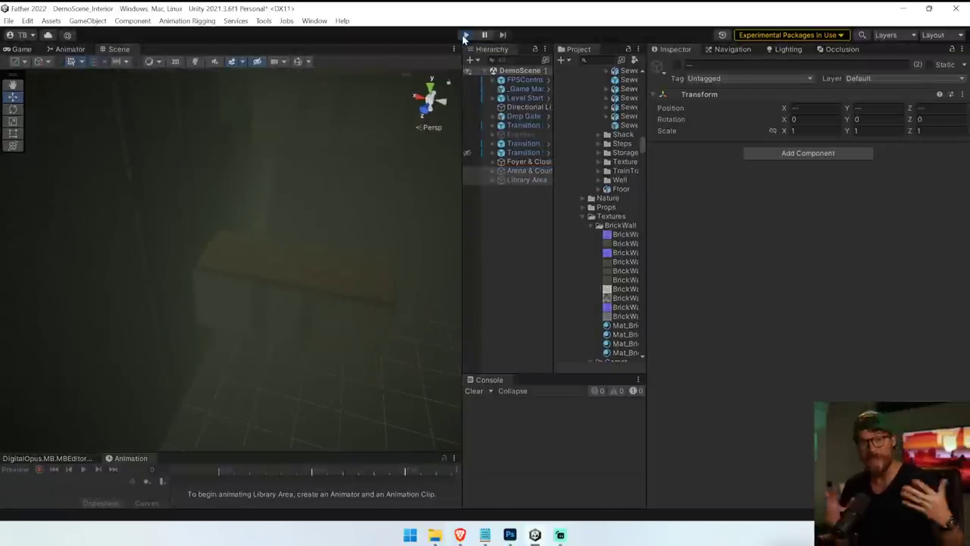
pyautogui.click(466, 35)
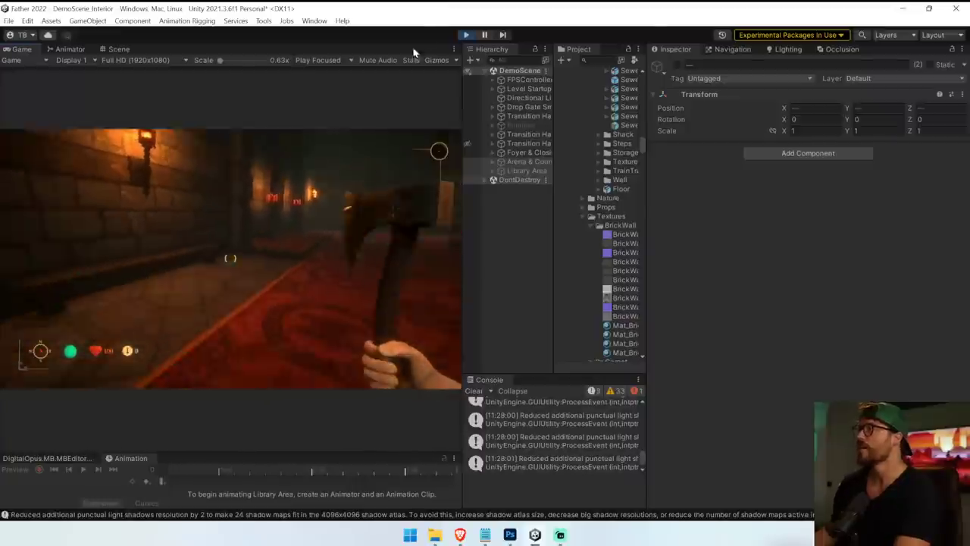
pyautogui.click(411, 60)
pyautogui.moveTo(461, 88); pyautogui.dragTo(698, 89)
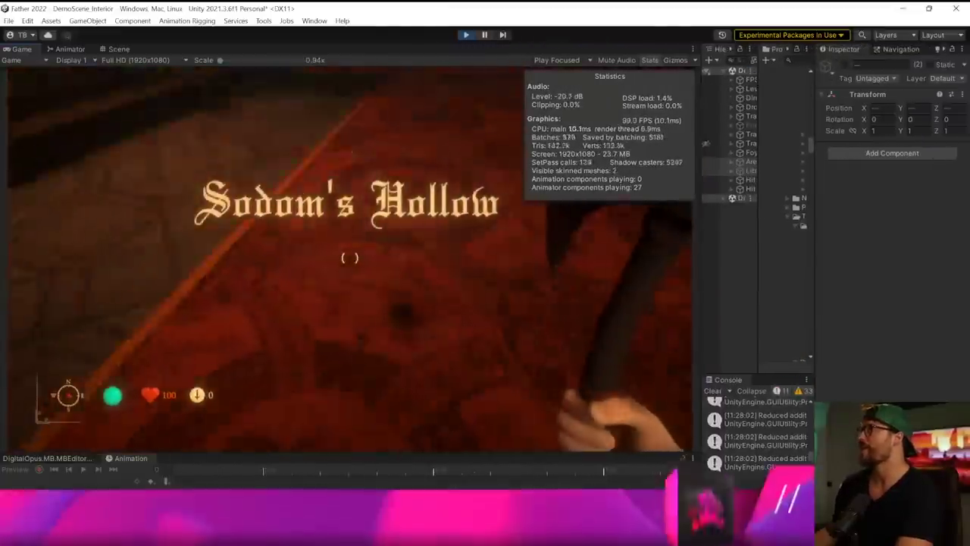
pyautogui.press('w')
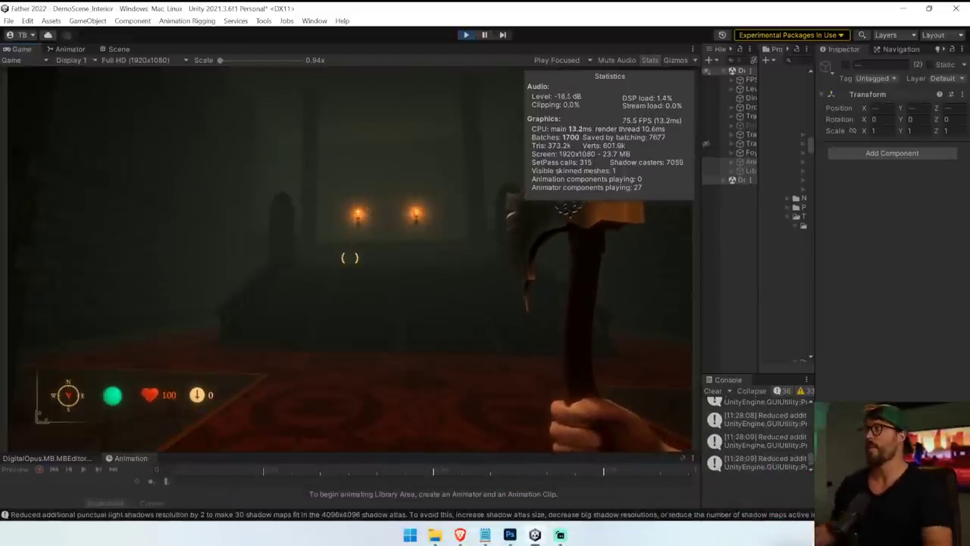
pyautogui.press('w')
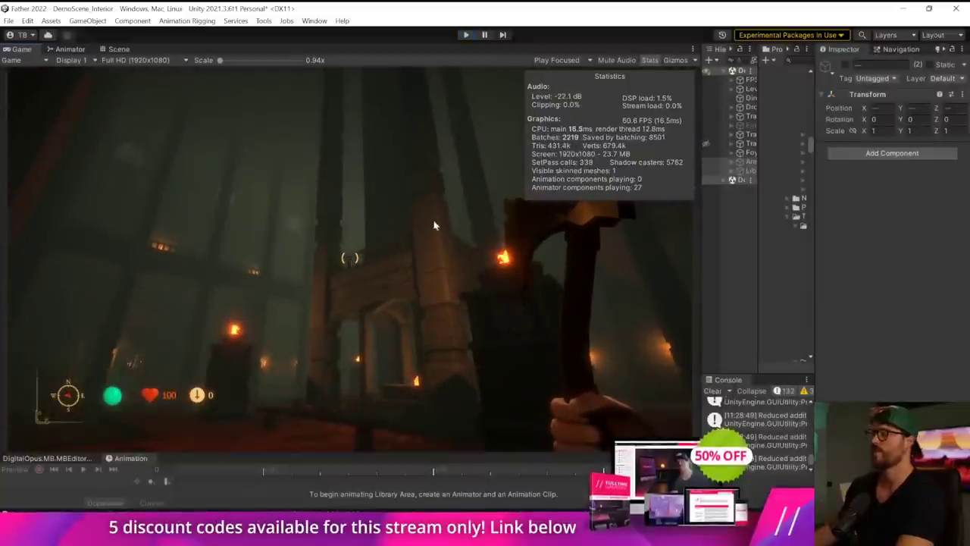
pyautogui.hotkey('ctrl', 'p')
# Select all the BrickWall texture maps, from BrickWall 1 Edge Bottom Normal through BrickWall_Roughness, leaving out the materials.
pyautogui.moveTo(699, 260); pyautogui.dragTo(442, 276)
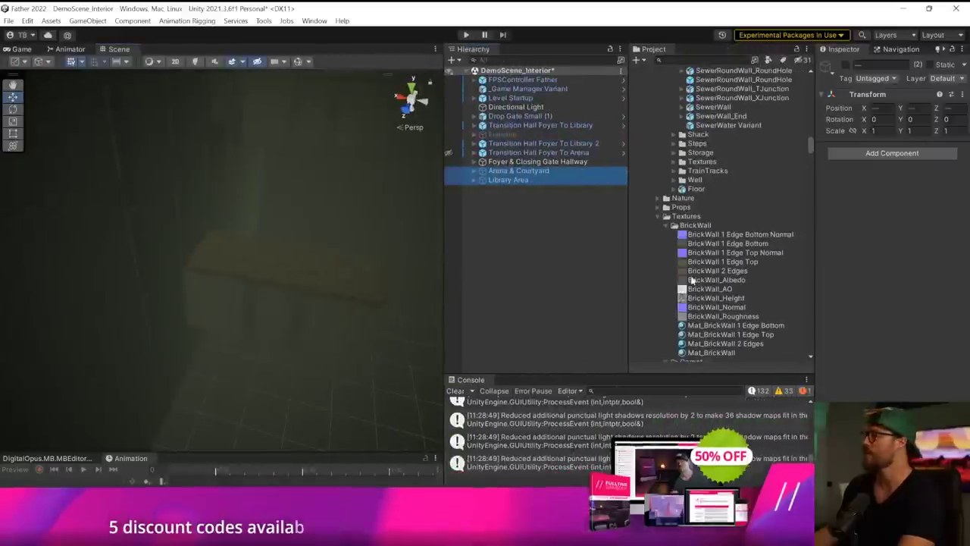
pyautogui.scroll(-3, 690, 206)
pyautogui.click(751, 165)
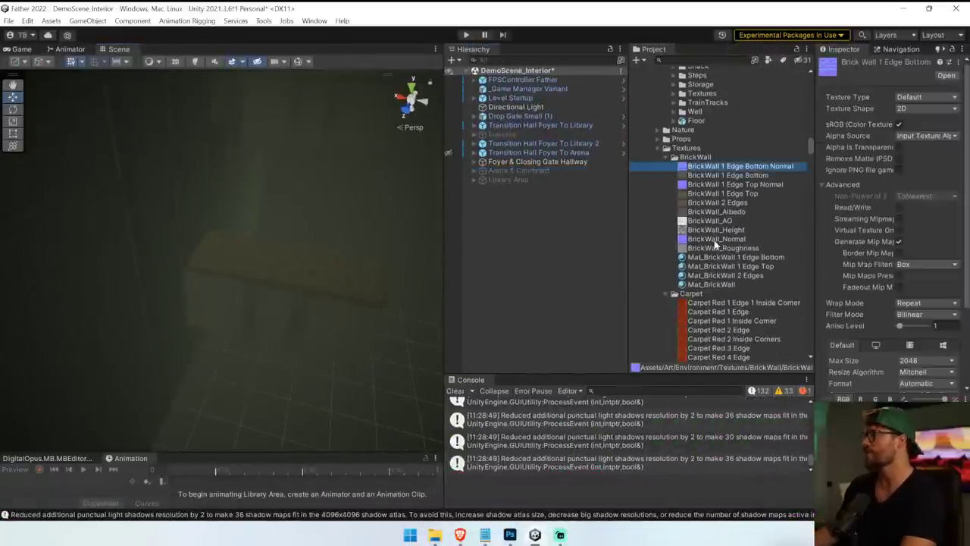
pyautogui.keyDown('shift'); pyautogui.click(717, 247); pyautogui.keyUp('shift')
# Add all the Carpet textures to the selection, from Carpet Red 1 Edge 1 Inside Corner through Carpet Red, without the materials.
pyautogui.scroll(-7, 743, 262)
pyautogui.keyDown('ctrl'); pyautogui.click(725, 133); pyautogui.keyUp('ctrl')
pyautogui.keyDown('ctrl'); pyautogui.click(726, 141); pyautogui.keyUp('ctrl')
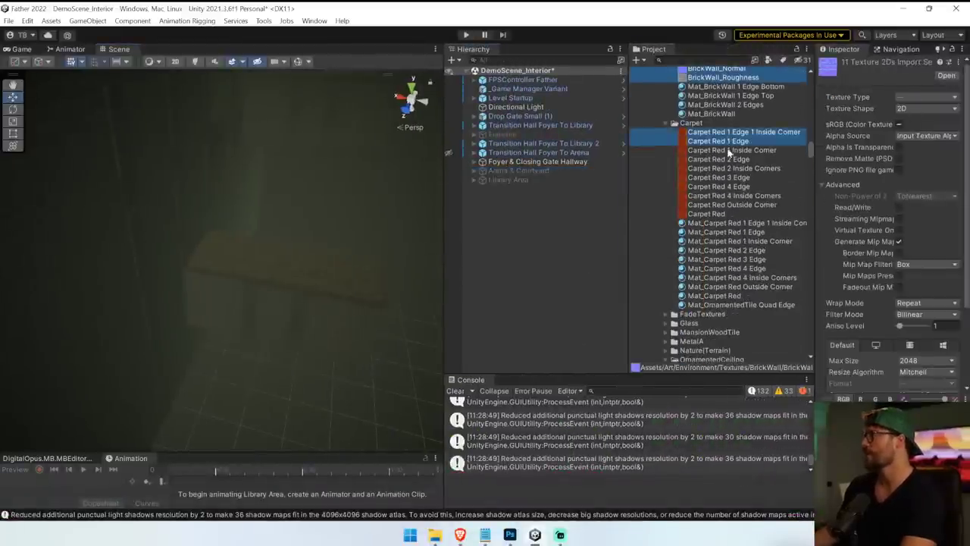
pyautogui.keyDown('ctrl'); pyautogui.click(725, 178); pyautogui.keyUp('ctrl')
pyautogui.keyDown('ctrl'); pyautogui.click(726, 187); pyautogui.keyUp('ctrl')
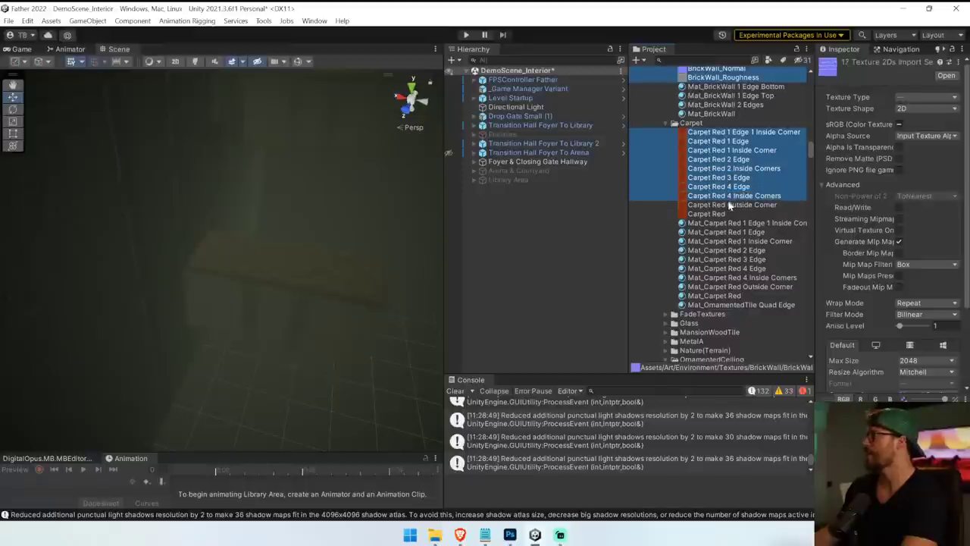
# Expand the FadeTextures and Glass folders and add WindowGlass_Albedo to the texture selection.
pyautogui.scroll(-4, 731, 273)
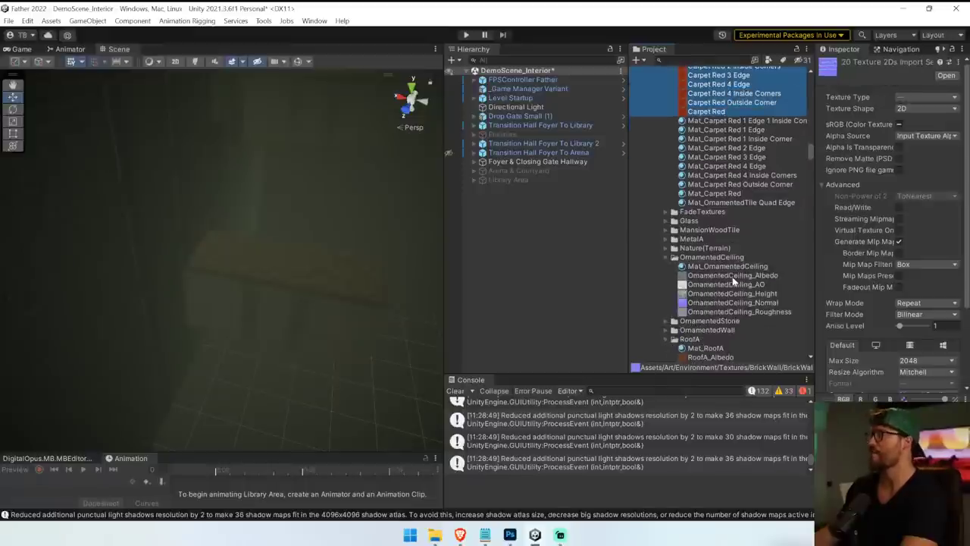
pyautogui.click(666, 211)
pyautogui.click(667, 248)
pyautogui.scroll(-3, 689, 262)
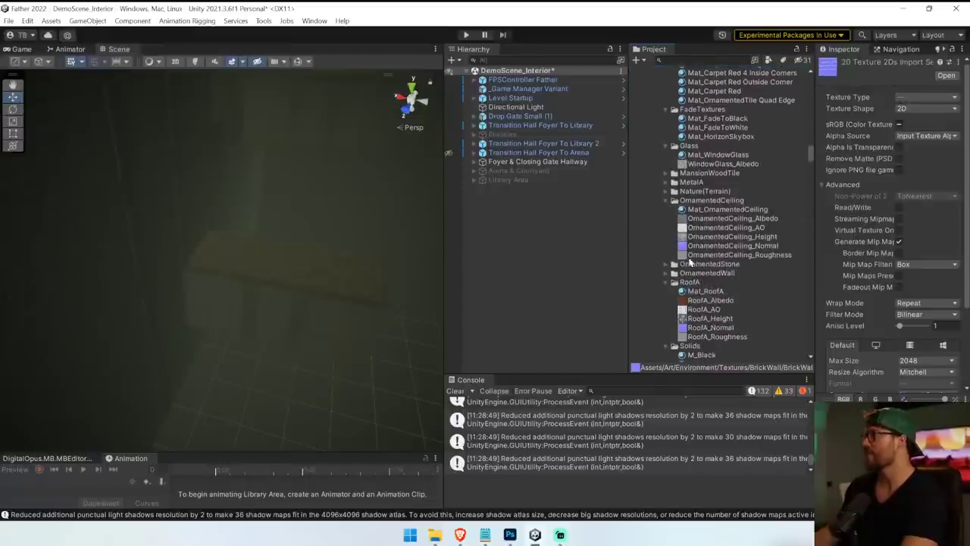
pyautogui.keyDown('ctrl'); pyautogui.click(728, 165); pyautogui.keyUp('ctrl')
# Expand MansionWoodTile and add its Albedo, AO, Height, Normal and Roughness textures to the selection.
pyautogui.click(667, 174)
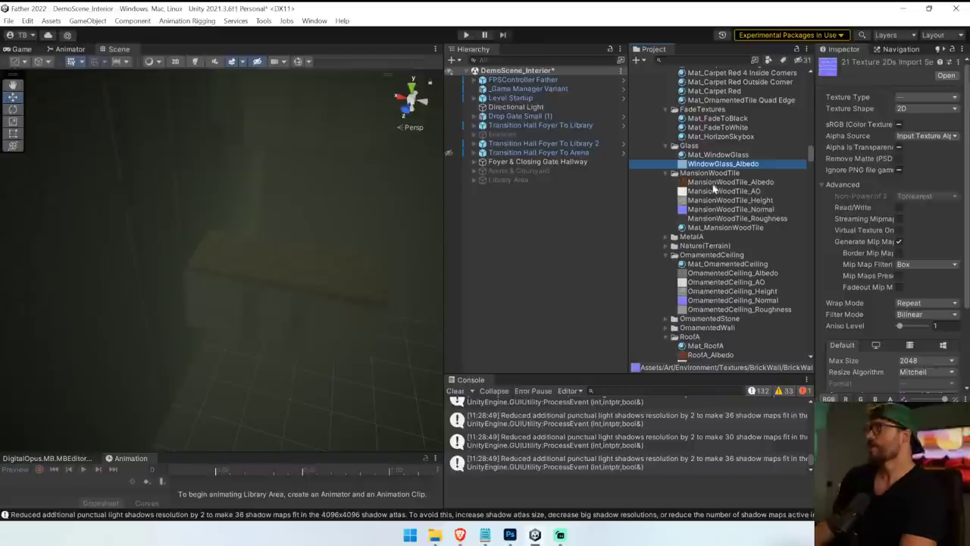
pyautogui.keyDown('ctrl'); pyautogui.click(715, 182); pyautogui.keyUp('ctrl')
pyautogui.keyDown('ctrl'); pyautogui.click(718, 191); pyautogui.keyUp('ctrl')
pyautogui.keyDown('ctrl'); pyautogui.click(718, 200); pyautogui.keyUp('ctrl')
pyautogui.keyDown('ctrl'); pyautogui.click(720, 209); pyautogui.keyUp('ctrl')
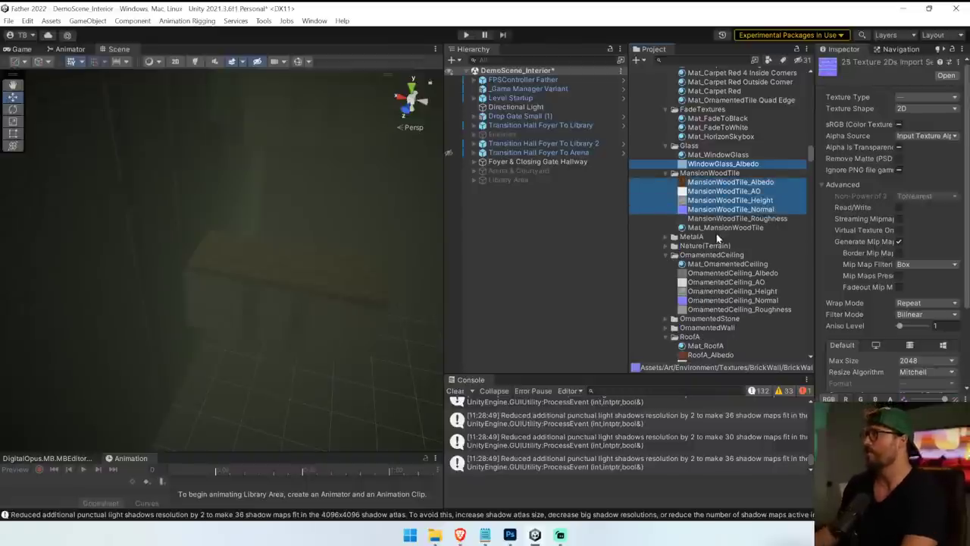
pyautogui.scroll(-1, 713, 227)
pyautogui.keyDown('ctrl'); pyautogui.click(717, 184); pyautogui.keyUp('ctrl')
# Expand MetalA and add its Albedo, AO, Height, Normal and Roughness textures to the selection.
pyautogui.click(675, 202)
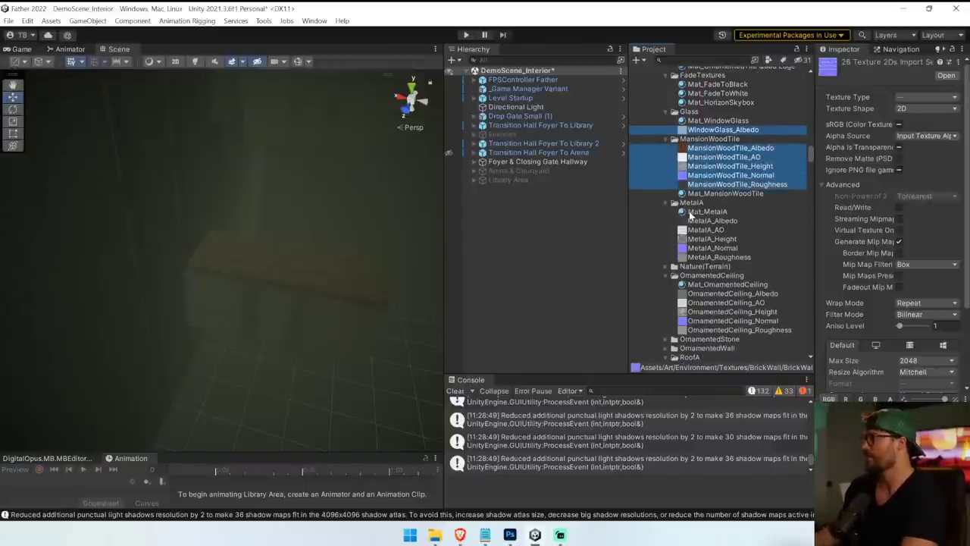
pyautogui.keyDown('ctrl'); pyautogui.click(713, 221); pyautogui.keyUp('ctrl')
pyautogui.keyDown('ctrl'); pyautogui.click(705, 230); pyautogui.keyUp('ctrl')
pyautogui.keyDown('ctrl'); pyautogui.click(712, 239); pyautogui.keyUp('ctrl')
pyautogui.keyDown('ctrl'); pyautogui.click(712, 248); pyautogui.keyUp('ctrl')
pyautogui.keyDown('ctrl'); pyautogui.click(711, 257); pyautogui.keyUp('ctrl')
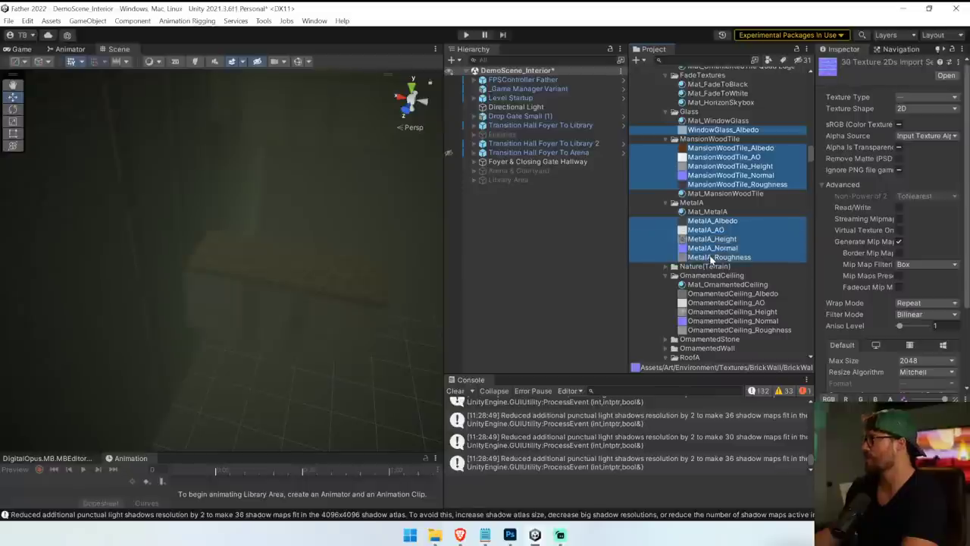
# Add the OrnamentedCeiling Albedo, AO, Height, Normal and Roughness textures to the selection.
pyautogui.scroll(-2, 710, 254)
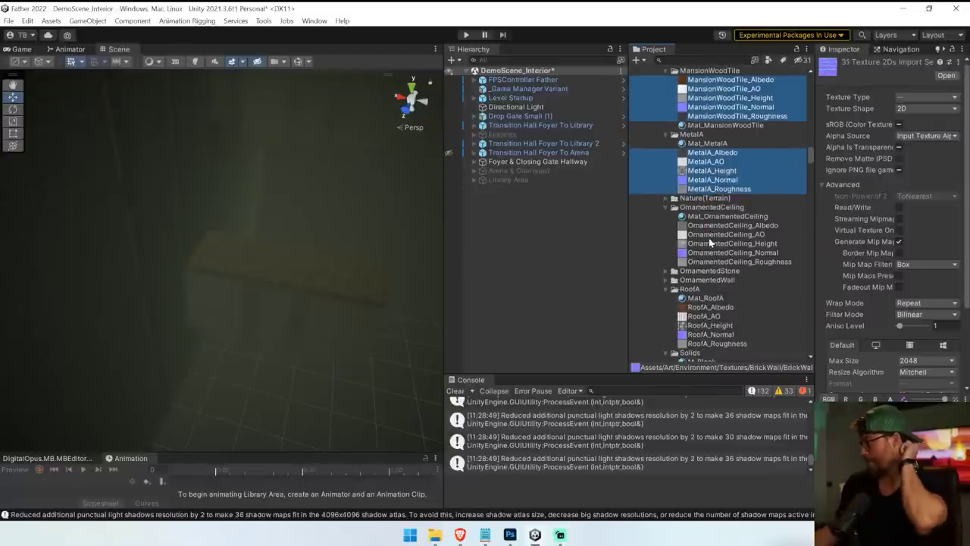
pyautogui.keyDown('ctrl'); pyautogui.click(712, 225); pyautogui.keyUp('ctrl')
pyautogui.keyDown('ctrl'); pyautogui.click(712, 234); pyautogui.keyUp('ctrl')
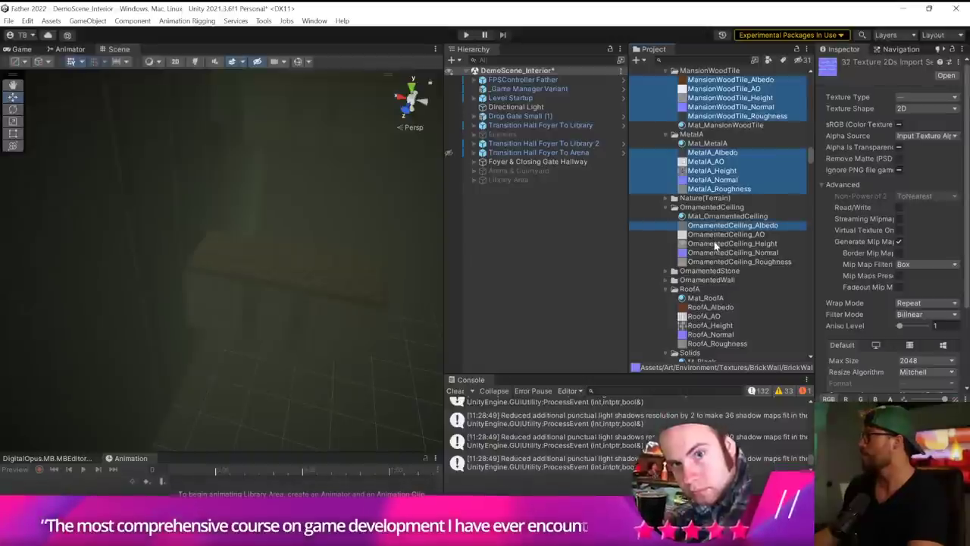
pyautogui.keyDown('ctrl'); pyautogui.click(715, 243); pyautogui.keyUp('ctrl')
pyautogui.keyDown('ctrl'); pyautogui.click(715, 252); pyautogui.keyUp('ctrl')
pyautogui.keyDown('ctrl'); pyautogui.click(715, 262); pyautogui.keyUp('ctrl')
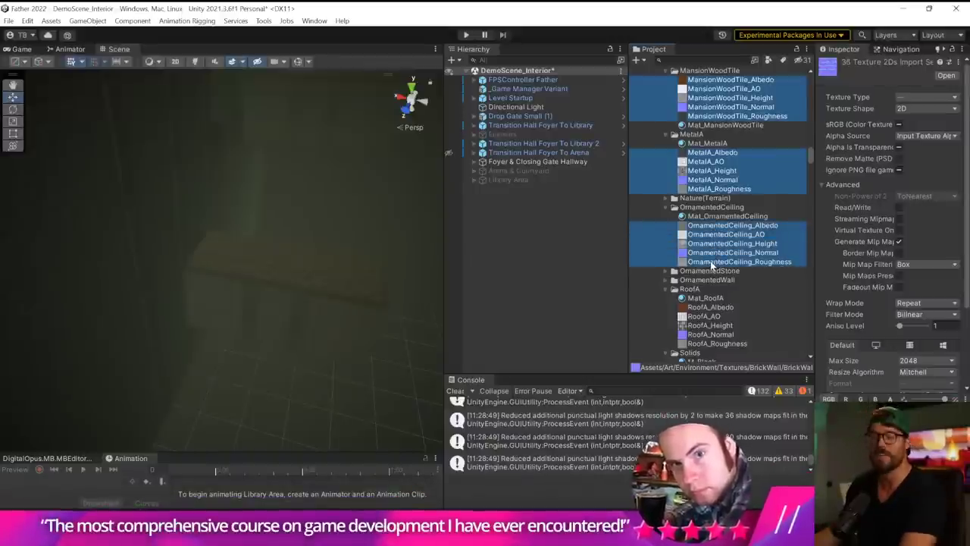
# Expand OrnamentedStone and add its Albedo, AO, metallic-smoothness and Normal textures to the selection.
pyautogui.scroll(-2, 710, 261)
pyautogui.click(675, 202)
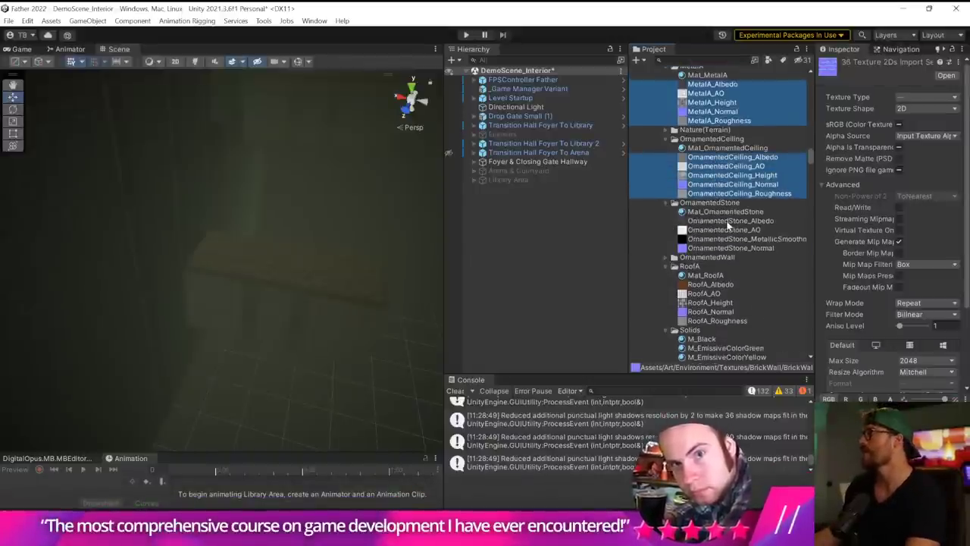
pyautogui.keyDown('ctrl'); pyautogui.click(724, 221); pyautogui.keyUp('ctrl')
pyautogui.keyDown('ctrl'); pyautogui.click(724, 229); pyautogui.keyUp('ctrl')
pyautogui.keyDown('ctrl'); pyautogui.click(727, 239); pyautogui.keyUp('ctrl')
pyautogui.keyDown('ctrl'); pyautogui.click(728, 247); pyautogui.keyUp('ctrl')
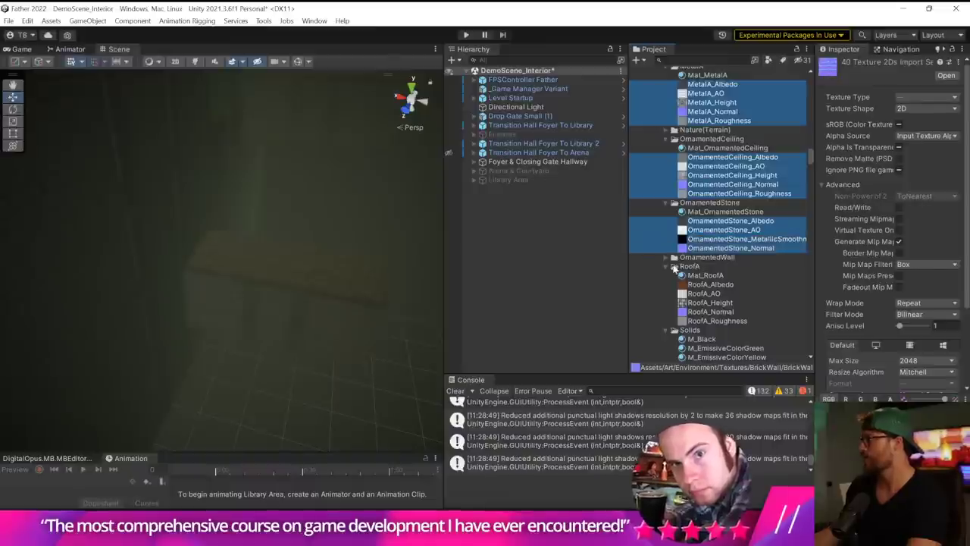
# Expand OrnamentedWall and add its OrnamentedStoneWall Albedo, AO, Emissive, Height, Normal and Roughness textures to the selection.
pyautogui.click(674, 257)
pyautogui.keyDown('ctrl'); pyautogui.click(717, 285); pyautogui.keyUp('ctrl')
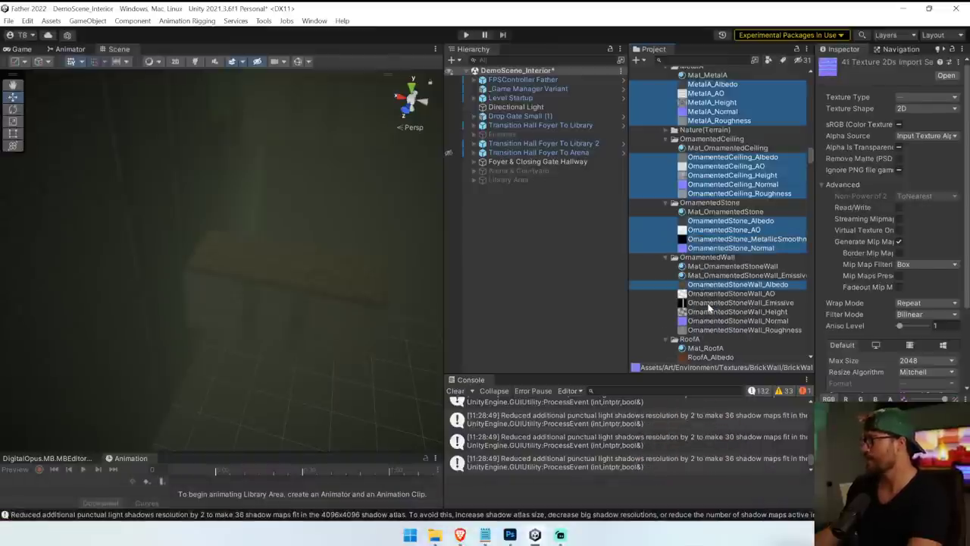
pyautogui.keyDown('ctrl'); pyautogui.click(713, 293); pyautogui.keyUp('ctrl')
pyautogui.keyDown('ctrl'); pyautogui.click(712, 302); pyautogui.keyUp('ctrl')
pyautogui.keyDown('ctrl'); pyautogui.click(714, 322); pyautogui.keyUp('ctrl')
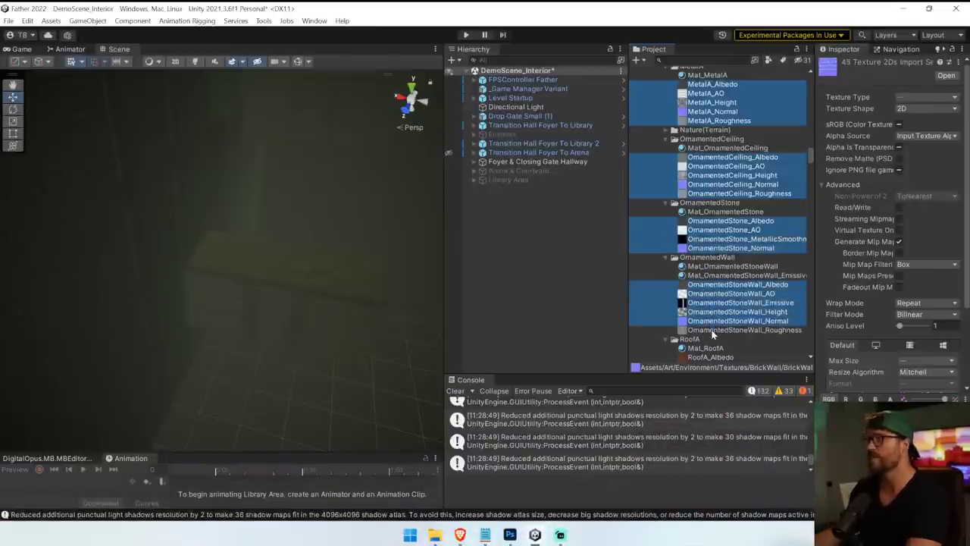
pyautogui.keyDown('ctrl'); pyautogui.click(713, 331); pyautogui.keyUp('ctrl')
# Add the RoofA Albedo, AO, Height, Normal and Roughness textures to the selection.
pyautogui.scroll(-3, 712, 330)
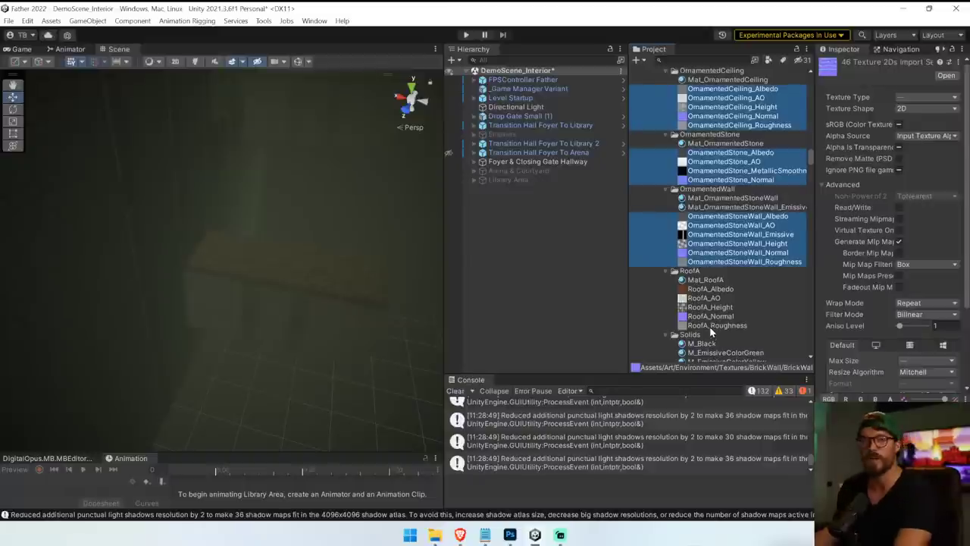
pyautogui.scroll(-3, 710, 325)
pyautogui.keyDown('ctrl'); pyautogui.click(710, 230); pyautogui.keyUp('ctrl')
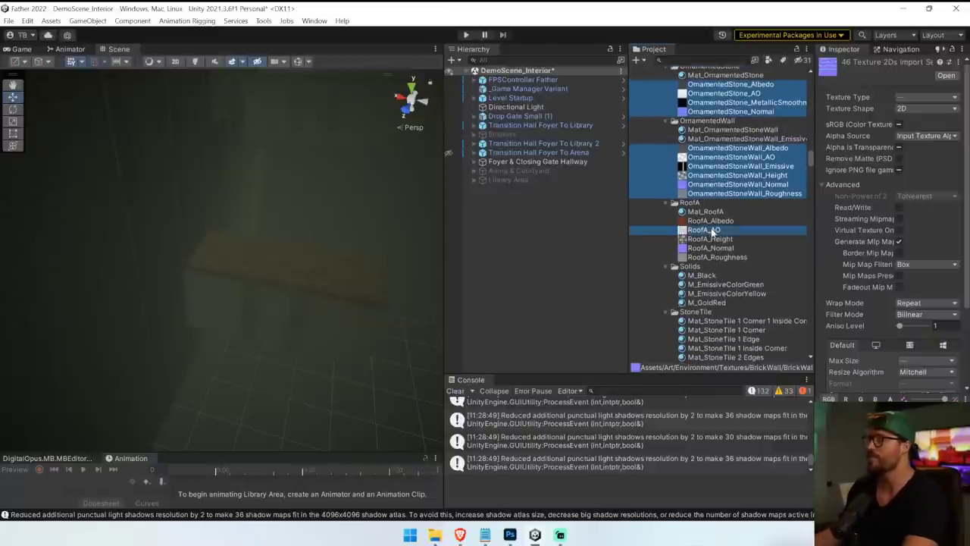
pyautogui.keyDown('ctrl'); pyautogui.click(712, 220); pyautogui.keyUp('ctrl')
pyautogui.keyDown('ctrl'); pyautogui.click(716, 238); pyautogui.keyUp('ctrl')
pyautogui.keyDown('ctrl'); pyautogui.click(713, 248); pyautogui.keyUp('ctrl')
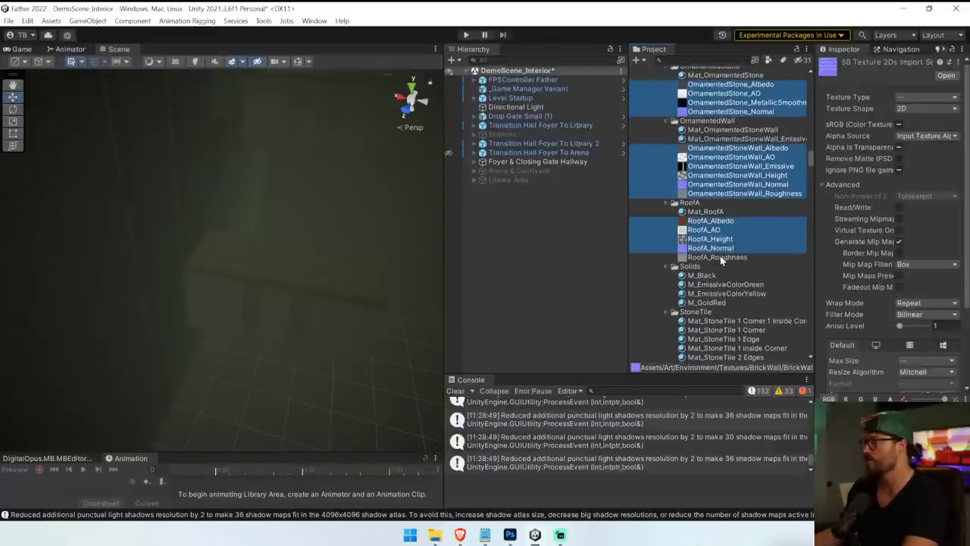
pyautogui.keyDown('ctrl'); pyautogui.click(720, 258); pyautogui.keyUp('ctrl')
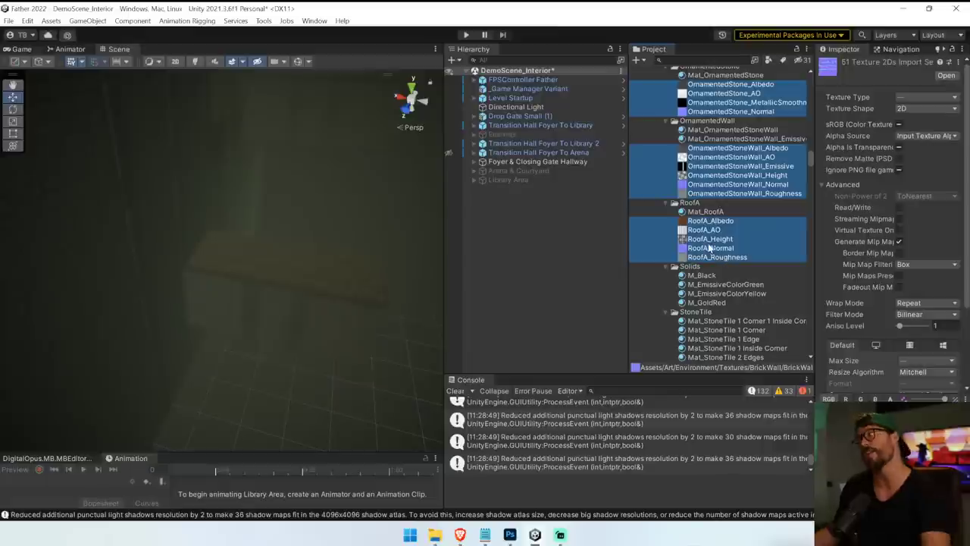
# Add all the StoneTile 1 corner, edge, inside corner and outside corner Normal and Albedo textures to the selection.
pyautogui.scroll(-7, 713, 250)
pyautogui.scroll(-1, 713, 231)
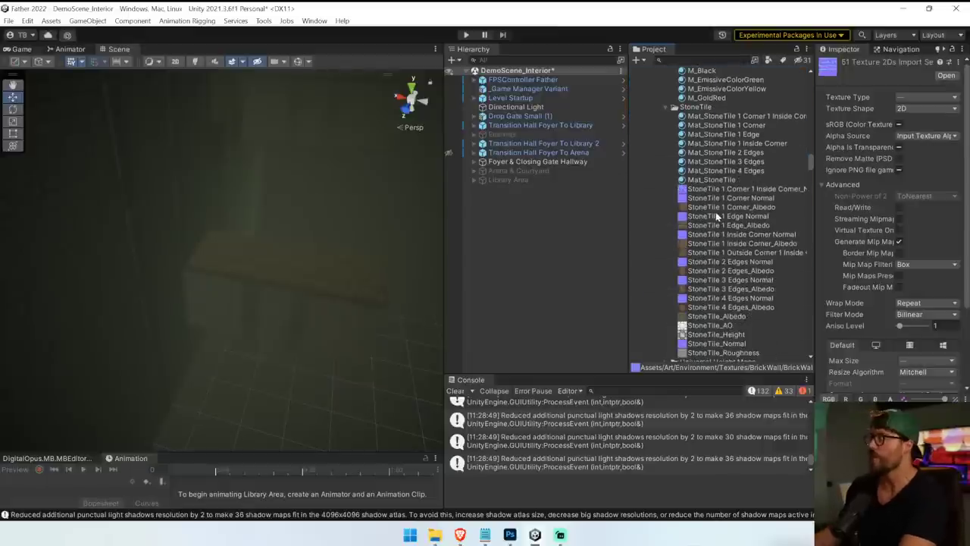
pyautogui.keyDown('ctrl'); pyautogui.click(719, 190); pyautogui.keyUp('ctrl')
pyautogui.keyDown('ctrl'); pyautogui.click(716, 199); pyautogui.keyUp('ctrl')
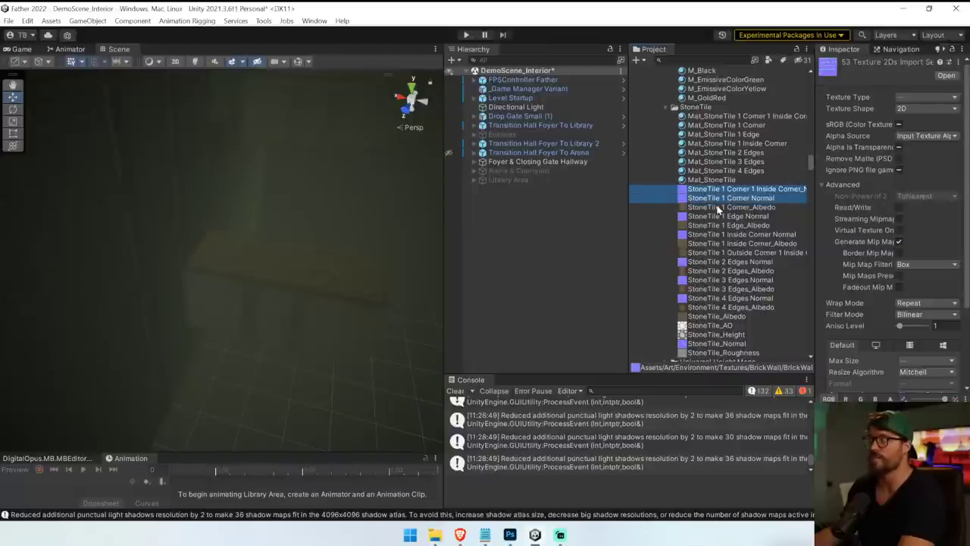
pyautogui.keyDown('ctrl'); pyautogui.click(717, 207); pyautogui.keyUp('ctrl')
pyautogui.keyDown('ctrl'); pyautogui.click(719, 217); pyautogui.keyUp('ctrl')
pyautogui.keyDown('ctrl'); pyautogui.click(718, 226); pyautogui.keyUp('ctrl')
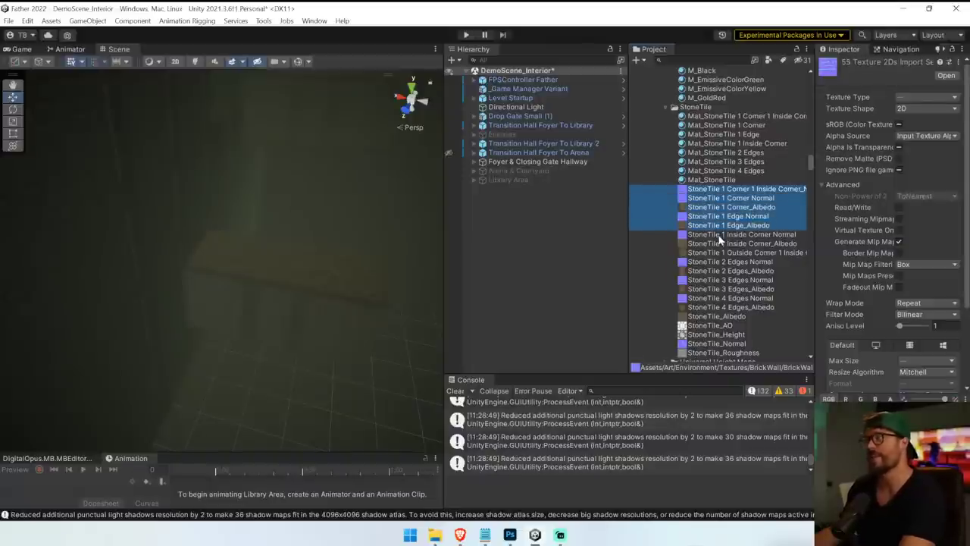
pyautogui.keyDown('ctrl'); pyautogui.click(720, 235); pyautogui.keyUp('ctrl')
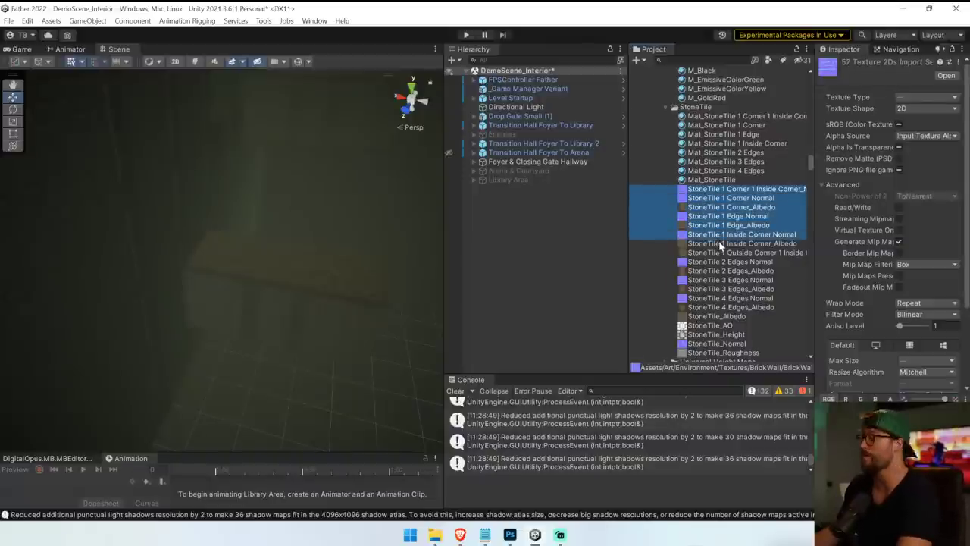
pyautogui.keyDown('ctrl'); pyautogui.click(720, 244); pyautogui.keyUp('ctrl')
pyautogui.keyDown('ctrl'); pyautogui.click(720, 253); pyautogui.keyUp('ctrl')
# Add the StoneTile 2, 3 and 4 Edges Normal and Albedo textures to the selection.
pyautogui.keyDown('ctrl'); pyautogui.click(721, 262); pyautogui.keyUp('ctrl')
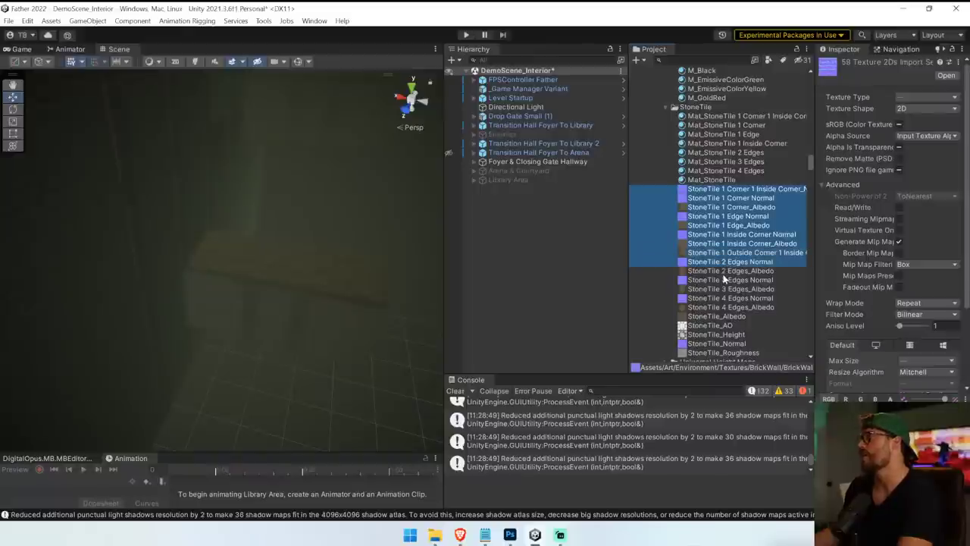
pyautogui.keyDown('ctrl'); pyautogui.click(721, 272); pyautogui.keyUp('ctrl')
pyautogui.keyDown('ctrl'); pyautogui.click(721, 280); pyautogui.keyUp('ctrl')
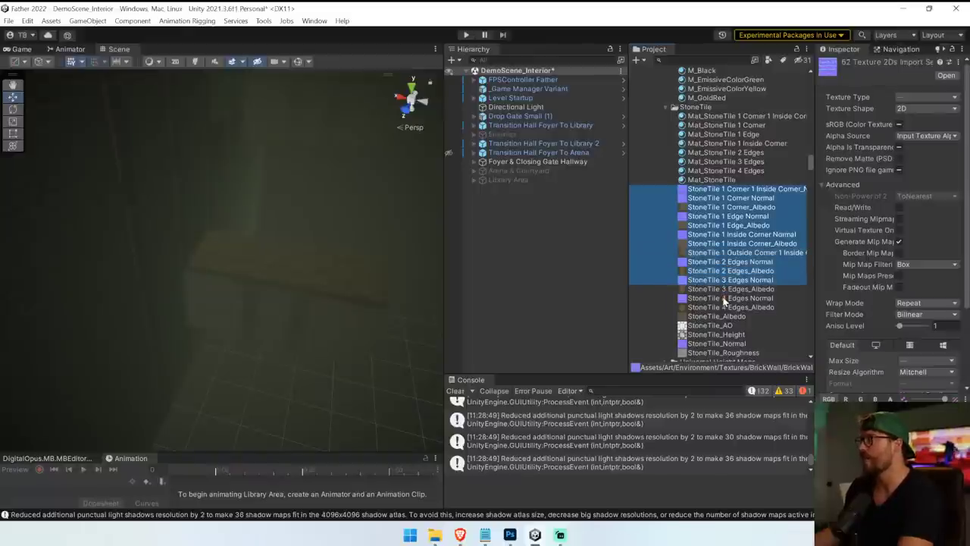
pyautogui.keyDown('shift'); pyautogui.click(723, 299); pyautogui.keyUp('shift')
pyautogui.keyDown('ctrl'); pyautogui.click(722, 309); pyautogui.keyUp('ctrl')
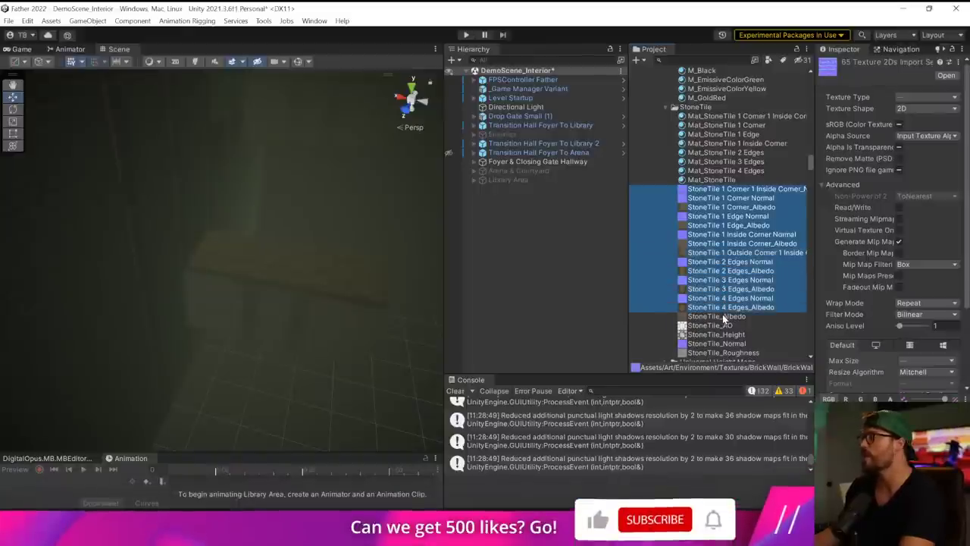
# Add the base StoneTile Albedo, AO, Height, Normal and Roughness textures to the selection.
pyautogui.keyDown('ctrl'); pyautogui.click(722, 314); pyautogui.keyUp('ctrl')
pyautogui.scroll(-3, 722, 313)
pyautogui.keyDown('ctrl'); pyautogui.click(730, 258); pyautogui.keyUp('ctrl')
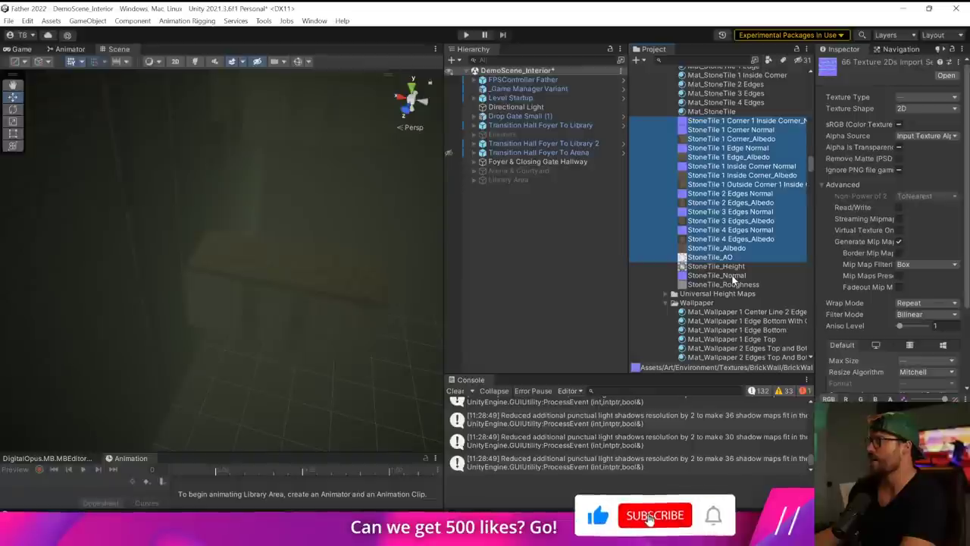
pyautogui.keyDown('ctrl'); pyautogui.click(732, 266); pyautogui.keyUp('ctrl')
pyautogui.keyDown('ctrl'); pyautogui.click(732, 275); pyautogui.keyUp('ctrl')
pyautogui.keyDown('ctrl'); pyautogui.click(733, 285); pyautogui.keyUp('ctrl')
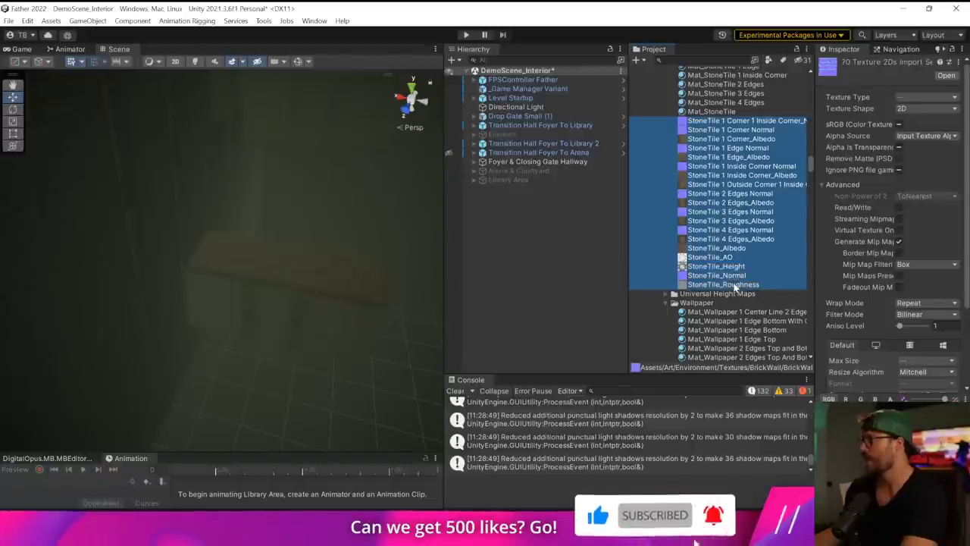
# Add the Wallpaper 1 Edge and 2 Edges variants and the base Wallpaper texture to the selection, leaving out the Wallpaper_Normal maps.
pyautogui.scroll(-7, 734, 283)
pyautogui.keyDown('ctrl'); pyautogui.click(712, 206); pyautogui.keyUp('ctrl')
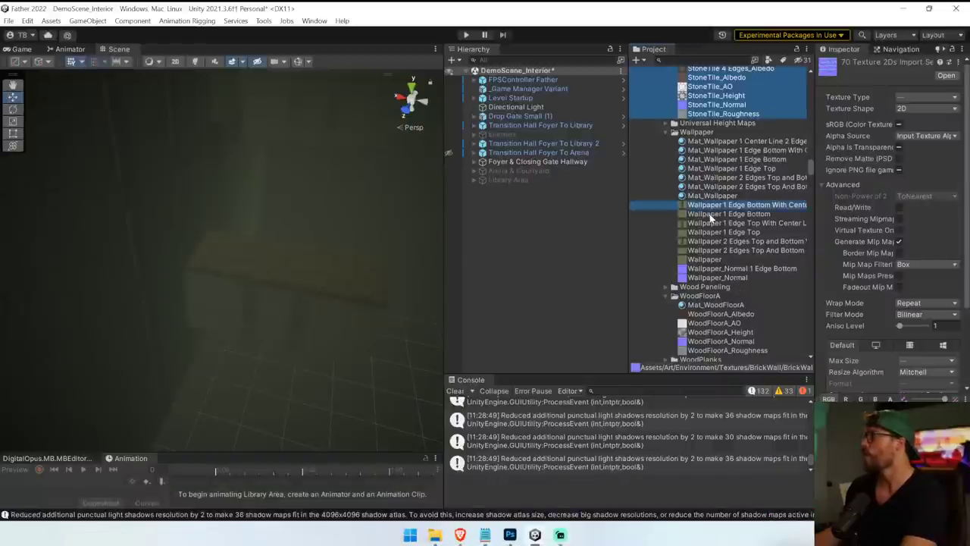
pyautogui.keyDown('ctrl'); pyautogui.click(716, 214); pyautogui.keyUp('ctrl')
pyautogui.keyDown('ctrl'); pyautogui.click(716, 223); pyautogui.keyUp('ctrl')
pyautogui.keyDown('ctrl'); pyautogui.click(716, 232); pyautogui.keyUp('ctrl')
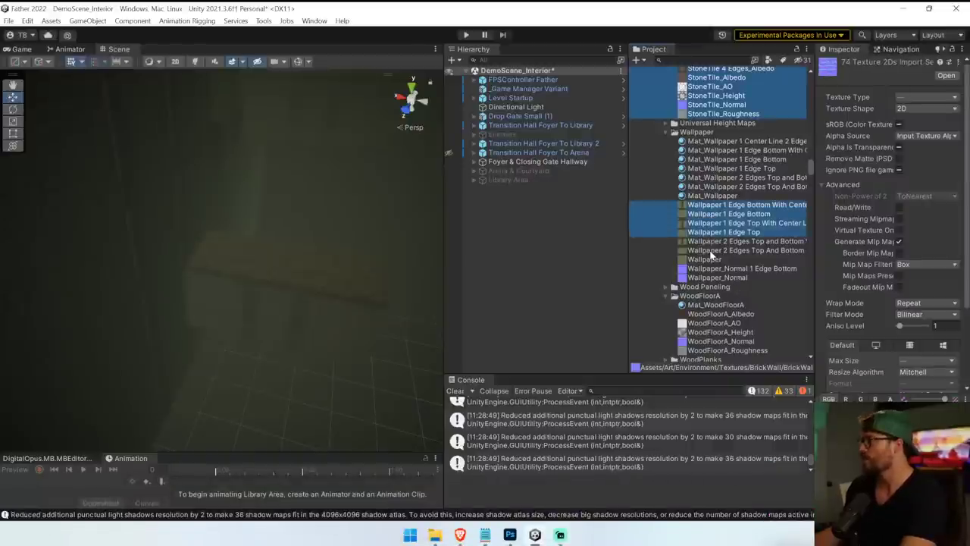
pyautogui.keyDown('ctrl'); pyautogui.click(717, 241); pyautogui.keyUp('ctrl')
pyautogui.keyDown('ctrl'); pyautogui.click(712, 251); pyautogui.keyUp('ctrl')
pyautogui.keyDown('ctrl'); pyautogui.click(714, 259); pyautogui.keyUp('ctrl')
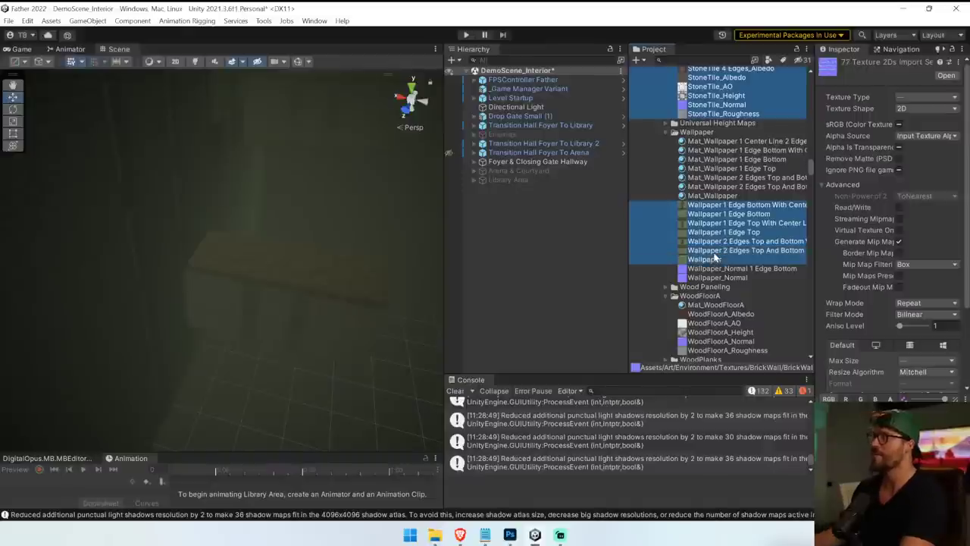
# Expand Wood Paneling and add Height Map Wood Paneling, Wood Paneling Height Map, Wood Paneling Normal and Wood Paneling to the selection.
pyautogui.click(668, 287)
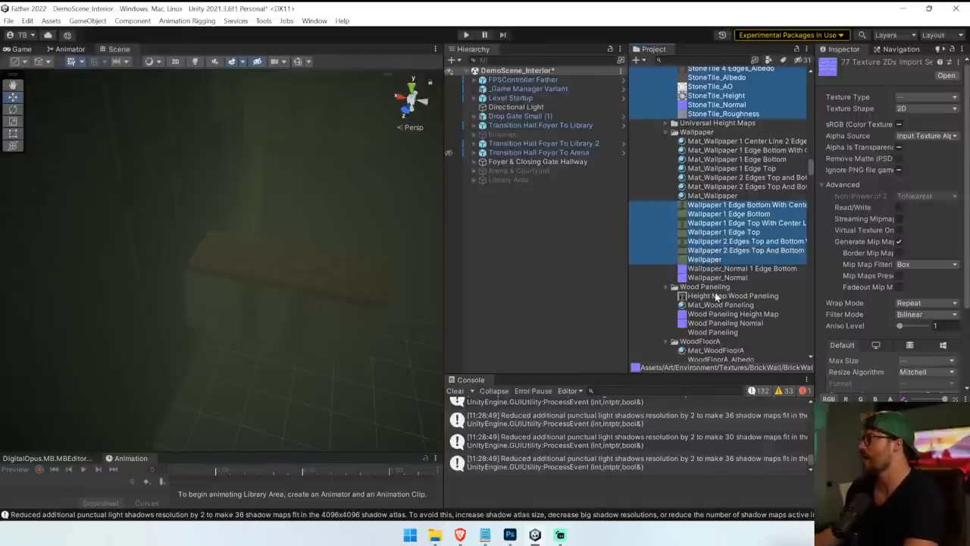
pyautogui.scroll(-4, 717, 296)
pyautogui.keyDown('ctrl'); pyautogui.click(718, 194); pyautogui.keyUp('ctrl')
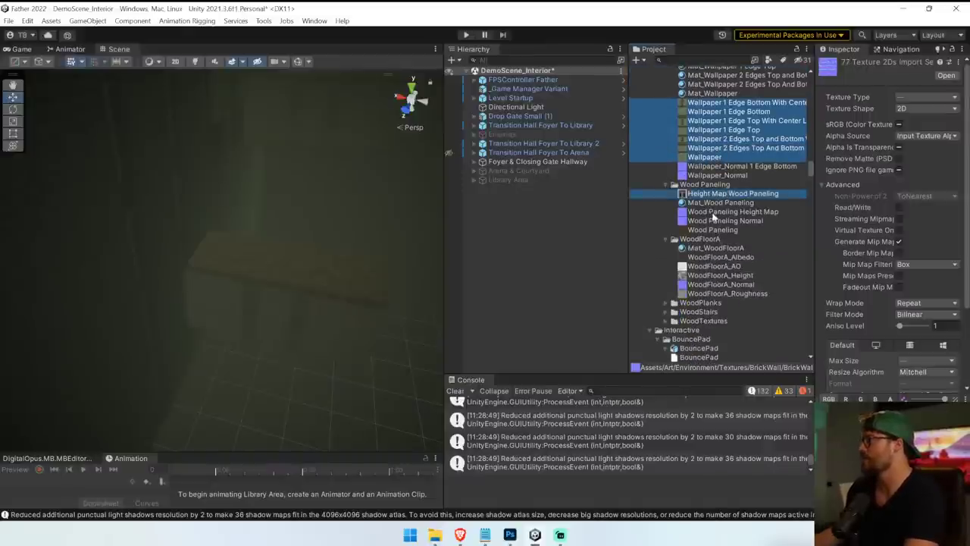
pyautogui.keyDown('ctrl'); pyautogui.click(713, 212); pyautogui.keyUp('ctrl')
pyautogui.keyDown('ctrl'); pyautogui.click(713, 220); pyautogui.keyUp('ctrl')
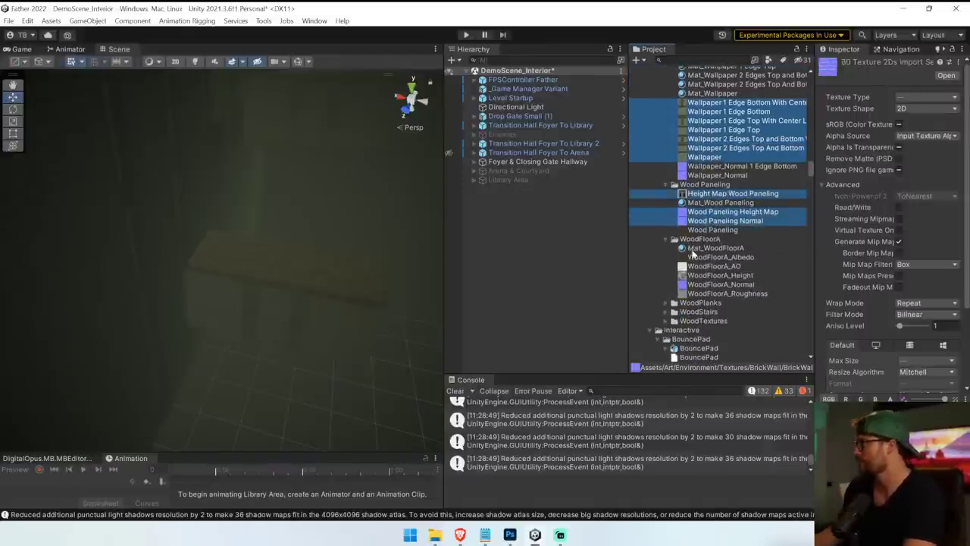
pyautogui.keyDown('ctrl'); pyautogui.click(693, 229); pyautogui.keyUp('ctrl')
# Add the WoodFloorA Albedo, AO, Height, Normal and Roughness textures to the selection.
pyautogui.keyDown('ctrl'); pyautogui.click(701, 257); pyautogui.keyUp('ctrl')
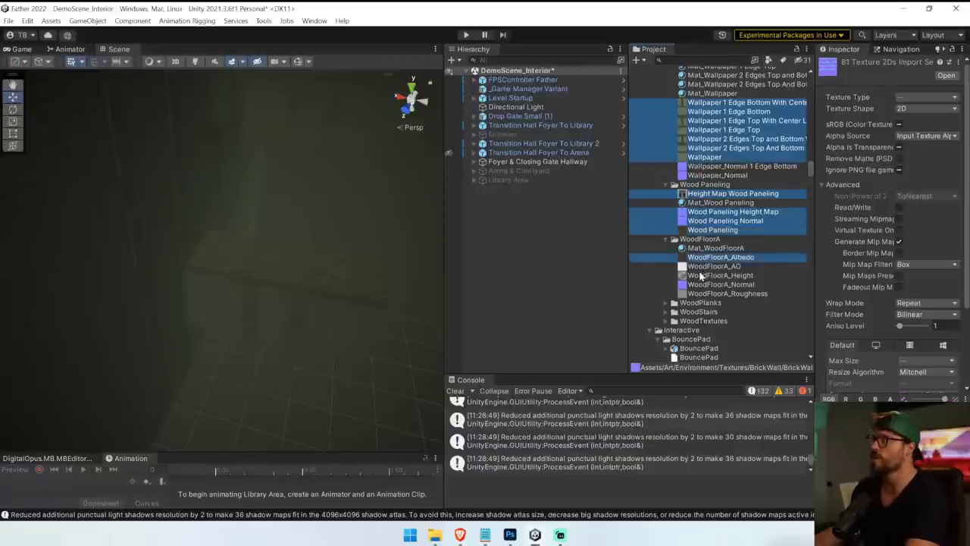
pyautogui.keyDown('ctrl'); pyautogui.click(712, 266); pyautogui.keyUp('ctrl')
pyautogui.keyDown('ctrl'); pyautogui.click(713, 276); pyautogui.keyUp('ctrl')
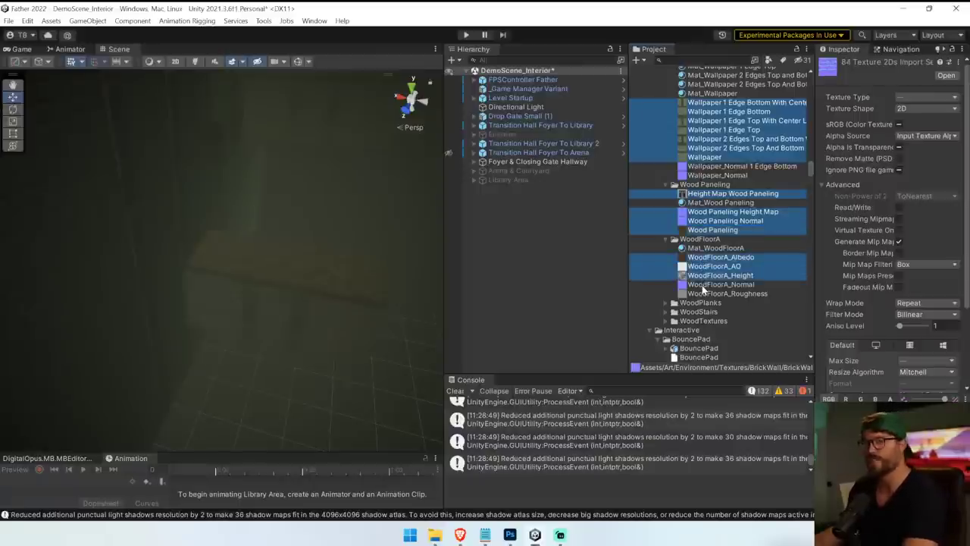
pyautogui.keyDown('ctrl'); pyautogui.click(705, 285); pyautogui.keyUp('ctrl')
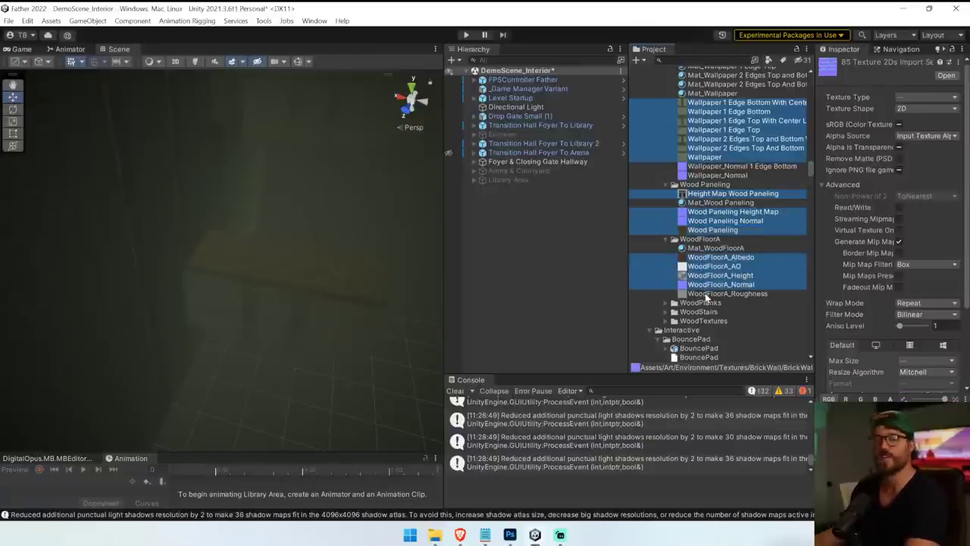
pyautogui.keyDown('ctrl'); pyautogui.click(705, 294); pyautogui.keyUp('ctrl')
# Expand WoodPlanks and add its Albedo, AO, Height, Metallic and Normal textures to the selection.
pyautogui.scroll(-2, 697, 288)
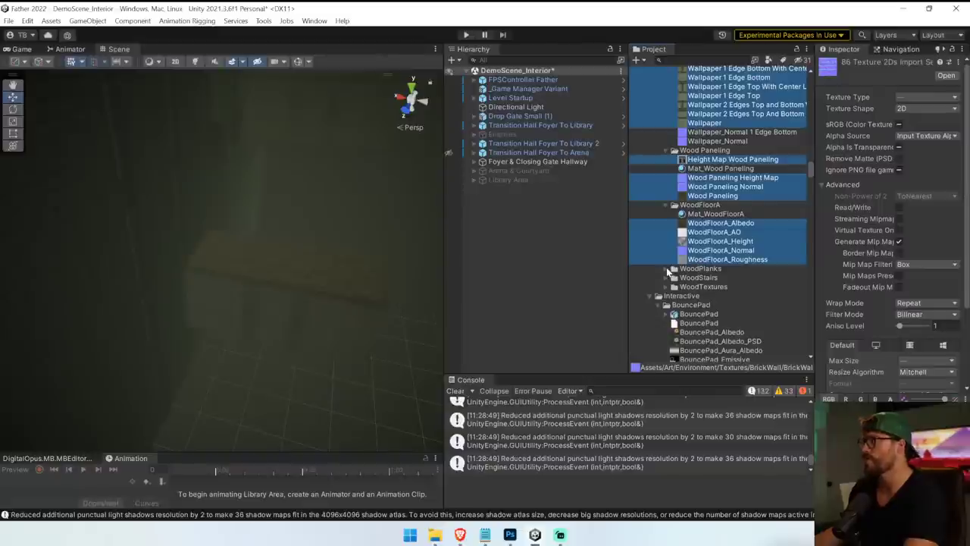
pyautogui.click(668, 270)
pyautogui.scroll(-4, 722, 277)
pyautogui.keyDown('ctrl'); pyautogui.click(705, 219); pyautogui.keyUp('ctrl')
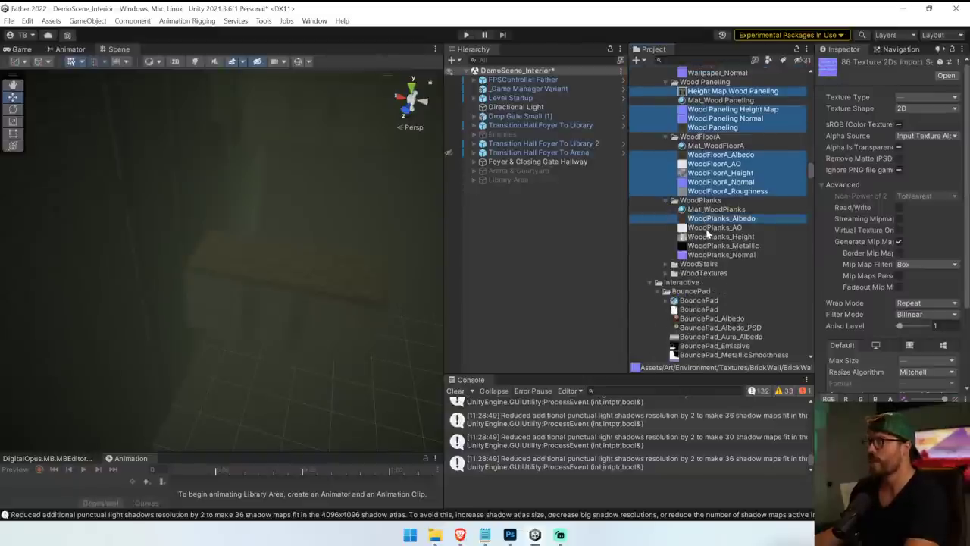
pyautogui.keyDown('ctrl'); pyautogui.click(711, 228); pyautogui.keyUp('ctrl')
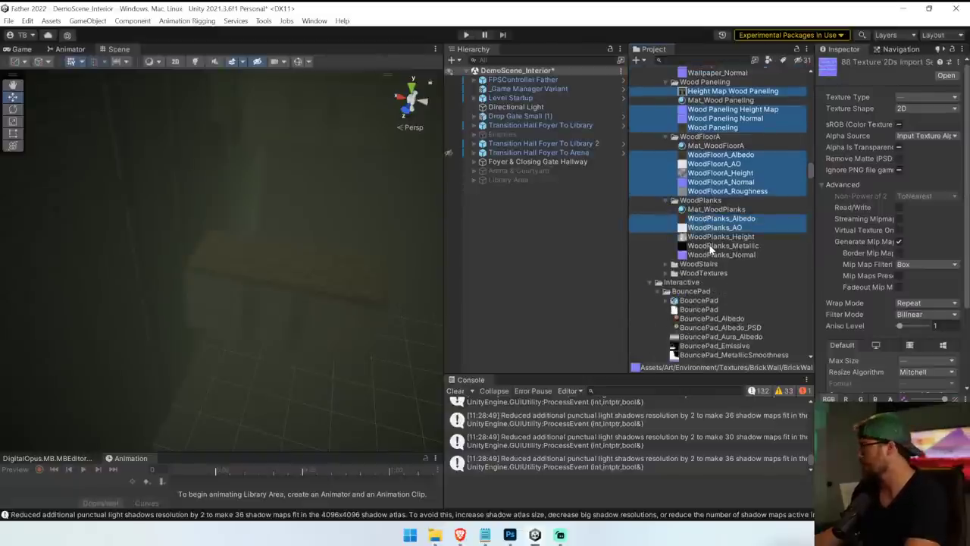
pyautogui.keyDown('ctrl'); pyautogui.click(709, 236); pyautogui.keyUp('ctrl')
pyautogui.keyDown('ctrl'); pyautogui.click(711, 246); pyautogui.keyUp('ctrl')
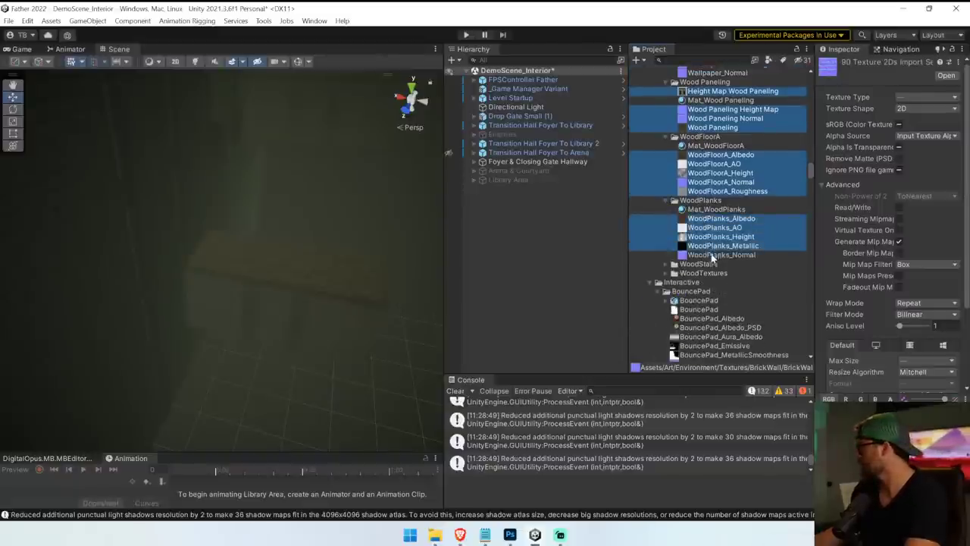
pyautogui.keyDown('ctrl'); pyautogui.click(713, 255); pyautogui.keyUp('ctrl')
# Expand WoodStairs and add its BrickWall AO, Height, Normal and Roughness textures plus WoodStairs_Albedo and WoodStairsRailing_Albedo to the selection.
pyautogui.click(674, 264)
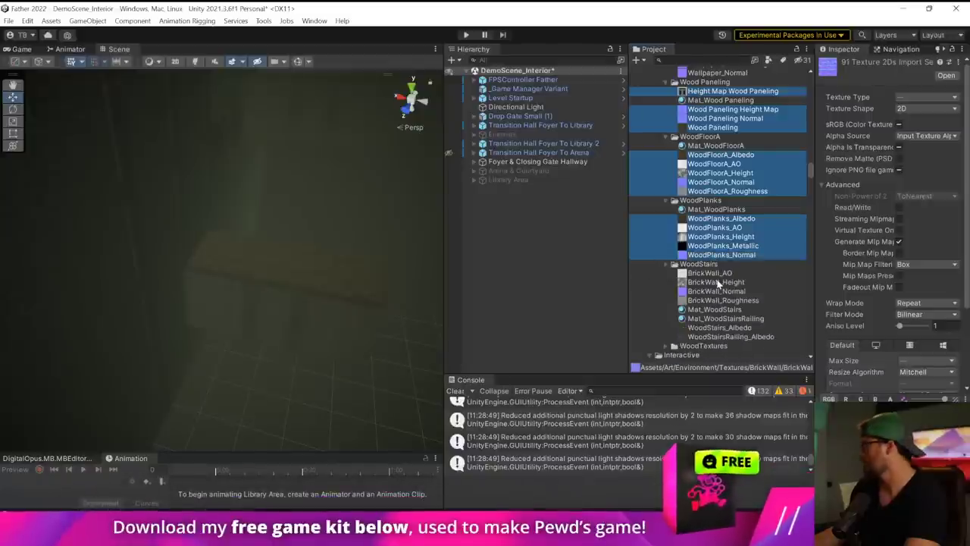
pyautogui.keyDown('ctrl'); pyautogui.click(711, 273); pyautogui.keyUp('ctrl')
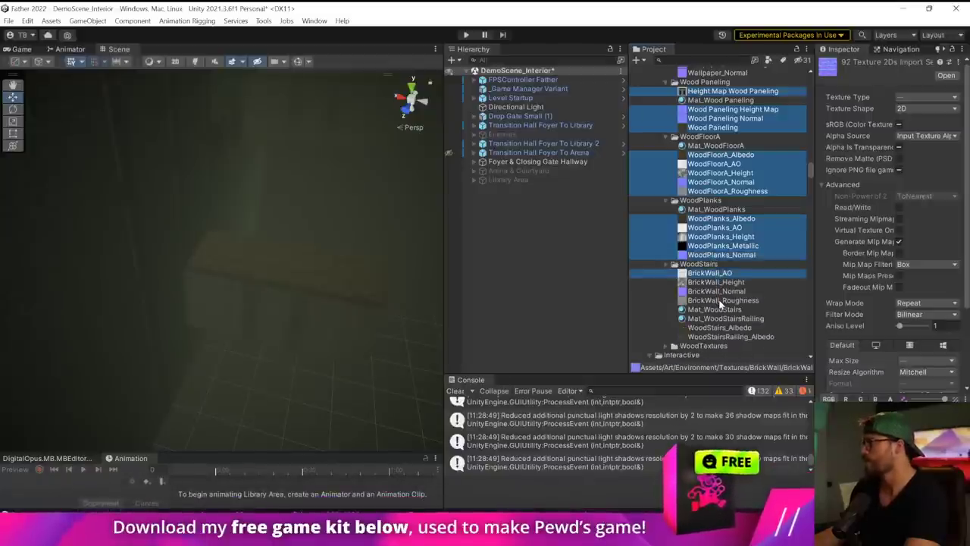
pyautogui.keyDown('ctrl'); pyautogui.click(716, 281); pyautogui.keyUp('ctrl')
pyautogui.keyDown('ctrl'); pyautogui.click(717, 291); pyautogui.keyUp('ctrl')
pyautogui.keyDown('ctrl'); pyautogui.click(718, 300); pyautogui.keyUp('ctrl')
pyautogui.scroll(-3, 716, 306)
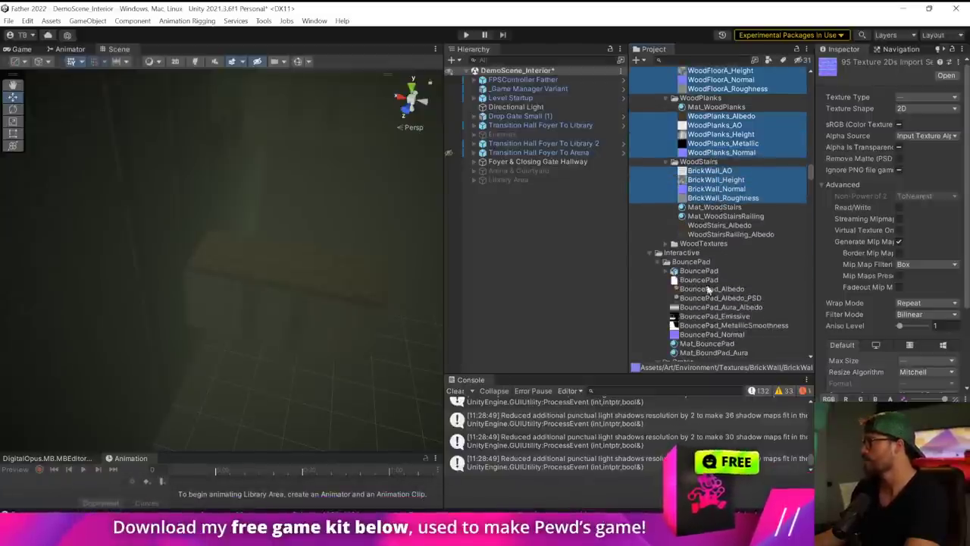
pyautogui.keyDown('ctrl'); pyautogui.click(719, 225); pyautogui.keyUp('ctrl')
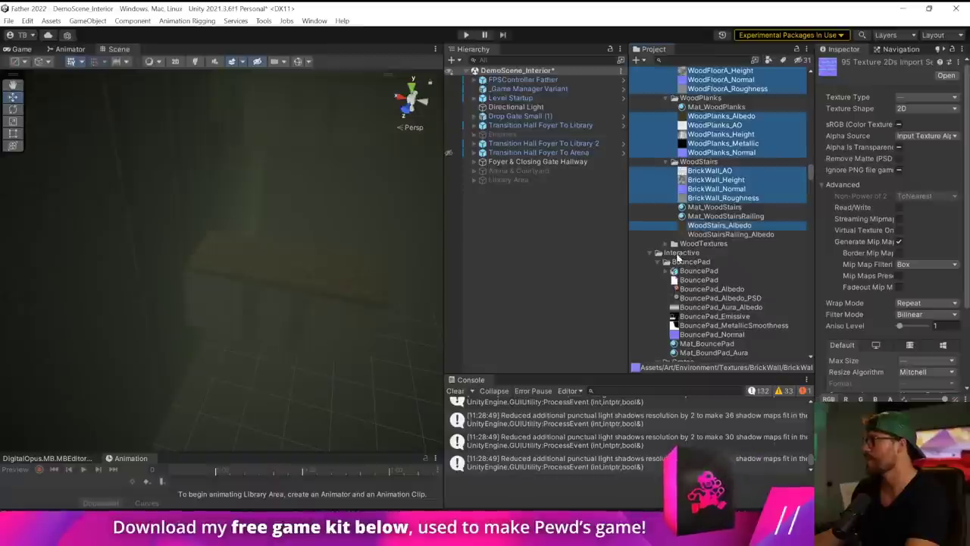
pyautogui.keyDown('ctrl'); pyautogui.click(730, 234); pyautogui.keyUp('ctrl')
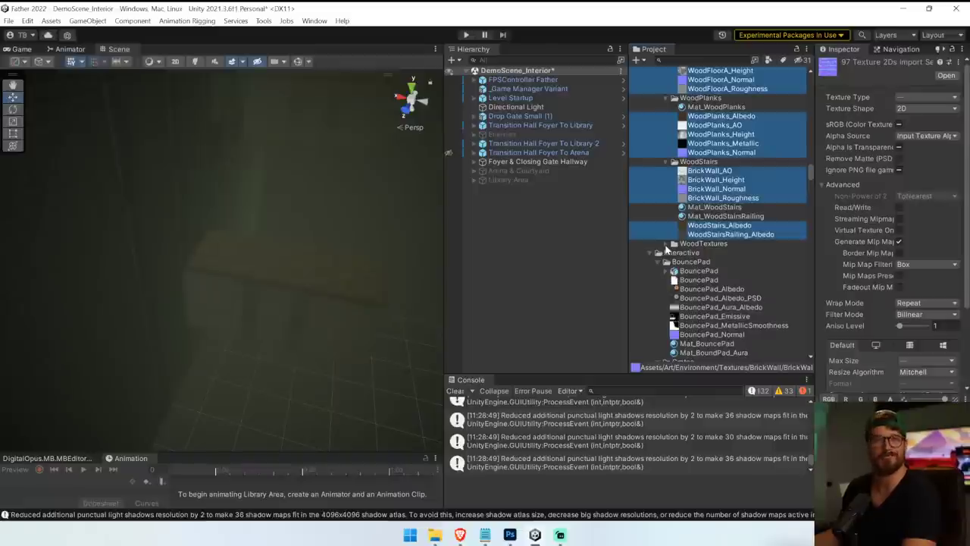
# Expand WoodTextures and add all its wood textures, from wood_01_p14_png to wood_18_p6, to the selection.
pyautogui.click(667, 246)
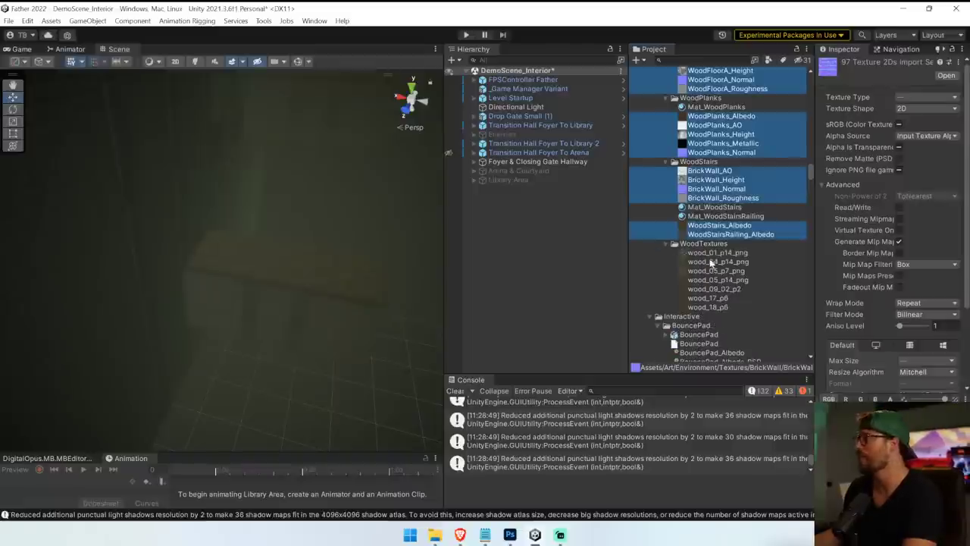
pyautogui.keyDown('ctrl'); pyautogui.click(710, 254); pyautogui.keyUp('ctrl')
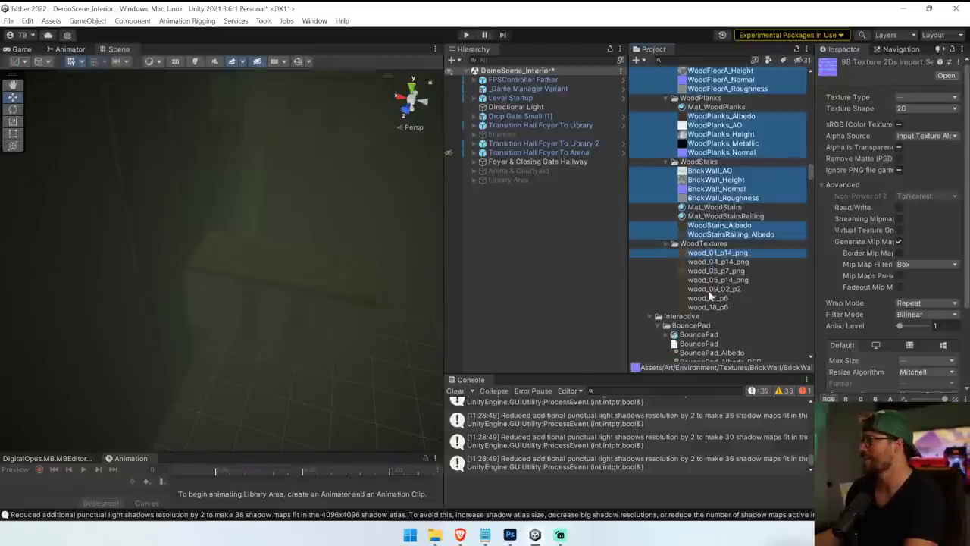
pyautogui.keyDown('shift'); pyautogui.click(710, 291); pyautogui.keyUp('shift')
pyautogui.hotkey('shift', 'Down')
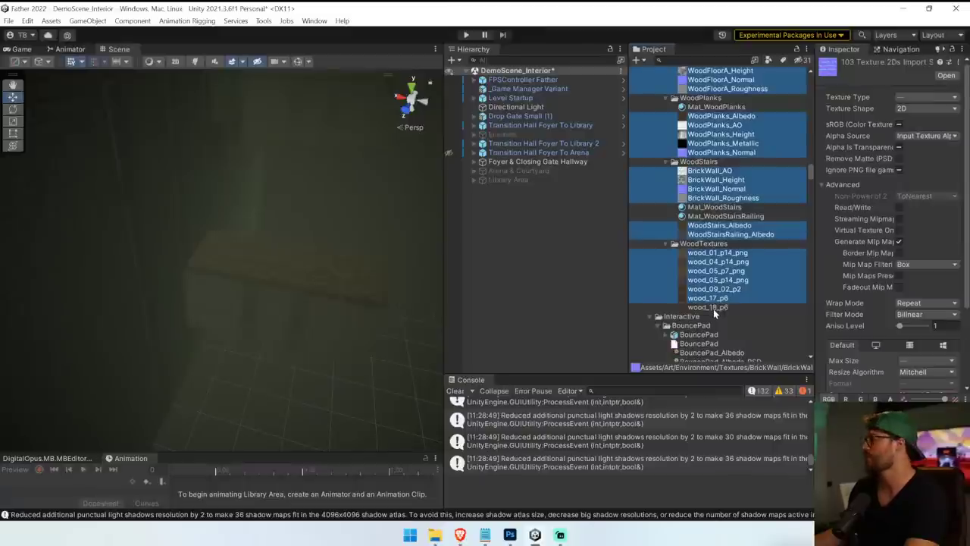
pyautogui.keyDown('ctrl'); pyautogui.click(711, 308); pyautogui.keyUp('ctrl')
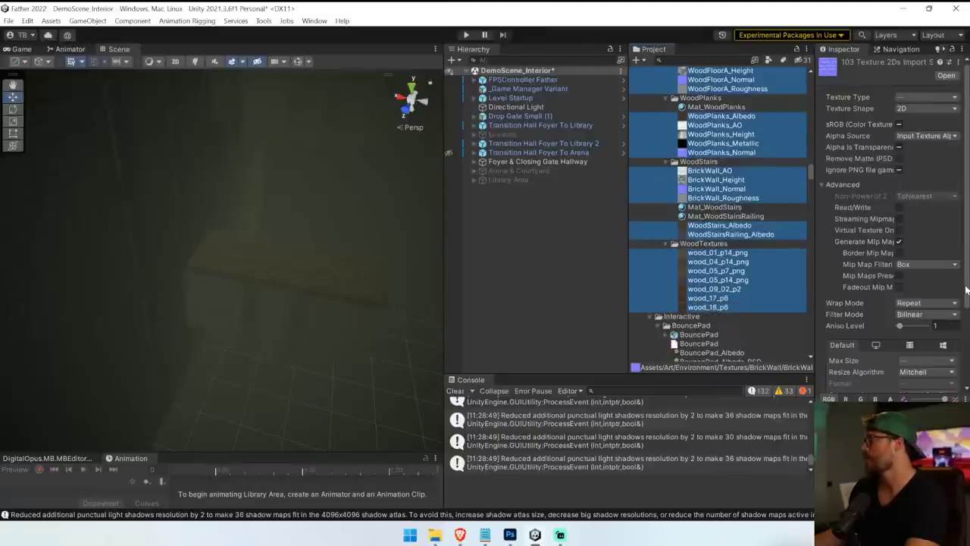
# Set the selected textures' default max size to 1024 and enable crunch compression.
pyautogui.moveTo(966, 290); pyautogui.dragTo(966, 331)
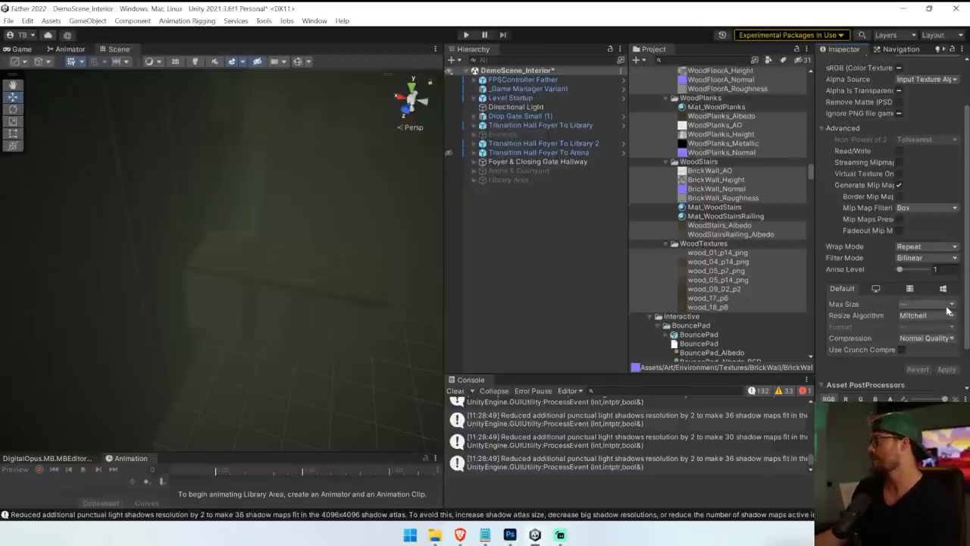
pyautogui.click(947, 308)
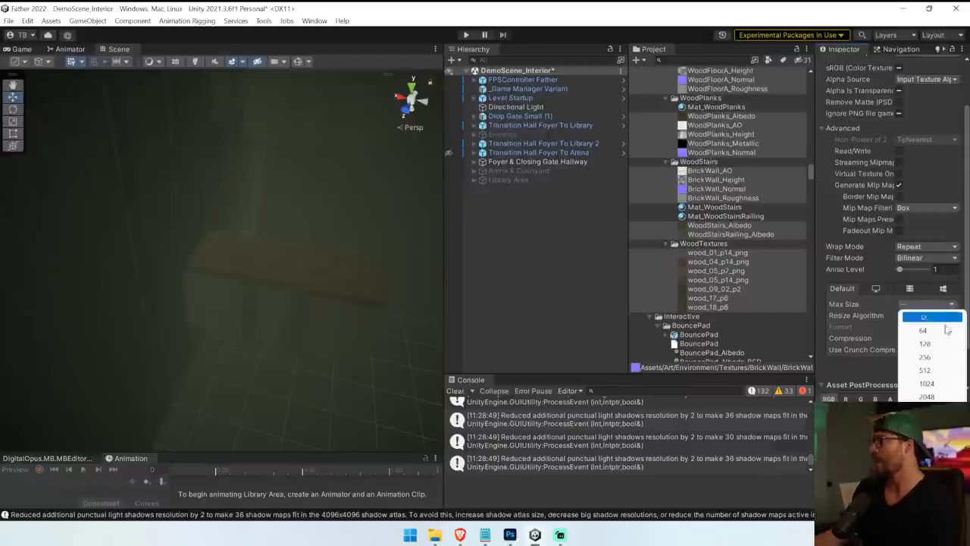
pyautogui.click(926, 382)
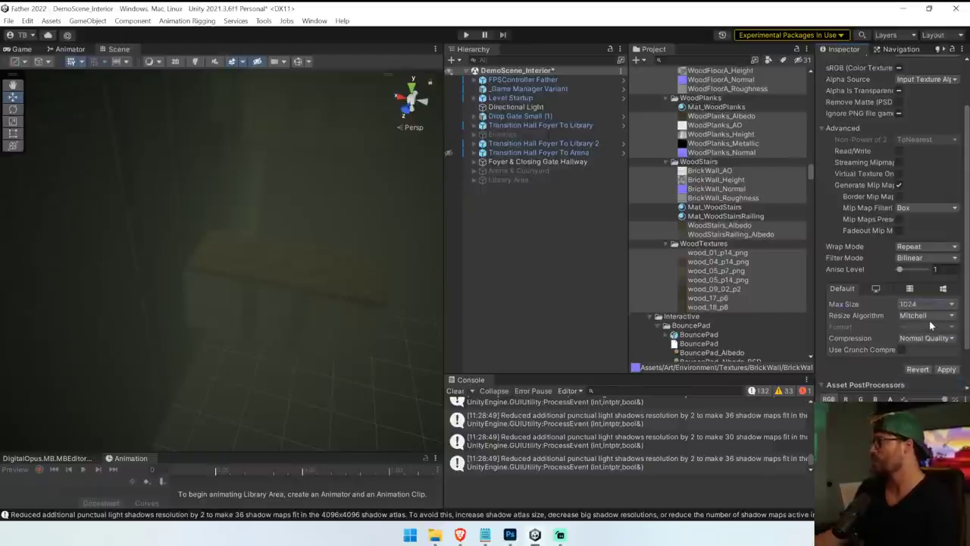
pyautogui.click(902, 350)
pyautogui.scroll(-2, 965, 326)
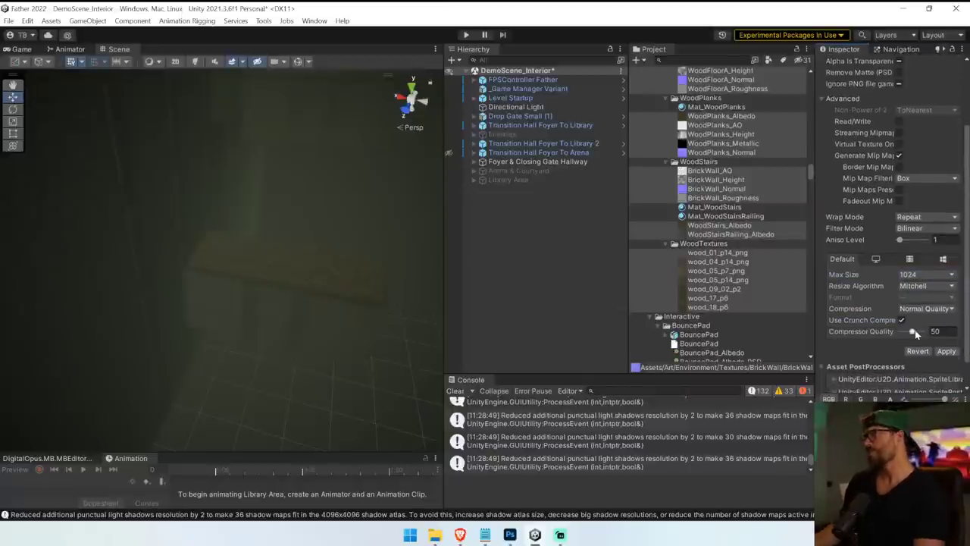
# Apply the changed import settings to all the selected environment textures.
pyautogui.scroll(-1, 885, 340)
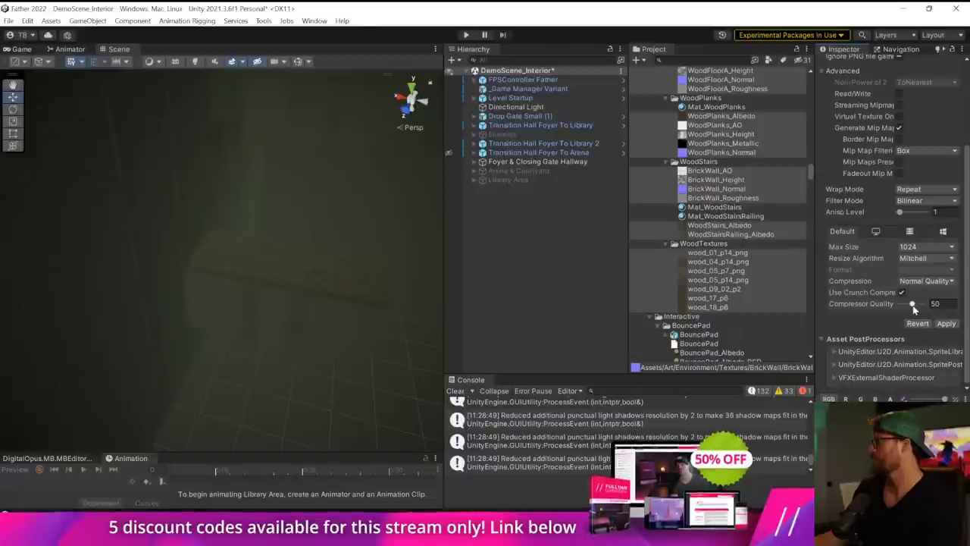
pyautogui.click(946, 324)
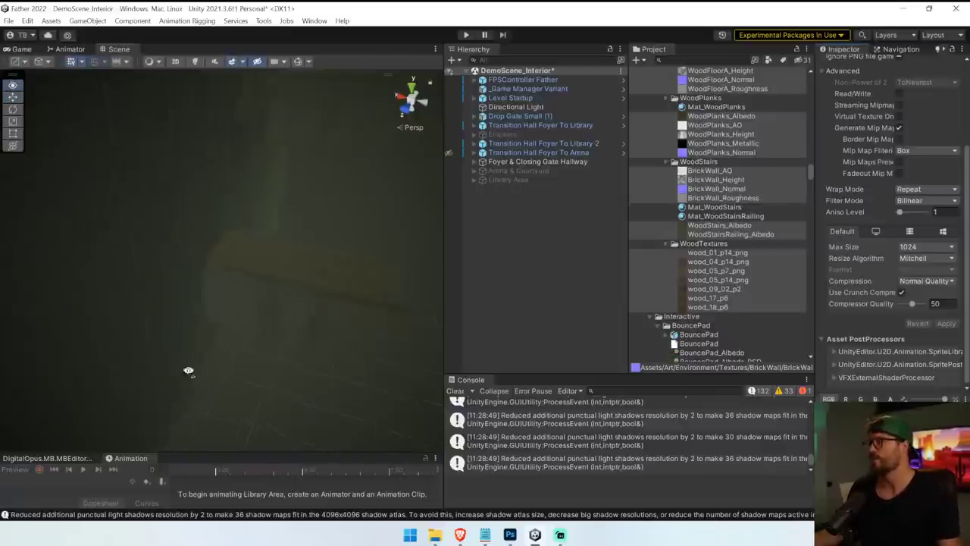
# Examine the brick wall up close in the scene and check the import settings of BrickWall 1 Edge Bottom Normal.
pyautogui.moveTo(189, 369); pyautogui.dragTo(94, 402, button='right')
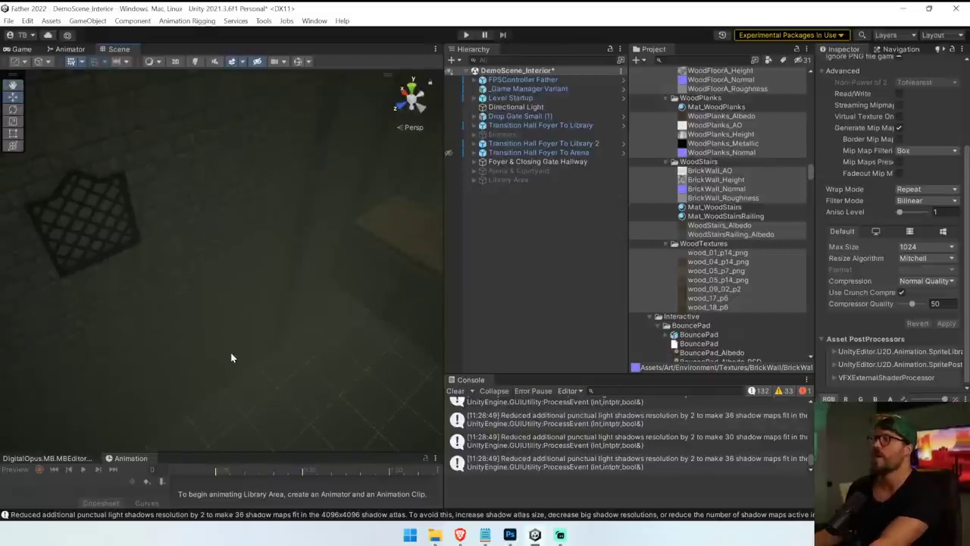
pyautogui.scroll(-3, 231, 352)
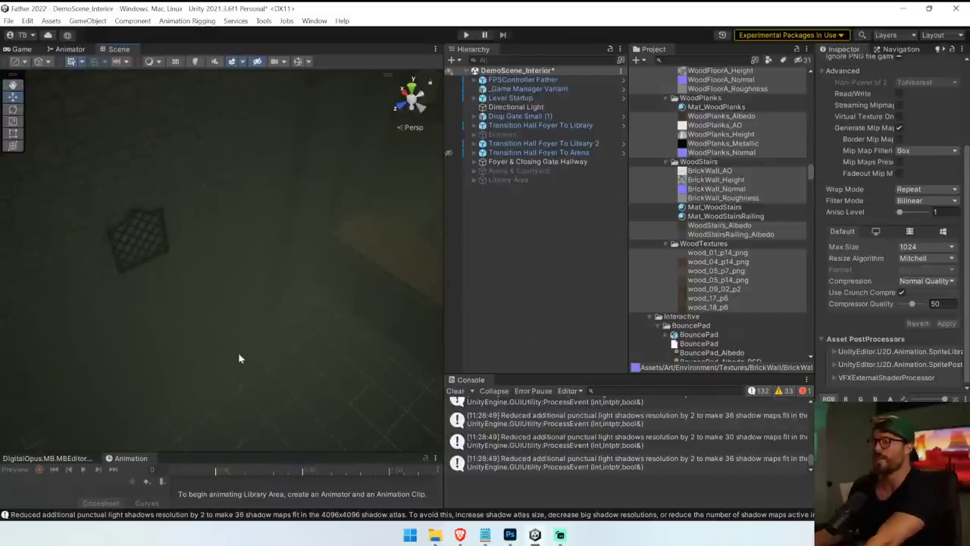
pyautogui.moveTo(261, 343); pyautogui.dragTo(848, 198, button='right')
pyautogui.press('w')
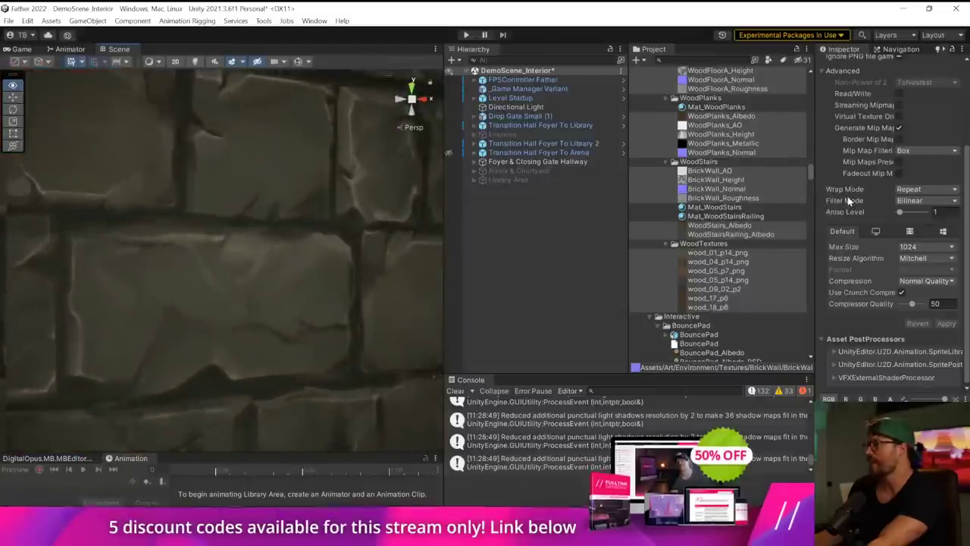
pyautogui.moveTo(810, 174); pyautogui.dragTo(812, 143)
pyautogui.click(717, 225)
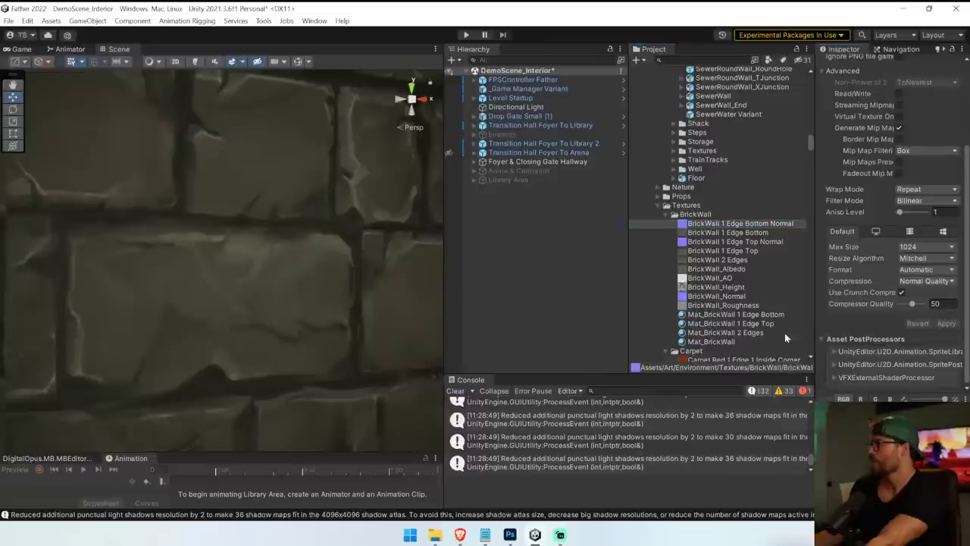
pyautogui.moveTo(809, 407); pyautogui.dragTo(693, 411)
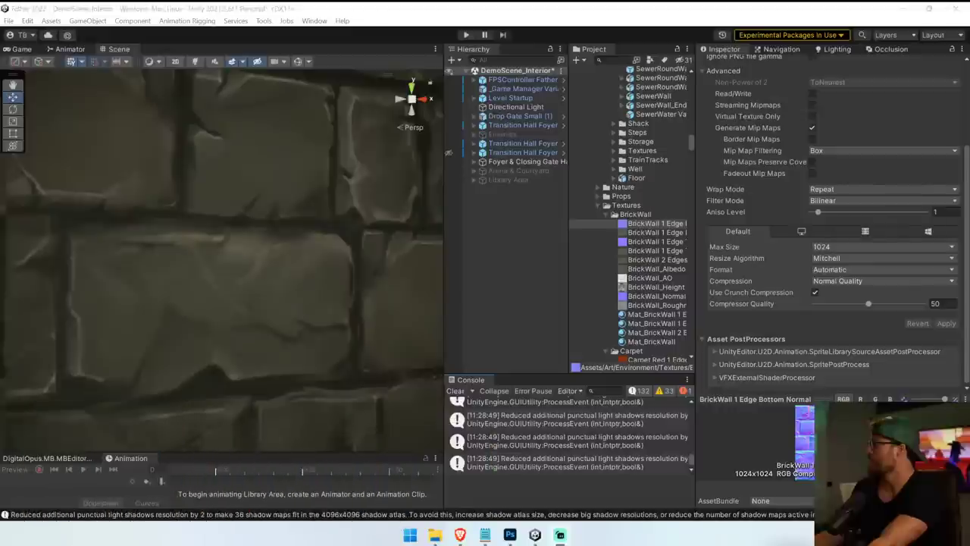
# Select Transition Hall Foyer To Library and run the game briefly to check its statistics, stopping play mode again.
pyautogui.click(506, 125)
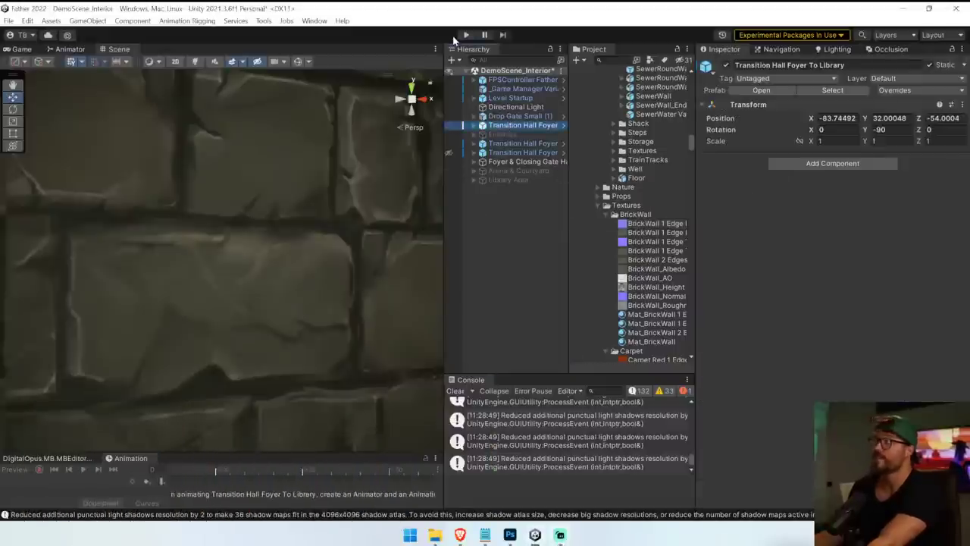
pyautogui.hotkey('ctrl', 'p')
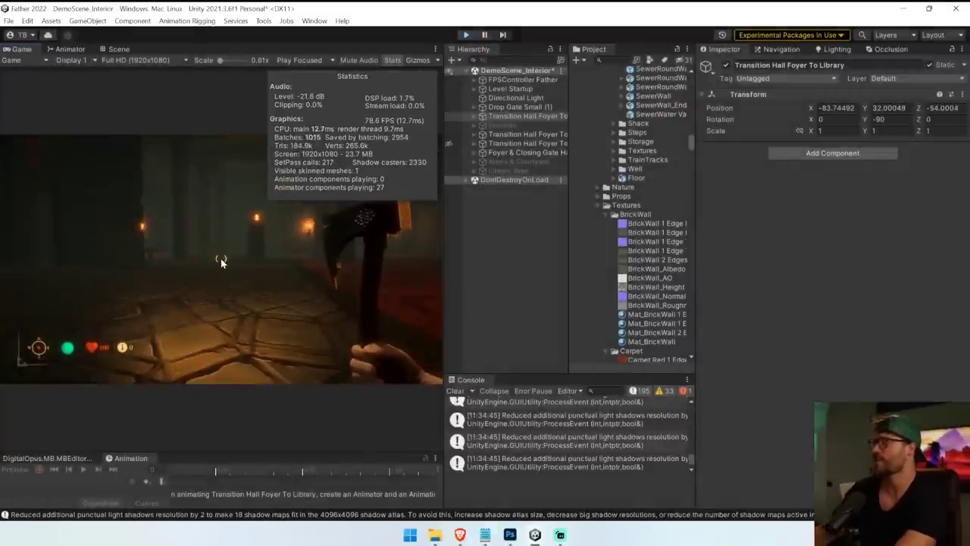
pyautogui.hotkey('ctrl', 'p')
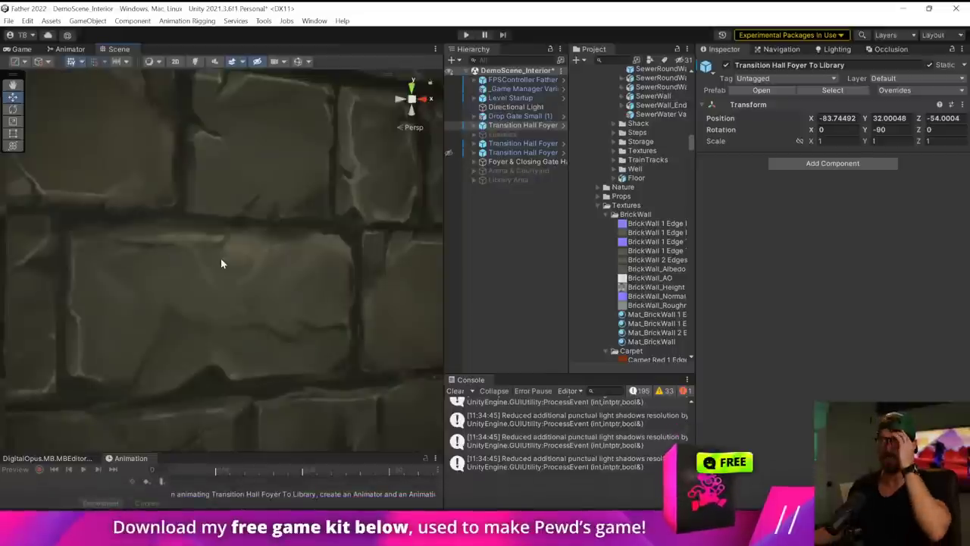
# Clear the console and turn off the scene view's effects to see the whole castle from outside.
pyautogui.moveTo(286, 212); pyautogui.dragTo(402, 347, button='right')
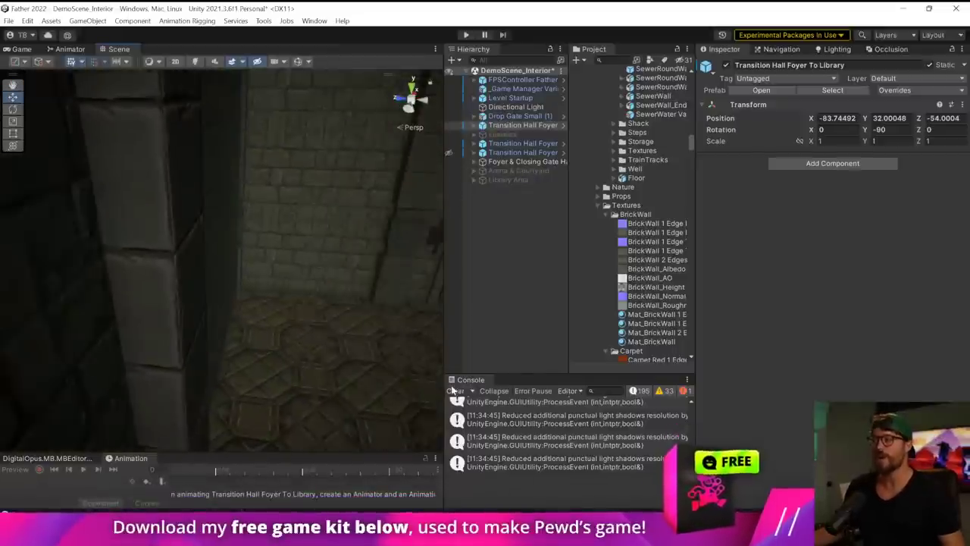
pyautogui.click(455, 391)
pyautogui.moveTo(281, 288); pyautogui.dragTo(361, 305, button='right')
pyautogui.scroll(-10, 356, 297)
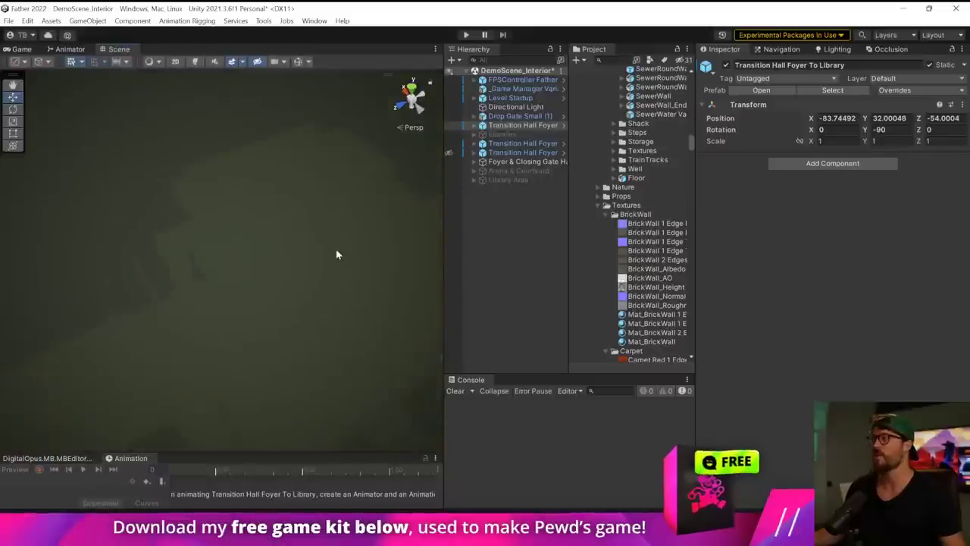
pyautogui.click(232, 62)
pyautogui.moveTo(204, 140); pyautogui.dragTo(320, 237, button='right')
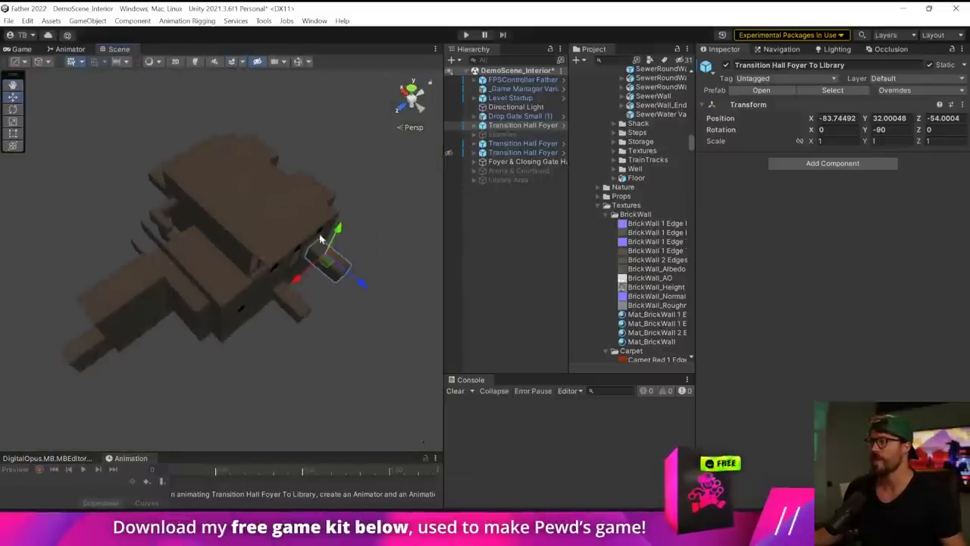
pyautogui.moveTo(440, 252); pyautogui.dragTo(509, 253)
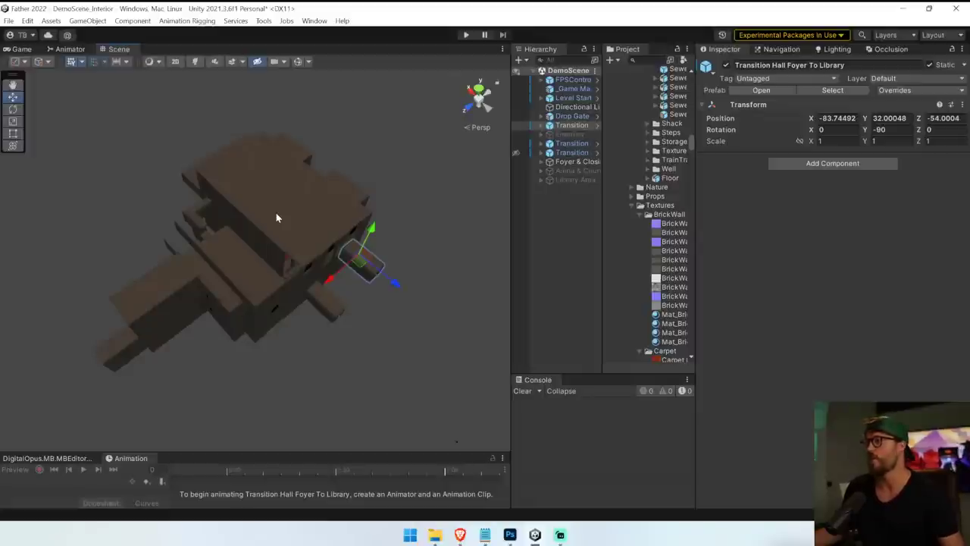
# Activate the Arena & Courtyard and Library Area objects to view the whole level, and deactivate both again.
pyautogui.moveTo(276, 218); pyautogui.dragTo(586, 184, button='right')
pyautogui.click(583, 175)
pyautogui.keyDown('shift'); pyautogui.click(584, 180); pyautogui.keyUp('shift')
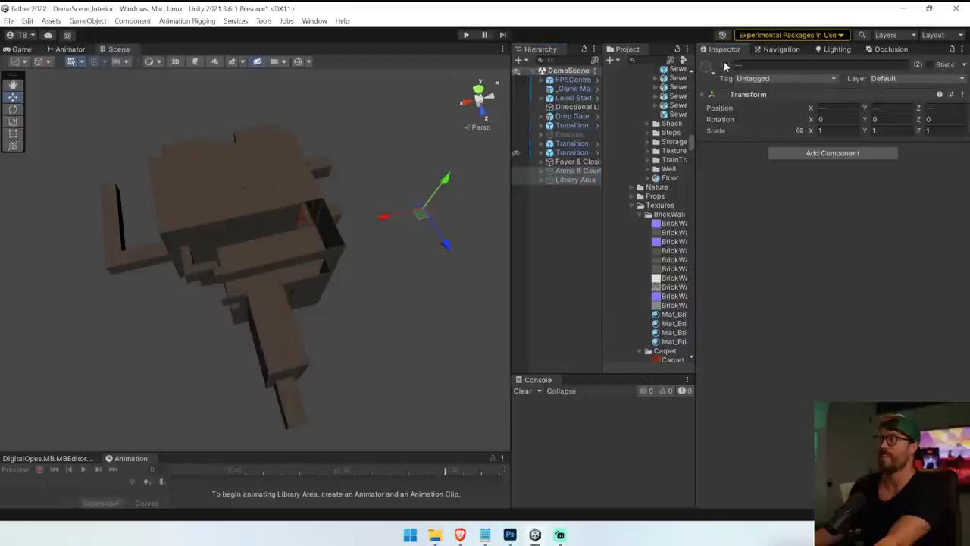
pyautogui.moveTo(422, 244); pyautogui.dragTo(390, 217, button='right')
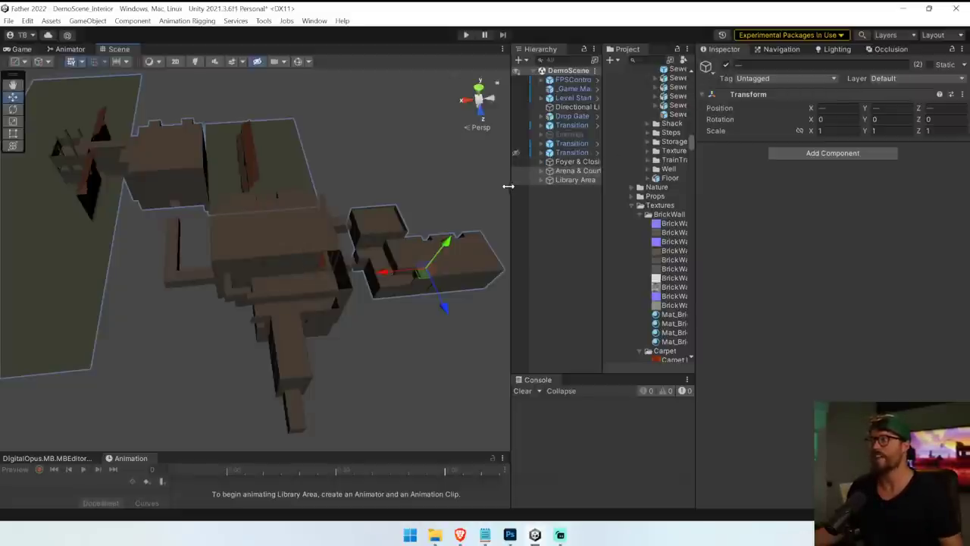
pyautogui.moveTo(508, 186); pyautogui.dragTo(436, 179)
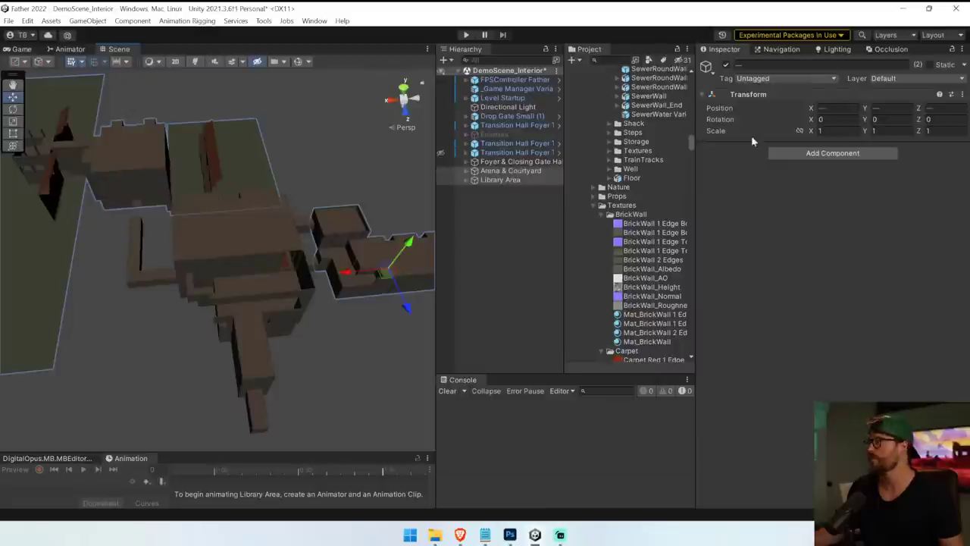
pyautogui.click(726, 66)
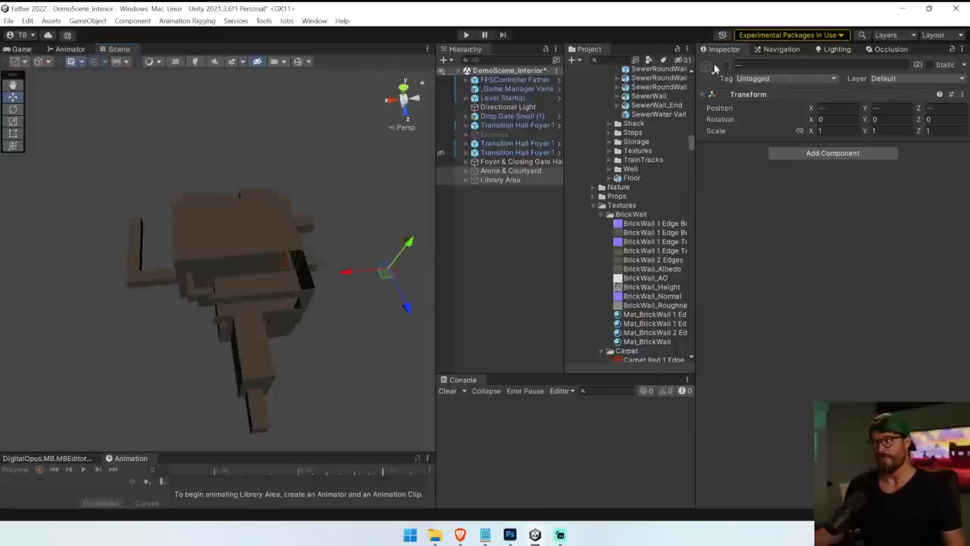
# Select the Transition Hall Foyer To Library in the scene and look inside the hallway.
pyautogui.keyDown('alt'); pyautogui.moveTo(226, 276); pyautogui.dragTo(278, 260); pyautogui.keyUp('alt')
pyautogui.click(277, 260)
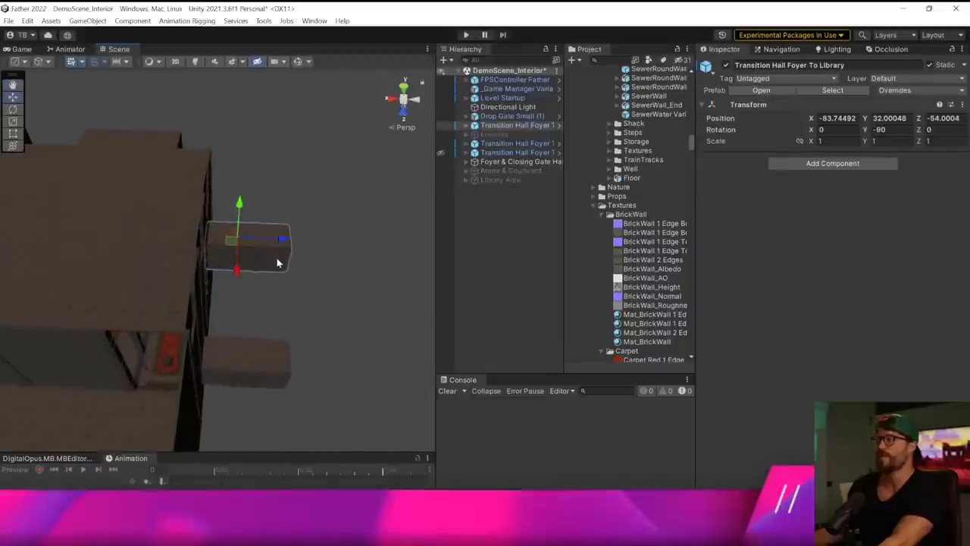
pyautogui.press('f')
pyautogui.keyDown('alt'); pyautogui.moveTo(336, 219); pyautogui.dragTo(180, 158); pyautogui.keyUp('alt')
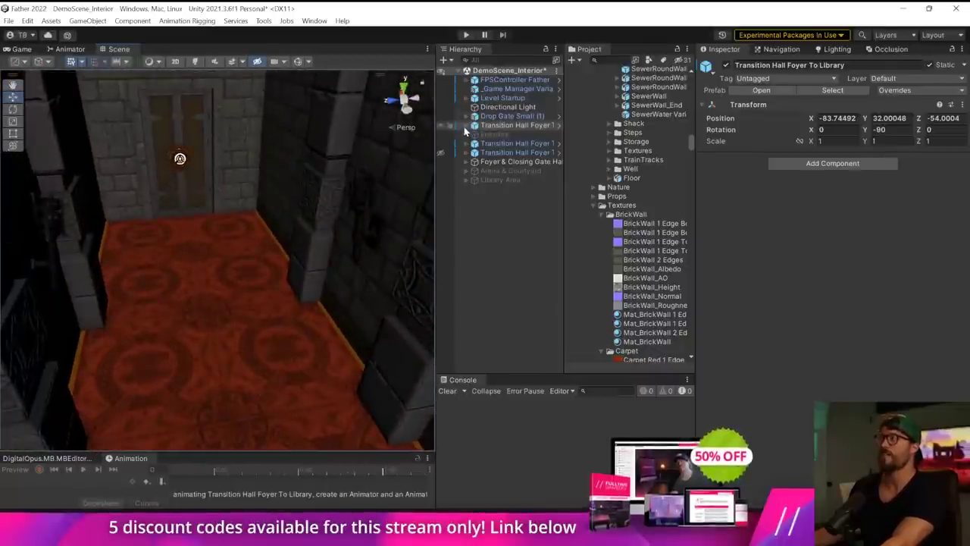
# Examine the box colliders and activate/deactivate targets of Object Activate Trigger 1 and Object Activate Trigger 2 in the library transition hall.
pyautogui.click(475, 125)
pyautogui.click(495, 136)
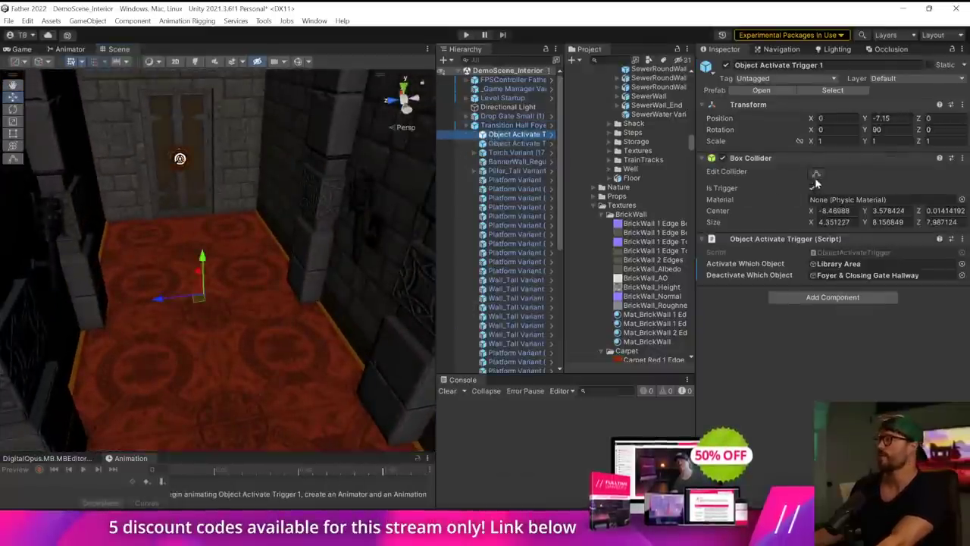
pyautogui.press('f')
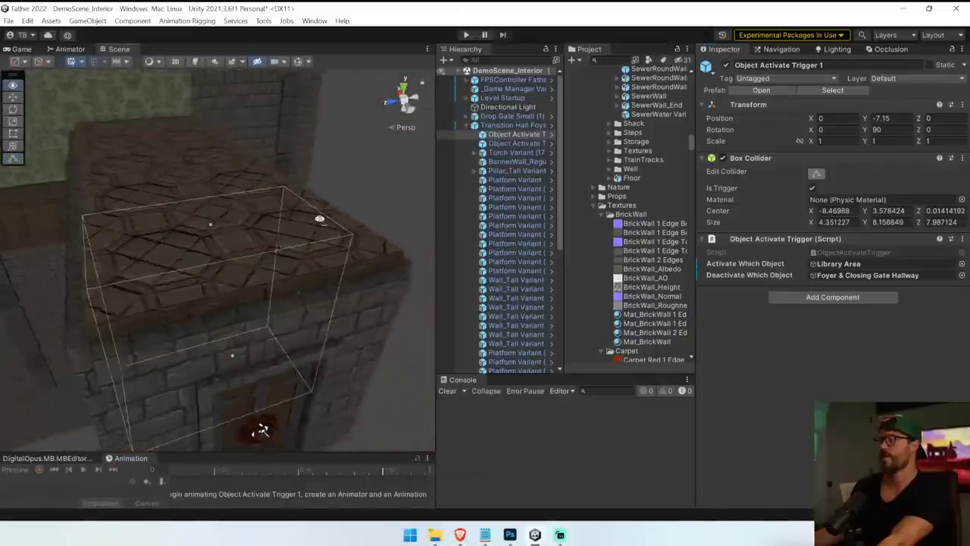
pyautogui.moveTo(320, 219); pyautogui.dragTo(425, 182, button='right')
pyautogui.click(531, 144)
pyautogui.moveTo(318, 228); pyautogui.dragTo(287, 246, button='right')
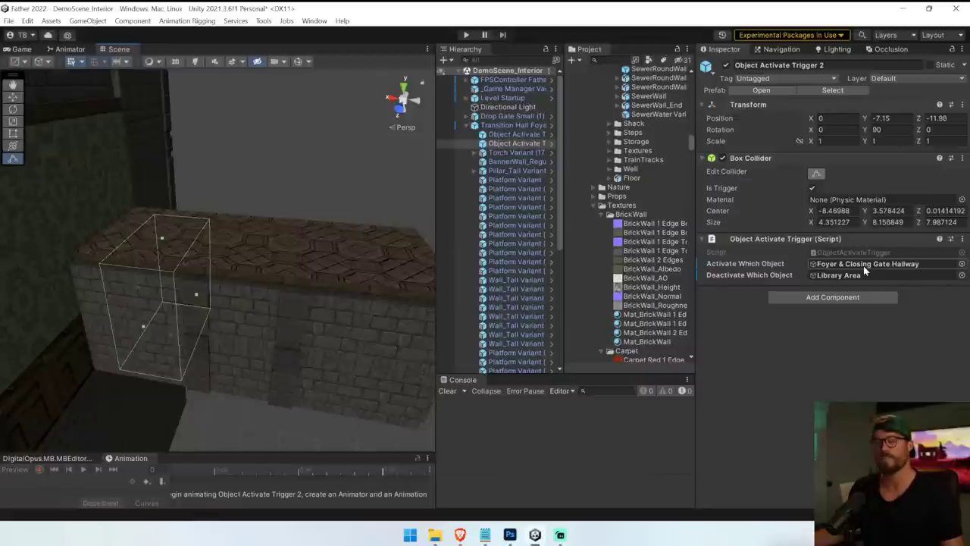
pyautogui.moveTo(210, 256); pyautogui.dragTo(204, 313, button='right')
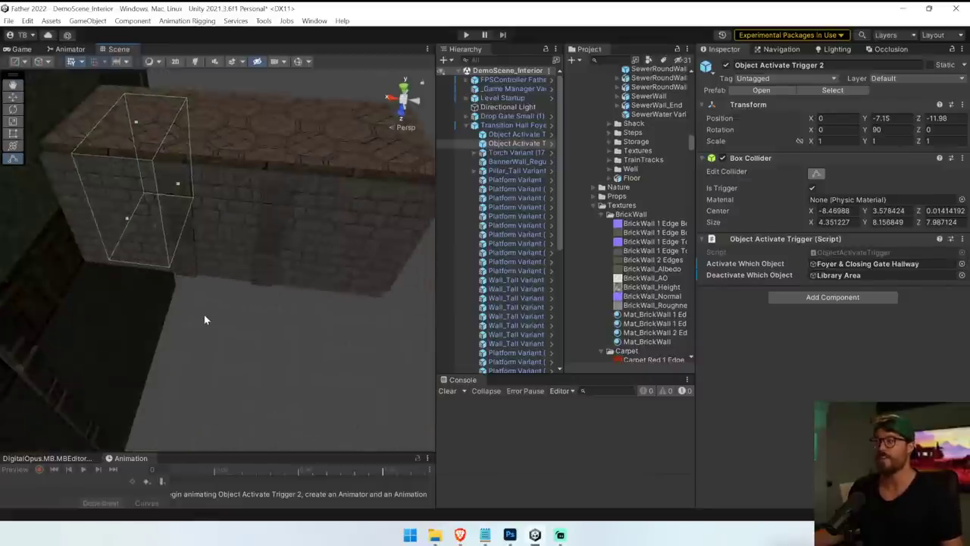
# Select a Platform Variant tile in the castle's roof and expand its Mesh Renderer lighting settings for inspection.
pyautogui.scroll(-8, 204, 309)
pyautogui.scroll(-5, 204, 313)
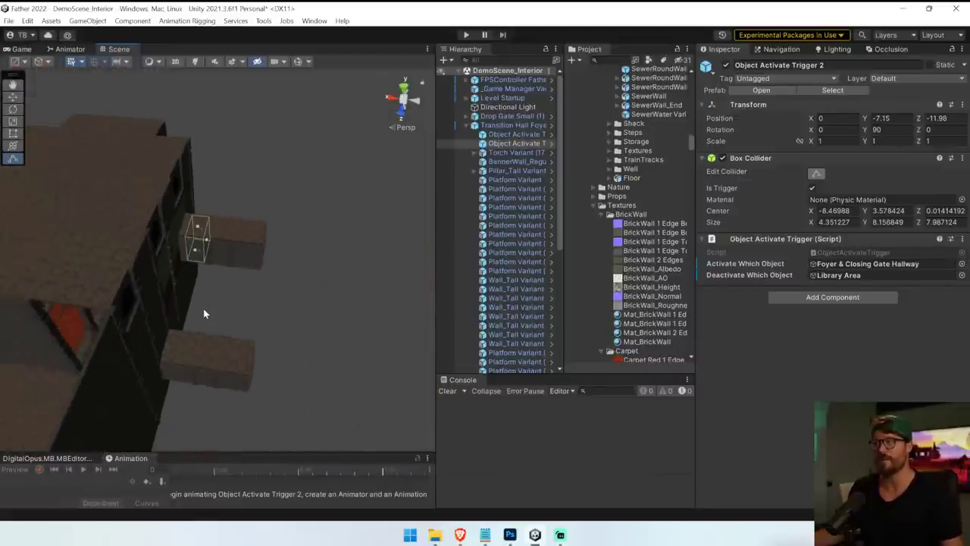
pyautogui.moveTo(203, 313); pyautogui.dragTo(106, 316, button='right')
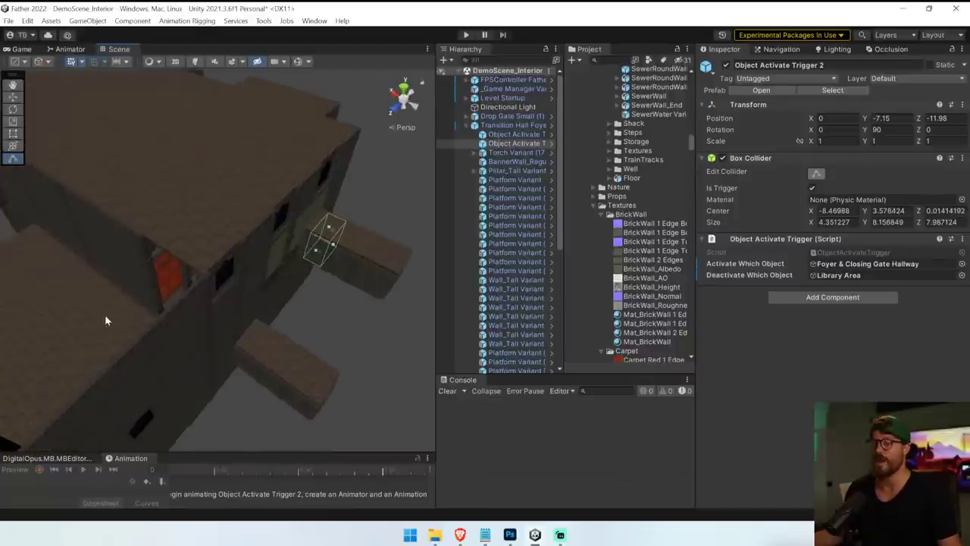
pyautogui.moveTo(106, 320); pyautogui.dragTo(382, 343, button='right')
pyautogui.scroll(-12, 382, 331)
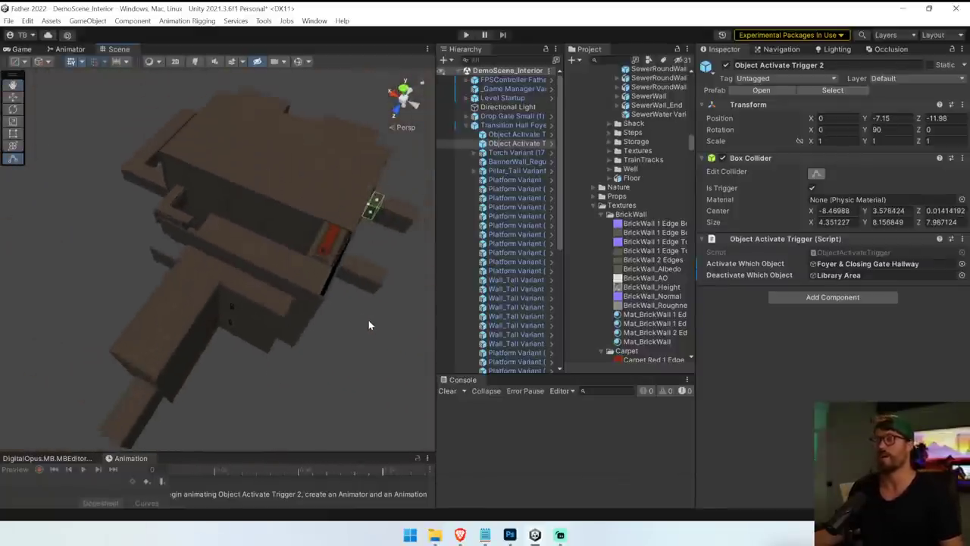
pyautogui.scroll(1, 368, 323)
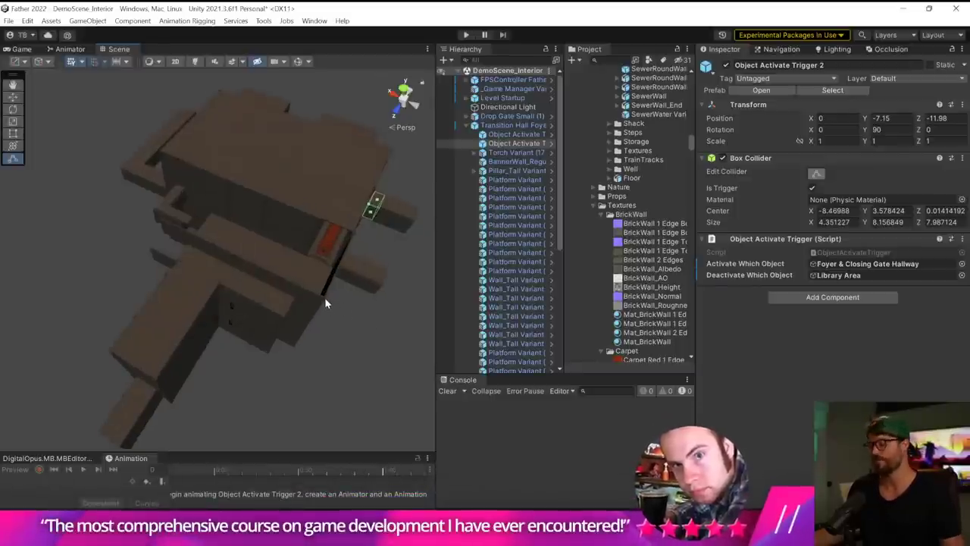
pyautogui.moveTo(324, 302); pyautogui.dragTo(780, 351, button='right')
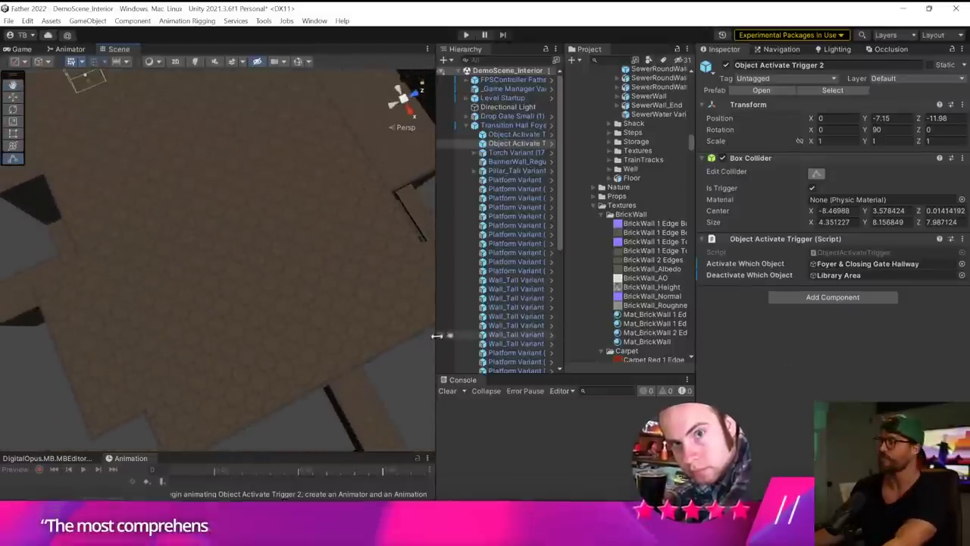
pyautogui.click(396, 325)
pyautogui.moveTo(325, 282); pyautogui.dragTo(226, 312, button='right')
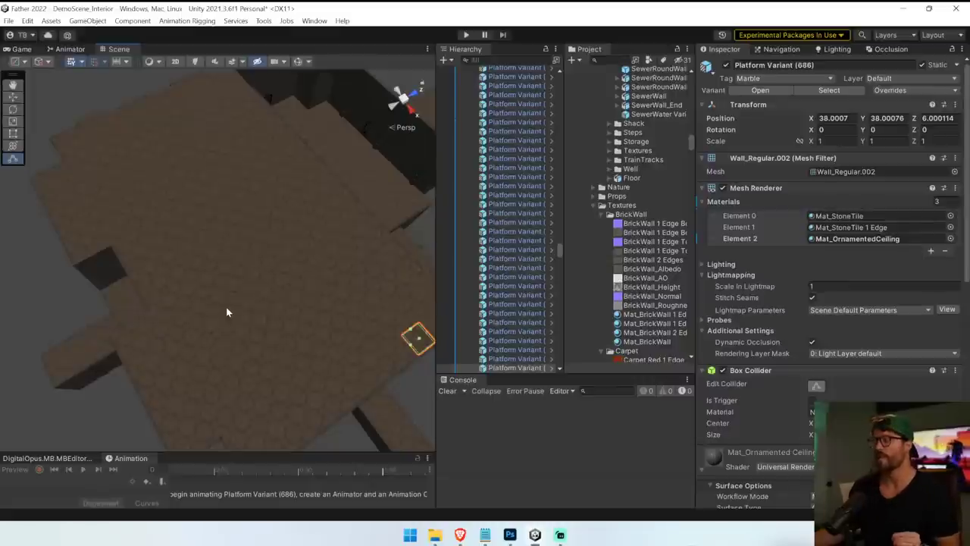
pyautogui.click(229, 301)
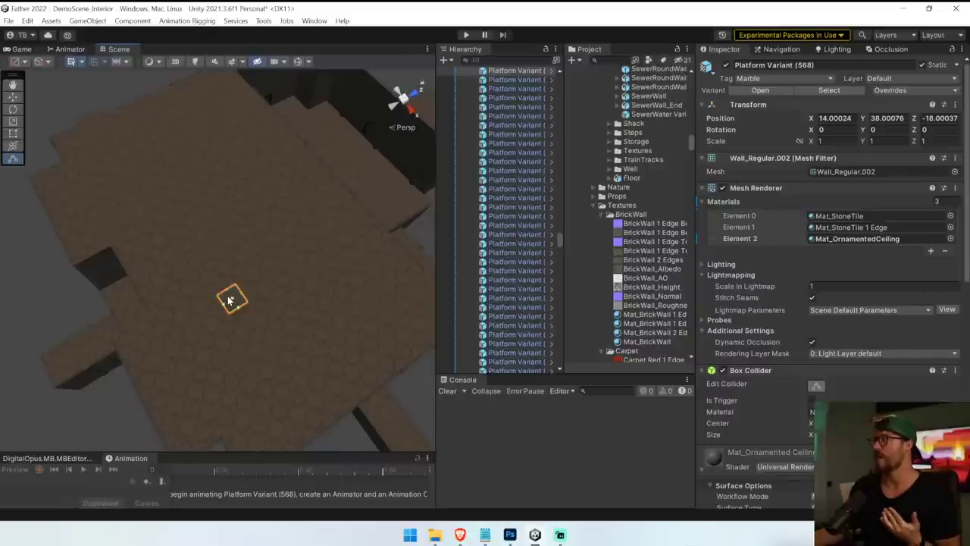
pyautogui.click(707, 266)
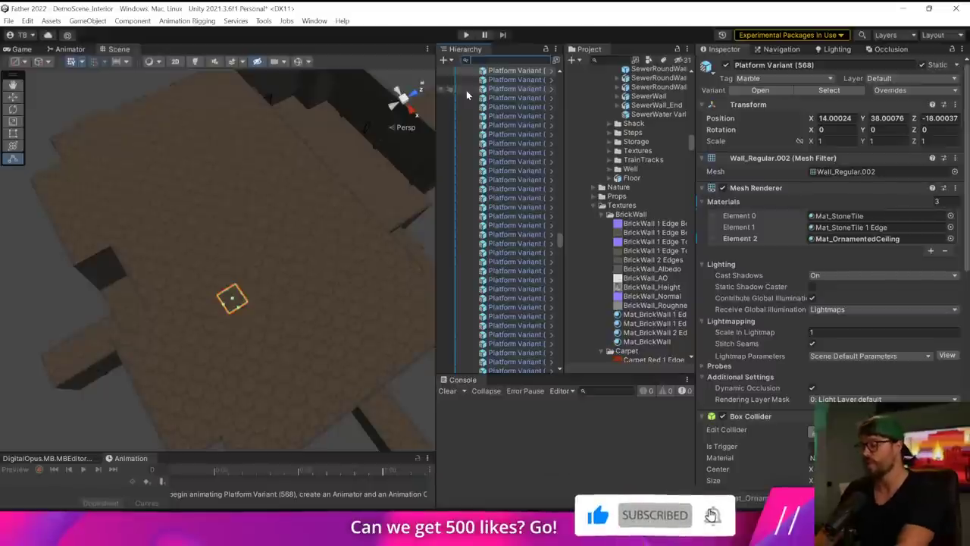
# Search the scene hierarchy for "dire" and select the Directional Light.
pyautogui.write('dire')
pyautogui.click(486, 80)
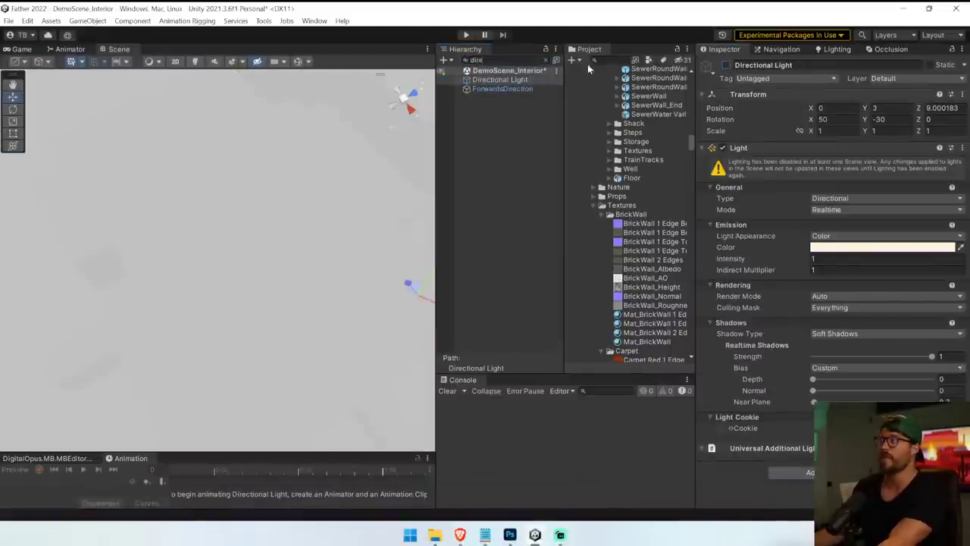
# Run the scene, walk through the castle hall to examine its lighting and rendering statistics, and exit play mode.
pyautogui.click(466, 36)
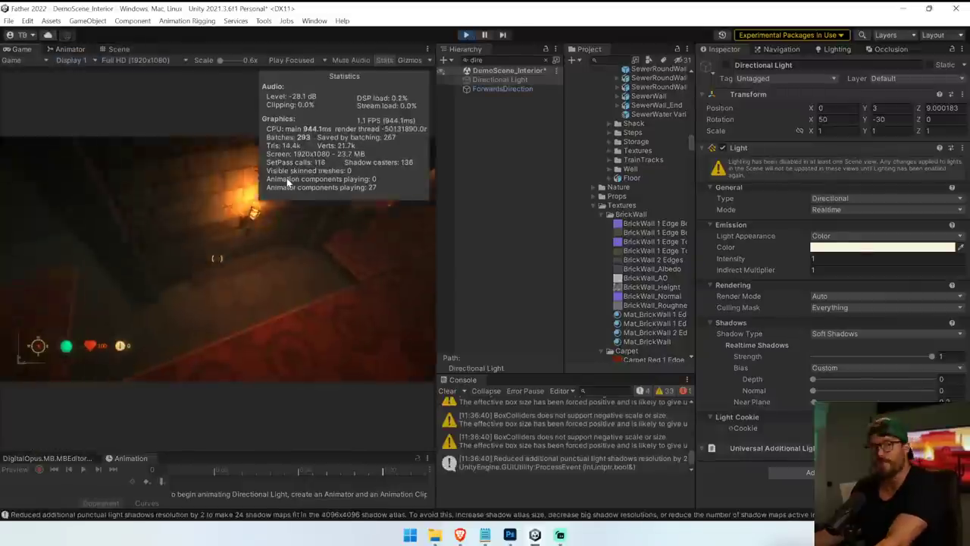
pyautogui.click(217, 258)
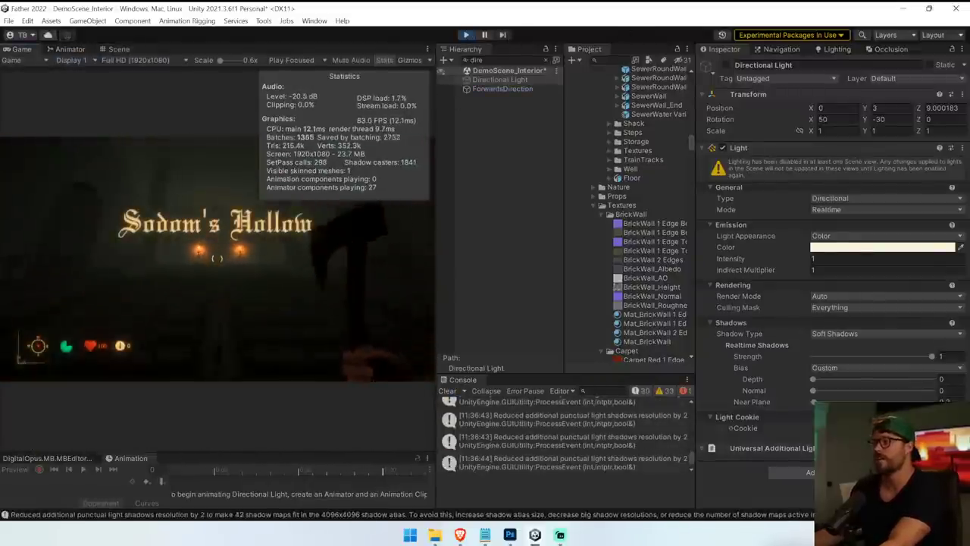
pyautogui.press('w')
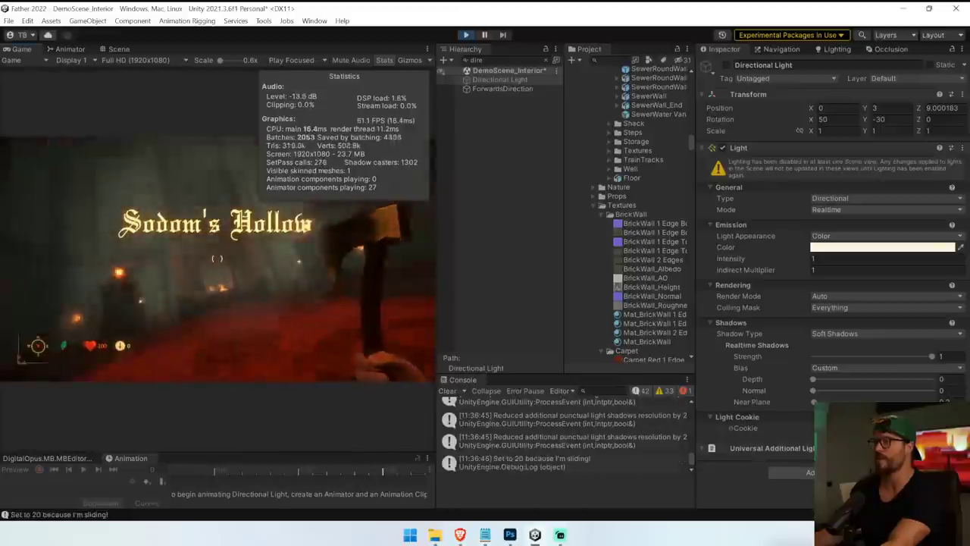
pyautogui.press('w')
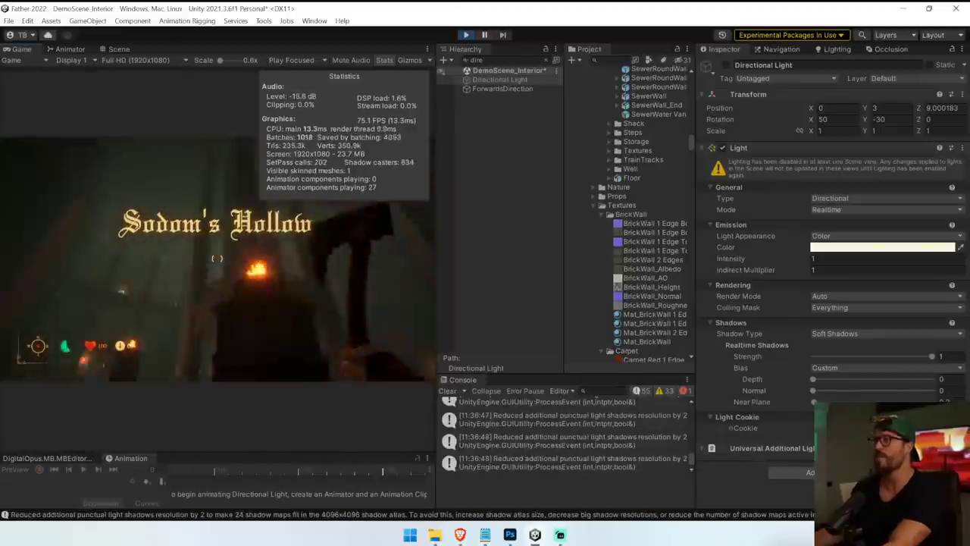
pyautogui.press('w')
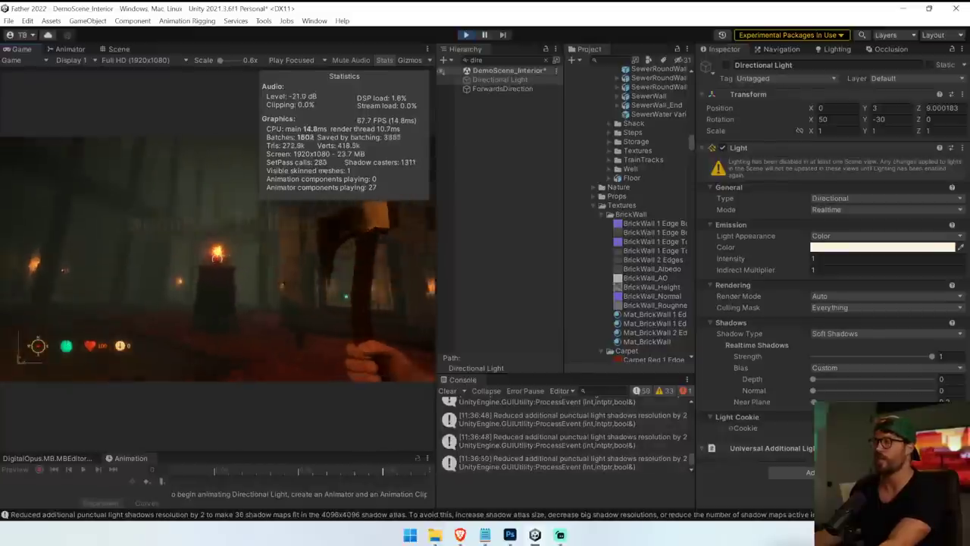
pyautogui.press('w')
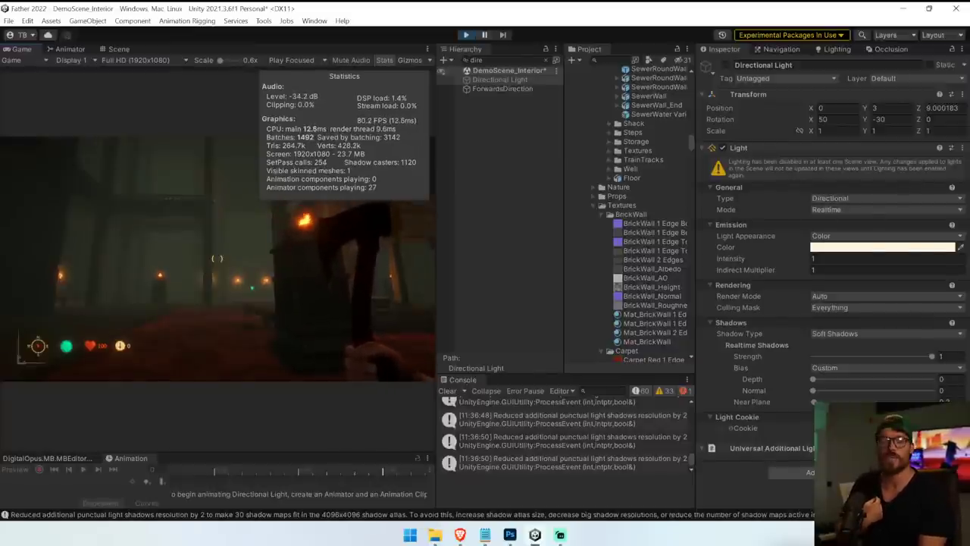
pyautogui.press('w')
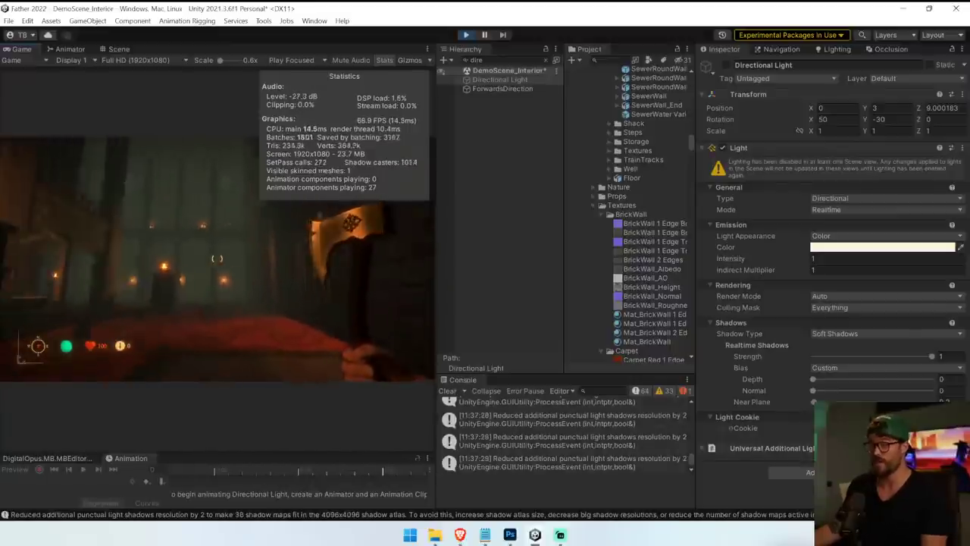
pyautogui.press('w')
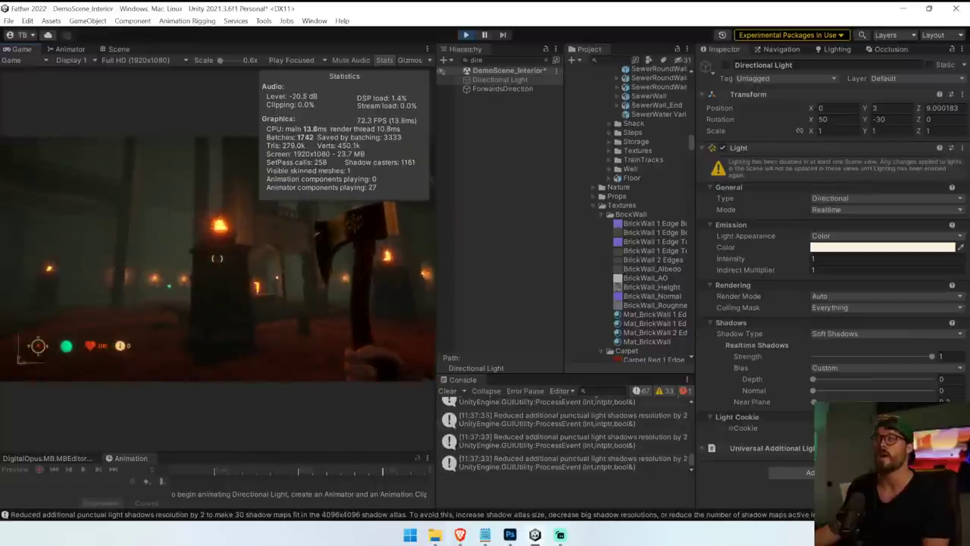
pyautogui.press('w')
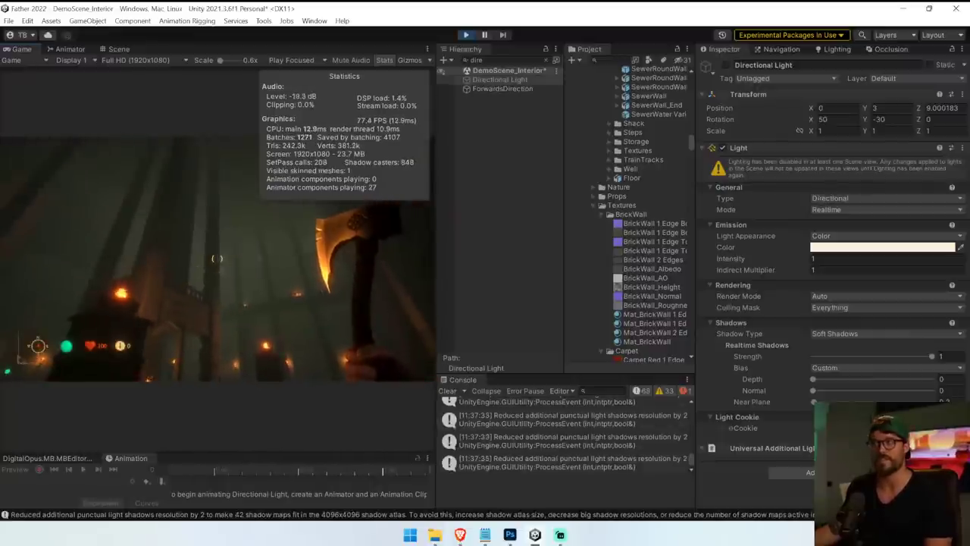
pyautogui.press('w')
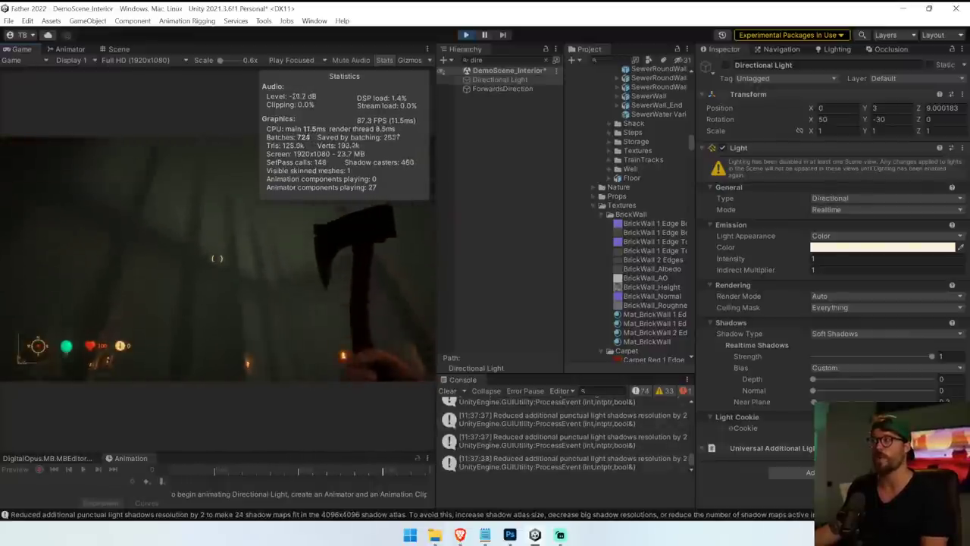
pyautogui.press('w')
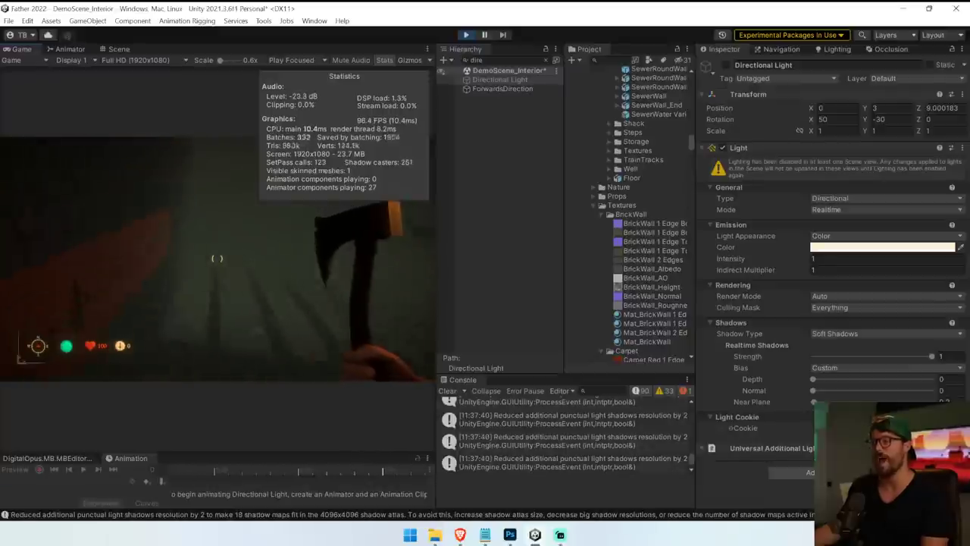
pyautogui.press('w')
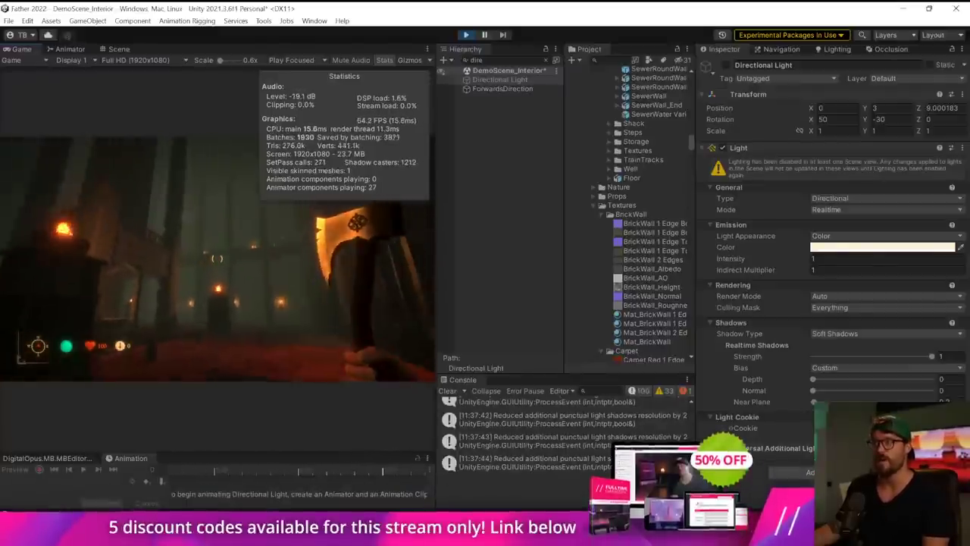
pyautogui.press('w')
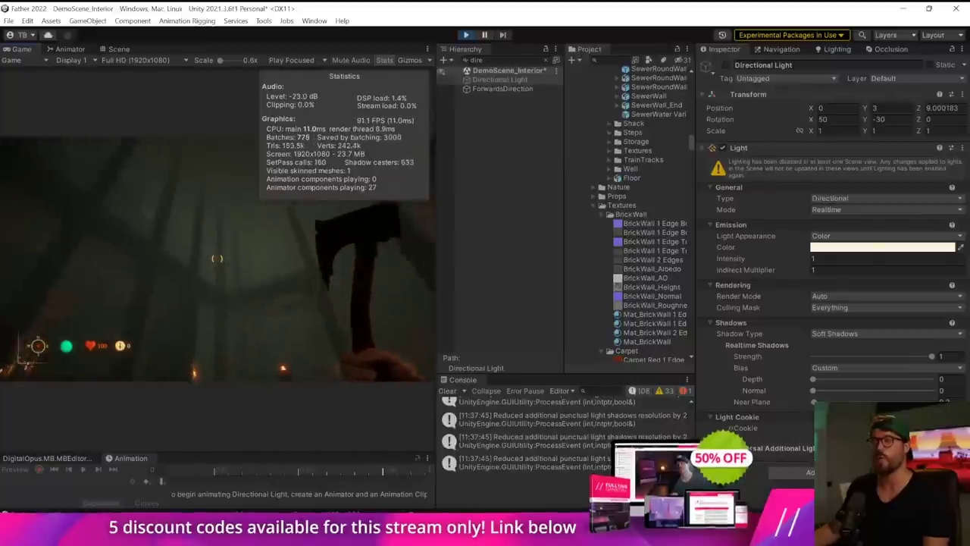
pyautogui.press('w')
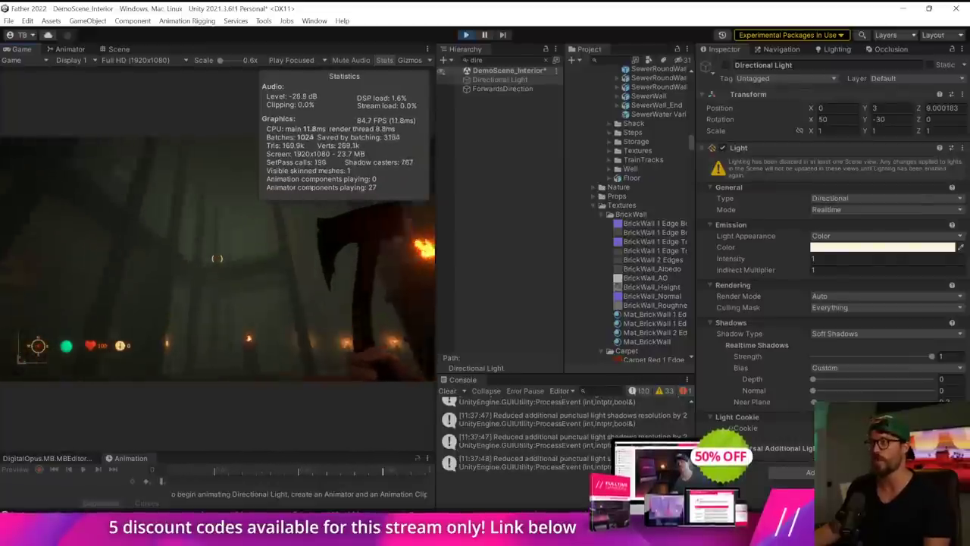
pyautogui.press('w')
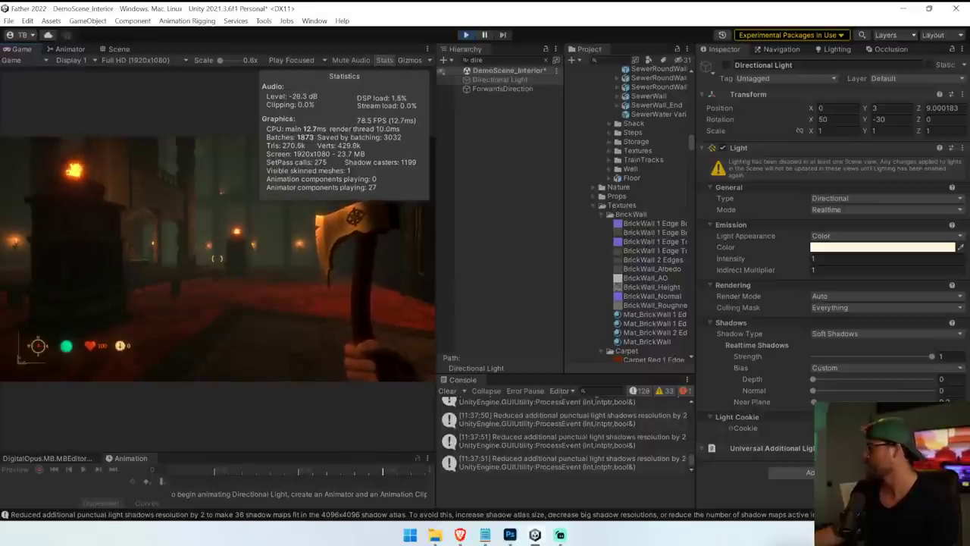
pyautogui.hotkey('ctrl', 'p')
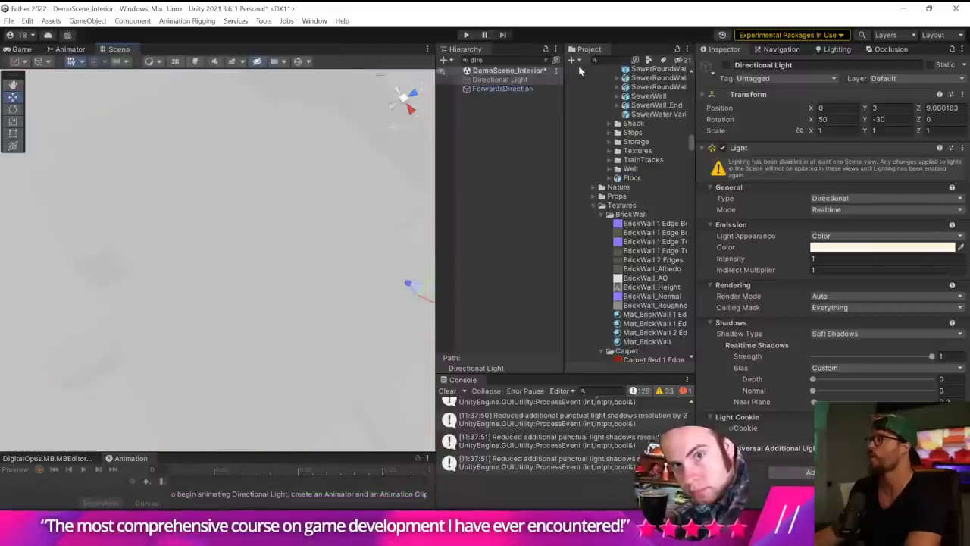
# Clear the hierarchy search and select a Platform Variant tile on the castle roof for inspection.
pyautogui.click(545, 60)
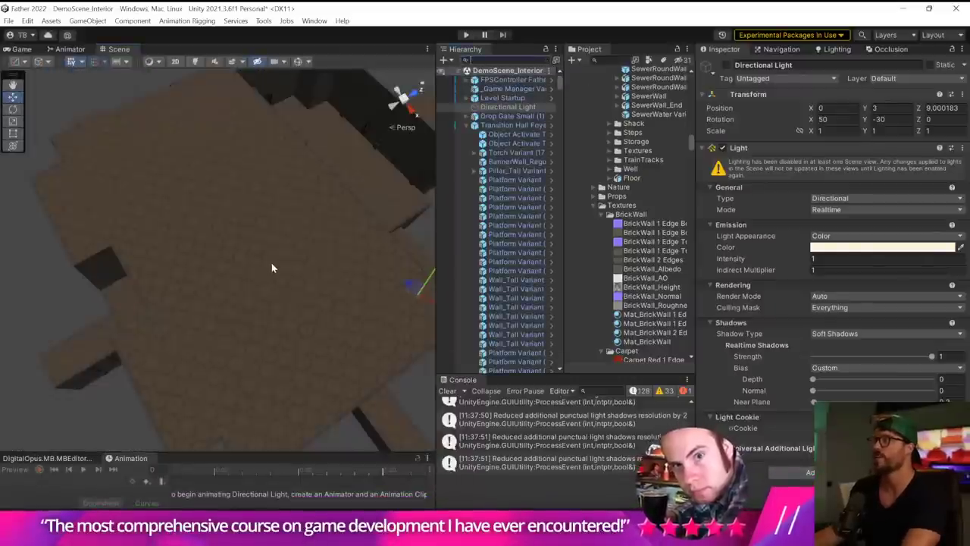
pyautogui.click(168, 174)
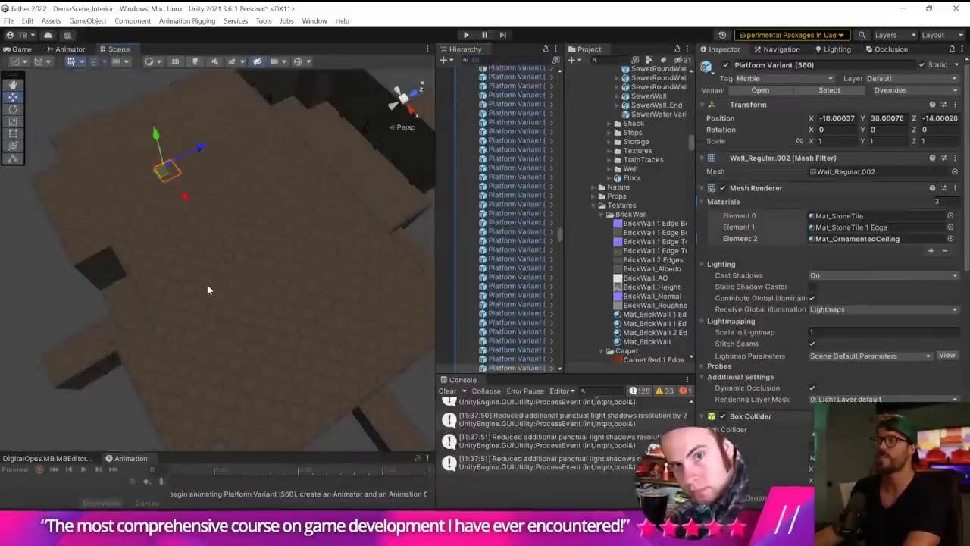
pyautogui.moveTo(208, 291); pyautogui.dragTo(947, 307, button='right')
pyautogui.moveTo(31, 265); pyautogui.dragTo(275, 313, button='right')
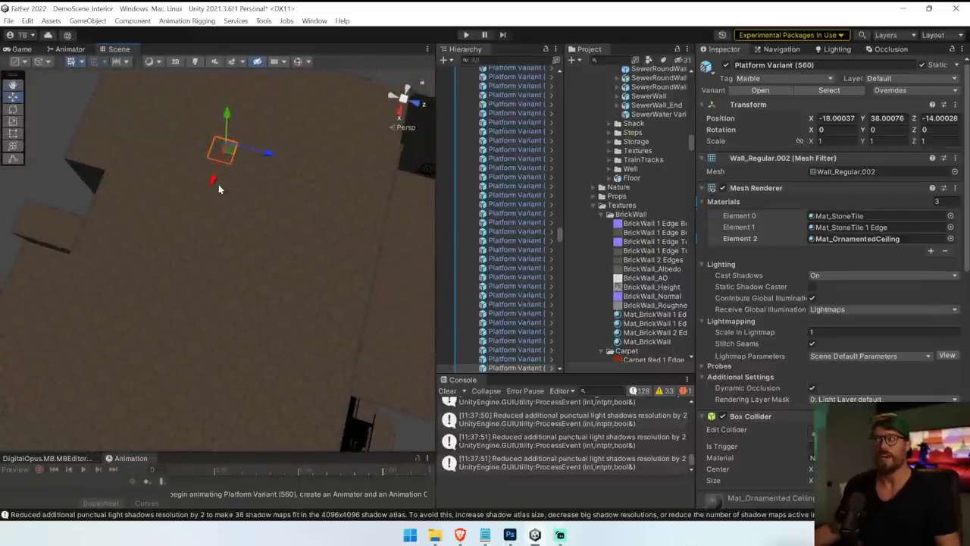
pyautogui.moveTo(219, 185); pyautogui.dragTo(260, 224, button='right')
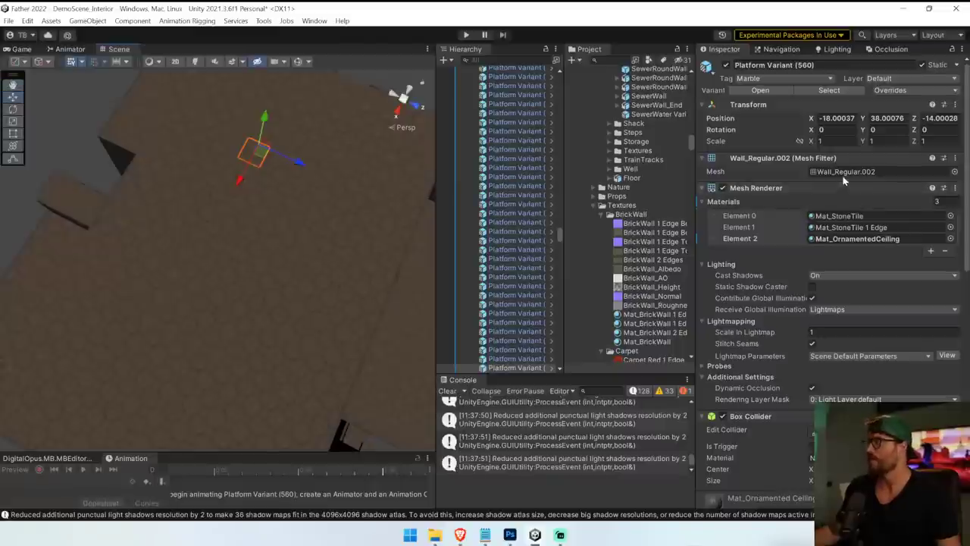
# Locate the roof tile's Wall_Regular.002 mesh in the project and open the Platform and Platform Quad models in Blender.
pyautogui.click(843, 174)
pyautogui.doubleClick(641, 101)
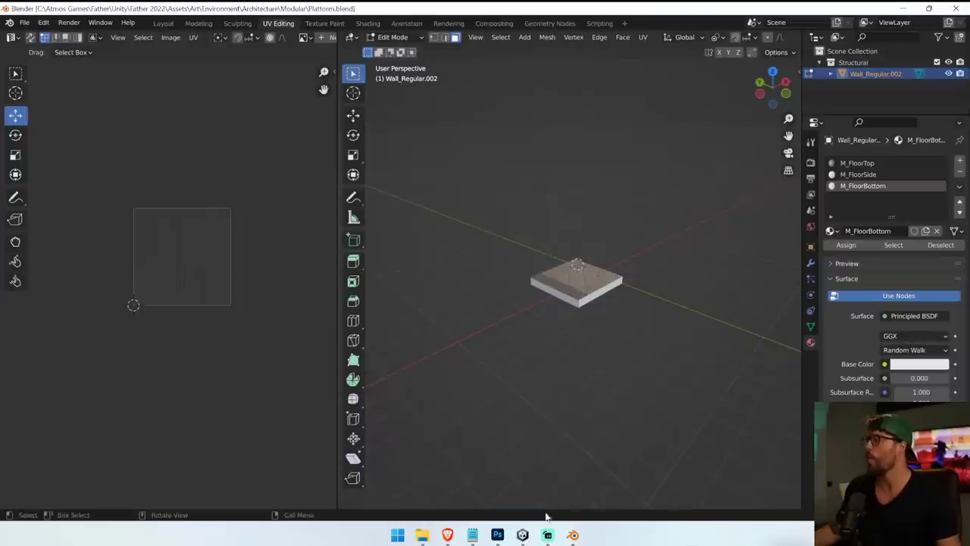
pyautogui.click(528, 535)
pyautogui.doubleClick(648, 103)
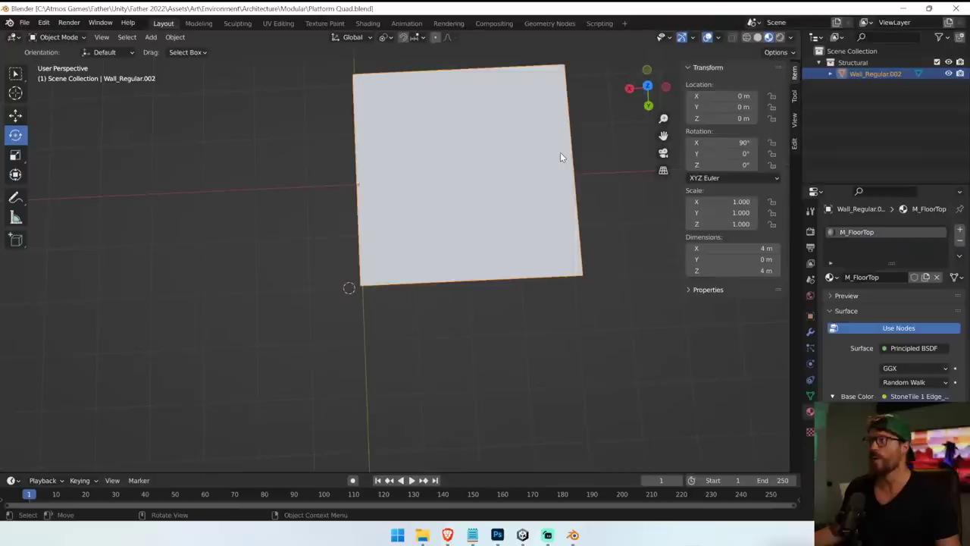
pyautogui.scroll(-6, 467, 293)
pyautogui.scroll(6, 465, 295)
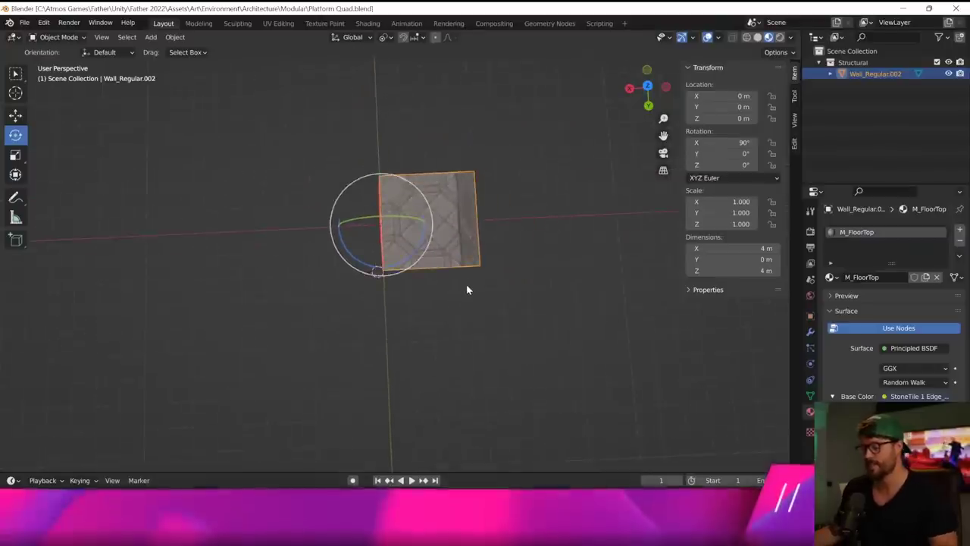
# Try scaling the floor quad uniformly by a factor of 100 and undo the scaling.
pyautogui.press('s')
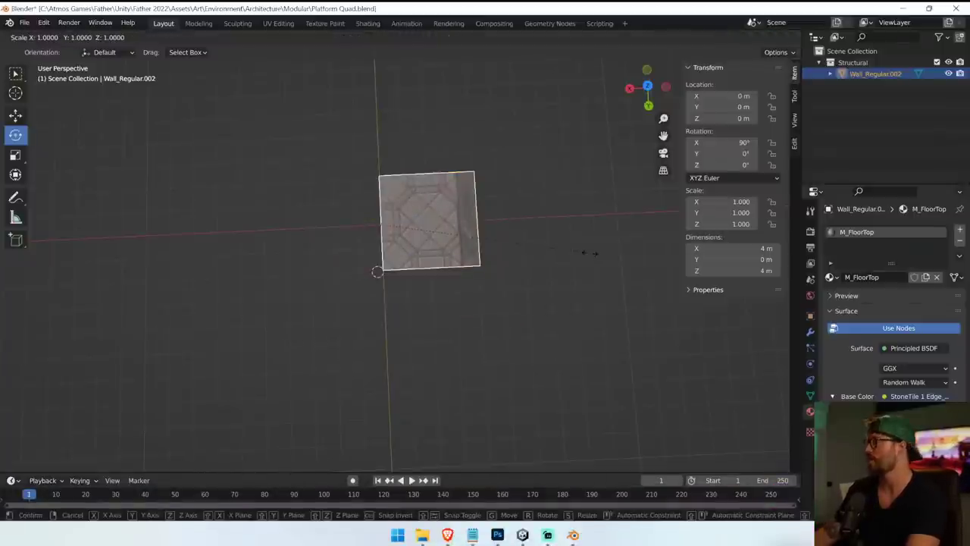
pyautogui.write('100')
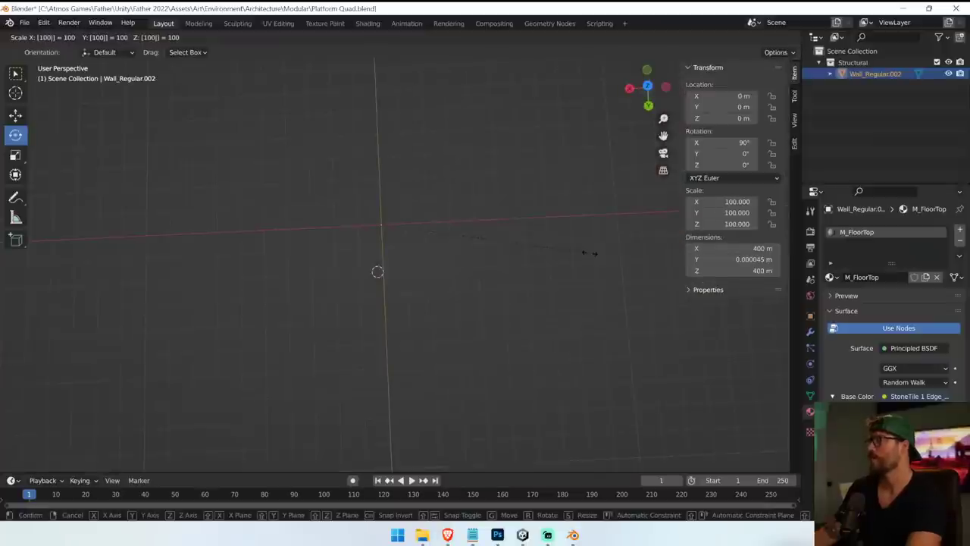
pyautogui.press('Return')
pyautogui.hotkey('ctrl', 'z')
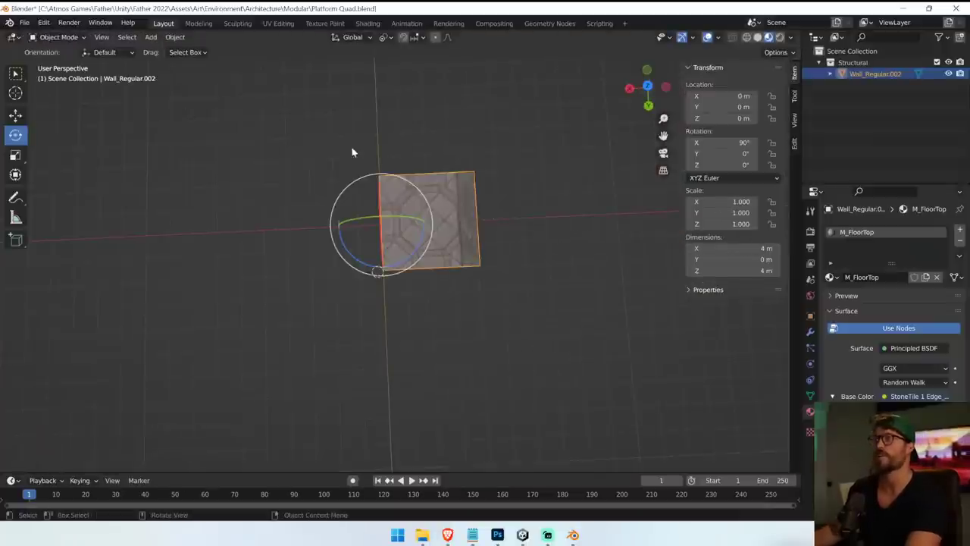
# Put the floor quad into Edit Mode and switch to the Modeling workspace.
pyautogui.moveTo(555, 216)
pyautogui.mouseDown(button='middle')
pyautogui.moveTo(544, 217)
pyautogui.moveTo(569, 212)
pyautogui.moveTo(552, 216)
pyautogui.mouseUp(button='middle')
pyautogui.click(17, 76)
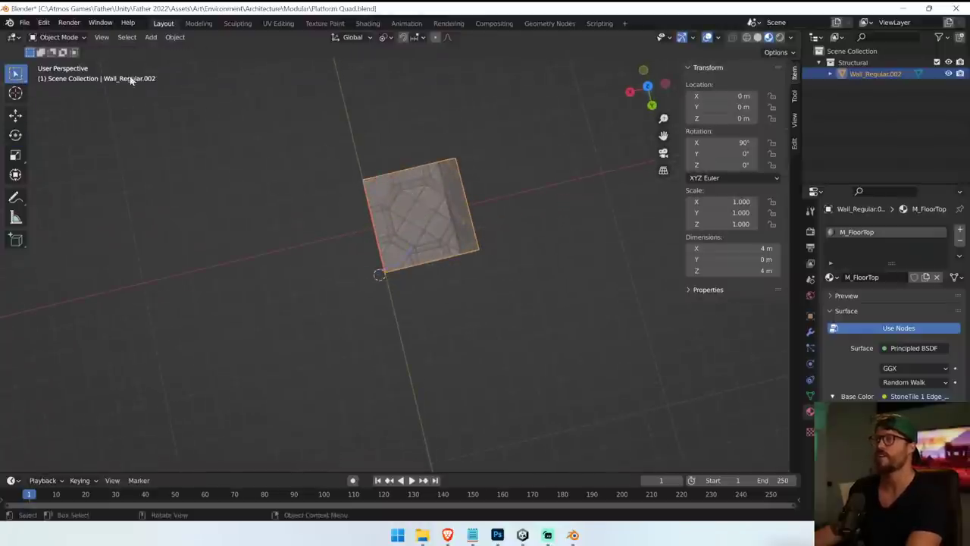
pyautogui.click(59, 37)
pyautogui.click(58, 62)
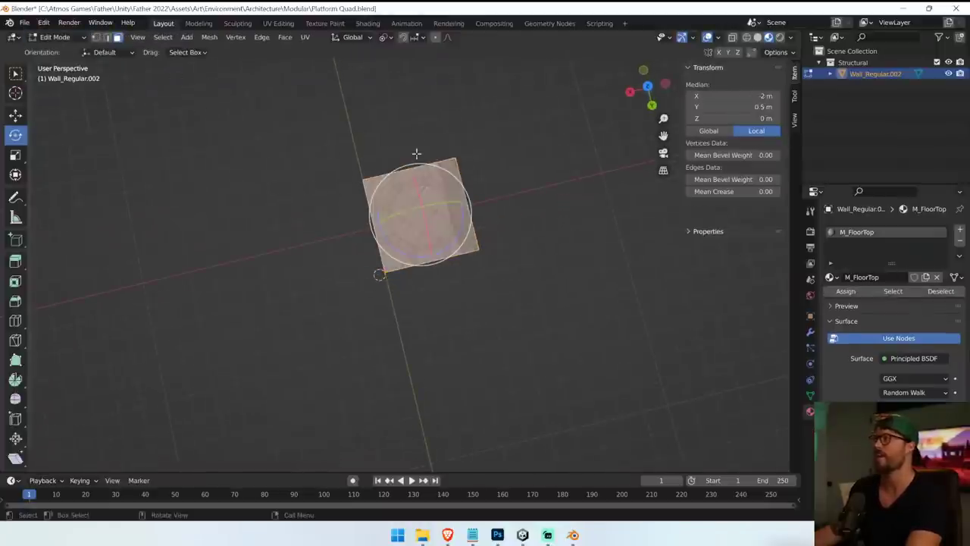
pyautogui.click(198, 23)
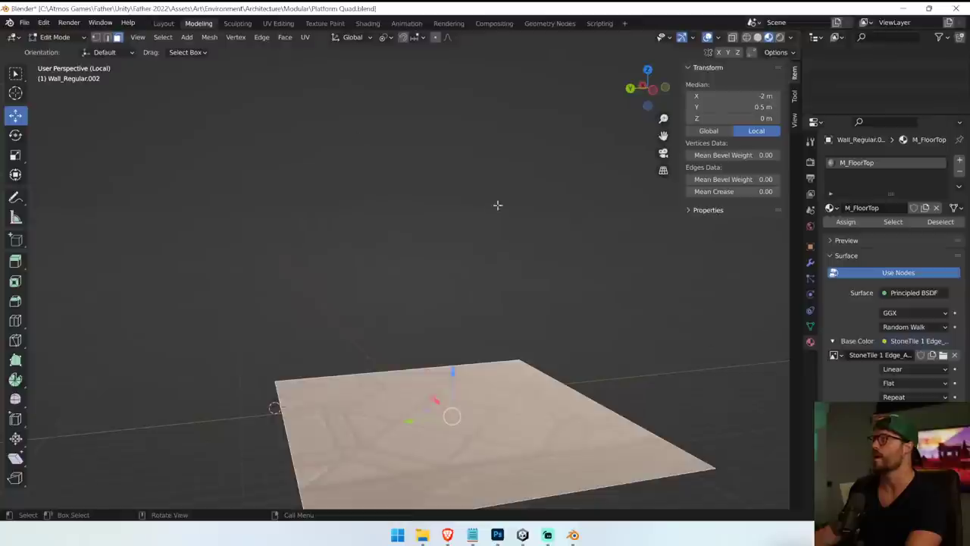
# Try extruding one edge of the floor quad by -6.25 m in Y and 0.5 m in Z, and undo the extrusion.
pyautogui.moveTo(571, 372); pyautogui.dragTo(619, 211, button='middle')
pyautogui.scroll(4, 303, 164)
pyautogui.hotkey('shift', 'b')
pyautogui.moveTo(203, 99); pyautogui.dragTo(626, 405)
pyautogui.scroll(-3, 626, 405)
pyautogui.scroll(-4, 626, 404)
pyautogui.moveTo(548, 364); pyautogui.dragTo(365, 252, button='middle')
pyautogui.click(361, 265)
pyautogui.press('g')
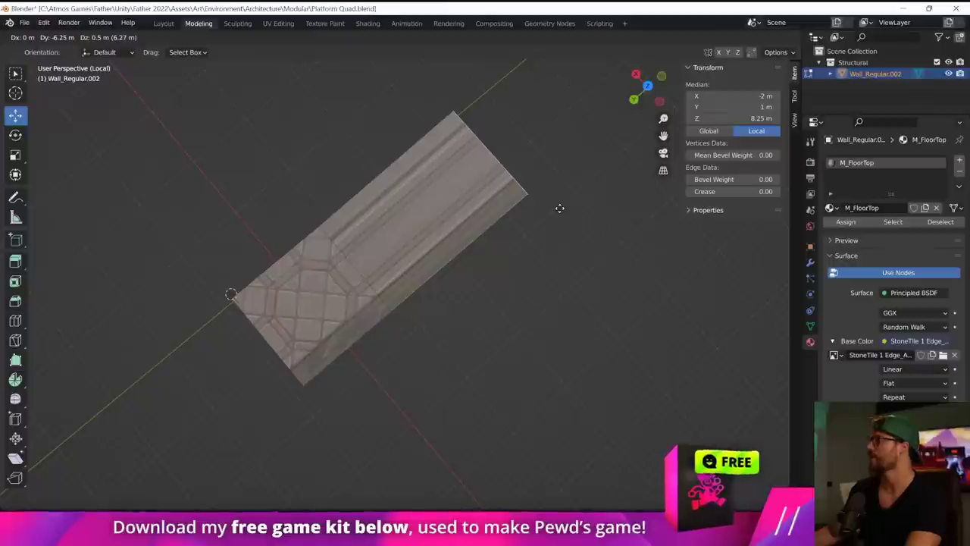
pyautogui.click(560, 208)
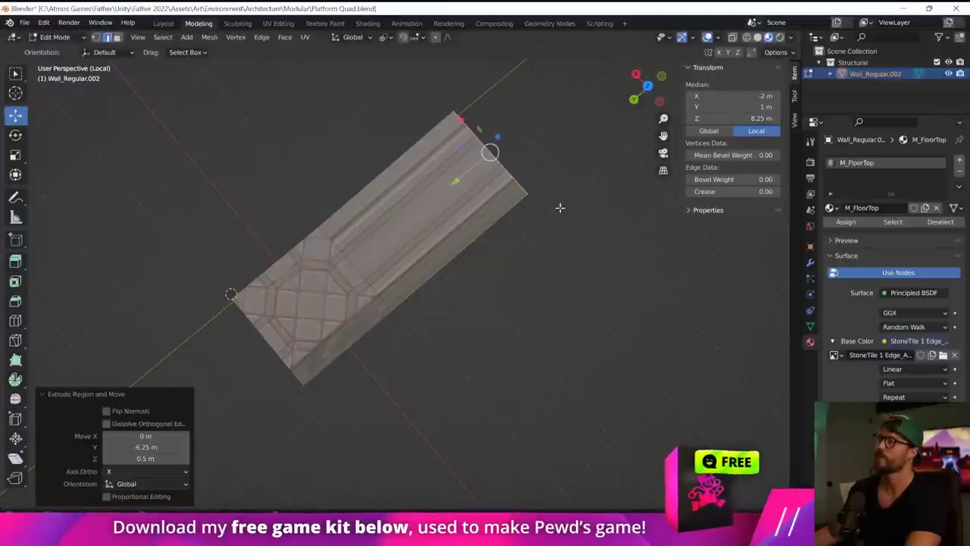
pyautogui.moveTo(561, 208); pyautogui.dragTo(528, 218, button='middle')
pyautogui.hotkey('ctrl', 'z')
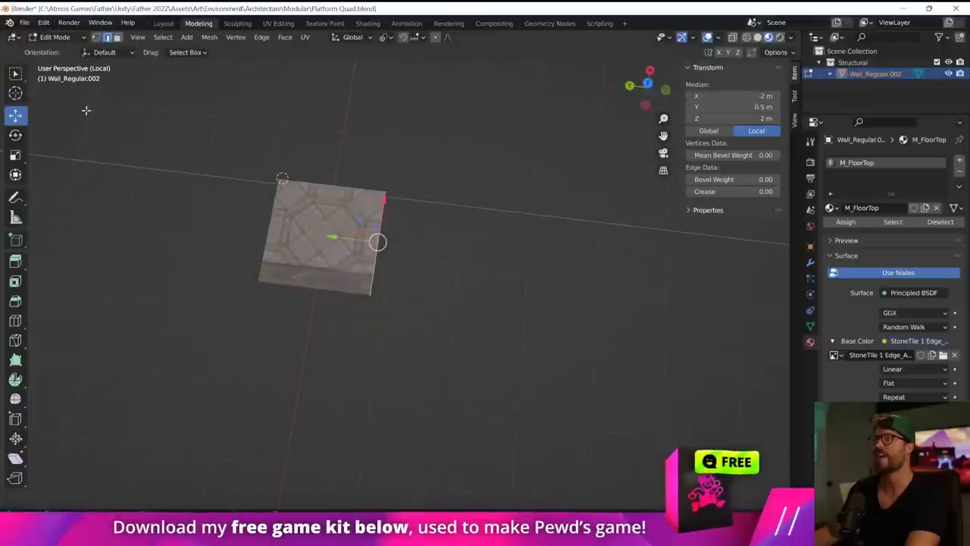
# Return to Object Mode, duplicate the floor tile and move the copy -4 m along Y beside the original.
pyautogui.click(55, 37)
pyautogui.click(53, 48)
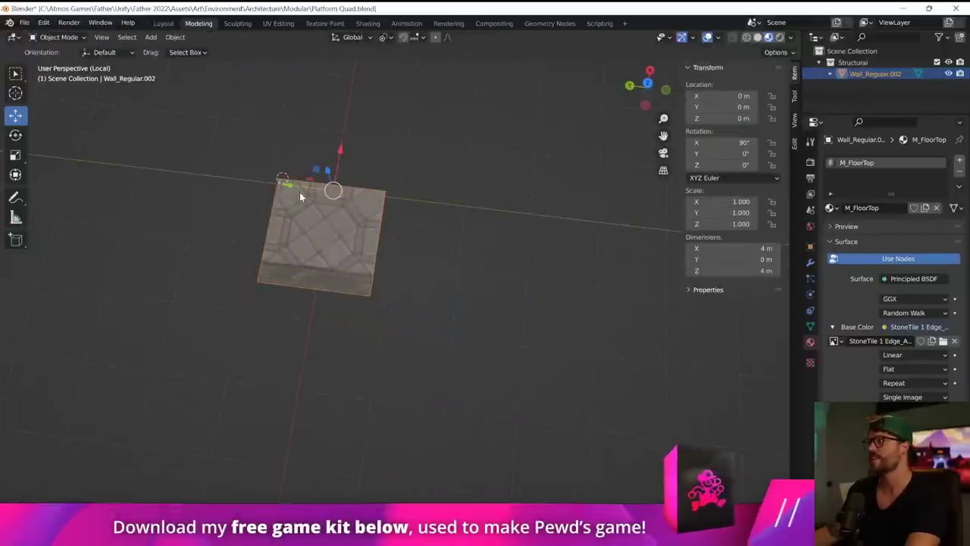
pyautogui.hotkey('ctrl', 'c')
pyautogui.hotkey('ctrl', 'v')
pyautogui.press('g')
pyautogui.moveTo(398, 205); pyautogui.dragTo(397, 206)
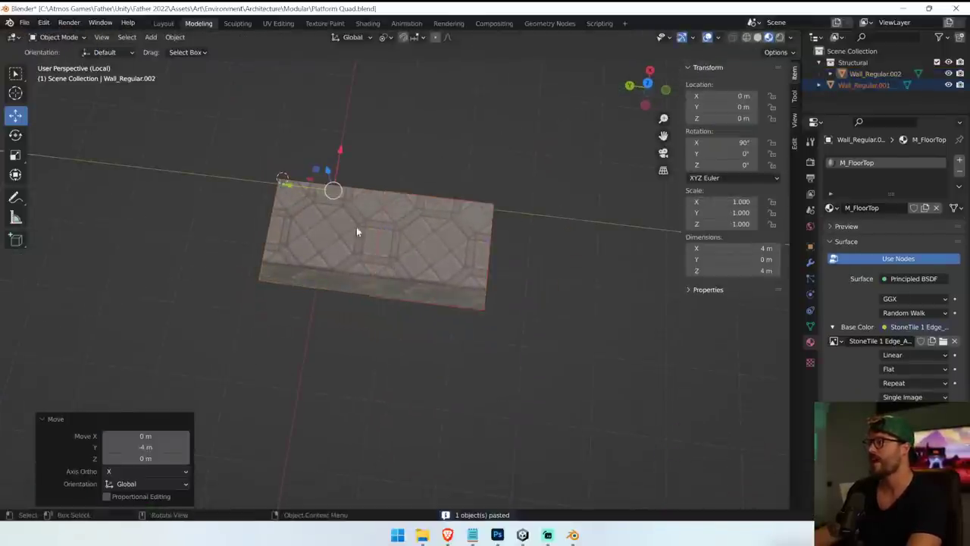
# Select both floor tiles, duplicate the pair and move the copies -8 m along Y to extend the row.
pyautogui.keyDown('shift'); pyautogui.click(318, 207); pyautogui.keyUp('shift')
pyautogui.hotkey('ctrl', 'c')
pyautogui.hotkey('ctrl', 'v')
pyautogui.moveTo(283, 186); pyautogui.dragTo(488, 218)
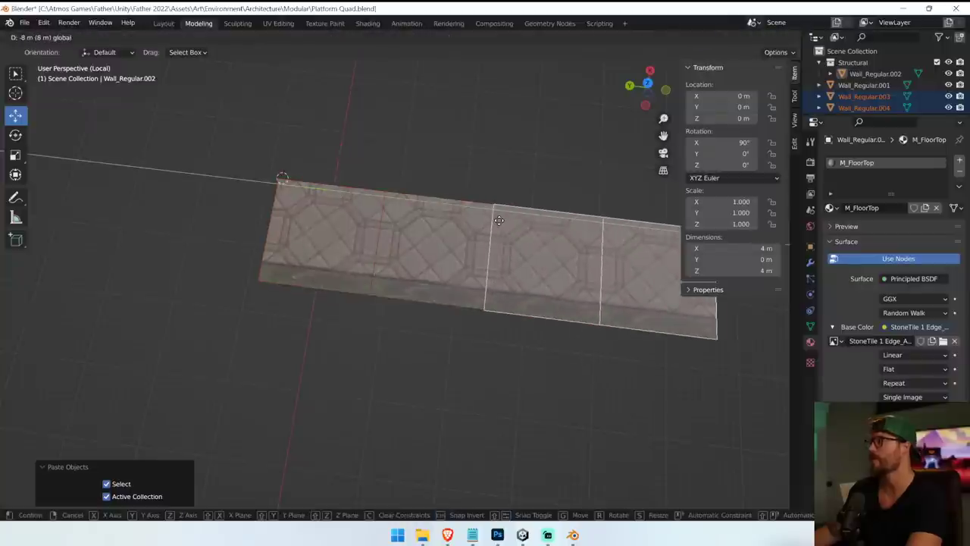
# Select all four tiles of the floor row, duplicate them and move the copies -4 m along X beside the original row.
pyautogui.click(482, 253)
pyautogui.rightClick(460, 290)
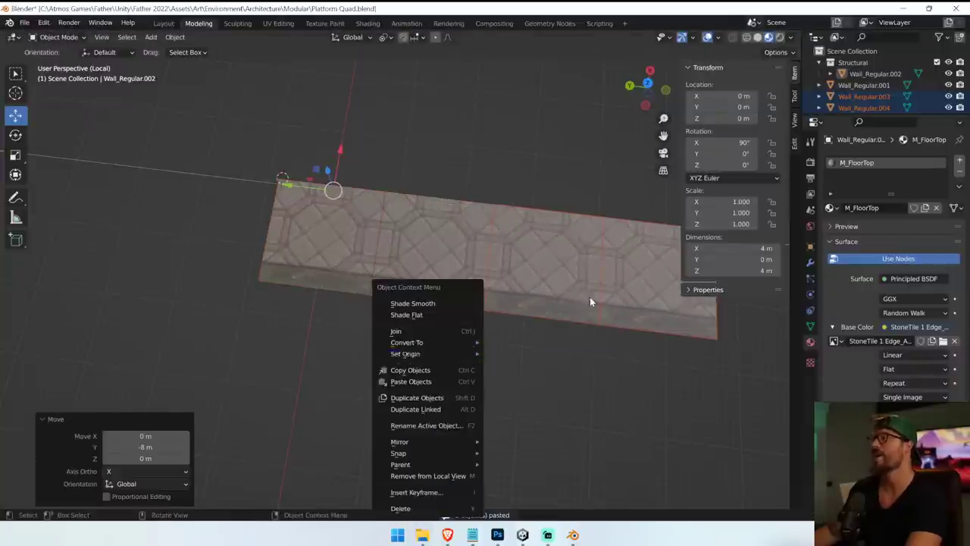
pyautogui.moveTo(590, 299); pyautogui.dragTo(604, 237, button='middle')
pyautogui.scroll(-3, 599, 235)
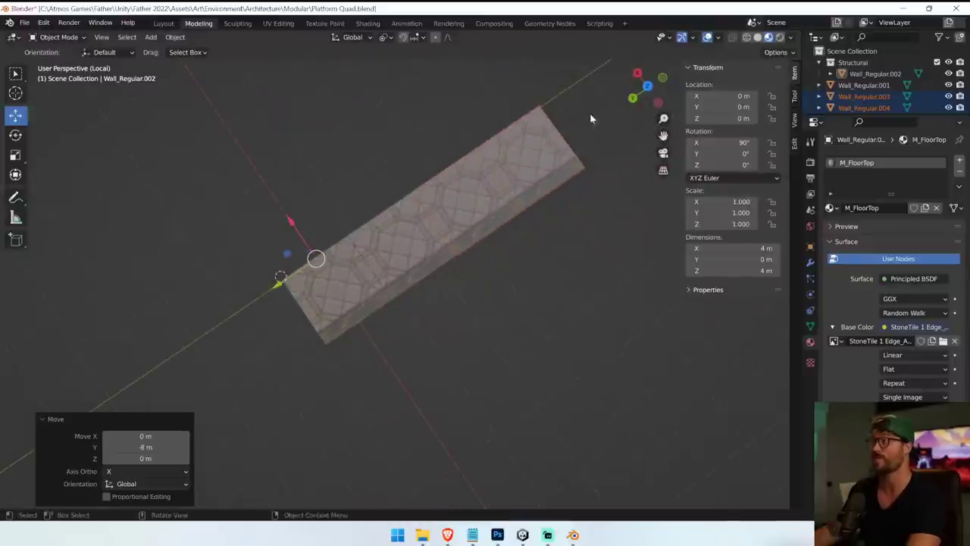
pyautogui.moveTo(590, 115); pyautogui.dragTo(251, 359)
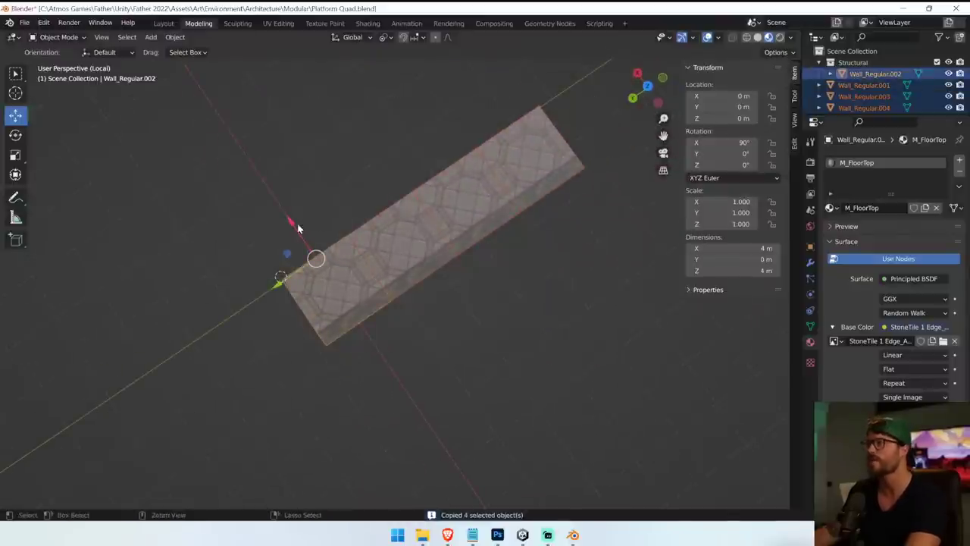
pyautogui.hotkey('ctrl', 'v')
pyautogui.press('g')
pyautogui.press('x')
pyautogui.click(538, 284)
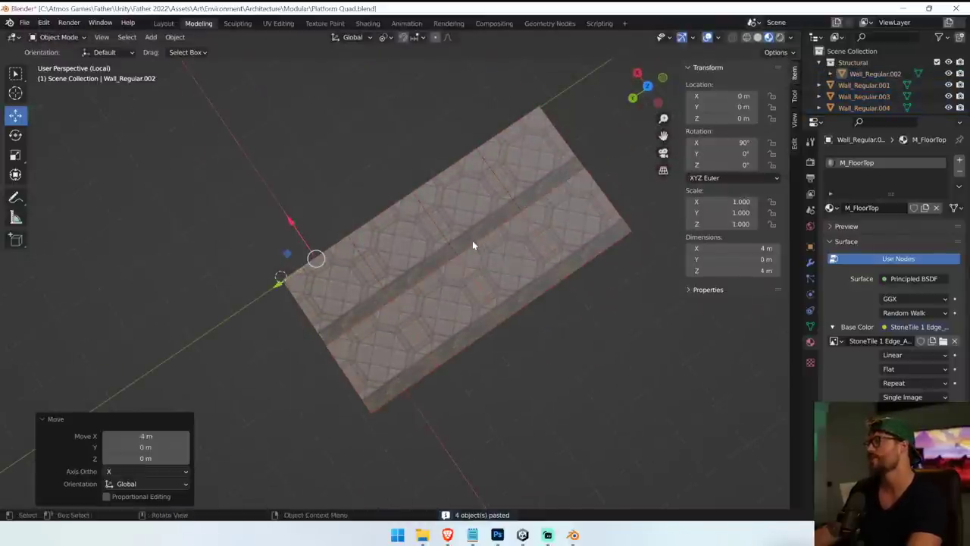
# Duplicate the outer row of four floor tiles again and move the copies -4 m along X to form a third row.
pyautogui.scroll(-2, 472, 242)
pyautogui.hotkey('ctrl', 'c')
pyautogui.hotkey('ctrl', 'v')
pyautogui.moveTo(316, 232); pyautogui.dragTo(367, 265)
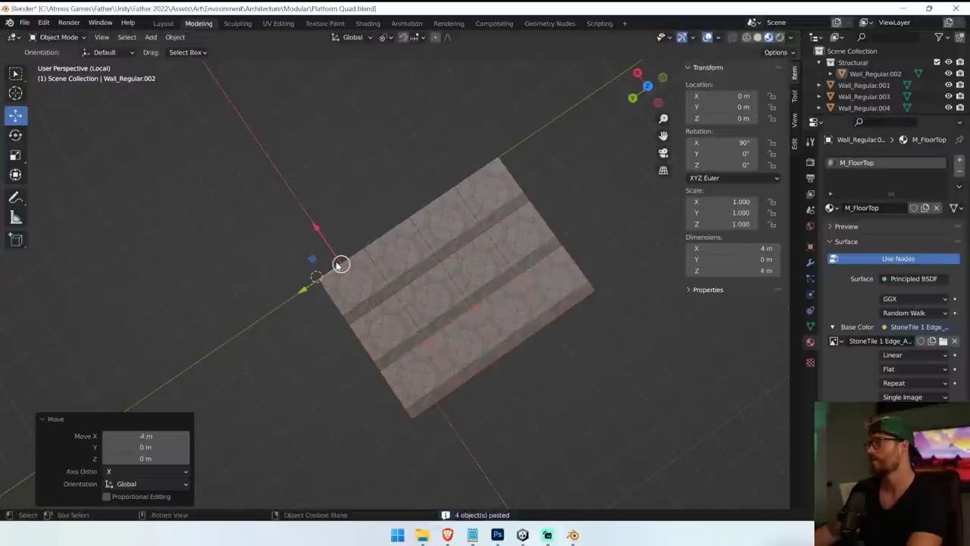
# Duplicate the third tile row and place the copies along X directly beside it, completing a 4 by 4 floor.
pyautogui.moveTo(520, 283); pyautogui.dragTo(310, 368, button='middle')
pyautogui.hotkey('ctrl', 'v')
pyautogui.press('g')
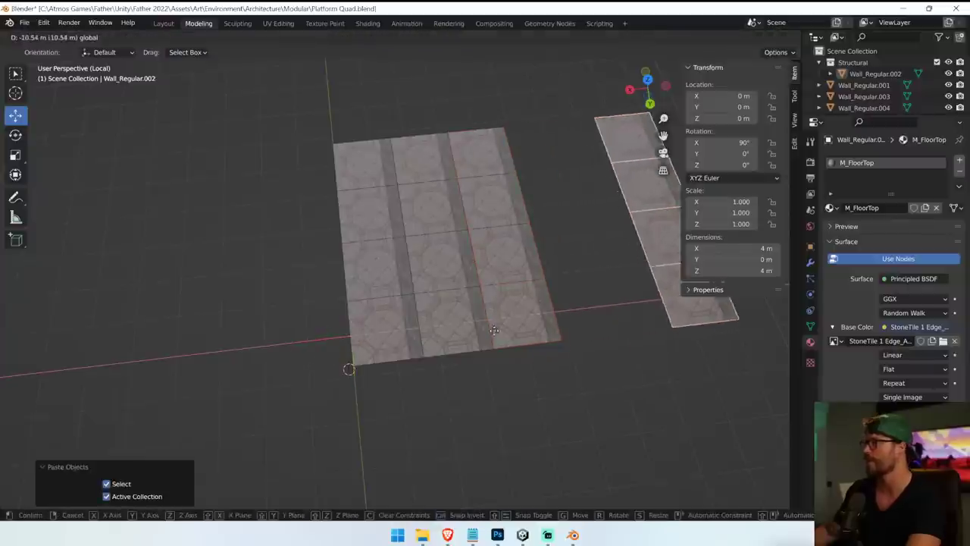
pyautogui.click(392, 345)
pyautogui.click(577, 393)
# Try joining all the floor tiles into one object and checking it in Edit Mode, and undo the join.
pyautogui.press('a')
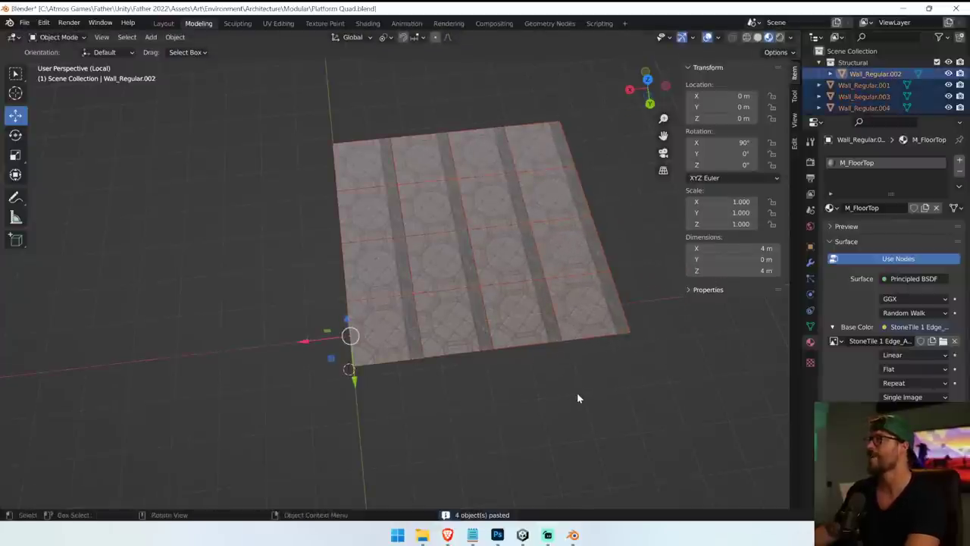
pyautogui.hotkey('ctrl', 'j')
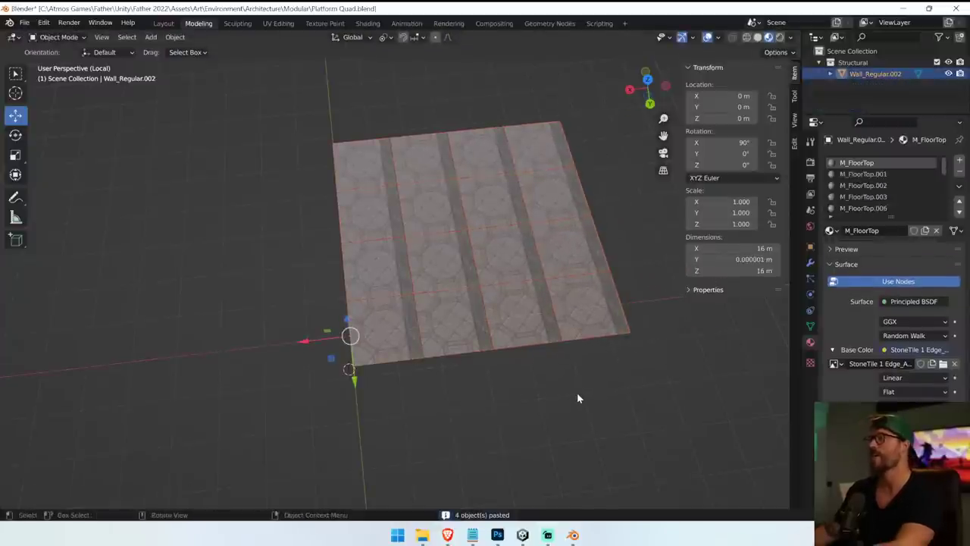
pyautogui.click(57, 37)
pyautogui.click(49, 60)
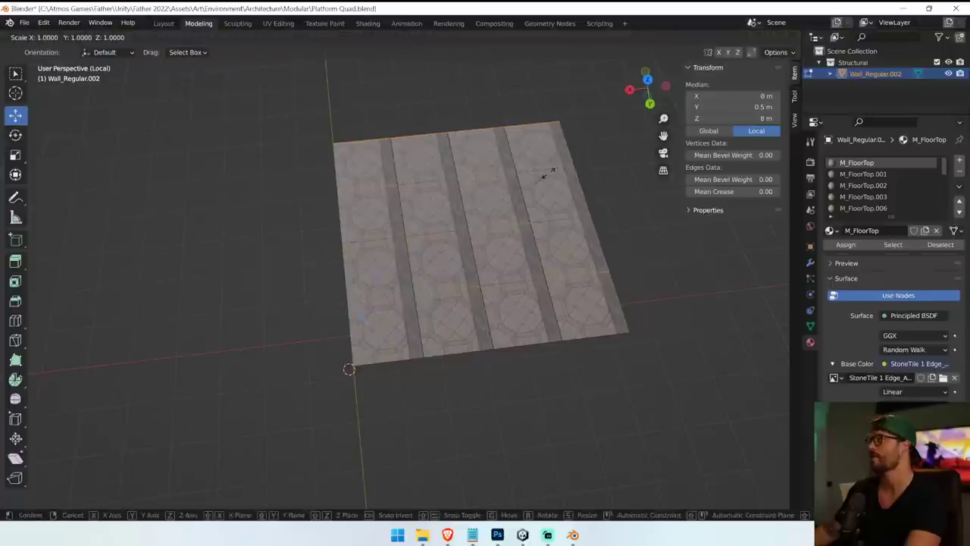
pyautogui.press('Tab')
pyautogui.press('s')
pyautogui.rightClick(596, 220)
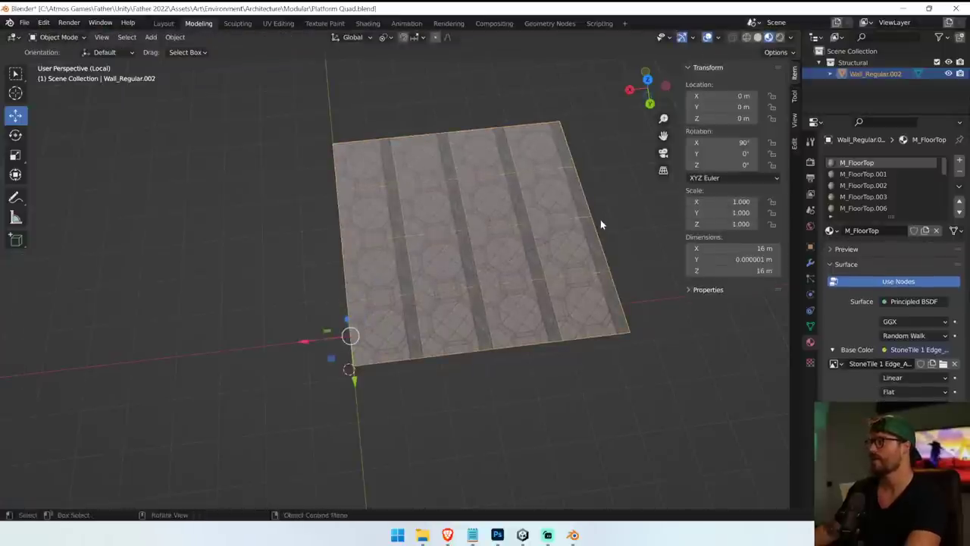
pyautogui.hotkey('ctrl', 'z')
# Try moving one inner floor tile out of the grid to test whether it is separate, and undo the move.
pyautogui.click(174, 37)
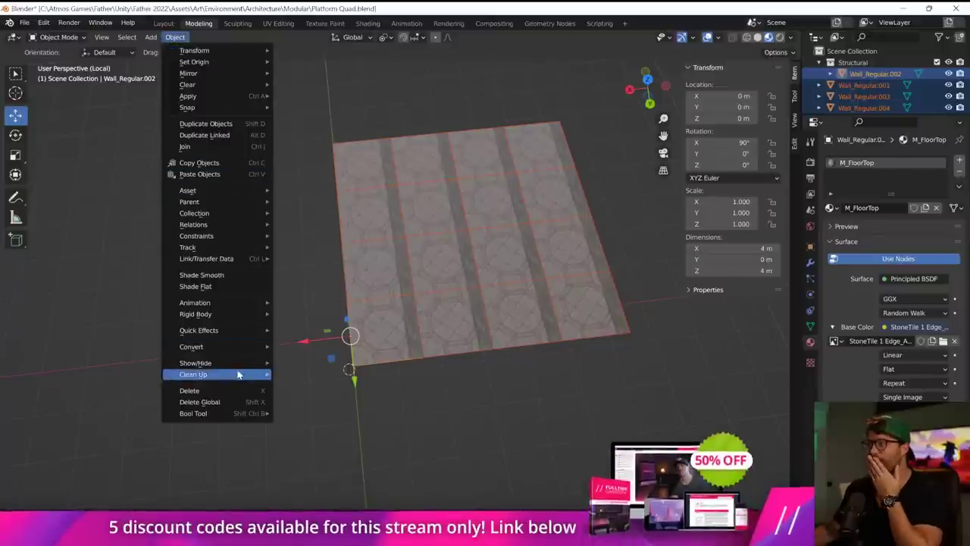
pyautogui.moveTo(238, 374)
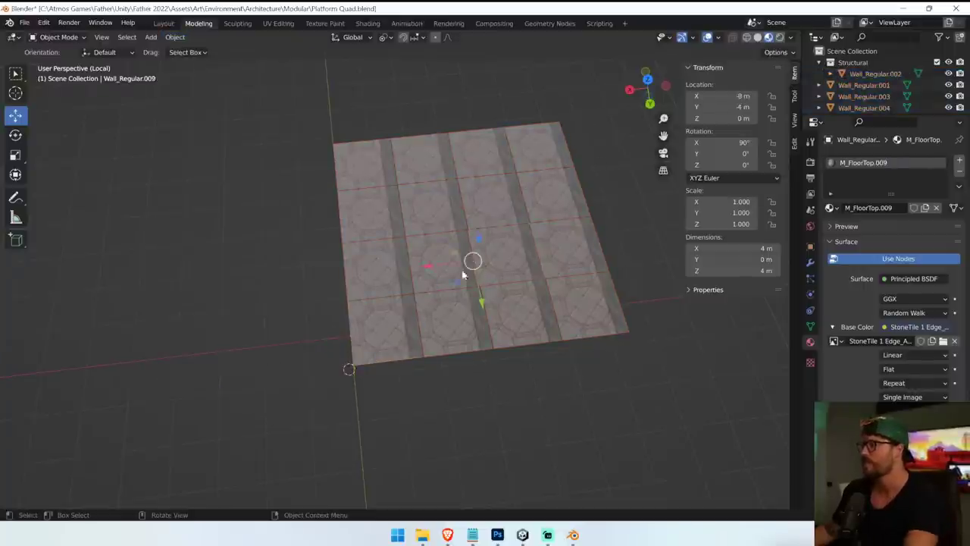
pyautogui.click(434, 260)
pyautogui.moveTo(412, 245); pyautogui.dragTo(418, 201)
pyautogui.hotkey('ctrl', 'z')
pyautogui.hotkey('ctrl', 'z')
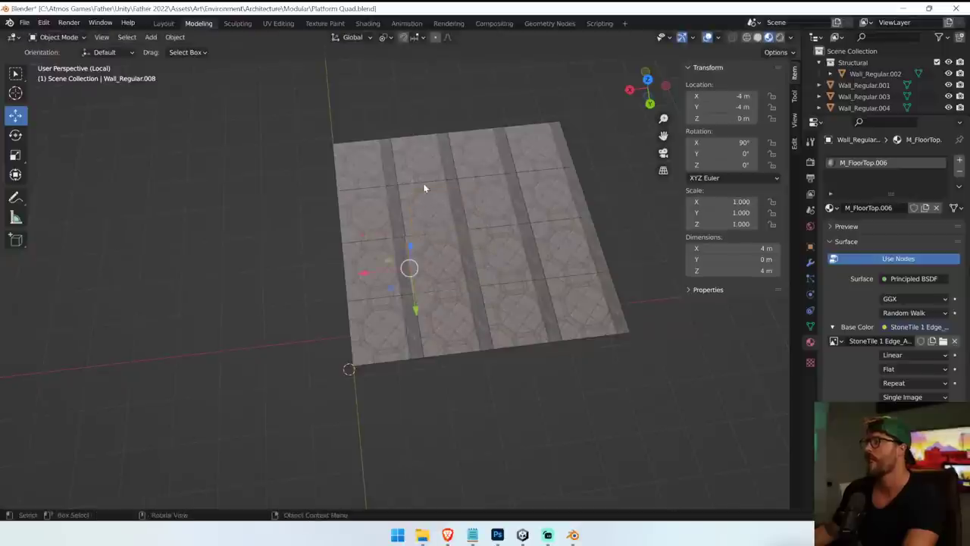
# Put all the separate floor tiles into Edit Mode, select all their geometry and apply Merge by Distance.
pyautogui.click(173, 37)
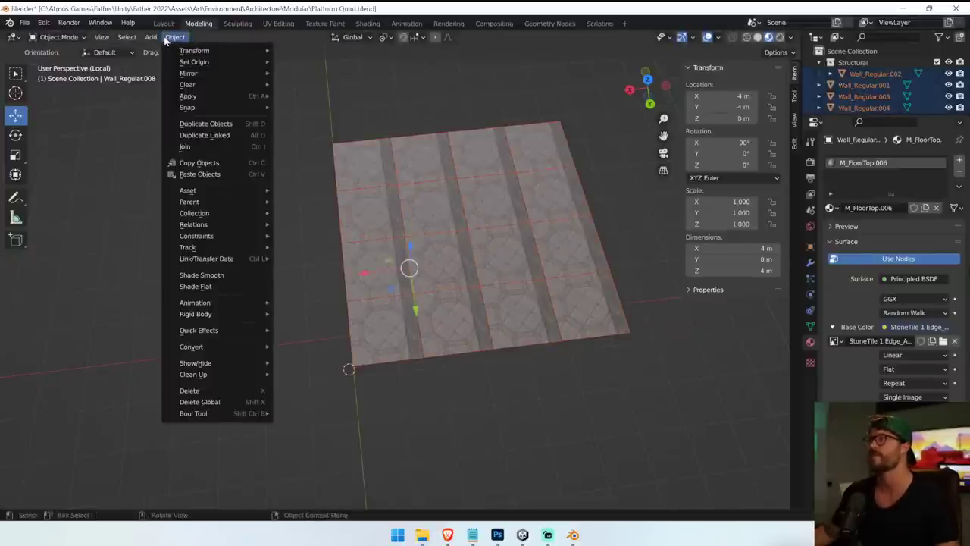
pyautogui.click(53, 37)
pyautogui.click(55, 61)
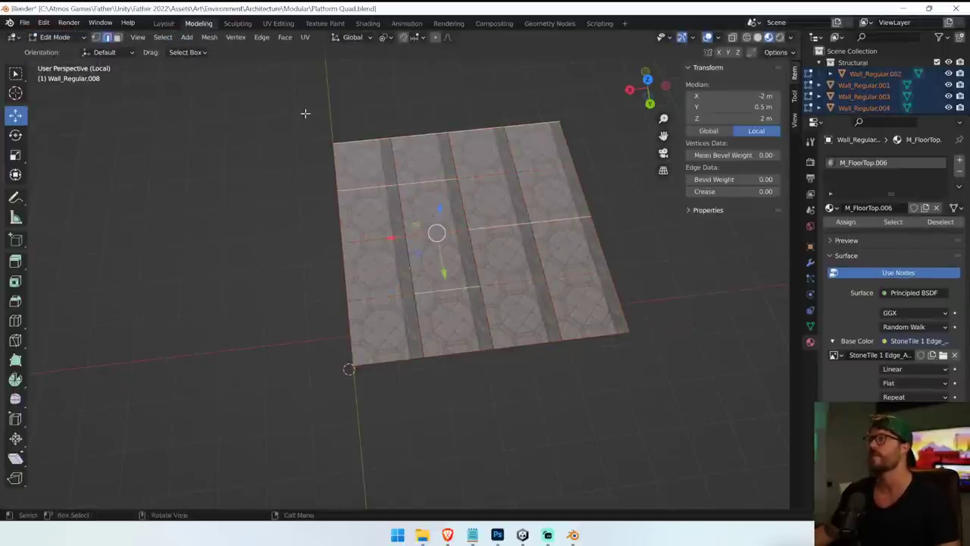
pyautogui.press('a')
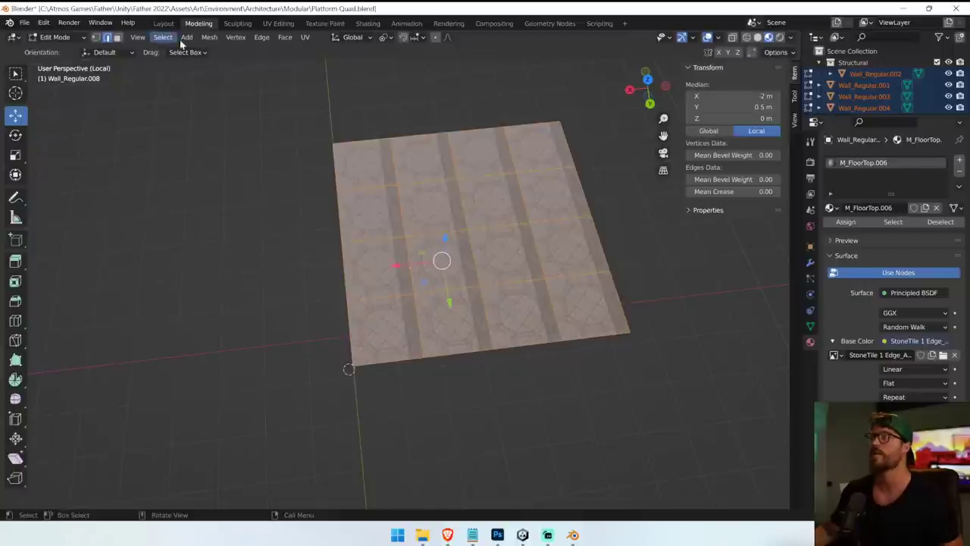
pyautogui.click(209, 38)
pyautogui.moveTo(258, 286)
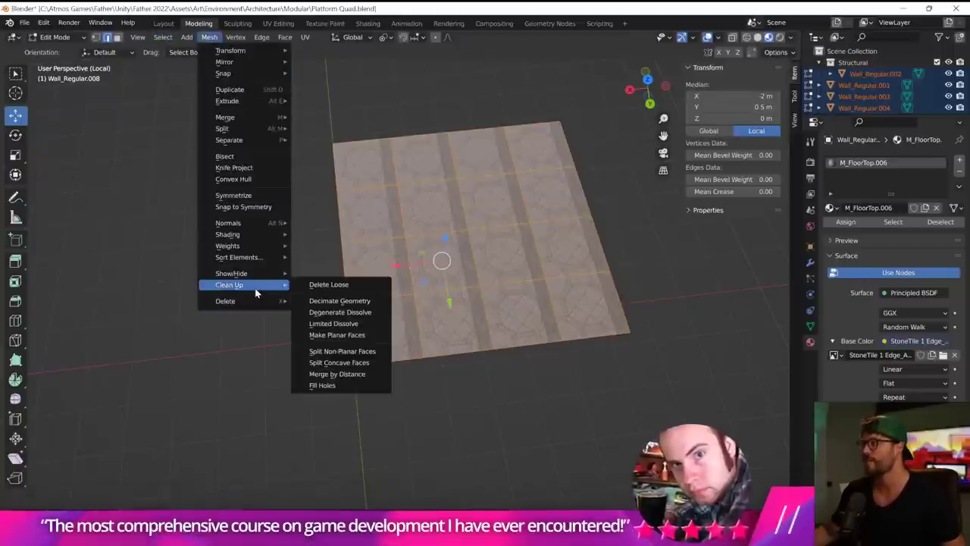
pyautogui.click(370, 374)
# Raise the merge distance for the separate tiles to 3.64 m.
pyautogui.click(187, 471)
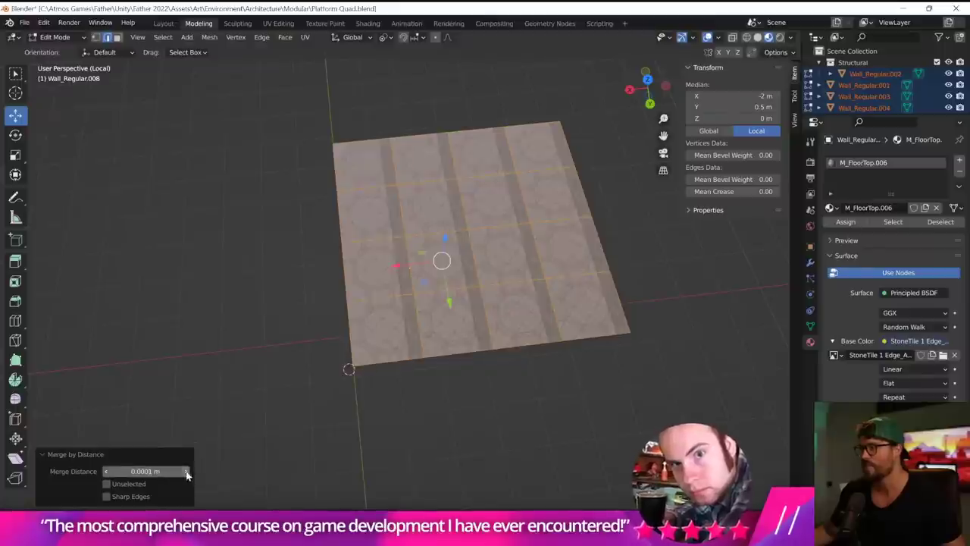
pyautogui.click(186, 471)
pyautogui.click(187, 471)
pyautogui.click(186, 471)
pyautogui.click(186, 471)
pyautogui.click(186, 472)
pyautogui.click(187, 471)
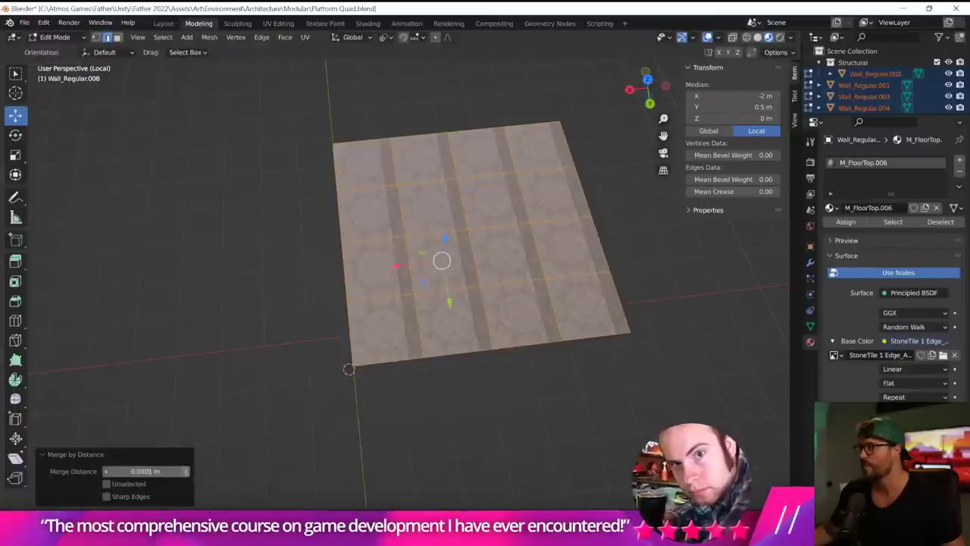
pyautogui.click(186, 471)
pyautogui.click(187, 472)
pyautogui.moveTo(145, 471); pyautogui.dragTo(231, 471)
pyautogui.moveTo(151, 471); pyautogui.dragTo(141, 471)
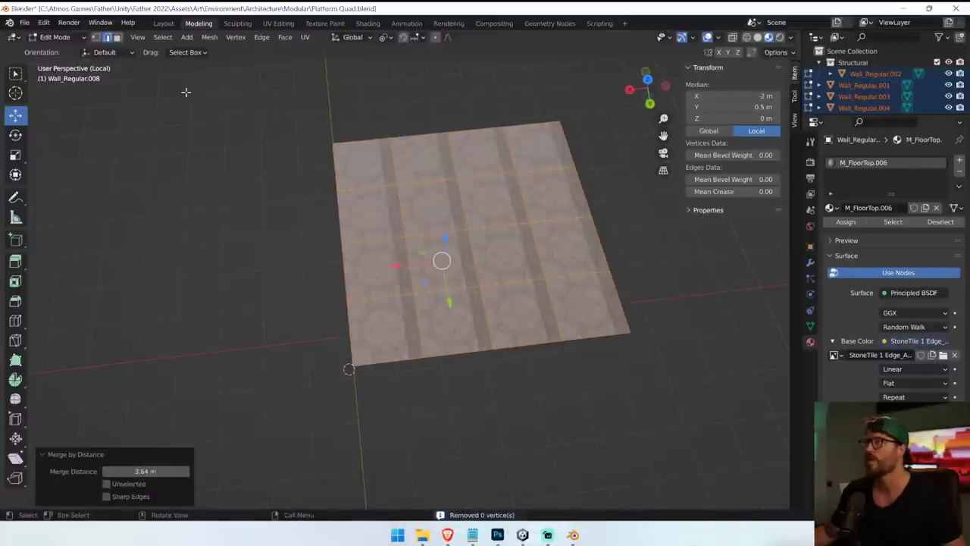
# Switch to vertex selection, try moving a single inner tile corner to test the merge, and undo the change.
pyautogui.click(480, 222)
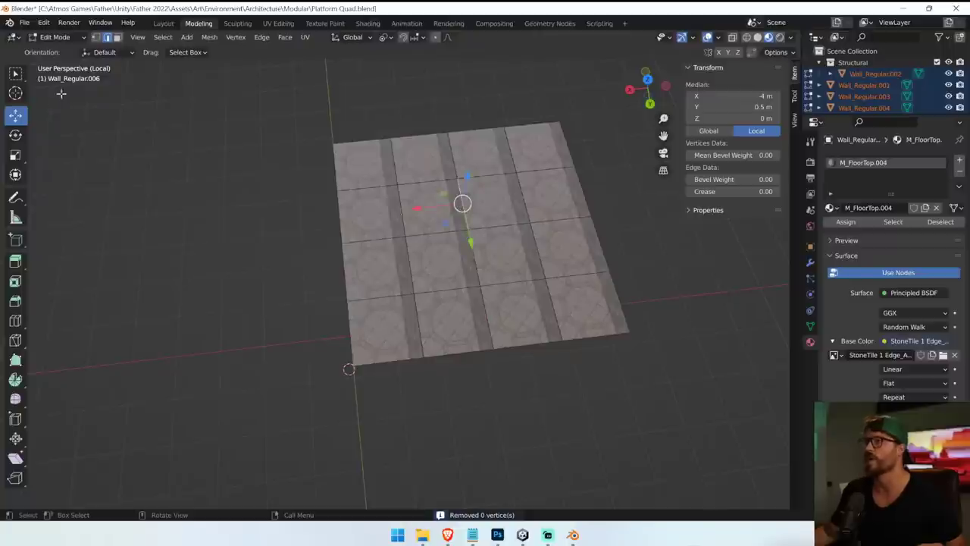
pyautogui.click(515, 172)
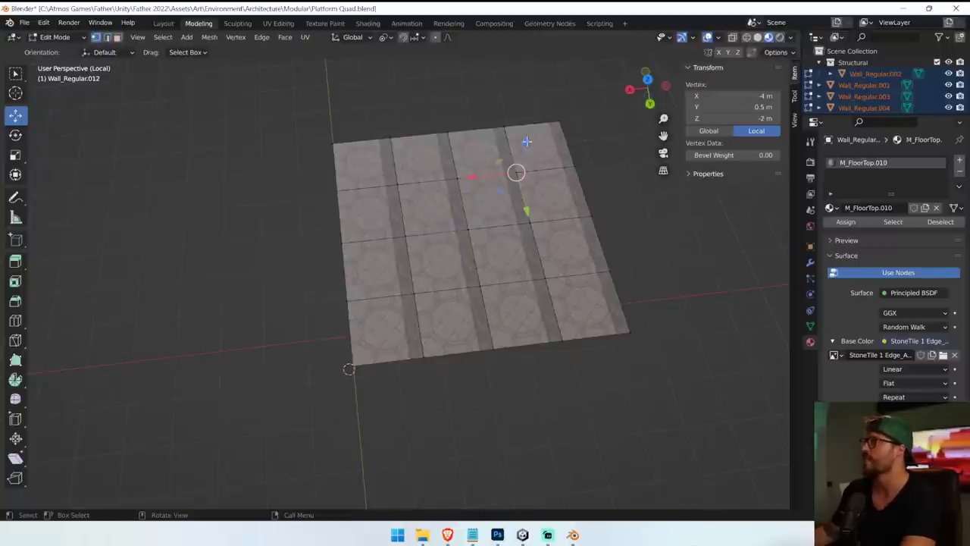
pyautogui.moveTo(527, 141)
pyautogui.mouseDown()
pyautogui.moveTo(534, 115)
pyautogui.moveTo(526, 159)
pyautogui.mouseUp()
pyautogui.hotkey('ctrl', 'z')
pyautogui.click(629, 163)
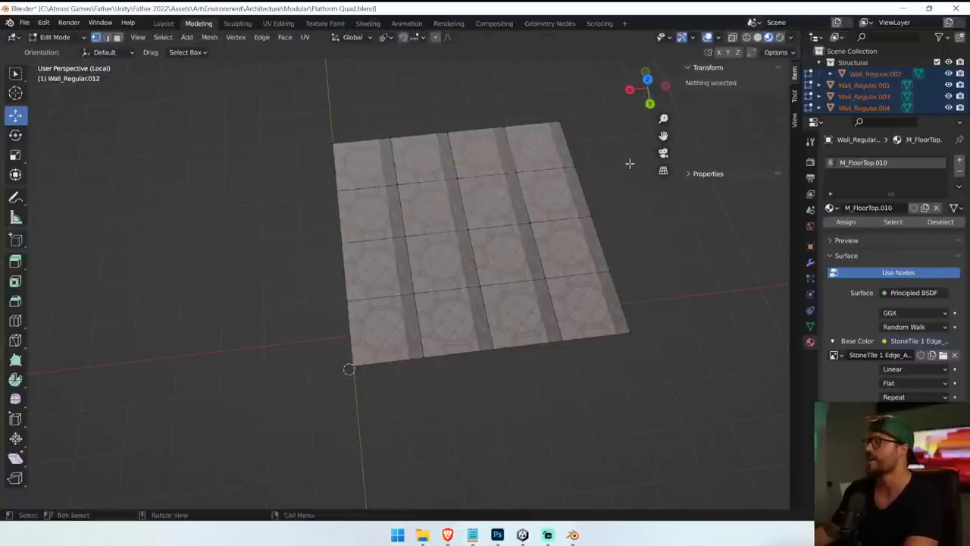
pyautogui.moveTo(498, 200); pyautogui.dragTo(489, 201)
pyautogui.press('a')
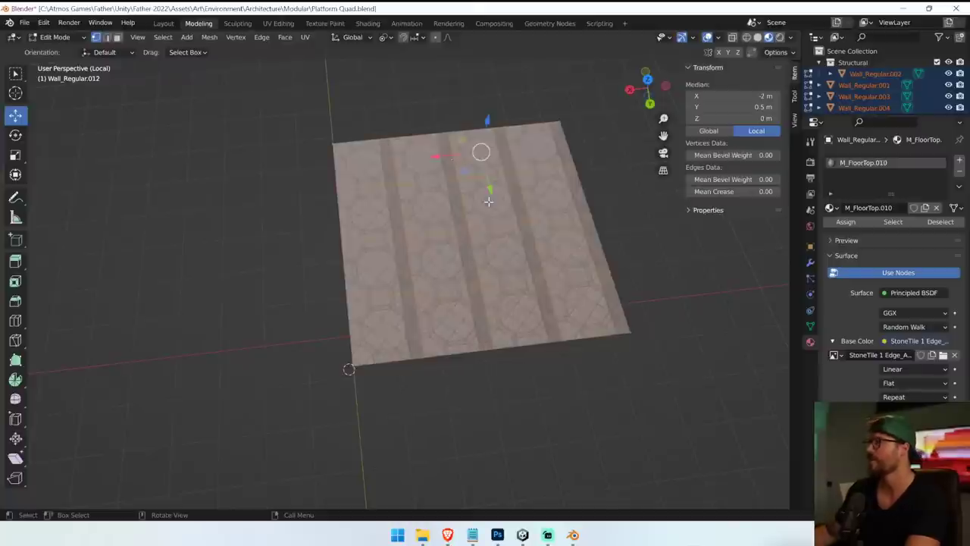
pyautogui.hotkey('ctrl', 'z')
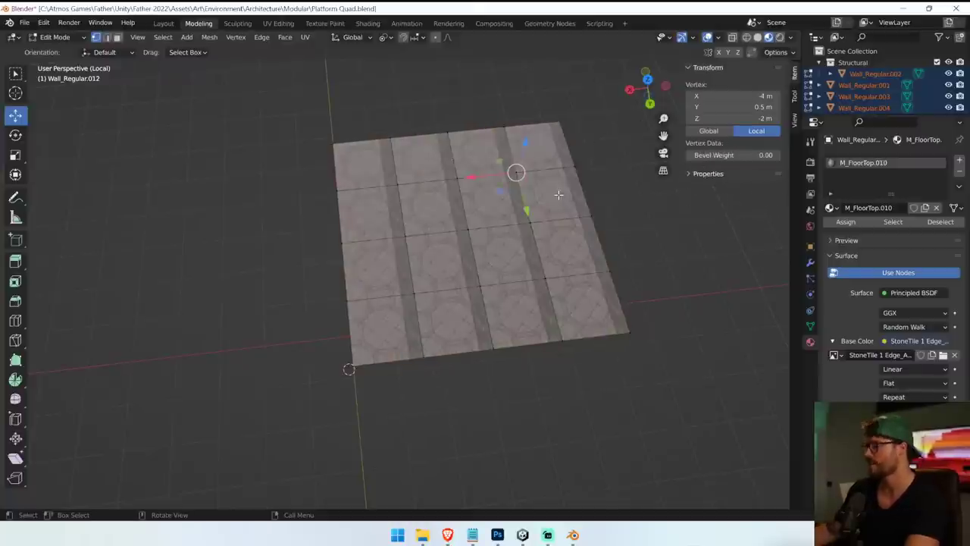
# Try merging the inner corner vertex At Center, undo the attempt and select all tile geometry again.
pyautogui.press('m')
pyautogui.click(559, 195)
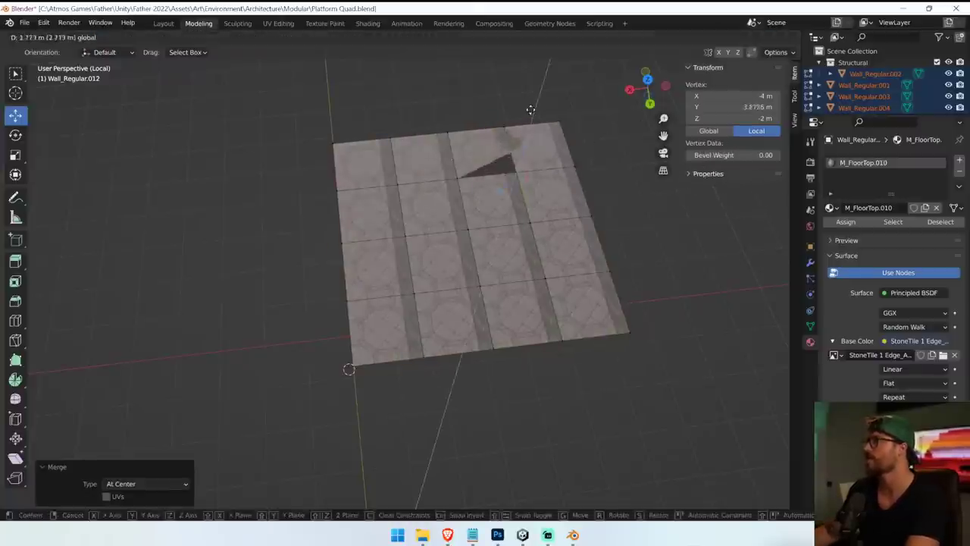
pyautogui.hotkey('ctrl', 'z')
pyautogui.press('a')
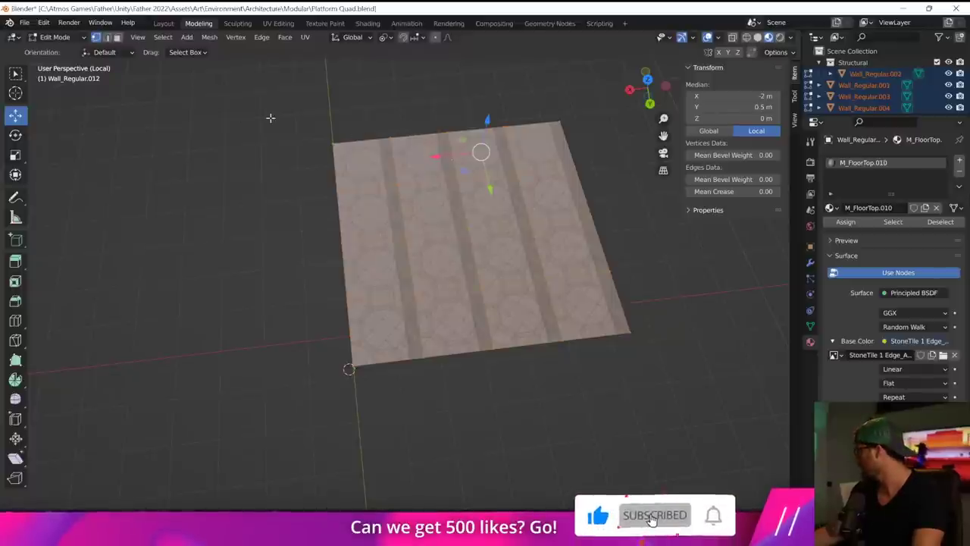
# Return to Object Mode, try raising one inner floor tile 2.5557 m in Z, and undo the move.
pyautogui.click(55, 37)
pyautogui.click(65, 46)
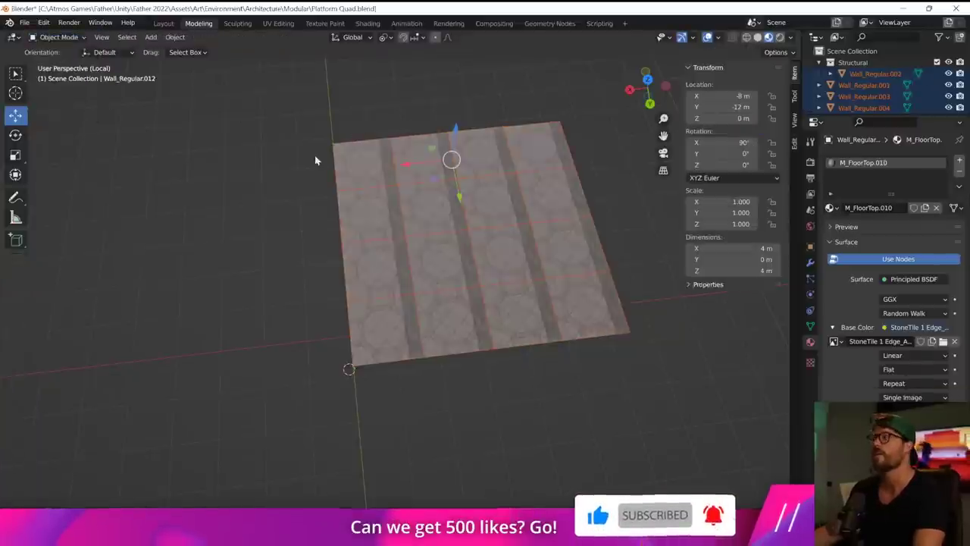
pyautogui.click(451, 144)
pyautogui.moveTo(404, 190); pyautogui.dragTo(442, 179)
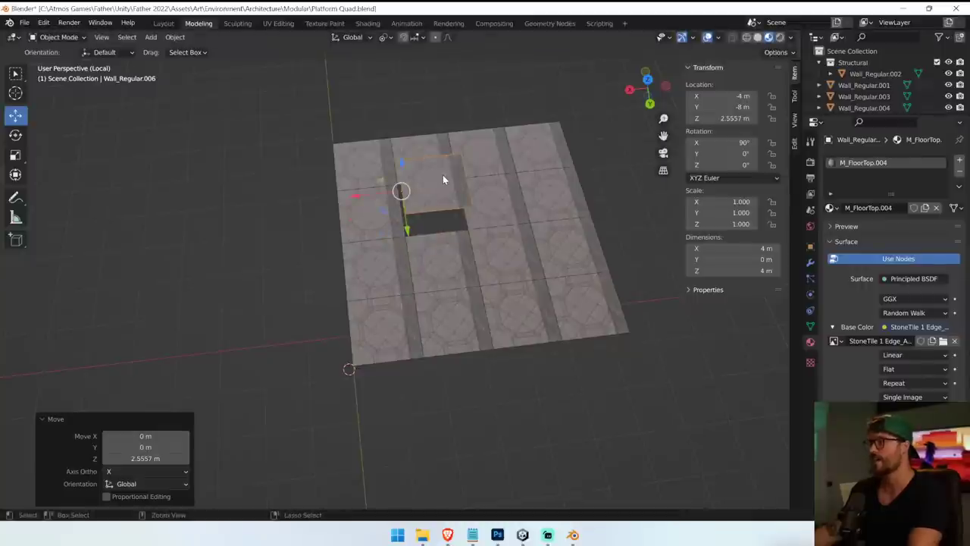
pyautogui.hotkey('ctrl', 'z')
pyautogui.hotkey('ctrl', 'a')
pyautogui.press('Escape')
# Join all the floor tiles into a single object and put it into Edit Mode.
pyautogui.press('a')
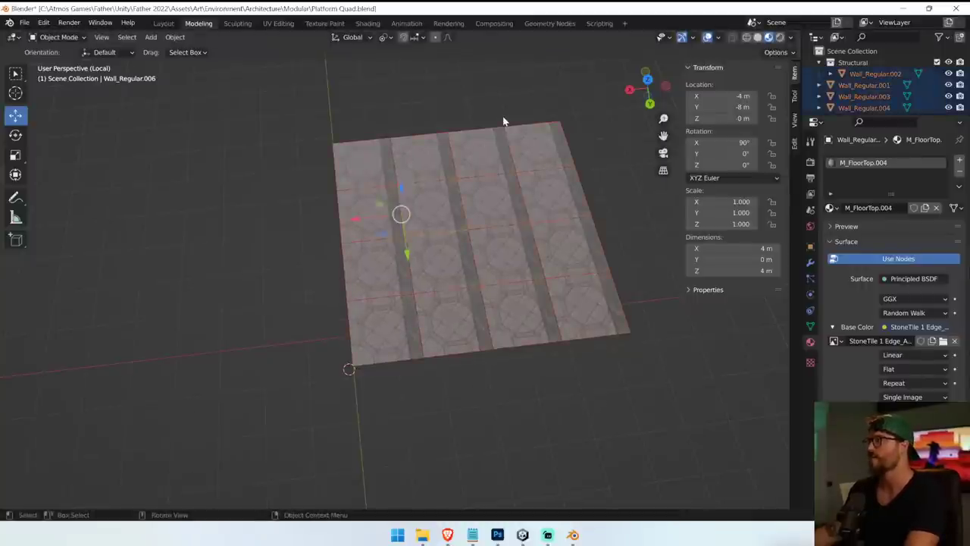
pyautogui.hotkey('ctrl', 'j')
pyautogui.click(59, 37)
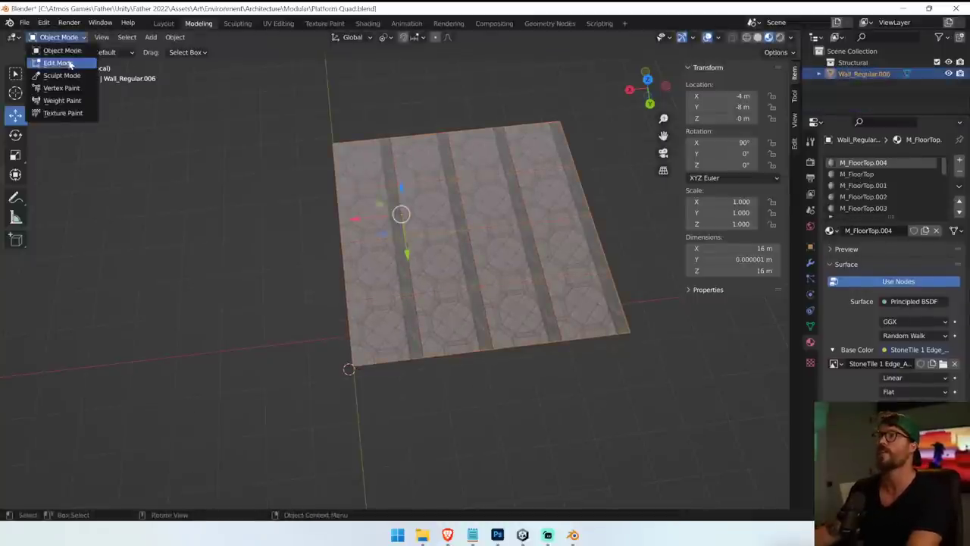
pyautogui.click(65, 63)
# Merge the joined floor's vertices by distance, using a merge distance of 3.9 m.
pyautogui.click(209, 38)
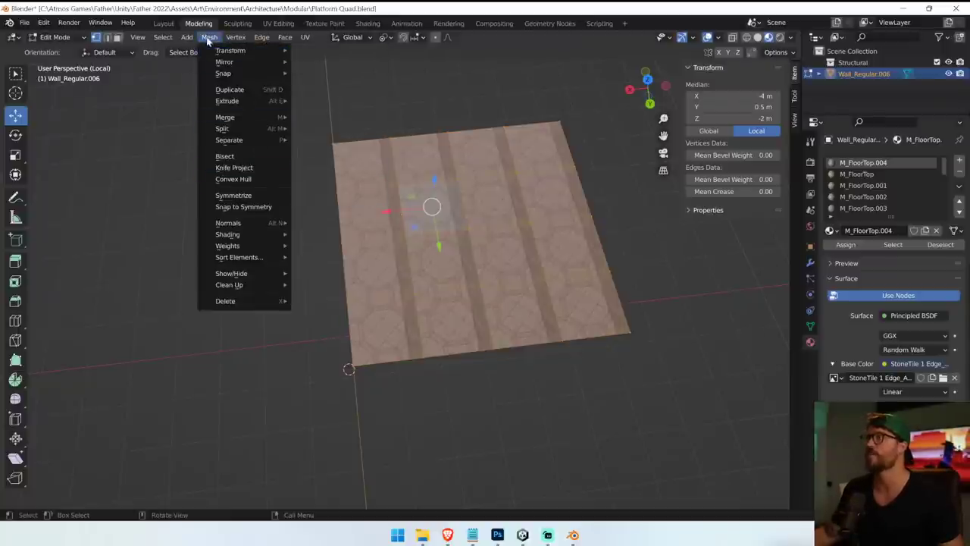
pyautogui.moveTo(242, 288)
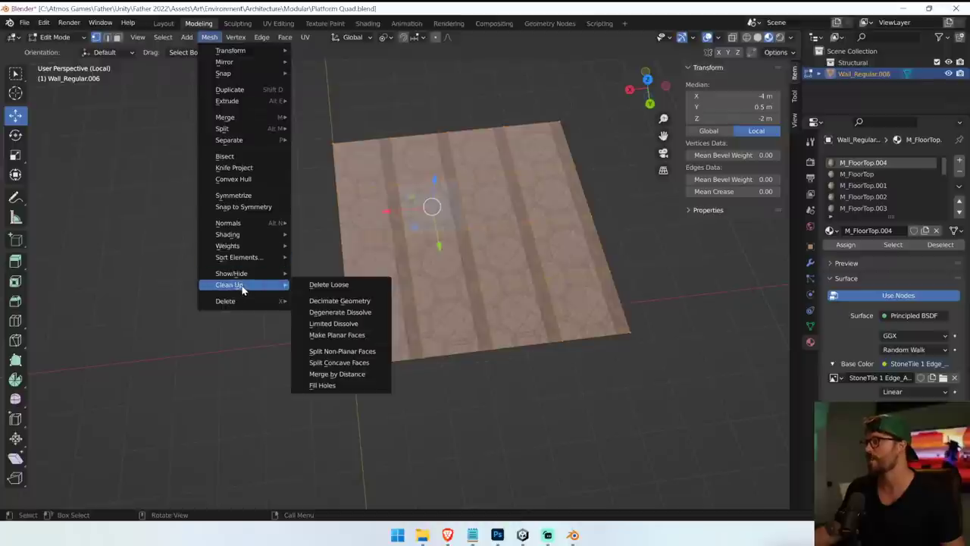
pyautogui.click(375, 375)
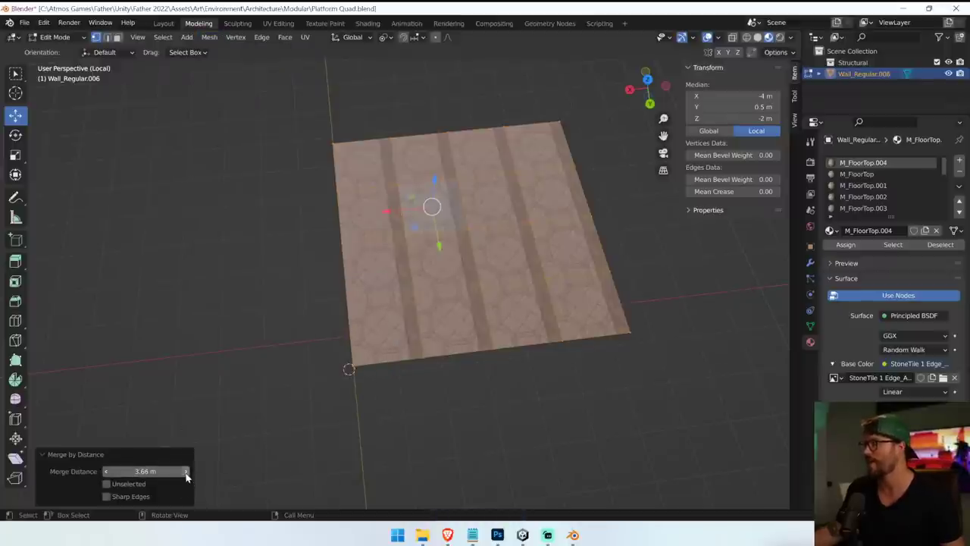
pyautogui.moveTo(146, 470)
pyautogui.mouseDown()
pyautogui.moveTo(121, 470)
pyautogui.moveTo(152, 471)
pyautogui.mouseUp()
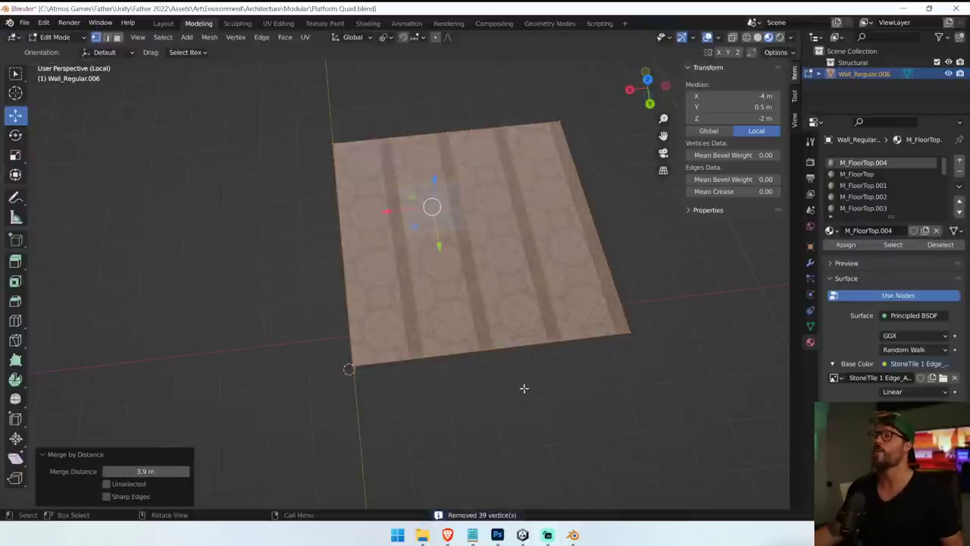
# Try merging two neighbouring inner vertices of the floor mesh At Center, and undo the merge.
pyautogui.hotkey('alt', 'a')
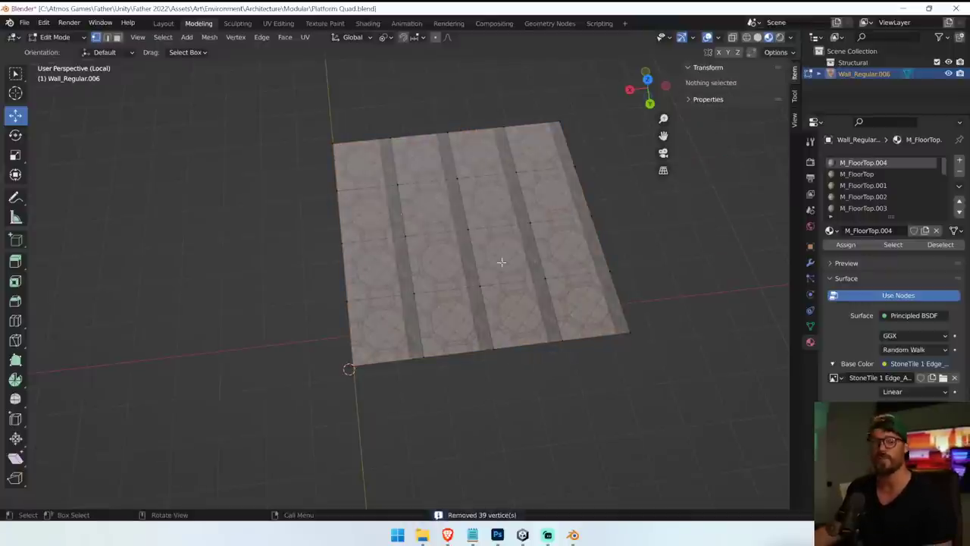
pyautogui.click(421, 245)
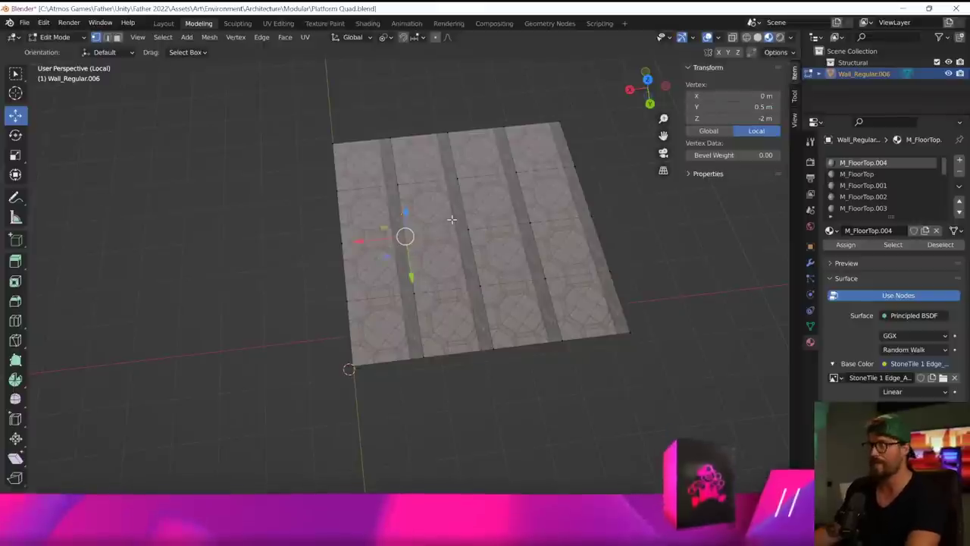
pyautogui.keyDown('shift'); pyautogui.click(467, 228); pyautogui.keyUp('shift')
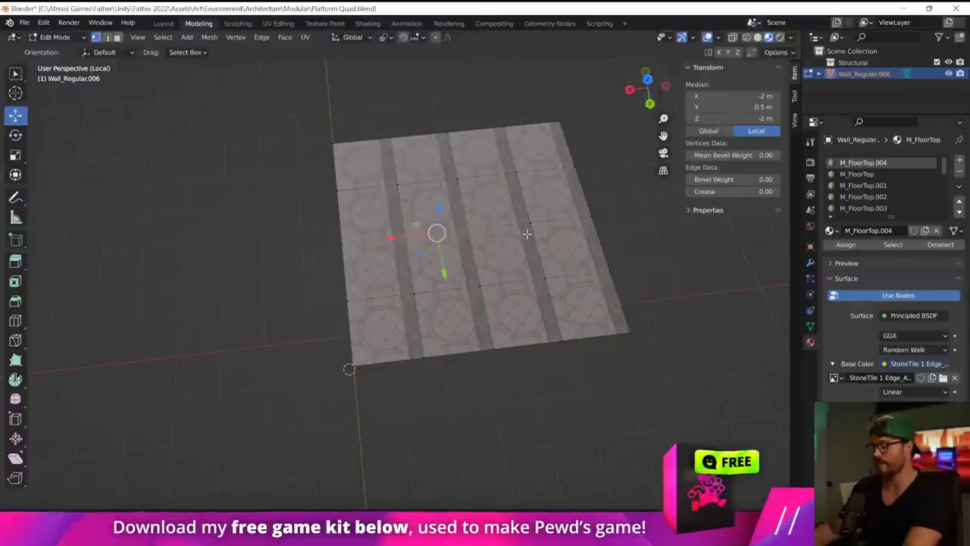
pyautogui.press('m')
pyautogui.click(527, 234)
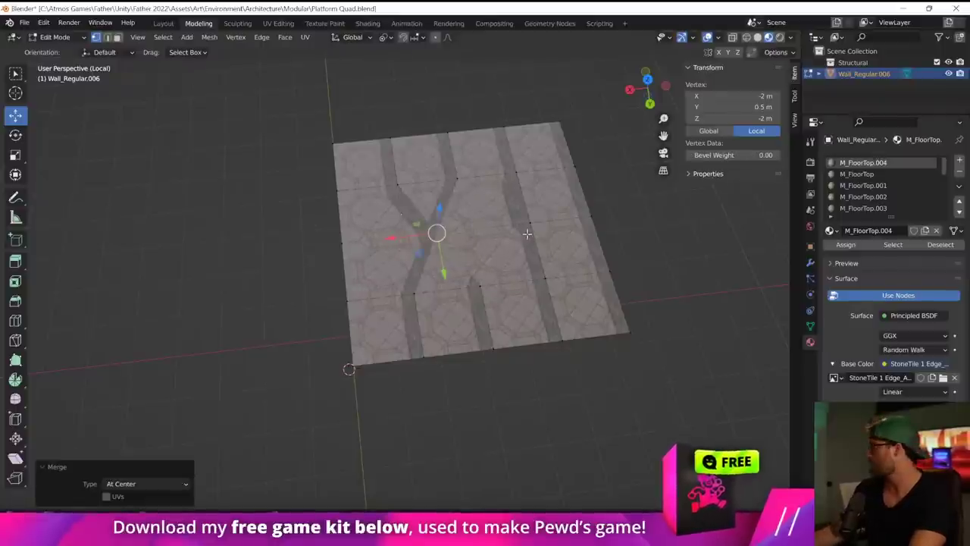
pyautogui.hotkey('ctrl', 'z')
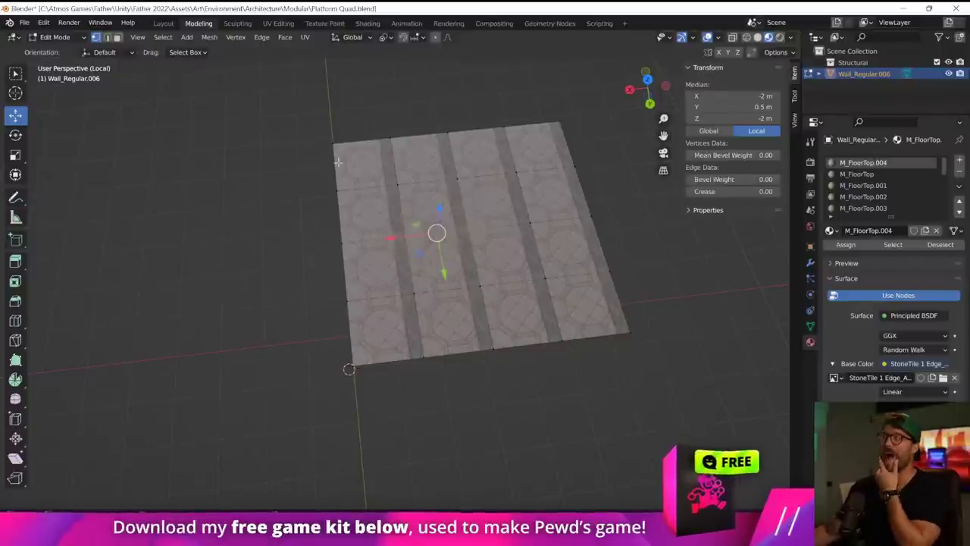
# Try dissolving two neighbouring vertices on the floor's front edge, and undo the dissolve.
pyautogui.moveTo(321, 124); pyautogui.dragTo(657, 386)
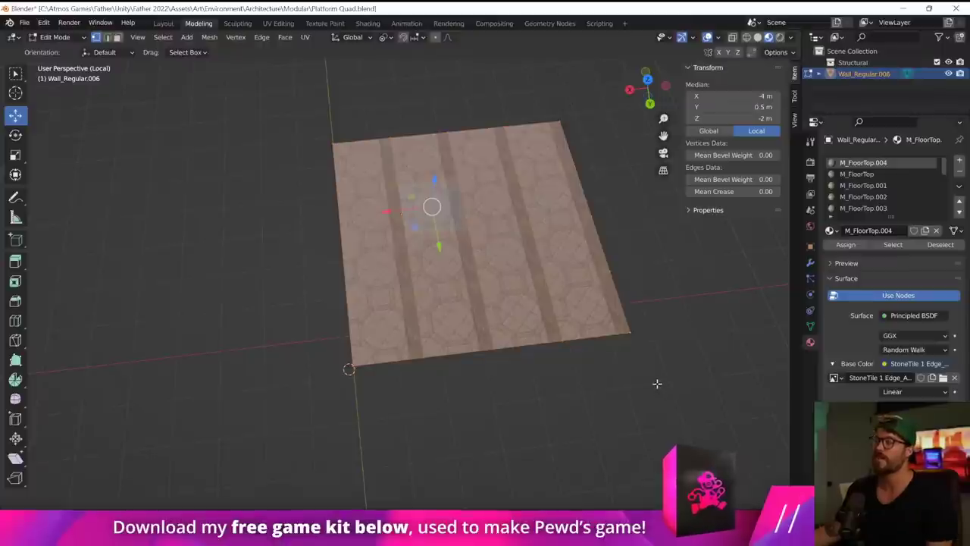
pyautogui.click(657, 387)
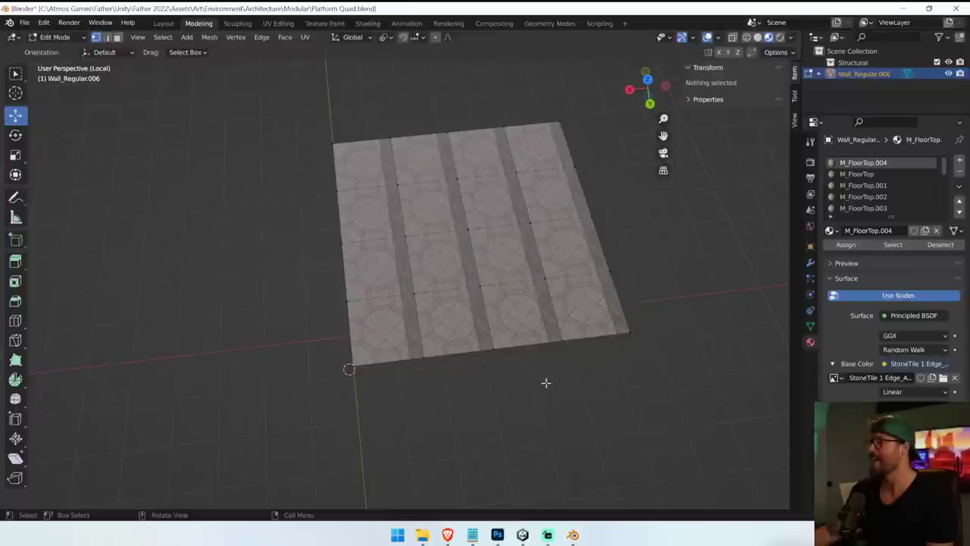
pyautogui.moveTo(475, 381); pyautogui.dragTo(579, 323)
pyautogui.rightClick(562, 345)
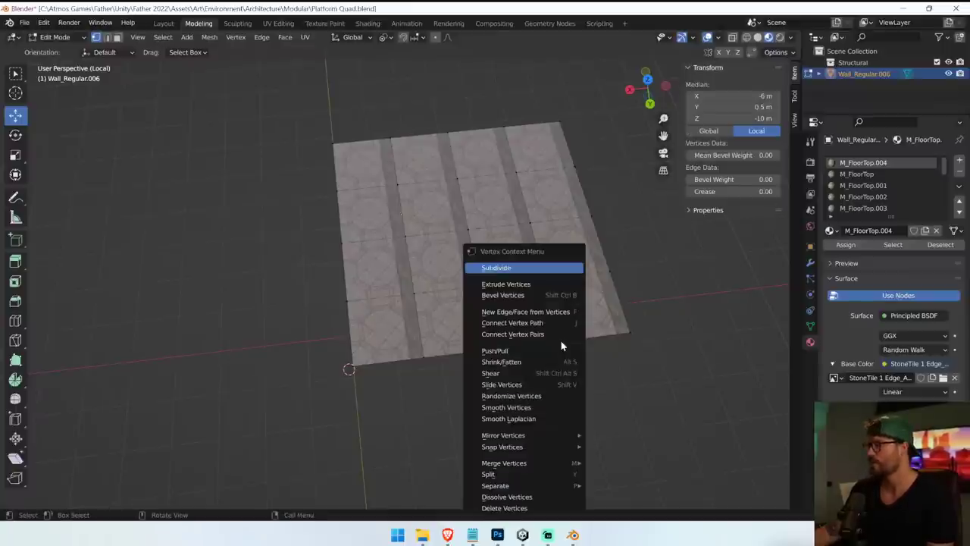
pyautogui.click(536, 497)
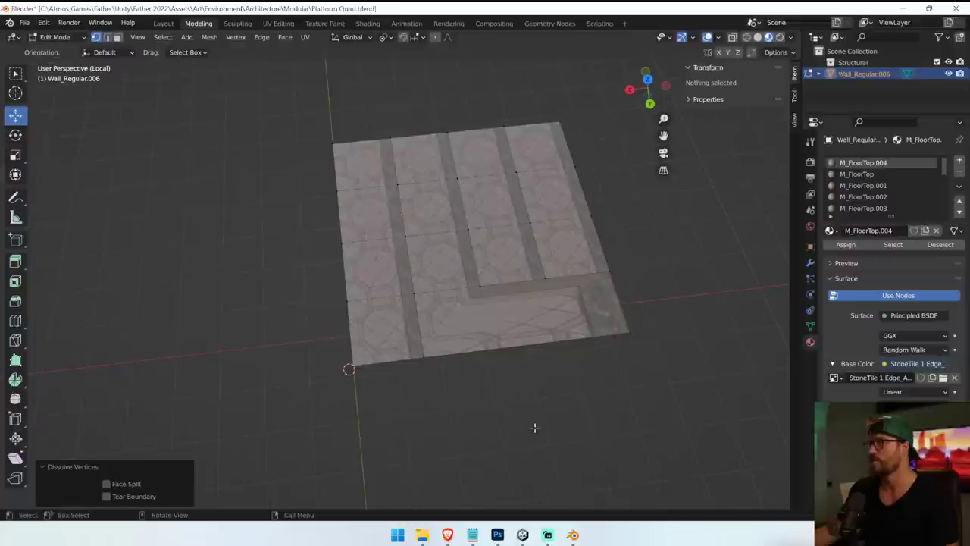
pyautogui.hotkey('ctrl', 'z')
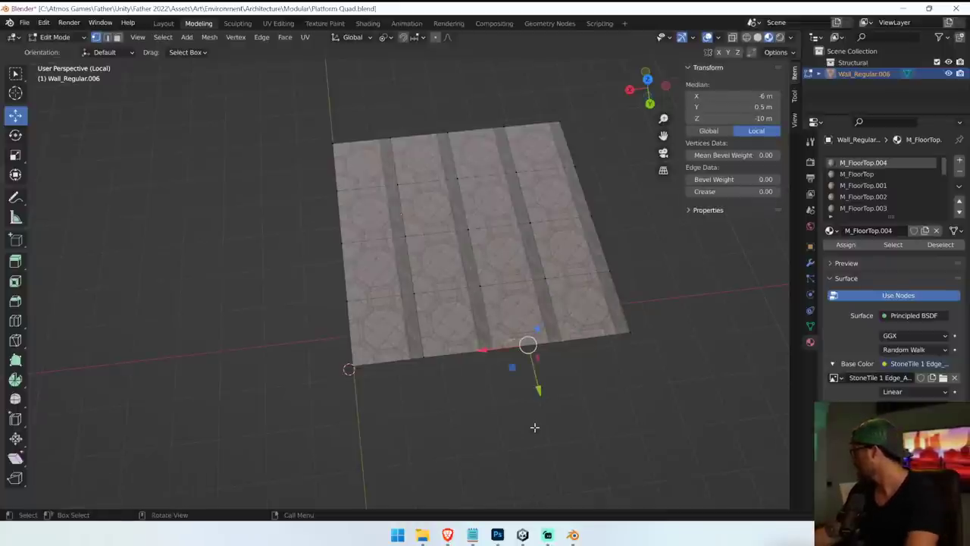
# Clear the vertex selection and inspect the whole floor mesh in the Top Orthographic view.
pyautogui.click(649, 80)
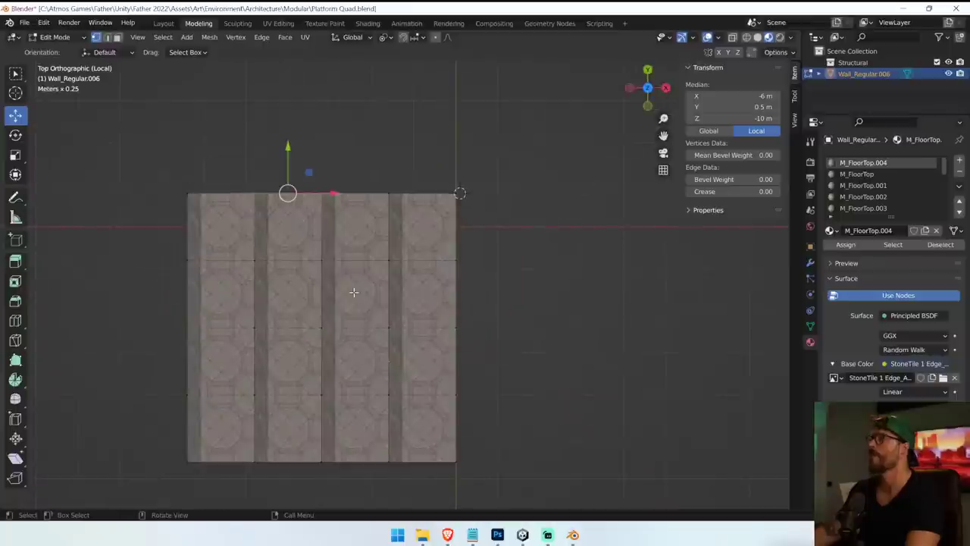
pyautogui.moveTo(426, 292); pyautogui.dragTo(489, 238, button='middle')
pyautogui.scroll(6, 643, 74)
pyautogui.click(646, 72)
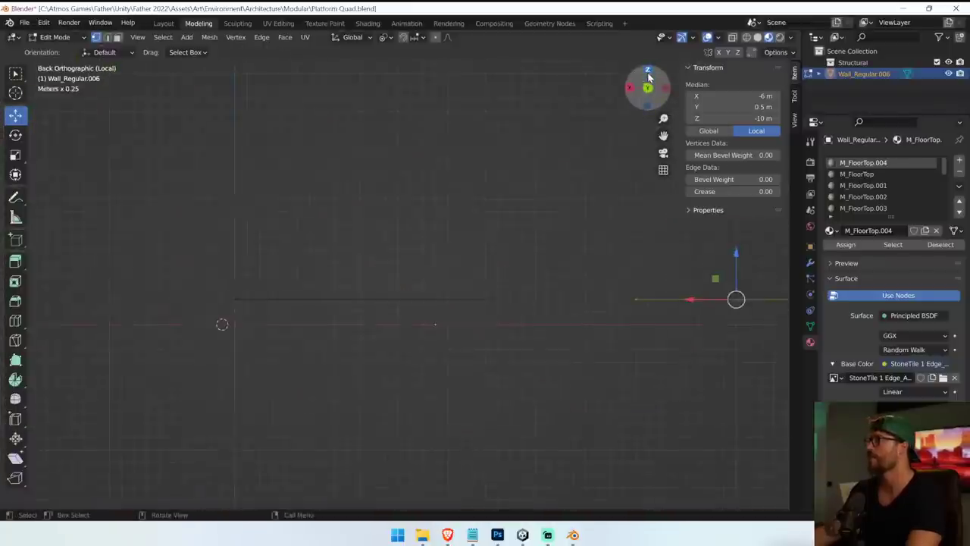
pyautogui.click(649, 74)
pyautogui.scroll(-6, 470, 301)
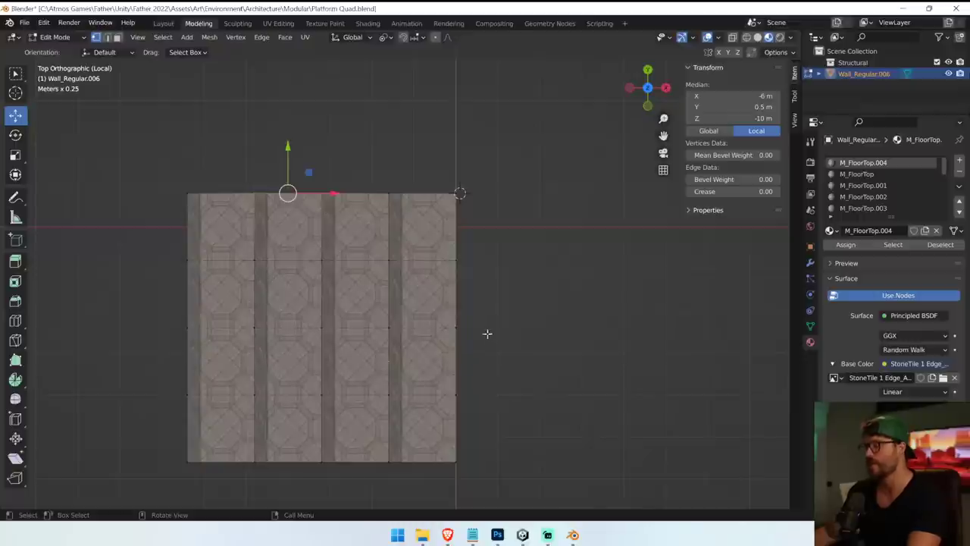
pyautogui.moveTo(427, 308); pyautogui.dragTo(451, 302, button='middle')
pyautogui.hotkey('alt', 'a')
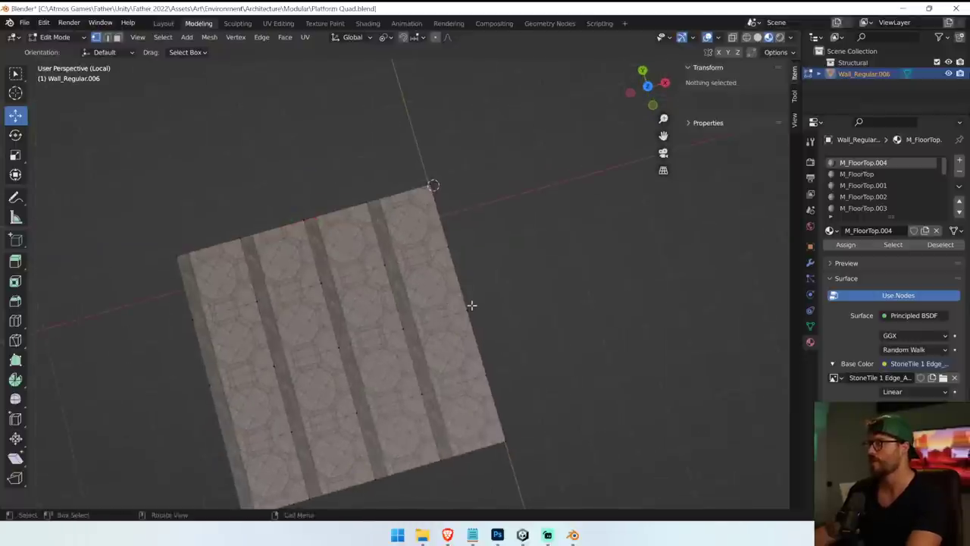
pyautogui.click(648, 87)
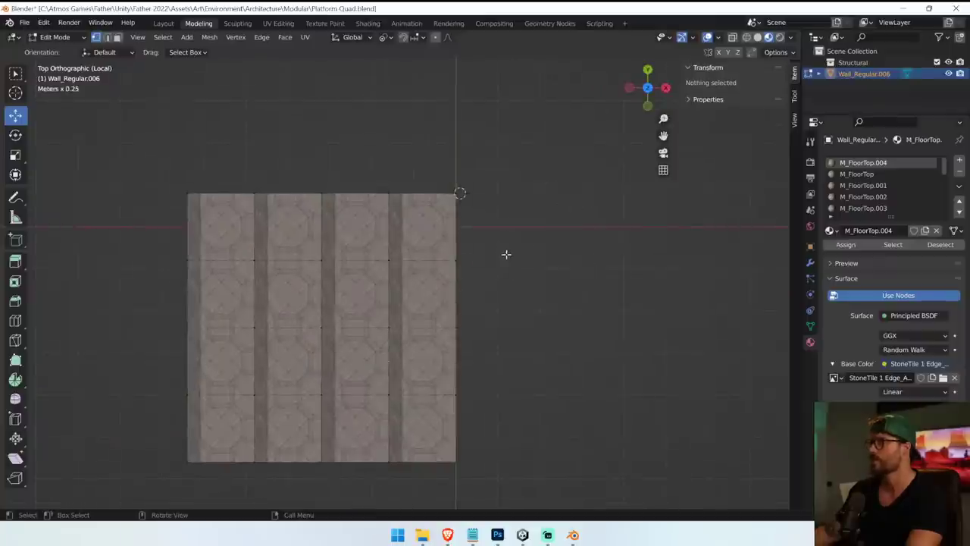
pyautogui.press('a')
pyautogui.click(211, 37)
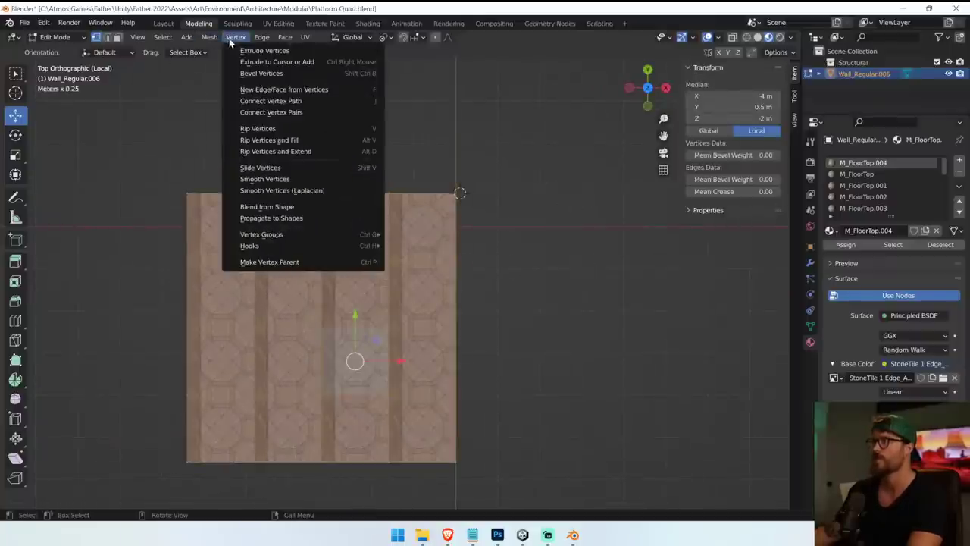
pyautogui.click(208, 38)
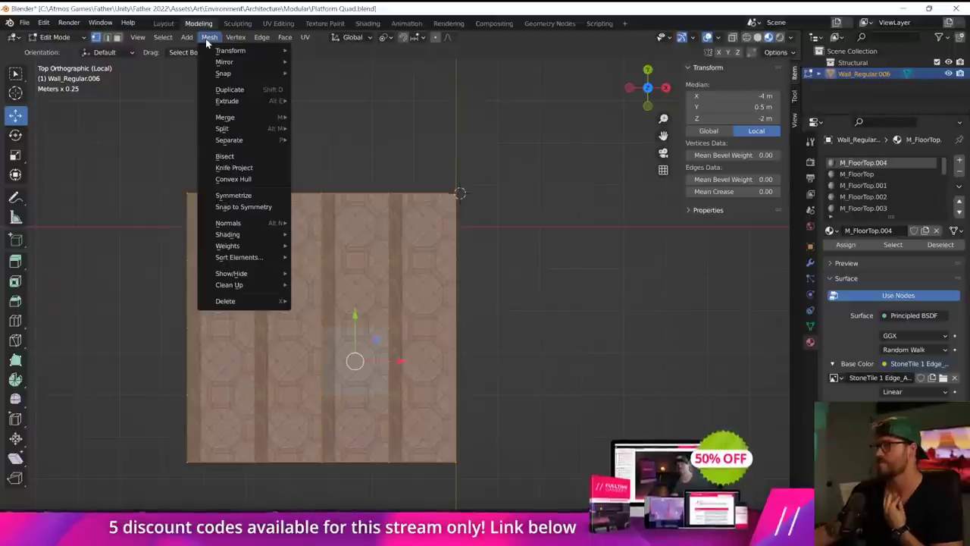
pyautogui.moveTo(226, 118)
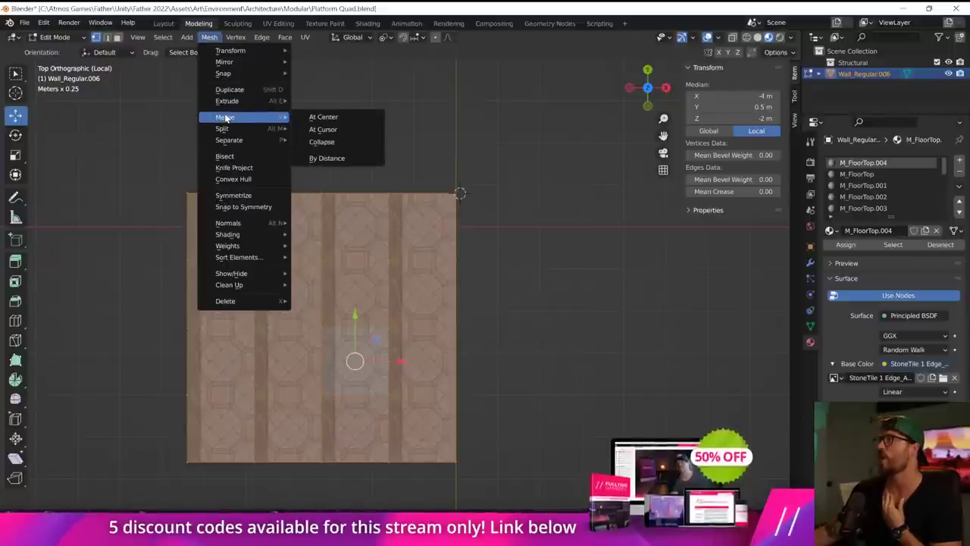
pyautogui.moveTo(245, 309)
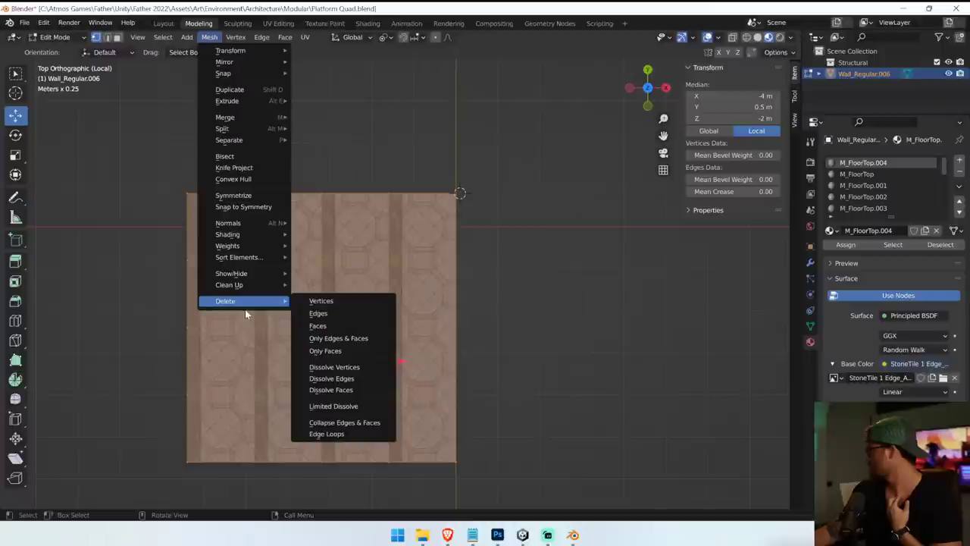
# Try merging all the floor's vertices with the Collapse option, and undo the merge.
pyautogui.moveTo(507, 163); pyautogui.dragTo(152, 471)
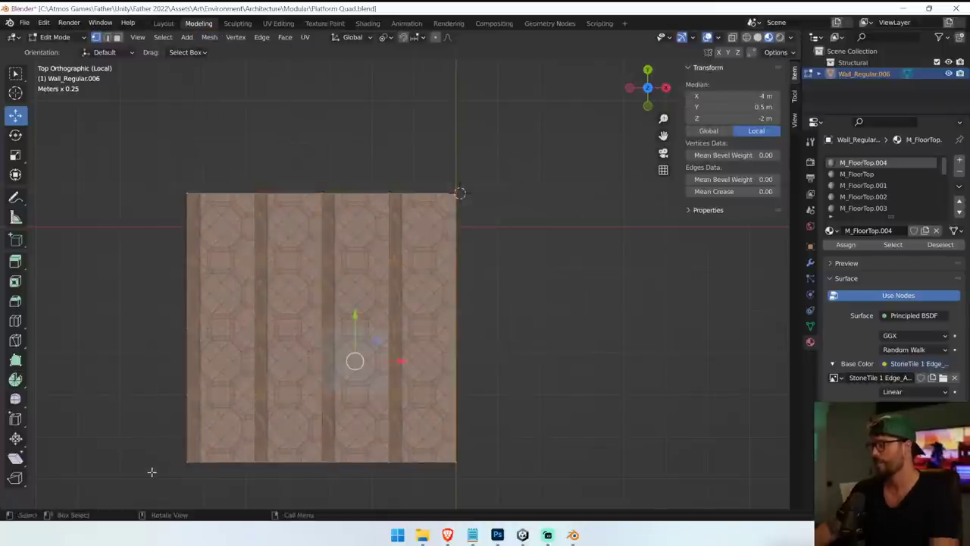
pyautogui.press('m')
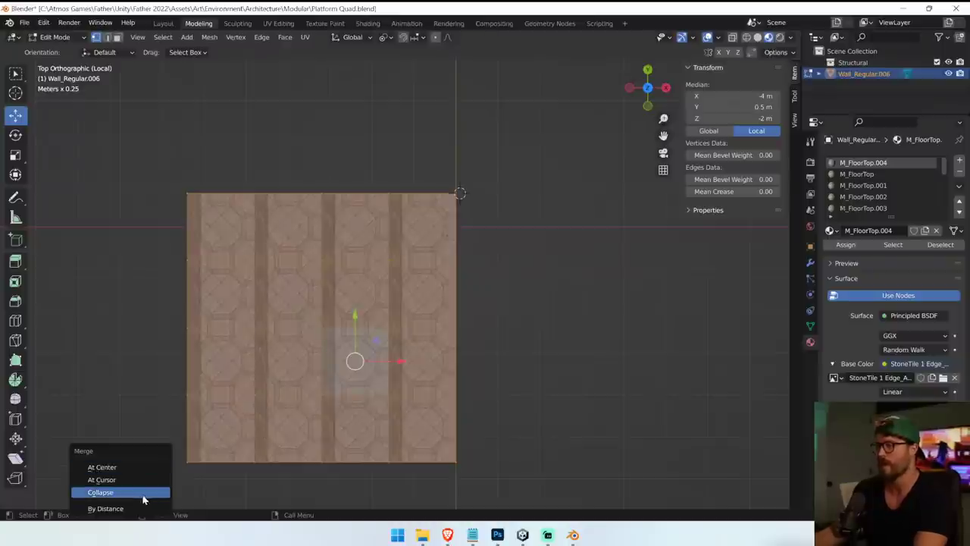
pyautogui.click(139, 496)
pyautogui.hotkey('ctrl', 'z')
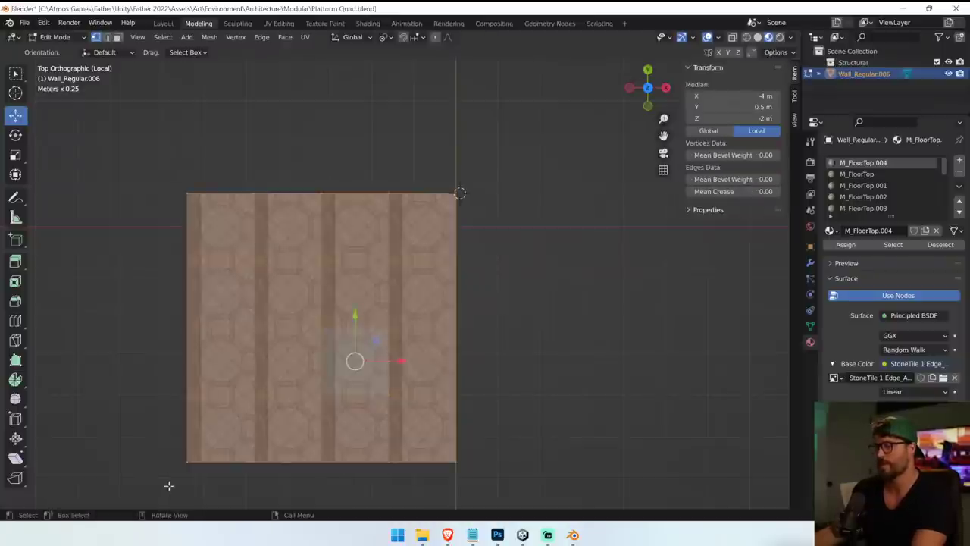
pyautogui.press('m')
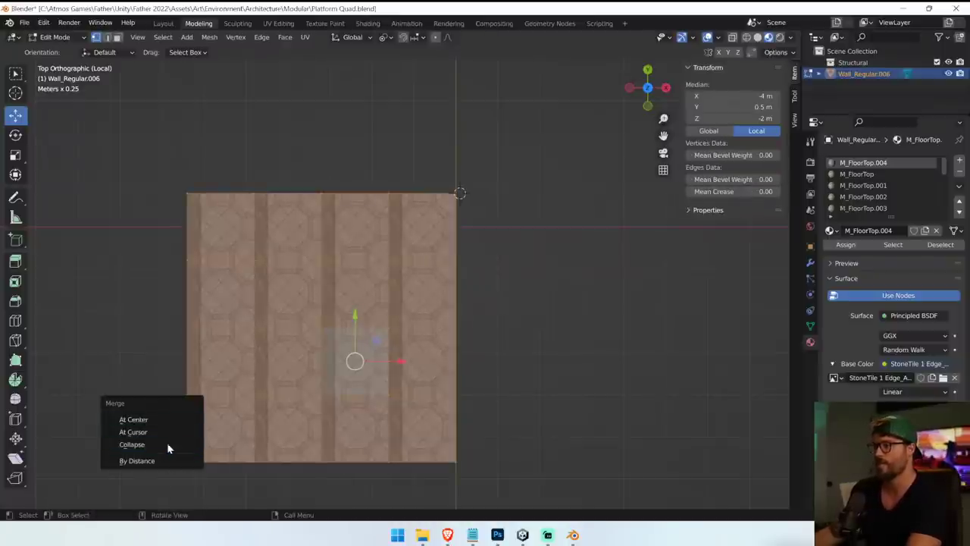
# Try collapsing only the nine inner vertices of the floor into one, and undo the merge.
pyautogui.hotkey('alt', 'a')
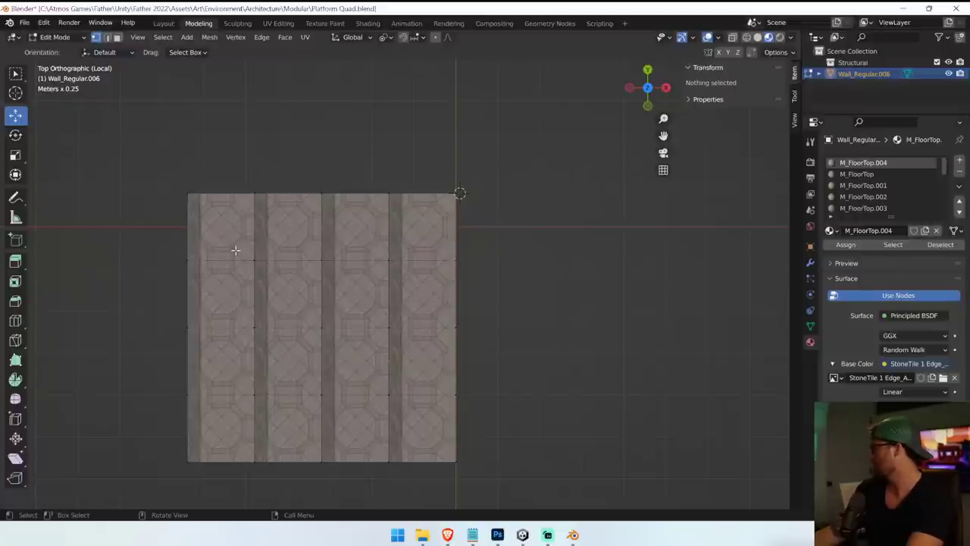
pyautogui.moveTo(235, 250); pyautogui.dragTo(404, 407)
pyautogui.press('m')
pyautogui.click(407, 409)
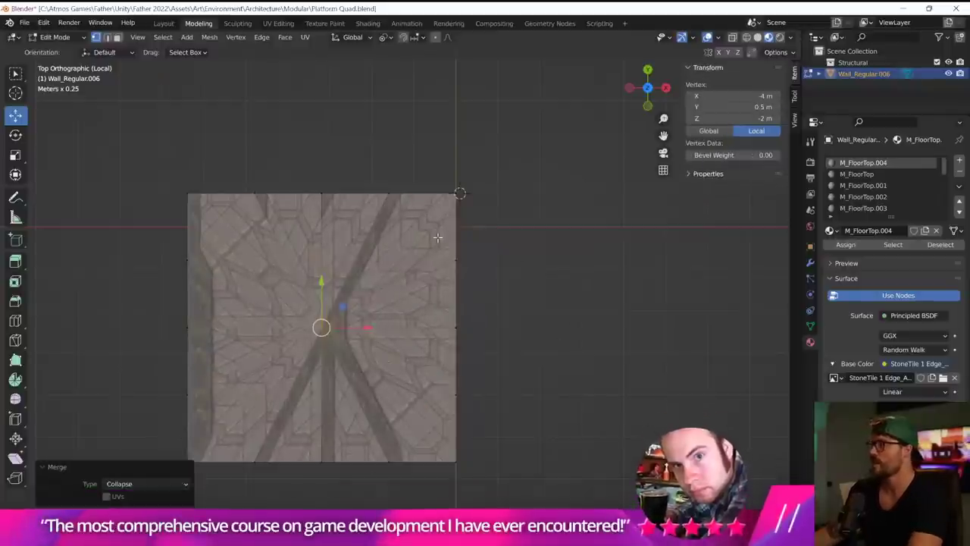
pyautogui.hotkey('ctrl', 'z')
# Box-select the nine inner vertices of the floor again, leaving out the outer border.
pyautogui.click(202, 175)
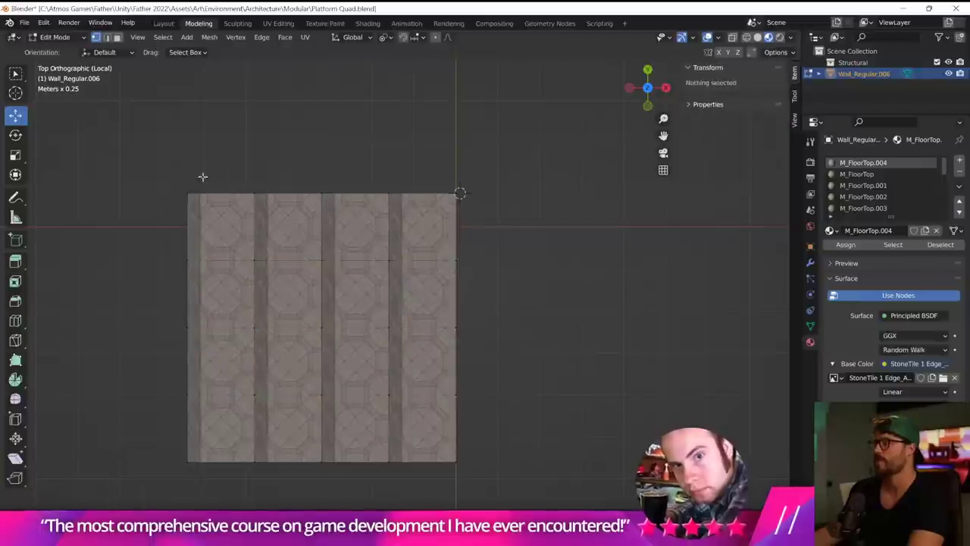
pyautogui.moveTo(227, 184); pyautogui.dragTo(429, 407)
pyautogui.click(290, 172)
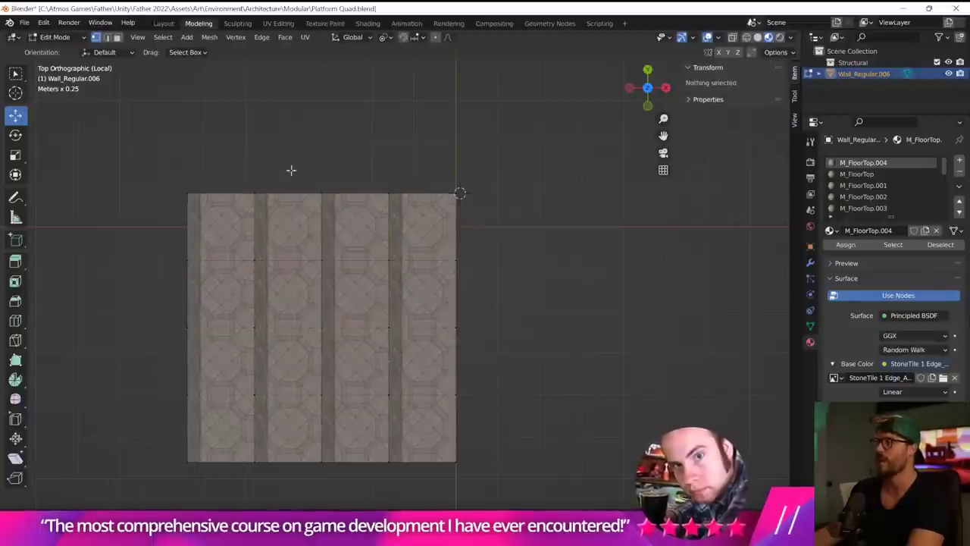
pyautogui.moveTo(254, 256); pyautogui.dragTo(388, 398)
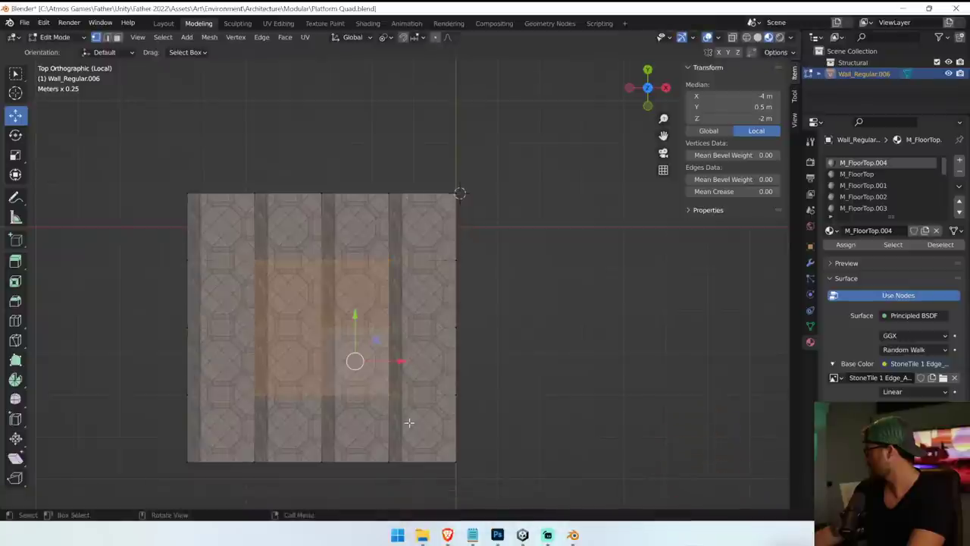
# Run the Degenerate Dissolve clean-up on the entire floor mesh.
pyautogui.click(209, 37)
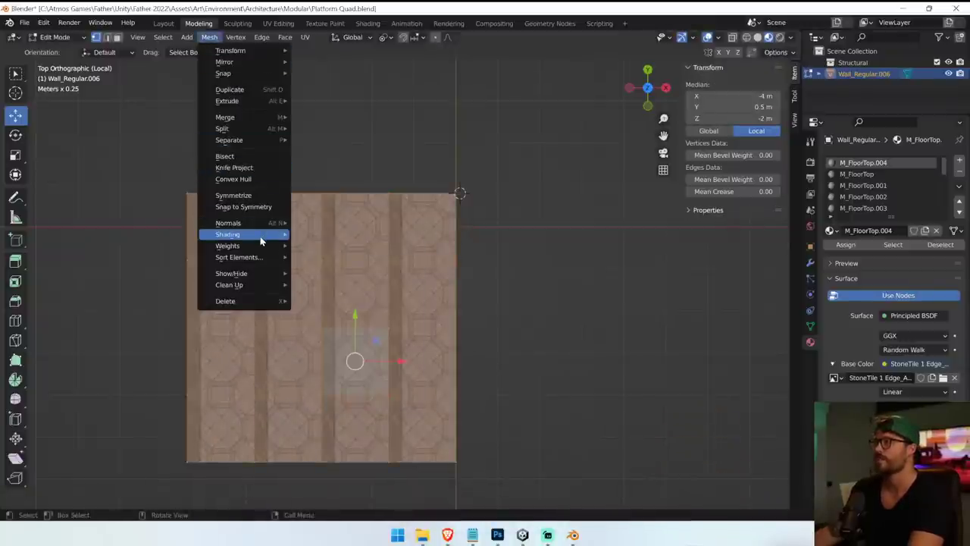
pyautogui.moveTo(251, 117)
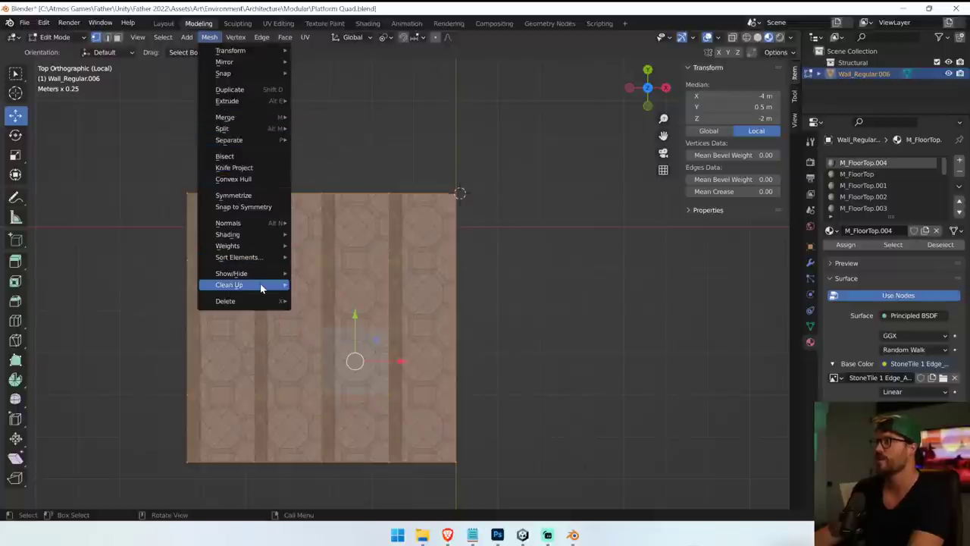
pyautogui.moveTo(261, 288)
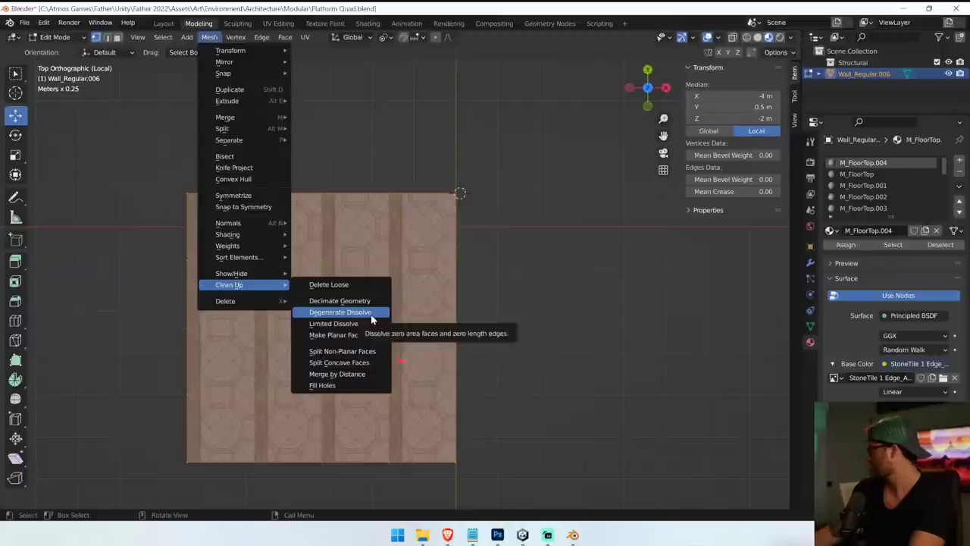
pyautogui.click(371, 319)
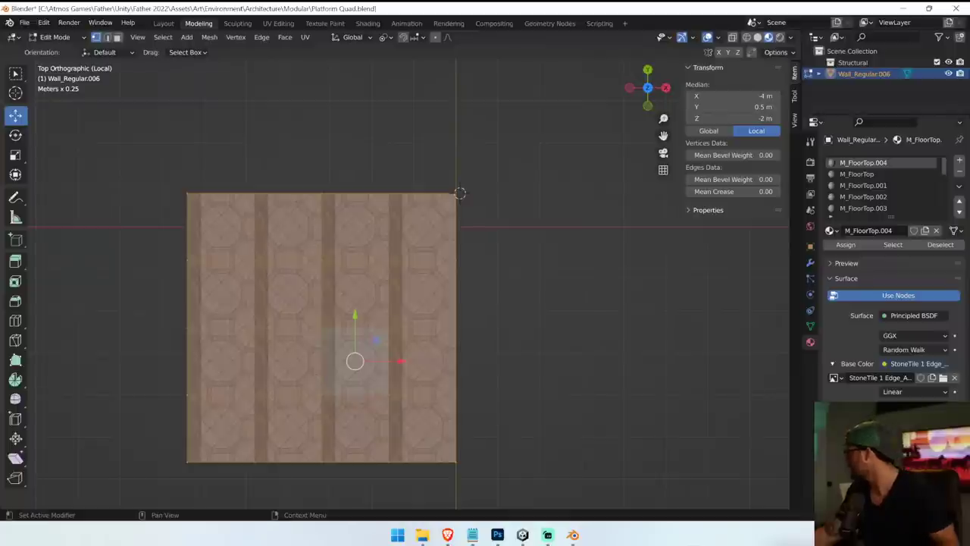
# Try moving and sliding the row of vertices along the floor's upper border, and undo the move.
pyautogui.hotkey('alt', 'a')
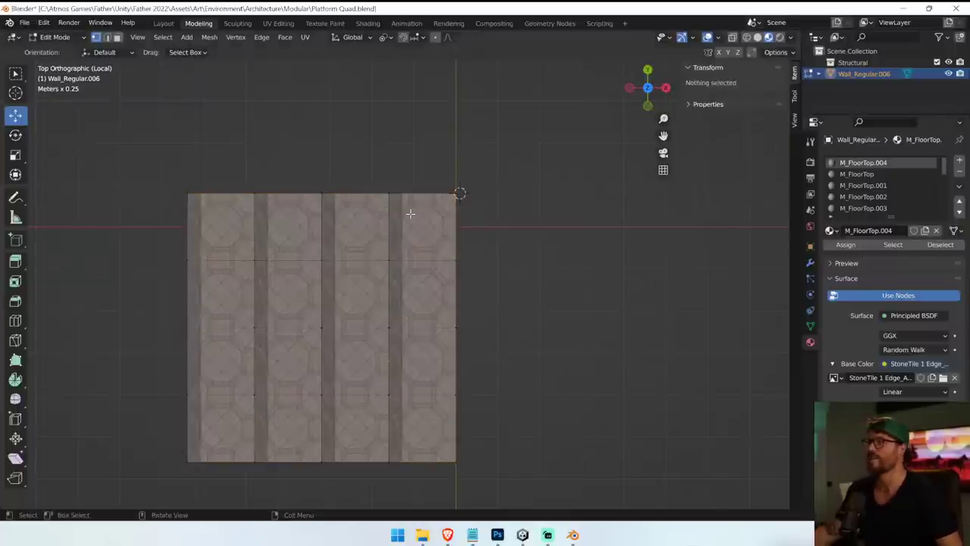
pyautogui.moveTo(150, 167); pyautogui.dragTo(537, 201)
pyautogui.press('g')
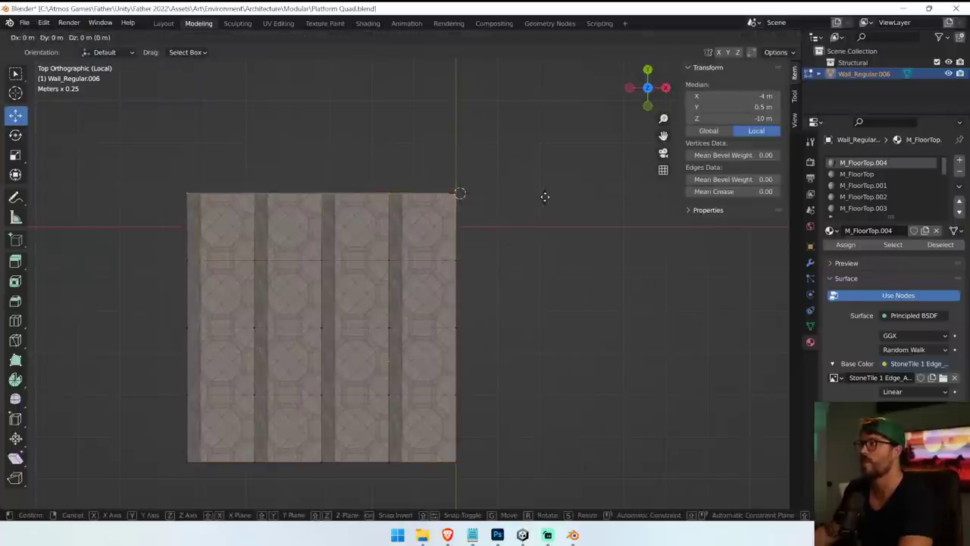
pyautogui.press('g')
pyautogui.press('g')
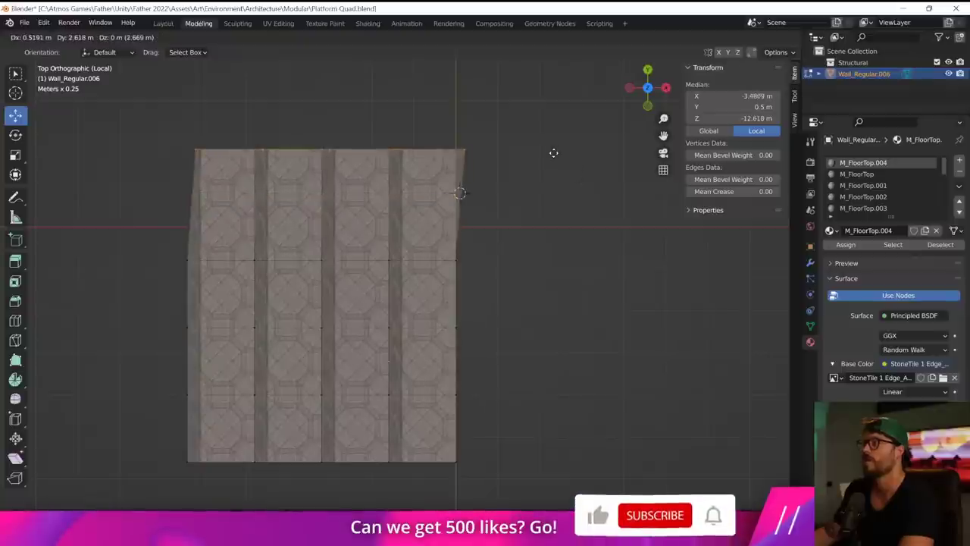
pyautogui.click(553, 153)
pyautogui.hotkey('ctrl', 'z')
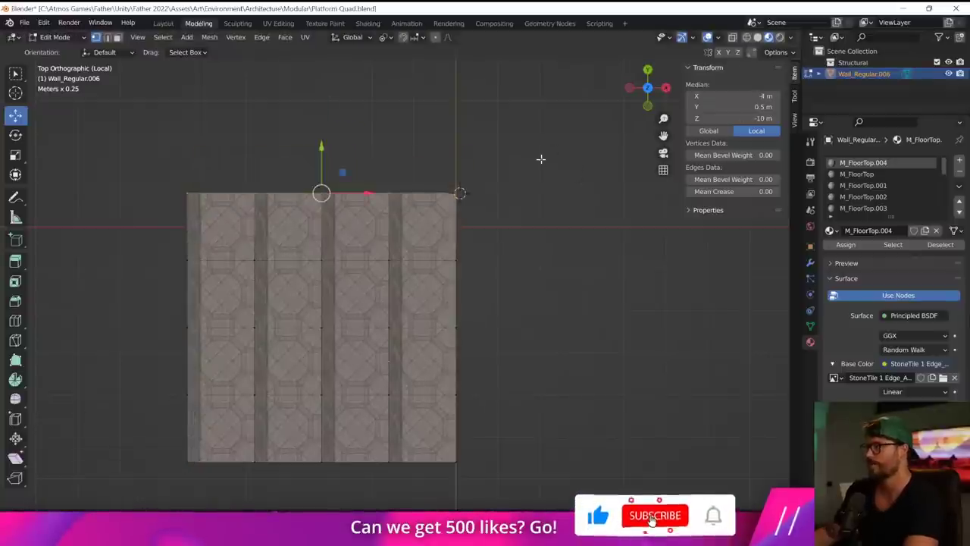
pyautogui.press('g')
pyautogui.press('g')
pyautogui.click(404, 143)
# Switch to edge selection and select the edges along all four sides of the floor's outer border.
pyautogui.click(107, 37)
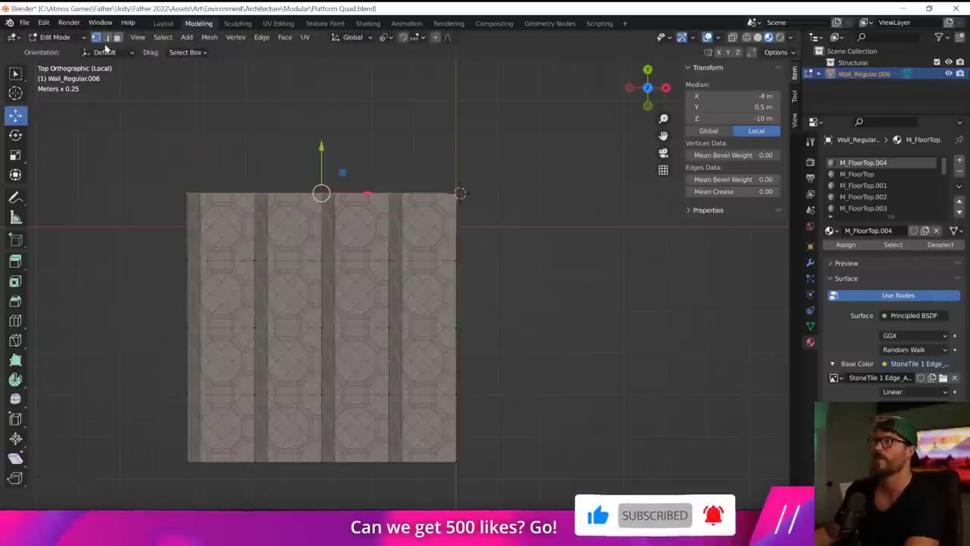
pyautogui.click(262, 160)
pyautogui.click(205, 193)
pyautogui.keyDown('shift'); pyautogui.click(334, 193); pyautogui.keyUp('shift')
pyautogui.click(355, 194)
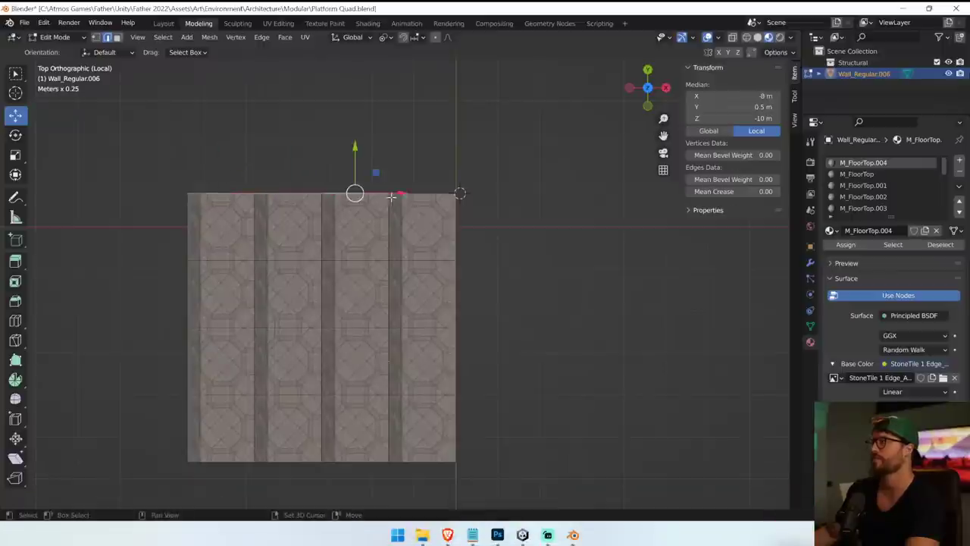
pyautogui.click(422, 194)
pyautogui.keyDown('alt'); pyautogui.keyDown('shift'); pyautogui.click(457, 240); pyautogui.keyUp('shift'); pyautogui.keyUp('alt')
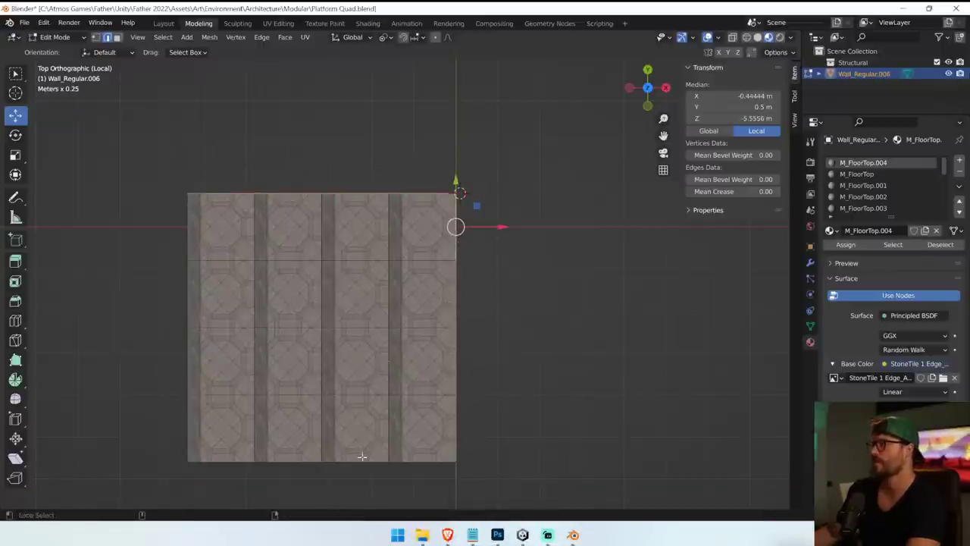
pyautogui.keyDown('alt'); pyautogui.keyDown('shift'); pyautogui.click(392, 460); pyautogui.keyUp('shift'); pyautogui.keyUp('alt')
pyautogui.keyDown('alt'); pyautogui.keyDown('shift'); pyautogui.click(188, 358); pyautogui.keyUp('shift'); pyautogui.keyUp('alt')
# Try an edge slide on the selected border edges of the floor.
pyautogui.press('g')
pyautogui.press('g')
pyautogui.press('g')
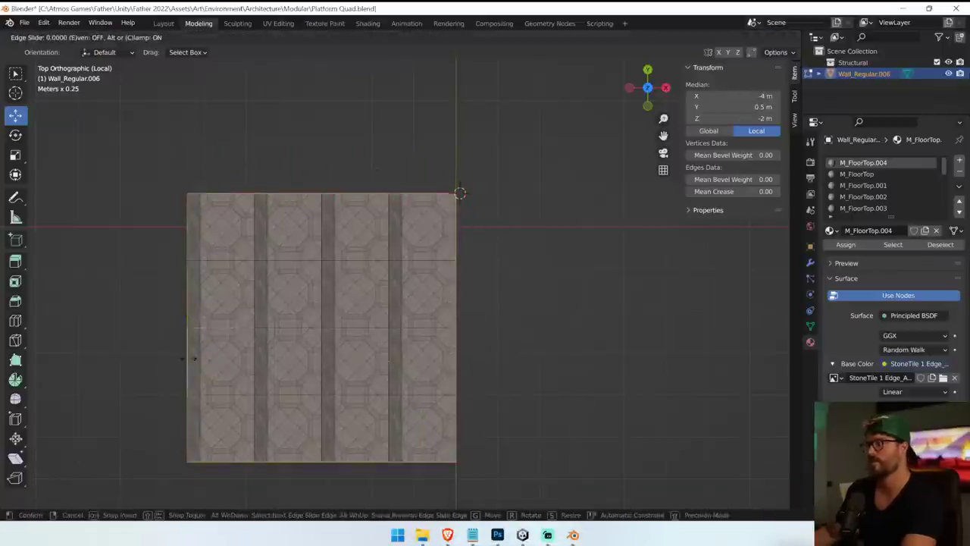
pyautogui.click(179, 340)
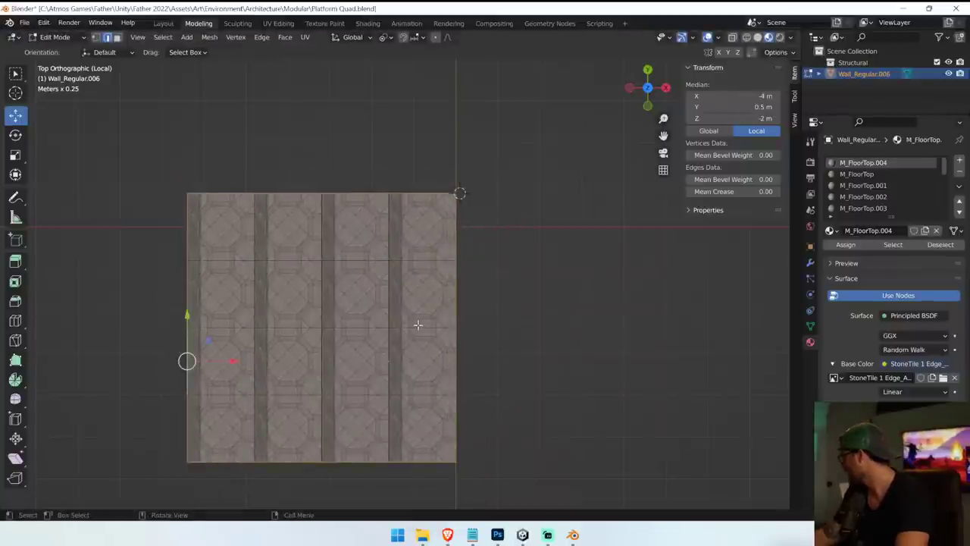
# Return to vertex selection and box-select the nine inner vertices of the floor.
pyautogui.keyDown('alt'); pyautogui.click(288, 260); pyautogui.keyUp('alt')
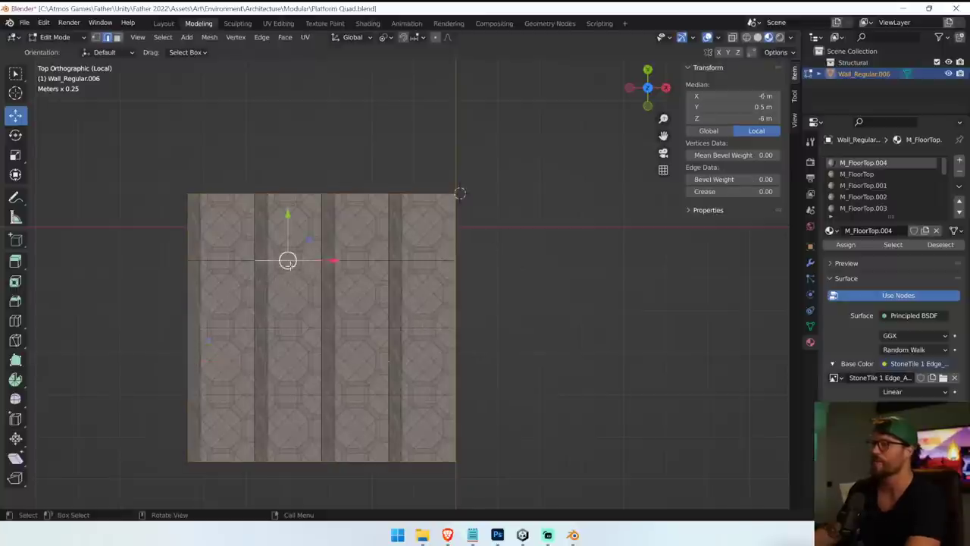
pyautogui.click(96, 37)
pyautogui.moveTo(231, 244); pyautogui.dragTo(431, 419)
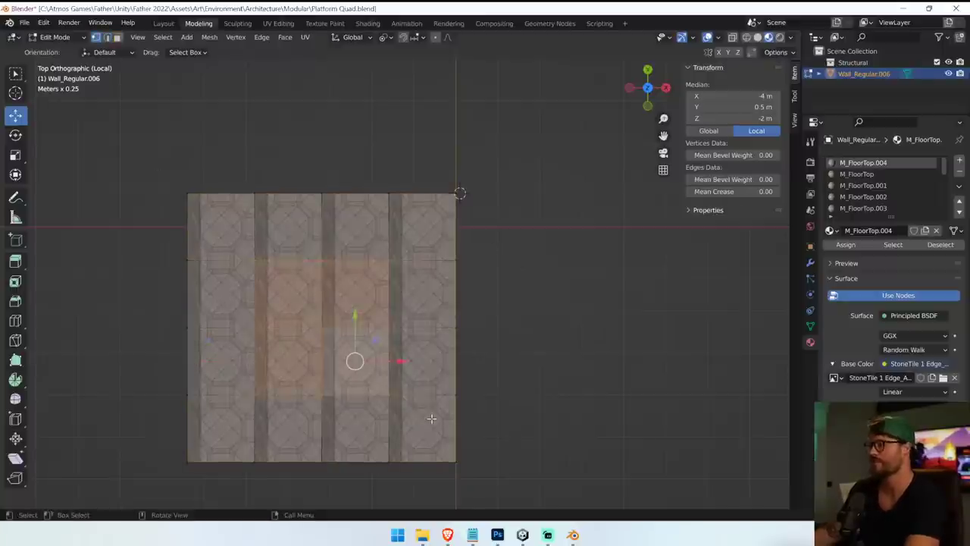
# Try moving the nine inner vertices freely and then about 0.7 m along Y, and undo both moves.
pyautogui.press('g')
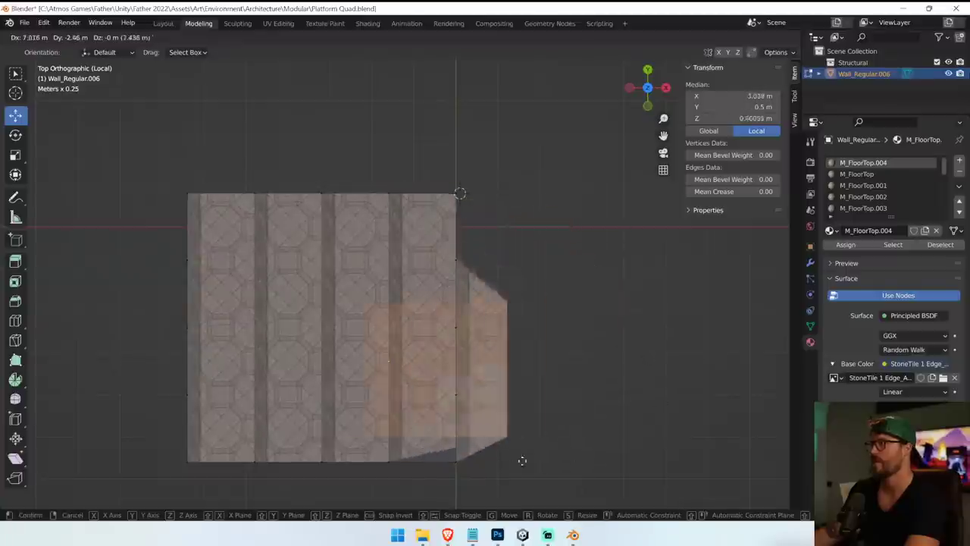
pyautogui.click(443, 463)
pyautogui.moveTo(364, 398); pyautogui.dragTo(498, 357, button='middle')
pyautogui.moveTo(456, 339); pyautogui.dragTo(441, 338)
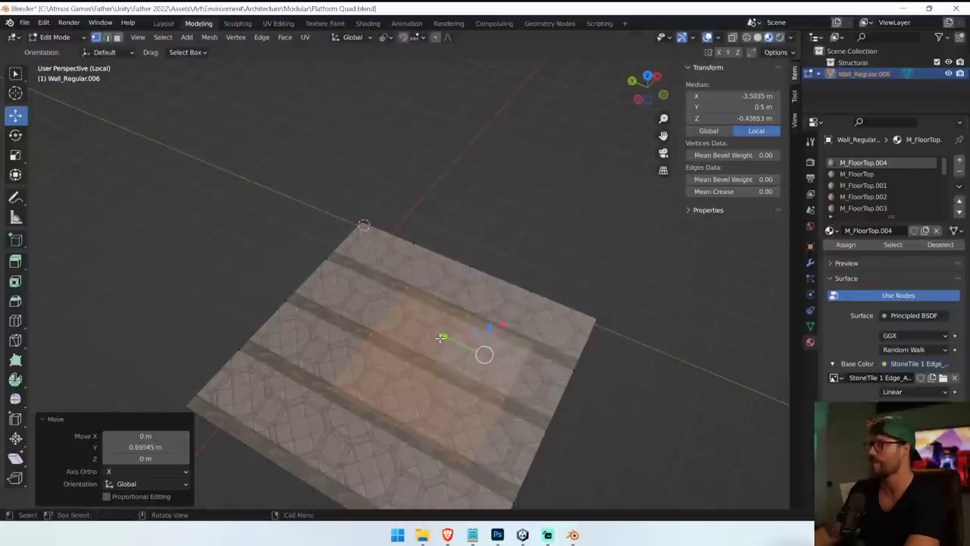
pyautogui.moveTo(494, 260); pyautogui.dragTo(459, 288, button='middle')
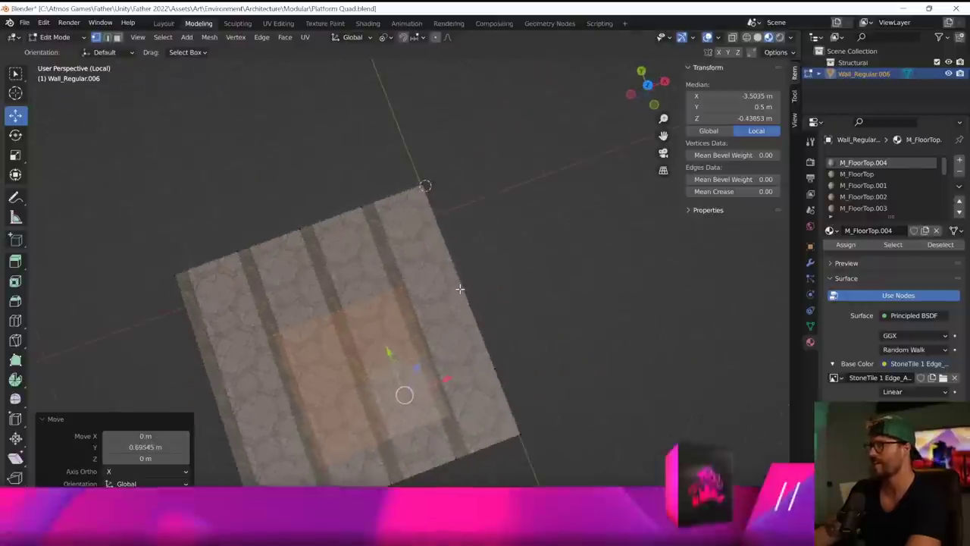
pyautogui.hotkey('ctrl', 'z')
pyautogui.hotkey('ctrl', 'z')
# Try shifting the nine inner vertices and deleting them from the floor, and undo both changes.
pyautogui.press('g')
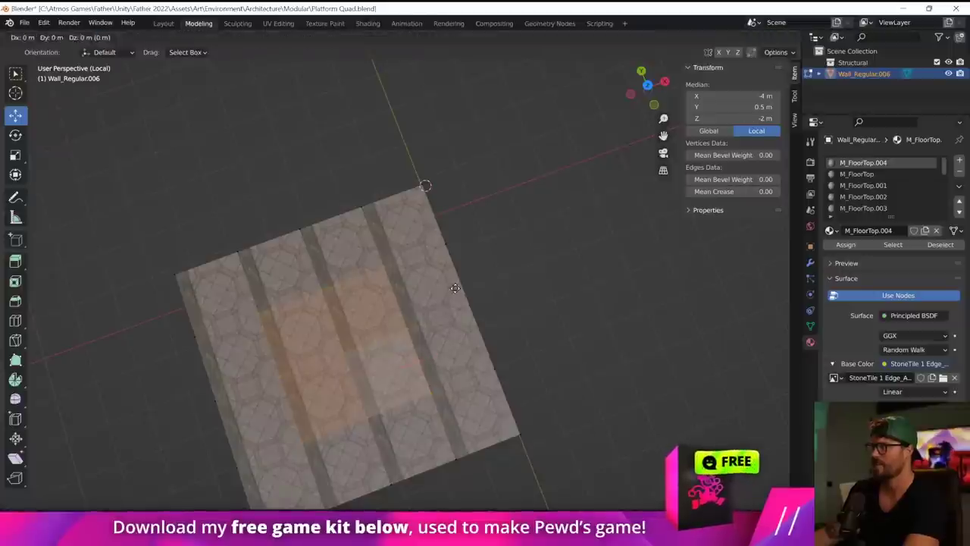
pyautogui.click(424, 297)
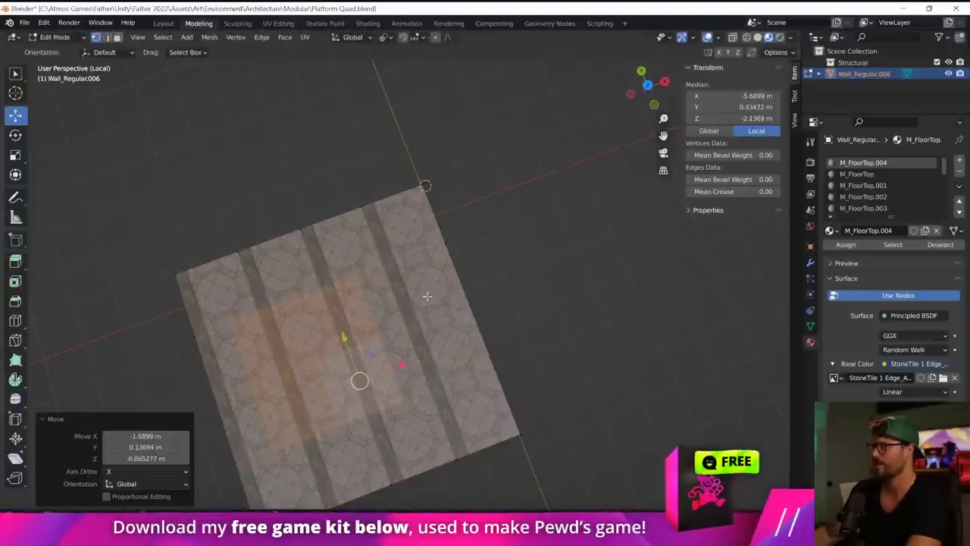
pyautogui.press('x')
pyautogui.click(427, 295)
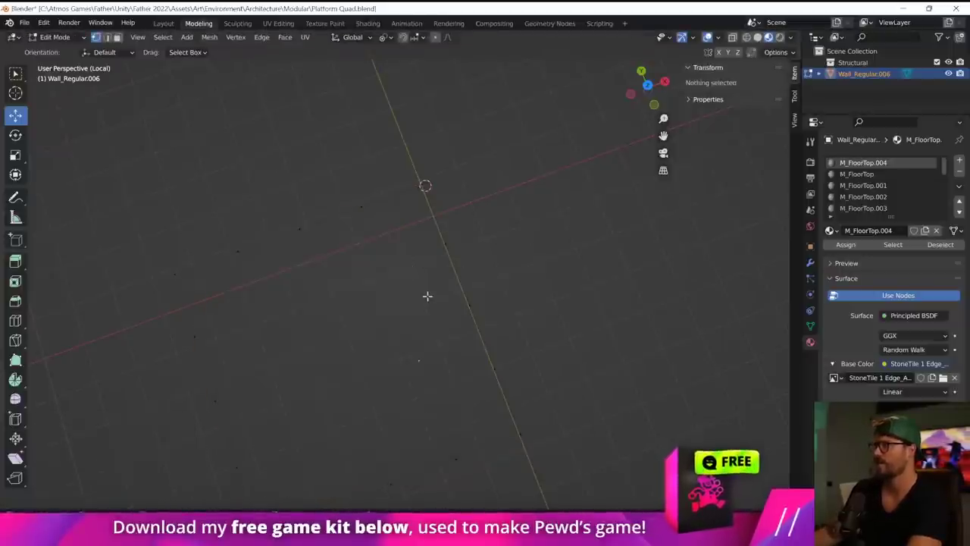
pyautogui.hotkey('ctrl', 'z')
pyautogui.moveTo(427, 295); pyautogui.dragTo(565, 262, button='middle')
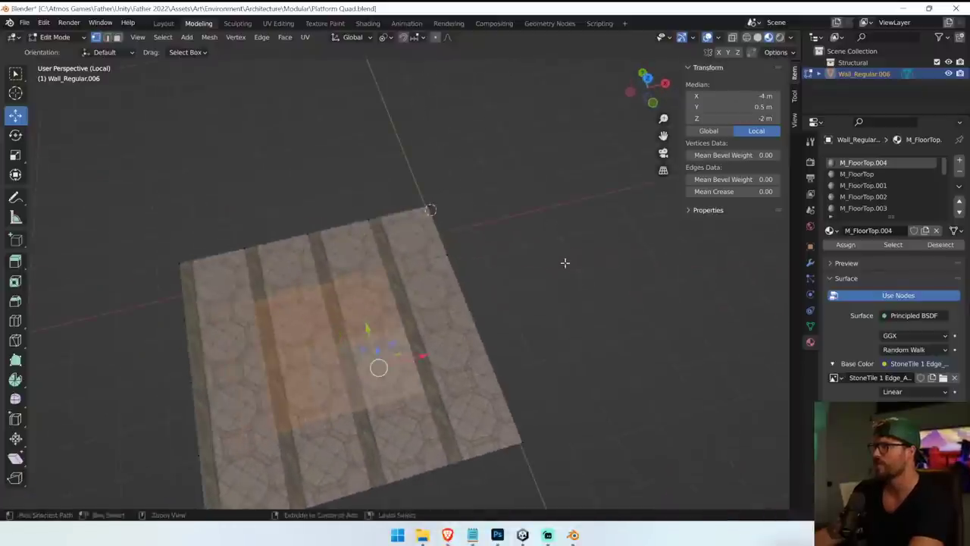
# Try vertex-sliding the nine inner vertices by a factor of about 0.3 and merging them with Collapse, and undo both changes.
pyautogui.press('g')
pyautogui.press('g')
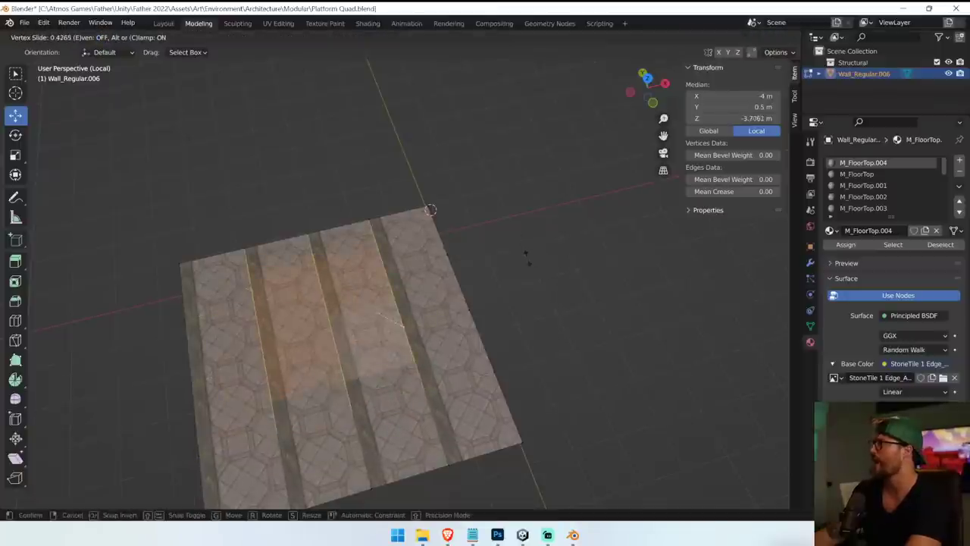
pyautogui.click(530, 262)
pyautogui.press('m')
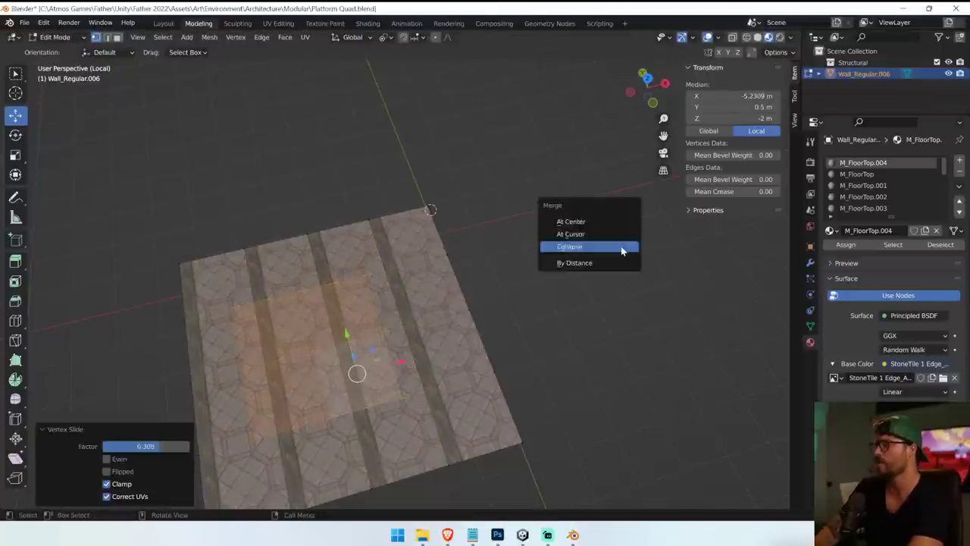
pyautogui.click(622, 248)
pyautogui.hotkey('ctrl', 'z')
pyautogui.press('g')
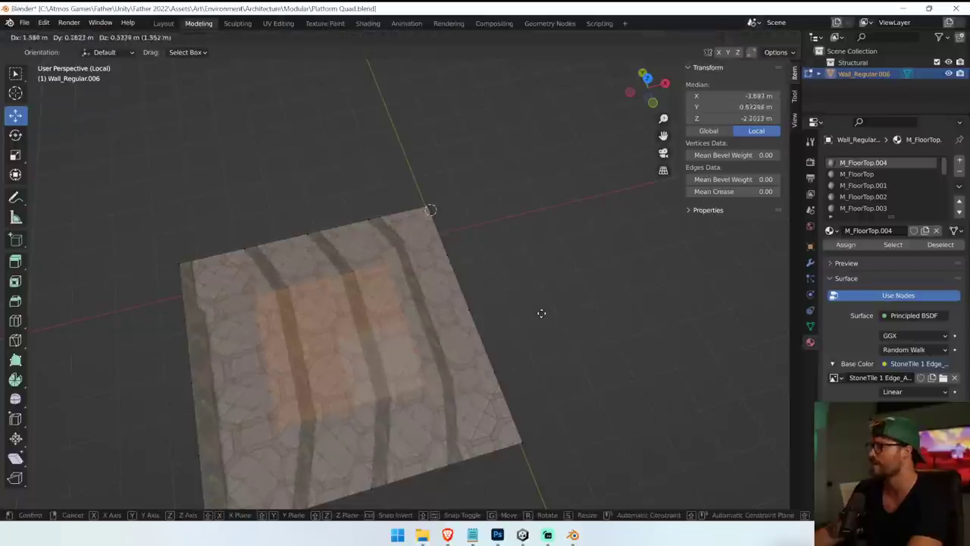
pyautogui.rightClick(539, 314)
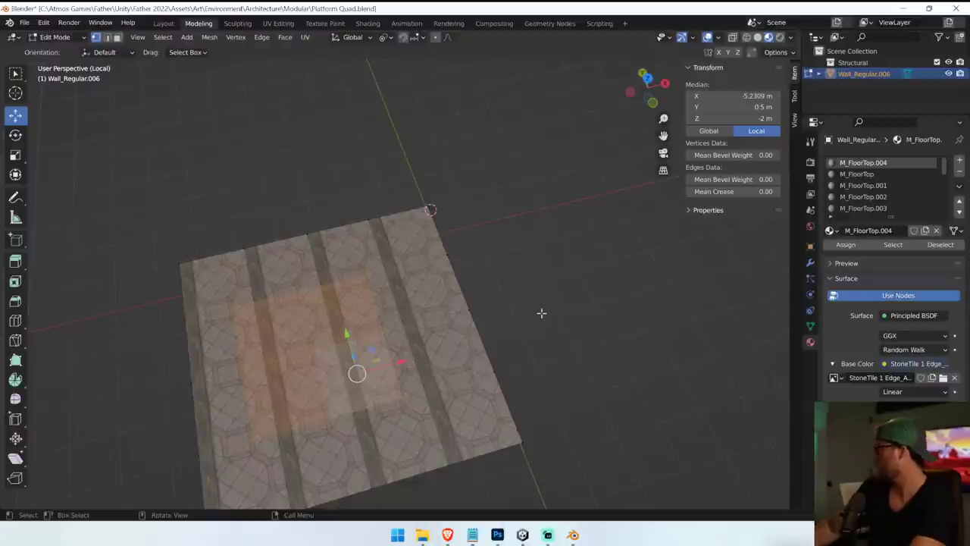
pyautogui.hotkey('ctrl', 'z')
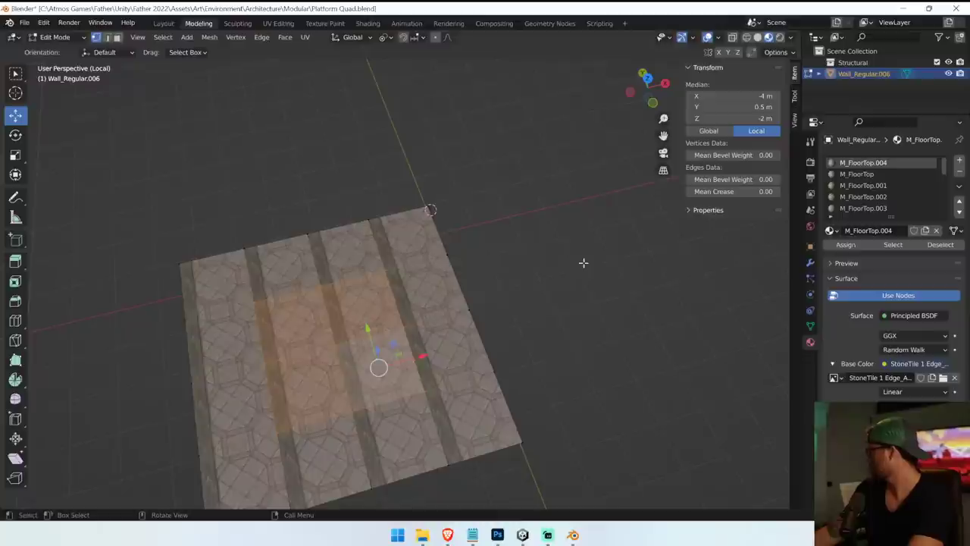
pyautogui.click(212, 37)
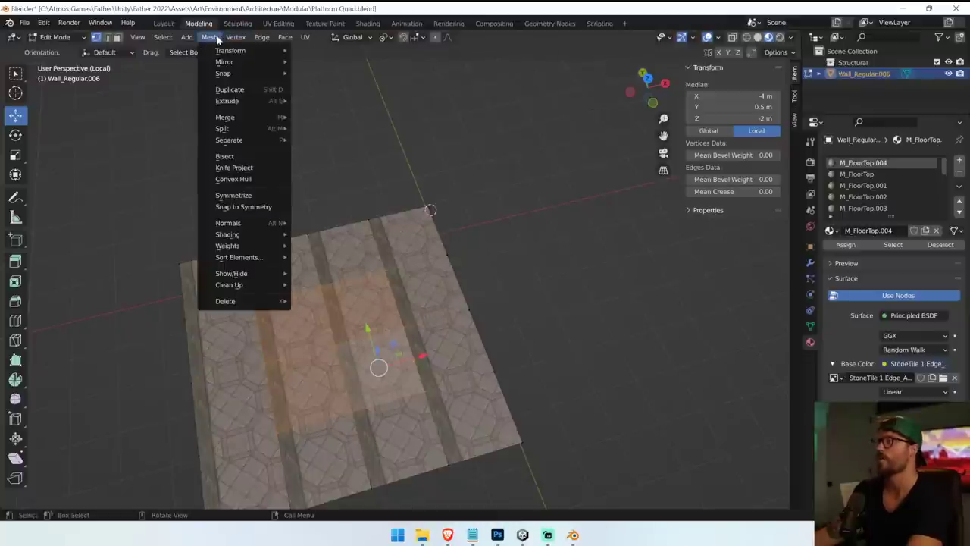
pyautogui.moveTo(253, 123)
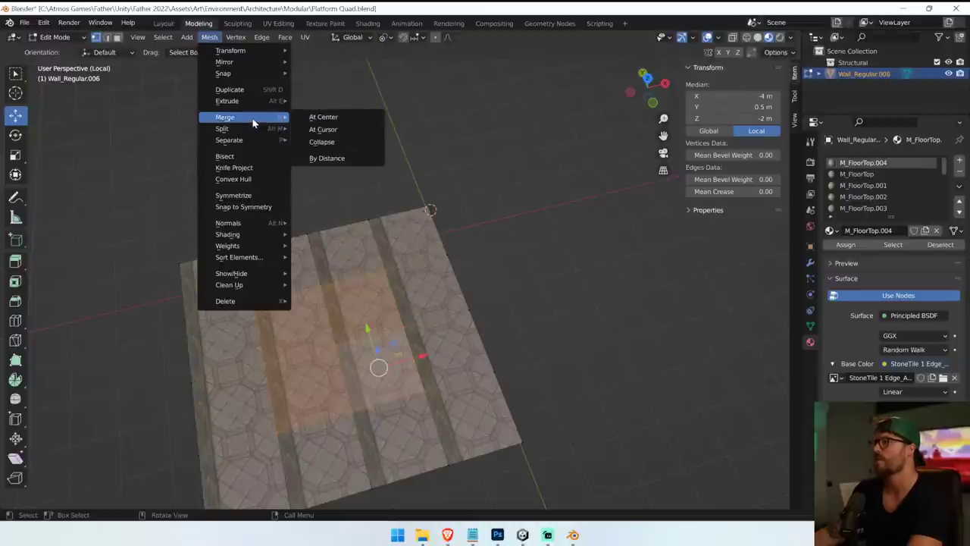
pyautogui.moveTo(250, 249)
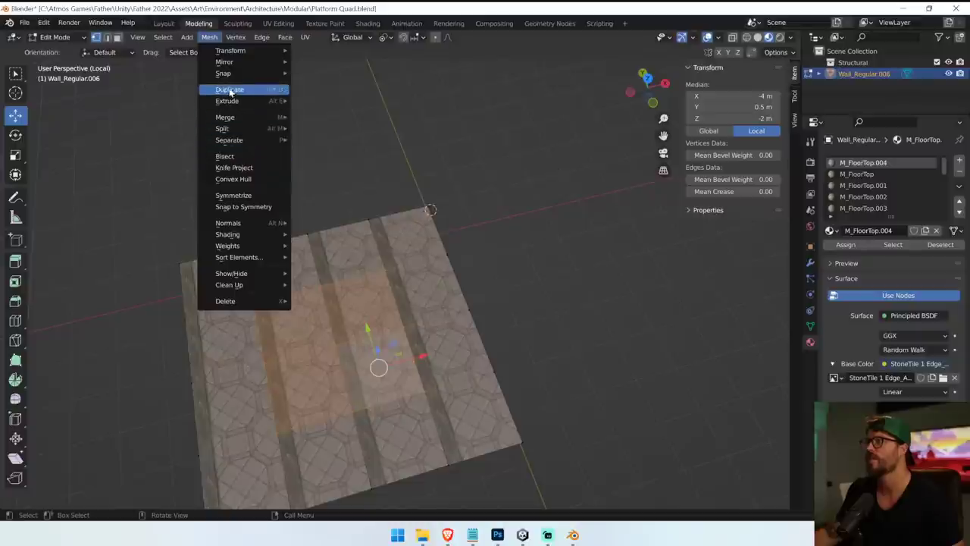
pyautogui.moveTo(238, 59)
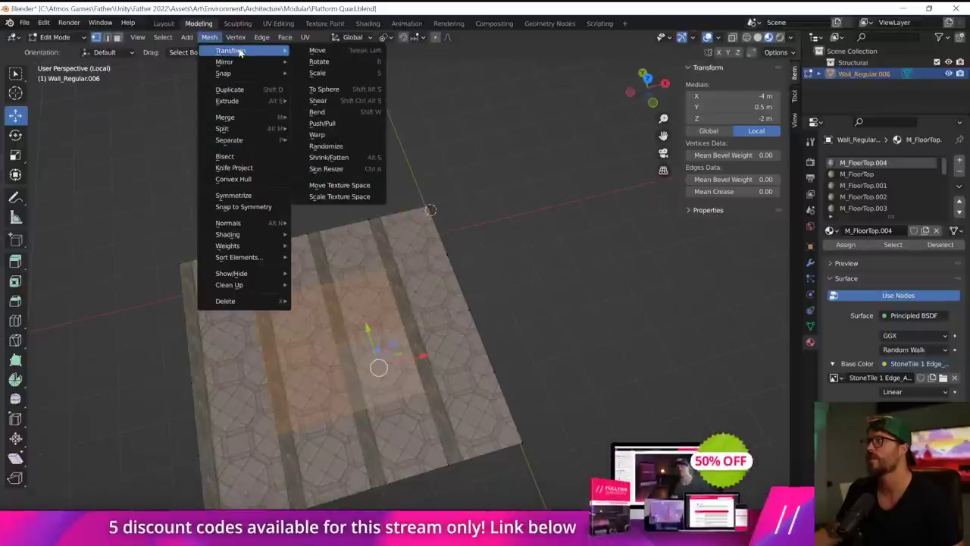
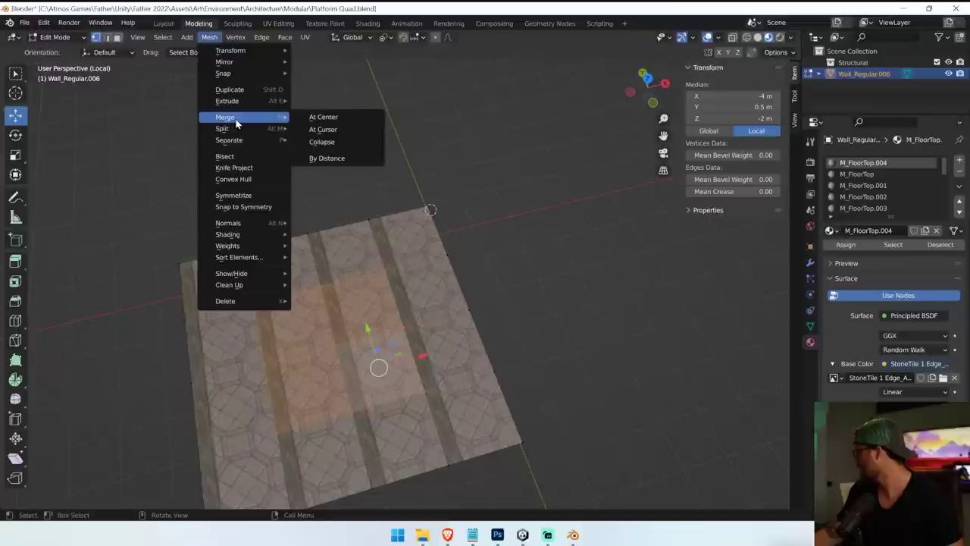
# Select the floor mesh's inner vertices, try Dissolve Vertices on them and undo it.
pyautogui.click(483, 283)
pyautogui.moveTo(235, 284); pyautogui.dragTo(452, 433)
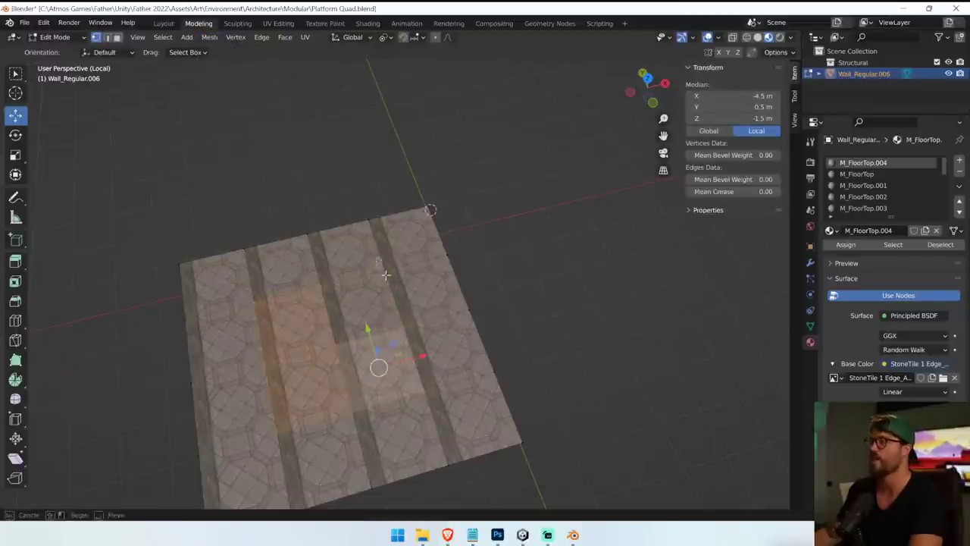
pyautogui.keyDown('shift'); pyautogui.click(379, 274); pyautogui.keyUp('shift')
pyautogui.press('x')
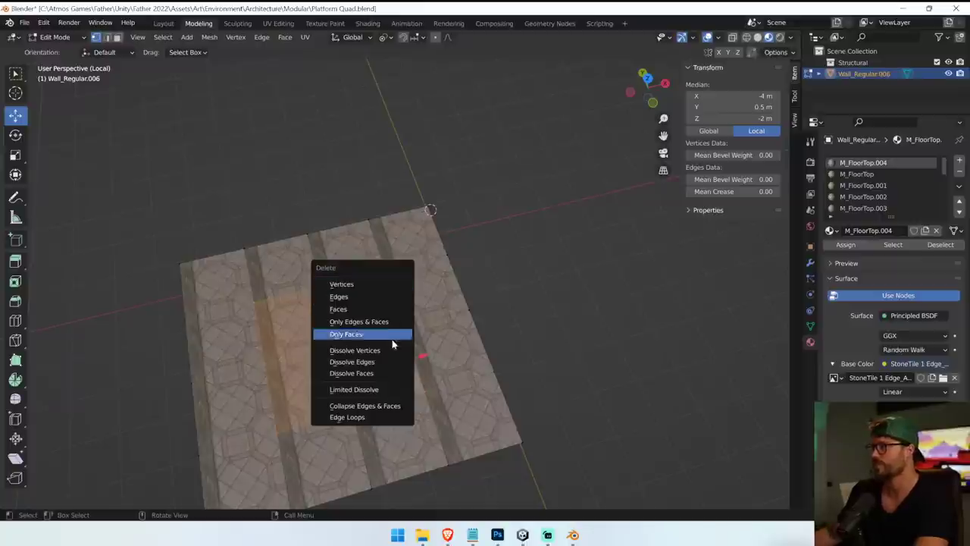
pyautogui.click(389, 350)
pyautogui.hotkey('ctrl', 'z')
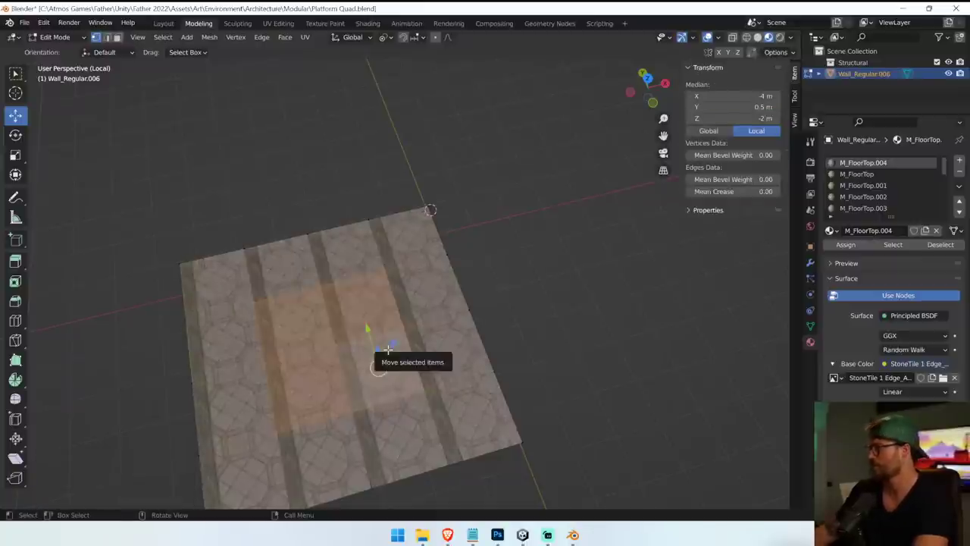
# Try Dissolve Edges and Collapse Edges & Faces on the selected inner vertices, undoing each attempt.
pyautogui.press('x')
pyautogui.click(383, 362)
pyautogui.hotkey('ctrl', 'z')
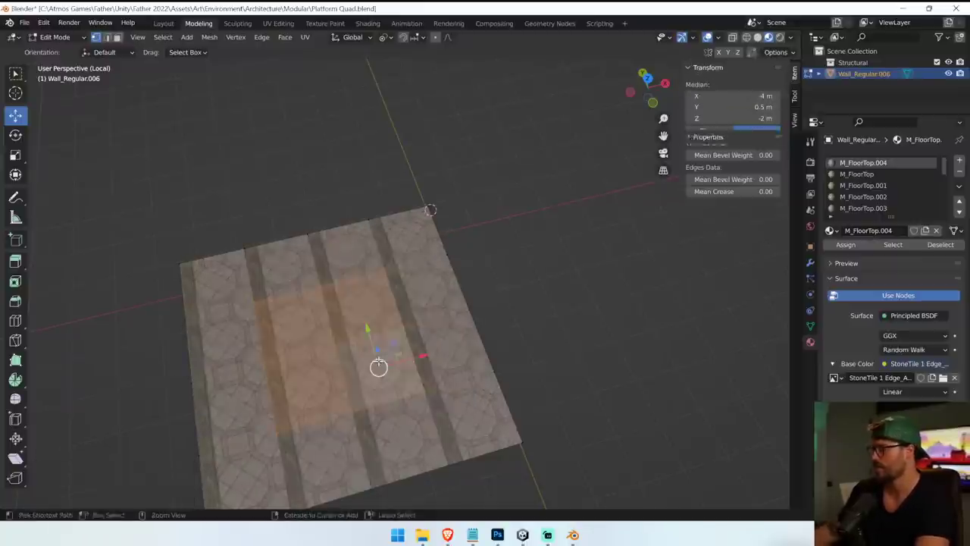
pyautogui.press('x')
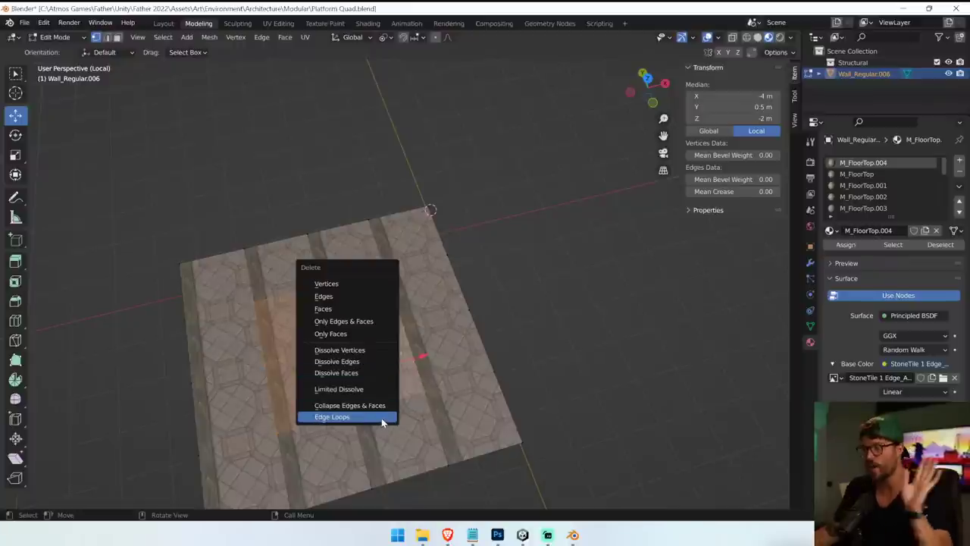
pyautogui.click(381, 405)
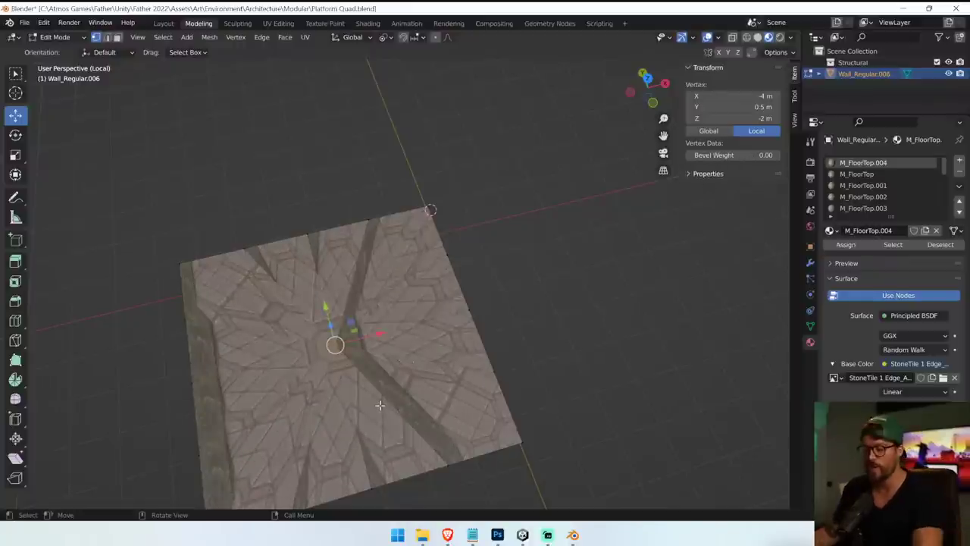
pyautogui.hotkey('ctrl', 'z')
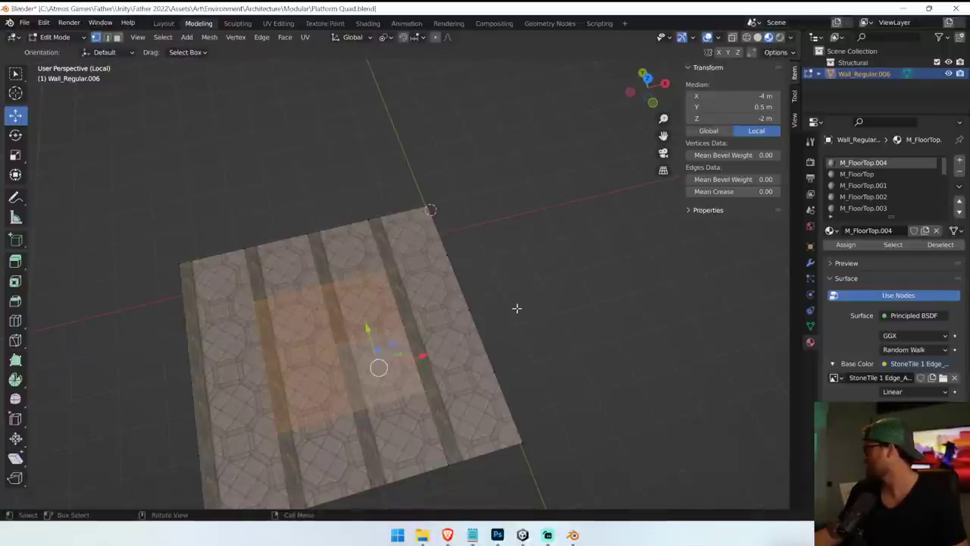
# Select the edges around and between the four central floor tiles, try Dissolve Edges on them and undo it.
pyautogui.click(107, 36)
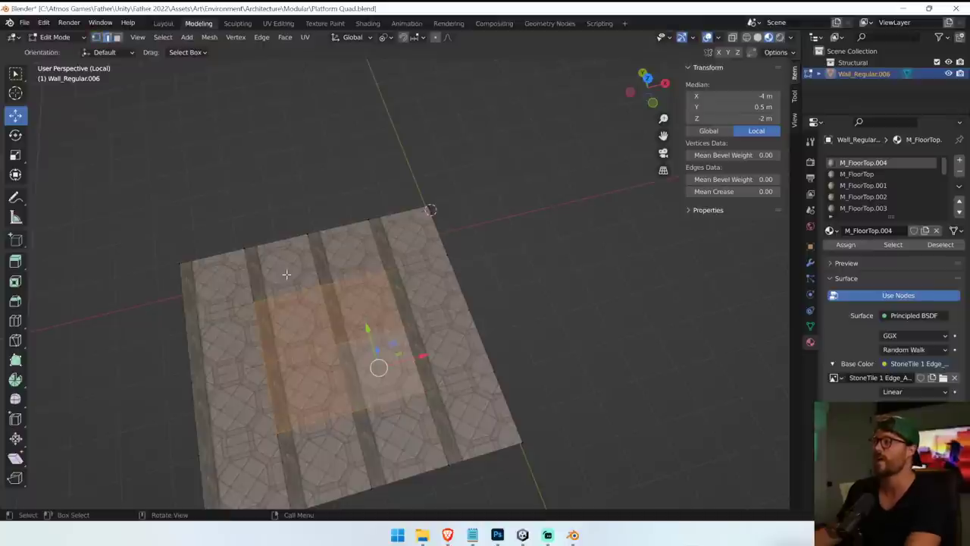
pyautogui.click(558, 266)
pyautogui.keyDown('ctrl'); pyautogui.click(366, 276); pyautogui.keyUp('ctrl')
pyautogui.keyDown('ctrl'); pyautogui.click(291, 294); pyautogui.keyUp('ctrl')
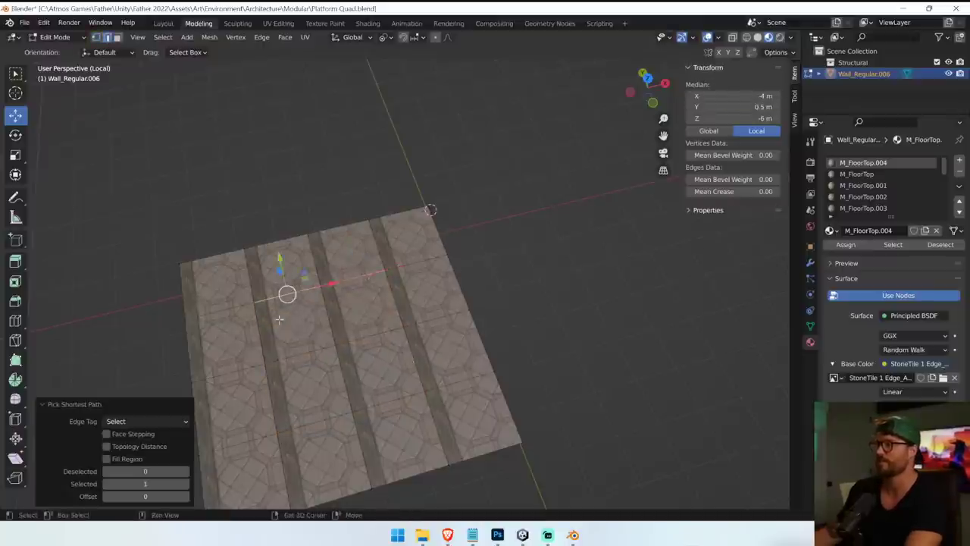
pyautogui.keyDown('shift'); pyautogui.click(260, 334); pyautogui.keyUp('shift')
pyautogui.keyDown('shift'); pyautogui.click(299, 354); pyautogui.keyUp('shift')
pyautogui.keyDown('shift'); pyautogui.click(330, 322); pyautogui.keyUp('shift')
pyautogui.keyDown('shift'); pyautogui.click(394, 306); pyautogui.keyUp('shift')
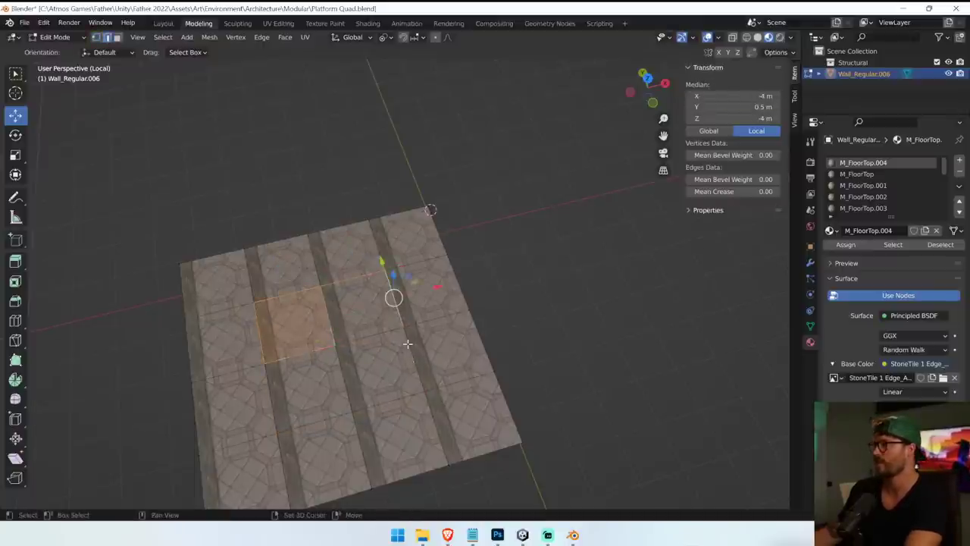
pyautogui.keyDown('shift'); pyautogui.click(408, 347); pyautogui.keyUp('shift')
pyautogui.keyDown('shift'); pyautogui.click(357, 374); pyautogui.keyUp('shift')
pyautogui.keyDown('shift'); pyautogui.click(371, 336); pyautogui.keyUp('shift')
pyautogui.keyDown('shift'); pyautogui.click(392, 406); pyautogui.keyUp('shift')
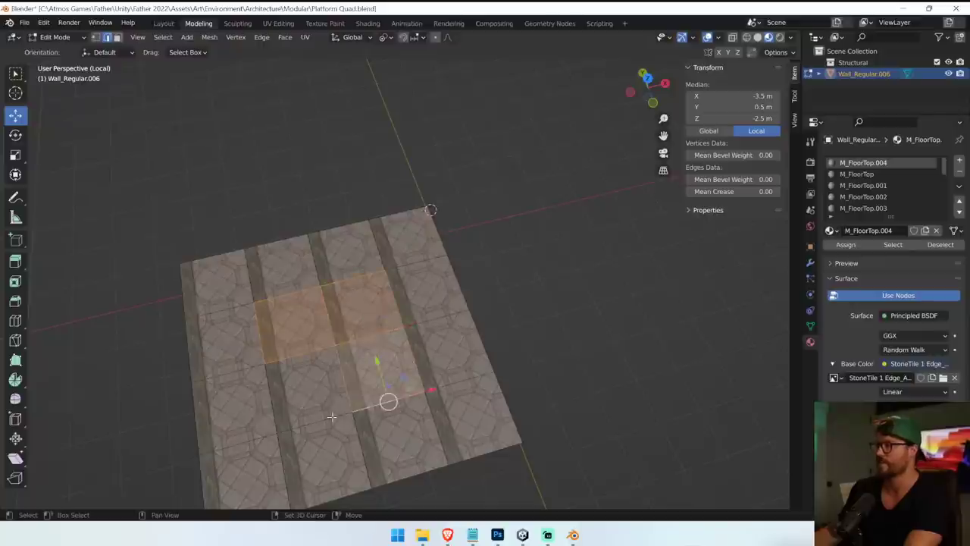
pyautogui.keyDown('shift'); pyautogui.click(311, 423); pyautogui.keyUp('shift')
pyautogui.keyDown('shift'); pyautogui.click(267, 405); pyautogui.keyUp('shift')
pyautogui.click(210, 37)
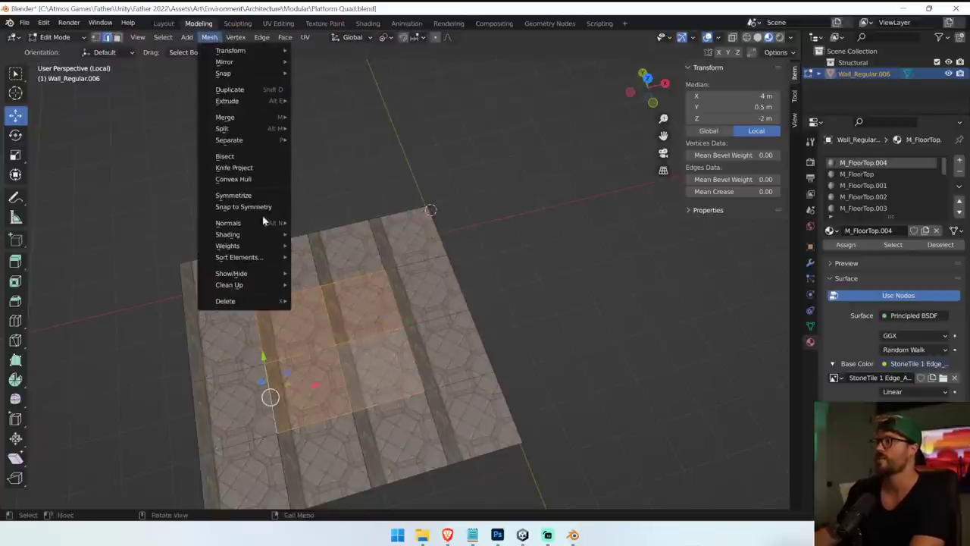
pyautogui.moveTo(263, 285)
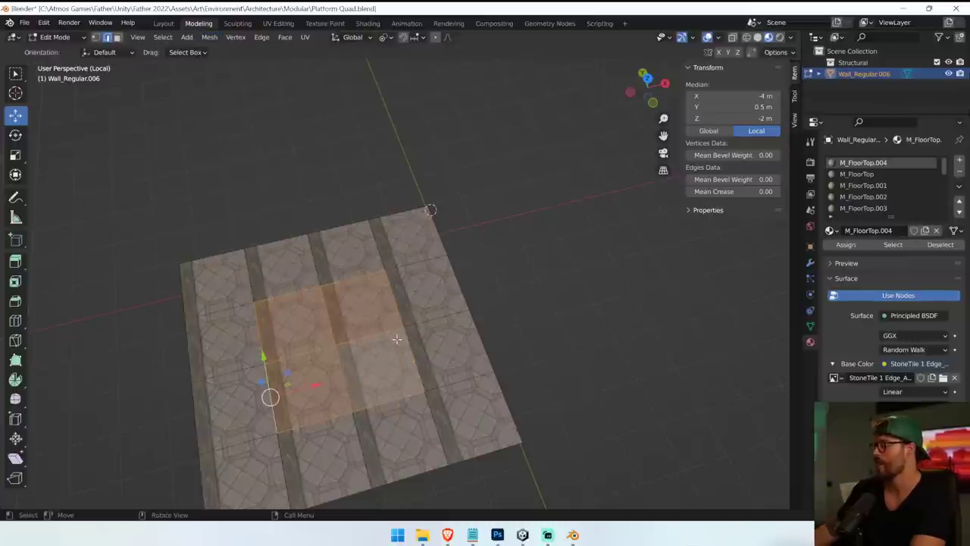
pyautogui.press('x')
pyautogui.click(389, 294)
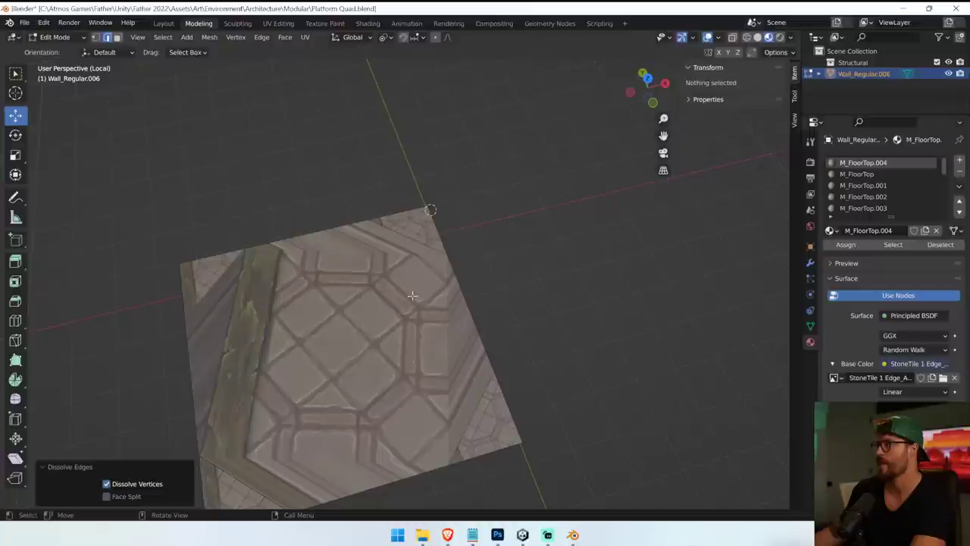
pyautogui.hotkey('ctrl', 'z')
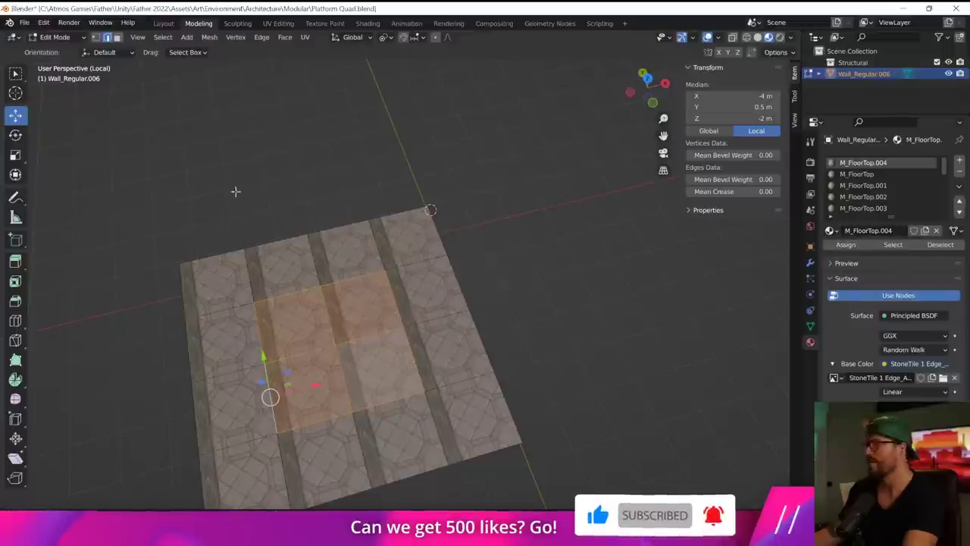
# Select the four central tile faces in face mode, try merging them into a single face and undo it.
pyautogui.click(117, 38)
pyautogui.click(293, 323)
pyautogui.keyDown('ctrl'); pyautogui.click(375, 380); pyautogui.keyUp('ctrl')
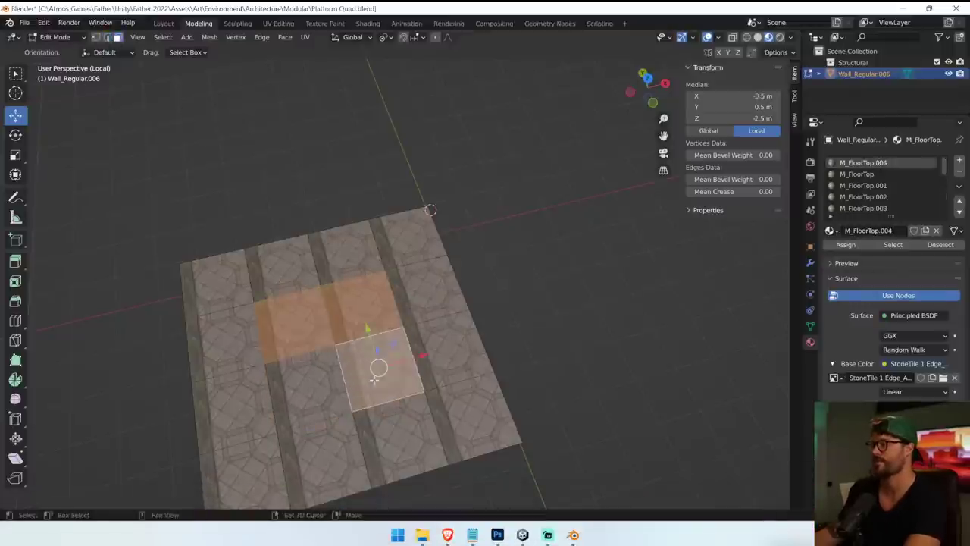
pyautogui.keyDown('shift'); pyautogui.click(307, 390); pyautogui.keyUp('shift')
pyautogui.press('f')
pyautogui.hotkey('ctrl', 'z')
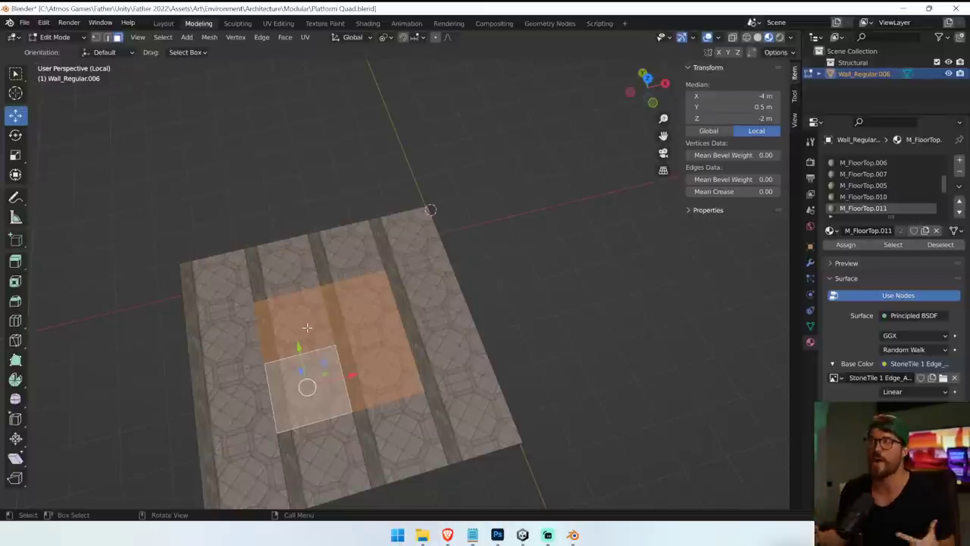
# Try deleting the vertices of the four selected central tile faces and undo the deletion.
pyautogui.moveTo(307, 327); pyautogui.dragTo(437, 269, button='middle')
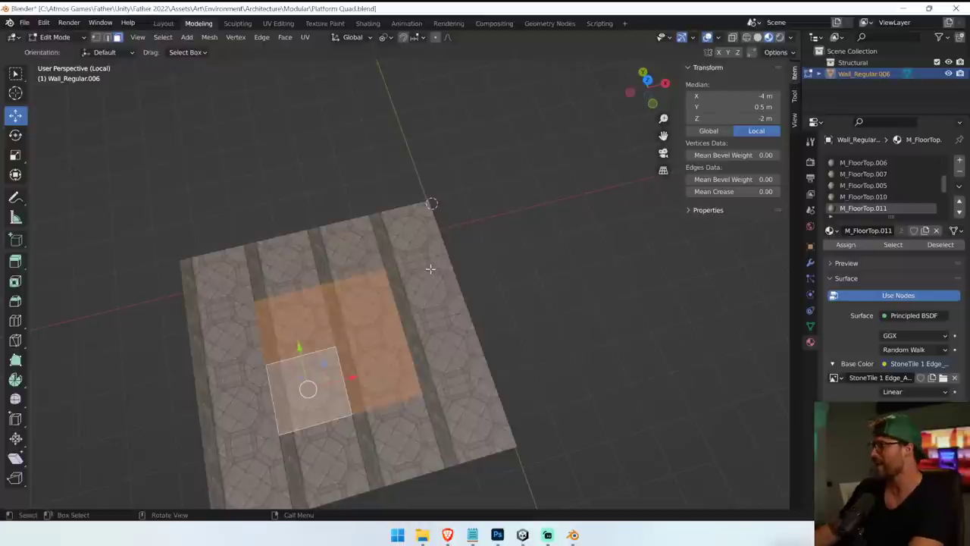
pyautogui.press('x')
pyautogui.click(396, 193)
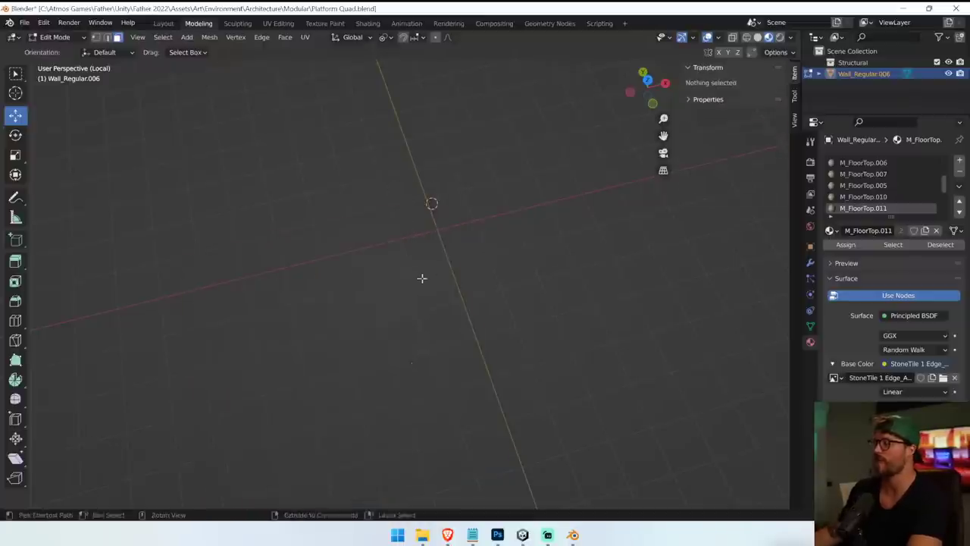
pyautogui.hotkey('ctrl', 'z')
# Try reselecting the central tiles by faces, then by their vertices and edges, and clear the selection.
pyautogui.keyDown('shift'); pyautogui.click(242, 285); pyautogui.keyUp('shift')
pyautogui.click(368, 253)
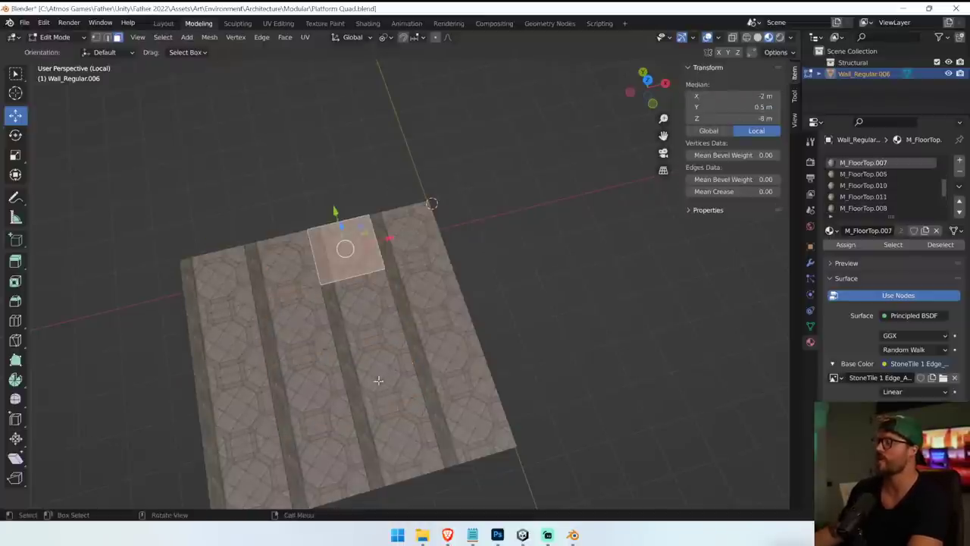
pyautogui.click(291, 328)
pyautogui.keyDown('shift'); pyautogui.click(364, 303); pyautogui.keyUp('shift')
pyautogui.keyDown('shift'); pyautogui.click(304, 390); pyautogui.keyUp('shift')
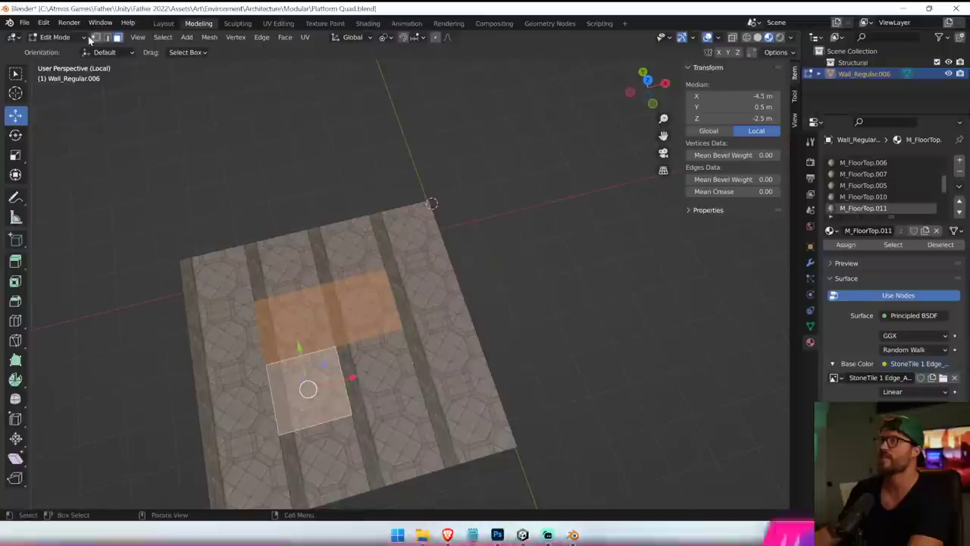
pyautogui.click(248, 164)
pyautogui.moveTo(230, 283); pyautogui.dragTo(448, 439)
pyautogui.keyDown('shift'); pyautogui.click(394, 288); pyautogui.keyUp('shift')
pyautogui.keyDown('shift'); pyautogui.click(263, 318); pyautogui.keyUp('shift')
pyautogui.keyDown('shift'); pyautogui.click(302, 288); pyautogui.keyUp('shift')
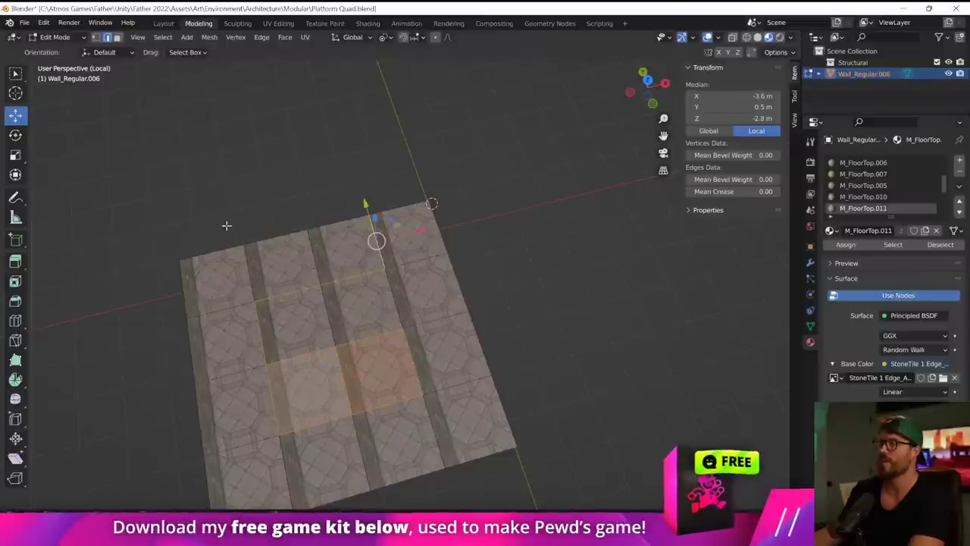
pyautogui.hotkey('alt', 'a')
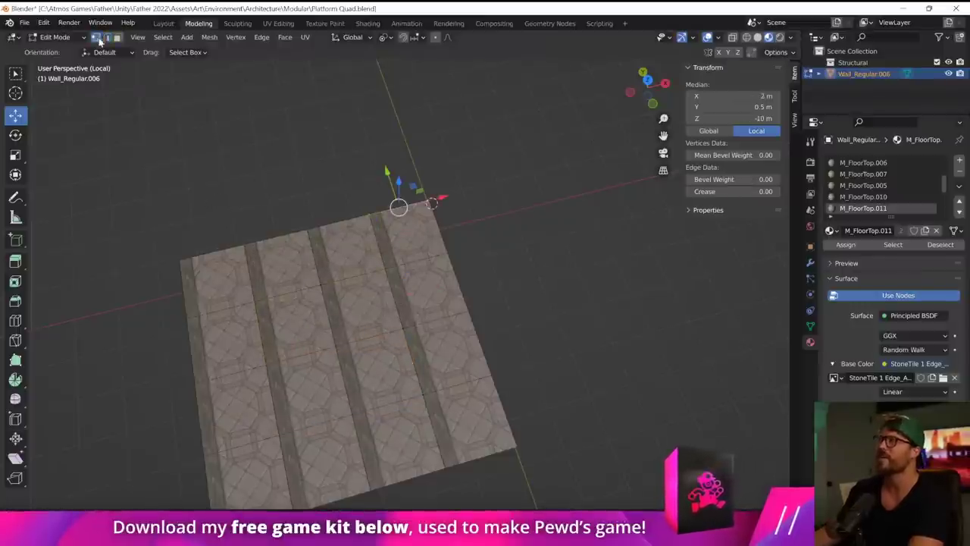
pyautogui.moveTo(550, 256); pyautogui.dragTo(517, 288, button='middle')
pyautogui.scroll(2, 216, 233)
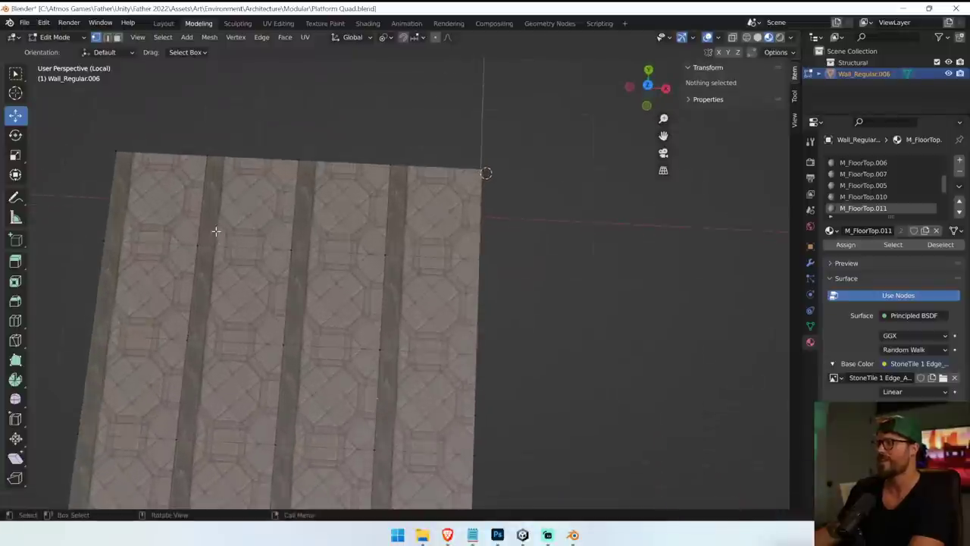
pyautogui.scroll(-3, 216, 233)
pyautogui.press('a')
pyautogui.scroll(1, 218, 231)
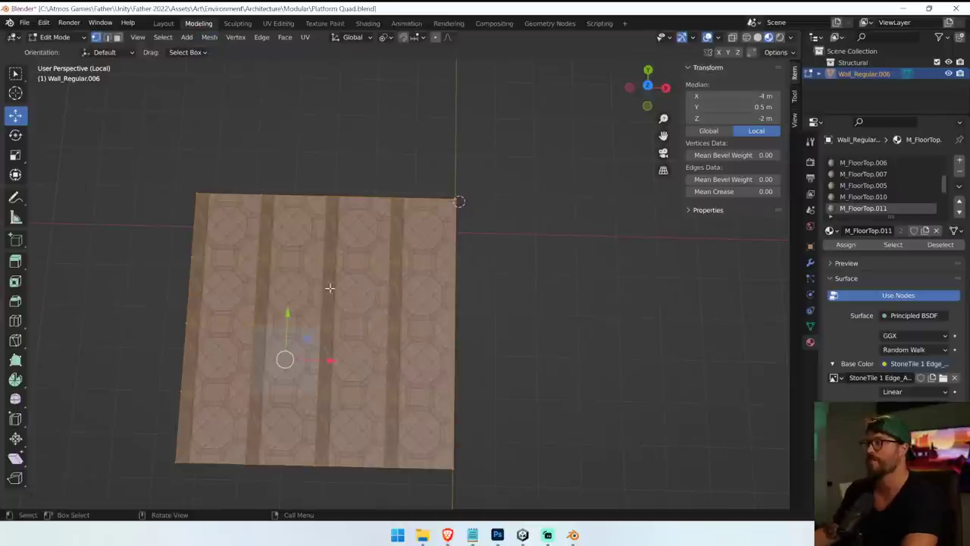
pyautogui.hotkey('ctrl', 'z')
pyautogui.moveTo(405, 302); pyautogui.dragTo(417, 303, button='middle')
pyautogui.moveTo(400, 265); pyautogui.dragTo(371, 190, button='middle')
pyautogui.hotkey('ctrl', 'shift', 'z')
pyautogui.hotkey('alt', 'a')
pyautogui.moveTo(425, 254); pyautogui.dragTo(441, 316, button='middle')
pyautogui.press('a')
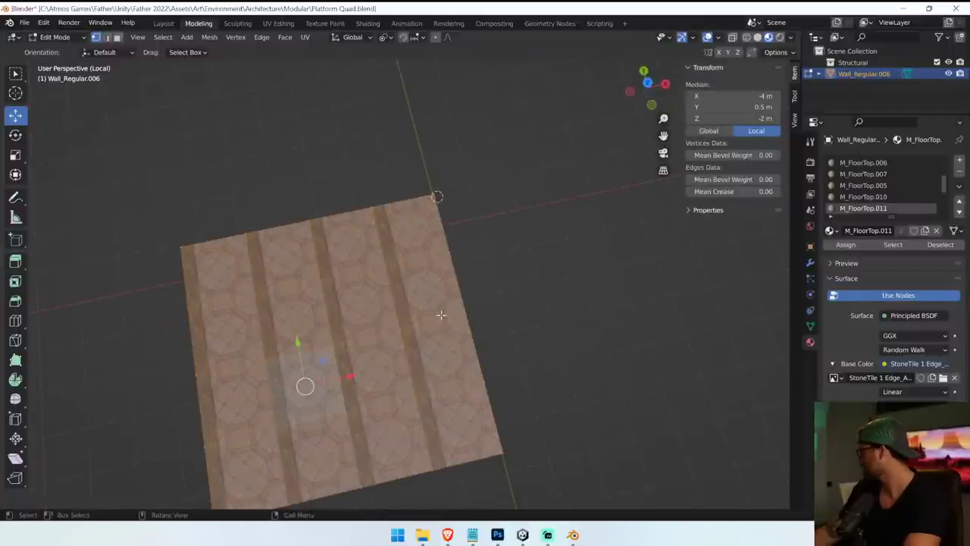
pyautogui.hotkey('alt', 'a')
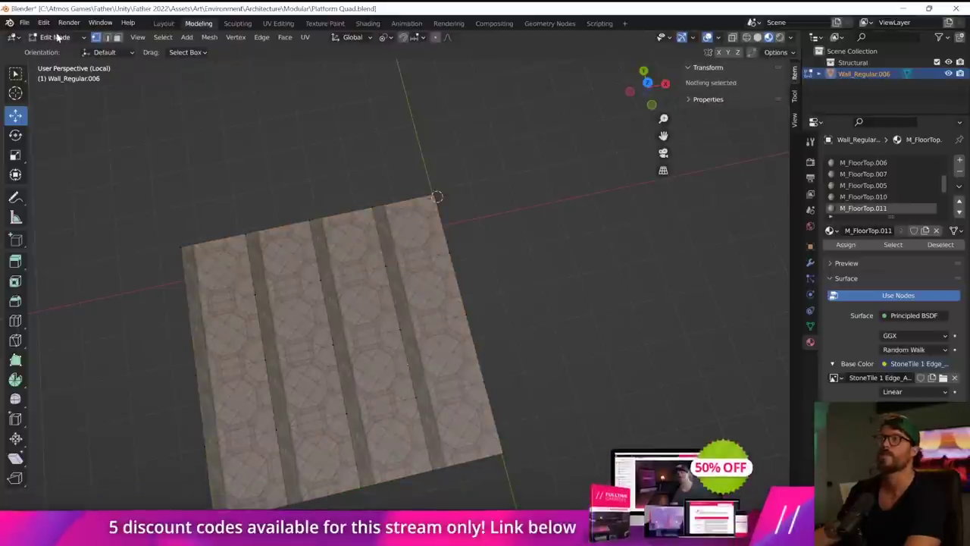
# Switch the floor to Object Mode and browse the mesh primitives that can be added.
pyautogui.click(55, 37)
pyautogui.click(62, 51)
pyautogui.click(151, 38)
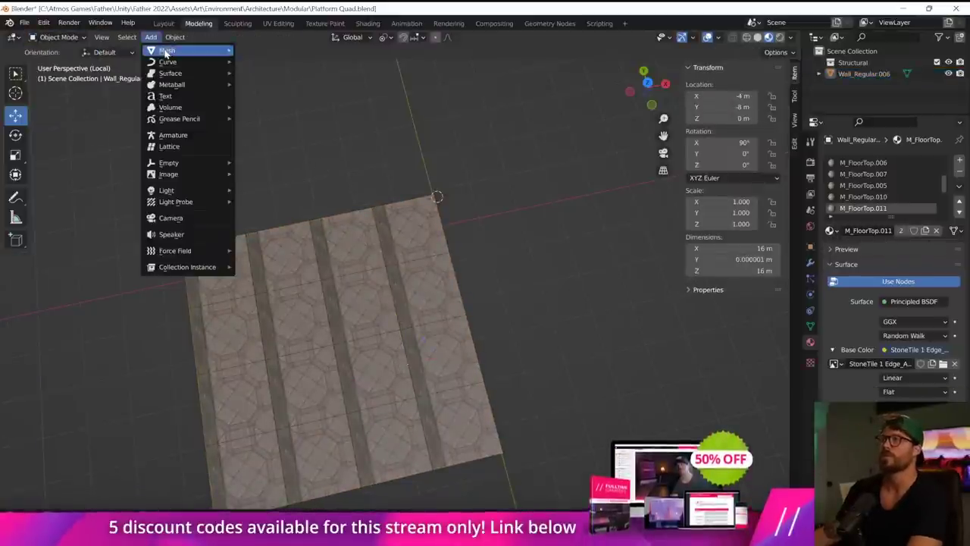
pyautogui.moveTo(180, 53)
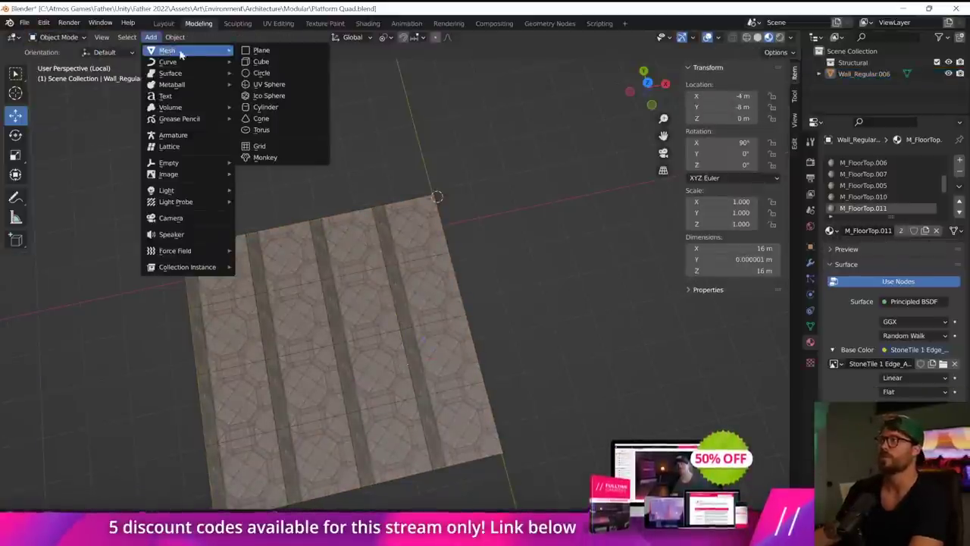
pyautogui.click(259, 258)
pyautogui.moveTo(203, 259); pyautogui.dragTo(535, 320, button='middle')
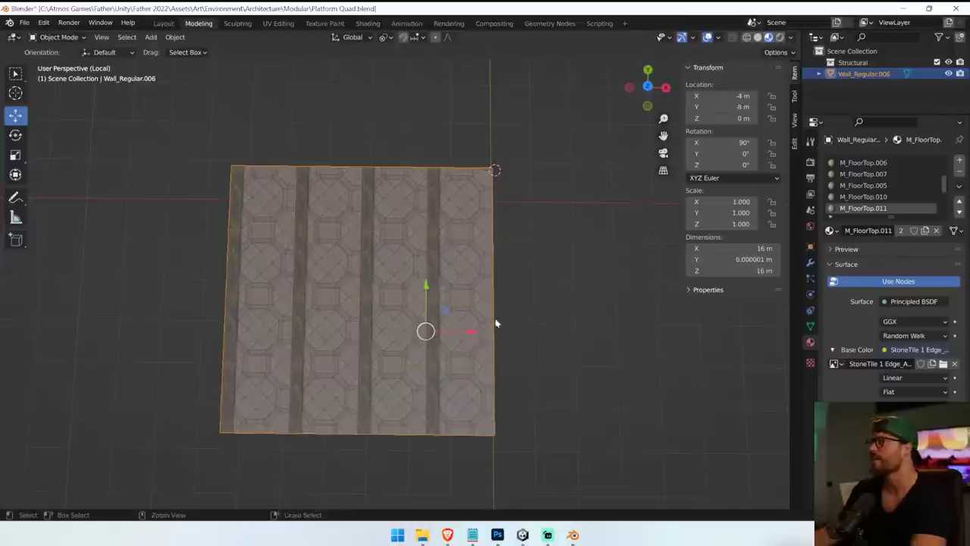
# Return the floor mesh to Edit Mode and undo the most recent selection changes.
pyautogui.press('Tab')
pyautogui.hotkey('ctrl', 'z')
pyautogui.hotkey('ctrl', 'z')
pyautogui.hotkey('ctrl', 'z')
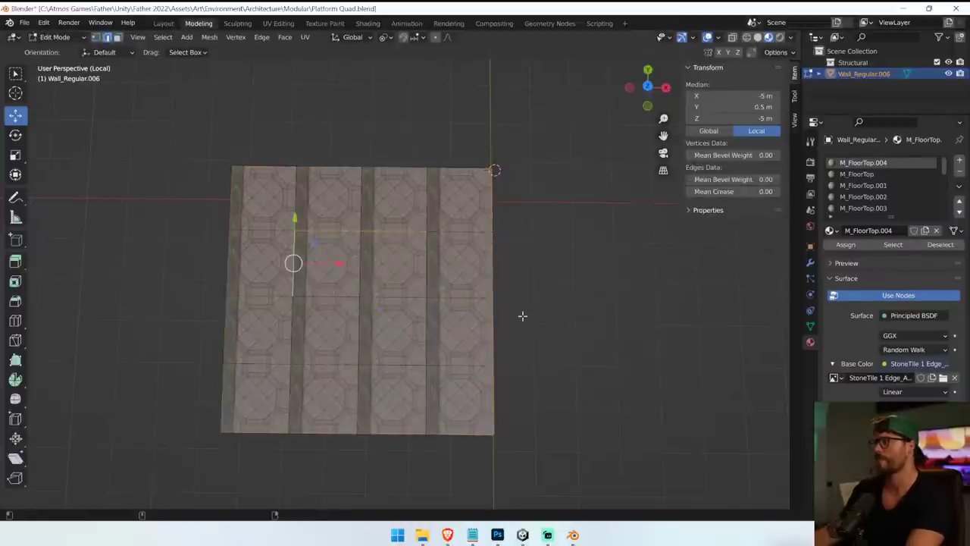
# Close the edited floor file without saving and reopen Platform Quad in Blender from the Unity project.
pyautogui.click(956, 10)
pyautogui.click(497, 291)
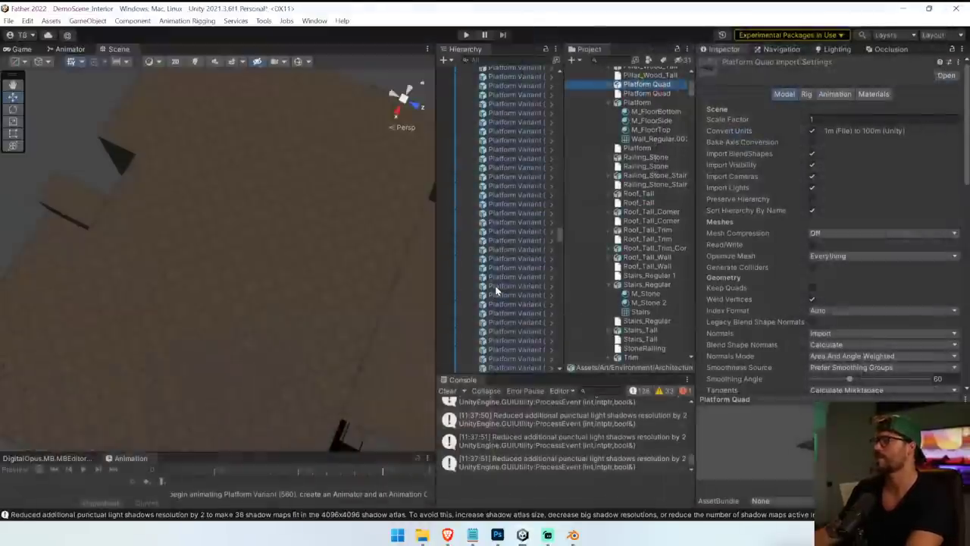
pyautogui.doubleClick(648, 85)
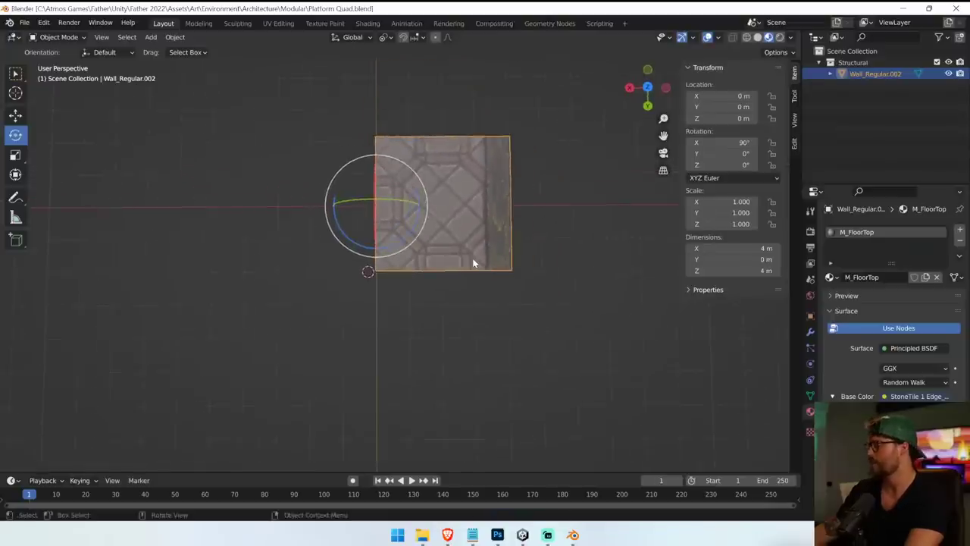
# Switch the viewport to orthographic projection and view the single floor tile from above.
pyautogui.press('KP_8')
pyautogui.press('KP_2')
pyautogui.press('KP_5')
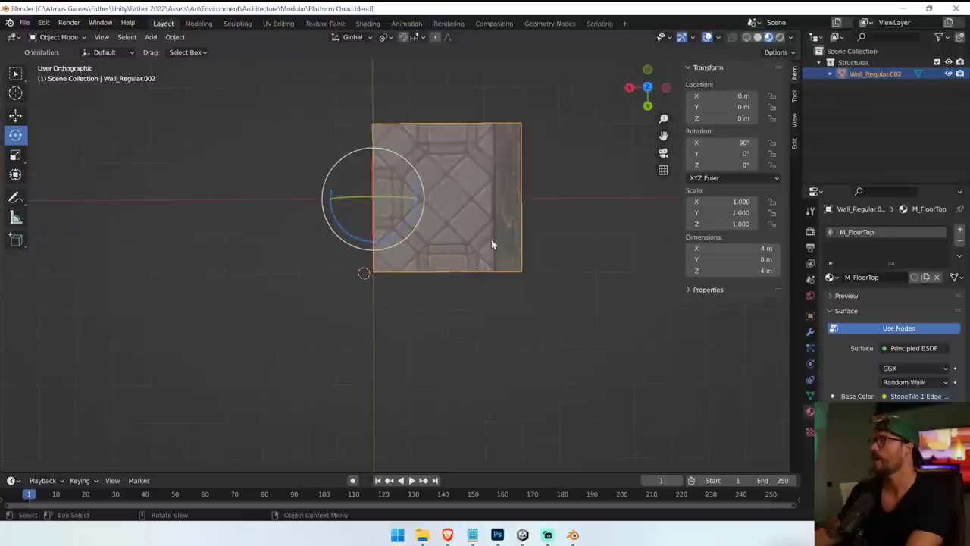
pyautogui.rightClick(561, 261)
pyautogui.moveTo(614, 195); pyautogui.dragTo(492, 243, button='middle')
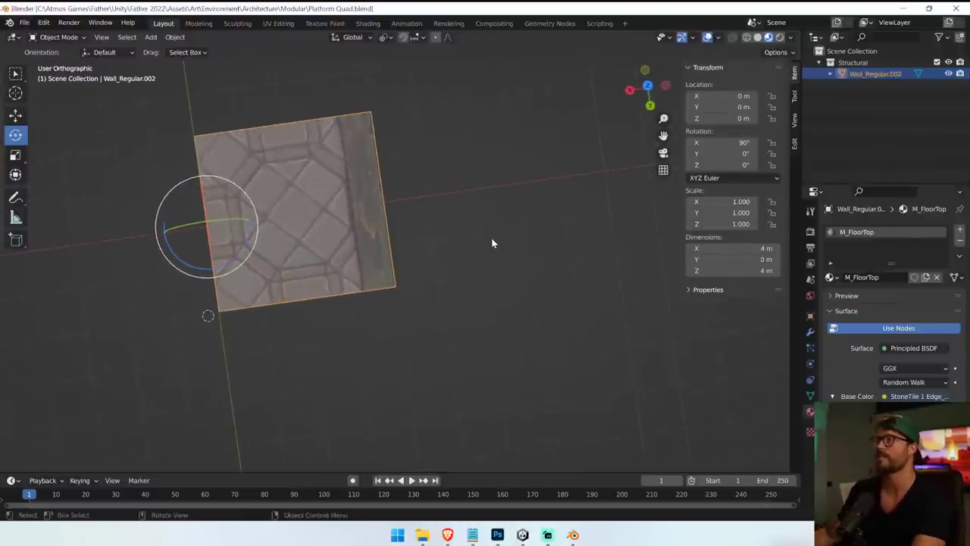
# Align the viewport to the top view, deselect the floor tile and add a plane mesh.
pyautogui.scroll(-5, 491, 243)
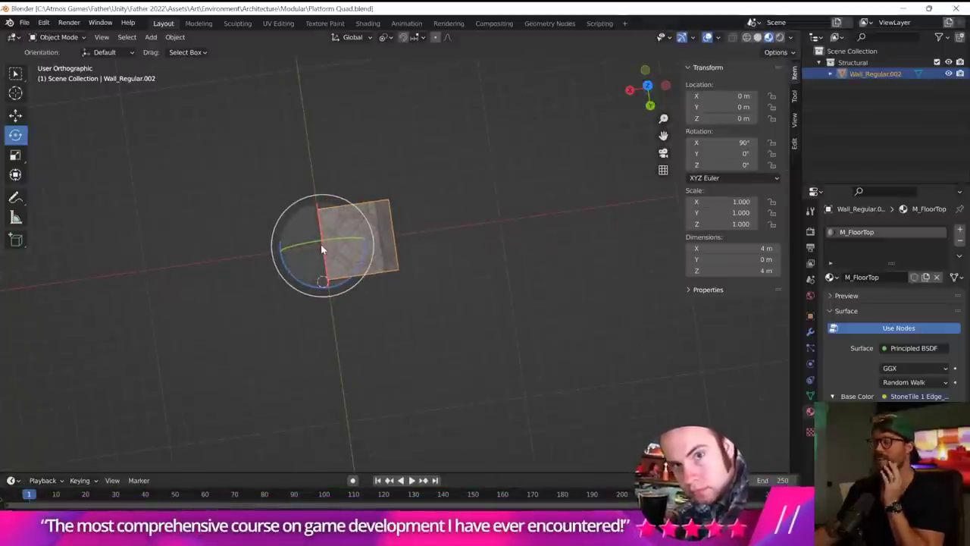
pyautogui.click(645, 70)
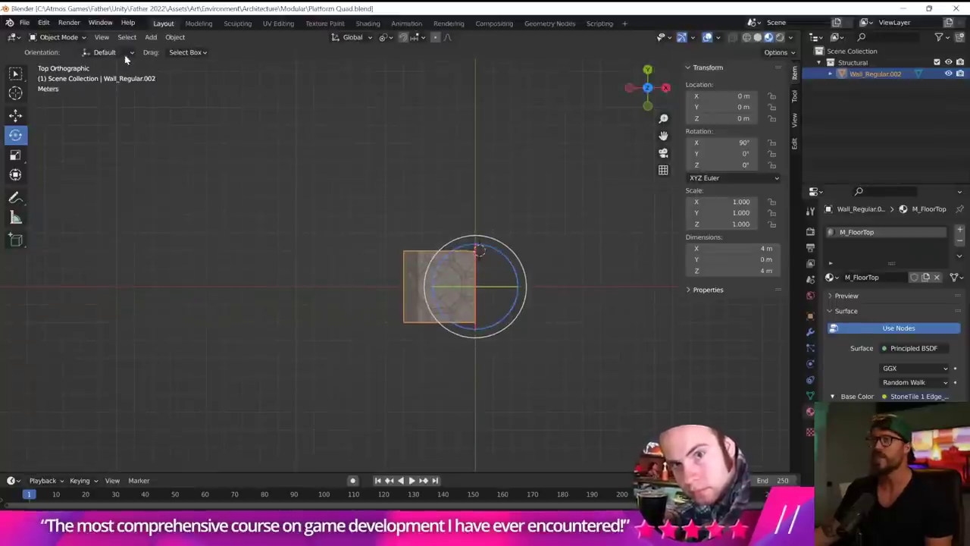
pyautogui.hotkey('alt', 'a')
pyautogui.click(151, 37)
pyautogui.moveTo(165, 49)
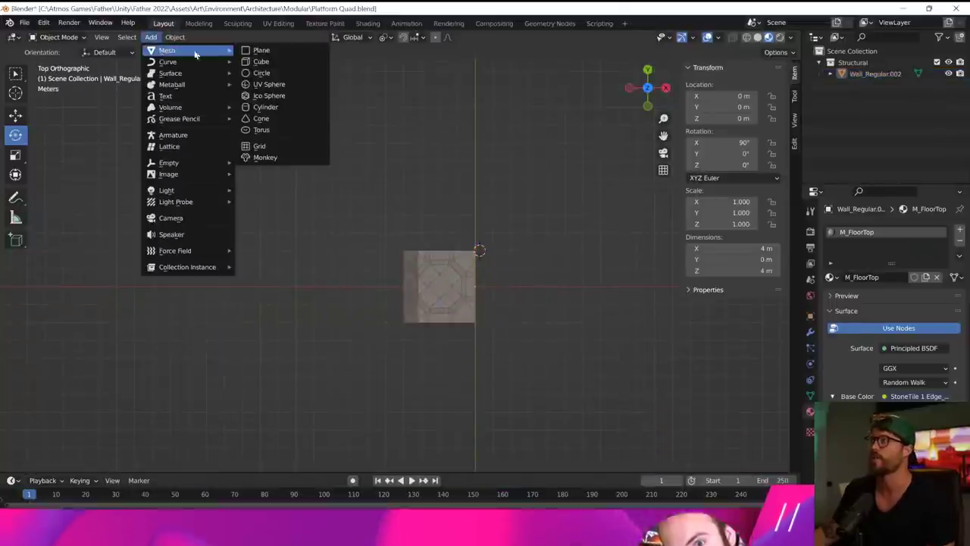
pyautogui.click(262, 51)
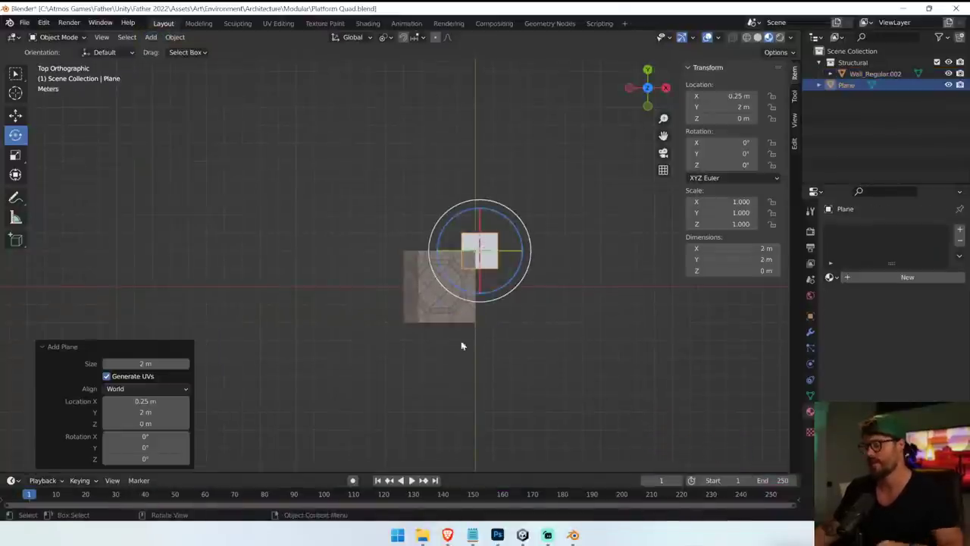
# Move the new plane over the floor tile and scale it by about 2.125 so it covers the tile.
pyautogui.click(411, 309)
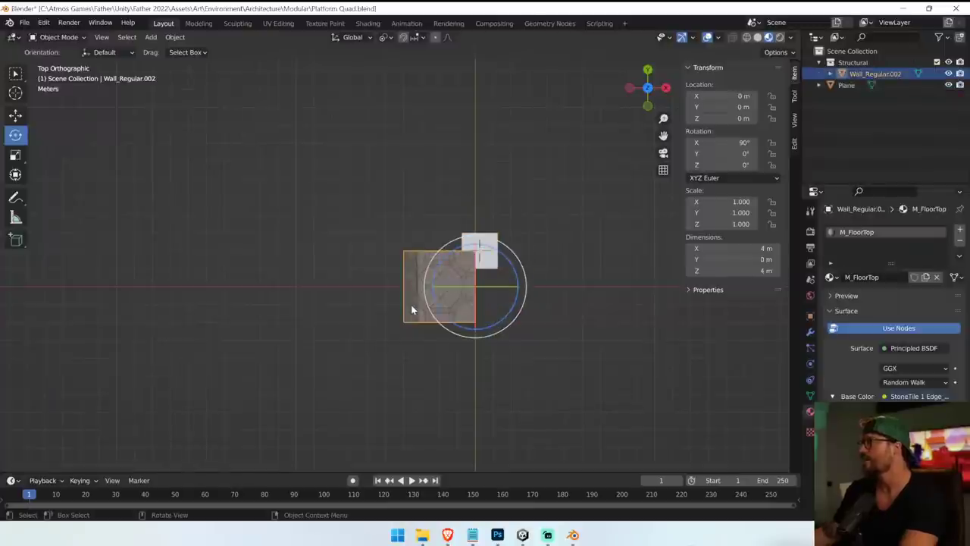
pyautogui.click(492, 249)
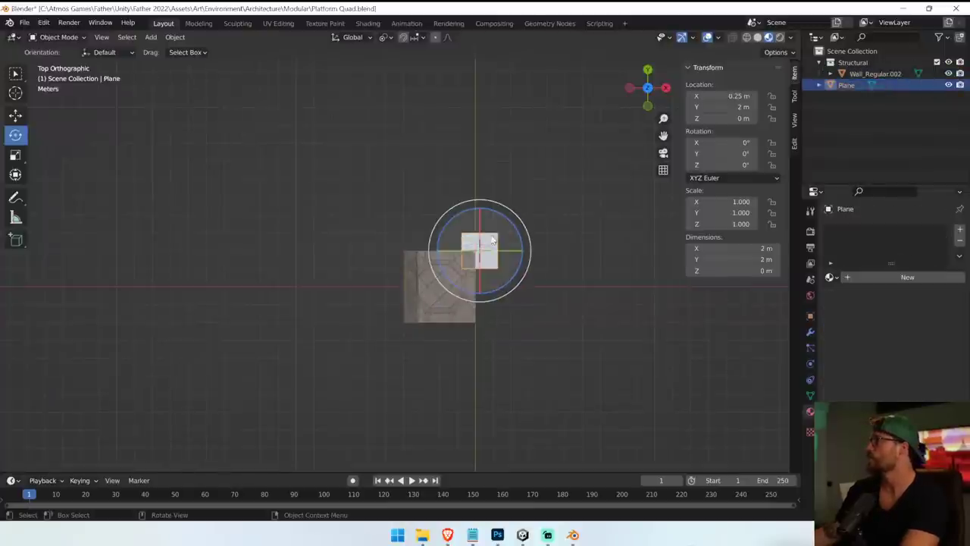
pyautogui.press('g')
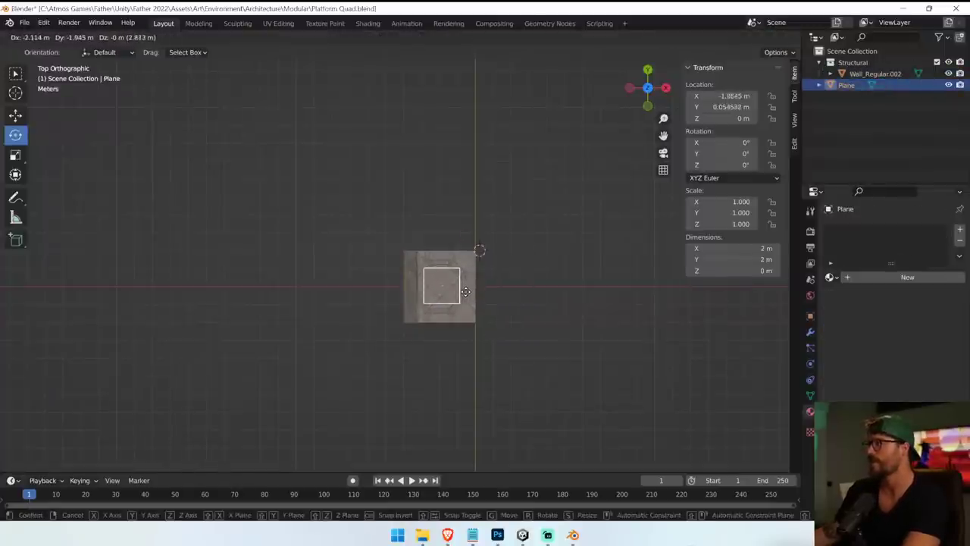
pyautogui.click(464, 291)
pyautogui.press('s')
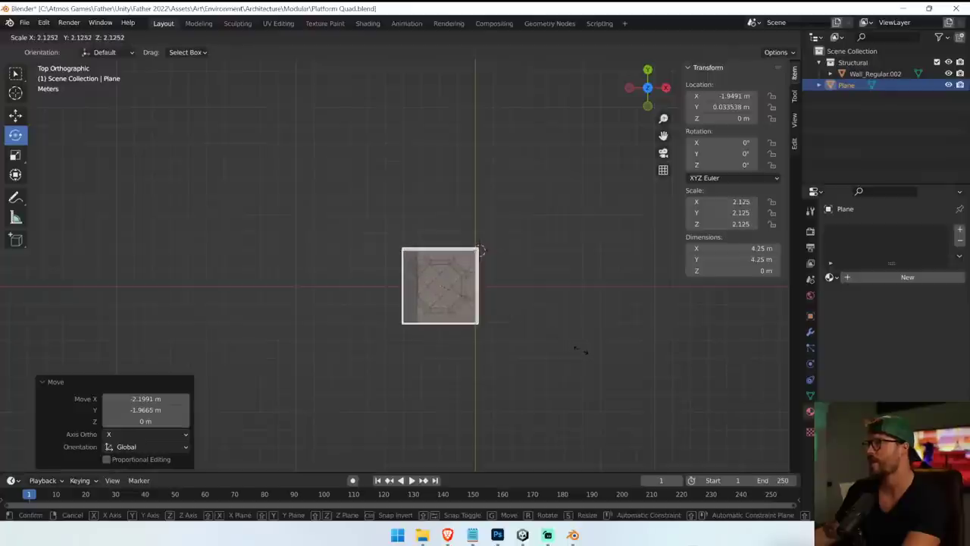
pyautogui.click(580, 350)
# Switch the plane to Edit Mode.
pyautogui.click(72, 40)
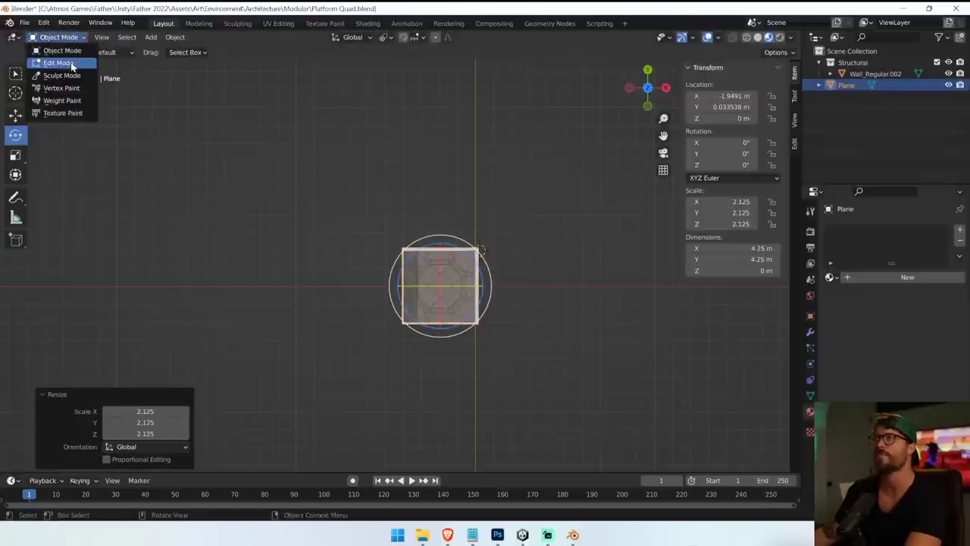
pyautogui.click(57, 62)
pyautogui.scroll(5, 606, 262)
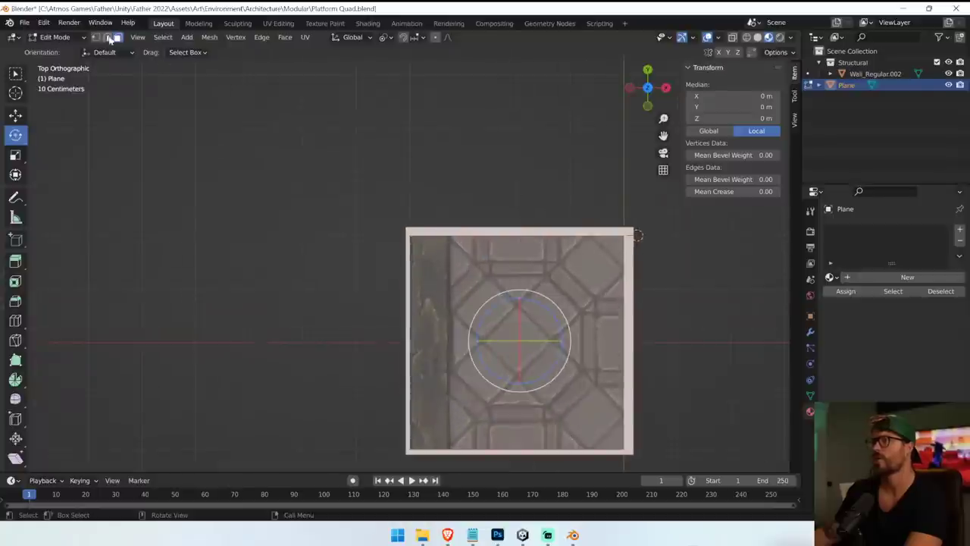
pyautogui.click(107, 37)
pyautogui.click(526, 228)
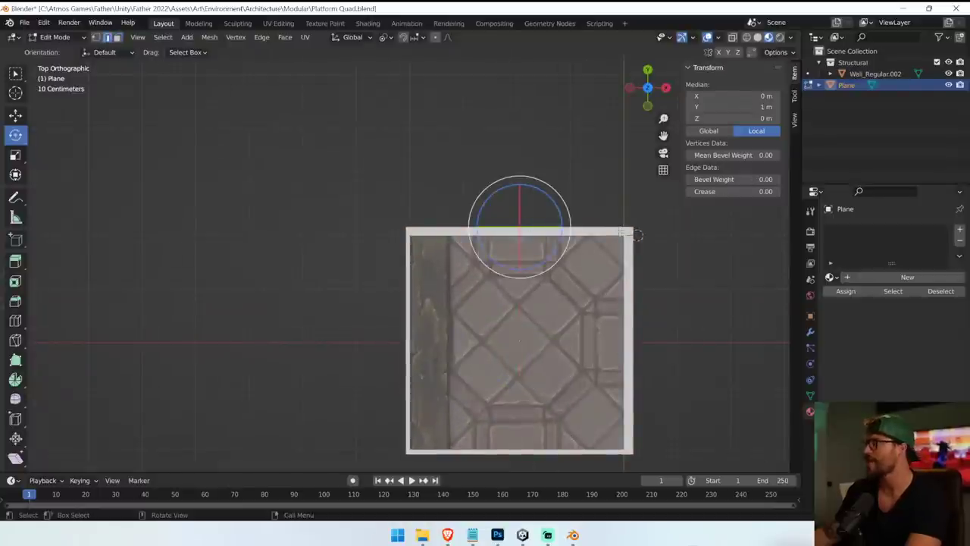
pyautogui.press('g')
pyautogui.press('z')
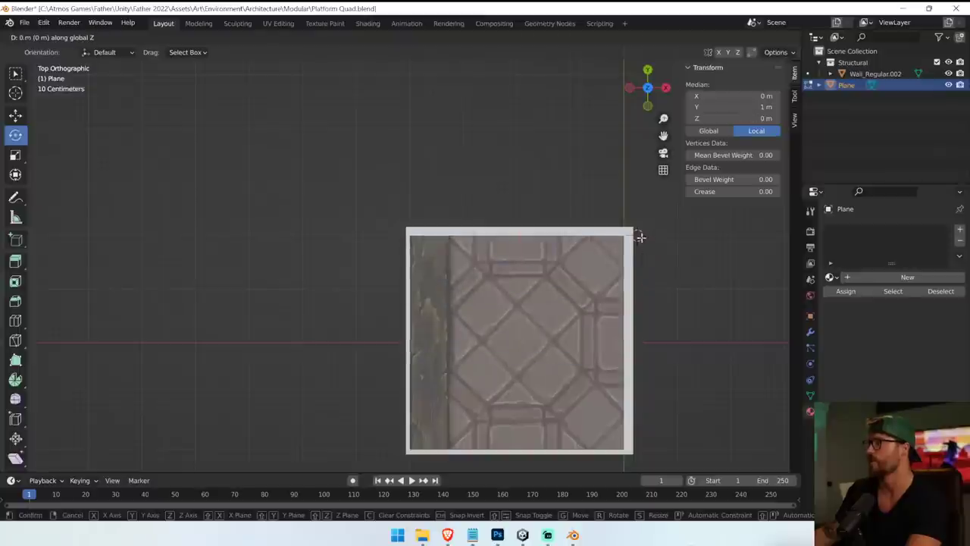
pyautogui.press('Escape')
pyautogui.press('g')
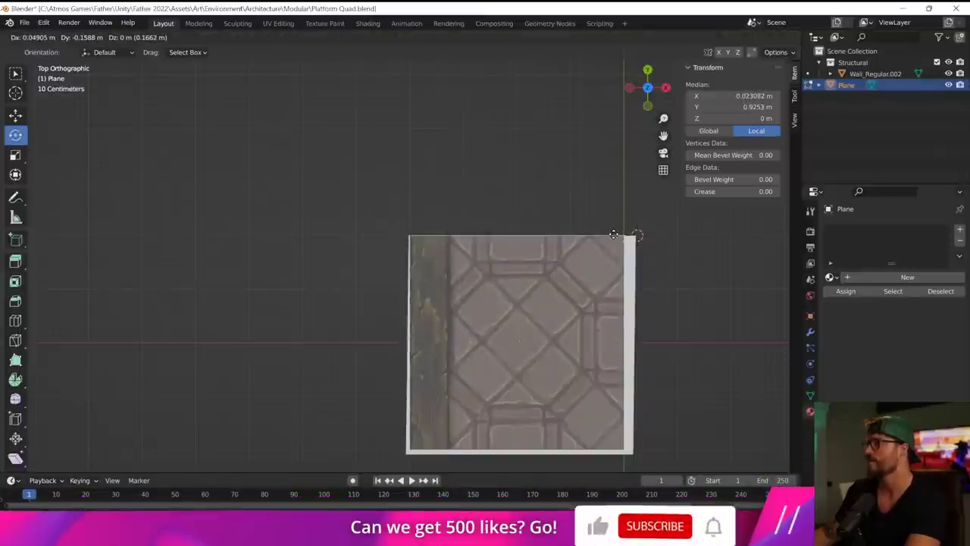
pyautogui.press('Escape')
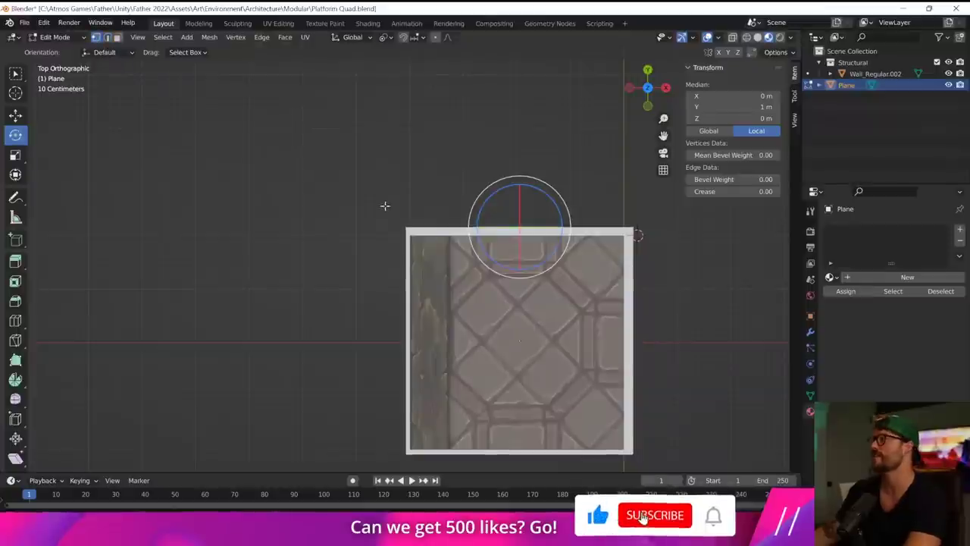
# Snap the plane's two upper corner vertices onto the matching corners of the floor tile.
pyautogui.click(407, 236)
pyautogui.press('g')
pyautogui.click(429, 249)
pyautogui.moveTo(613, 201); pyautogui.dragTo(648, 244)
pyautogui.press('g')
pyautogui.click(642, 255)
# Snap the plane's two lower corner vertices onto the matching corners of the floor tile.
pyautogui.click(637, 457)
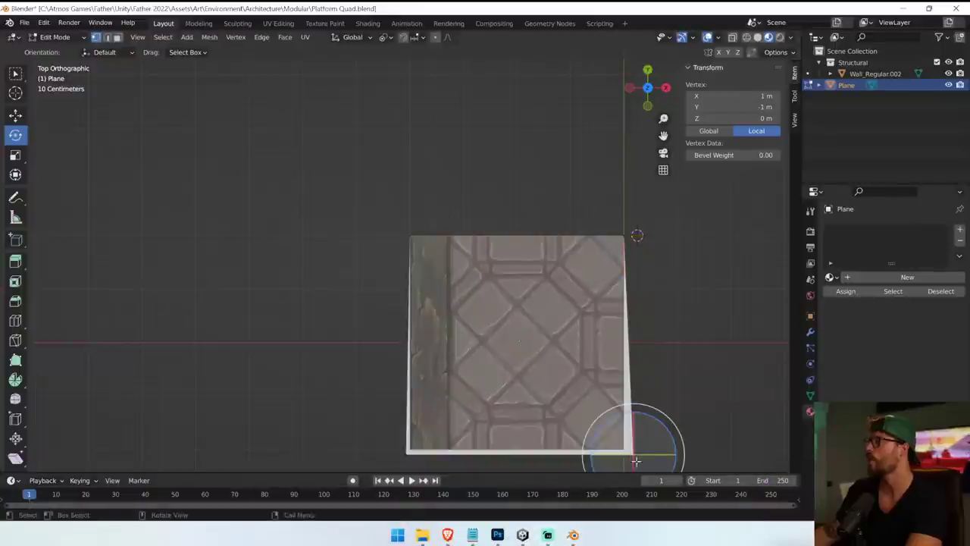
pyautogui.press('g')
pyautogui.click(660, 448)
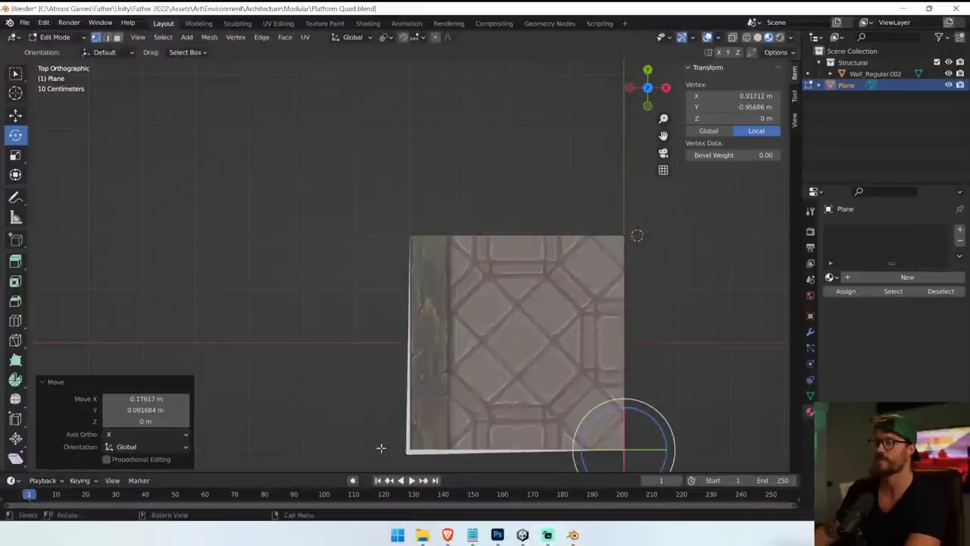
pyautogui.moveTo(379, 446); pyautogui.dragTo(407, 471)
pyautogui.press('g')
pyautogui.click(428, 460)
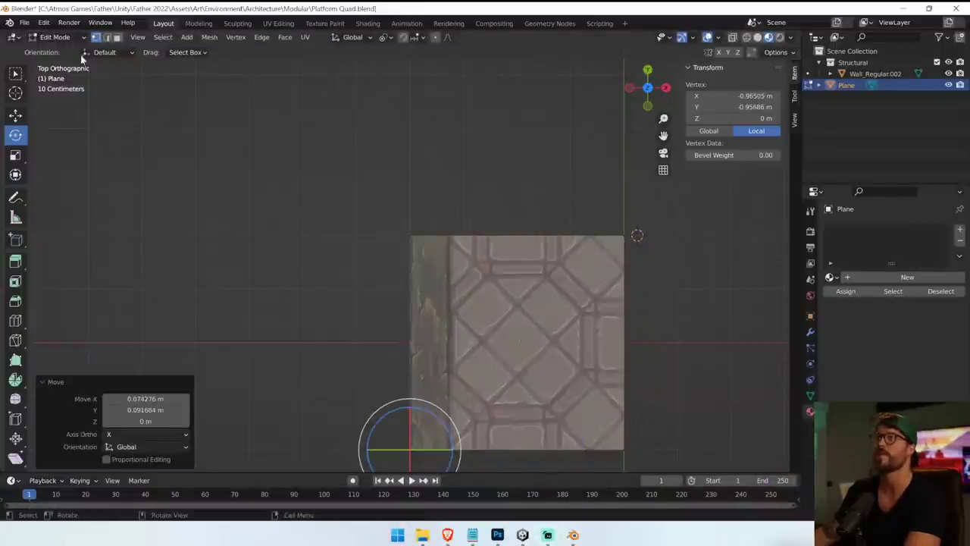
# Return to Object Mode, select the floor tile, paste a copy and move it about 4.24 m along X.
pyautogui.click(55, 37)
pyautogui.click(57, 44)
pyautogui.click(551, 288)
pyautogui.scroll(-7, 553, 284)
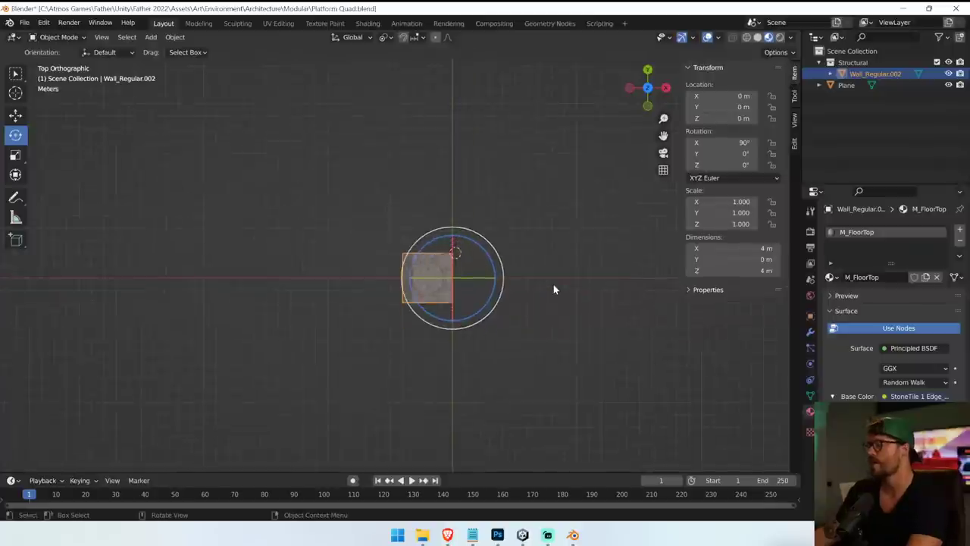
pyautogui.scroll(4, 550, 280)
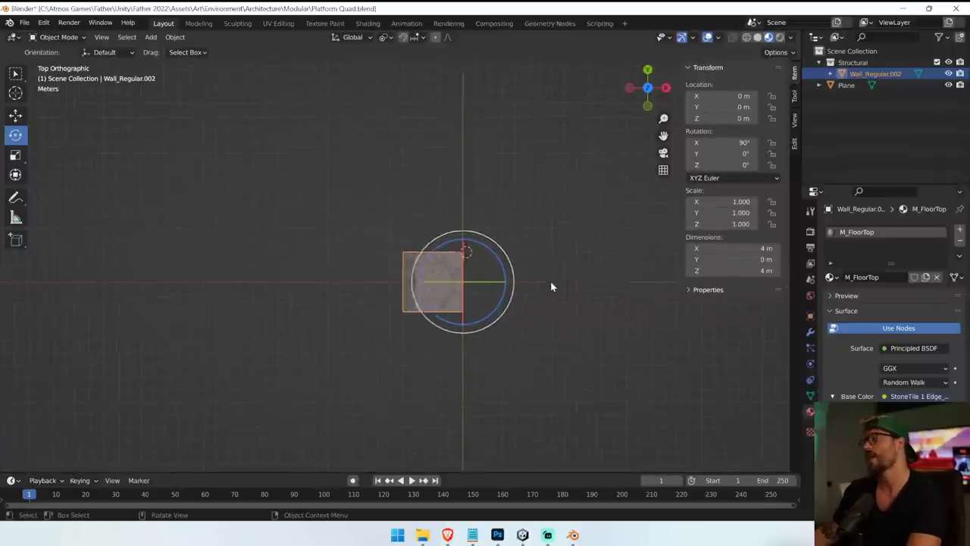
pyautogui.hotkey('ctrl', 'v')
pyautogui.press('g')
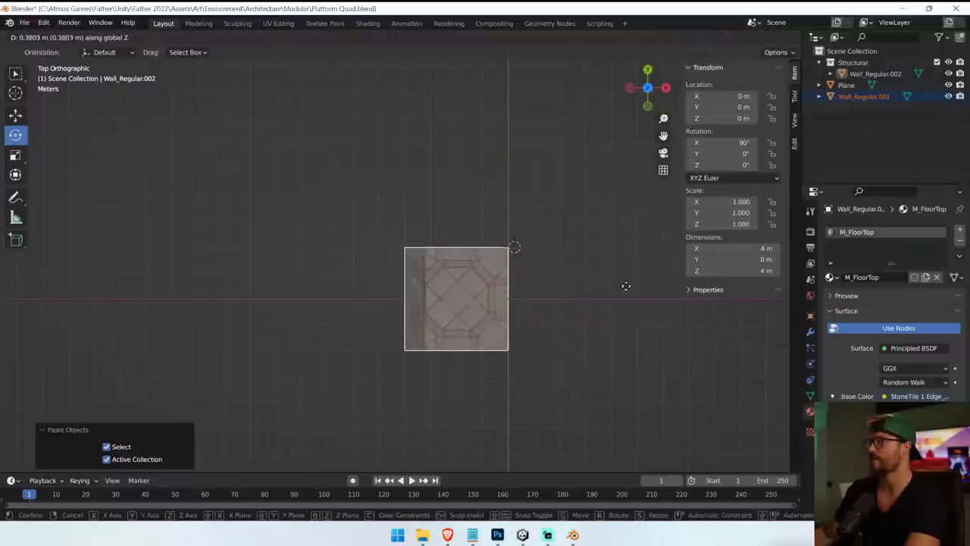
pyautogui.press('x')
pyautogui.click(659, 278)
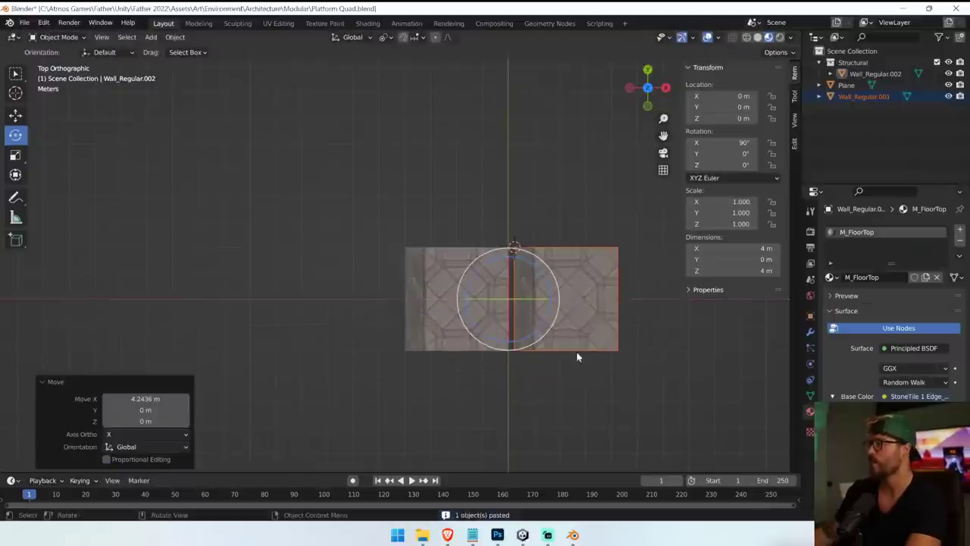
# Try to reposition the pasted tile beside the original with snapping.
pyautogui.press('g')
pyautogui.press('x')
pyautogui.keyDown('ctrl'); pyautogui.click(637, 356); pyautogui.keyUp('ctrl')
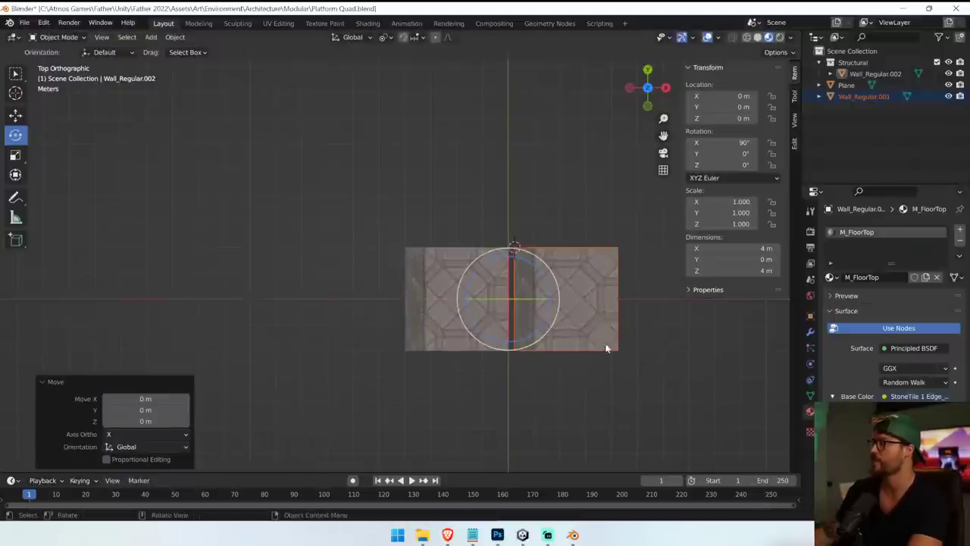
pyautogui.press('g')
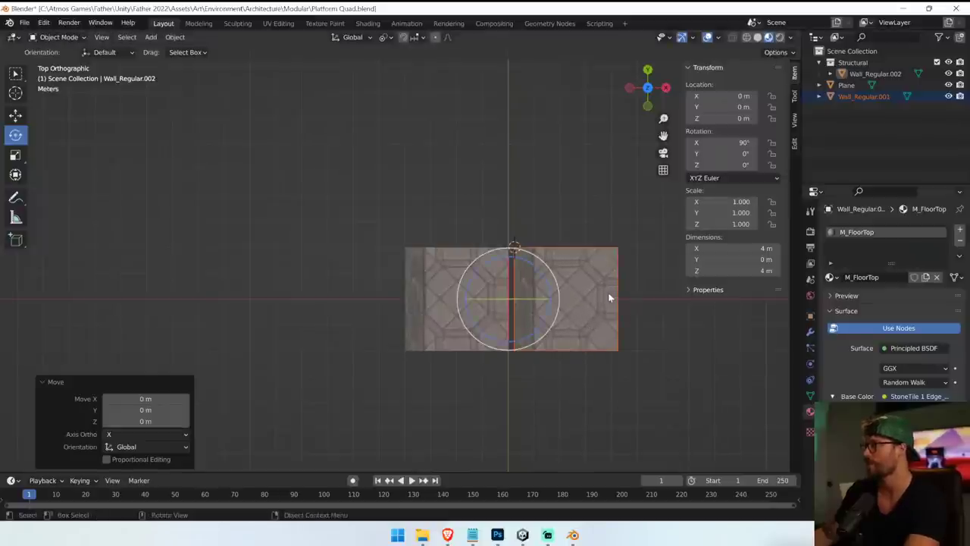
pyautogui.press('super')
pyautogui.press('super')
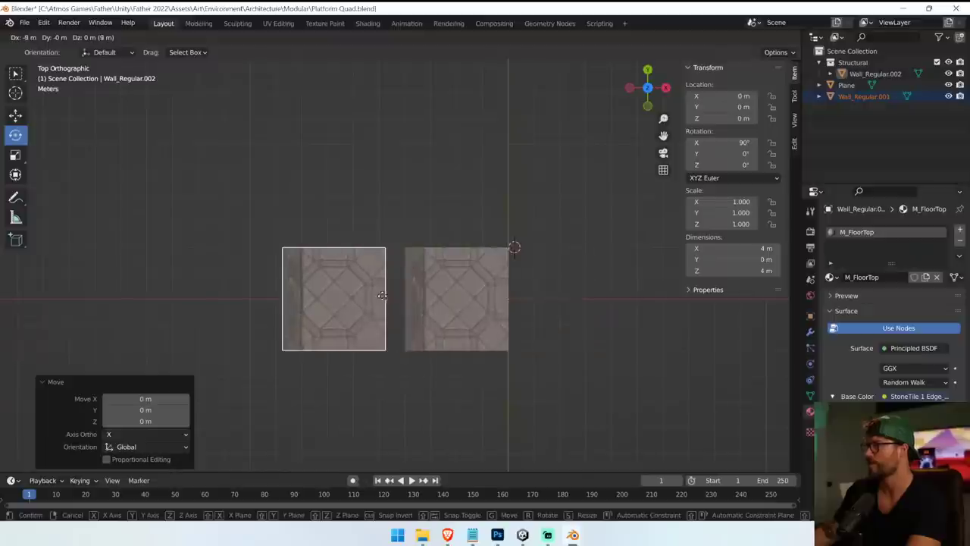
pyautogui.click(403, 297)
# Undo the pasted tile and its moves, back to editing the plane's vertices.
pyautogui.hotkey('ctrl', 'z')
pyautogui.hotkey('ctrl', 'z')
pyautogui.hotkey('ctrl', 'z')
pyautogui.hotkey('ctrl', 'z')
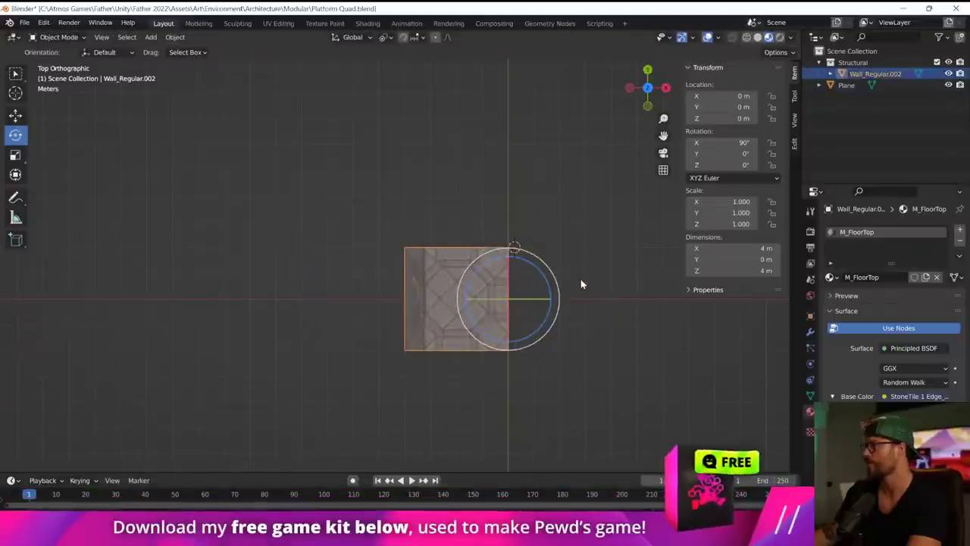
pyautogui.hotkey('ctrl', 'z')
pyautogui.hotkey('ctrl', 'z')
pyautogui.hotkey('ctrl', 'z')
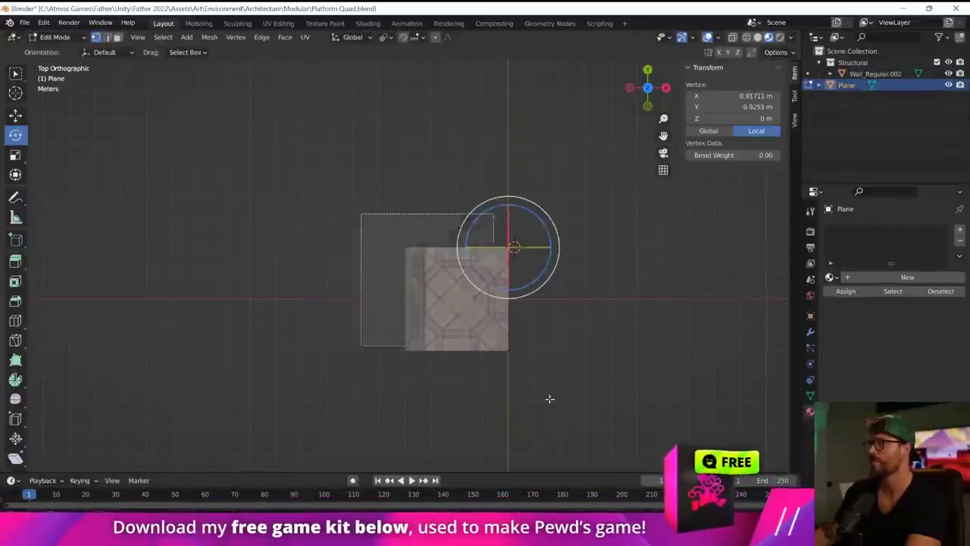
# Return to Object Mode and select the plane lying over the floor tile.
pyautogui.press('w')
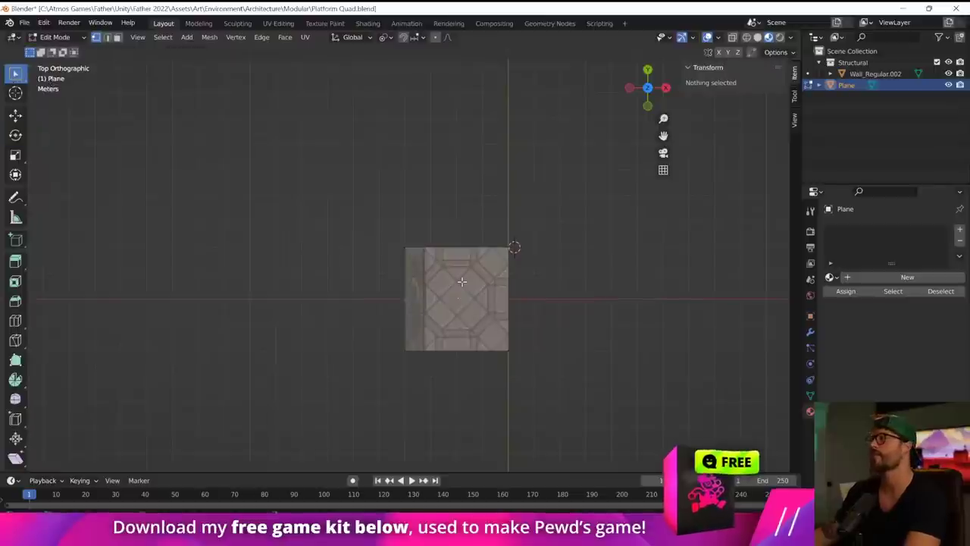
pyautogui.click(59, 37)
pyautogui.click(62, 50)
pyautogui.click(652, 303)
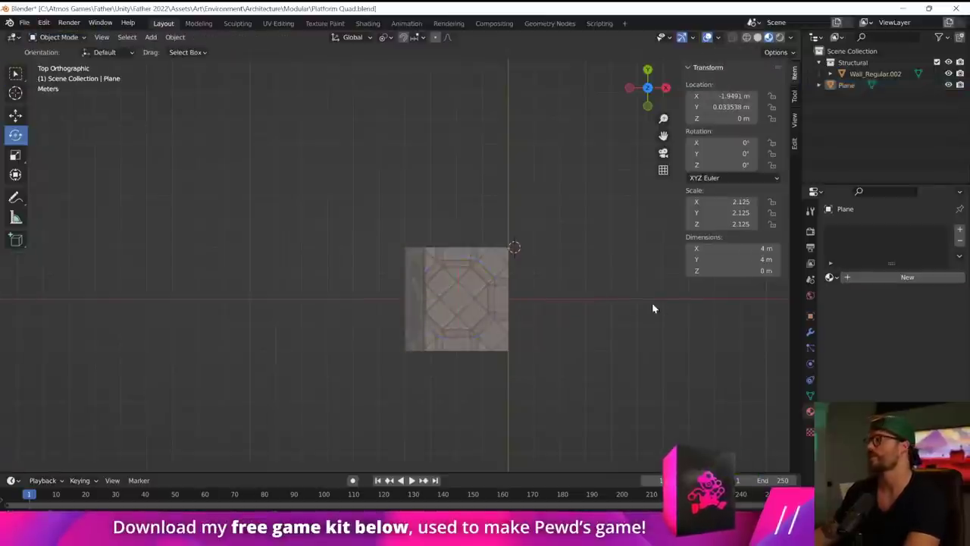
pyautogui.click(493, 325)
pyautogui.press('g')
pyautogui.press('z')
pyautogui.click(419, 295)
pyautogui.click(426, 307)
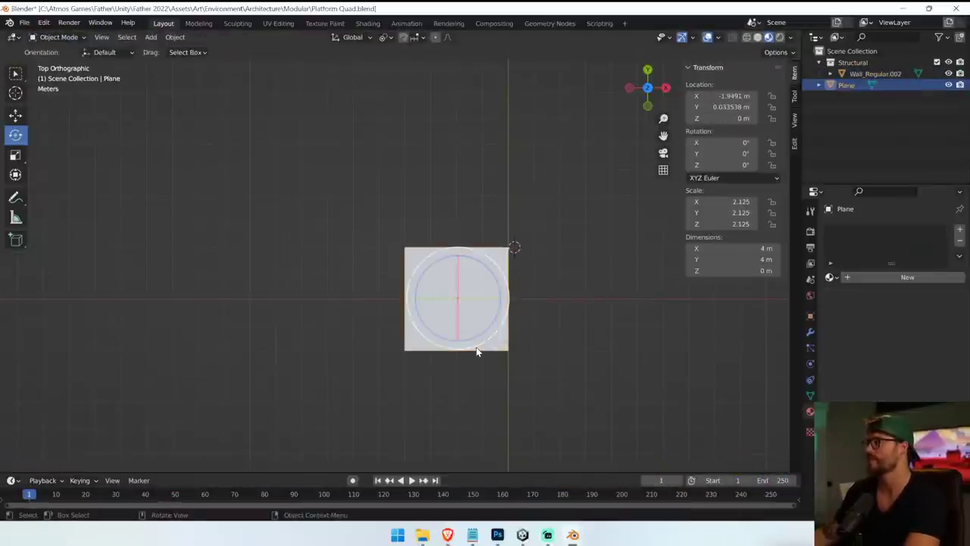
# Apply all transforms (location, rotation and scale) to the plane.
pyautogui.click(171, 39)
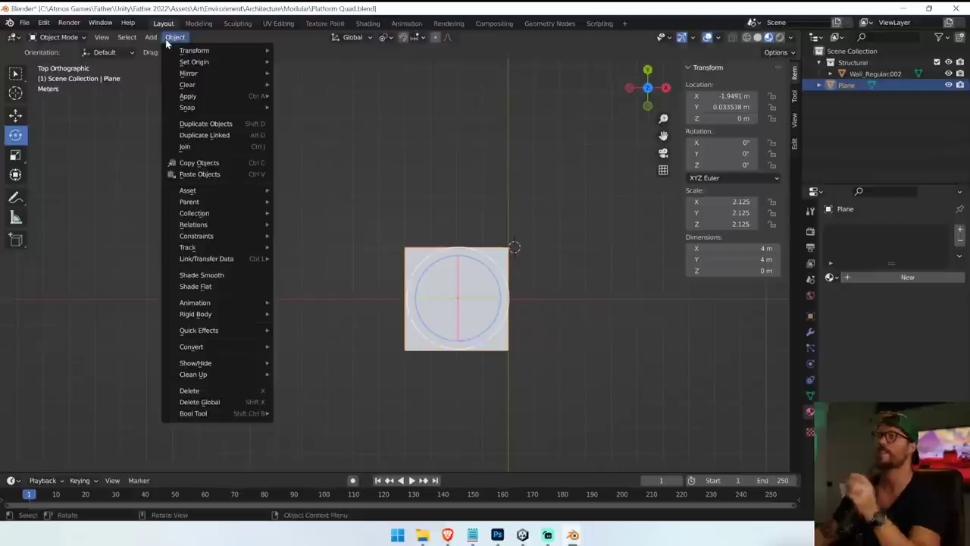
pyautogui.moveTo(227, 97)
pyautogui.click(370, 129)
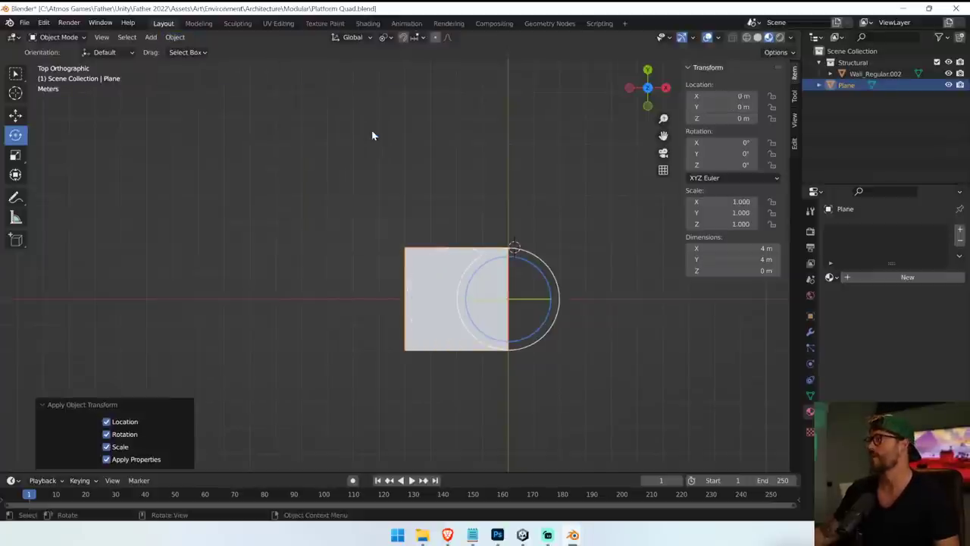
# Set the plane's X and Y scale to 4.
pyautogui.scroll(-5, 455, 246)
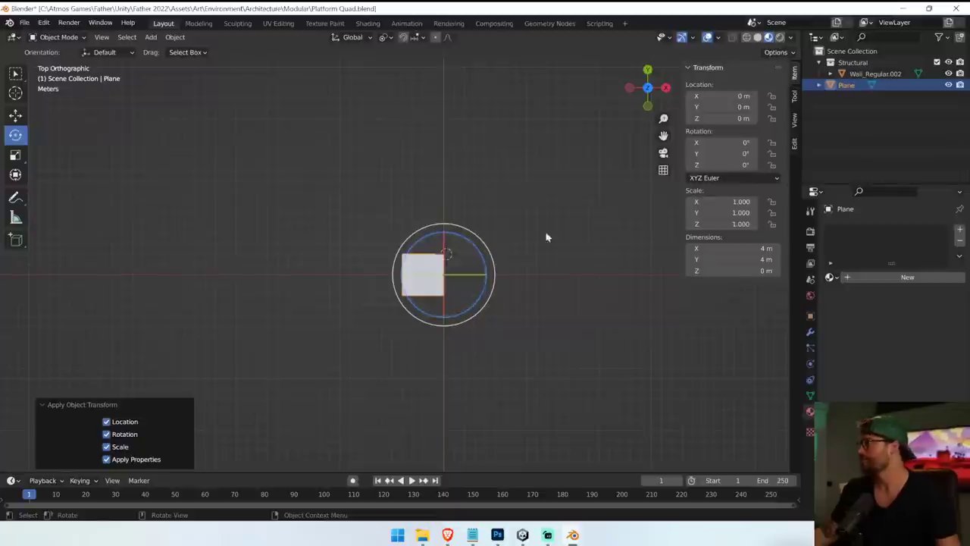
pyautogui.click(726, 202)
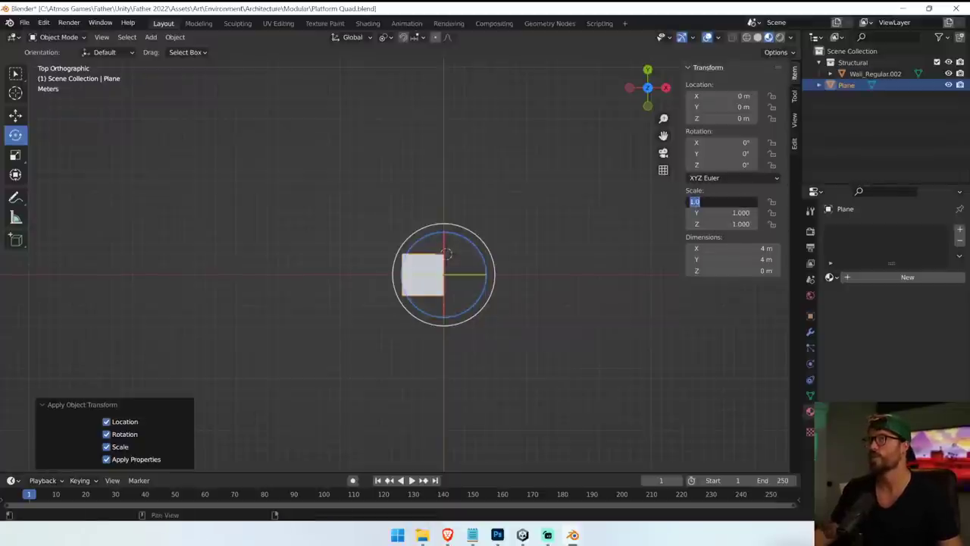
pyautogui.write('4')
pyautogui.press('Tab')
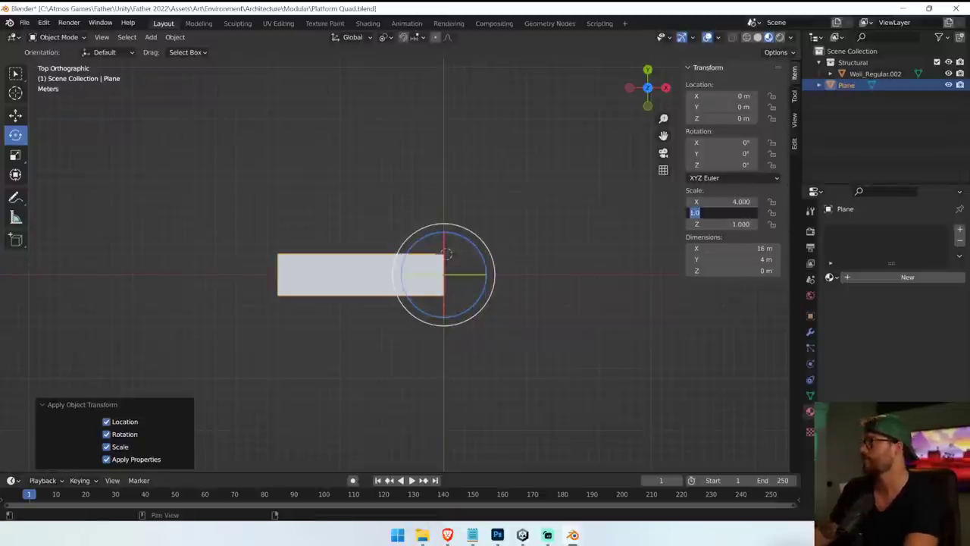
pyautogui.press('Return')
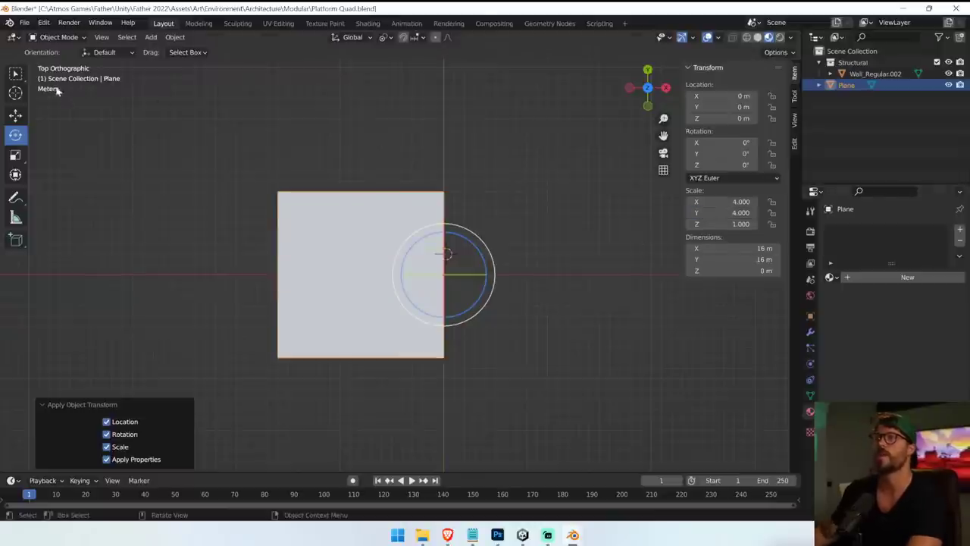
pyautogui.click(238, 153)
pyautogui.click(419, 215)
pyautogui.press('r')
pyautogui.press('z')
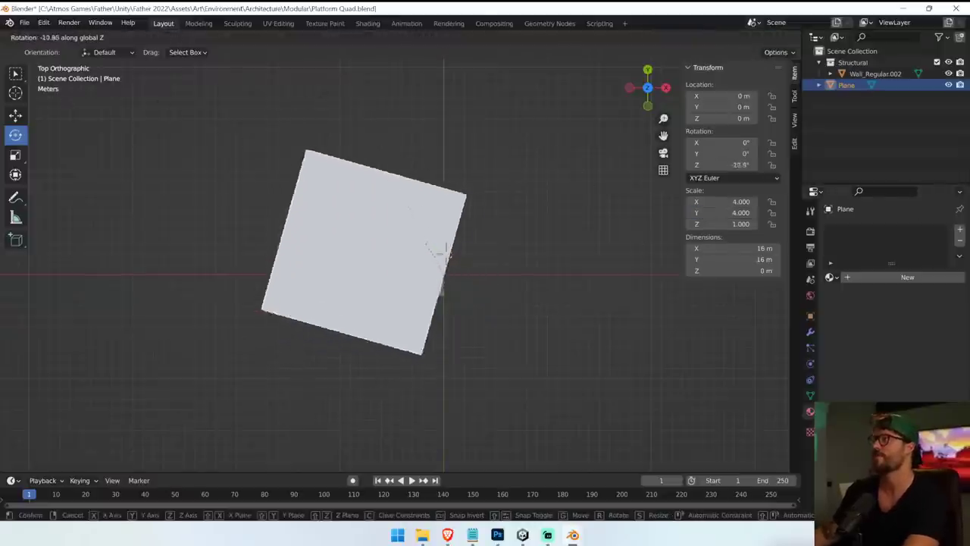
pyautogui.rightClick(576, 352)
# Save the file under the new name Platform Quad 16 x 16.blend in the Modular folder.
pyautogui.click(27, 25)
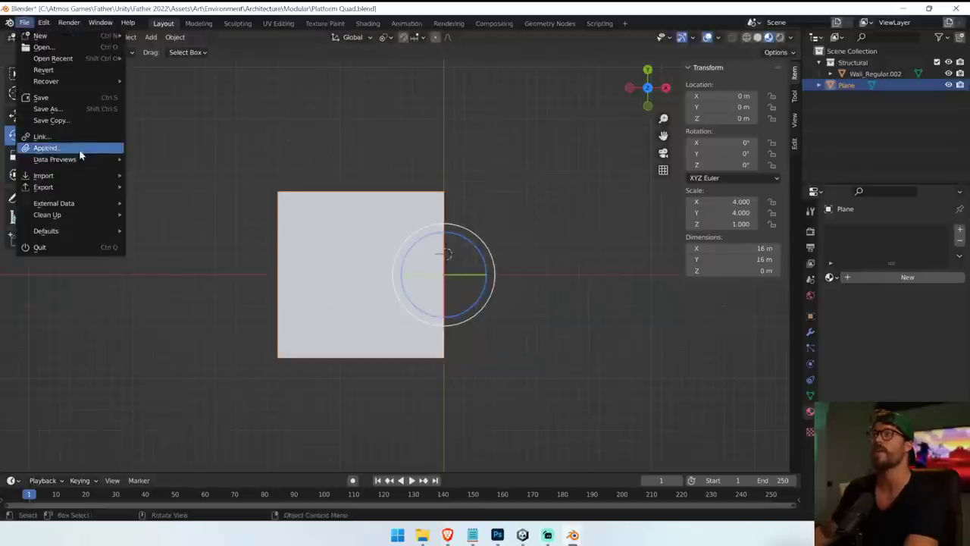
pyautogui.click(66, 108)
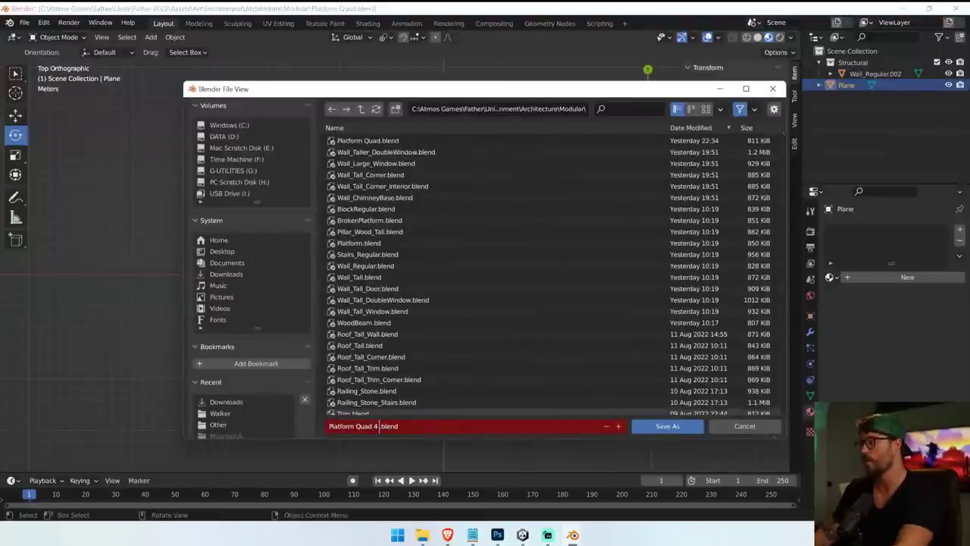
pyautogui.press('BackSpace')
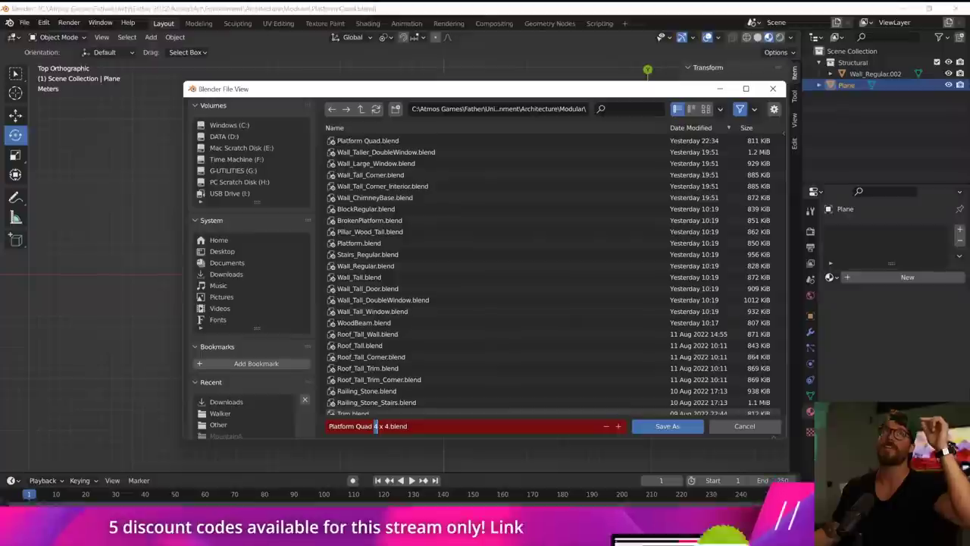
pyautogui.write('16 x')
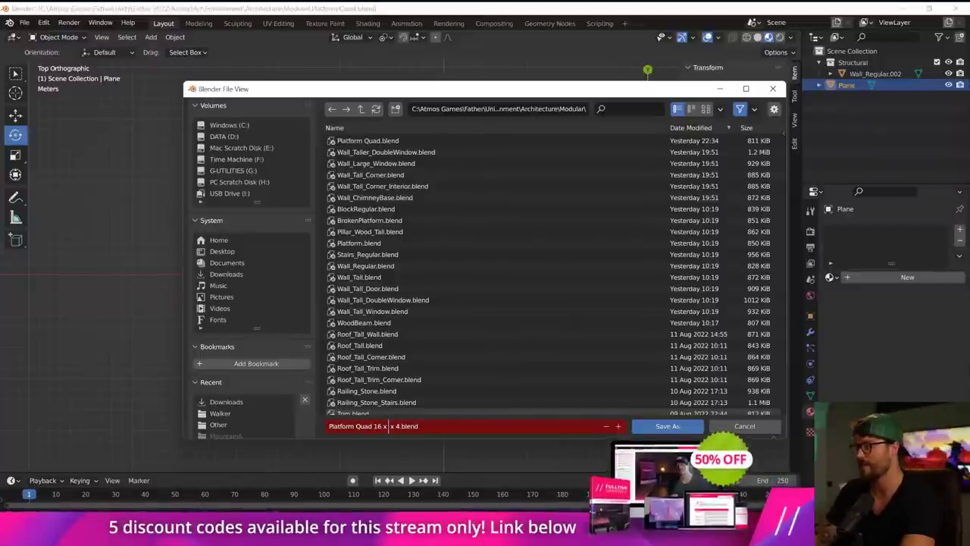
pyautogui.press('Right')
pyautogui.press('Right')
pyautogui.press('Right')
pyautogui.press('Right')
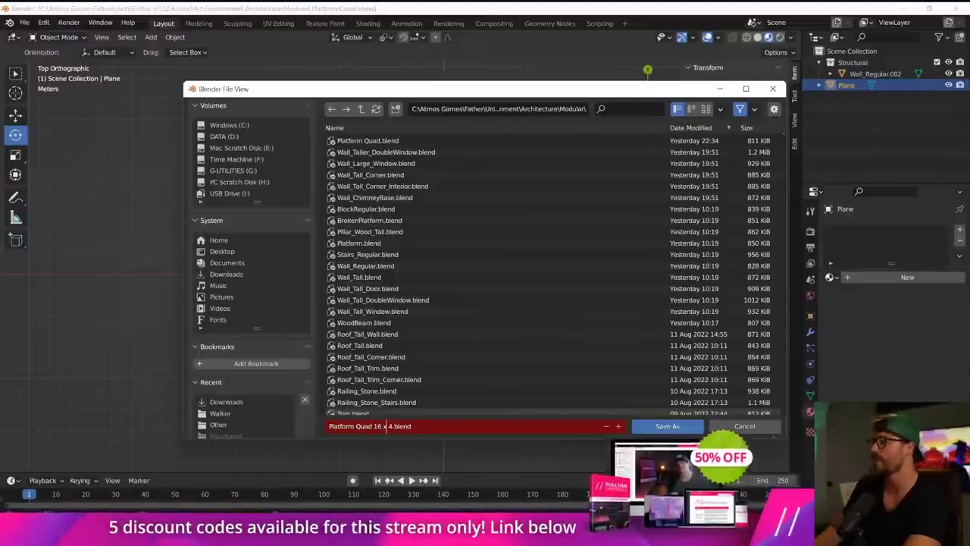
pyautogui.write('16')
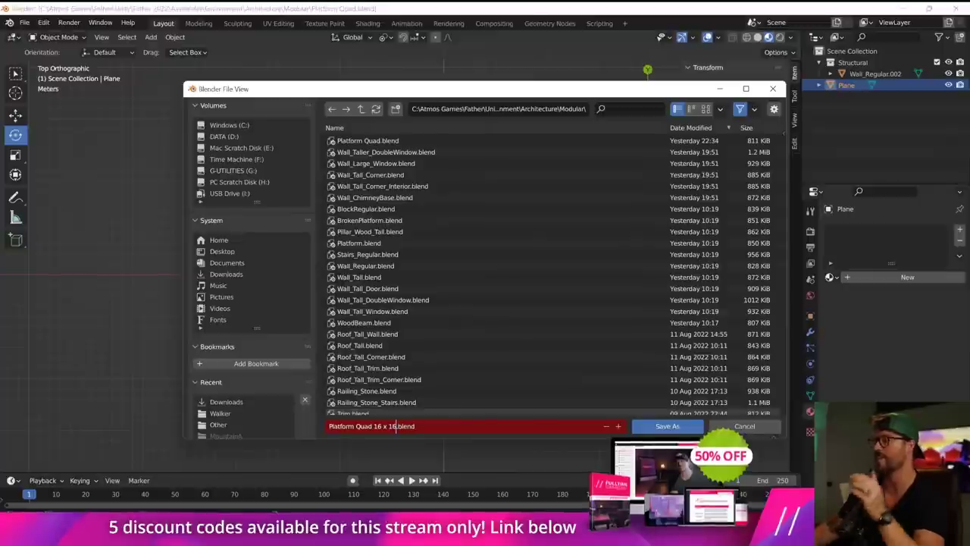
pyautogui.click(682, 426)
pyautogui.click(682, 426)
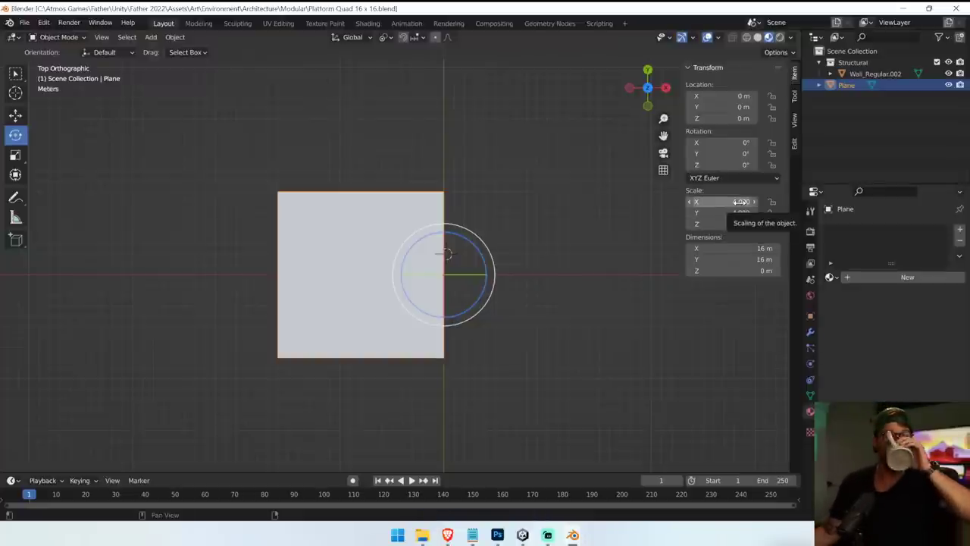
pyautogui.click(15, 75)
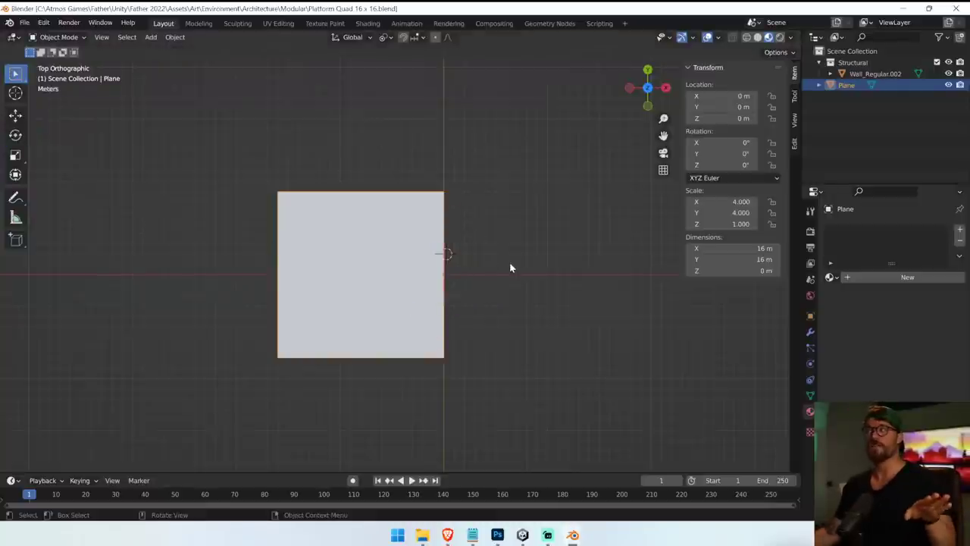
pyautogui.hotkey('ctrl', 's')
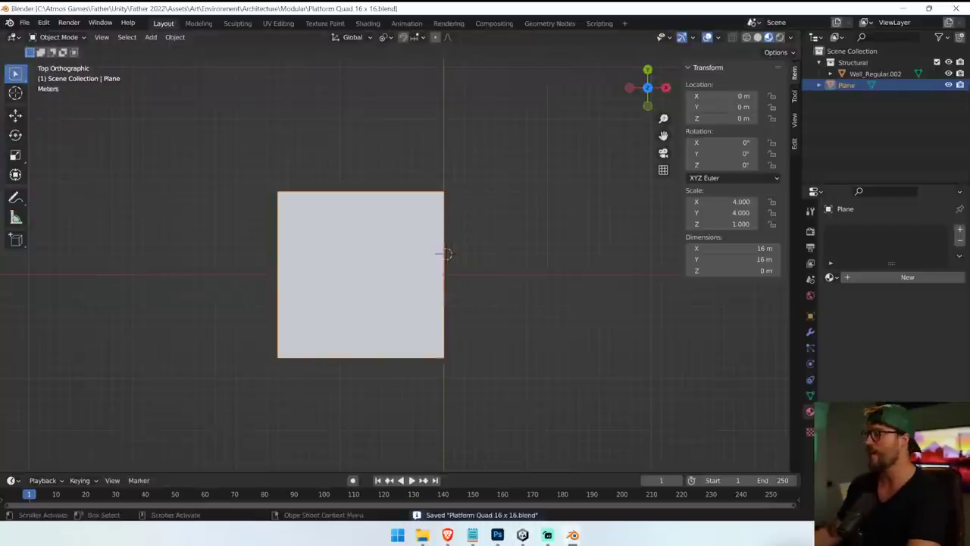
# Switch to Unity, clear the console and locate a floor tile's source prefab in the project.
pyautogui.hotkey('alt', 'Tab')
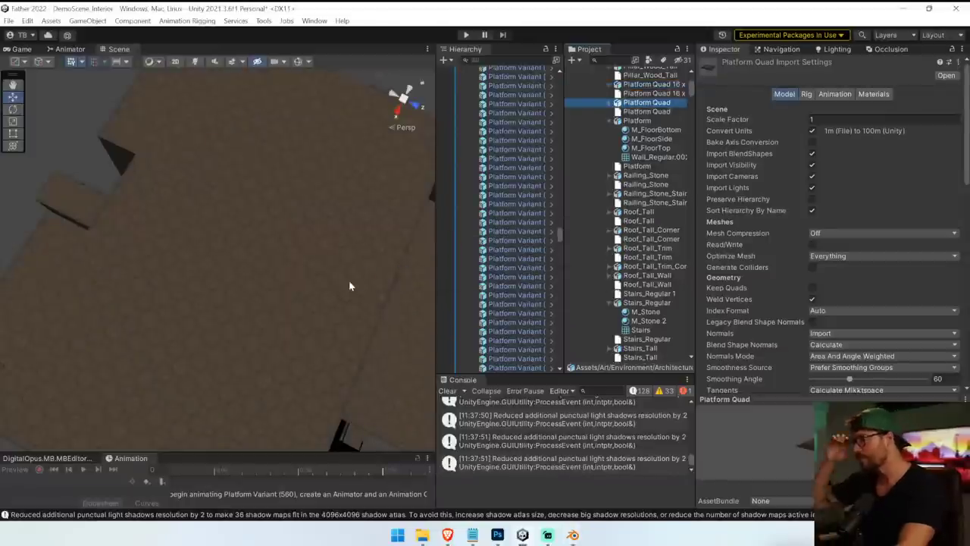
pyautogui.click(447, 390)
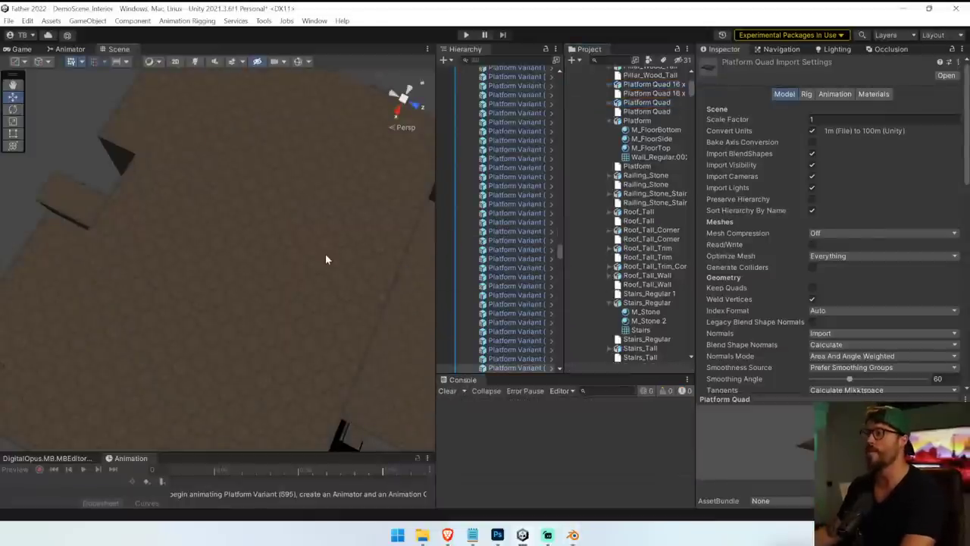
pyautogui.click(213, 284)
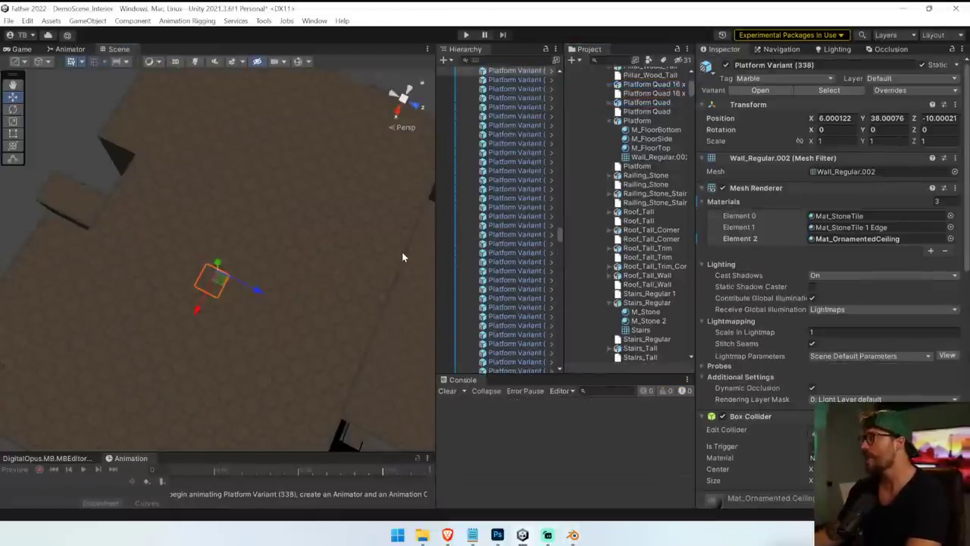
pyautogui.click(830, 90)
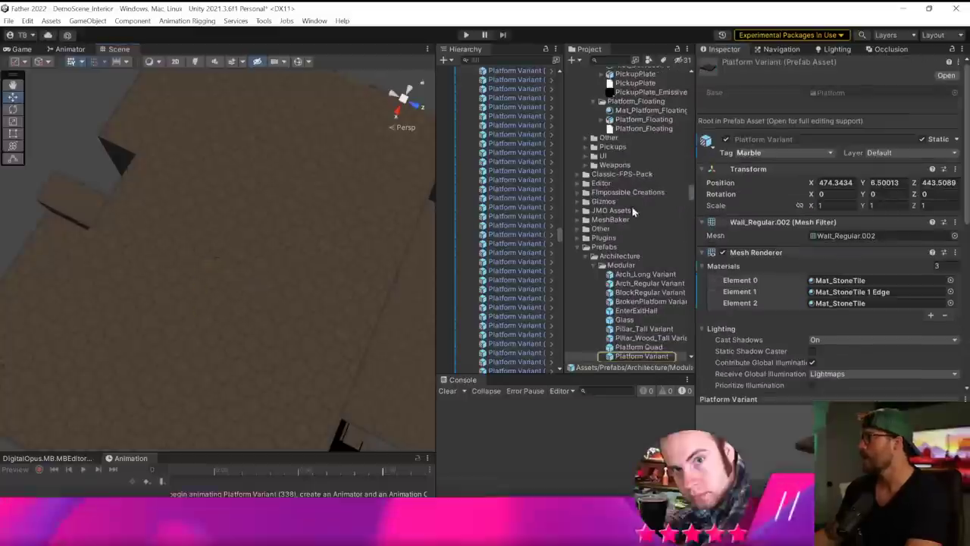
pyautogui.scroll(-2, 644, 288)
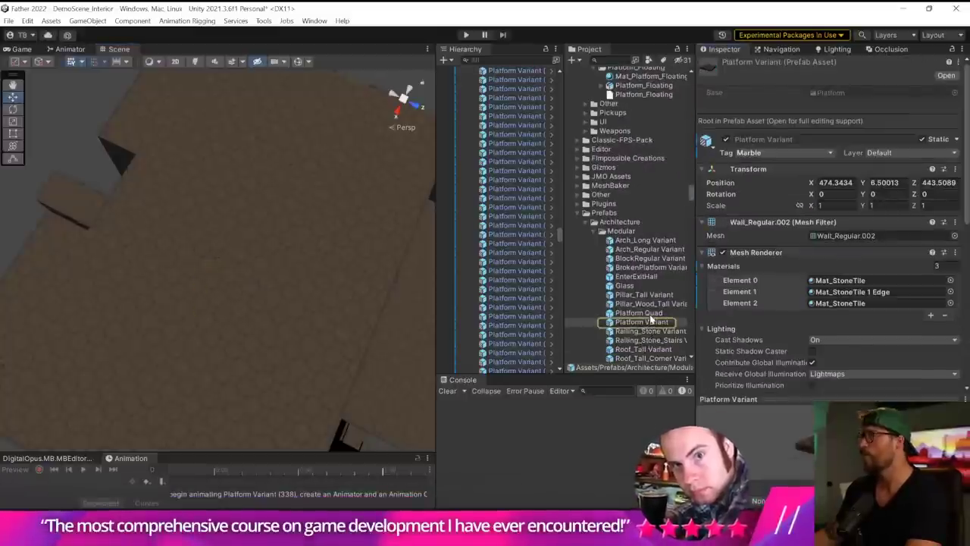
# Replace one floor tile with the Platform Quad prefab using the ReplaceWithPrefab tool.
pyautogui.moveTo(645, 314); pyautogui.dragTo(210, 247)
pyautogui.click(264, 20)
pyautogui.click(303, 79)
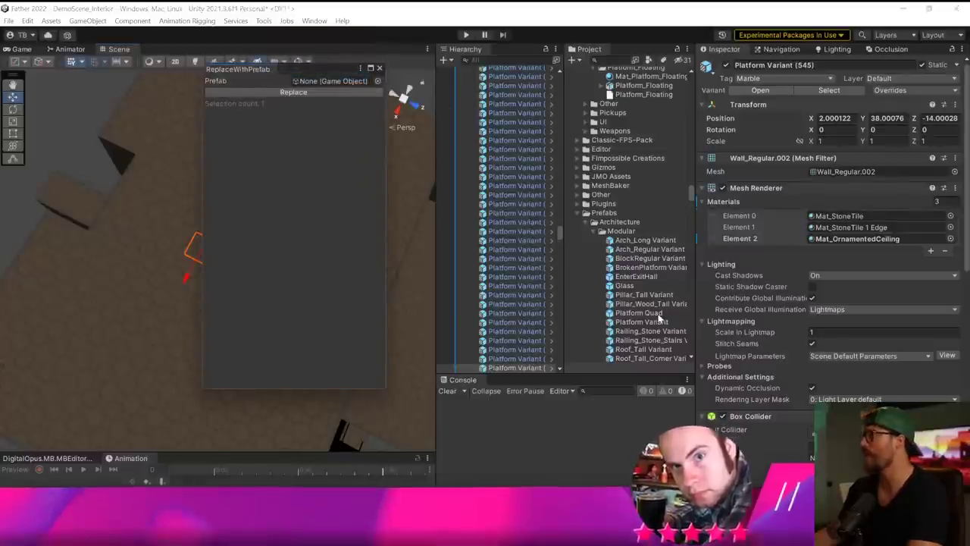
pyautogui.moveTo(657, 314); pyautogui.dragTo(372, 103)
pyautogui.click(338, 92)
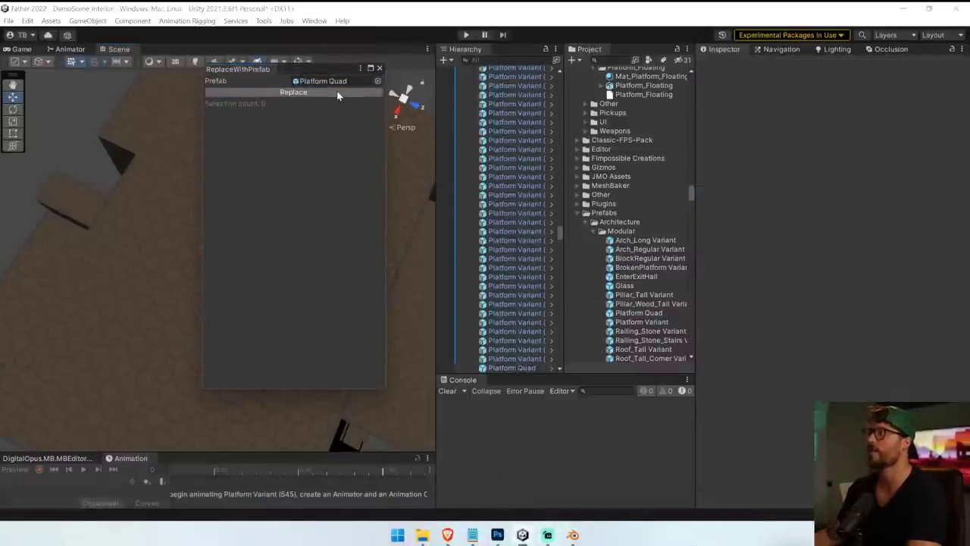
pyautogui.click(379, 67)
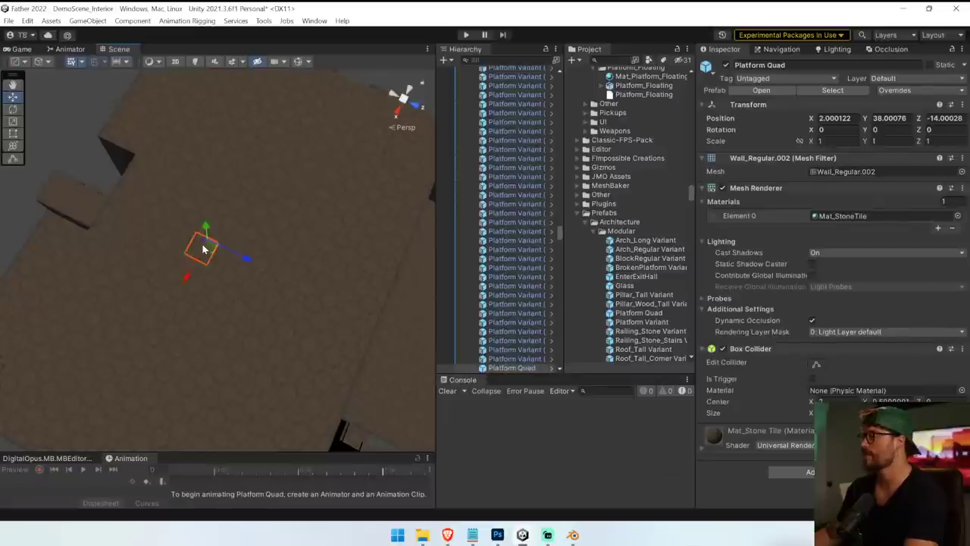
# Raise the Platform Quad tile above the floor to about Y 50.09 and undo the move.
pyautogui.press('f')
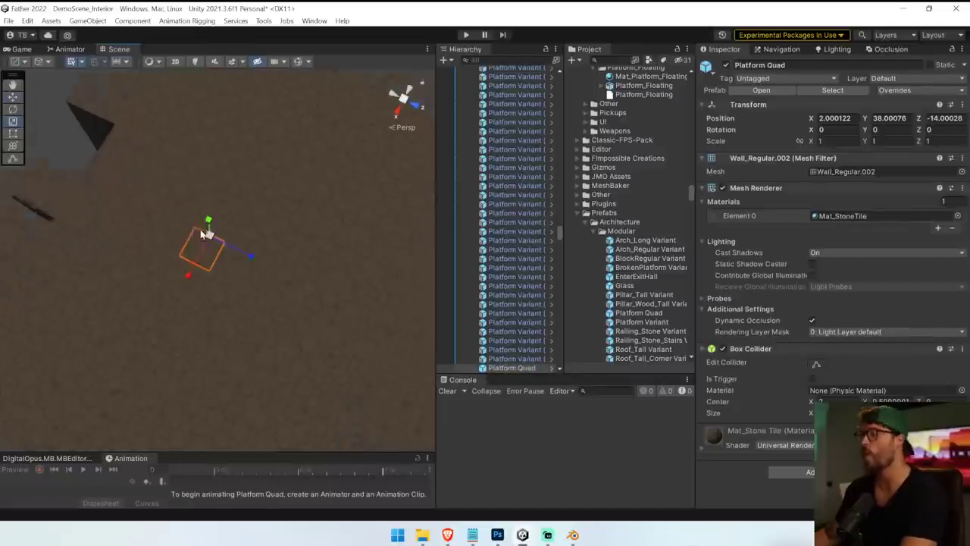
pyautogui.scroll(-6, 185, 303)
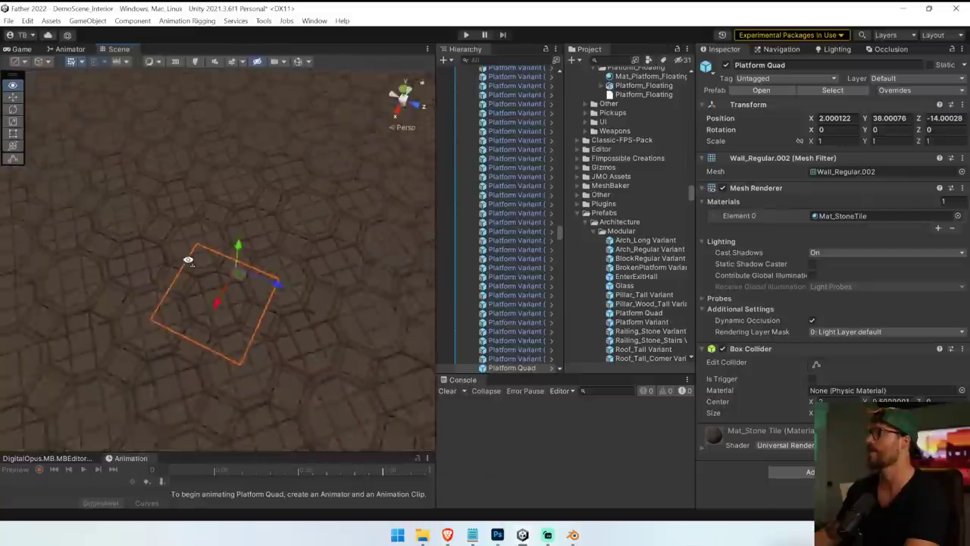
pyautogui.moveTo(213, 262); pyautogui.dragTo(231, 113)
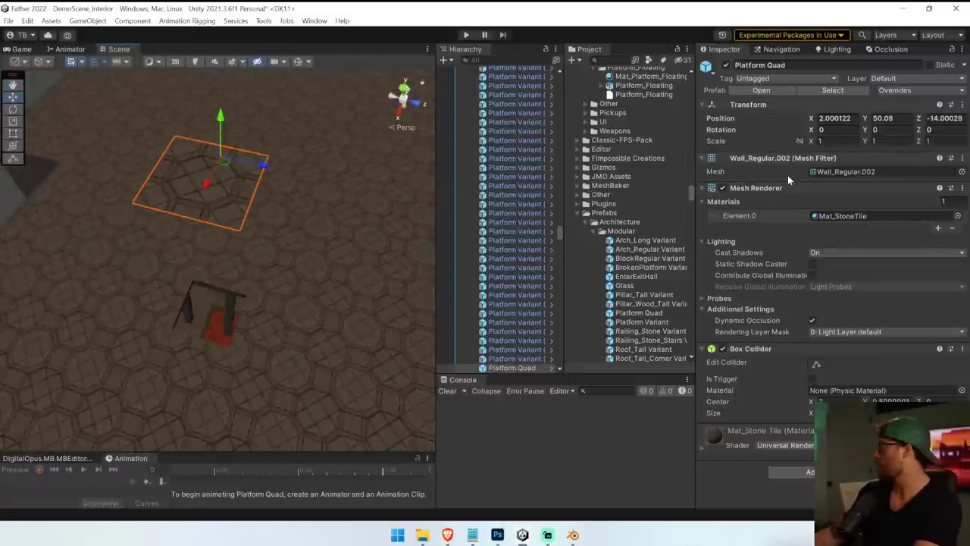
pyautogui.hotkey('ctrl', 'z')
# Delete a four-by-four block of Platform Variant tiles directly beside the Platform Quad tile.
pyautogui.keyDown('alt'); pyautogui.moveTo(329, 346); pyautogui.dragTo(373, 384); pyautogui.keyUp('alt')
pyautogui.keyDown('shift'); pyautogui.click(223, 263); pyautogui.keyUp('shift')
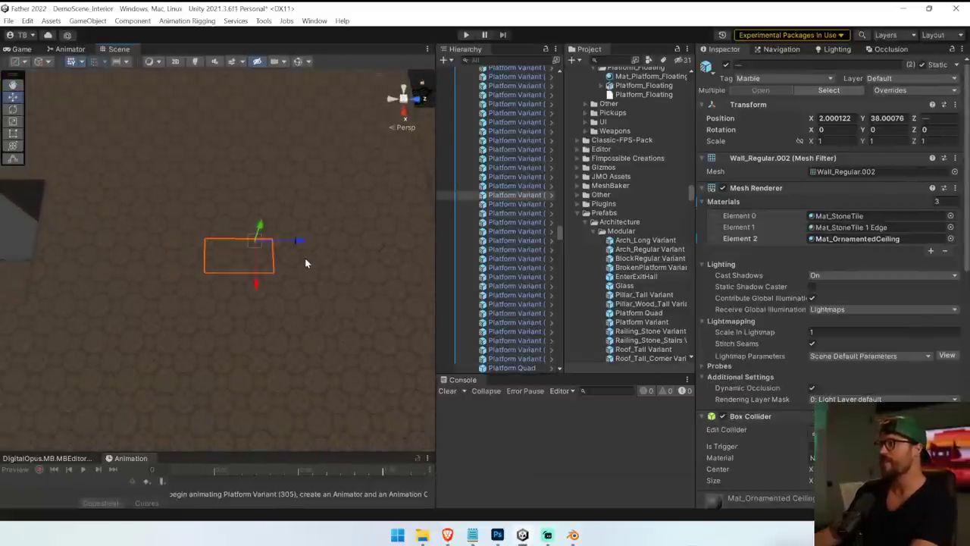
pyautogui.keyDown('shift'); pyautogui.click(213, 286); pyautogui.keyUp('shift')
pyautogui.keyDown('shift'); pyautogui.click(256, 285); pyautogui.keyUp('shift')
pyautogui.keyDown('shift'); pyautogui.click(297, 283); pyautogui.keyUp('shift')
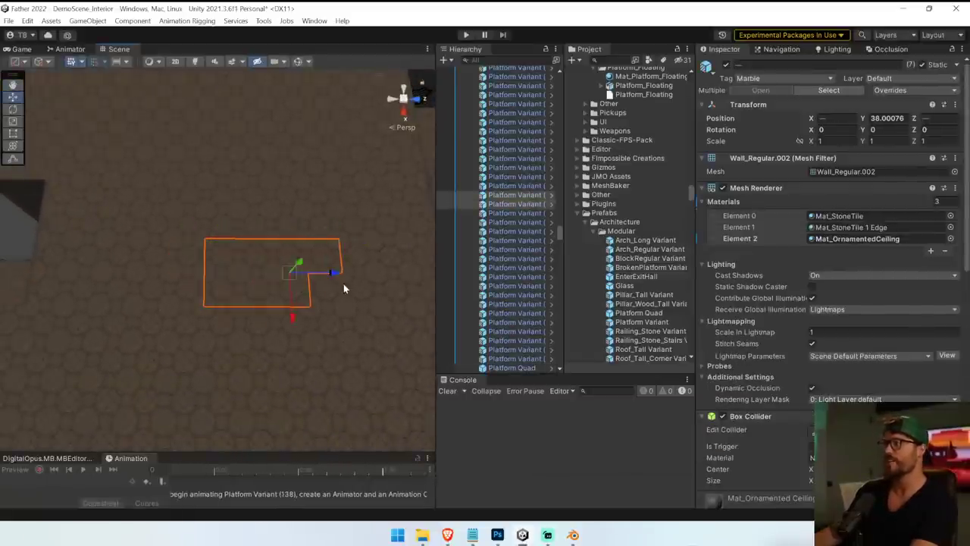
pyautogui.keyDown('shift'); pyautogui.click(341, 284); pyautogui.keyUp('shift')
pyautogui.keyDown('shift'); pyautogui.click(338, 319); pyautogui.keyUp('shift')
pyautogui.keyDown('shift'); pyautogui.click(301, 331); pyautogui.keyUp('shift')
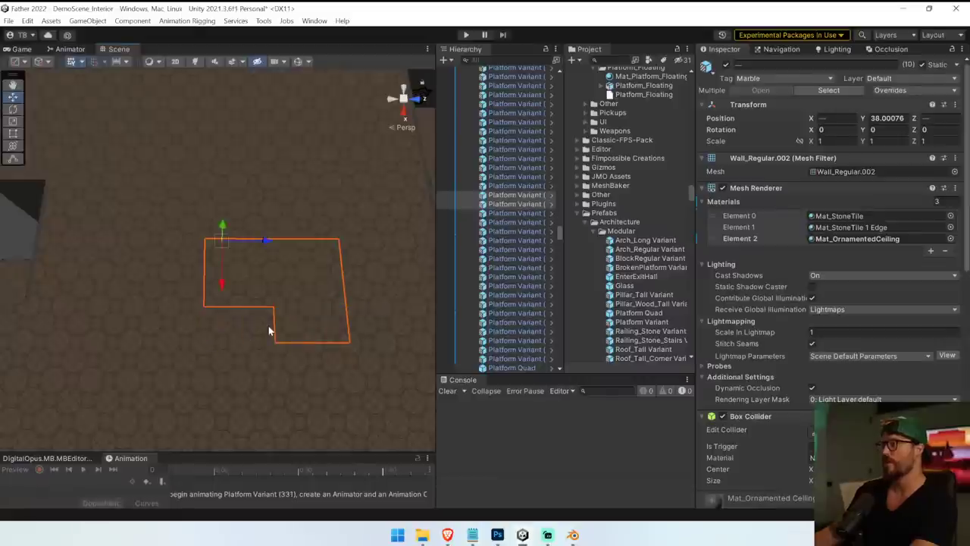
pyautogui.keyDown('shift'); pyautogui.click(228, 330); pyautogui.keyUp('shift')
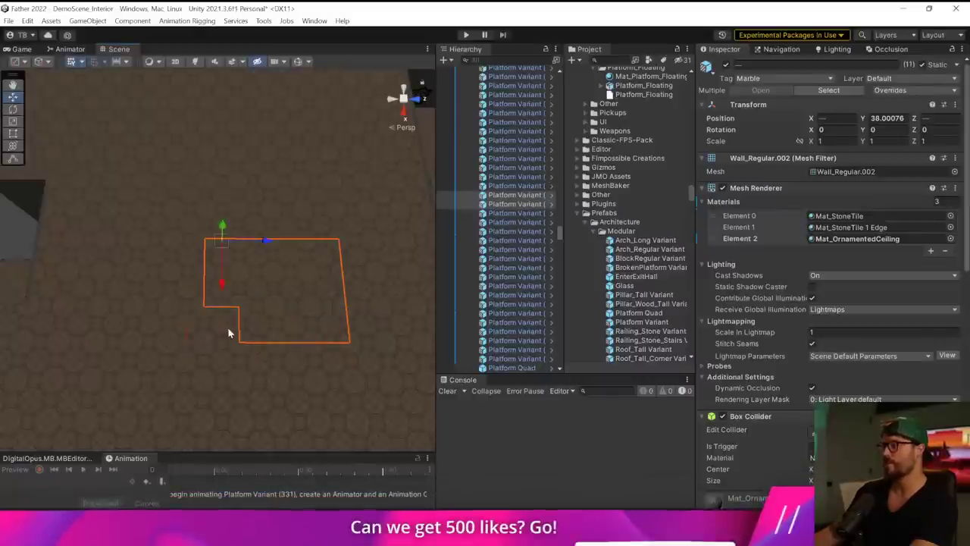
pyautogui.keyDown('shift'); pyautogui.click(231, 363); pyautogui.keyUp('shift')
pyautogui.keyDown('shift'); pyautogui.click(265, 362); pyautogui.keyUp('shift')
pyautogui.keyDown('shift'); pyautogui.click(302, 361); pyautogui.keyUp('shift')
pyautogui.keyDown('shift'); pyautogui.click(340, 360); pyautogui.keyUp('shift')
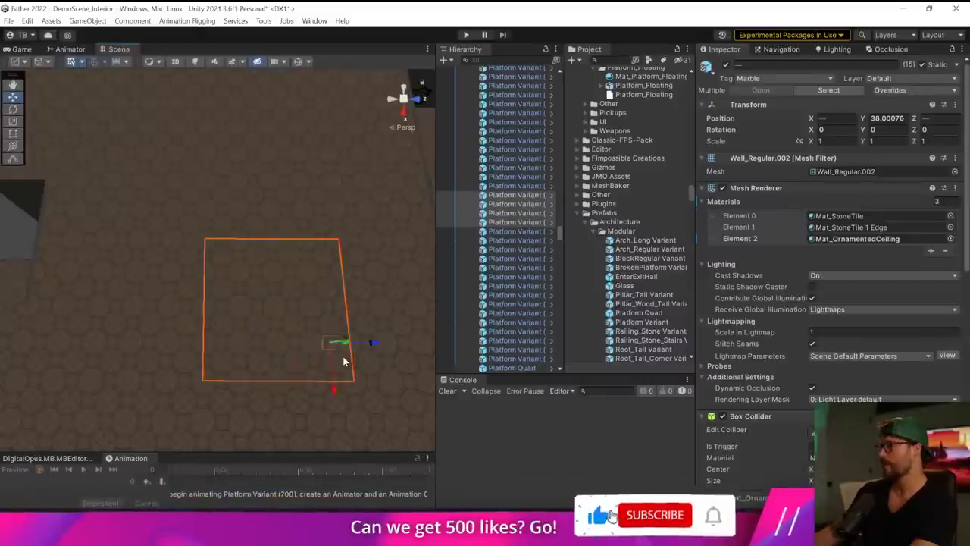
pyautogui.press('Delete')
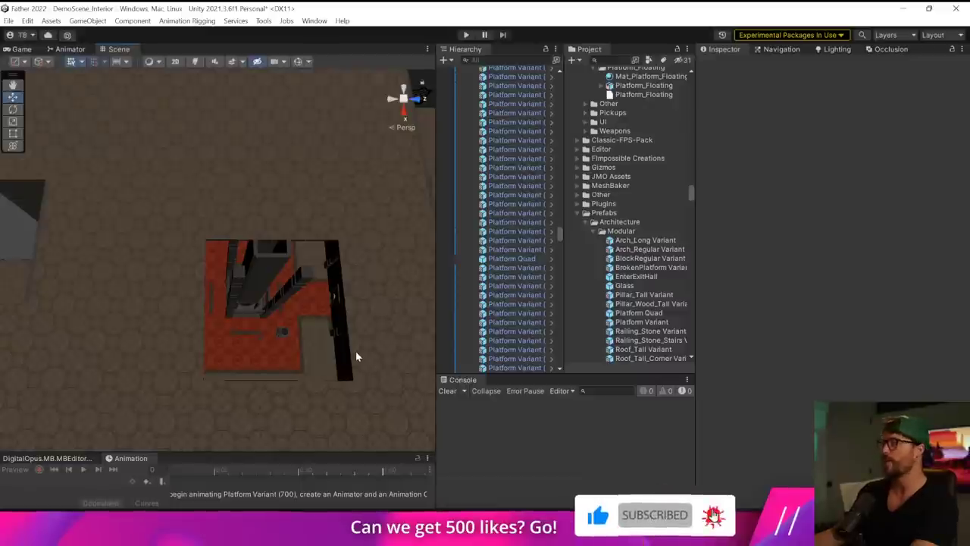
# Duplicate the Platform Quad tile beside the hole and undo the duplication.
pyautogui.scroll(-1, 627, 331)
pyautogui.click(160, 312)
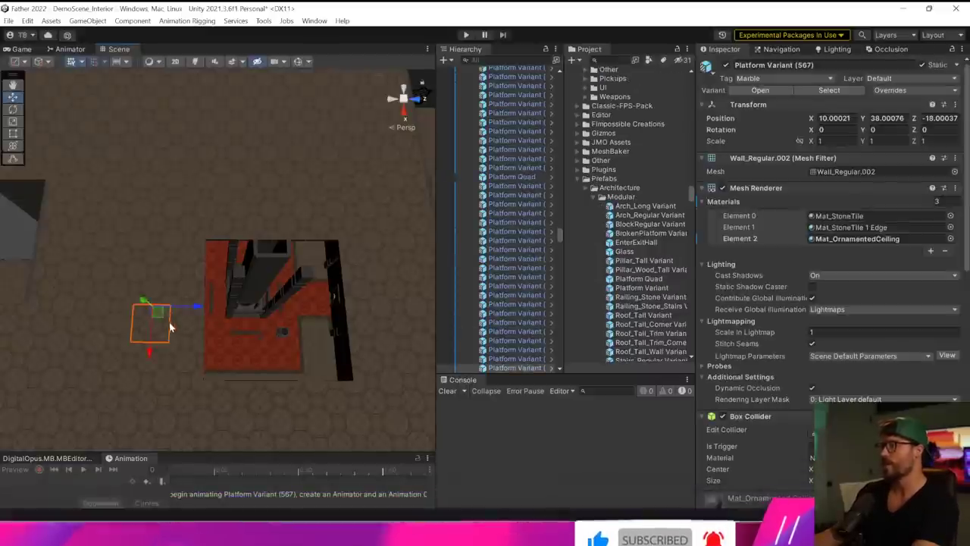
pyautogui.click(188, 329)
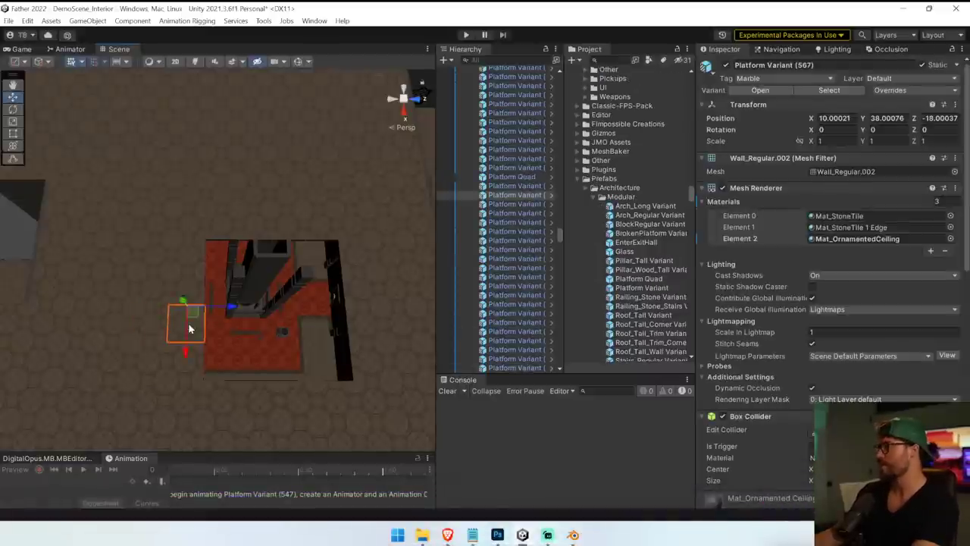
pyautogui.click(512, 176)
pyautogui.hotkey('ctrl', 'd')
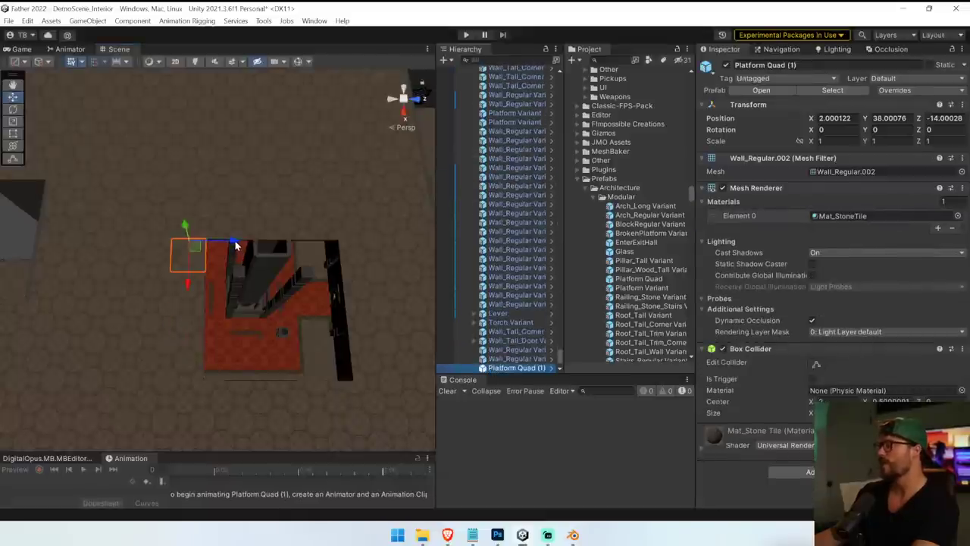
pyautogui.hotkey('ctrl', 'z')
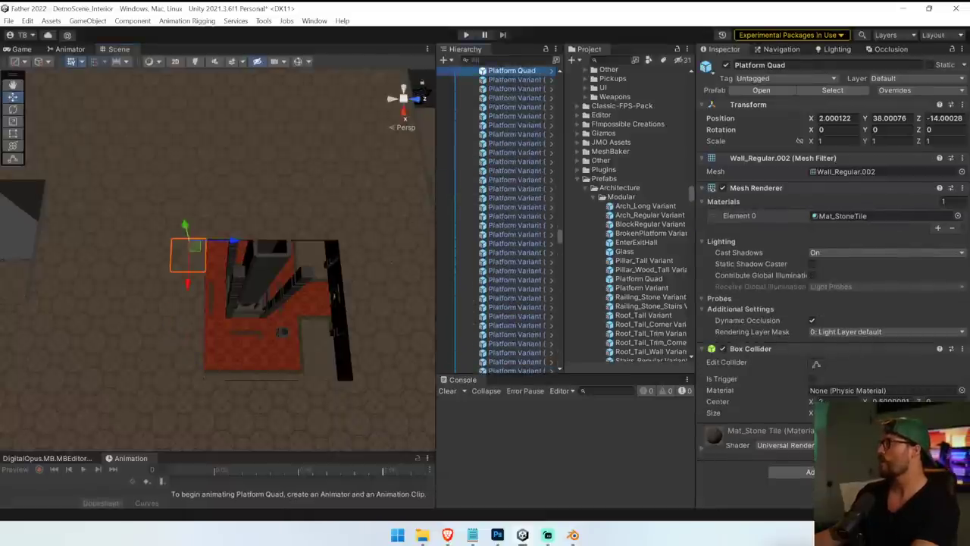
# Find the Platform Quad 16 x 16 model in the project and place it over the floor hole at about X -36, Y 48.5, Z -37.9.
pyautogui.write('Quad 16x')
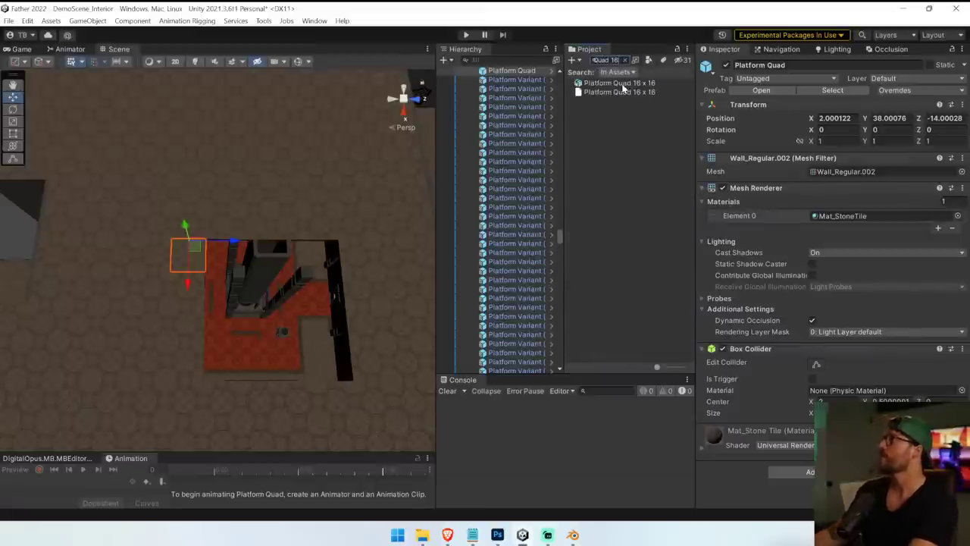
pyautogui.moveTo(623, 88); pyautogui.dragTo(317, 211)
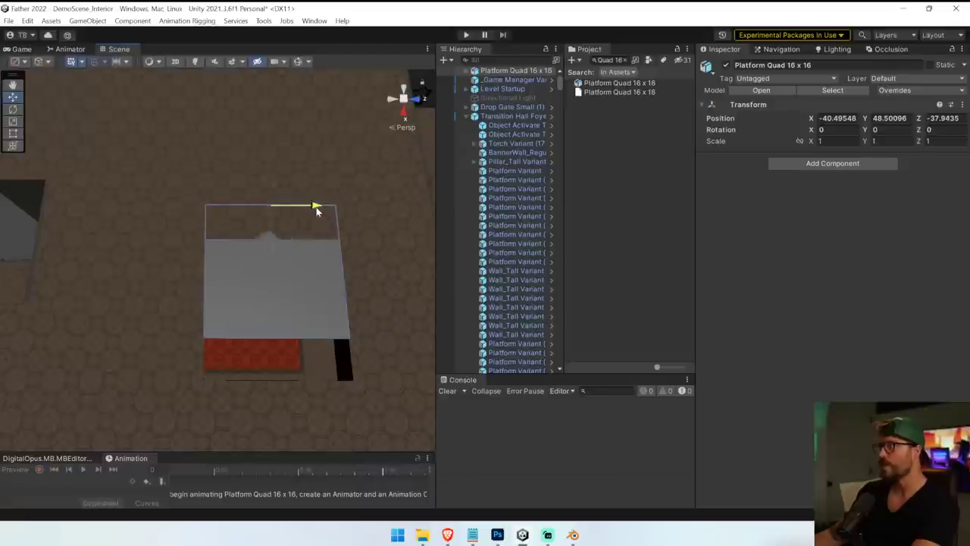
pyautogui.moveTo(275, 256); pyautogui.dragTo(277, 290)
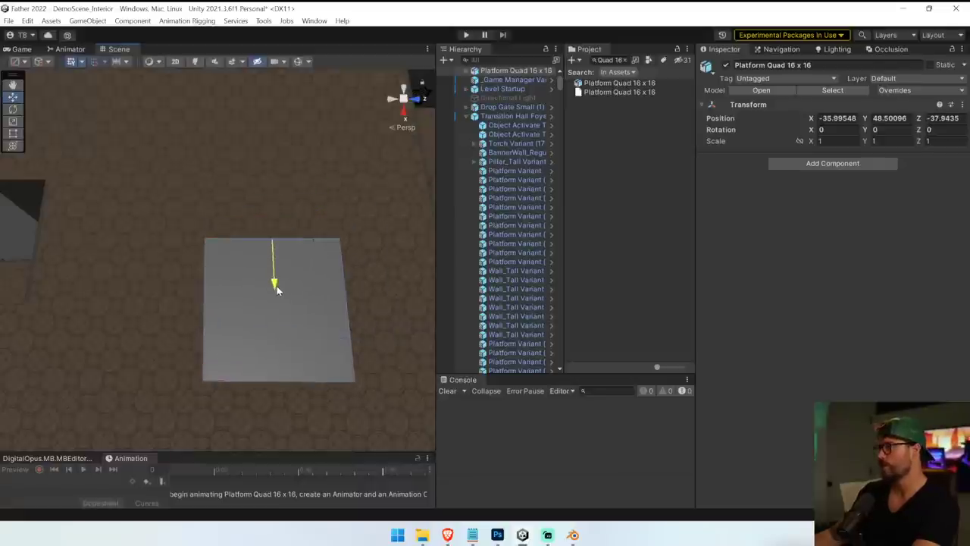
pyautogui.moveTo(285, 273); pyautogui.dragTo(637, 271, button='right')
pyautogui.keyDown('alt'); pyautogui.moveTo(636, 272); pyautogui.dragTo(303, 214); pyautogui.keyUp('alt')
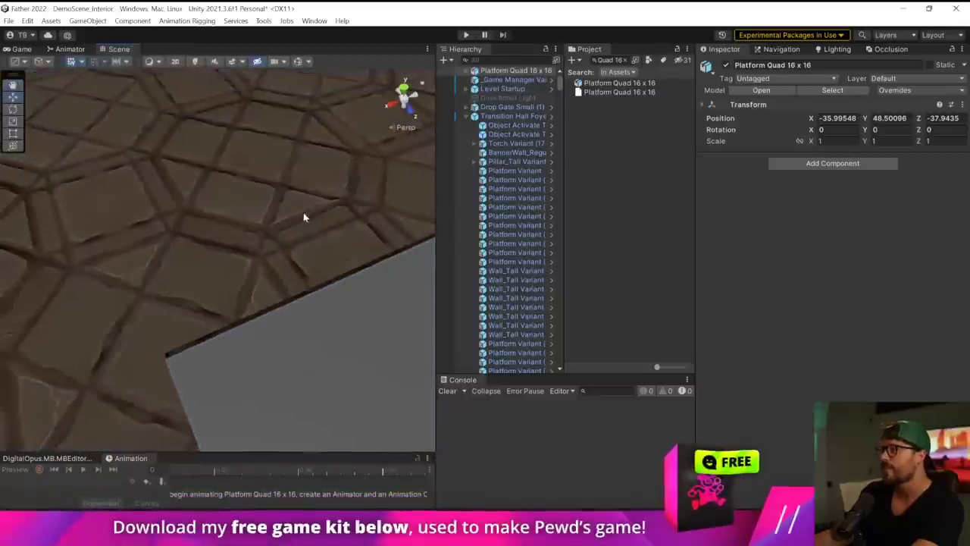
# Vertex-snap the Platform Quad 16 x 16 corner to the floor hole's corner at about X -36, Y 48.5, Z -38.
pyautogui.press('v')
pyautogui.moveTo(171, 365); pyautogui.dragTo(166, 355)
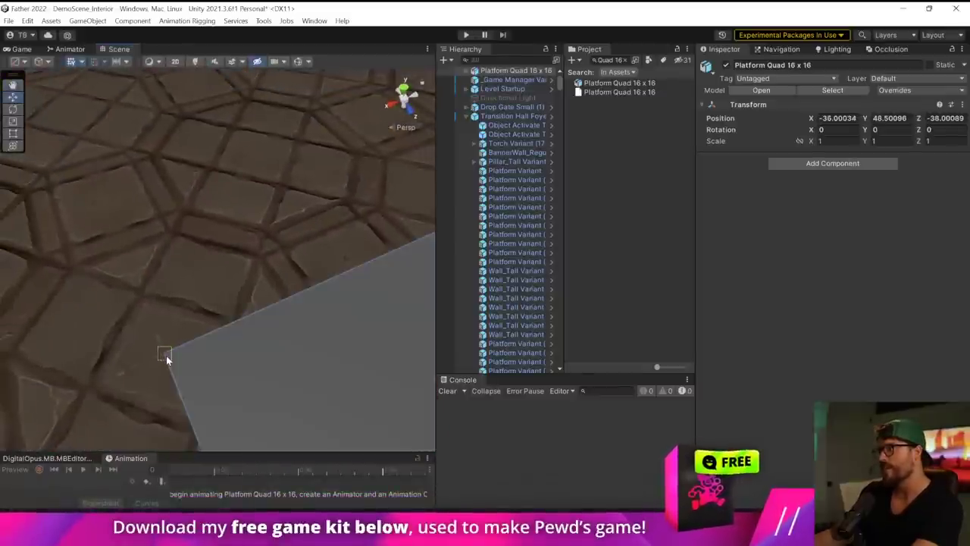
pyautogui.moveTo(166, 356); pyautogui.dragTo(360, 250, button='right')
pyautogui.keyDown('alt'); pyautogui.moveTo(360, 252); pyautogui.dragTo(395, 259); pyautogui.keyUp('alt')
# Locate the Platform Variant prefab in the Modular folder and save Platform Quad 16 x 16 there as a prefab variant.
pyautogui.click(477, 261)
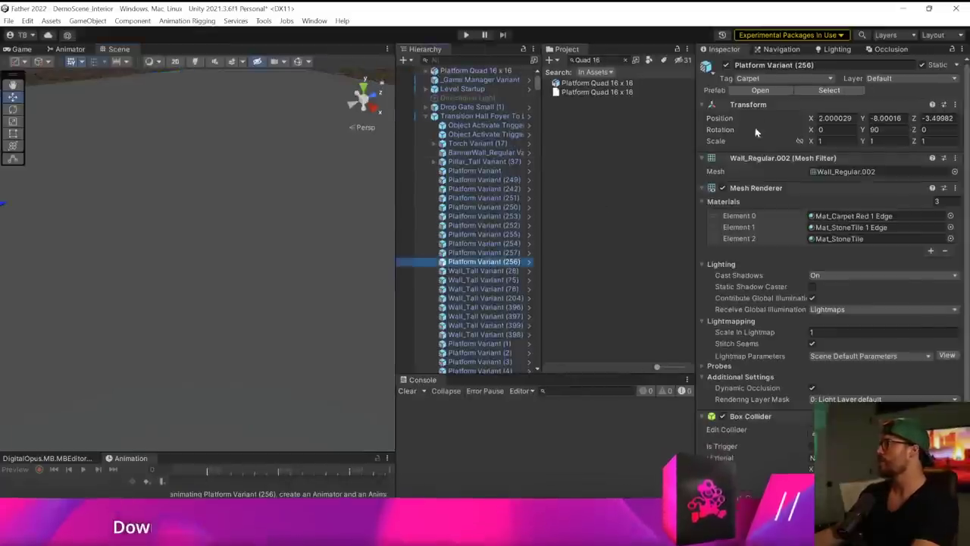
pyautogui.click(814, 91)
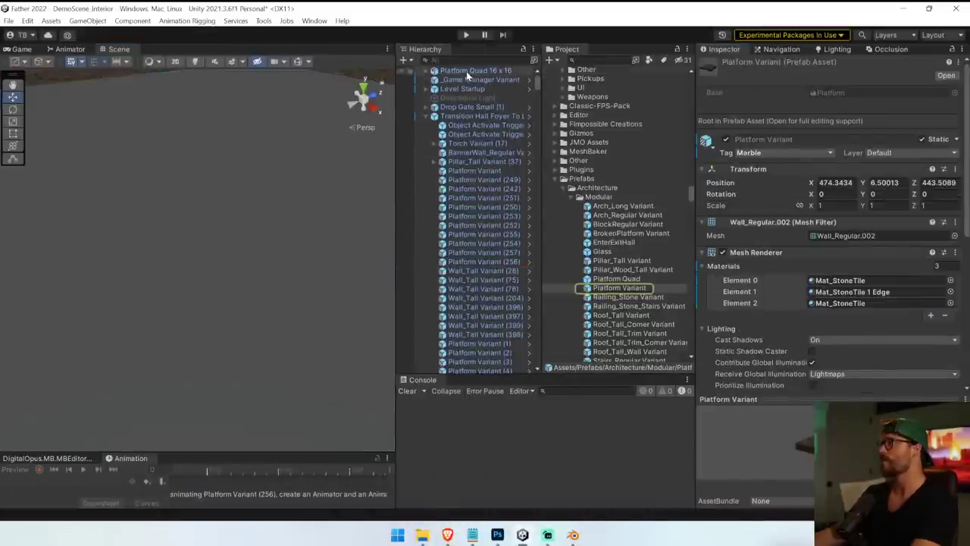
pyautogui.click(666, 289)
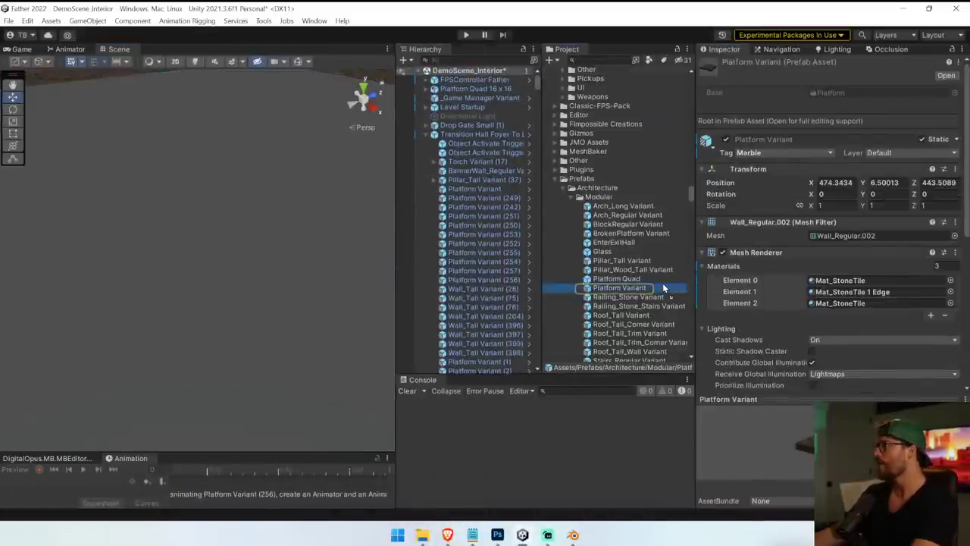
pyautogui.moveTo(667, 283); pyautogui.dragTo(666, 282)
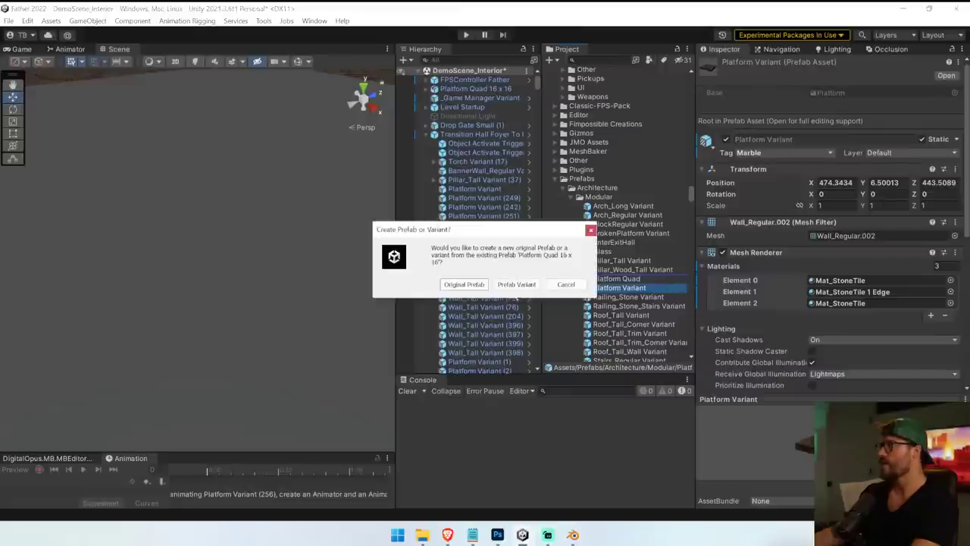
pyautogui.click(516, 284)
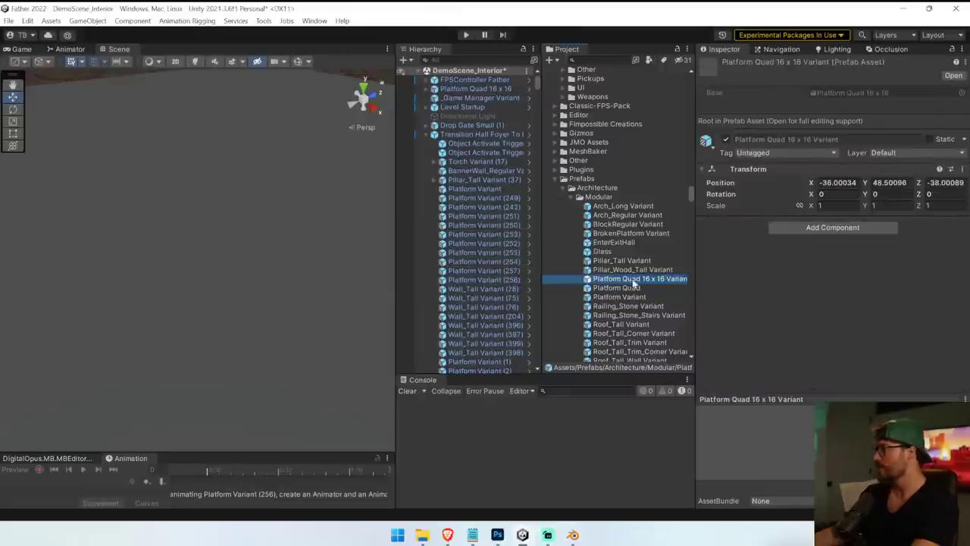
# Open the Platform Quad 16 x 16 Variant prefab and check its Plane and Wall_Regular.002 parts against the Blender file.
pyautogui.doubleClick(641, 279)
pyautogui.click(784, 164)
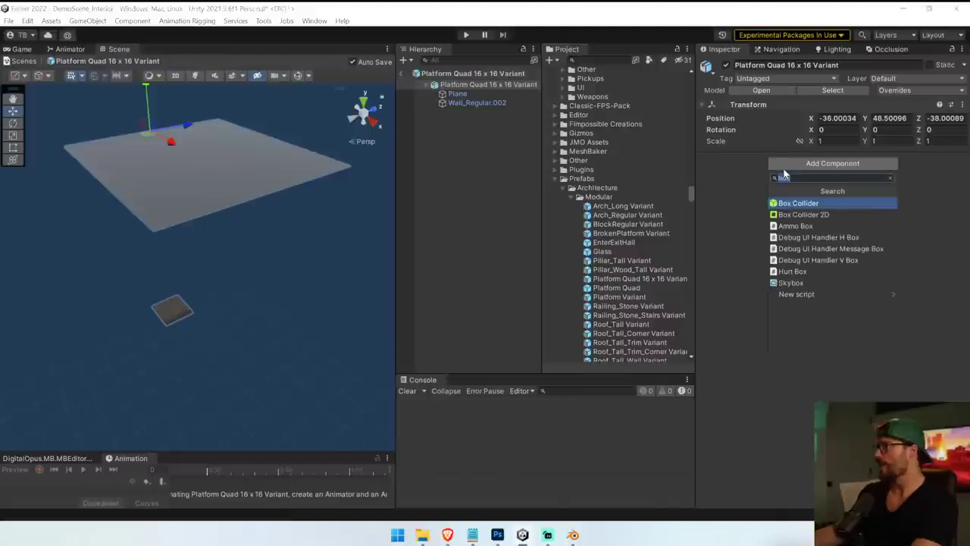
pyautogui.click(476, 104)
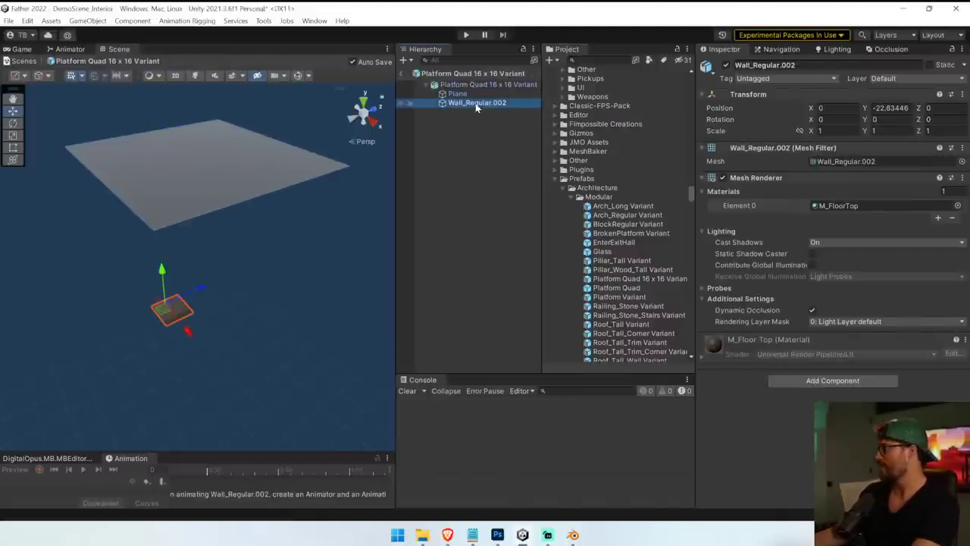
pyautogui.hotkey('alt', 'Tab')
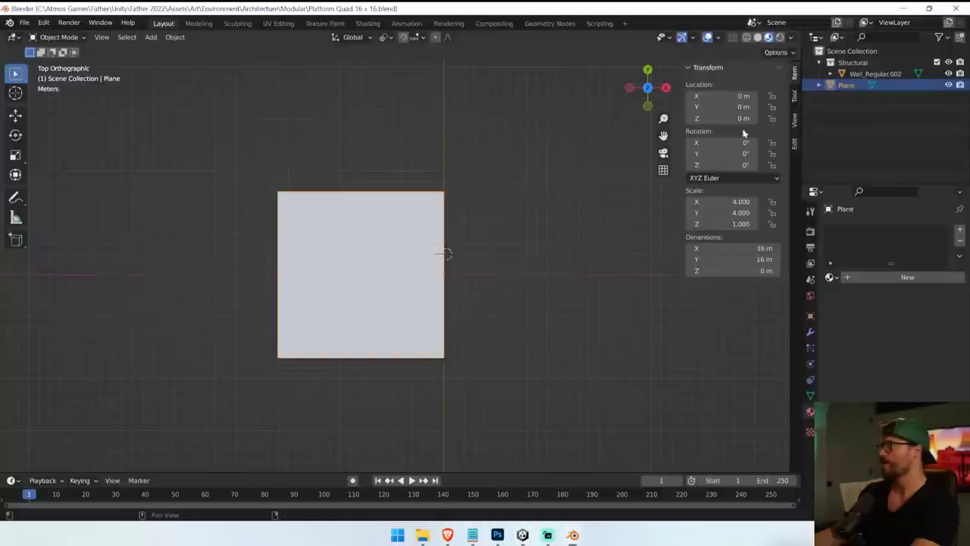
pyautogui.click(849, 73)
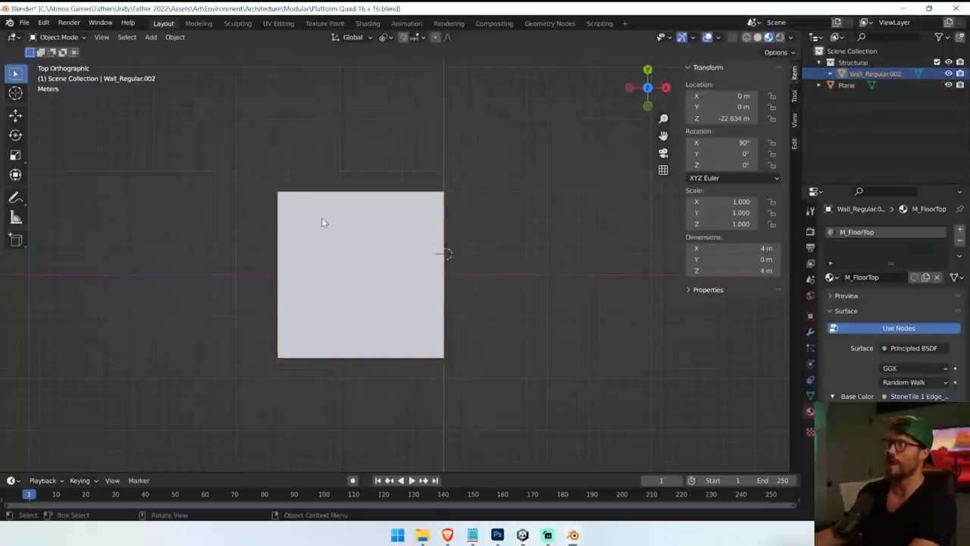
pyautogui.hotkey('alt', 'Tab')
pyautogui.click(496, 94)
pyautogui.click(493, 84)
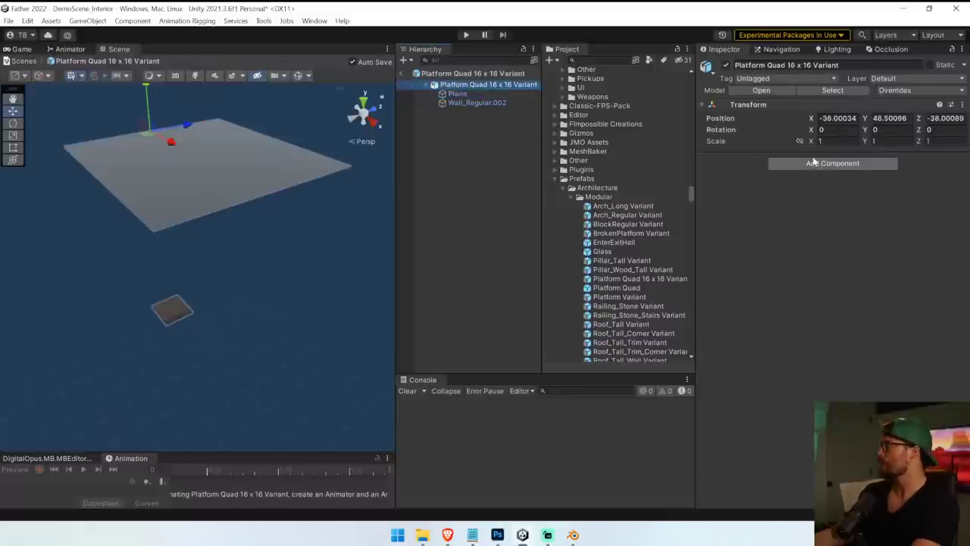
pyautogui.click(479, 95)
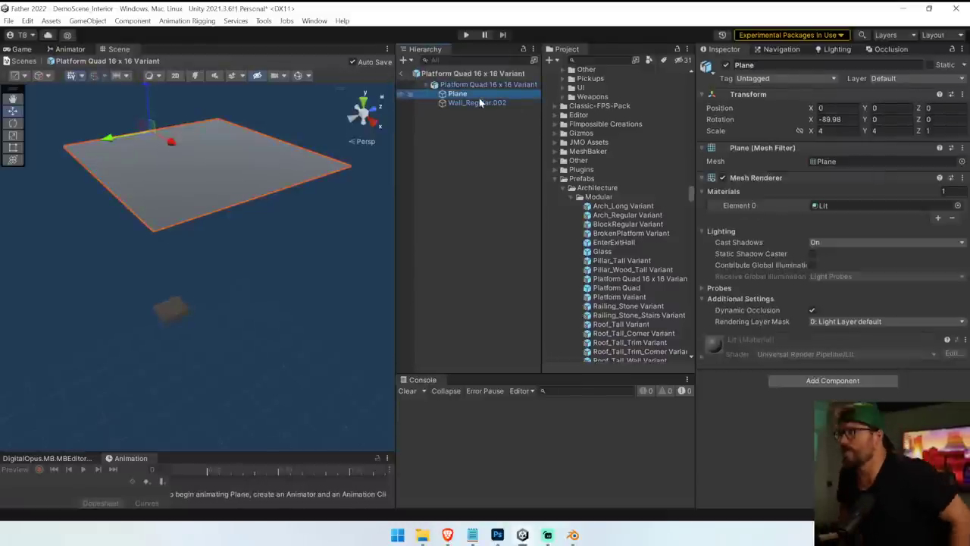
pyautogui.click(400, 73)
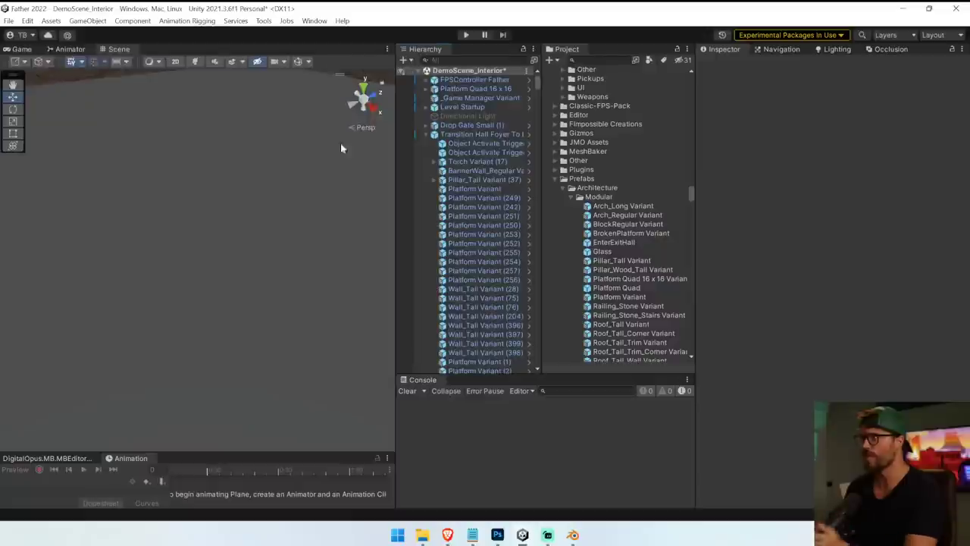
# Inspect the neighbouring Platform Variant tiles and the small Platform Quad prefab's material and collider, and select the 16 x 16 plane.
pyautogui.click(182, 241)
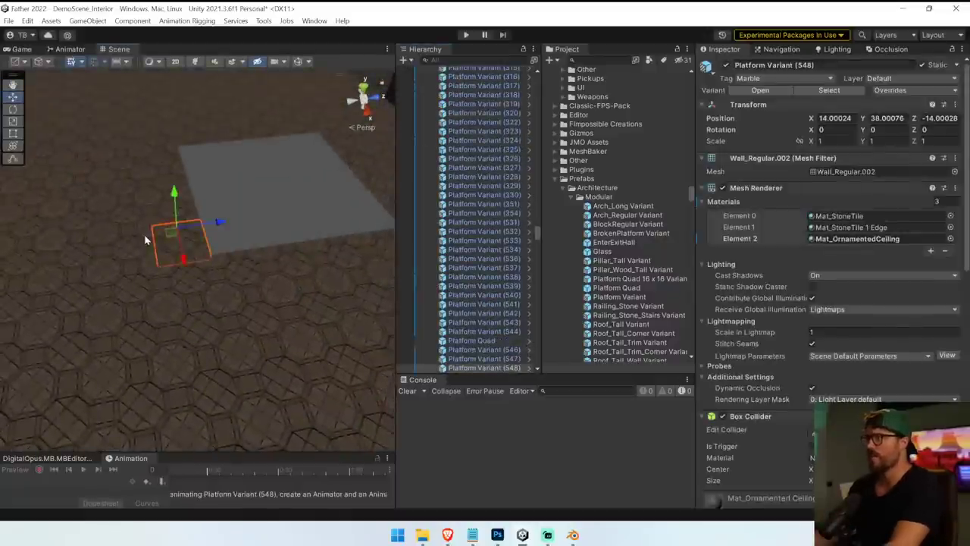
pyautogui.click(147, 239)
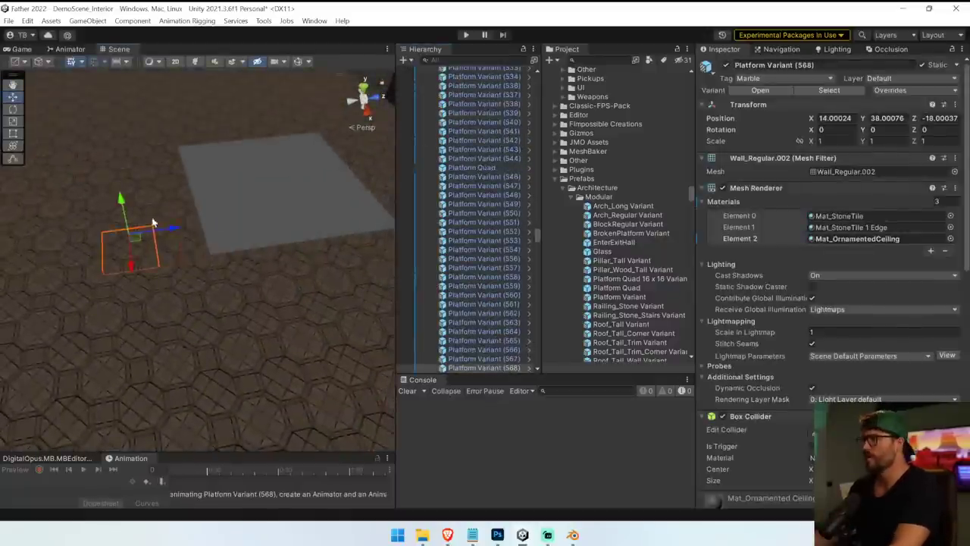
pyautogui.click(495, 167)
pyautogui.click(529, 167)
pyautogui.click(453, 84)
pyautogui.click(488, 95)
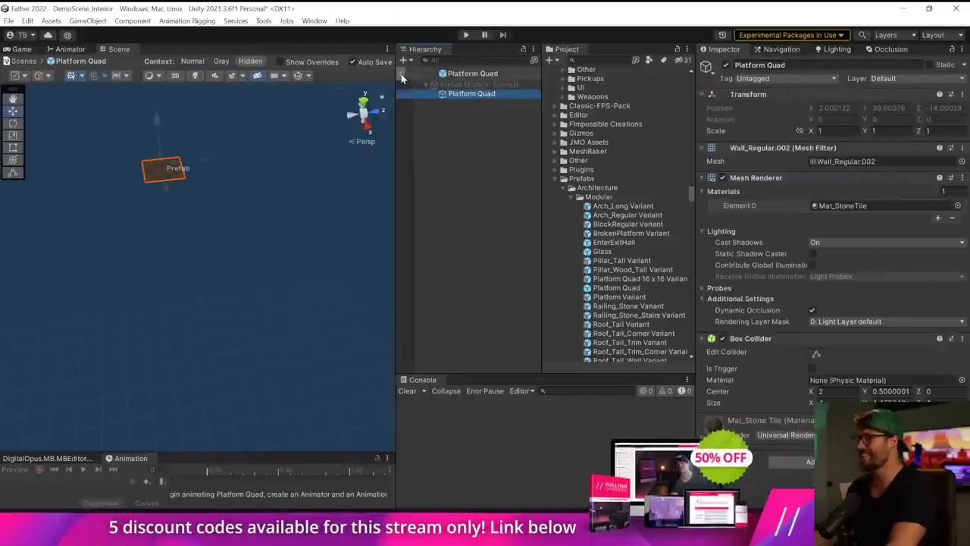
pyautogui.click(401, 74)
pyautogui.click(295, 200)
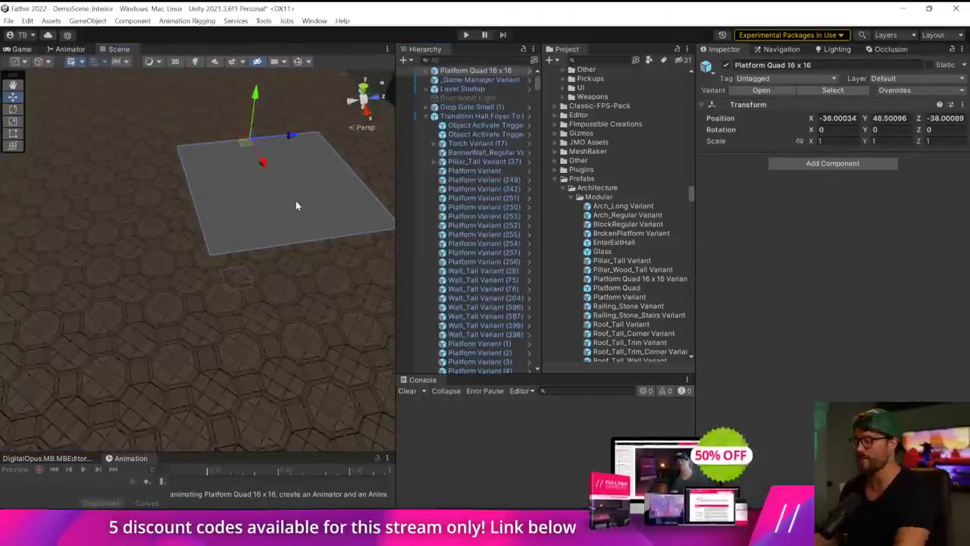
# Switch to Blender and give the 16 x 16 plane the existing M_FloorTop material.
pyautogui.hotkey('alt', 'Tab')
pyautogui.click(303, 204)
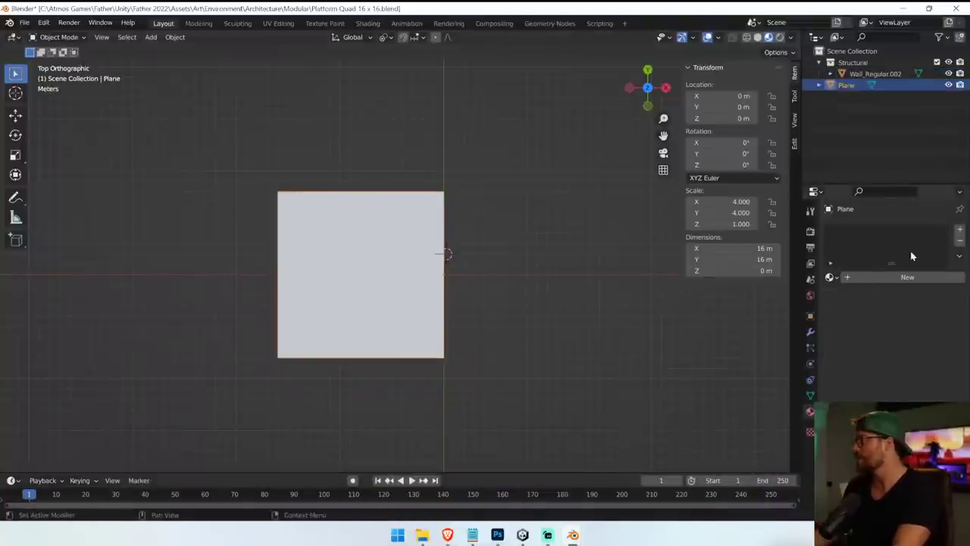
pyautogui.click(913, 277)
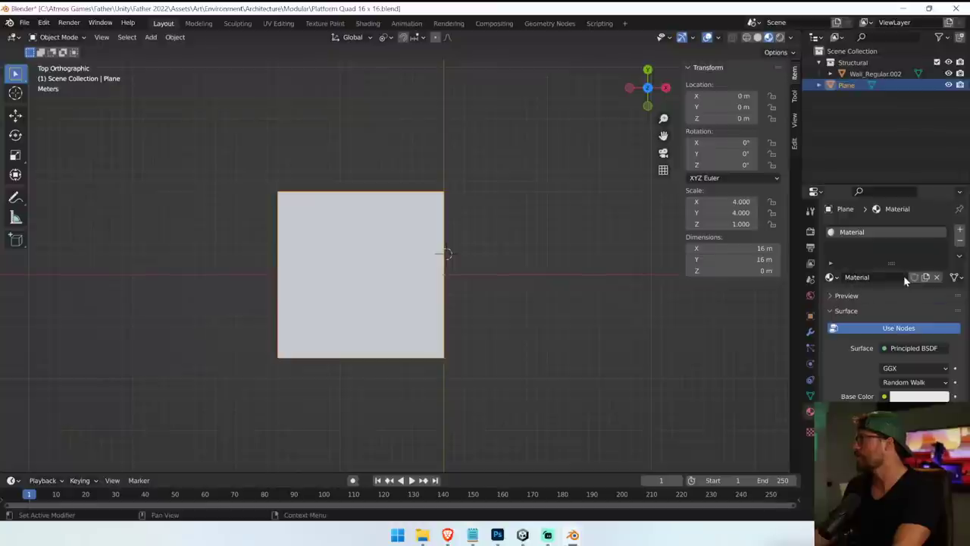
pyautogui.click(832, 278)
pyautogui.click(804, 294)
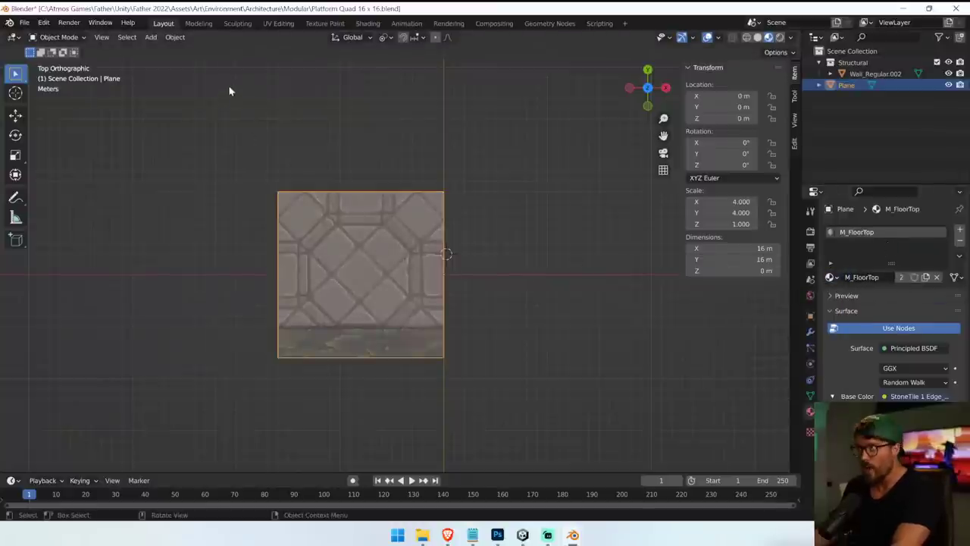
# Select all of the plane's UVs in the UV Editing workspace and scale them by 4.
pyautogui.click(278, 23)
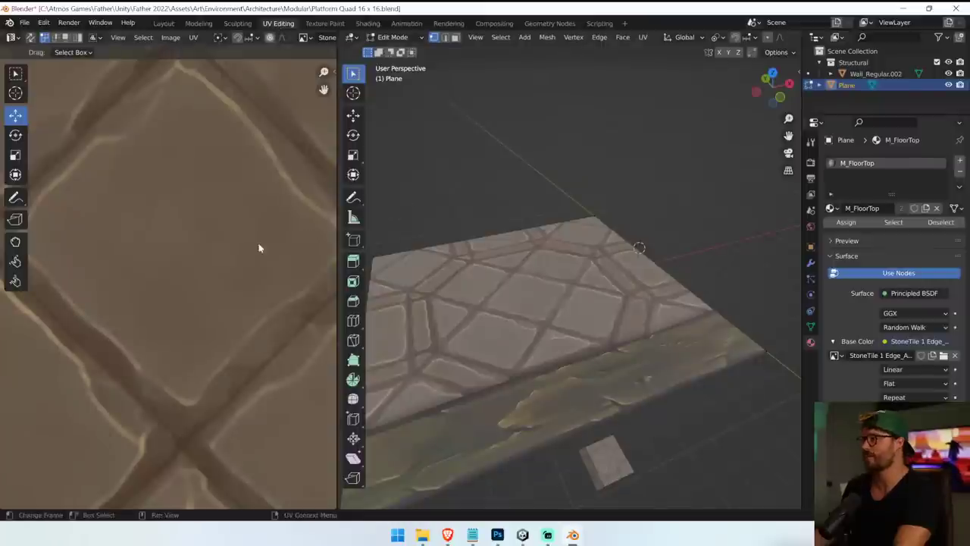
pyautogui.scroll(-10, 253, 246)
pyautogui.scroll(2, 251, 244)
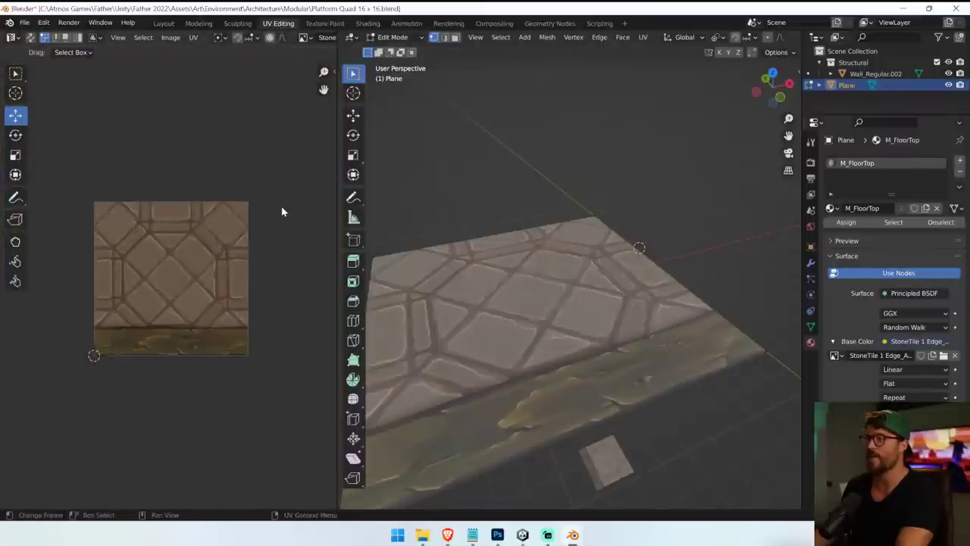
pyautogui.press('a')
pyautogui.press('a')
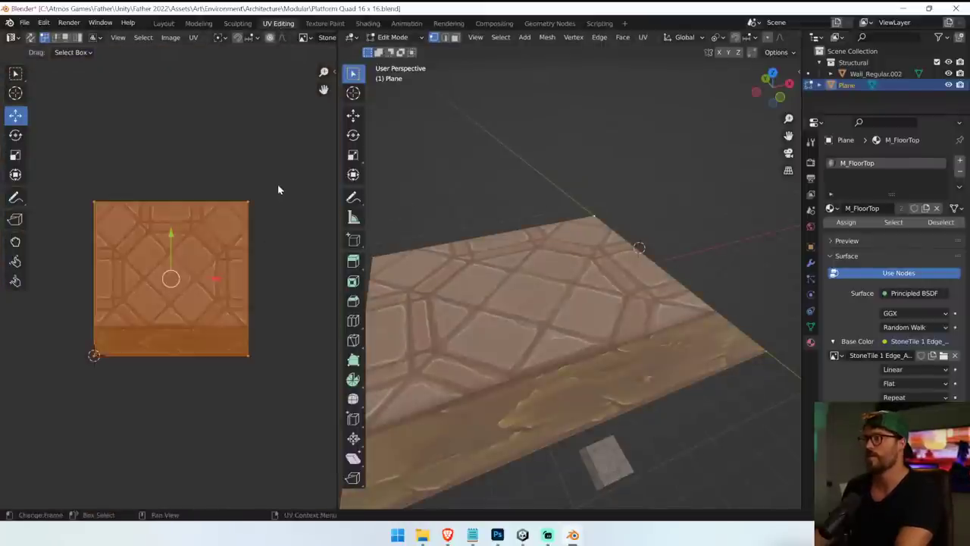
pyautogui.press('s')
pyautogui.moveTo(76, 114)
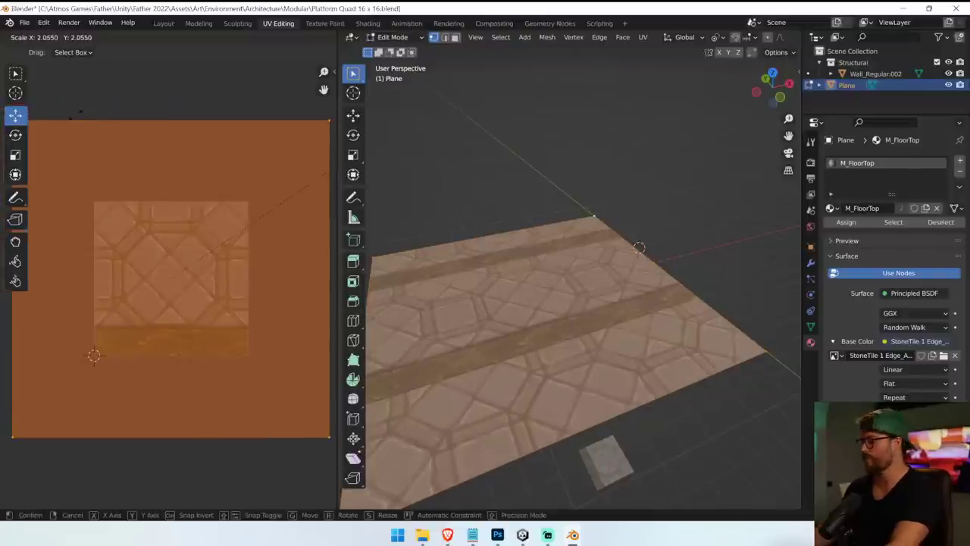
pyautogui.write('4')
pyautogui.press('Return')
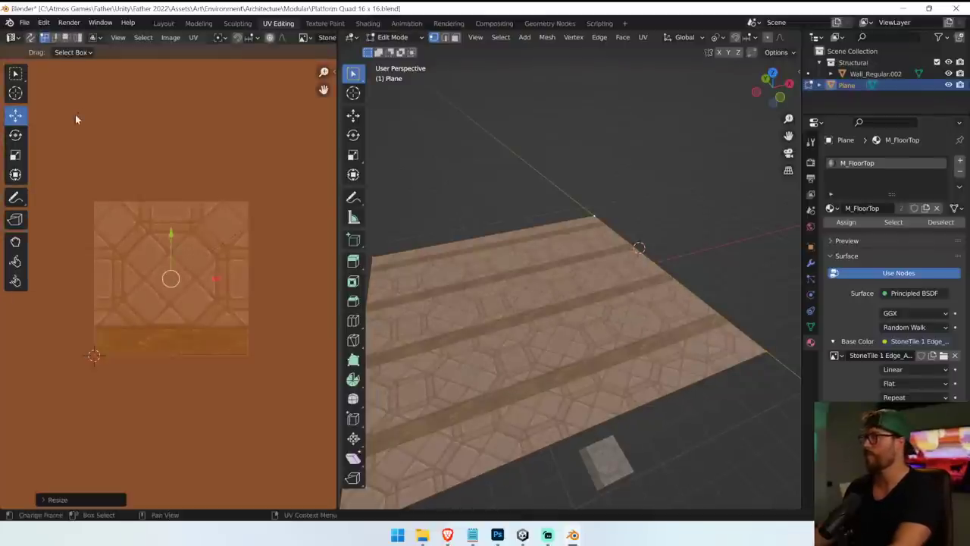
# Move the plane's UVs by 1.5 in X and -1.5 in Y to line up with the texture's upper-left corner.
pyautogui.scroll(-5, 119, 136)
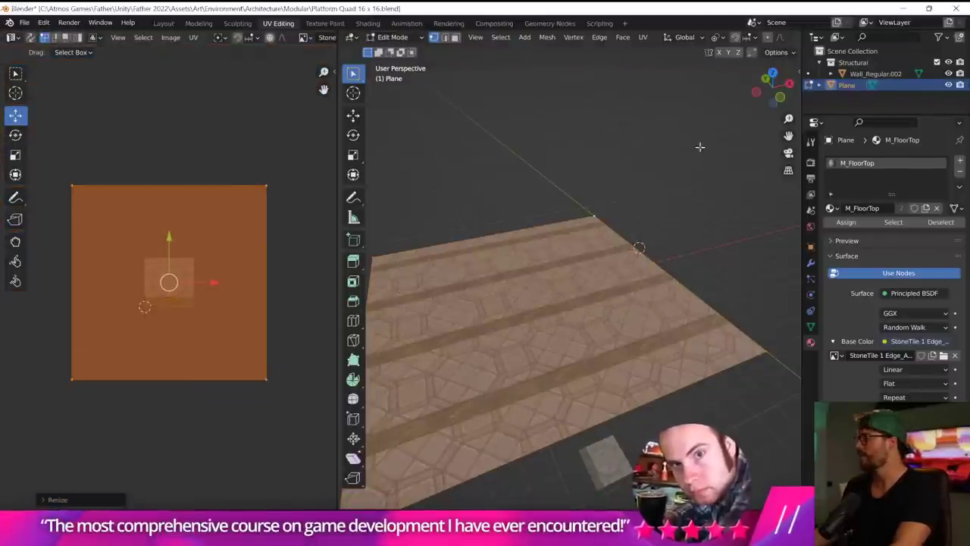
pyautogui.moveTo(700, 145); pyautogui.dragTo(656, 203, button='middle')
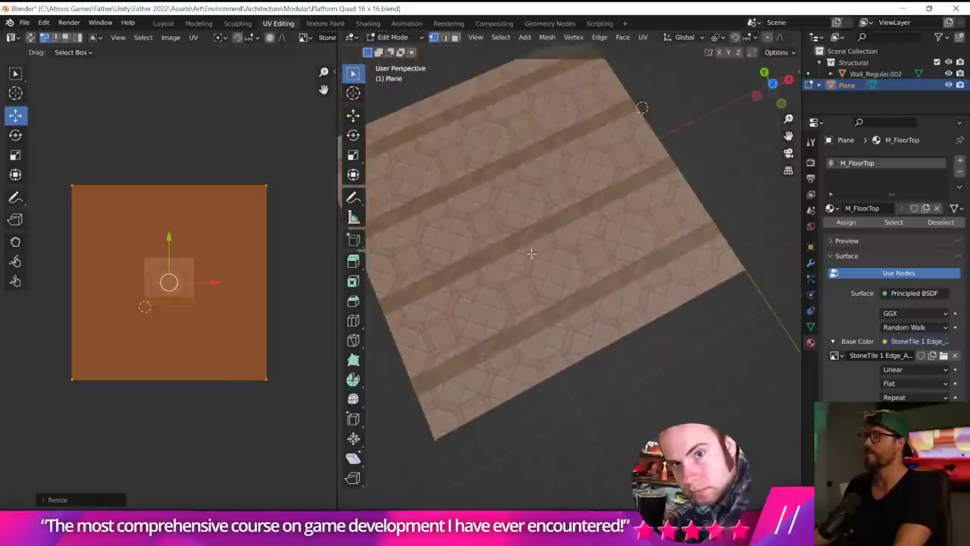
pyautogui.press('g')
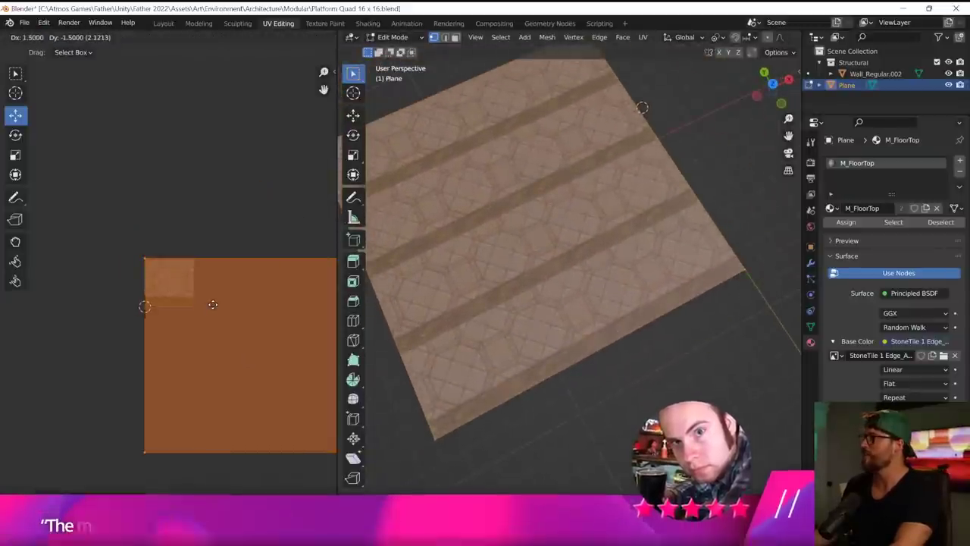
pyautogui.click(213, 305)
pyautogui.moveTo(701, 288); pyautogui.dragTo(633, 286, button='middle')
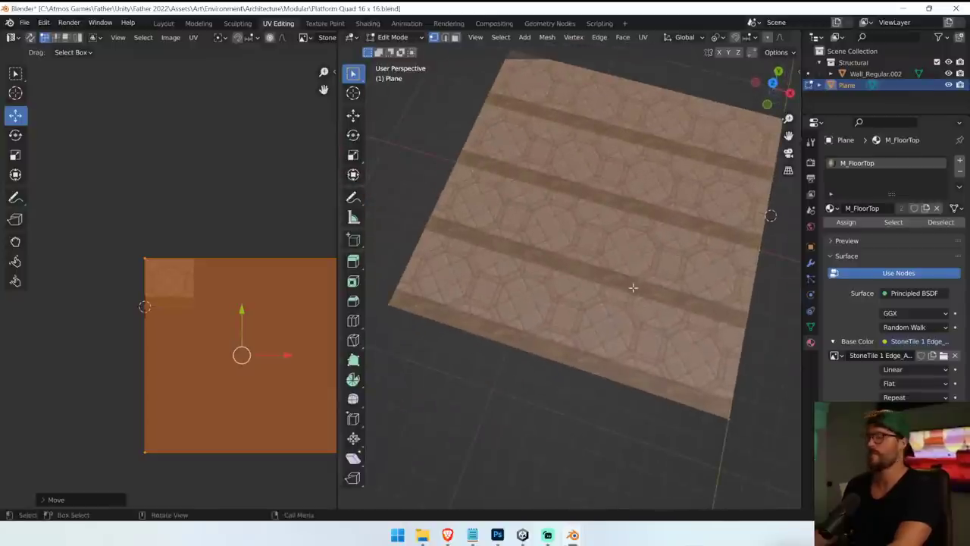
pyautogui.scroll(1, 634, 288)
# Try to move the small Wall_Regular.002 tile out from under the plane in the Layout workspace, and reselect the plane.
pyautogui.click(98, 22)
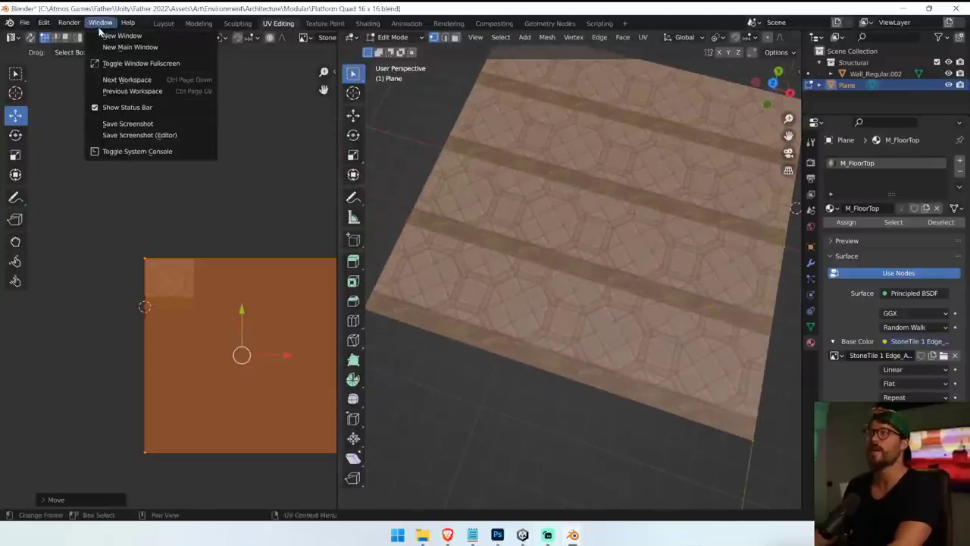
pyautogui.click(168, 24)
pyautogui.moveTo(501, 279); pyautogui.dragTo(443, 294, button='middle')
pyautogui.scroll(1, 447, 292)
pyautogui.click(863, 75)
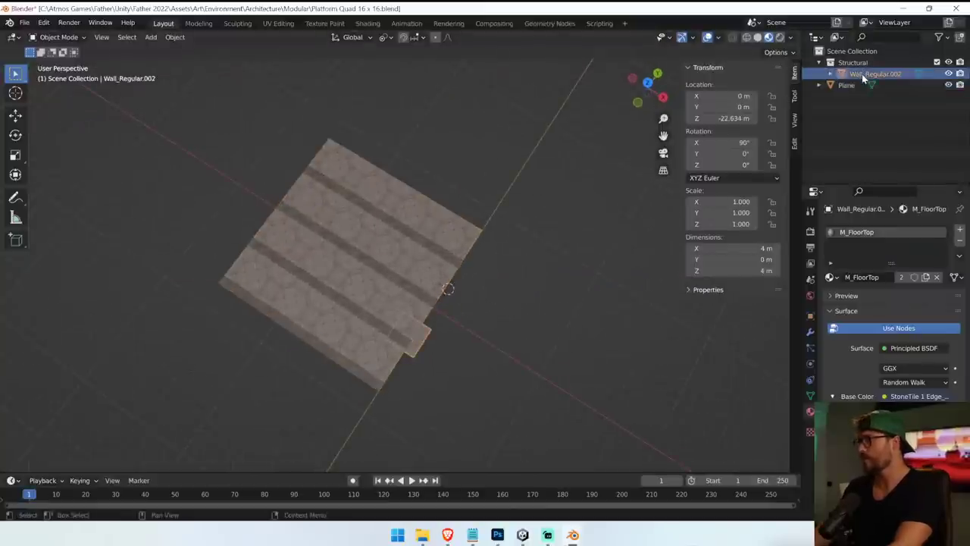
pyautogui.press('g')
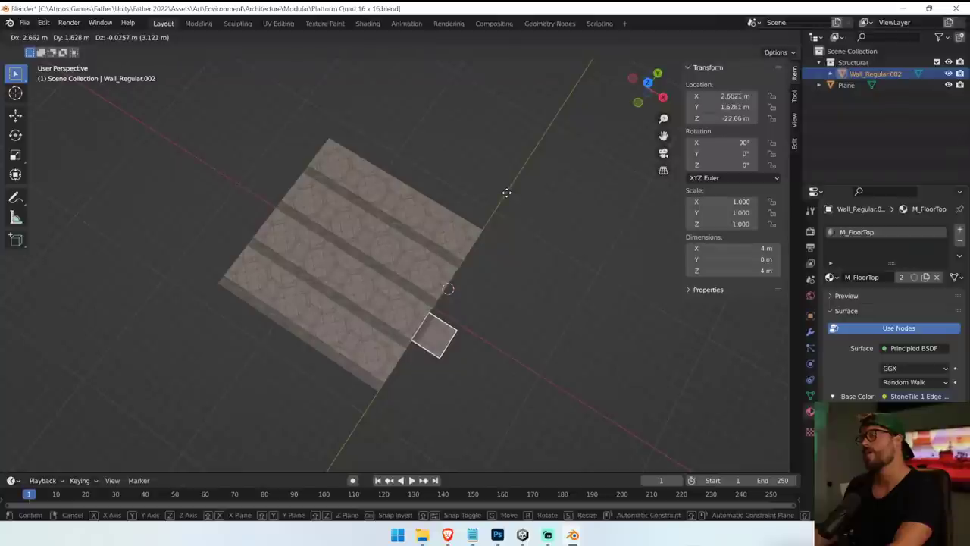
pyautogui.click(485, 199)
pyautogui.click(400, 186)
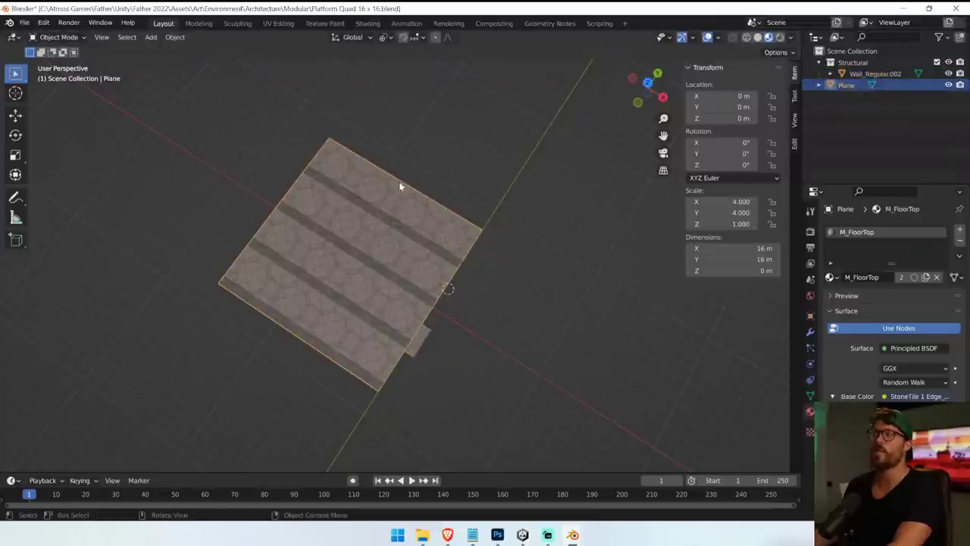
# Return to the UV Editing workspace and try to rescale the plane's UVs.
pyautogui.click(278, 24)
pyautogui.scroll(-3, 278, 315)
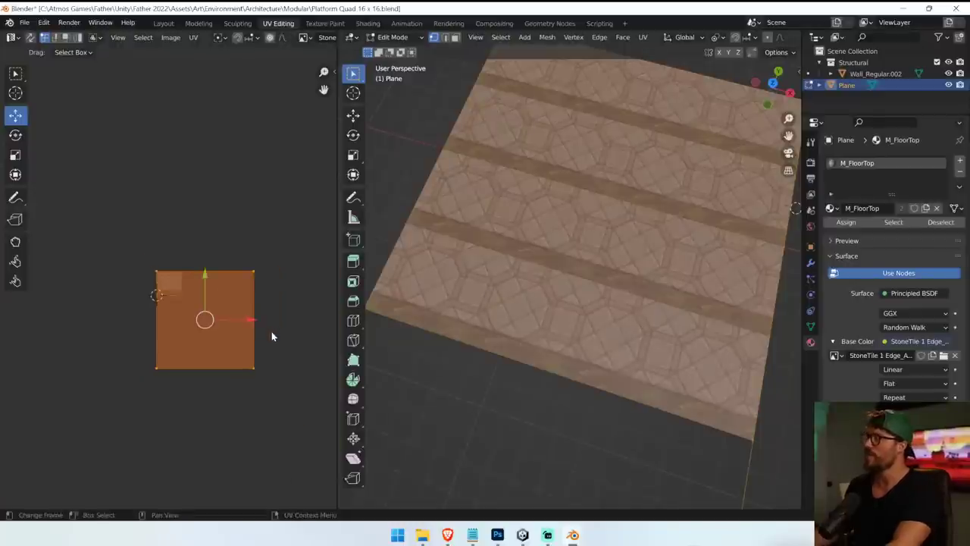
pyautogui.press('s')
pyautogui.click(275, 377)
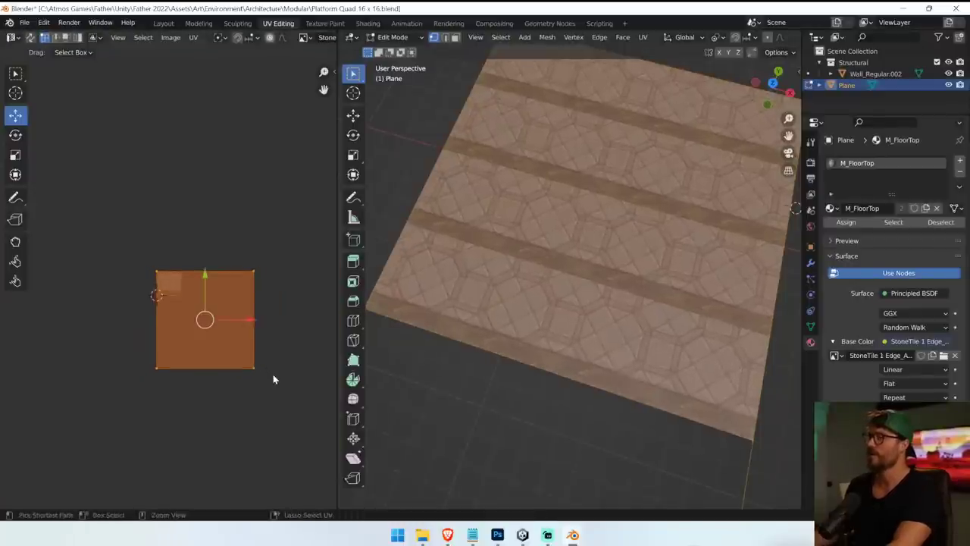
# Undo the earlier move and rescaling of the plane's UVs, back to the unit texture square.
pyautogui.press('Tab')
pyautogui.hotkey('ctrl', 'z')
pyautogui.hotkey('ctrl', 'z')
pyautogui.hotkey('ctrl', 'z')
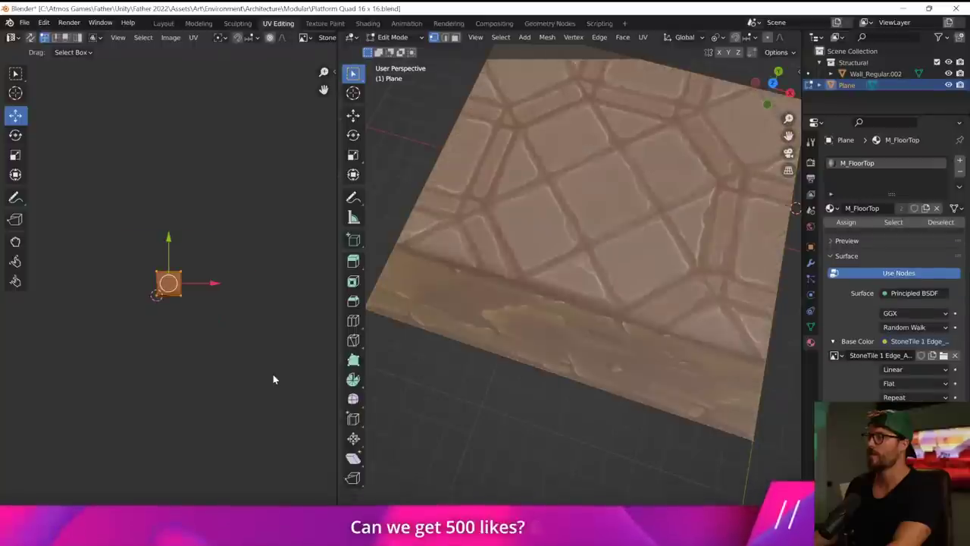
# Scale the plane's UVs by 8.
pyautogui.write('s')
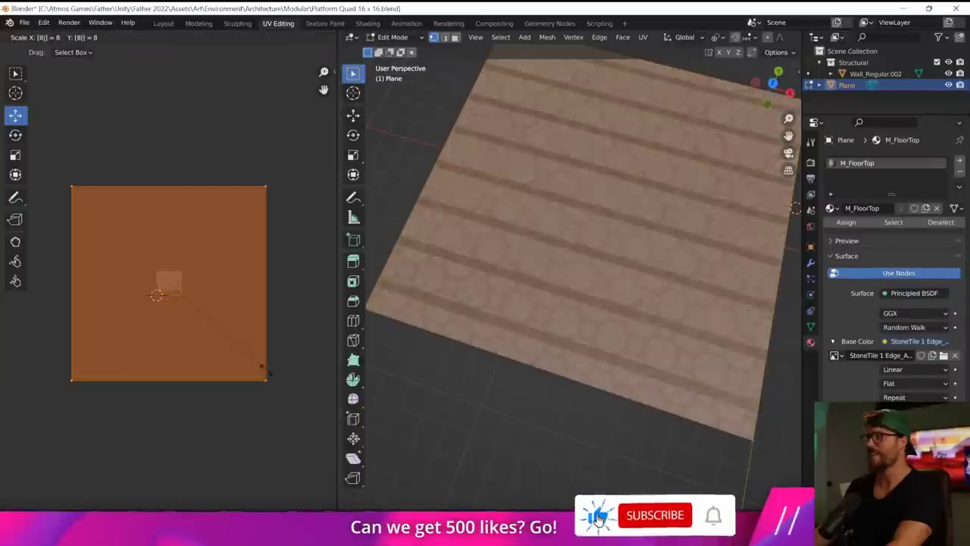
pyautogui.write('8')
pyautogui.click(263, 375)
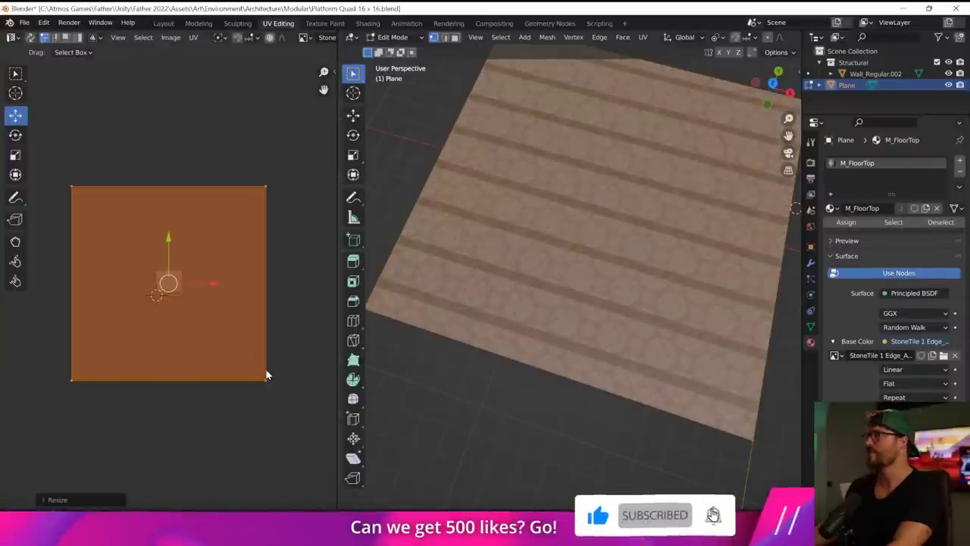
# Move the plane's UVs by about 3.5 in X and -3.5 in Y onto the texture's upper-left corner.
pyautogui.press('g')
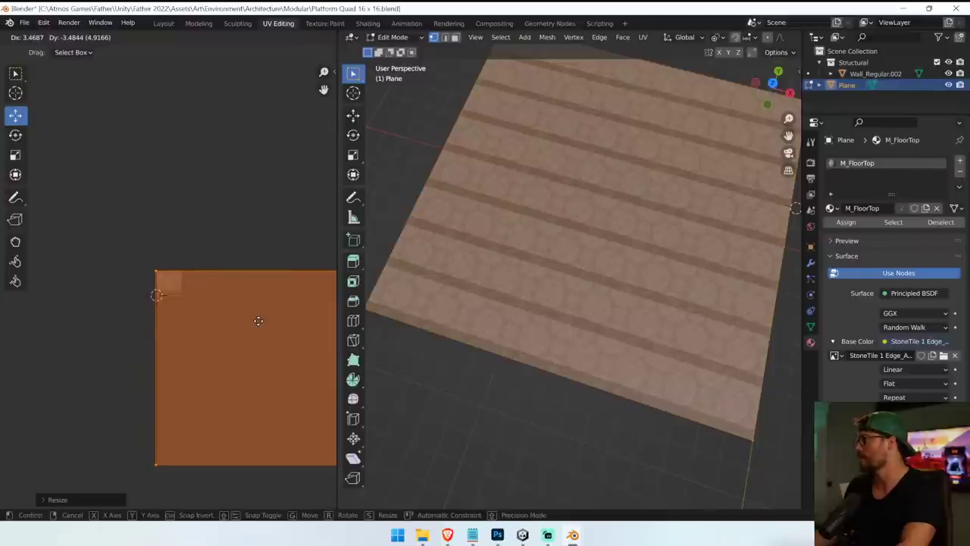
pyautogui.click(259, 321)
pyautogui.scroll(7, 177, 295)
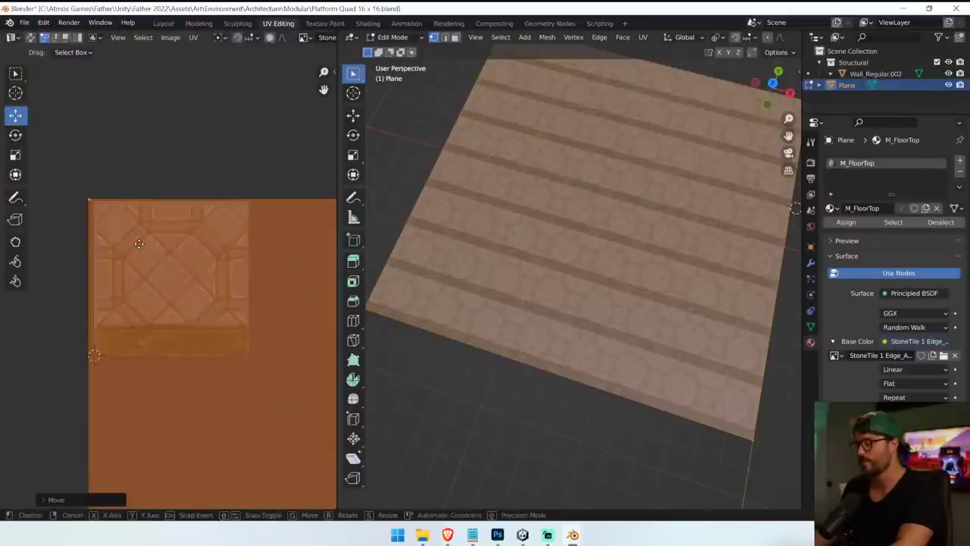
pyautogui.press('g')
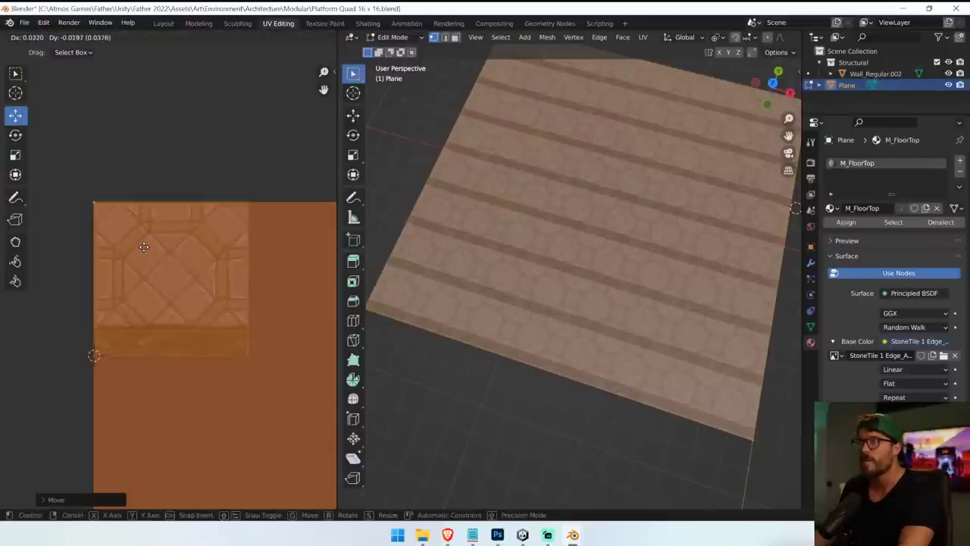
pyautogui.click(145, 244)
# Select all UVs, nudge their upper-left corner precisely onto the texture's corner, and save the Blender file.
pyautogui.moveTo(74, 183); pyautogui.dragTo(117, 223)
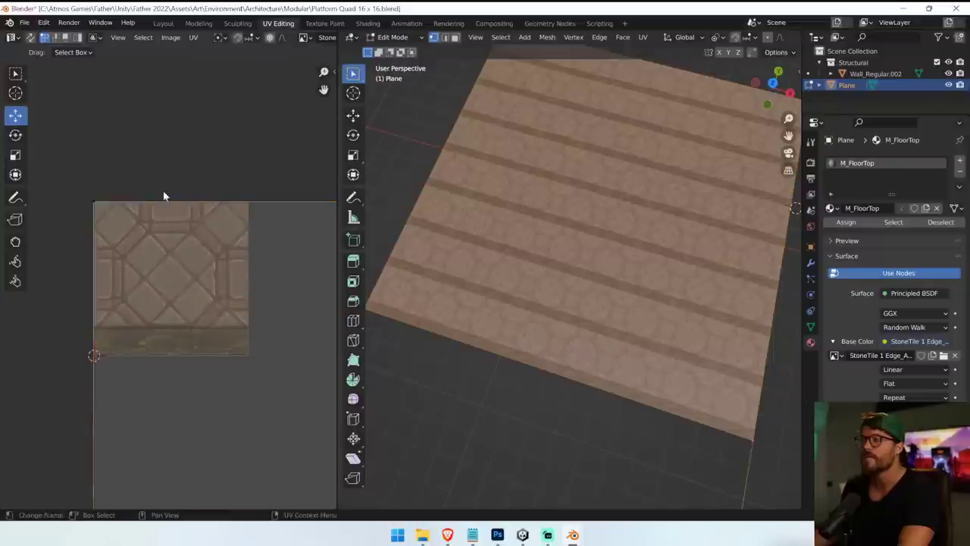
pyautogui.press('a')
pyautogui.scroll(4, 104, 222)
pyautogui.moveTo(104, 223); pyautogui.dragTo(181, 283, button='middle')
pyautogui.scroll(-3, 181, 282)
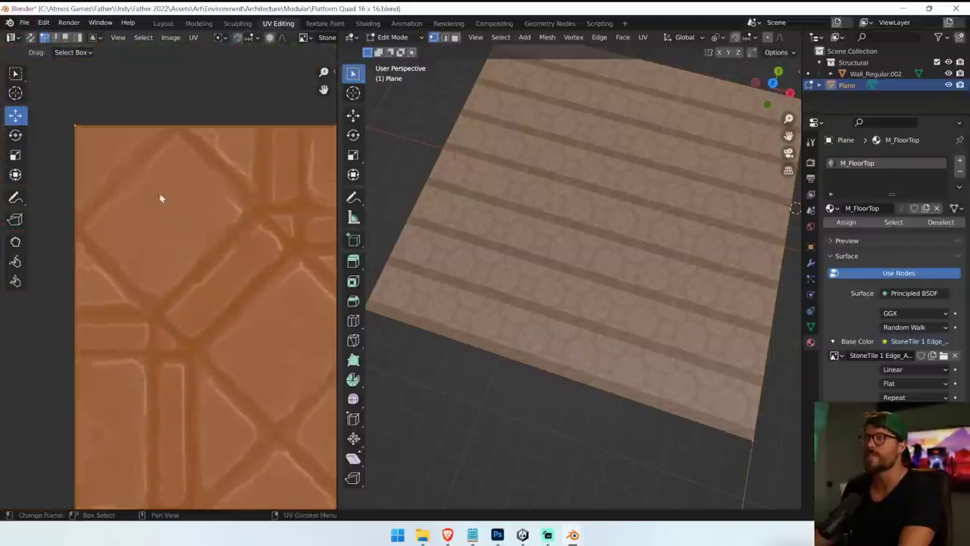
pyautogui.scroll(6, 145, 225)
pyautogui.scroll(-4, 221, 306)
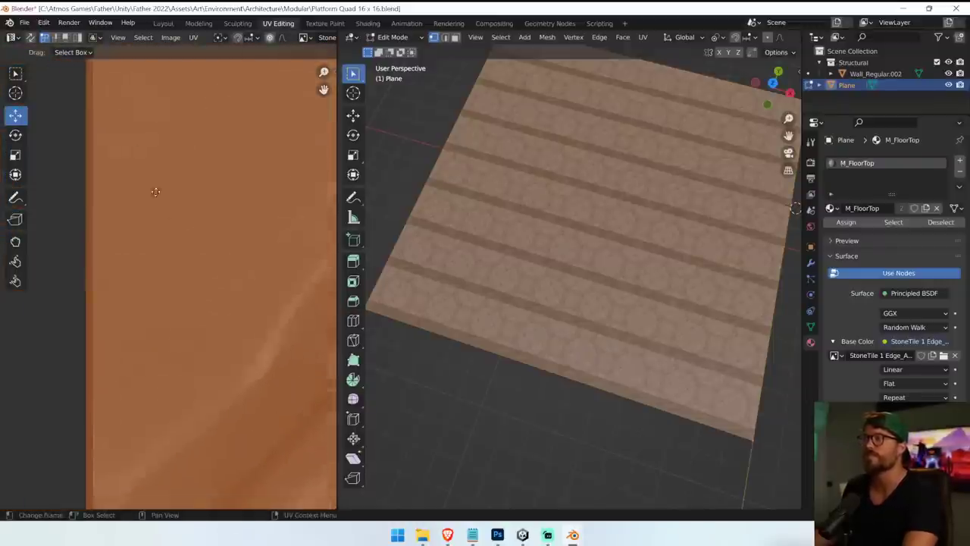
pyautogui.press('g')
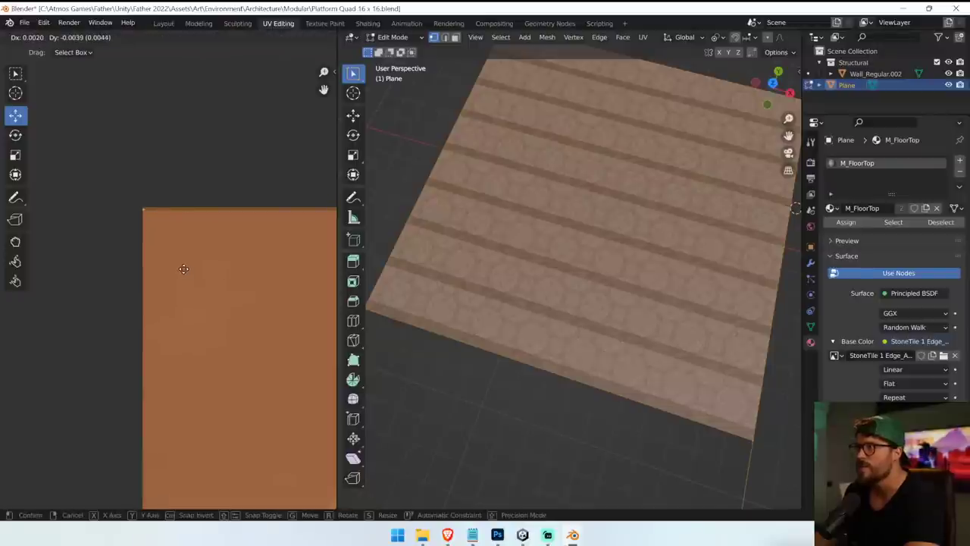
pyautogui.click(183, 269)
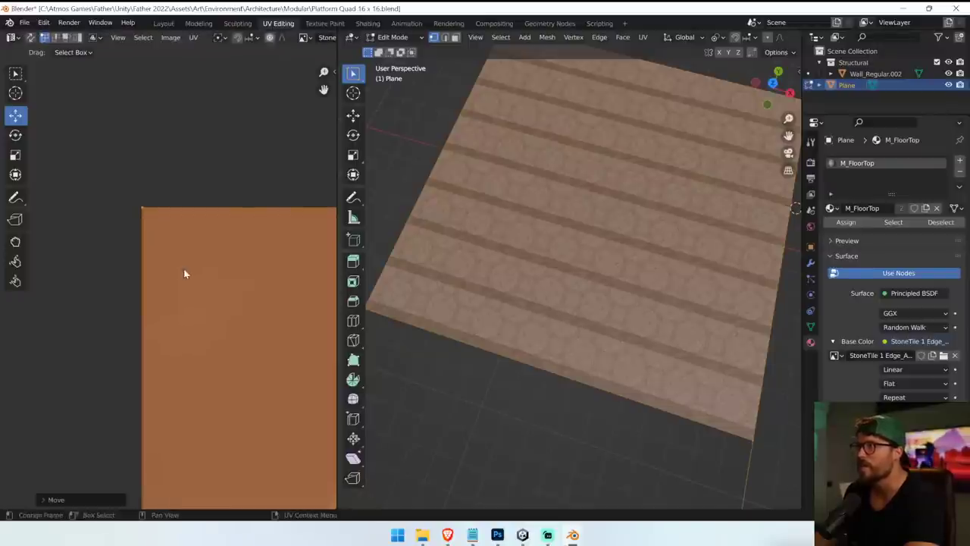
pyautogui.click(266, 182)
pyautogui.hotkey('ctrl', 's')
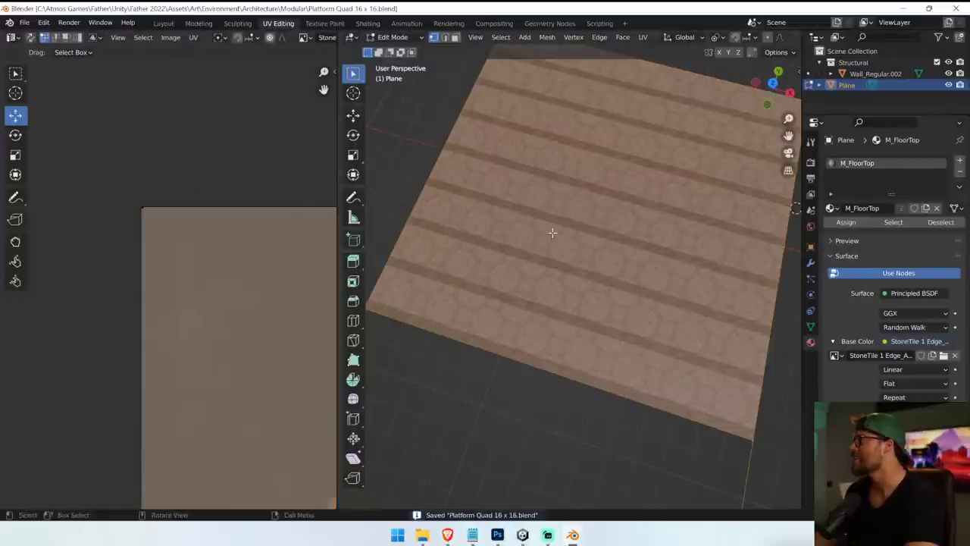
# Examine the retextured plane, and check the small floor tile in the Modeling workspace.
pyautogui.moveTo(552, 232); pyautogui.dragTo(553, 233, button='middle')
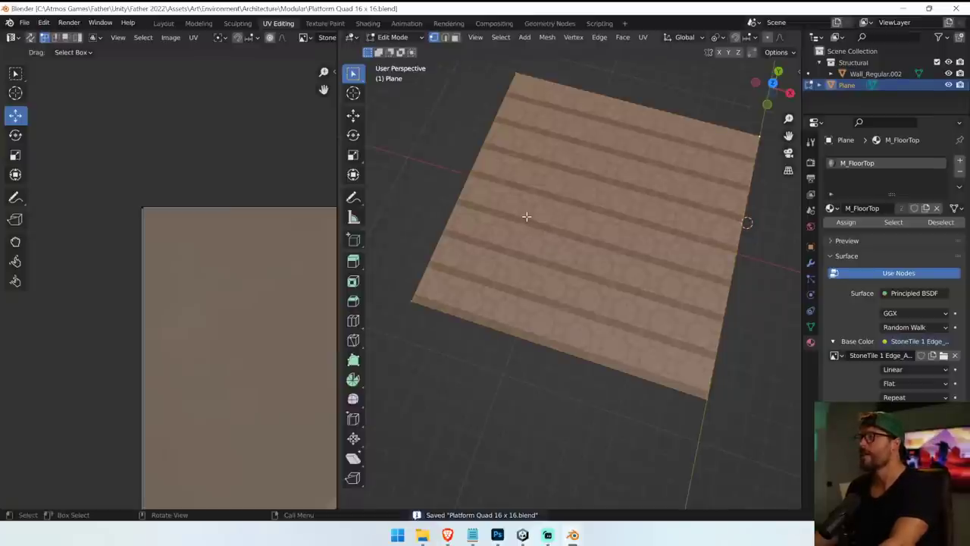
pyautogui.click(401, 37)
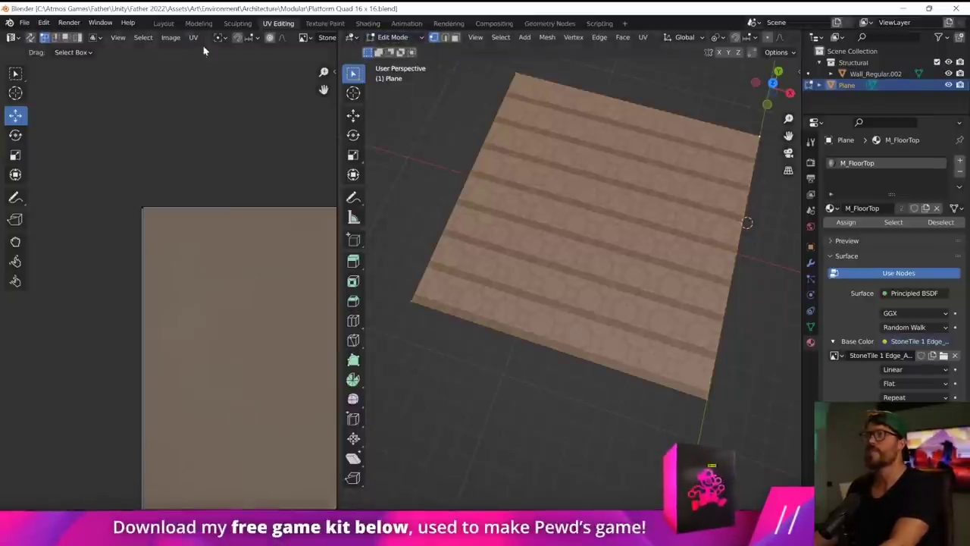
pyautogui.click(201, 24)
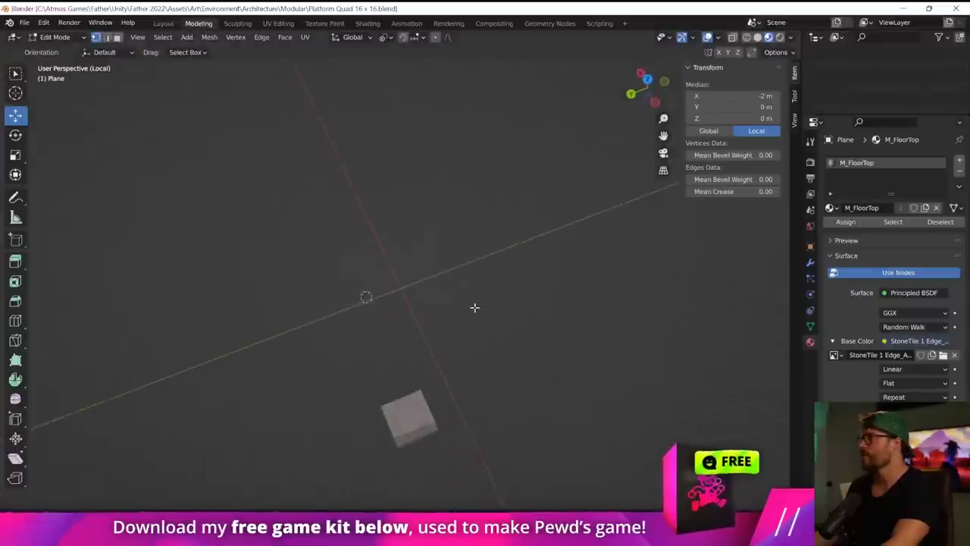
pyautogui.scroll(-15, 429, 355)
pyautogui.scroll(14, 435, 310)
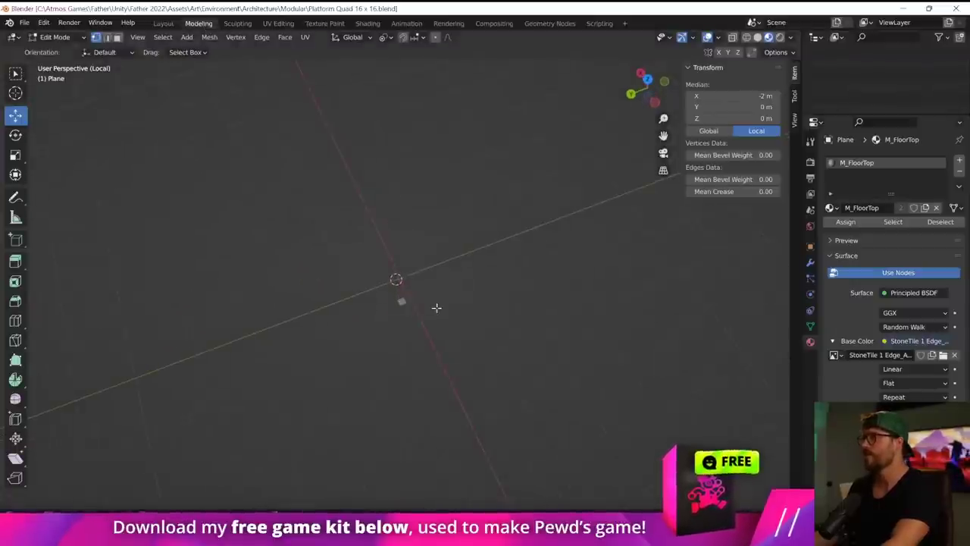
pyautogui.scroll(1, 437, 307)
pyautogui.scroll(-1, 437, 307)
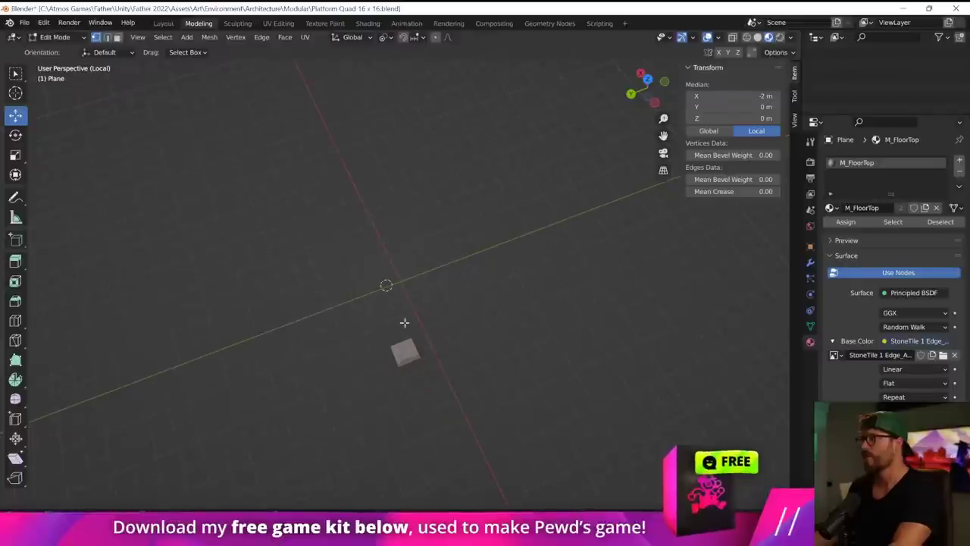
pyautogui.scroll(2, 410, 335)
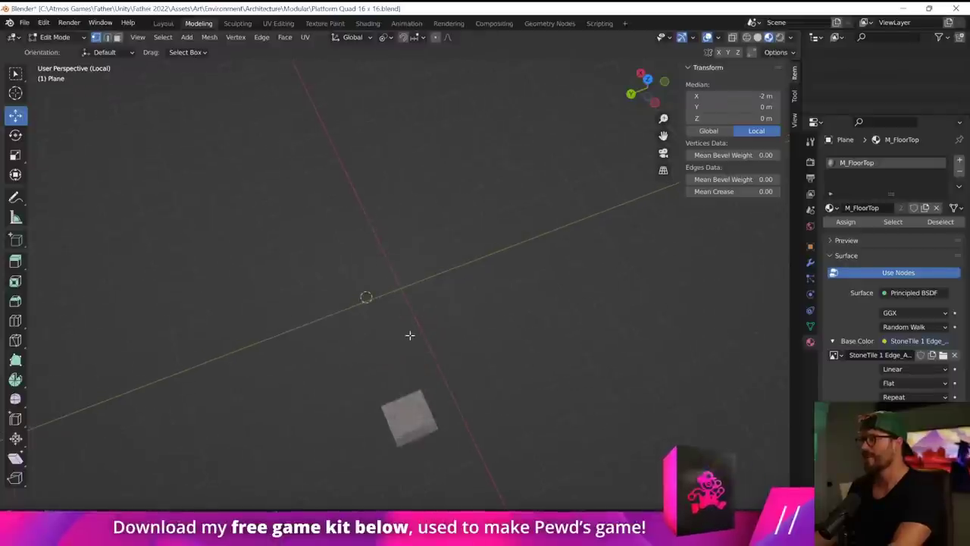
# Try moving the small Wall_Regular.002 tile beside the plane in the Layout workspace, and undo the move.
pyautogui.click(163, 23)
pyautogui.click(440, 361)
pyautogui.press('g')
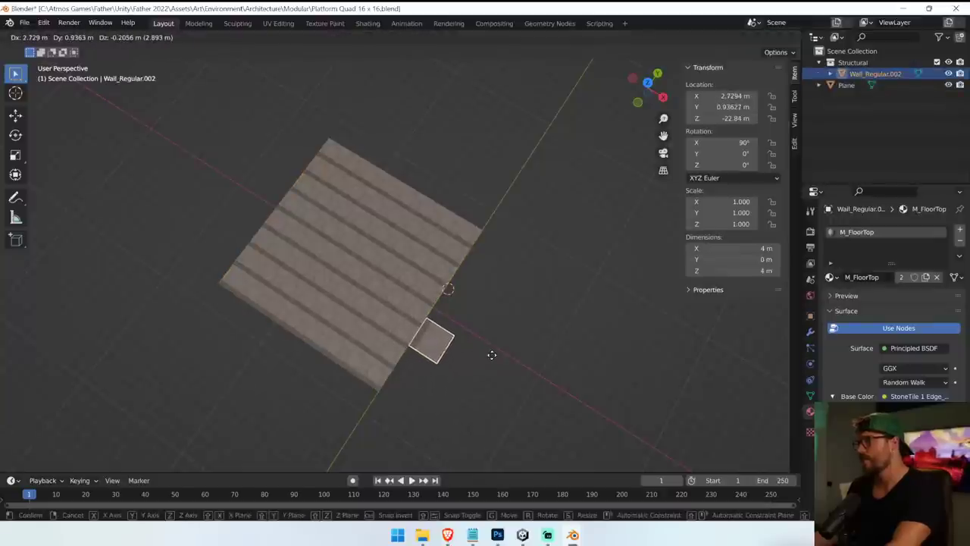
pyautogui.click(491, 355)
pyautogui.hotkey('ctrl', 'z')
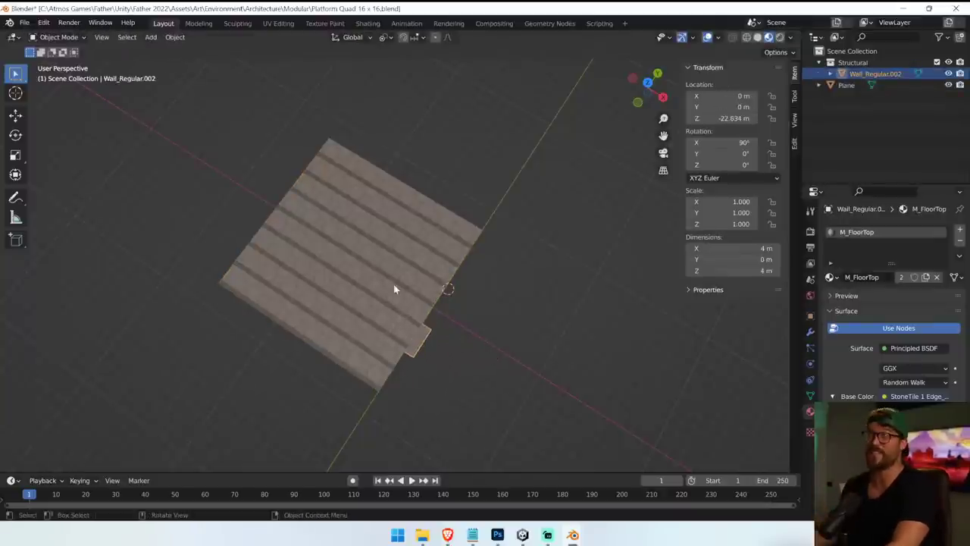
# Return to the UV Editing workspace and undo the alignment and the scaling by 8 of the plane's UVs.
pyautogui.click(279, 22)
pyautogui.scroll(-5, 272, 270)
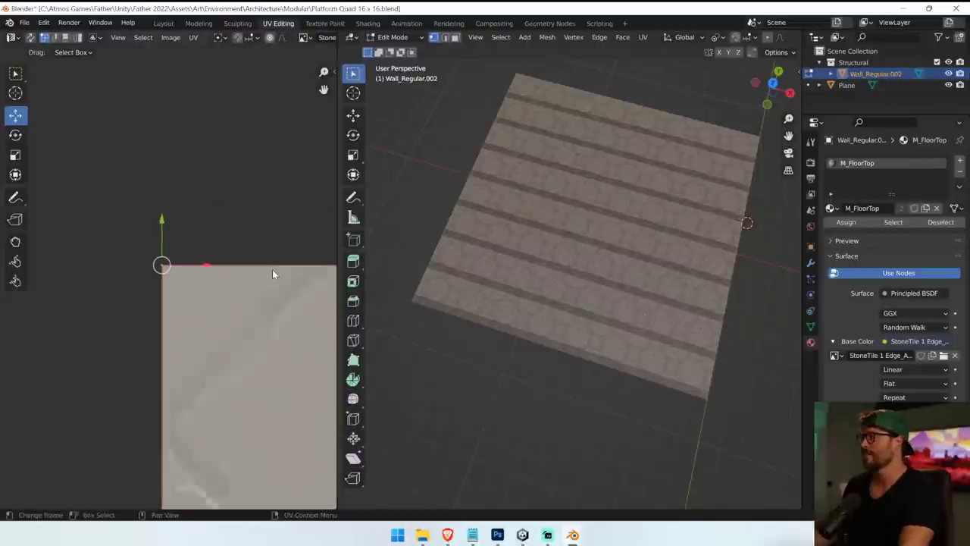
pyautogui.scroll(5, 258, 304)
pyautogui.hotkey('ctrl', 'z')
pyautogui.hotkey('ctrl', 'z')
pyautogui.hotkey('ctrl', 'z')
pyautogui.hotkey('ctrl', 'z')
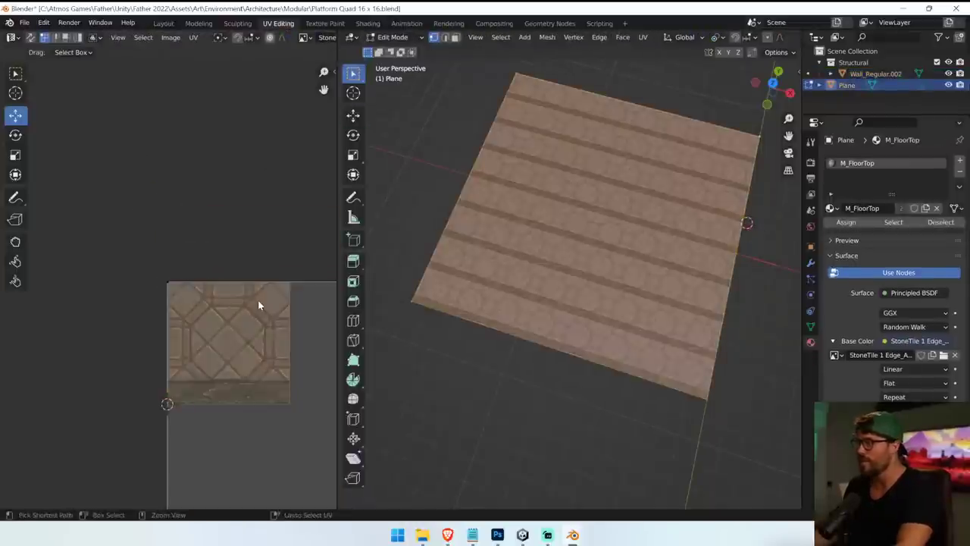
pyautogui.press('a')
pyautogui.press('KP_Decimal')
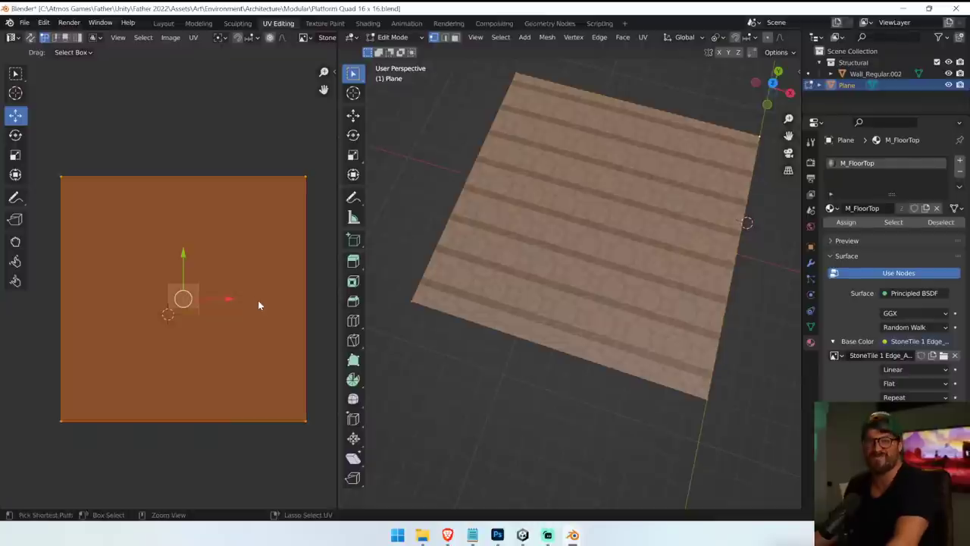
pyautogui.hotkey('ctrl', 'z')
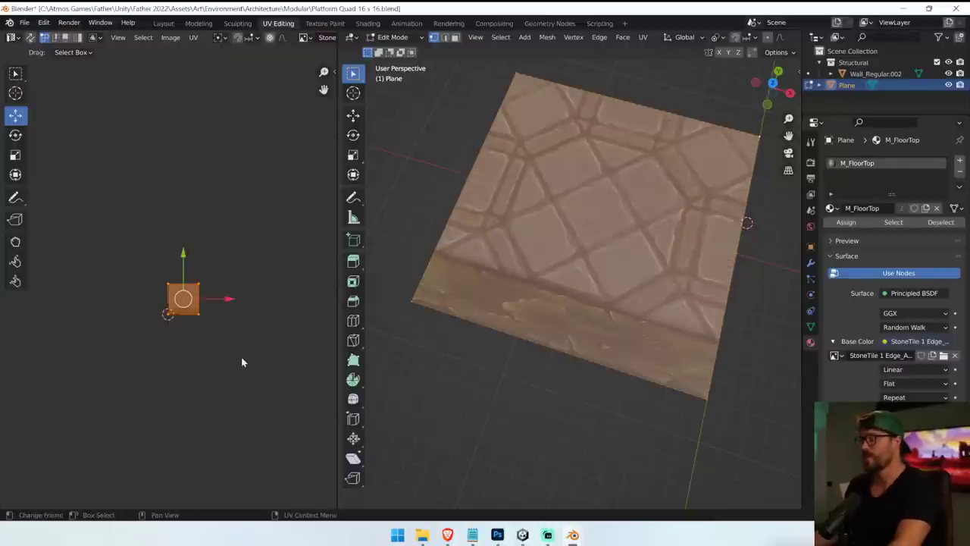
# Try scaling the plane's UVs by 5, and undo it.
pyautogui.write('s5')
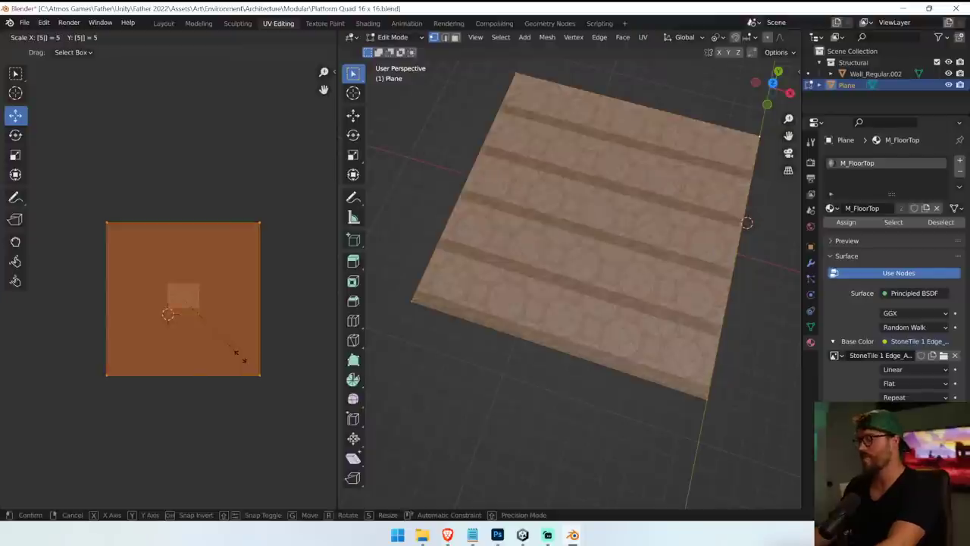
pyautogui.press('Return')
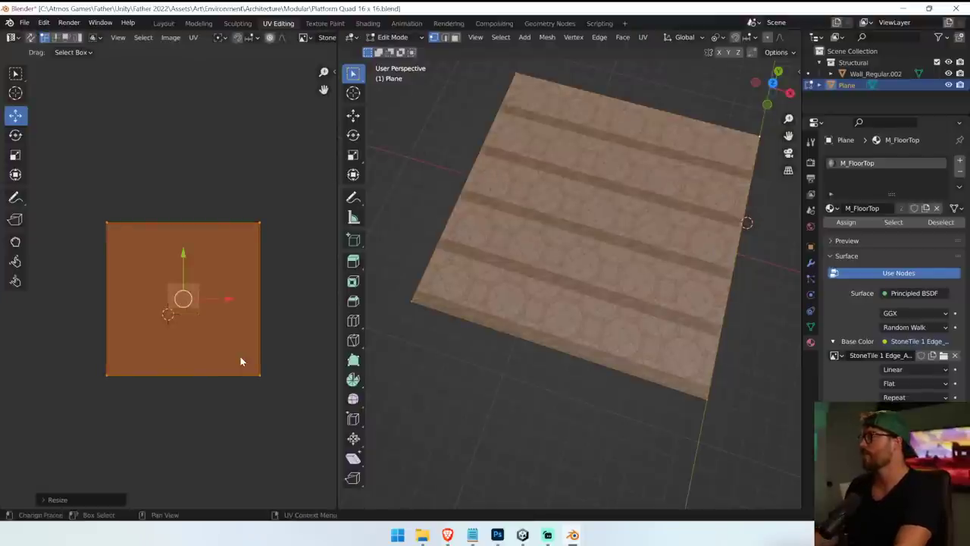
pyautogui.hotkey('ctrl', 'z')
# Scale the plane's UVs by 6.
pyautogui.write('s')
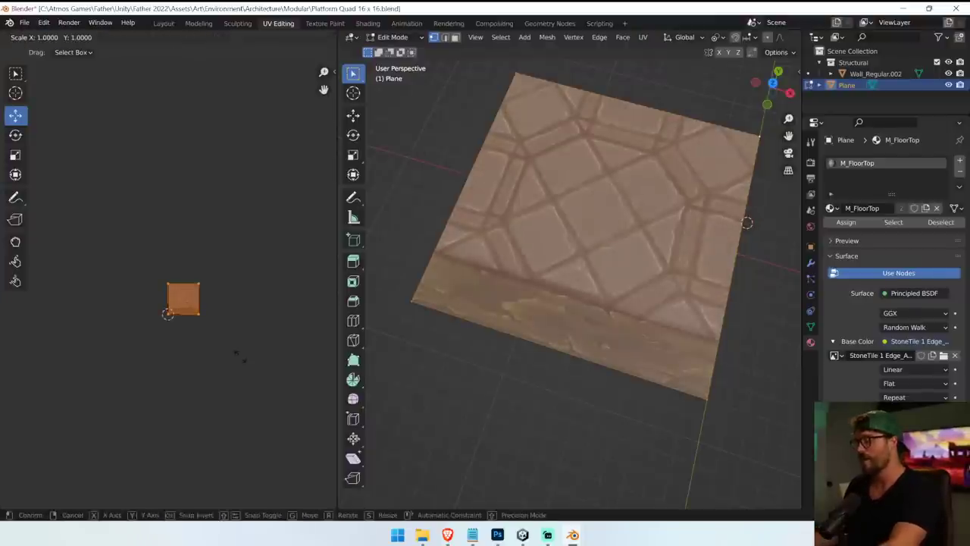
pyautogui.write('6')
pyautogui.press('Return')
pyautogui.click(240, 361)
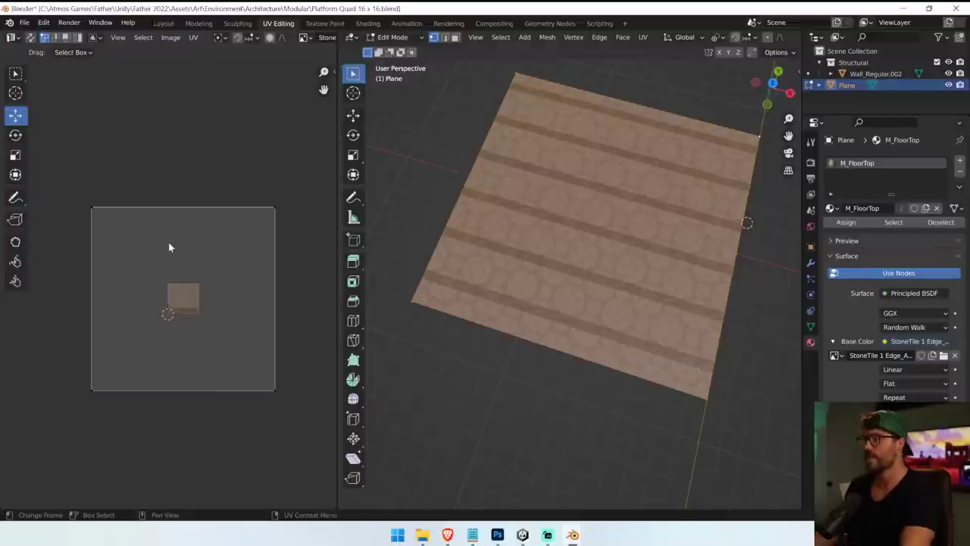
# Select all UVs and move them about 2.5 in X and -2.5 in Y onto the texture's upper-left corner.
pyautogui.press('a')
pyautogui.press('g')
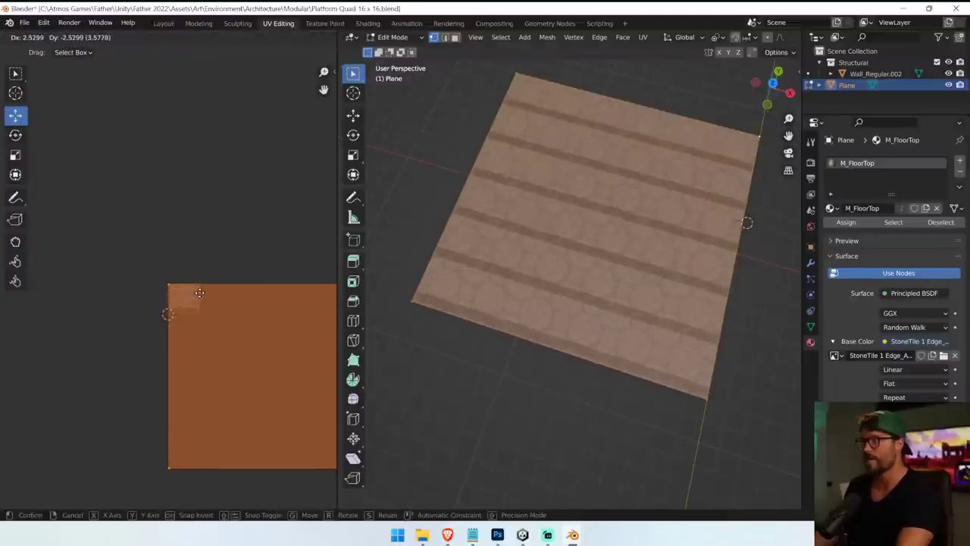
pyautogui.click(198, 292)
pyautogui.scroll(5, 130, 273)
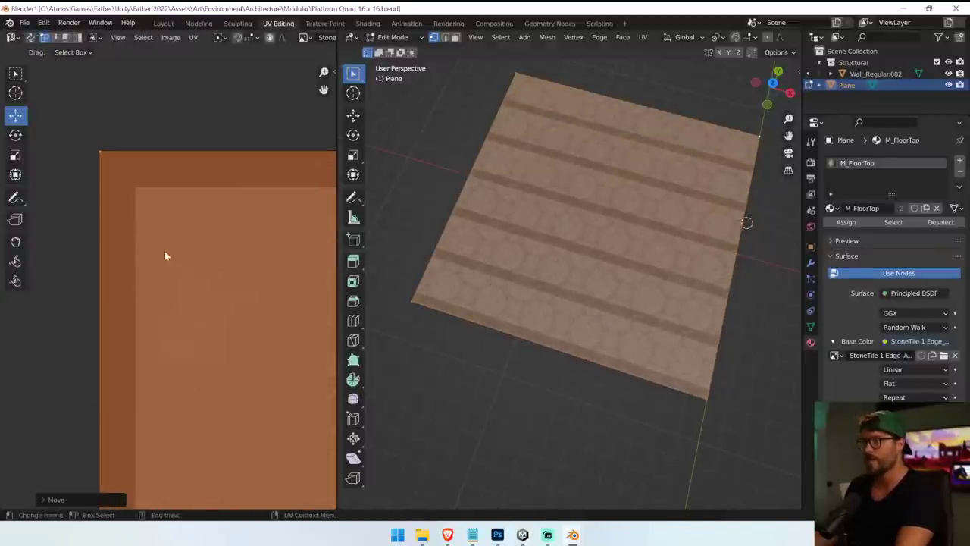
pyautogui.press('g')
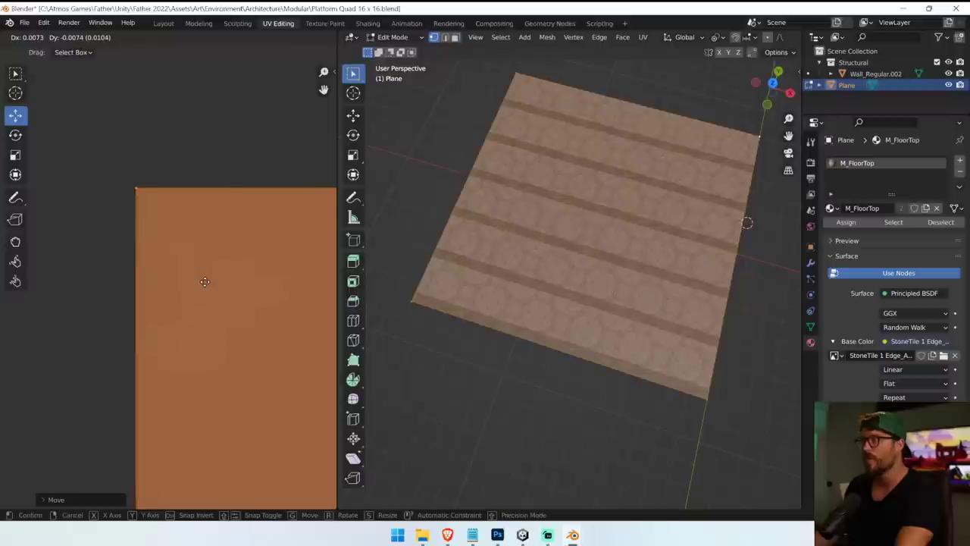
pyautogui.click(204, 281)
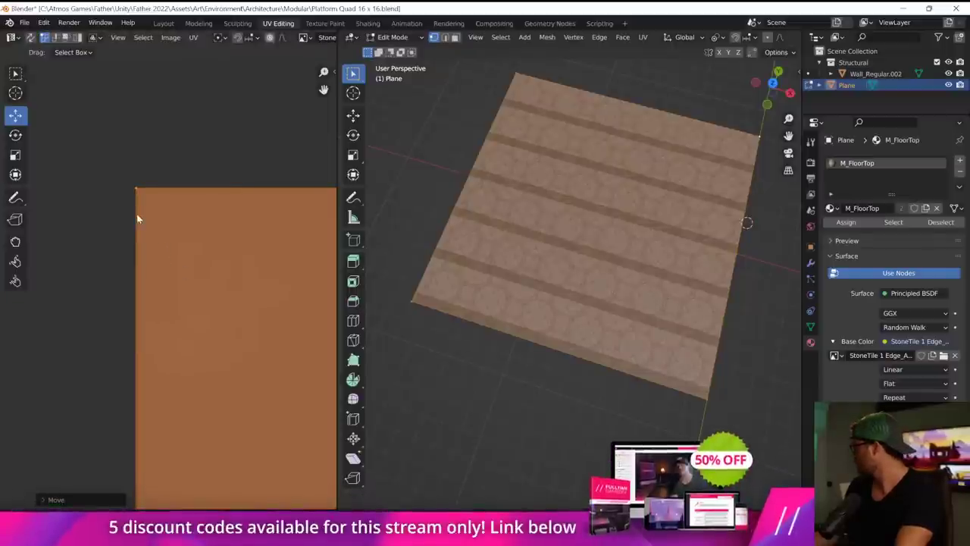
# Fine-tune the position of the plane's UVs against the texture's upper-left corner.
pyautogui.scroll(2, 146, 238)
pyautogui.scroll(1, 147, 227)
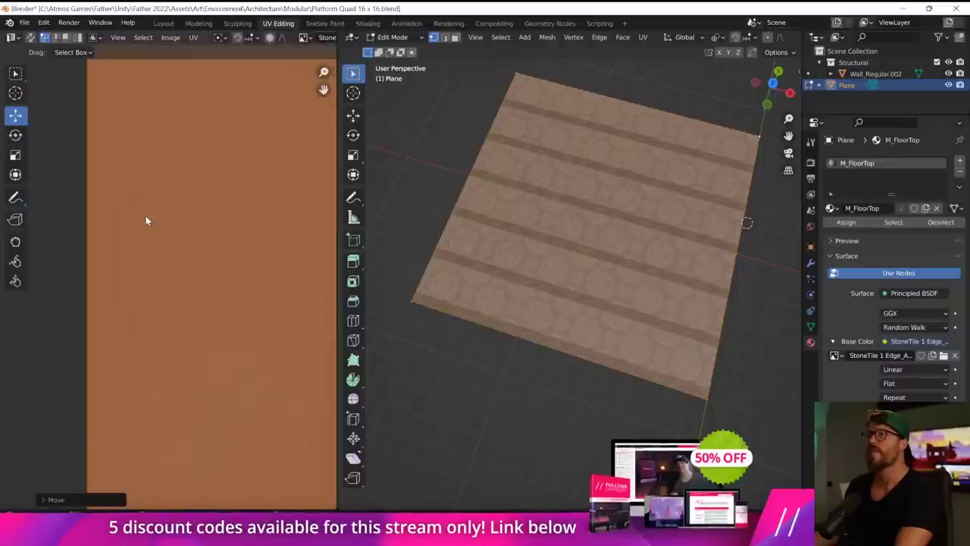
pyautogui.scroll(-2, 167, 224)
pyautogui.scroll(2, 155, 190)
pyautogui.moveTo(142, 164); pyautogui.dragTo(191, 383, button='middle')
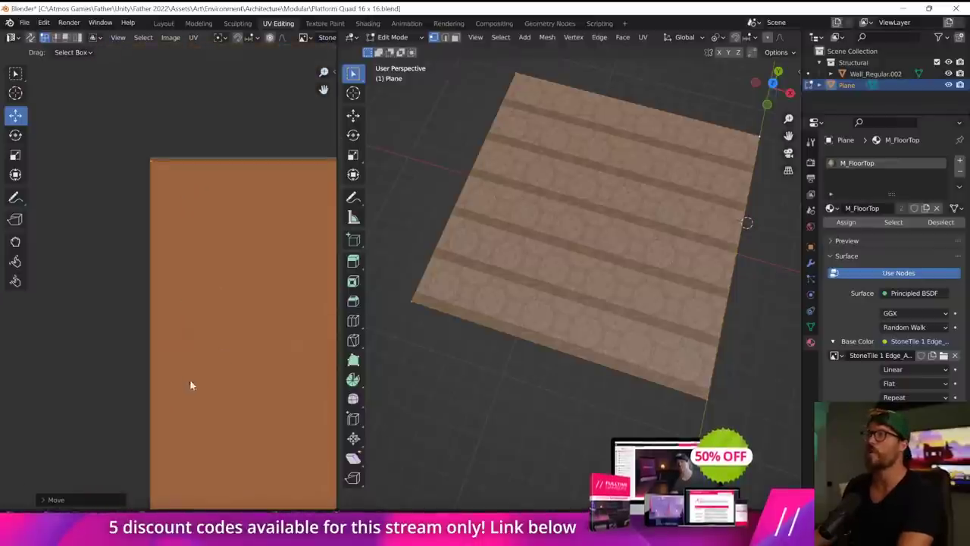
pyautogui.moveTo(165, 210); pyautogui.dragTo(182, 306, button='middle')
pyautogui.scroll(-2, 184, 296)
pyautogui.scroll(6, 188, 277)
pyautogui.press('g')
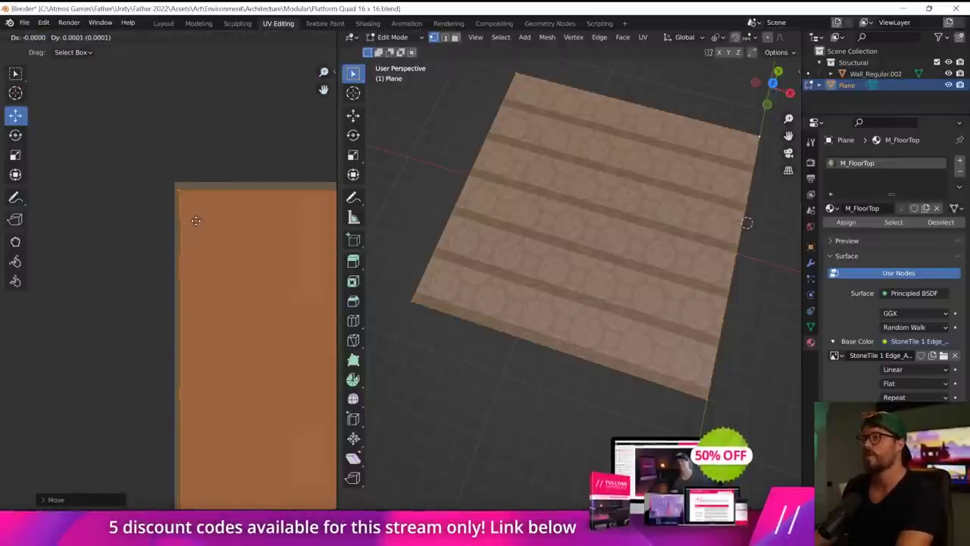
pyautogui.click(193, 216)
pyautogui.moveTo(190, 216); pyautogui.dragTo(176, 385, button='middle')
pyautogui.press('g')
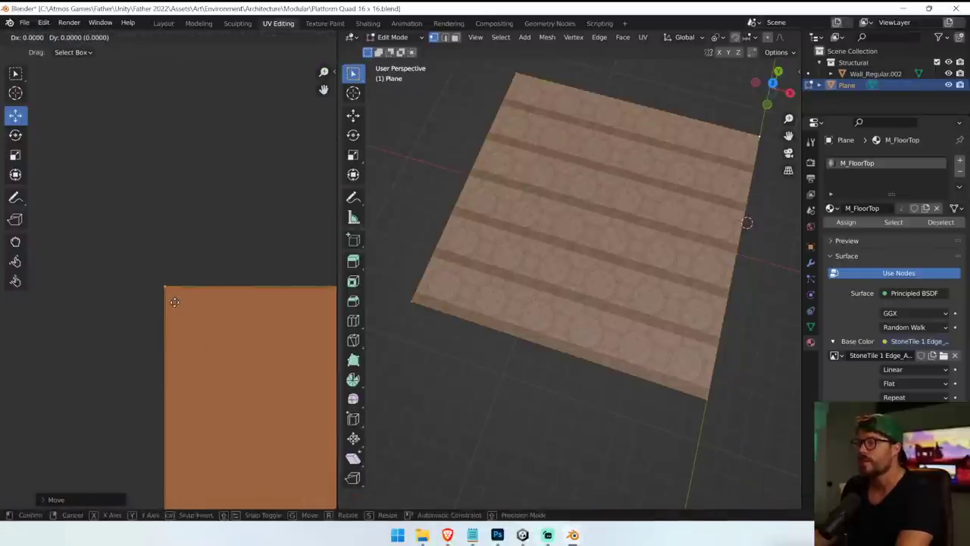
pyautogui.click(172, 295)
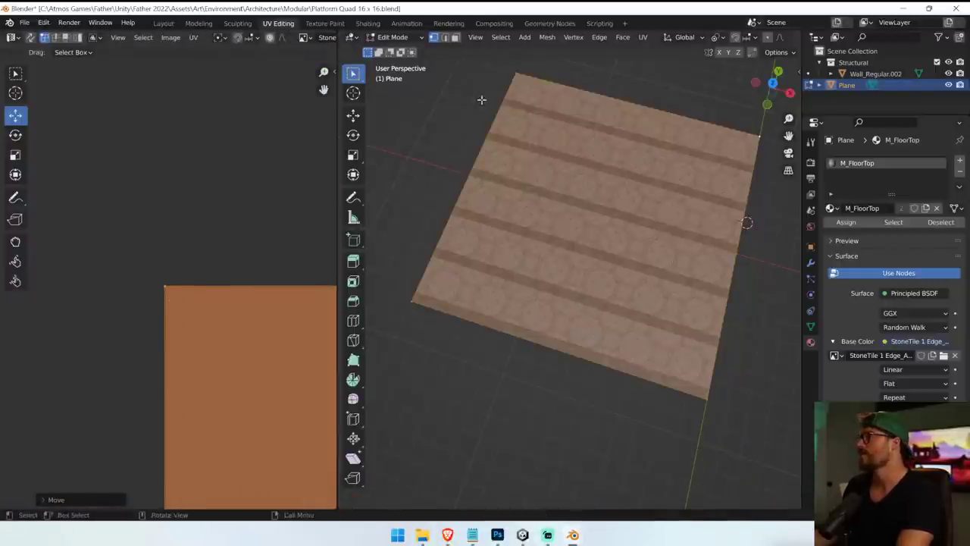
# In the Layout workspace, move the Wall_Regular.002 tile about 2.84 m in X and 2.95 m in Y, and compare it with the plane from above.
pyautogui.click(201, 25)
pyautogui.click(165, 24)
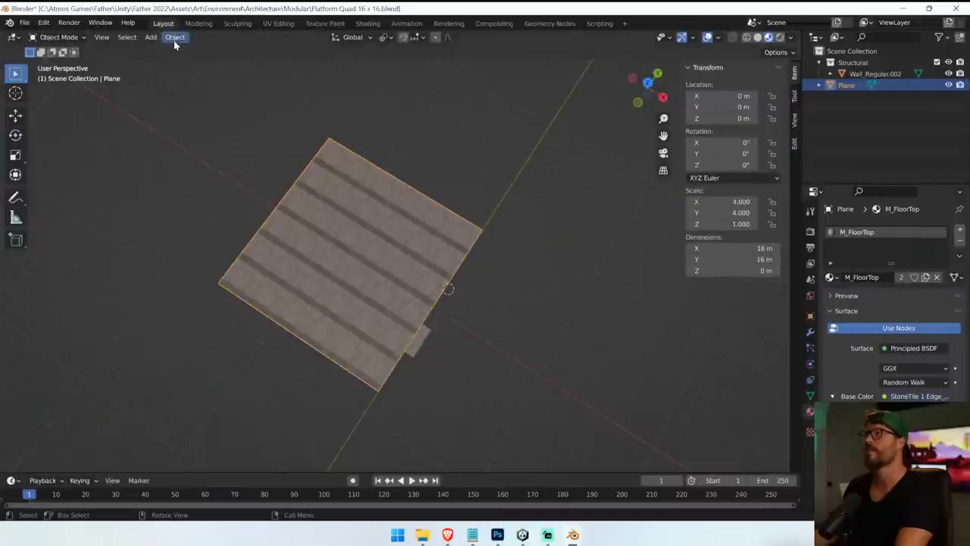
pyautogui.click(426, 339)
pyautogui.press('g')
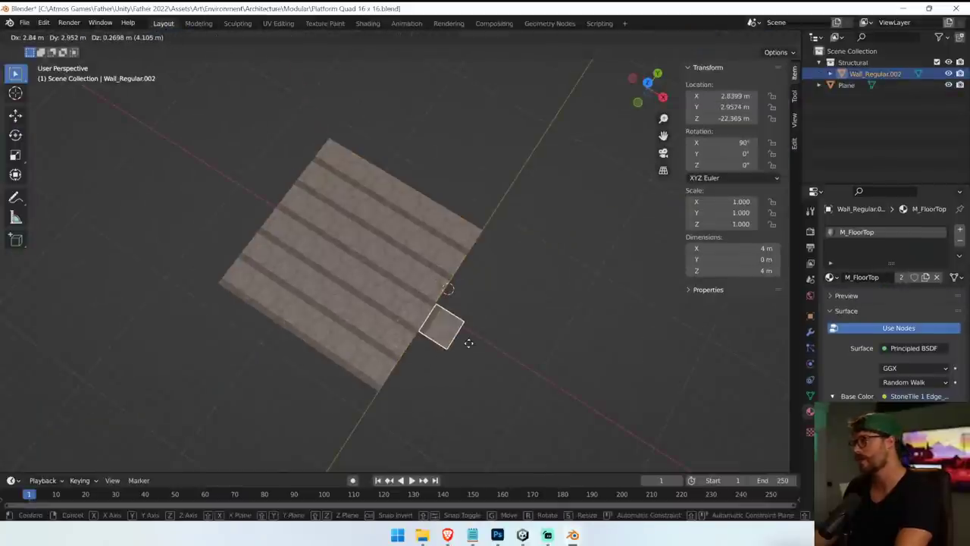
pyautogui.click(468, 343)
pyautogui.scroll(5, 506, 358)
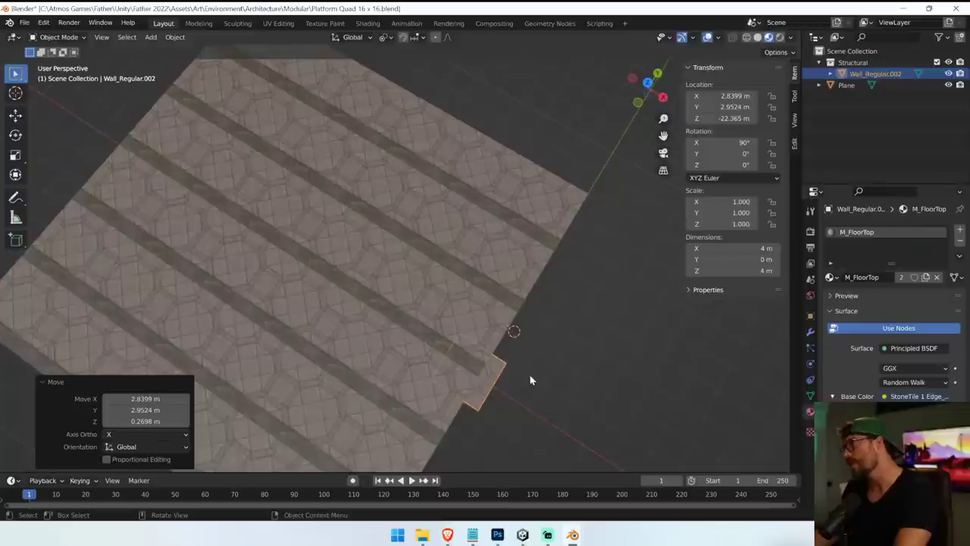
pyautogui.scroll(-5, 551, 348)
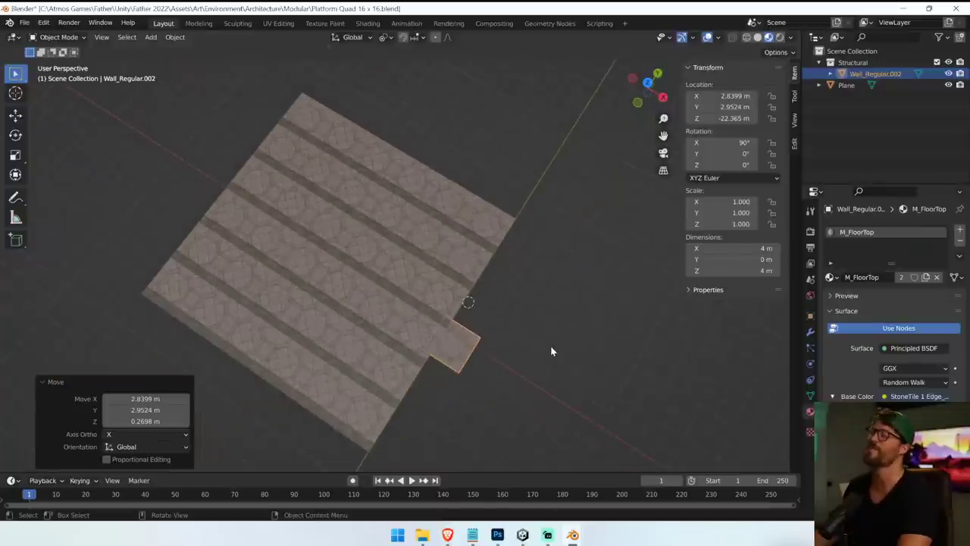
pyautogui.moveTo(551, 351); pyautogui.dragTo(485, 327, button='middle')
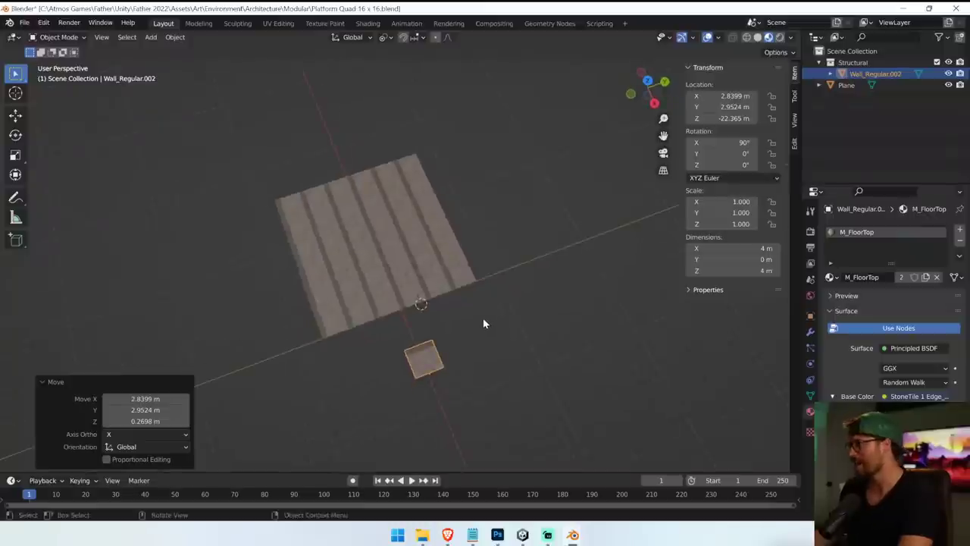
pyautogui.click(648, 83)
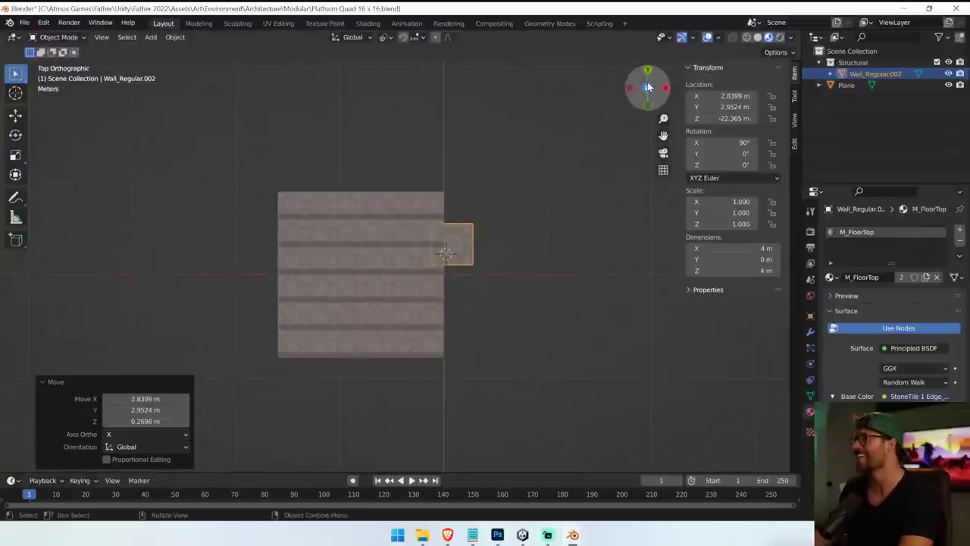
# Return to the plane's UV editing and undo the move and the scaling by 6 of its UVs.
pyautogui.click(394, 262)
pyautogui.click(278, 23)
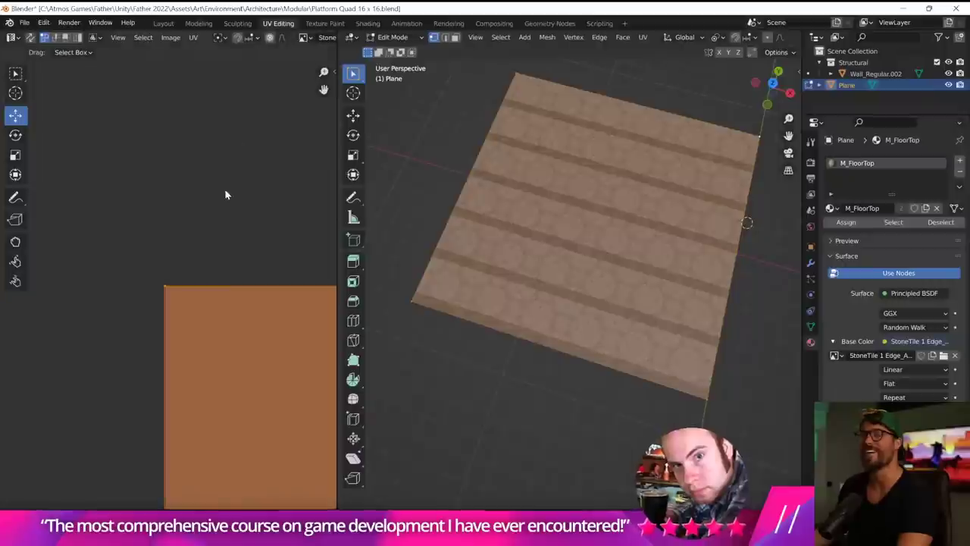
pyautogui.press('Tab')
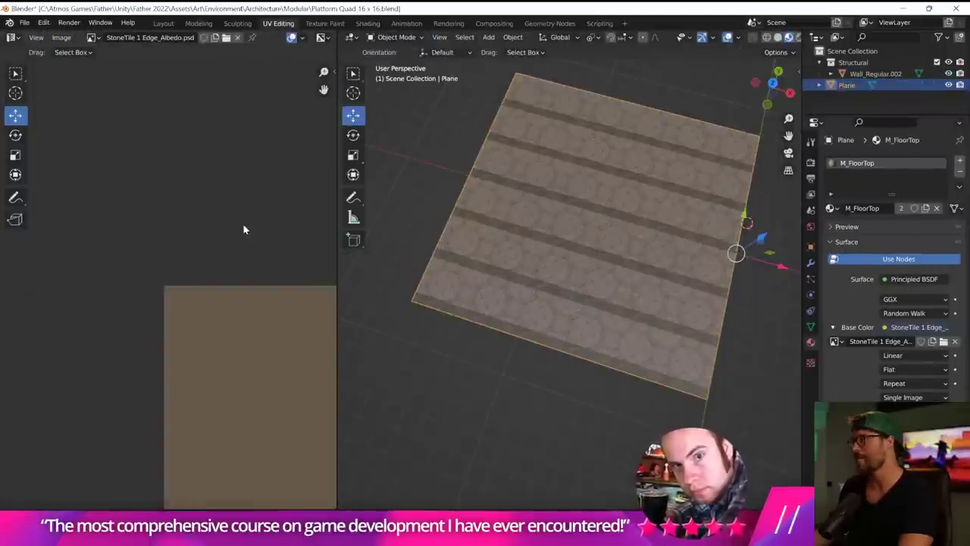
pyautogui.press('Tab')
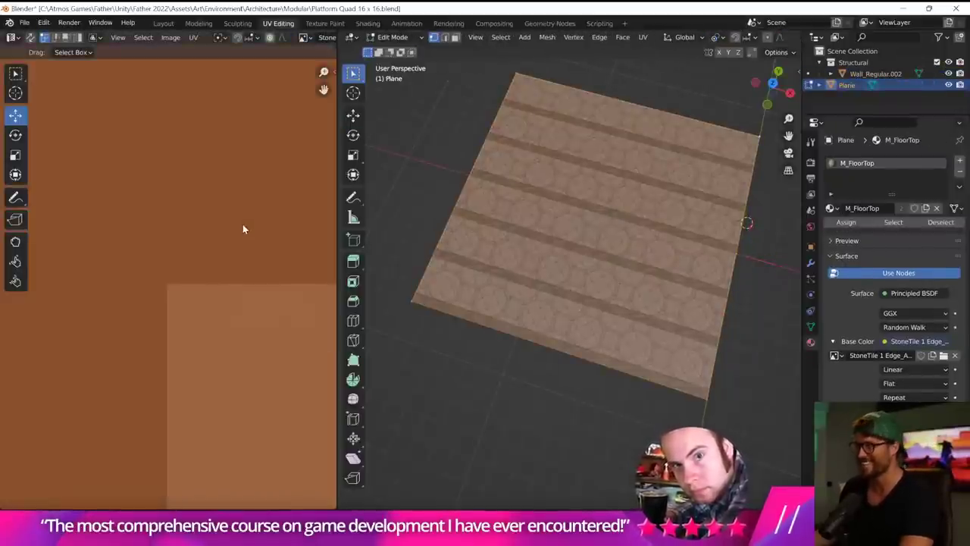
pyautogui.scroll(-6, 242, 229)
pyautogui.scroll(3, 243, 234)
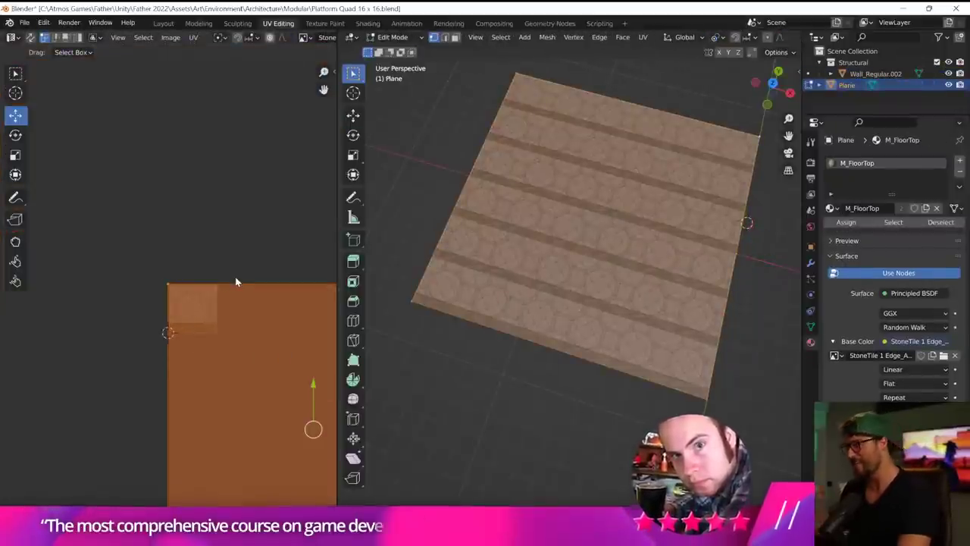
pyautogui.hotkey('ctrl', 'z')
pyautogui.hotkey('ctrl', 'z')
pyautogui.hotkey('ctrl', 'shift', 'z')
pyautogui.hotkey('ctrl', 'z')
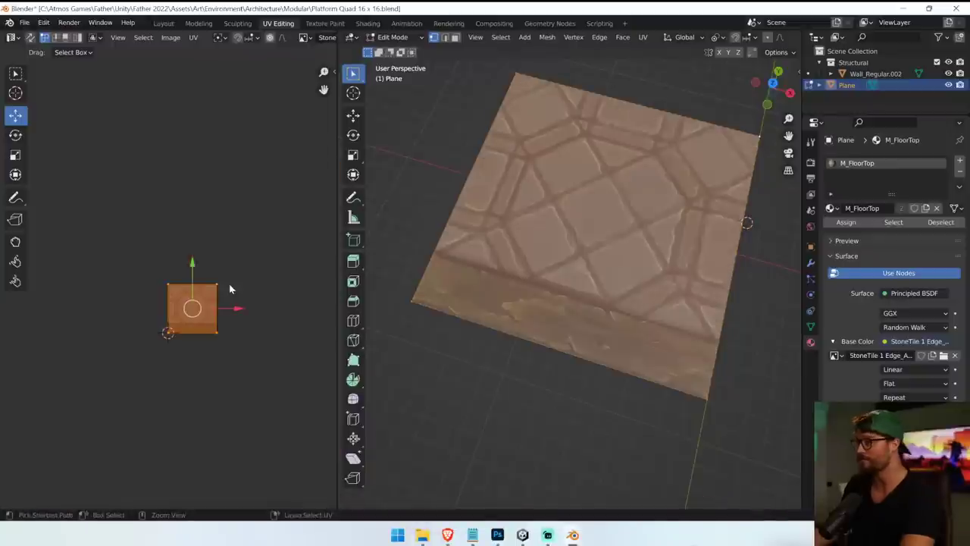
# Scale the plane's UVs by 4 and move them so their upper-left corner meets the texture's upper-left corner.
pyautogui.press('s')
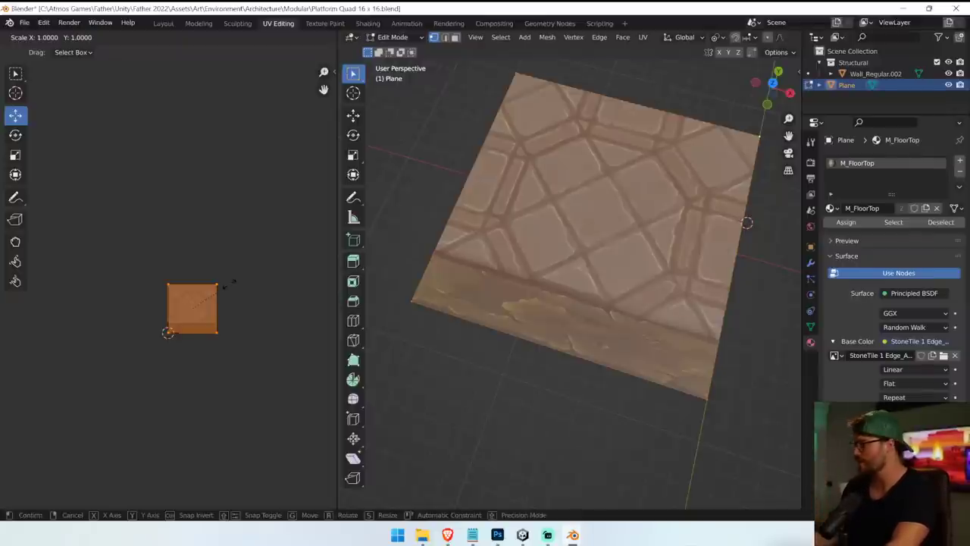
pyautogui.press('4')
pyautogui.press('Return')
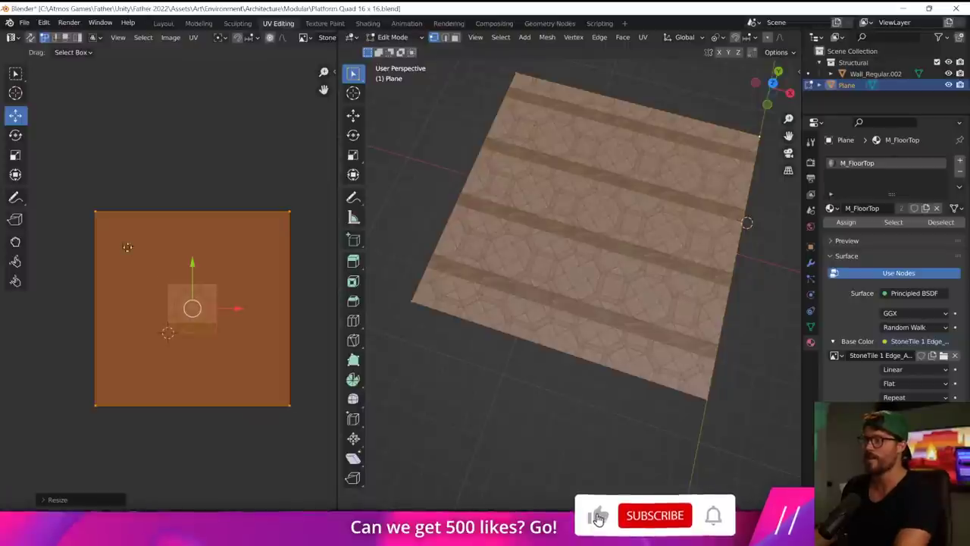
pyautogui.press('g')
pyautogui.click(196, 318)
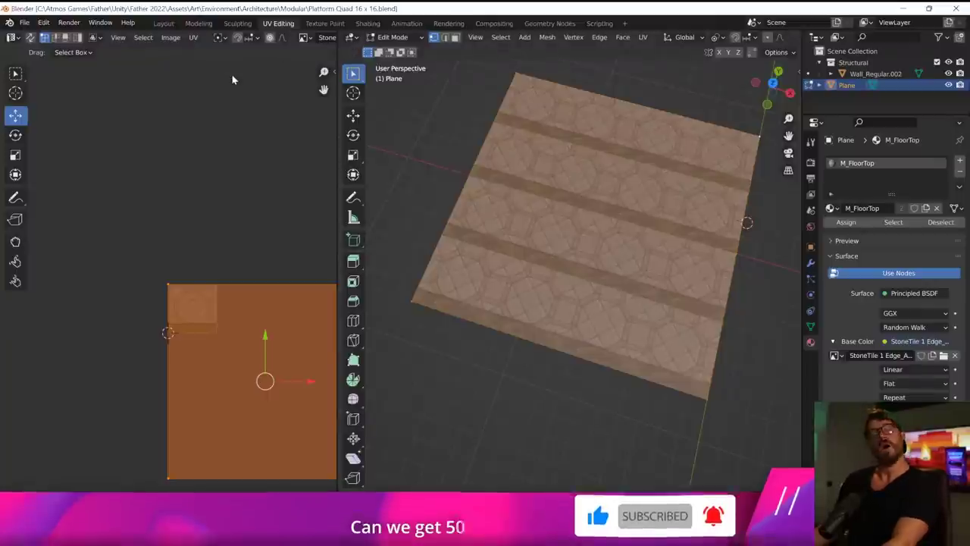
# Save the file and delete the Wall_Regular.002 reference tile in the Layout workspace.
pyautogui.hotkey('ctrl', 's')
pyautogui.click(164, 22)
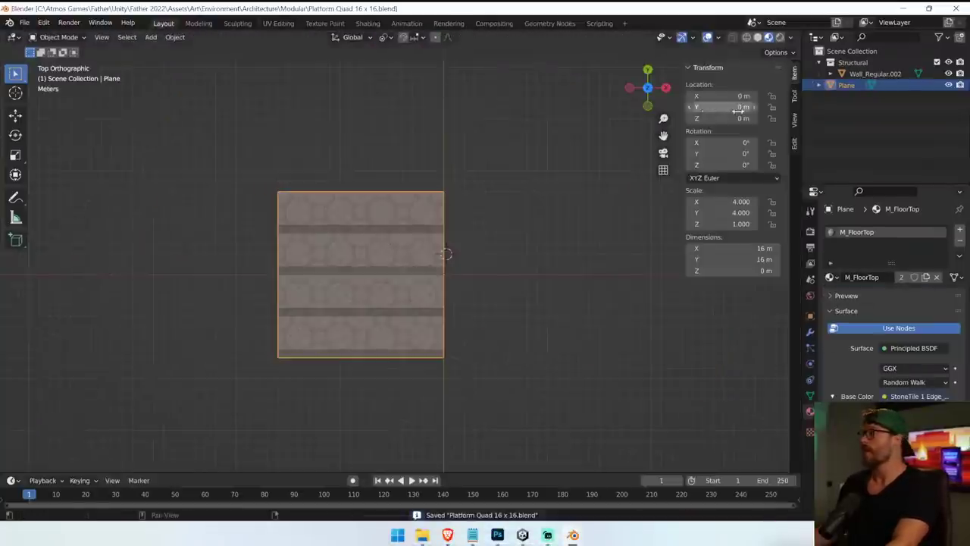
pyautogui.click(864, 74)
pyautogui.press('Delete')
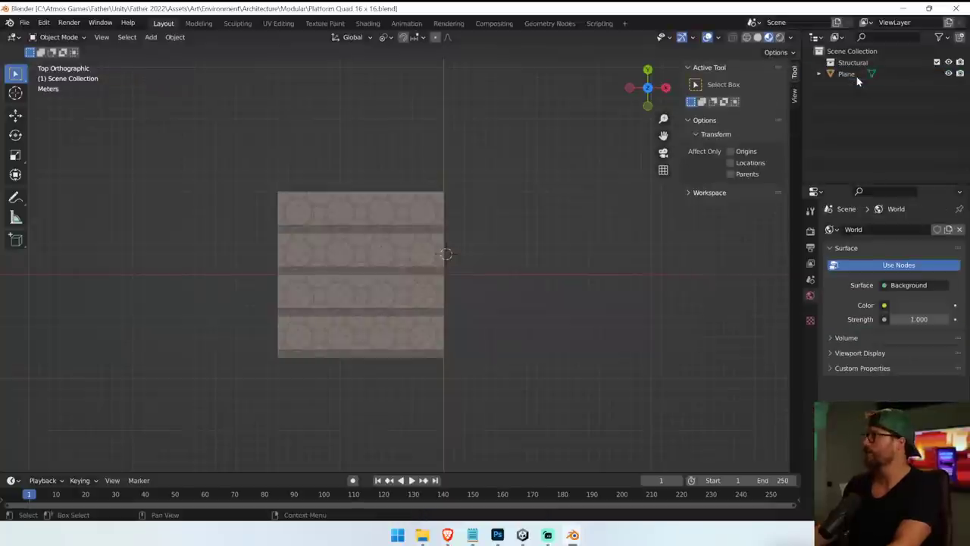
# Check the Plane object's mesh data and the Structural collection, and leave the plane selected.
pyautogui.click(848, 75)
pyautogui.click(855, 86)
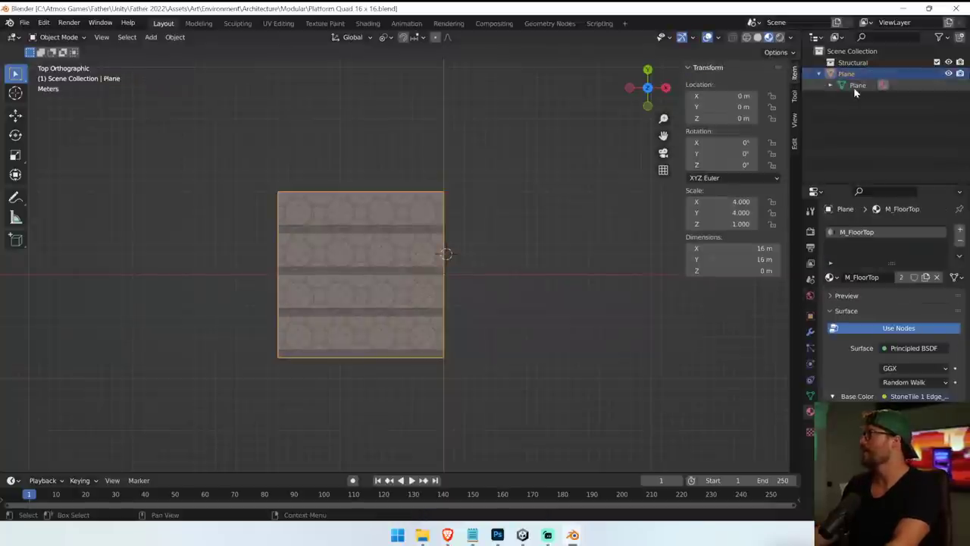
pyautogui.click(854, 75)
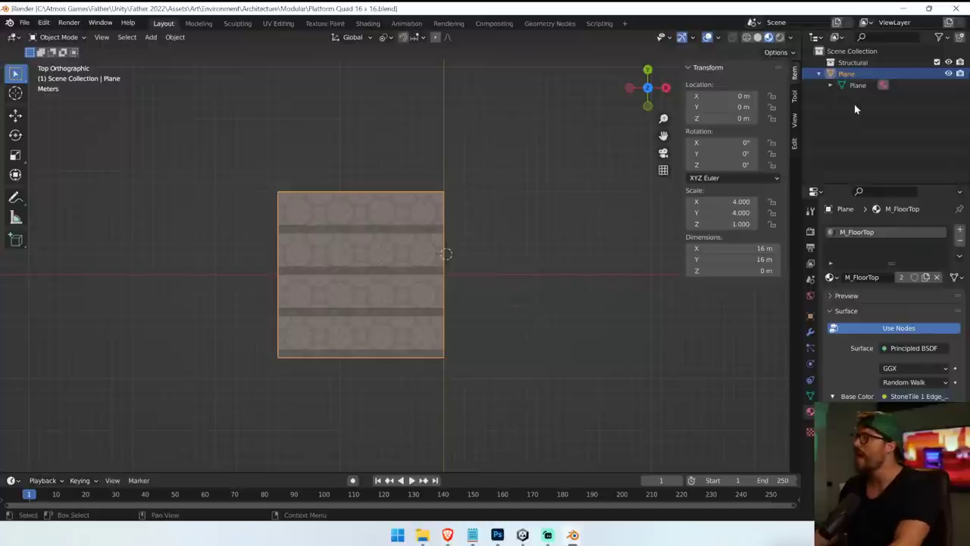
pyautogui.click(853, 63)
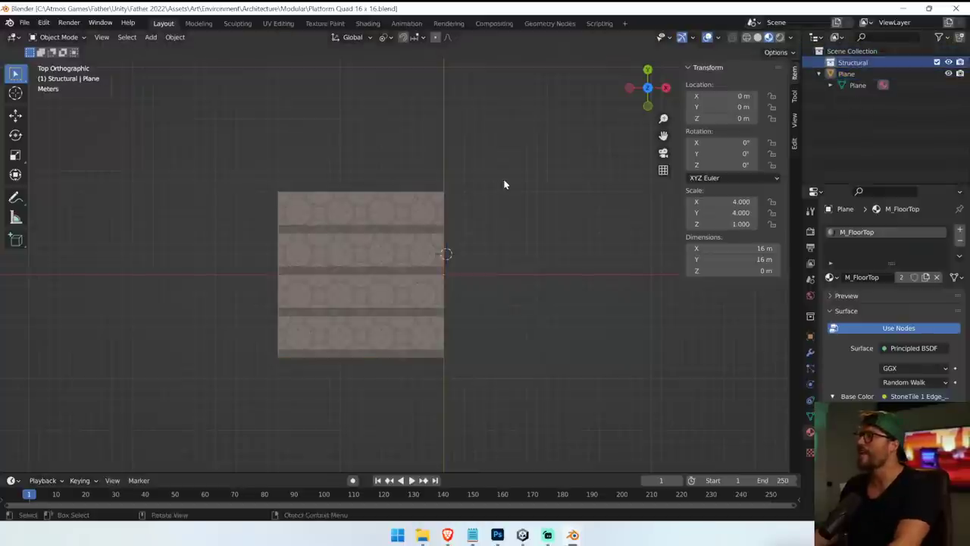
pyautogui.press('a')
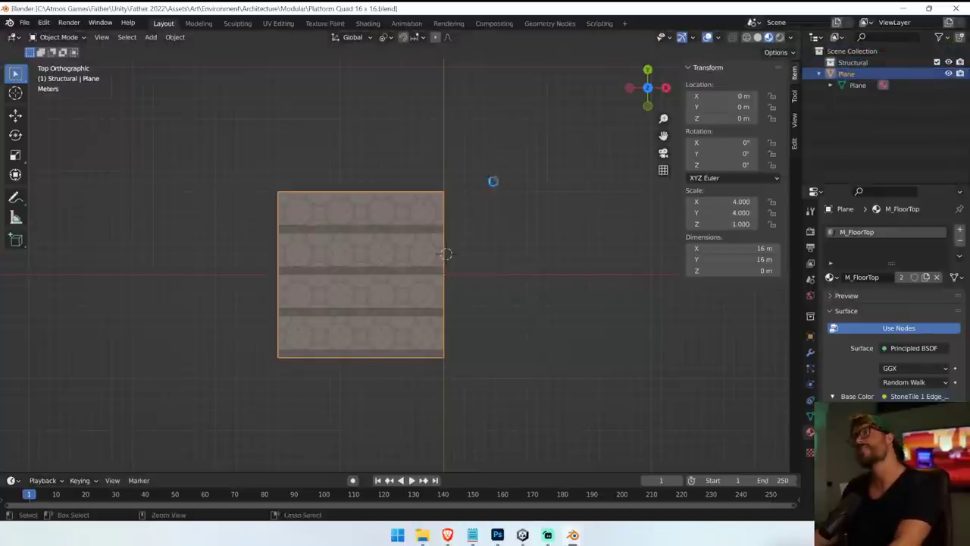
# Switch to Unity and place an instance of the Platform Quad 16 x 16 Variant prefab beside the floor opening.
pyautogui.click(522, 535)
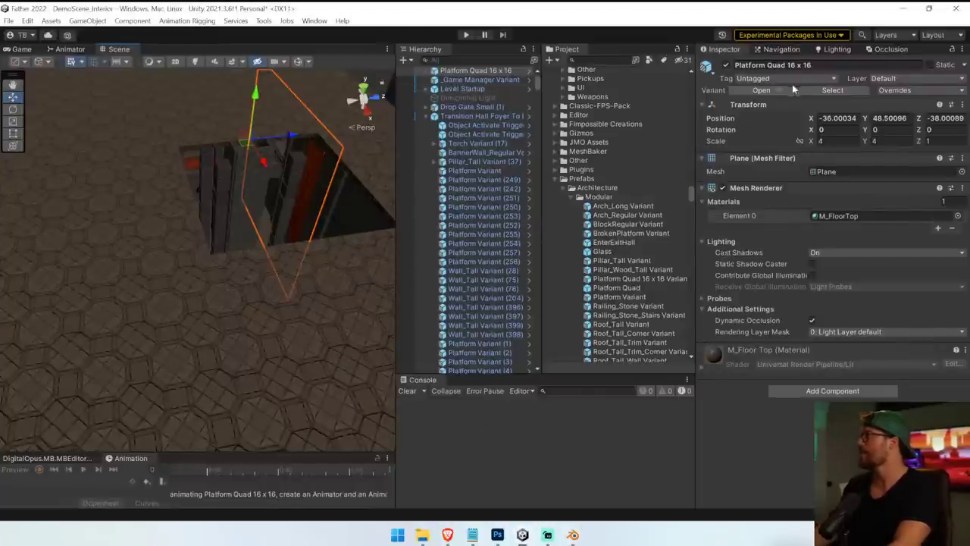
pyautogui.click(819, 91)
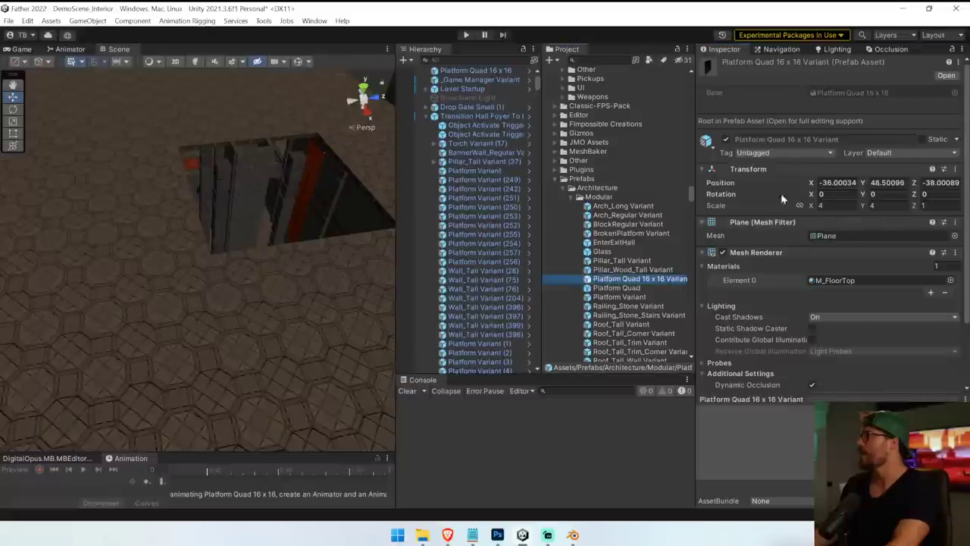
pyautogui.moveTo(178, 352); pyautogui.dragTo(338, 281)
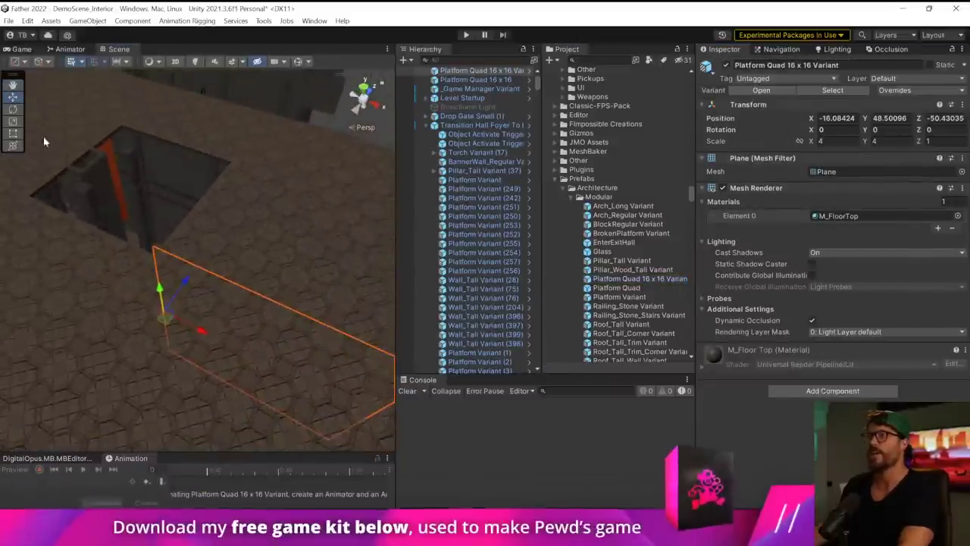
# Rotate the new platform instance flat to 270° in X and raise it to a Y position of about 59.25.
pyautogui.click(13, 110)
pyautogui.moveTo(153, 311); pyautogui.dragTo(236, 185)
pyautogui.click(13, 97)
pyautogui.moveTo(168, 331); pyautogui.dragTo(318, 15)
pyautogui.press('e')
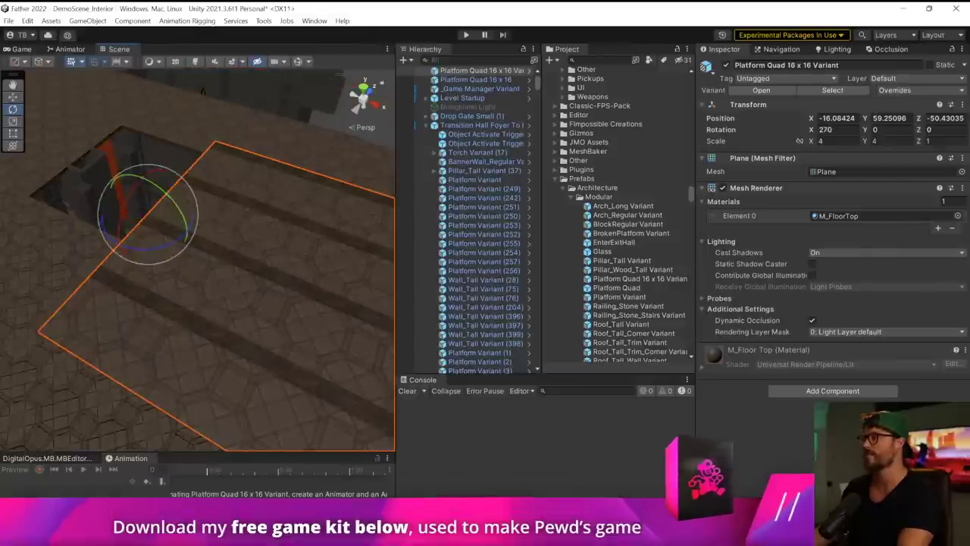
# Snap the new platform instance over the floor opening at about X -36, Y 48.5, Z -38.
pyautogui.keyDown('alt'); pyautogui.moveTo(144, 271); pyautogui.dragTo(143, 219); pyautogui.keyUp('alt')
pyautogui.press('w')
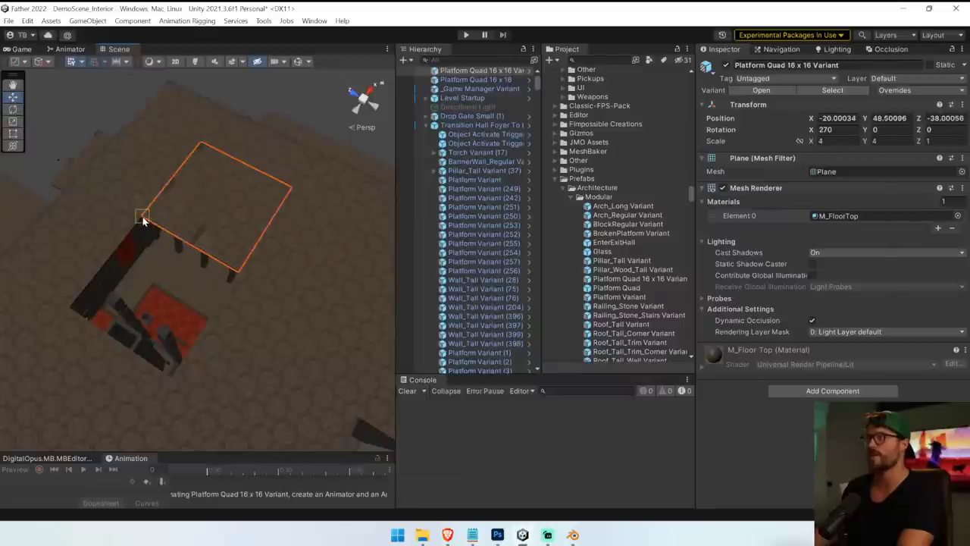
pyautogui.moveTo(211, 213); pyautogui.dragTo(144, 305)
pyautogui.moveTo(146, 305); pyautogui.dragTo(343, 266, button='right')
pyautogui.moveTo(283, 264); pyautogui.dragTo(293, 267)
pyautogui.moveTo(355, 118); pyautogui.dragTo(593, 177, button='right')
pyautogui.press('s')
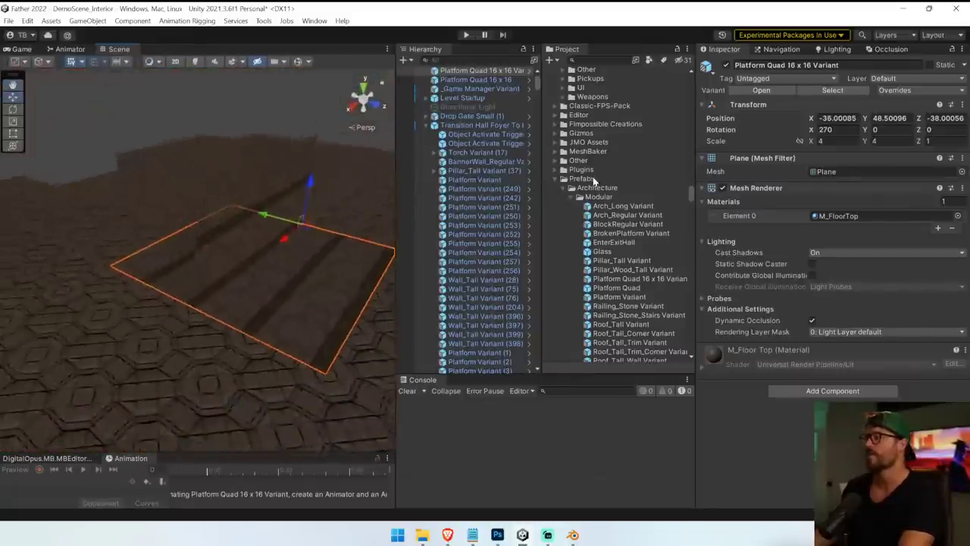
# Compare the upright Platform Quad 16 x 16 instance with the new Variant instance and locate the source prefab of each.
pyautogui.click(216, 189)
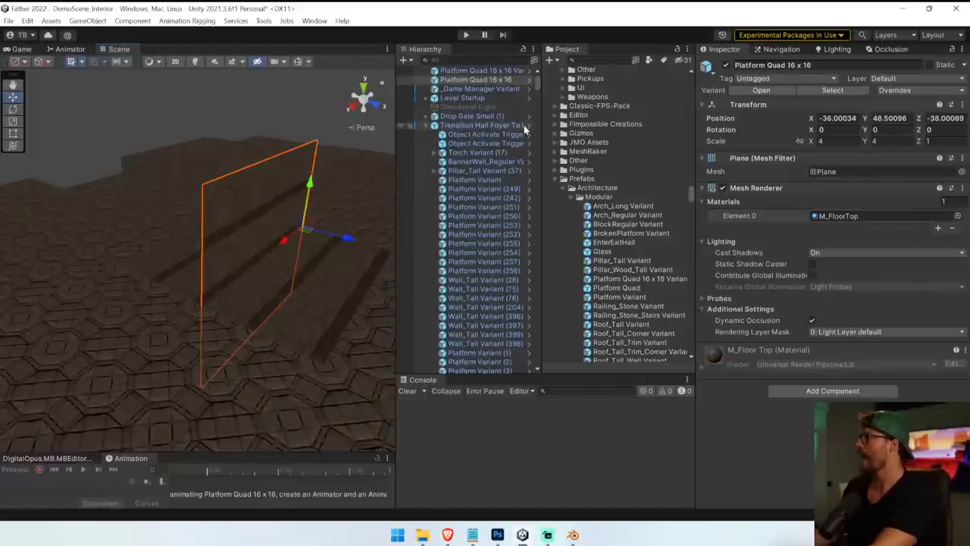
pyautogui.click(499, 71)
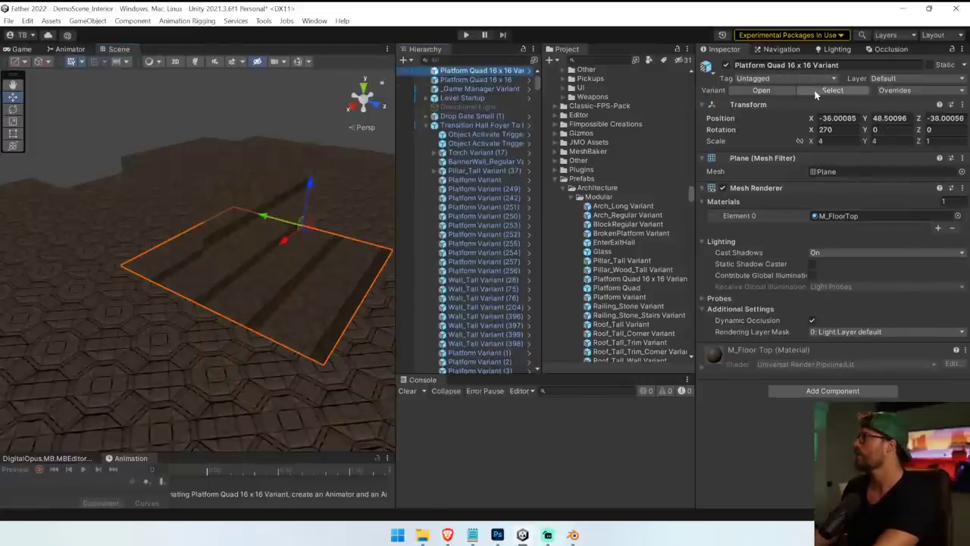
pyautogui.click(817, 92)
pyautogui.click(483, 81)
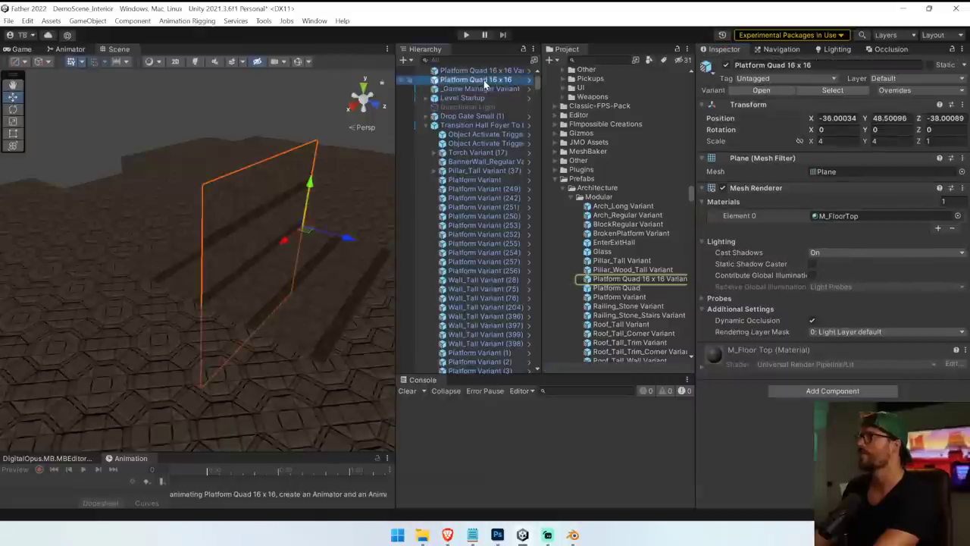
pyautogui.click(849, 90)
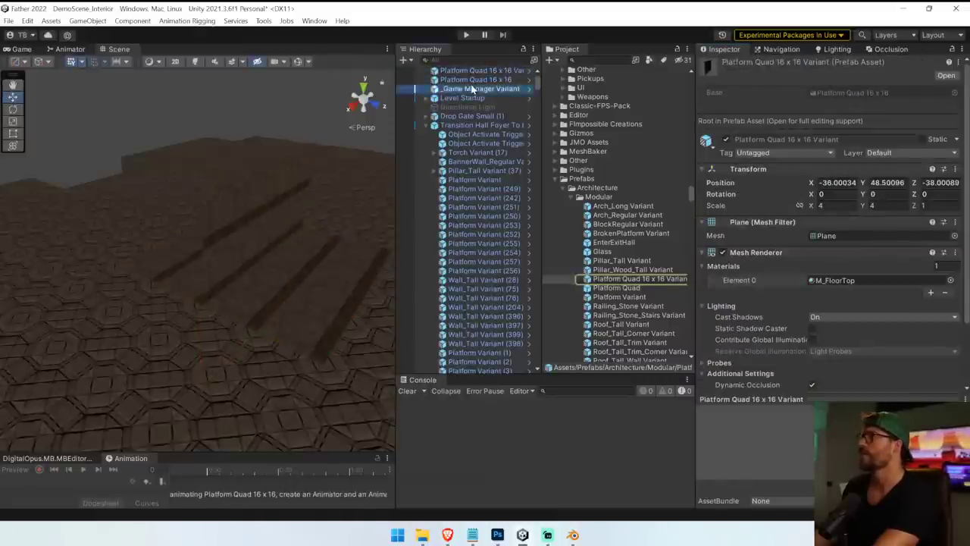
# Delete the upright Platform Quad 16 x 16 instance from the scene, keeping the Variant instance.
pyautogui.click(471, 89)
pyautogui.click(300, 179)
pyautogui.press('Delete')
# Examine how the Platform Quad 16 x 16 Variant instance fits the surrounding Platform Variant tiles, comparing their transform values.
pyautogui.moveTo(197, 288); pyautogui.dragTo(234, 287, button='right')
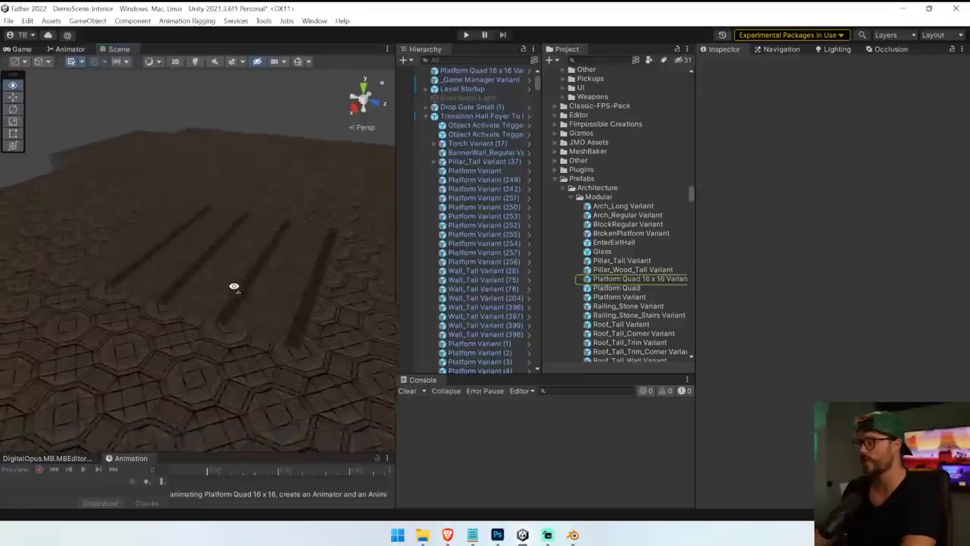
pyautogui.keyDown('alt'); pyautogui.moveTo(235, 286); pyautogui.dragTo(416, 326); pyautogui.keyUp('alt')
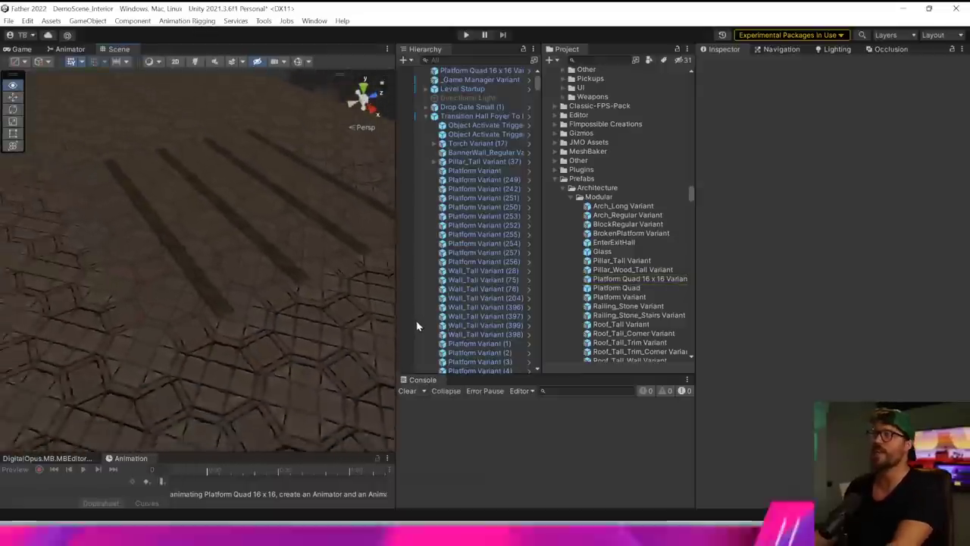
pyautogui.moveTo(417, 326); pyautogui.dragTo(585, 346, button='right')
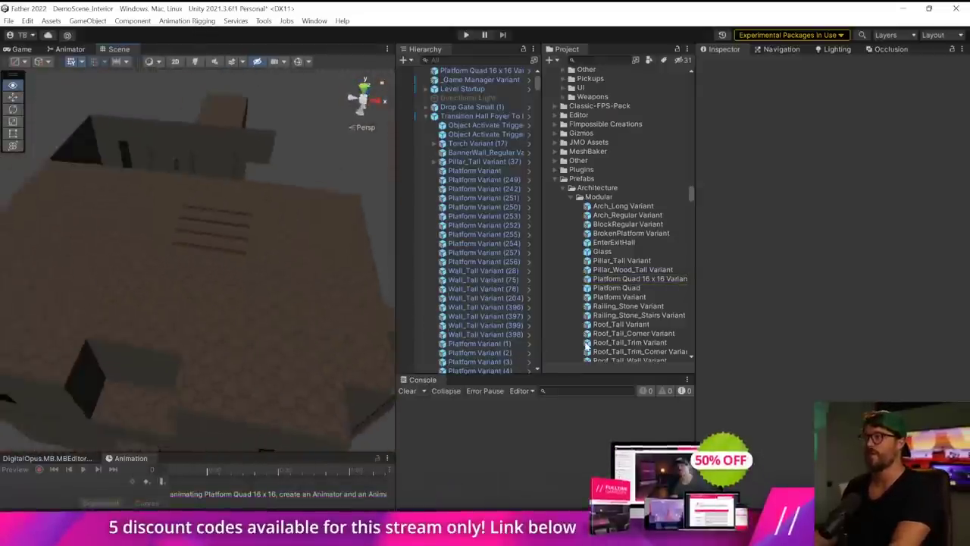
pyautogui.keyDown('alt'); pyautogui.moveTo(586, 345); pyautogui.dragTo(564, 343); pyautogui.keyUp('alt')
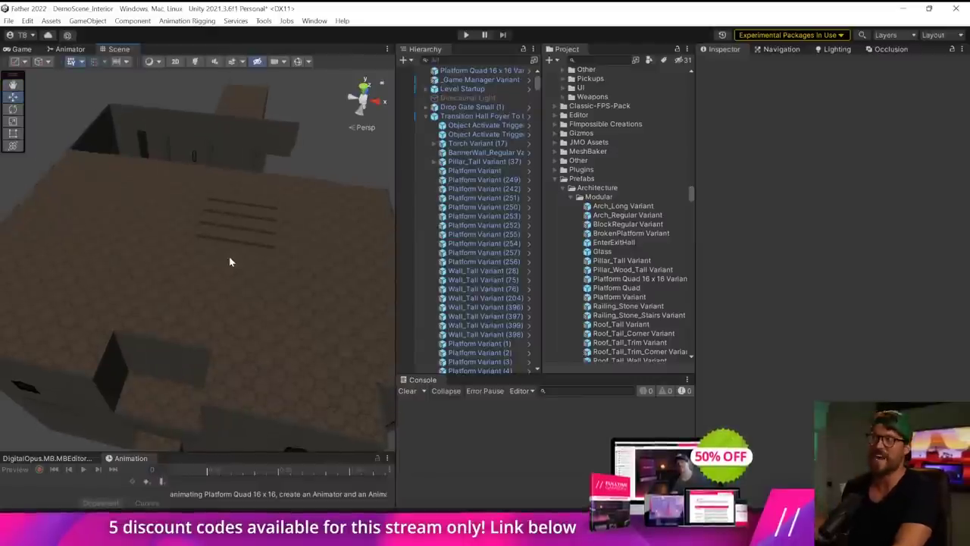
pyautogui.keyDown('alt'); pyautogui.moveTo(230, 261); pyautogui.dragTo(237, 236); pyautogui.keyUp('alt')
pyautogui.moveTo(237, 235); pyautogui.dragTo(249, 285, button='right')
pyautogui.click(251, 285)
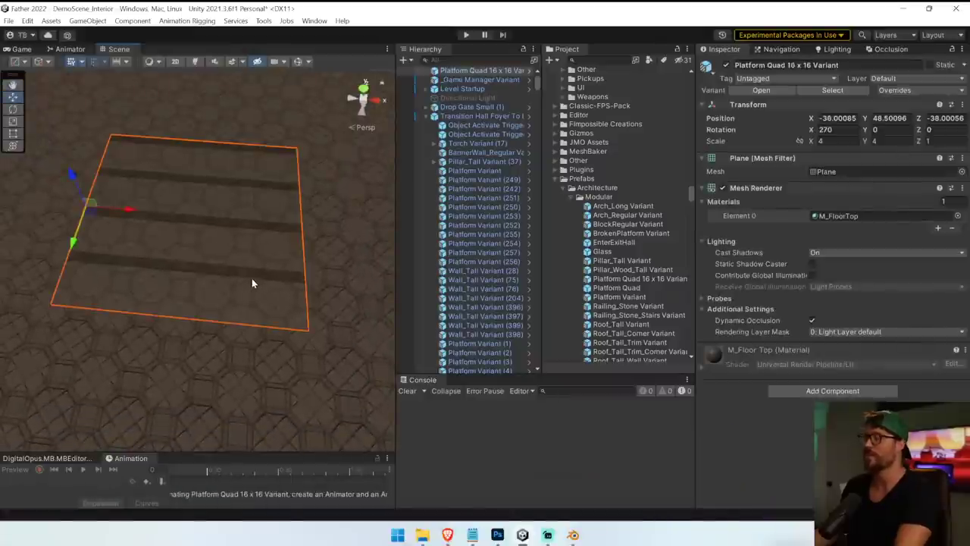
pyautogui.click(307, 249)
pyautogui.click(200, 257)
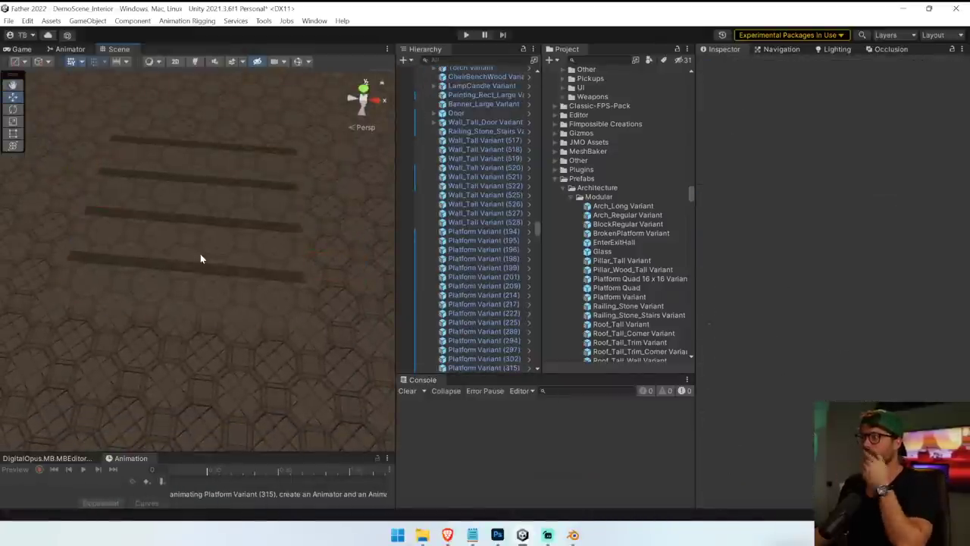
pyautogui.click(200, 259)
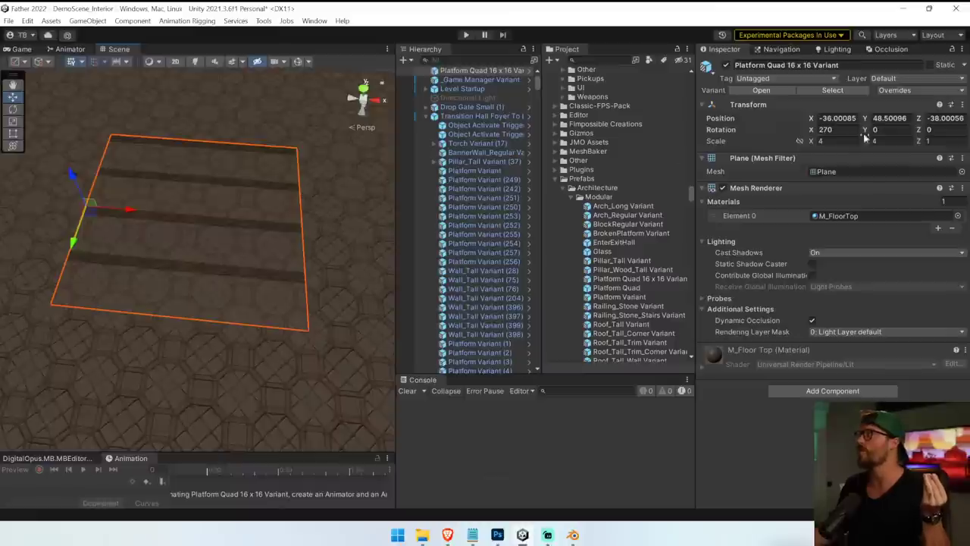
pyautogui.click(321, 248)
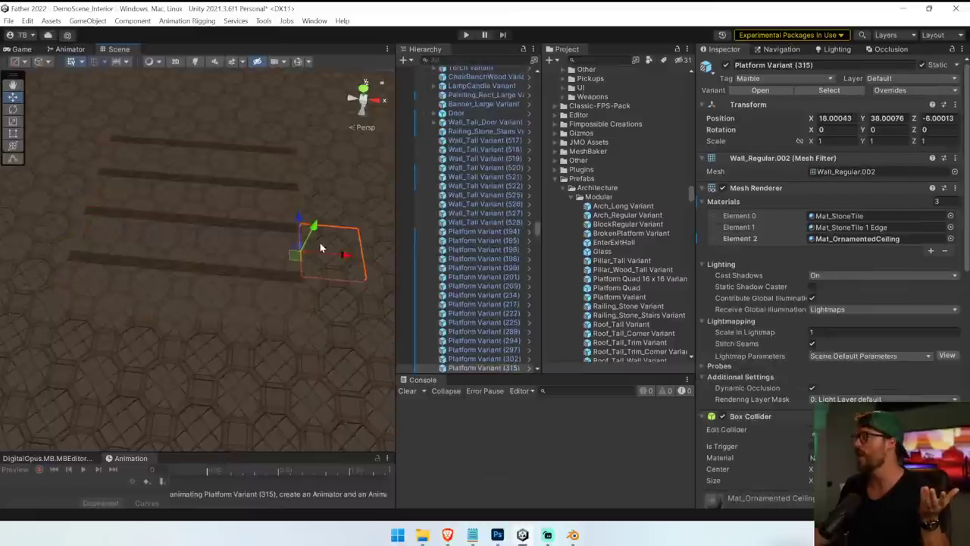
# Flip the Platform Quad 16 x 16 Variant instance over to an X rotation of 450°.
pyautogui.click(190, 225)
pyautogui.press('e')
pyautogui.keyDown('ctrl'); pyautogui.moveTo(93, 214); pyautogui.dragTo(214, 459); pyautogui.keyUp('ctrl')
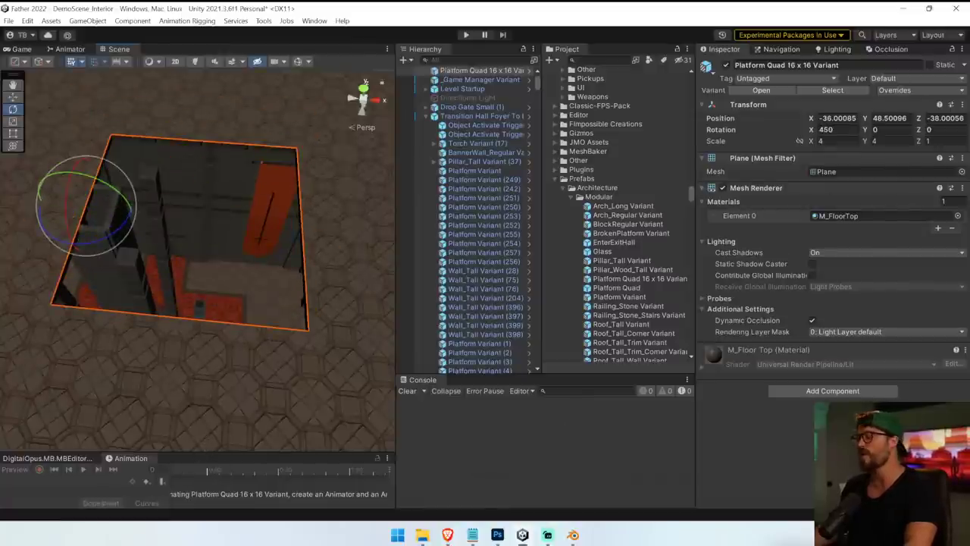
# Switch to Blender, rotate the floor plane -90° around the global X axis and apply its rotation.
pyautogui.moveTo(574, 535)
pyautogui.click(631, 506)
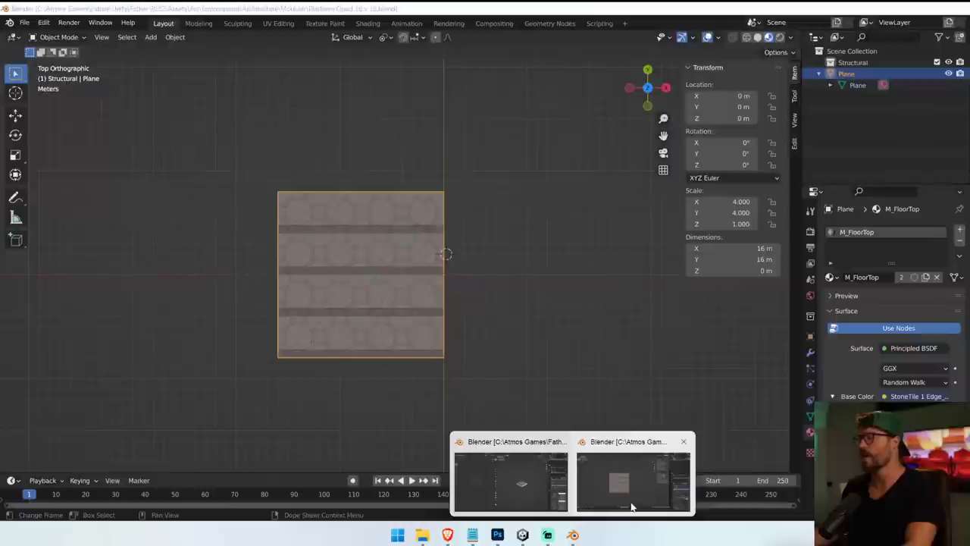
pyautogui.press('r')
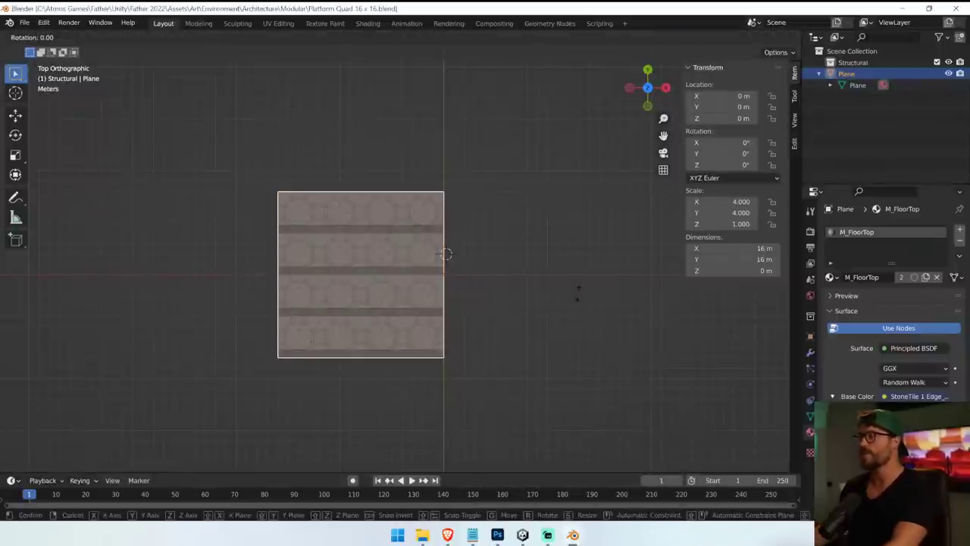
pyautogui.press('x')
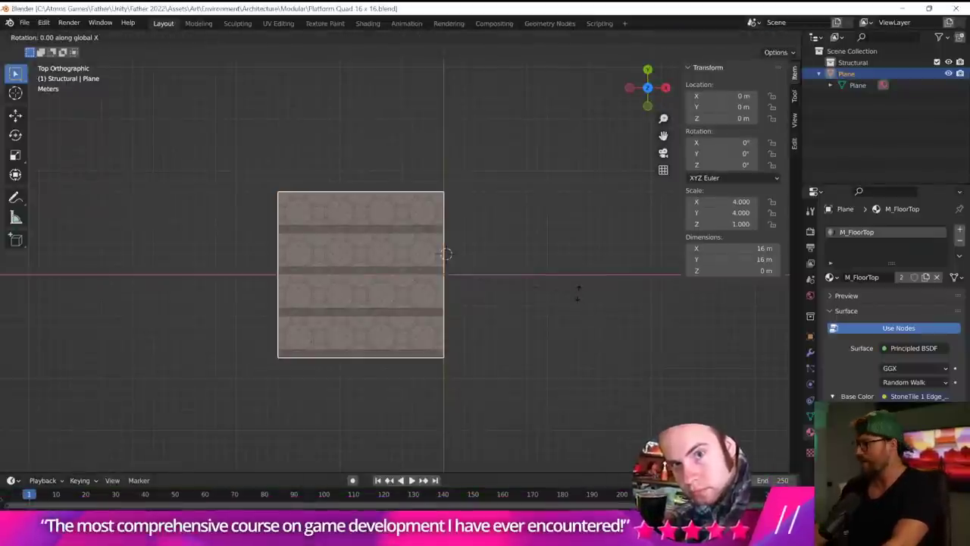
pyautogui.write('-90')
pyautogui.press('Return')
pyautogui.click(177, 38)
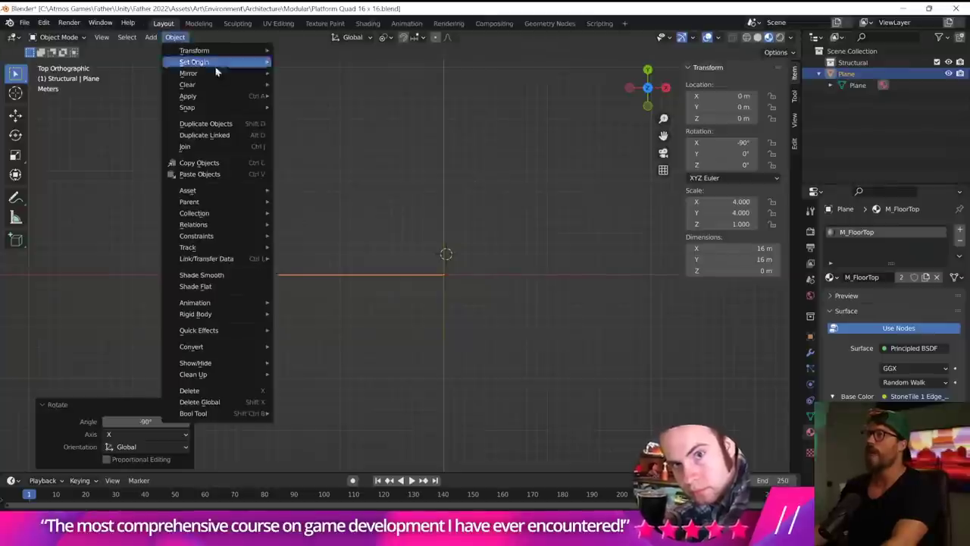
pyautogui.moveTo(237, 96)
pyautogui.click(307, 106)
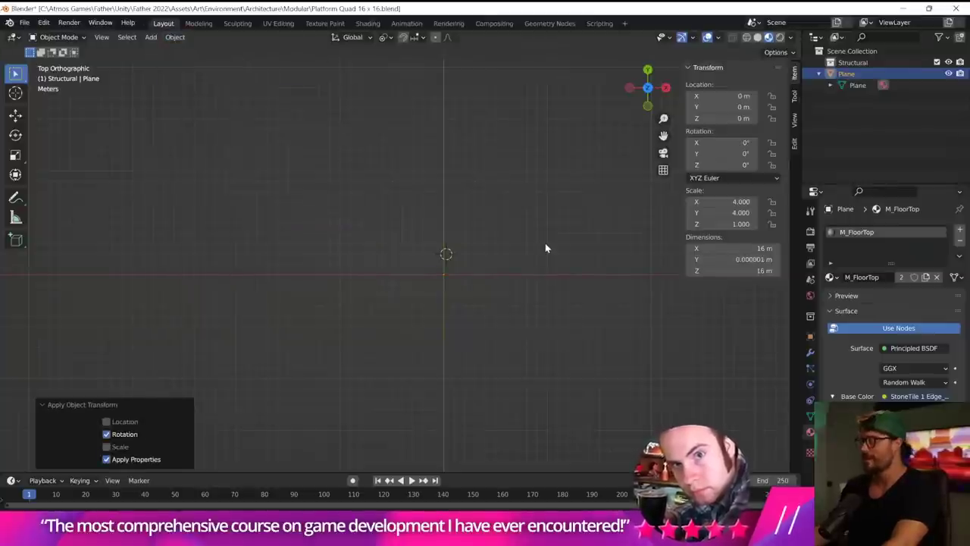
# Rotate the plane 90° around the global X axis without applying it, and save the Platform Quad 16 x 16 file.
pyautogui.write('rx')
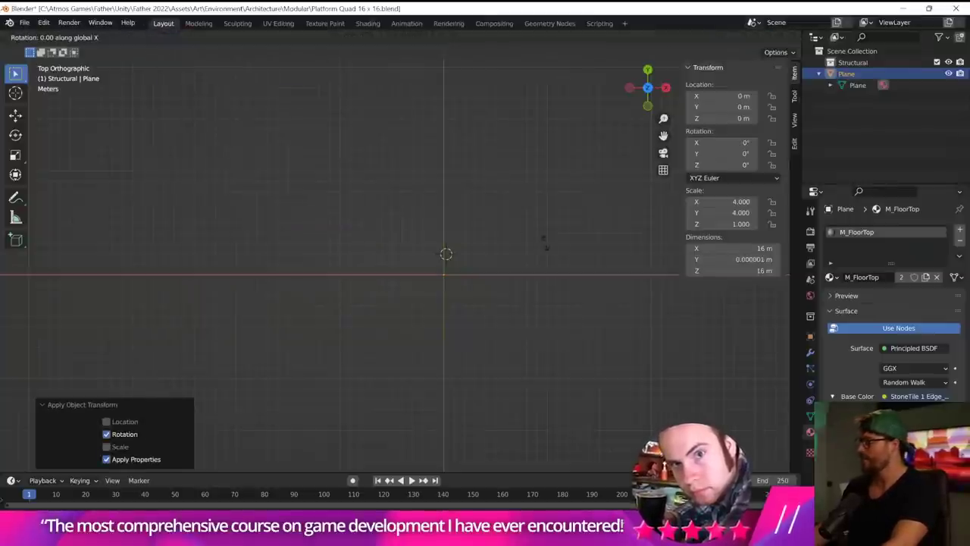
pyautogui.write('90')
pyautogui.press('Return')
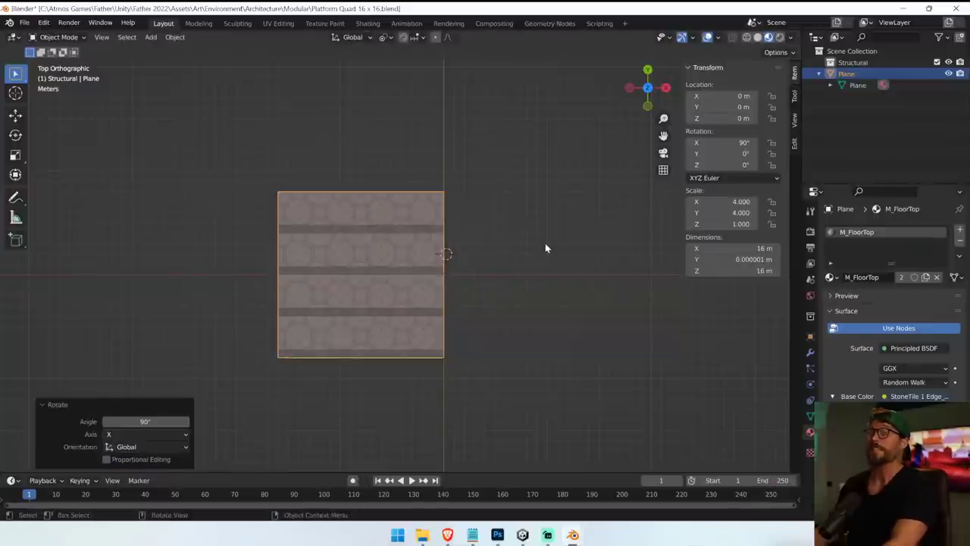
pyautogui.hotkey('ctrl', 's')
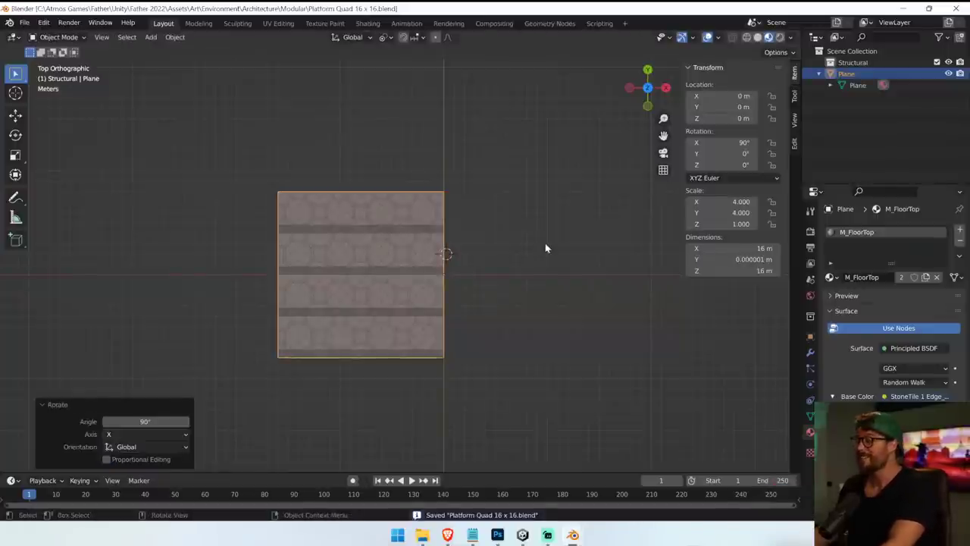
# Switch to Unity, set the platform instance's X rotation to 0, and check its overrides and source prefab.
pyautogui.click(522, 533)
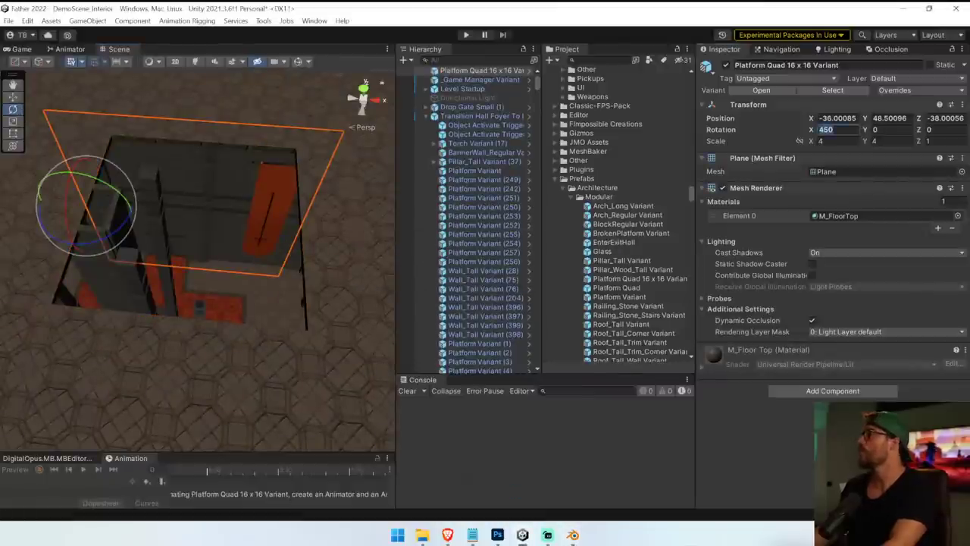
pyautogui.write('0')
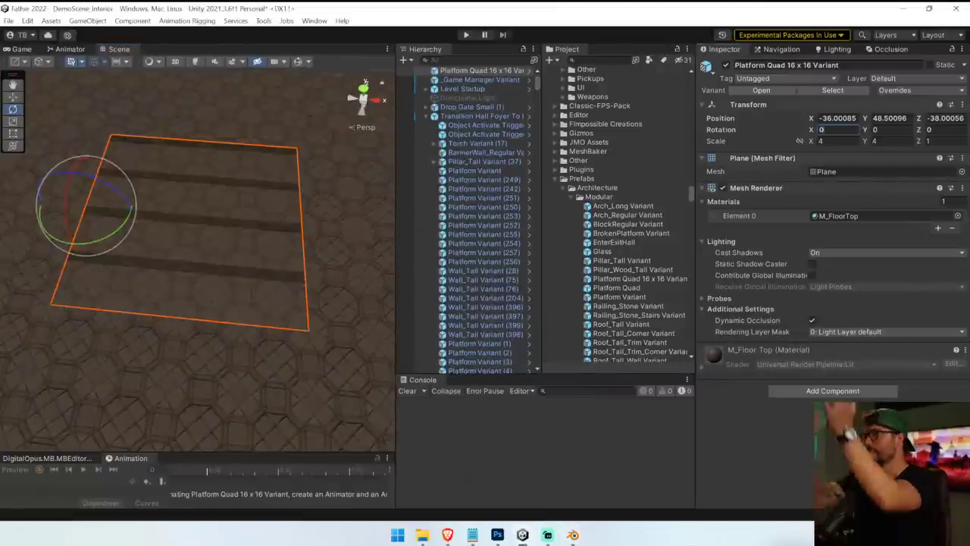
pyautogui.click(497, 74)
pyautogui.click(925, 90)
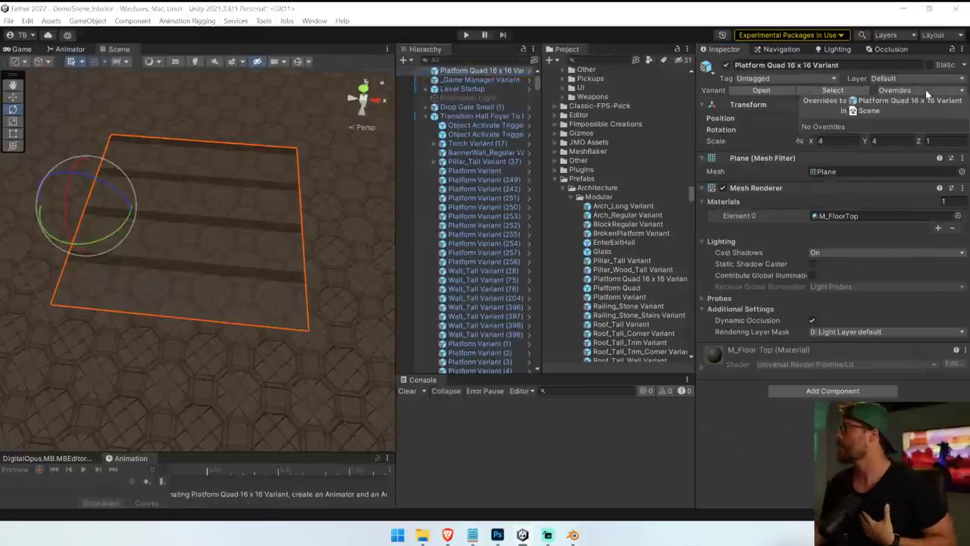
pyautogui.click(830, 90)
pyautogui.click(195, 242)
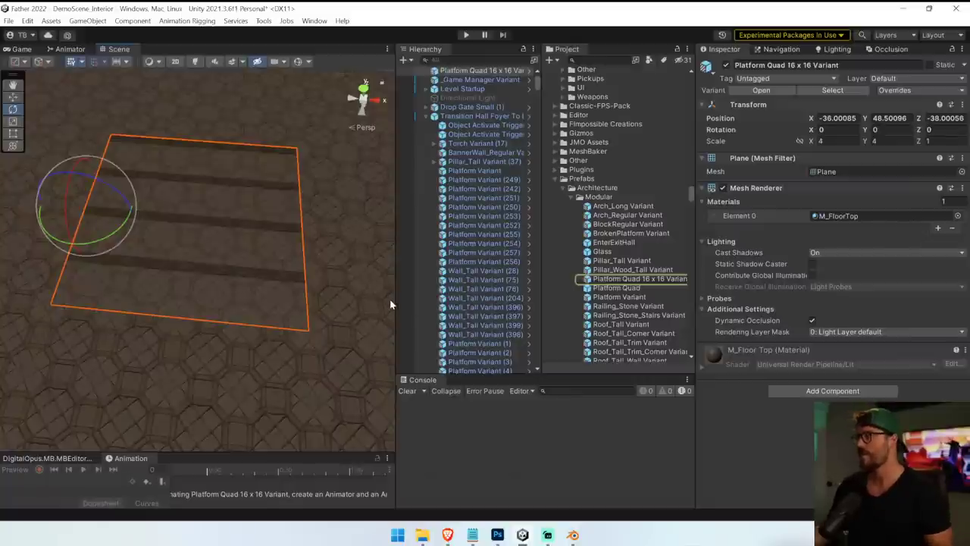
# Widen the Scene view slightly and activate the Move tool for working on the floor around the placed platform.
pyautogui.moveTo(394, 301); pyautogui.dragTo(565, 299)
pyautogui.keyDown('alt'); pyautogui.moveTo(369, 251); pyautogui.dragTo(311, 236); pyautogui.keyUp('alt')
pyautogui.moveTo(310, 236); pyautogui.dragTo(493, 163, button='right')
pyautogui.moveTo(565, 130); pyautogui.dragTo(416, 151)
pyautogui.moveTo(250, 261); pyautogui.dragTo(279, 263, button='right')
pyautogui.moveTo(279, 264)
pyautogui.keyDown('alt'); pyautogui.mouseDown()
pyautogui.moveTo(379, 281)
pyautogui.moveTo(359, 297)
pyautogui.moveTo(275, 266)
pyautogui.mouseUp(); pyautogui.keyUp('alt')
pyautogui.scroll(-6, 275, 267)
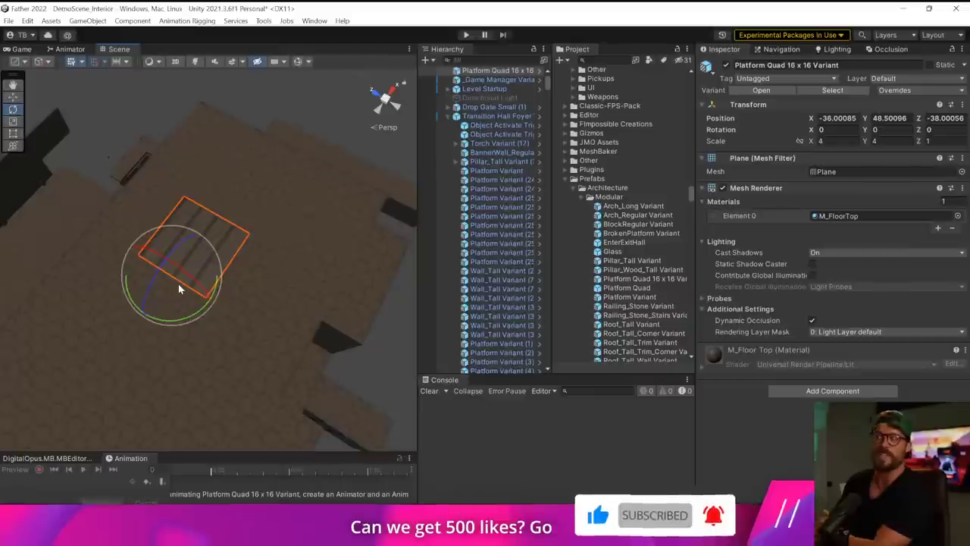
pyautogui.keyDown('alt'); pyautogui.moveTo(214, 318); pyautogui.dragTo(211, 221); pyautogui.keyUp('alt')
pyautogui.click(212, 220)
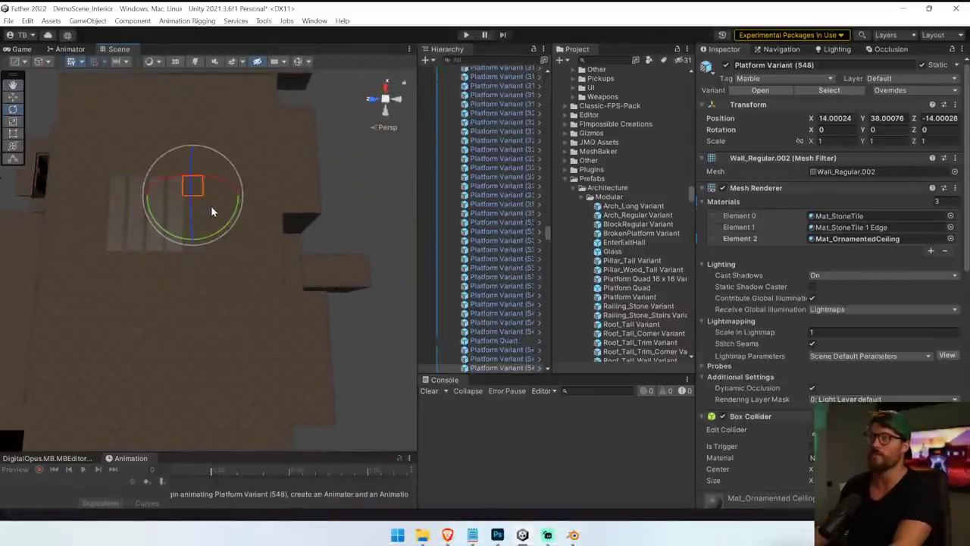
pyautogui.click(12, 97)
pyautogui.moveTo(228, 218); pyautogui.dragTo(236, 247, button='right')
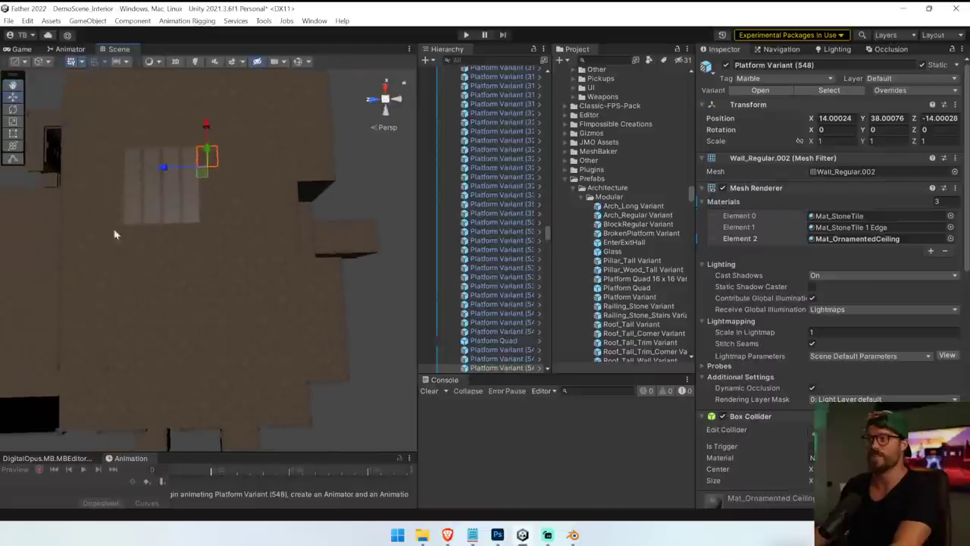
# Delete the 4 x 4 block of small Platform Variant tiles adjoining the placed platform on its negative X side.
pyautogui.click(130, 234)
pyautogui.keyDown('shift'); pyautogui.click(173, 237); pyautogui.keyUp('shift')
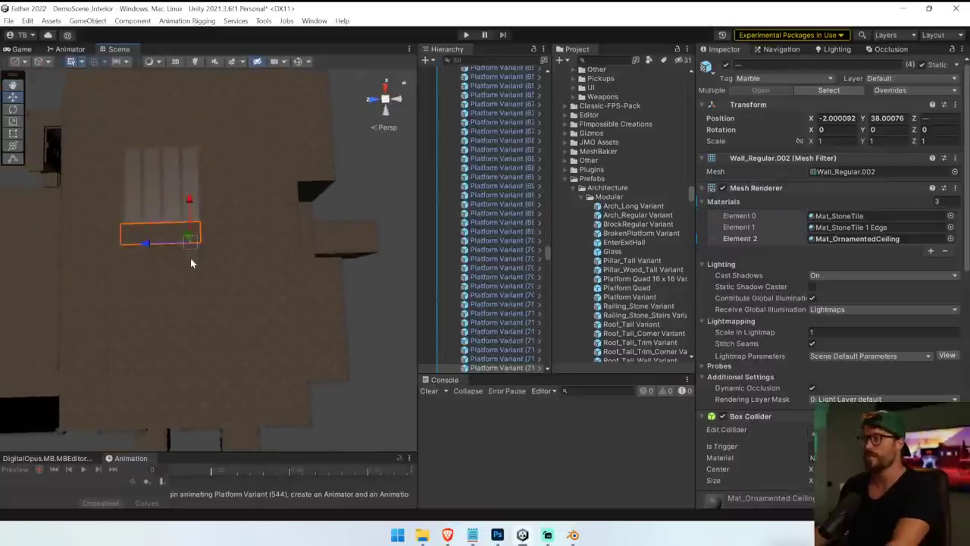
pyautogui.keyDown('shift'); pyautogui.click(188, 307); pyautogui.keyUp('shift')
pyautogui.keyDown('shift'); pyautogui.click(166, 271); pyautogui.keyUp('shift')
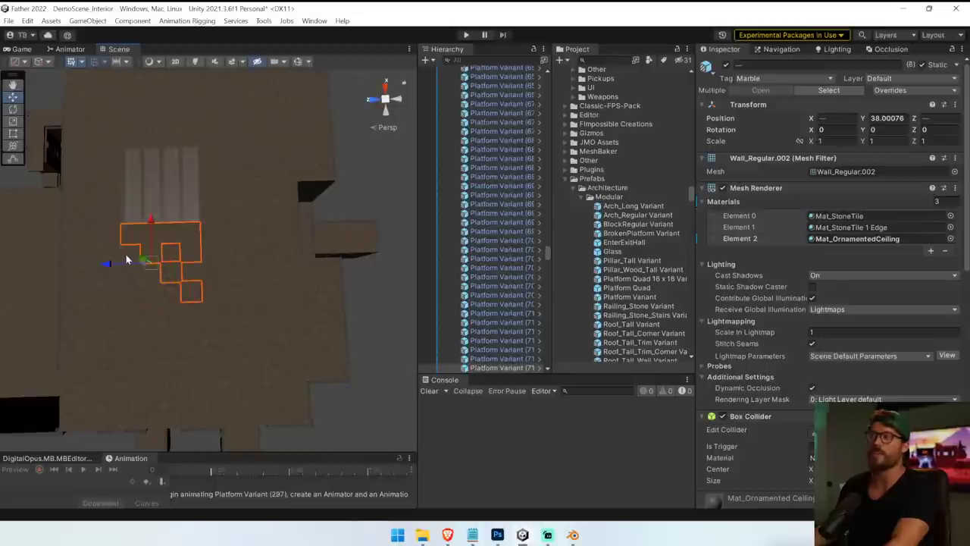
pyautogui.keyDown('shift'); pyautogui.click(173, 253); pyautogui.keyUp('shift')
pyautogui.keyDown('shift'); pyautogui.click(169, 296); pyautogui.keyUp('shift')
pyautogui.keyDown('shift'); pyautogui.click(151, 301); pyautogui.keyUp('shift')
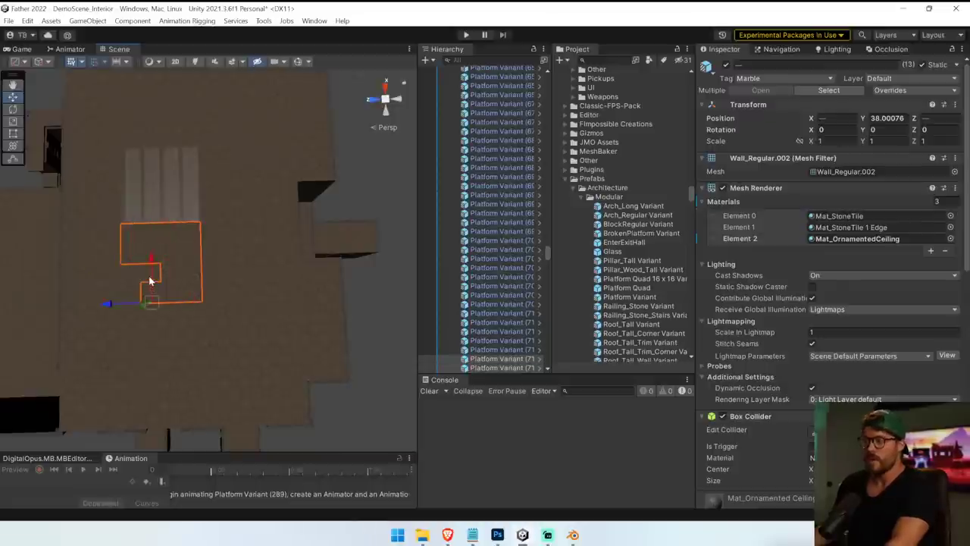
pyautogui.keyDown('shift'); pyautogui.click(147, 275); pyautogui.keyUp('shift')
pyautogui.keyDown('shift'); pyautogui.click(136, 277); pyautogui.keyUp('shift')
pyautogui.keyDown('shift'); pyautogui.click(137, 299); pyautogui.keyUp('shift')
pyautogui.click(135, 294)
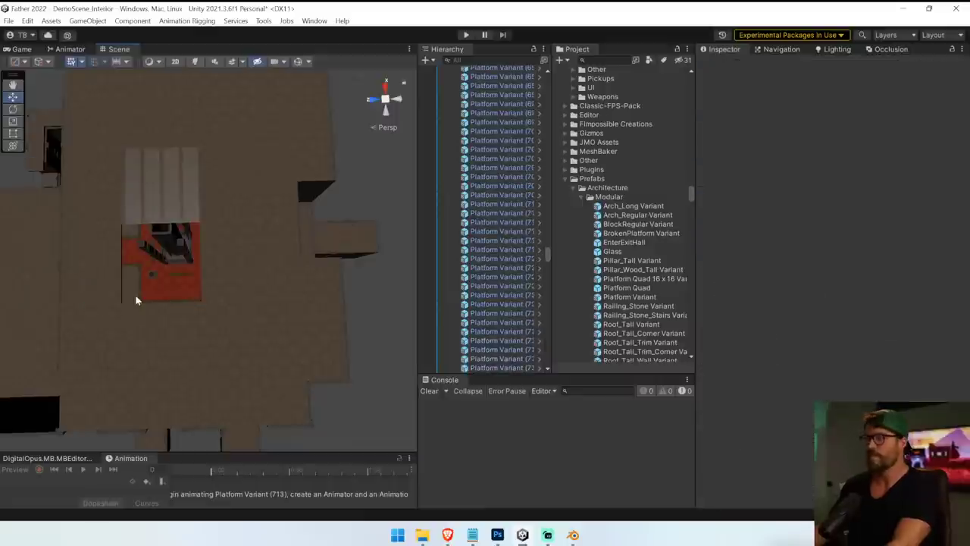
# Delete the next 4 x 4 block of Platform Variant tiles directly beyond the new opening, continuing in the negative X direction.
pyautogui.click(132, 314)
pyautogui.keyDown('shift'); pyautogui.click(151, 322); pyautogui.keyUp('shift')
pyautogui.keyDown('shift'); pyautogui.click(176, 319); pyautogui.keyUp('shift')
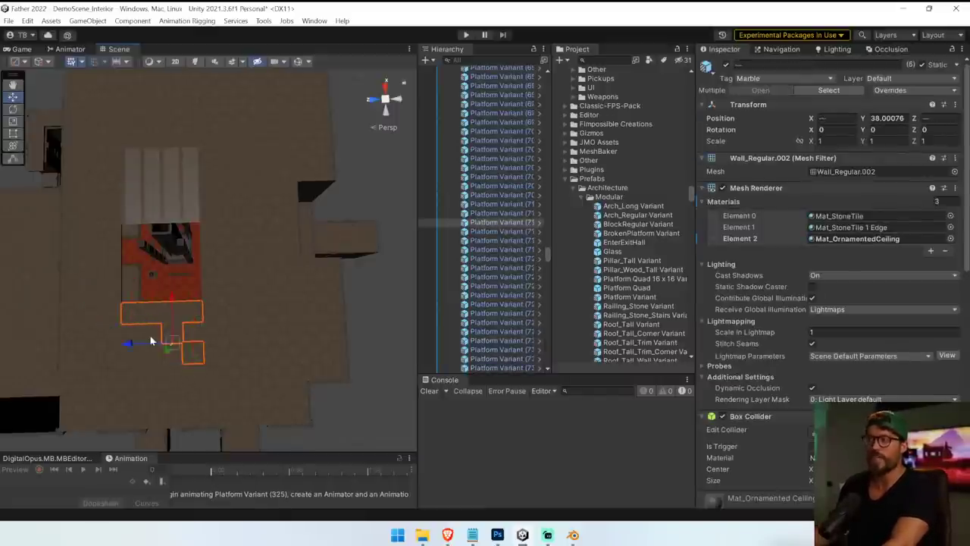
pyautogui.keyDown('shift'); pyautogui.click(130, 341); pyautogui.keyUp('shift')
pyautogui.keyDown('shift'); pyautogui.click(183, 336); pyautogui.keyUp('shift')
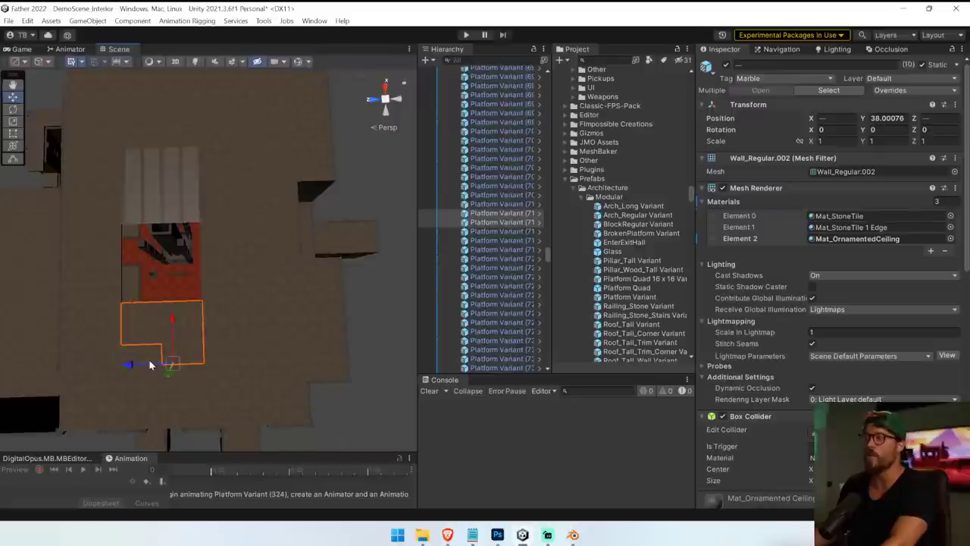
pyautogui.keyDown('shift'); pyautogui.click(150, 365); pyautogui.keyUp('shift')
pyautogui.keyDown('shift'); pyautogui.click(131, 354); pyautogui.keyUp('shift')
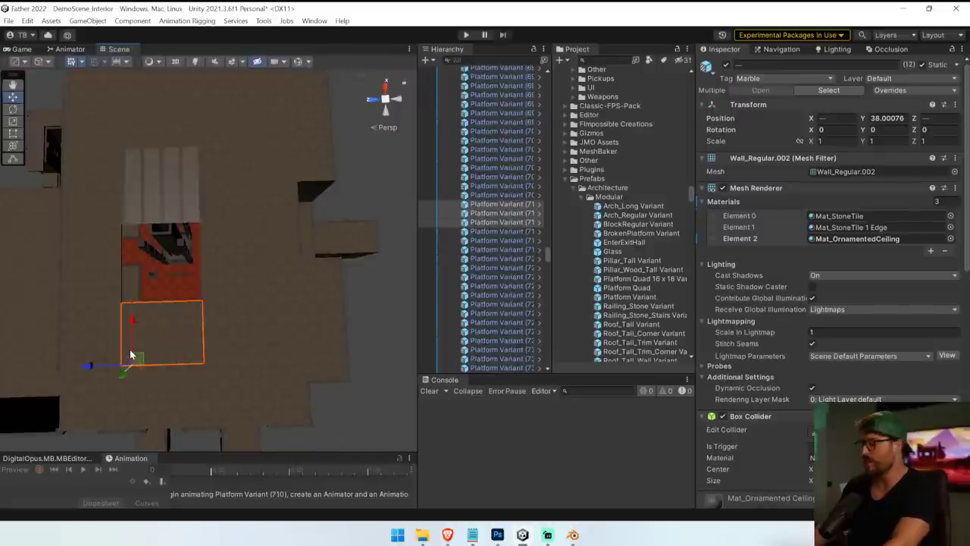
pyautogui.press('Delete')
pyautogui.click(135, 377)
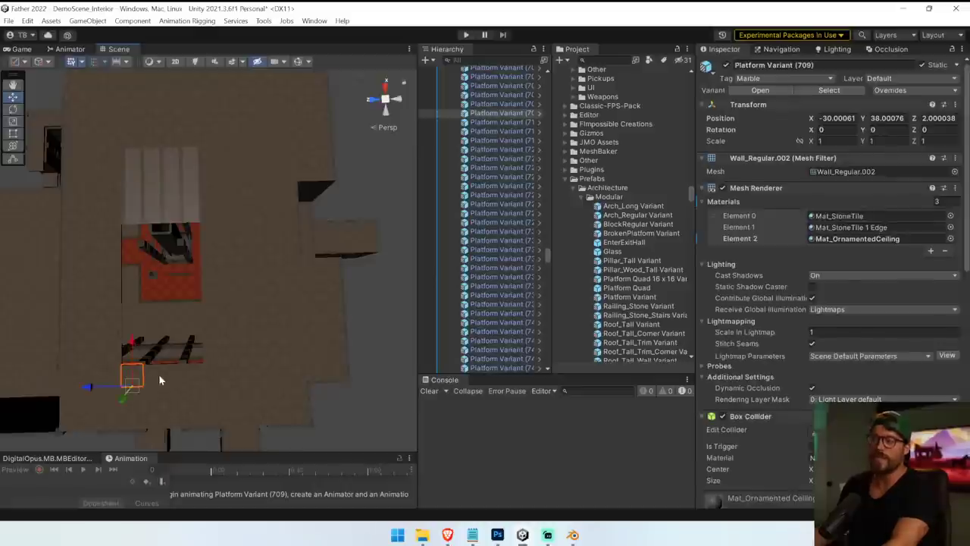
pyautogui.keyDown('shift'); pyautogui.click(172, 378); pyautogui.keyUp('shift')
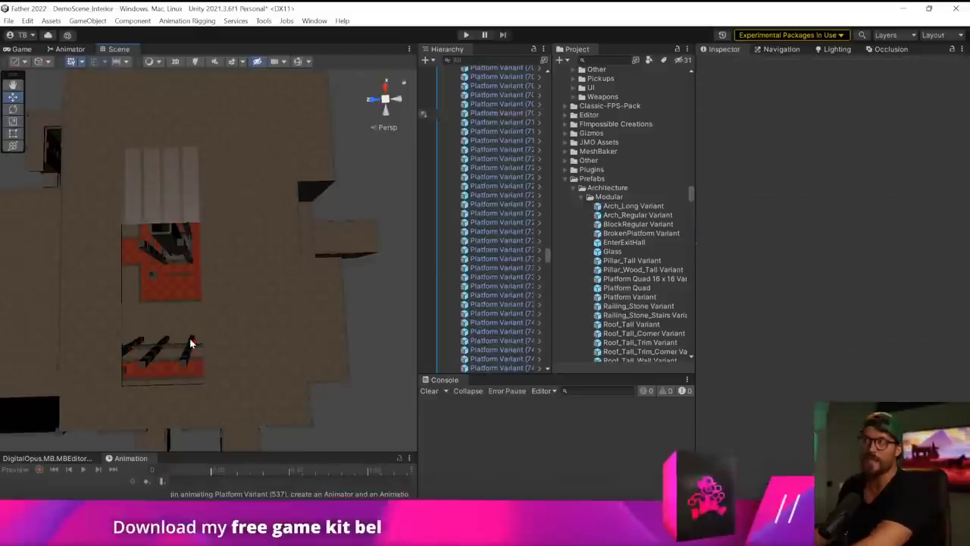
# Delete the 4 x 4 block of Platform Variant tiles adjoining the farther opening on its negative Z side.
pyautogui.click(218, 374)
pyautogui.keyDown('shift'); pyautogui.click(238, 378); pyautogui.keyUp('shift')
pyautogui.keyDown('shift'); pyautogui.click(260, 377); pyautogui.keyUp('shift')
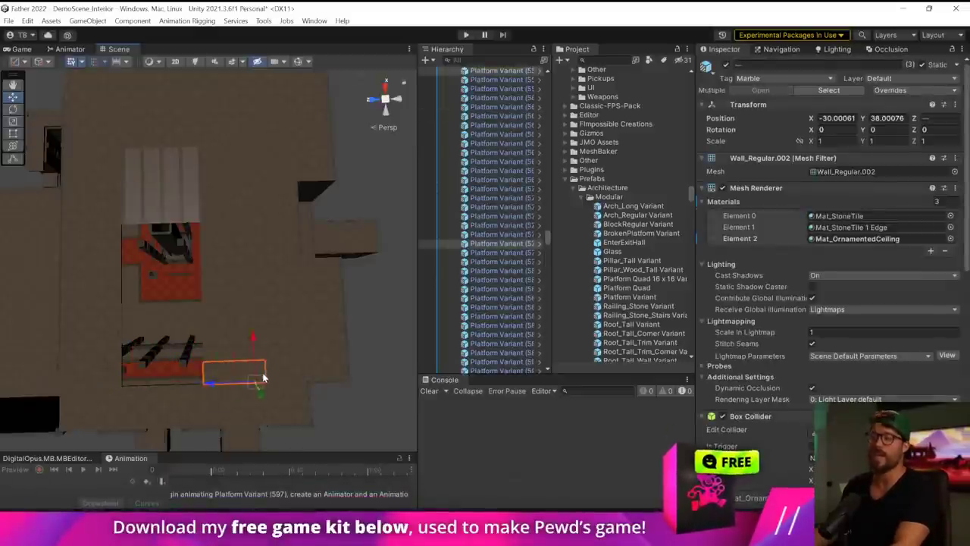
pyautogui.keyDown('shift'); pyautogui.click(274, 371); pyautogui.keyUp('shift')
pyautogui.keyDown('shift'); pyautogui.click(271, 355); pyautogui.keyUp('shift')
pyautogui.keyDown('shift'); pyautogui.click(212, 353); pyautogui.keyUp('shift')
pyautogui.keyDown('shift'); pyautogui.click(234, 353); pyautogui.keyUp('shift')
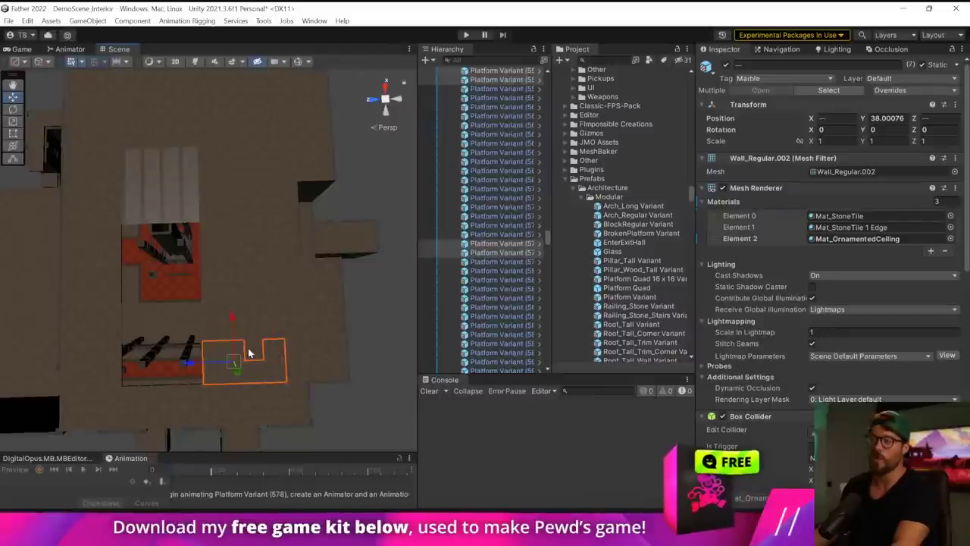
pyautogui.keyDown('shift'); pyautogui.click(252, 351); pyautogui.keyUp('shift')
pyautogui.keyDown('shift'); pyautogui.click(268, 331); pyautogui.keyUp('shift')
pyautogui.keyDown('shift'); pyautogui.click(250, 332); pyautogui.keyUp('shift')
pyautogui.keyDown('shift'); pyautogui.click(229, 329); pyautogui.keyUp('shift')
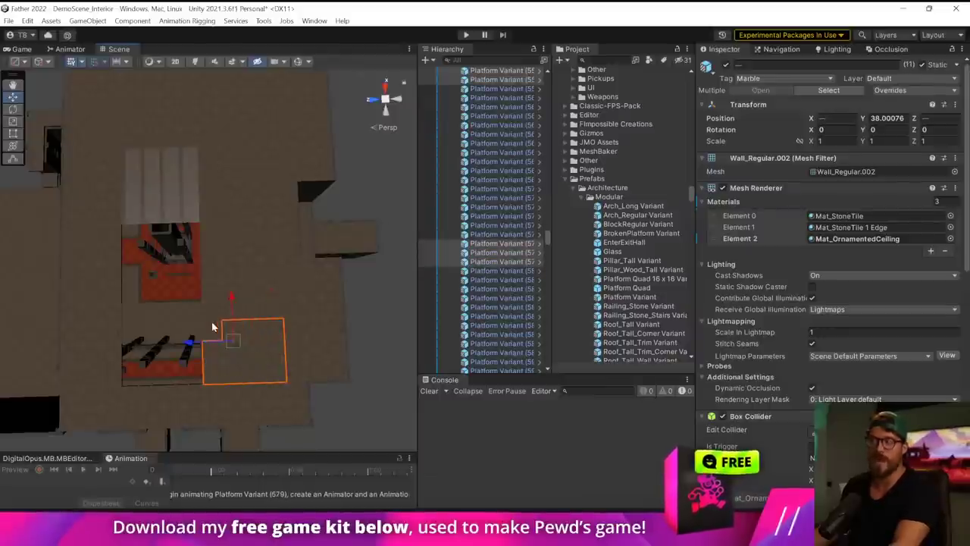
pyautogui.keyDown('shift'); pyautogui.click(212, 322); pyautogui.keyUp('shift')
pyautogui.keyDown('shift'); pyautogui.click(233, 311); pyautogui.keyUp('shift')
pyautogui.keyDown('shift'); pyautogui.click(272, 312); pyautogui.keyUp('shift')
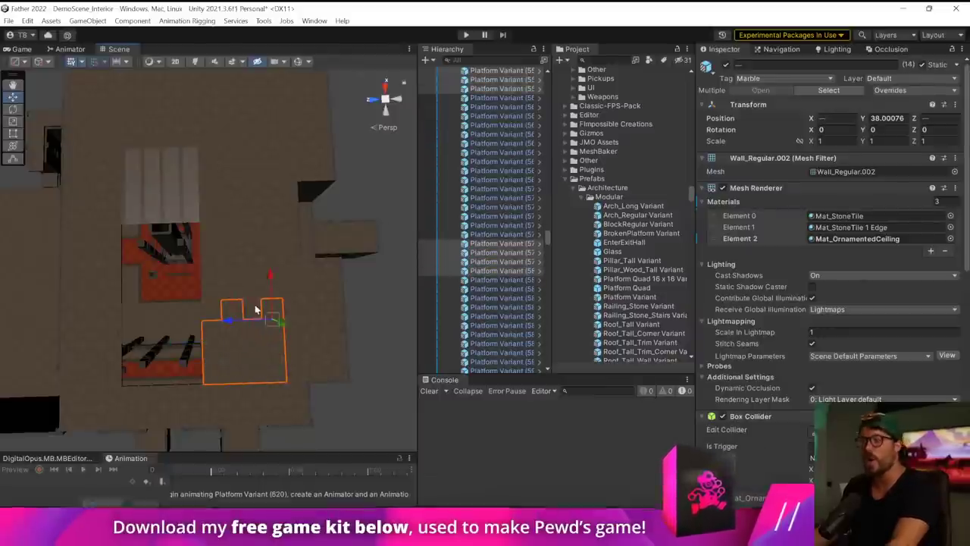
pyautogui.keyDown('shift'); pyautogui.click(255, 308); pyautogui.keyUp('shift')
pyautogui.keyDown('shift'); pyautogui.click(214, 310); pyautogui.keyUp('shift')
pyautogui.press('Delete')
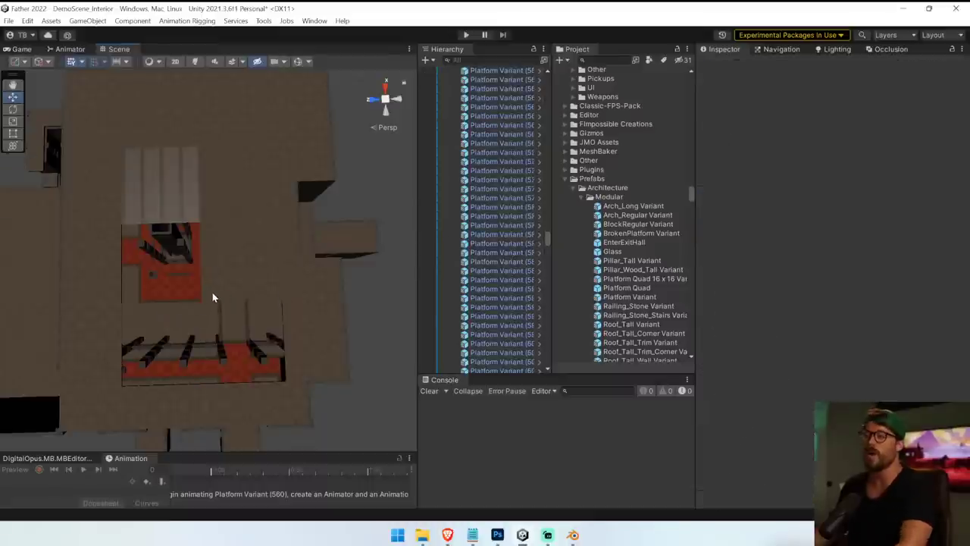
# Delete the next 4 x 4 block of Platform Variant tiles in the positive X direction, beside the opening nearest the placed platform.
pyautogui.click(213, 295)
pyautogui.keyDown('shift'); pyautogui.click(234, 294); pyautogui.keyUp('shift')
pyautogui.keyDown('shift'); pyautogui.click(254, 290); pyautogui.keyUp('shift')
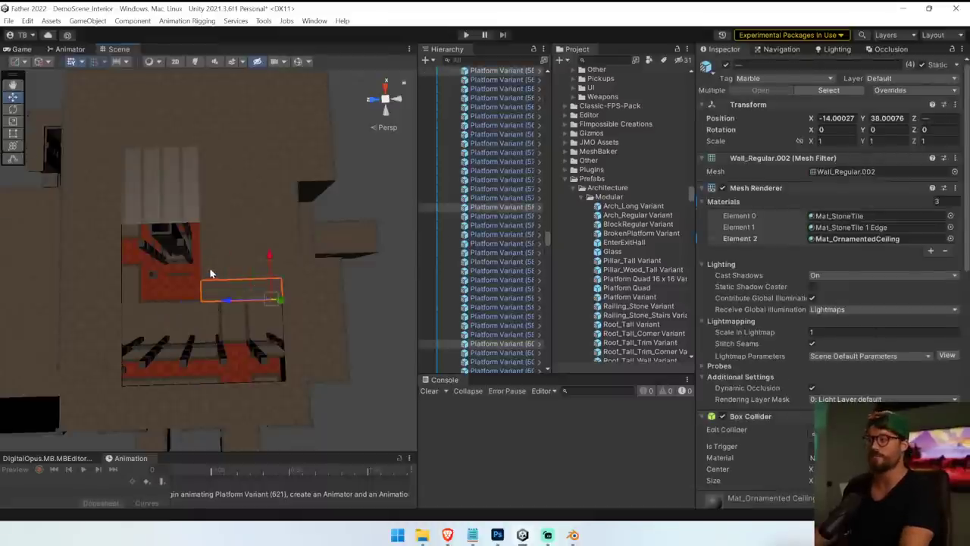
pyautogui.keyDown('shift'); pyautogui.click(211, 271); pyautogui.keyUp('shift')
pyautogui.keyDown('shift'); pyautogui.click(232, 271); pyautogui.keyUp('shift')
pyautogui.keyDown('shift'); pyautogui.click(256, 272); pyautogui.keyUp('shift')
pyautogui.keyDown('shift'); pyautogui.click(273, 267); pyautogui.keyUp('shift')
pyautogui.keyDown('shift'); pyautogui.click(210, 255); pyautogui.keyUp('shift')
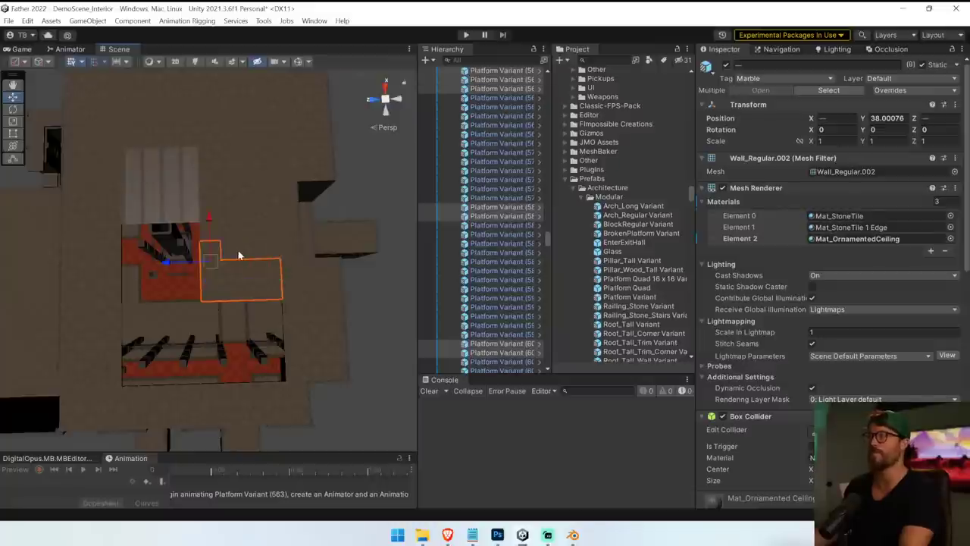
pyautogui.keyDown('shift'); pyautogui.click(238, 256); pyautogui.keyUp('shift')
pyautogui.keyDown('shift'); pyautogui.click(256, 250); pyautogui.keyUp('shift')
pyautogui.keyDown('shift'); pyautogui.click(224, 236); pyautogui.keyUp('shift')
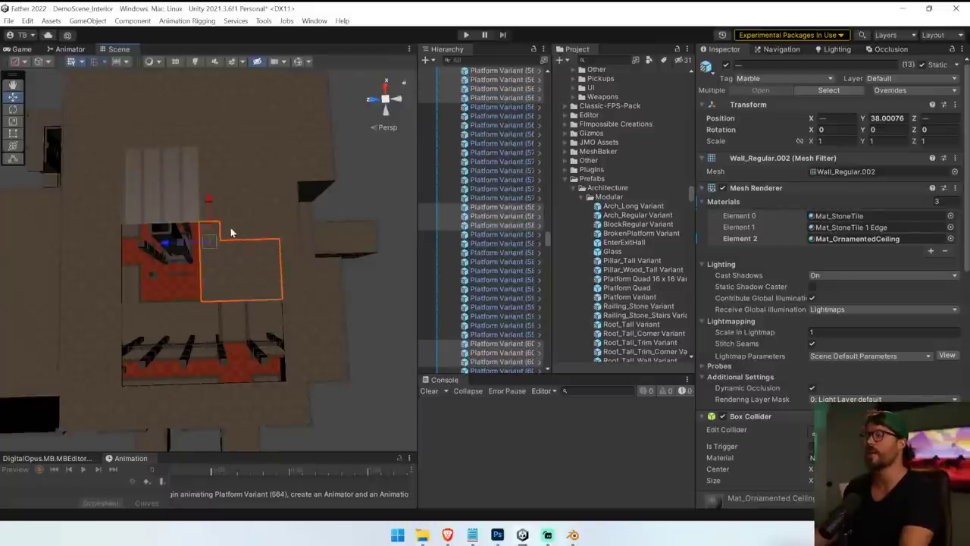
pyautogui.keyDown('shift'); pyautogui.click(235, 234); pyautogui.keyUp('shift')
pyautogui.keyDown('shift'); pyautogui.click(265, 233); pyautogui.keyUp('shift')
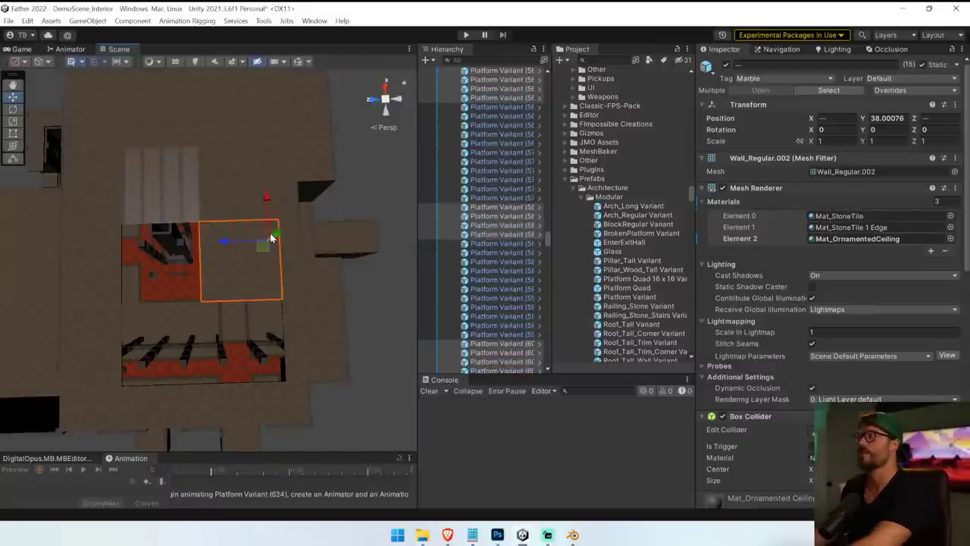
pyautogui.press('Delete')
# Try to select the Platform Variant tiles on the placed platform's negative Z side as a group.
pyautogui.moveTo(268, 242); pyautogui.dragTo(299, 232, button='right')
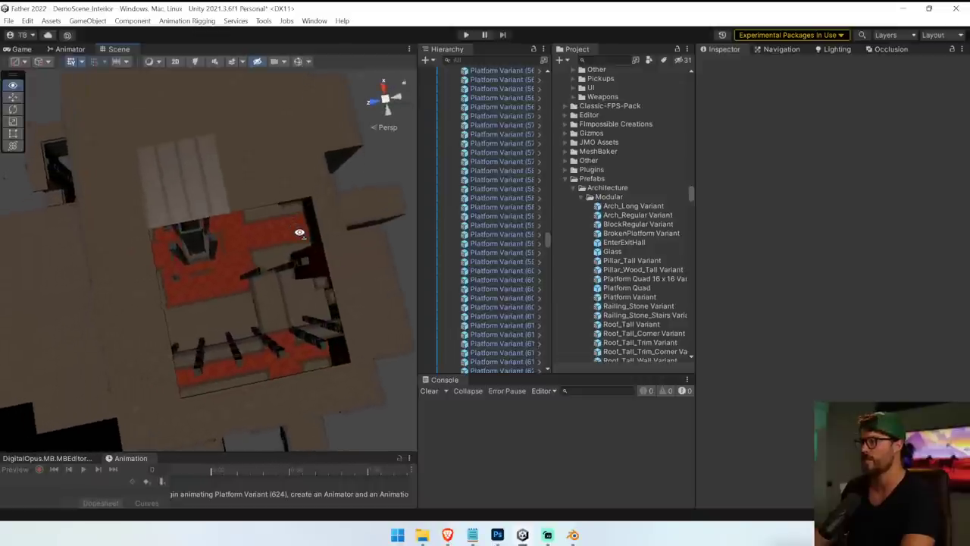
pyautogui.keyDown('alt'); pyautogui.moveTo(299, 232); pyautogui.dragTo(245, 165); pyautogui.keyUp('alt')
pyautogui.click(246, 168)
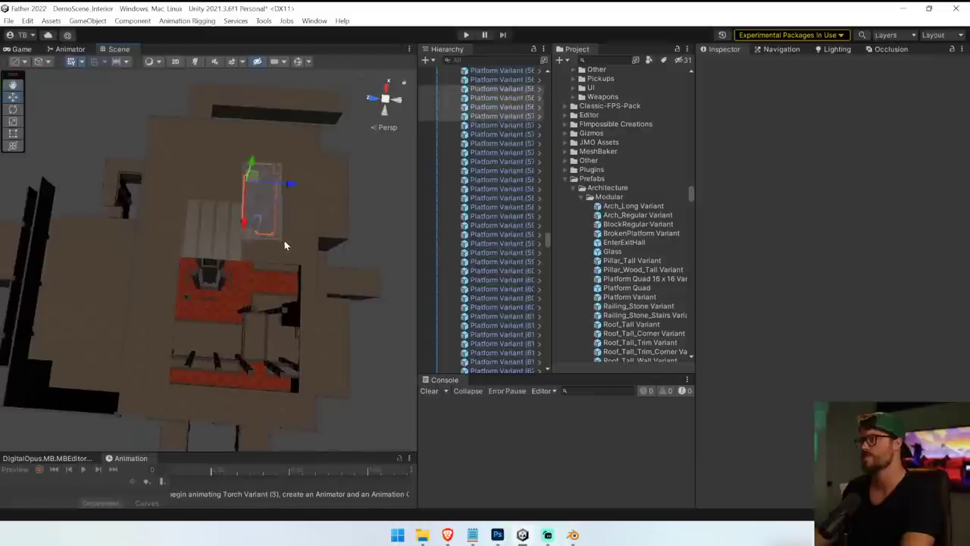
pyautogui.moveTo(284, 240); pyautogui.dragTo(287, 242)
pyautogui.click(295, 253)
pyautogui.keyDown('shift'); pyautogui.click(504, 298); pyautogui.keyUp('shift')
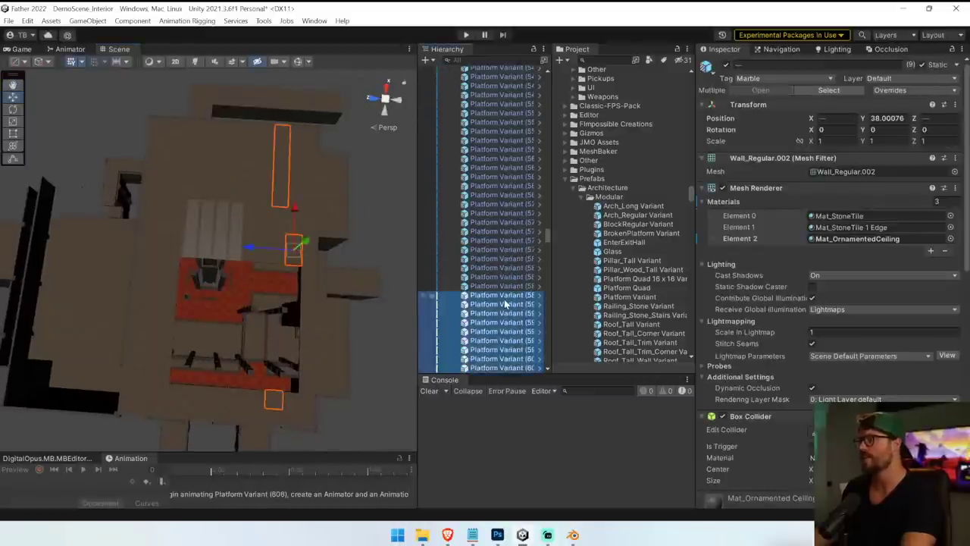
pyautogui.keyDown('shift'); pyautogui.click(498, 269); pyautogui.keyUp('shift')
pyautogui.keyDown('alt'); pyautogui.moveTo(299, 234); pyautogui.dragTo(383, 232); pyautogui.keyUp('alt')
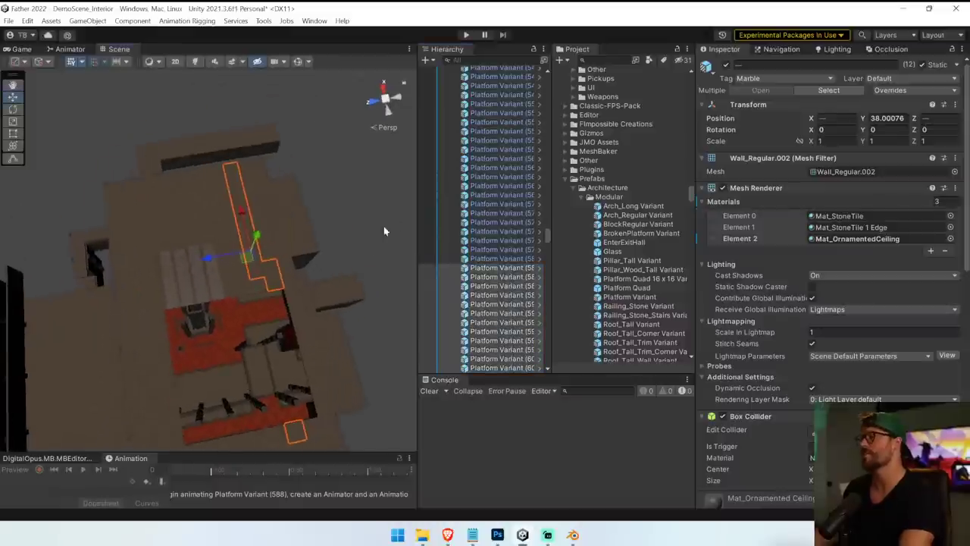
pyautogui.click(237, 170)
pyautogui.keyDown('shift'); pyautogui.click(249, 266); pyautogui.keyUp('shift')
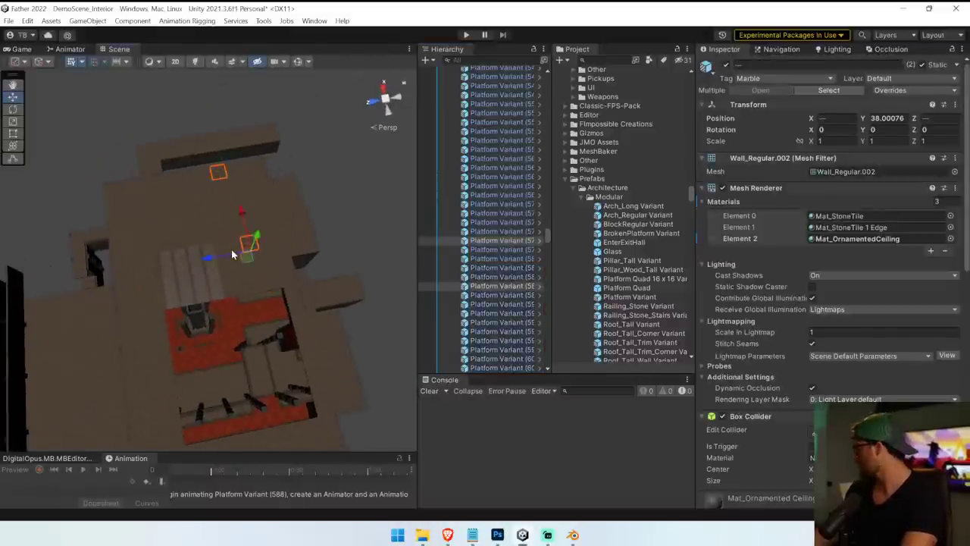
# Try deleting Platform Variant tiles one by one on the placed platform's negative Z side.
pyautogui.click(221, 195)
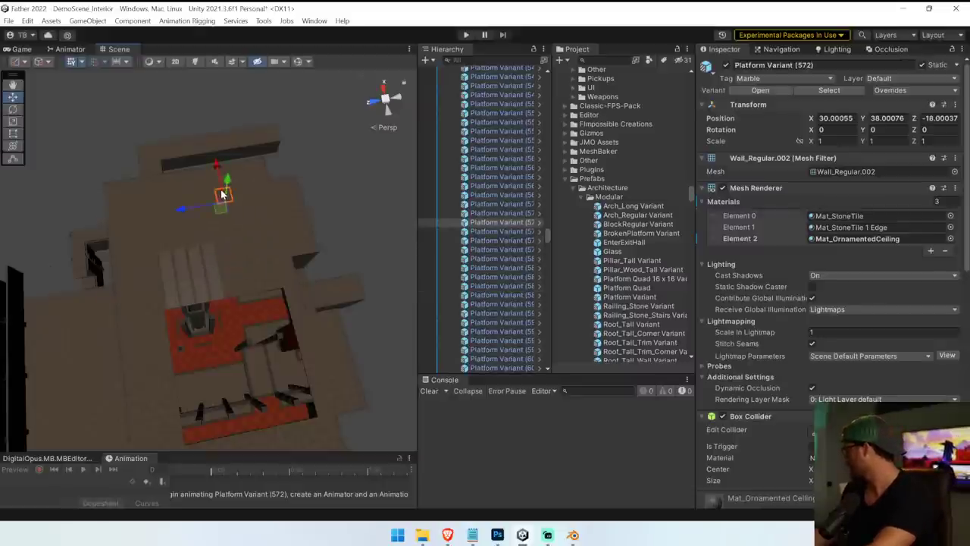
pyautogui.press('Delete')
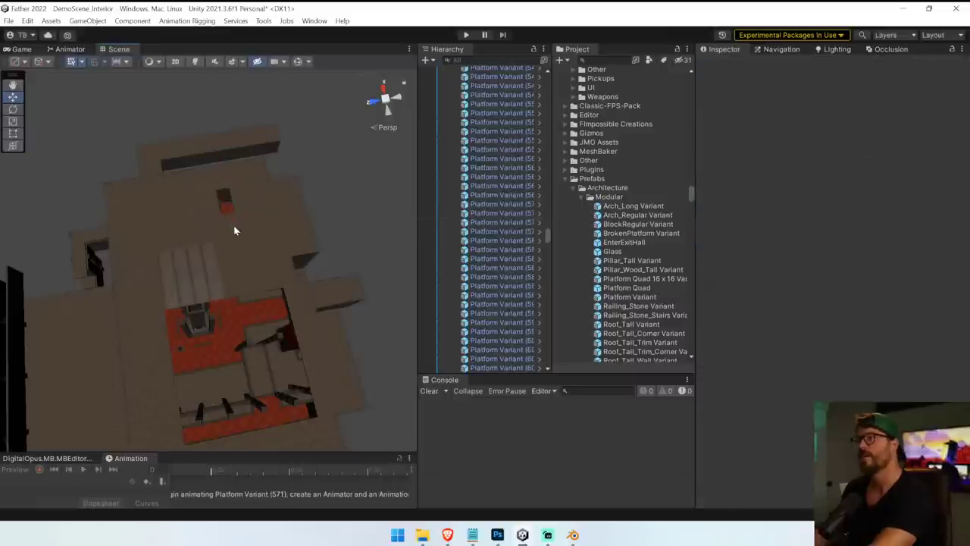
pyautogui.click(254, 286)
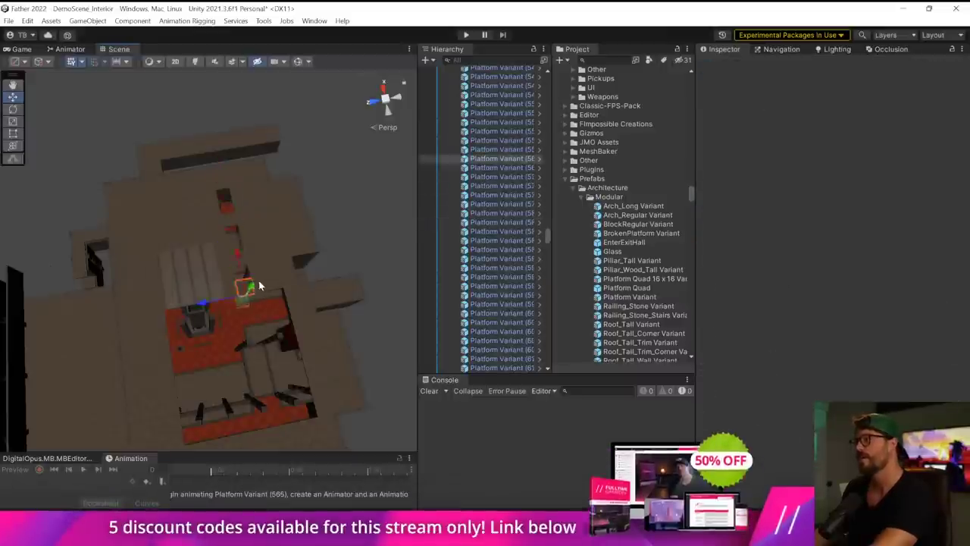
pyautogui.press('Delete')
pyautogui.click(231, 267)
pyautogui.press('Delete')
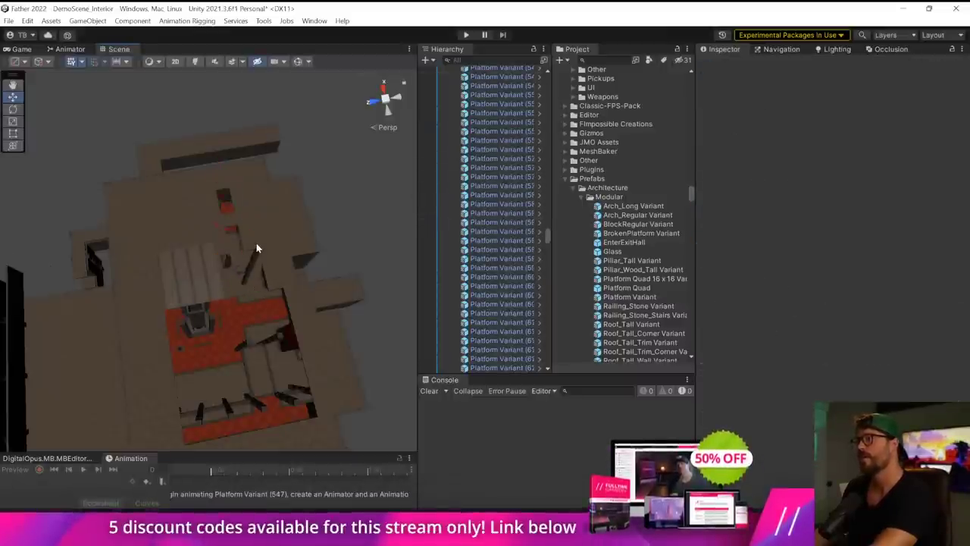
pyautogui.click(253, 244)
pyautogui.press('Delete')
pyautogui.moveTo(240, 251); pyautogui.dragTo(239, 251, button='right')
pyautogui.press('w')
pyautogui.press('w')
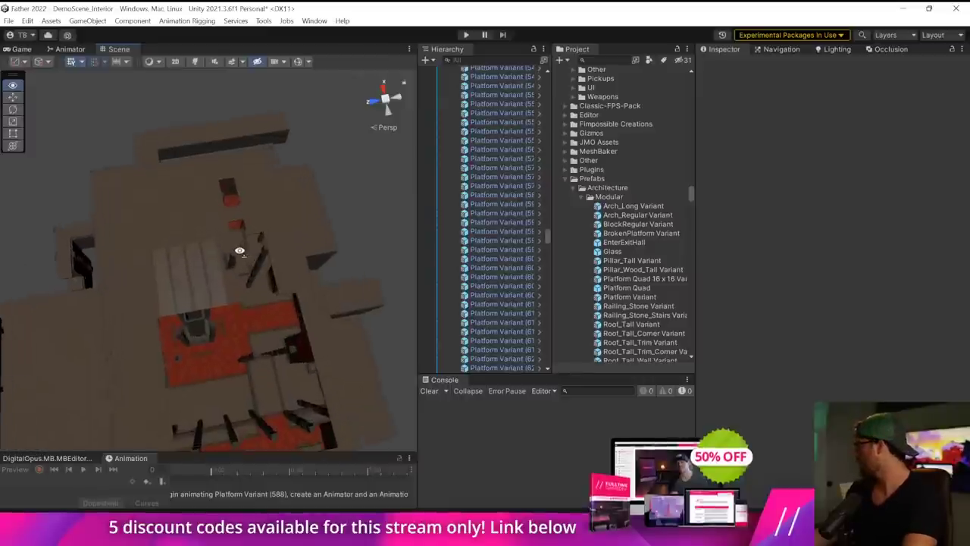
pyautogui.keyDown('alt'); pyautogui.moveTo(239, 251); pyautogui.dragTo(427, 262); pyautogui.keyUp('alt')
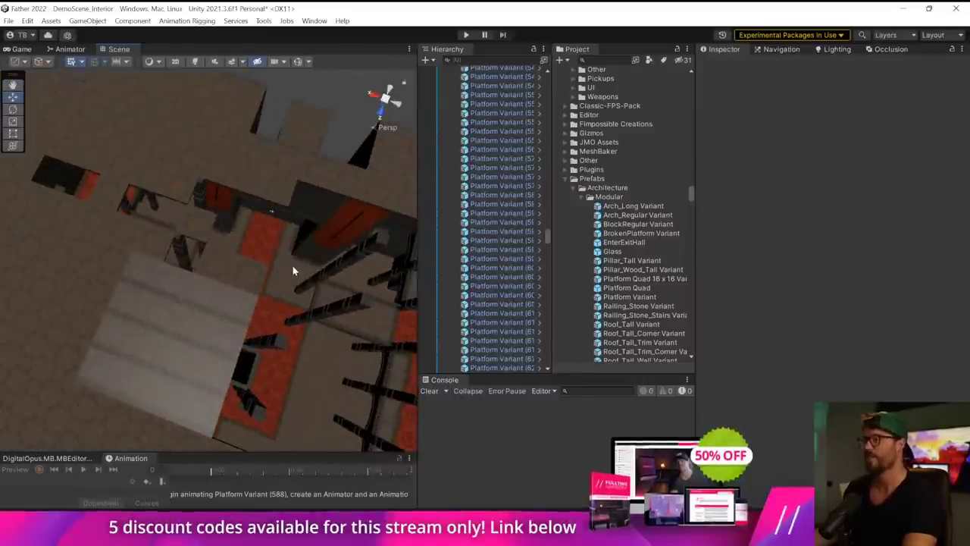
# Undo the individual tile deletions on the placed platform's negative Z side.
pyautogui.hotkey('ctrl', 'z')
pyautogui.hotkey('ctrl', 'z')
pyautogui.hotkey('ctrl', 'z')
pyautogui.hotkey('ctrl', 'z')
pyautogui.hotkey('ctrl', 'z')
pyautogui.hotkey('ctrl', 'z')
pyautogui.hotkey('ctrl', 'z')
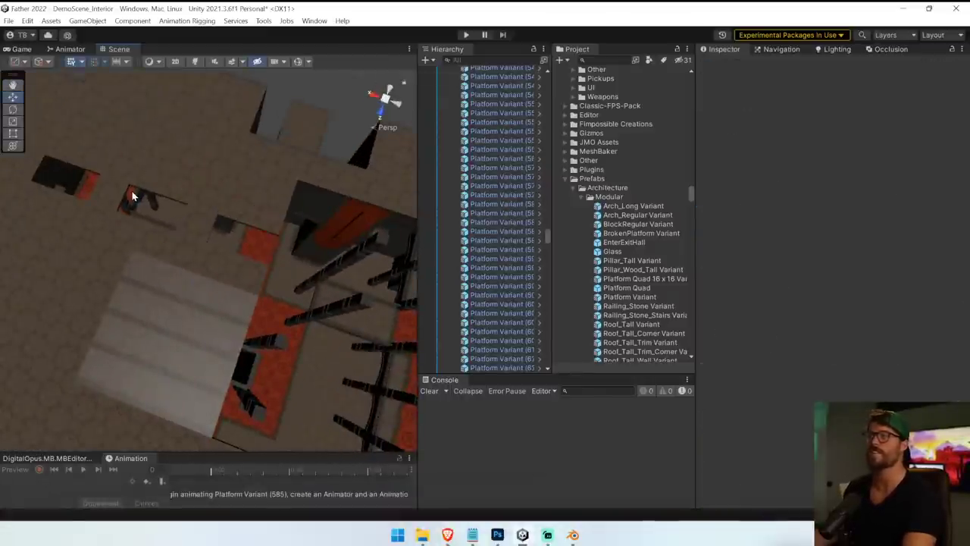
pyautogui.click(131, 193)
pyautogui.press('Delete')
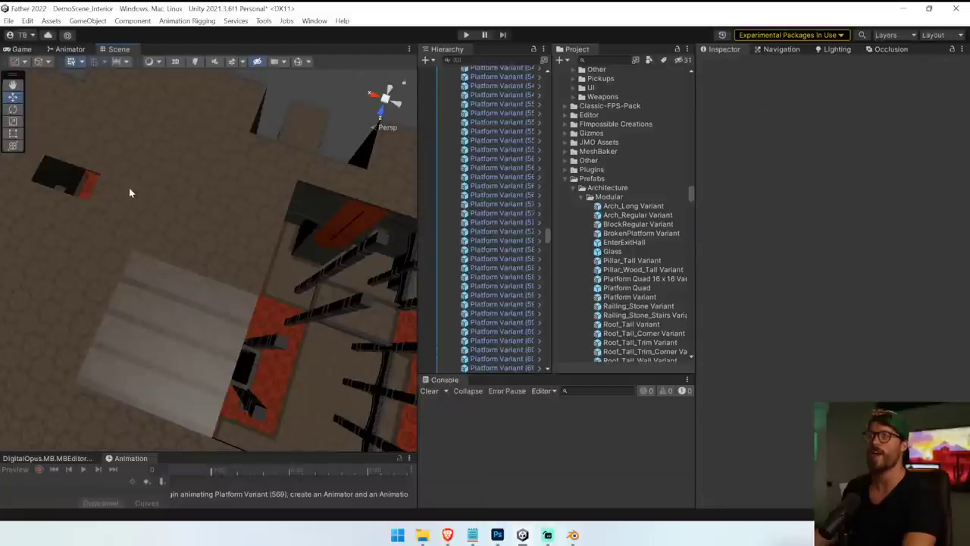
pyautogui.hotkey('ctrl', 'z')
pyautogui.hotkey('ctrl', 'z')
pyautogui.hotkey('ctrl', 'z')
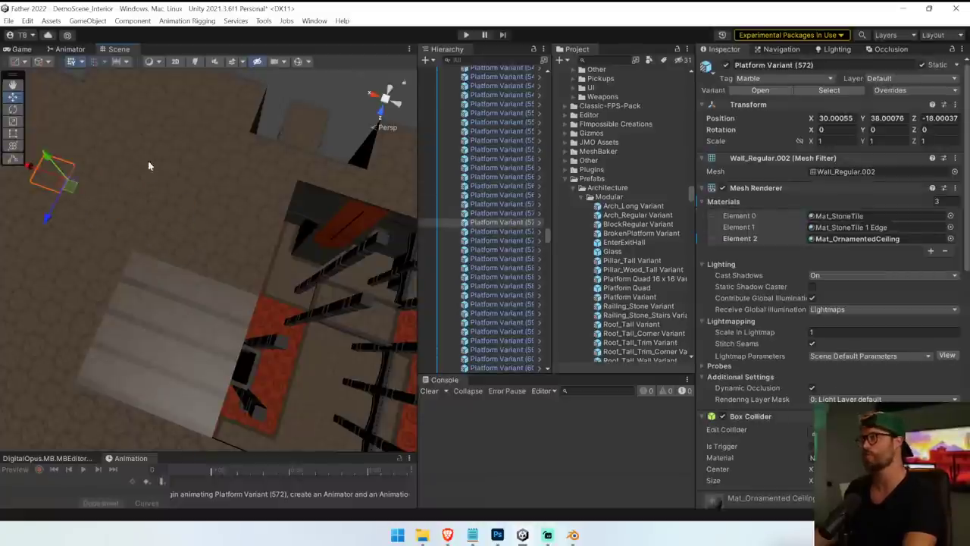
# Delete the small floor tiles directly adjoining the placed platform on its negative Z side one by one.
pyautogui.keyDown('alt'); pyautogui.moveTo(162, 220); pyautogui.dragTo(230, 236); pyautogui.keyUp('alt')
pyautogui.click(231, 236)
pyautogui.press('Delete')
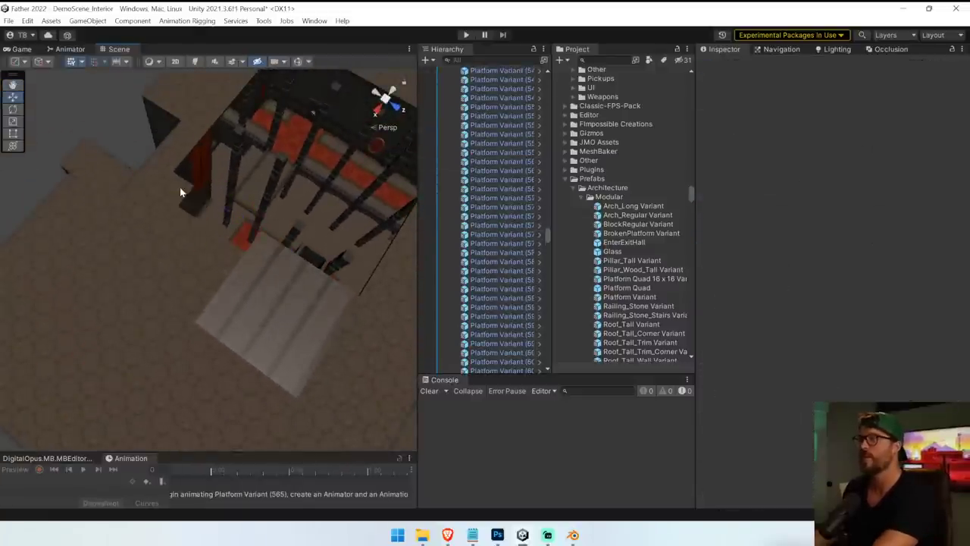
pyautogui.click(175, 222)
pyautogui.press('Delete')
pyautogui.click(223, 261)
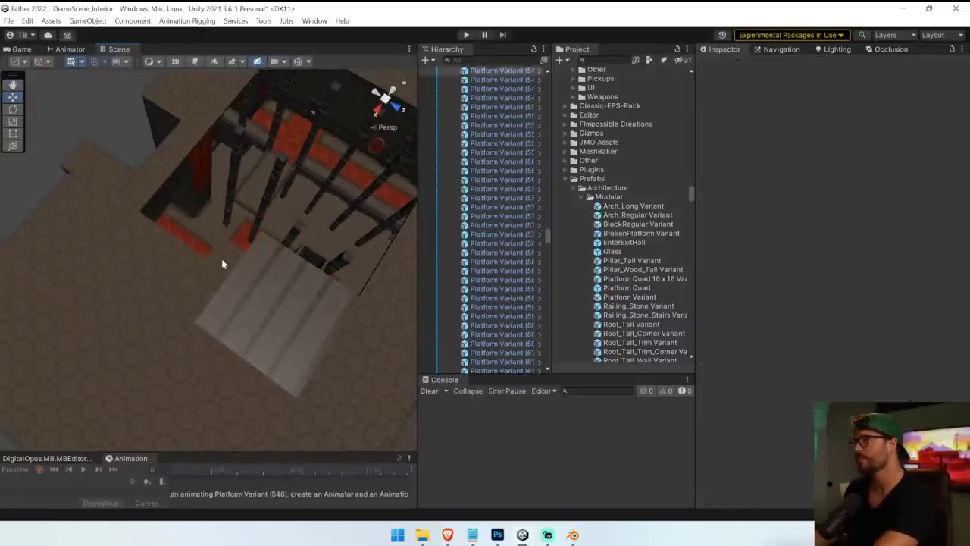
pyautogui.press('Delete')
pyautogui.click(147, 229)
pyautogui.press('Delete')
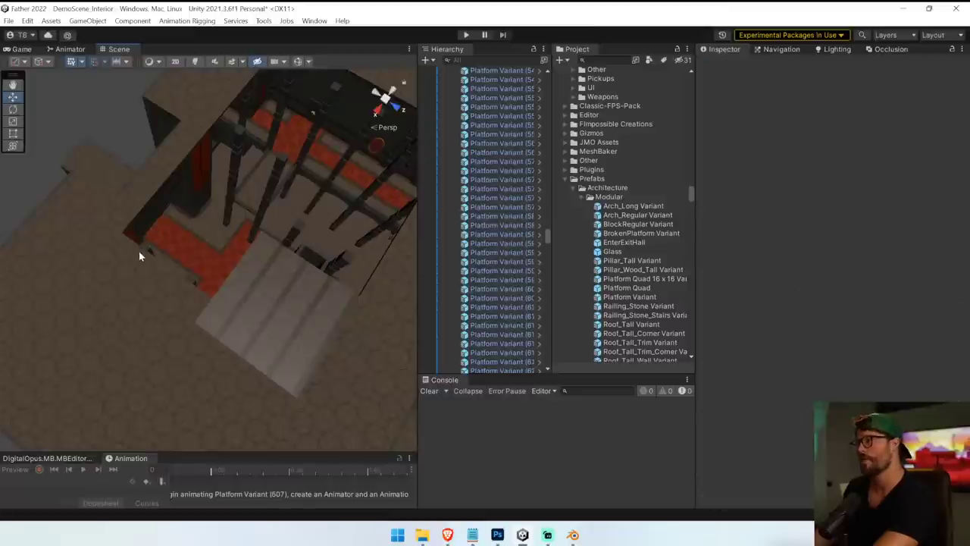
pyautogui.click(176, 290)
pyautogui.press('Delete')
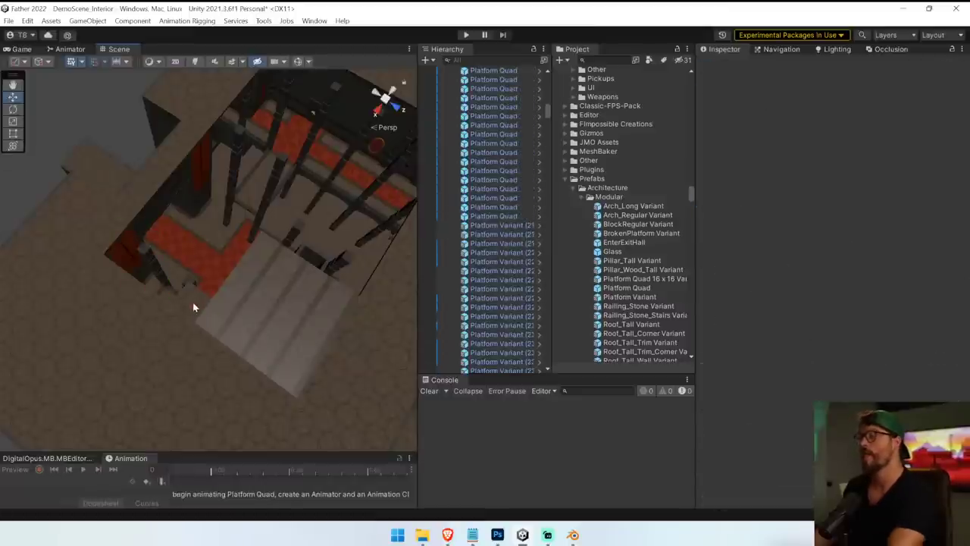
pyautogui.click(199, 303)
pyautogui.press('Delete')
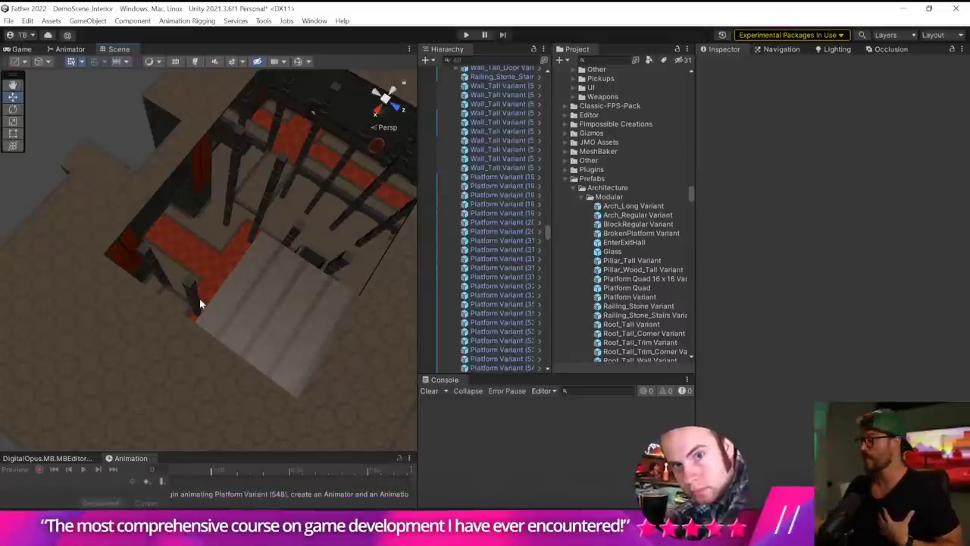
# Switch to the Blender file of the 16 x 16 platform quad and scale the plane by a factor of 2.
pyautogui.moveTo(573, 540)
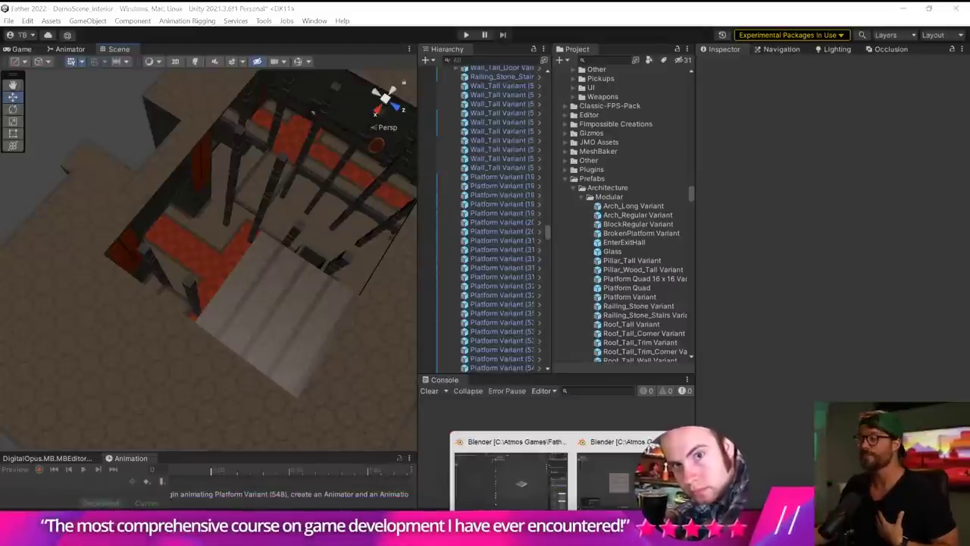
pyautogui.click(617, 482)
pyautogui.click(562, 284)
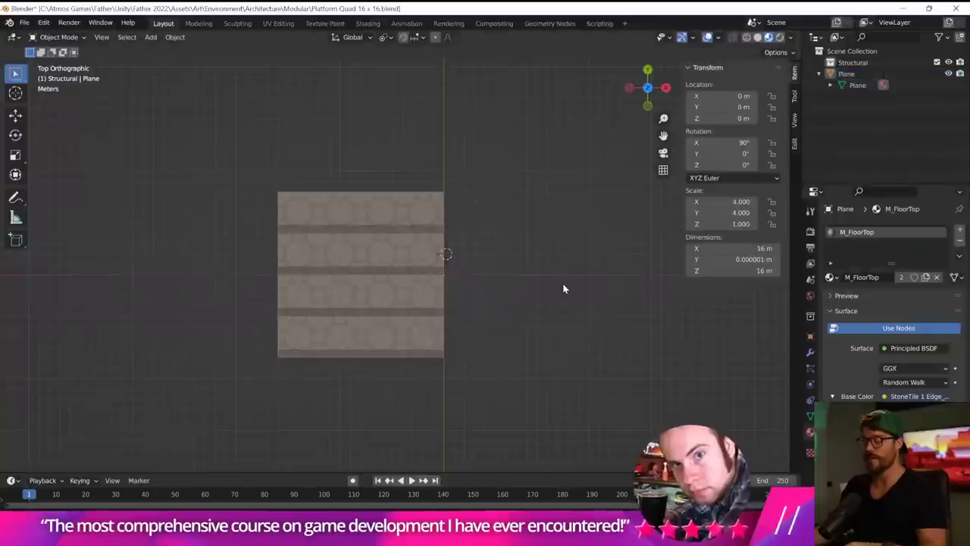
pyautogui.press('a')
pyautogui.press('s')
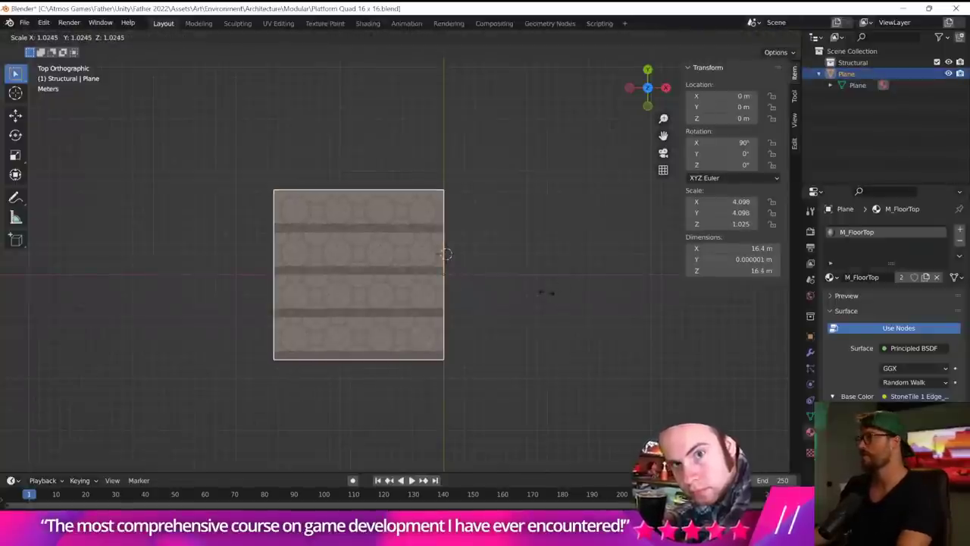
pyautogui.press('2')
pyautogui.press('Return')
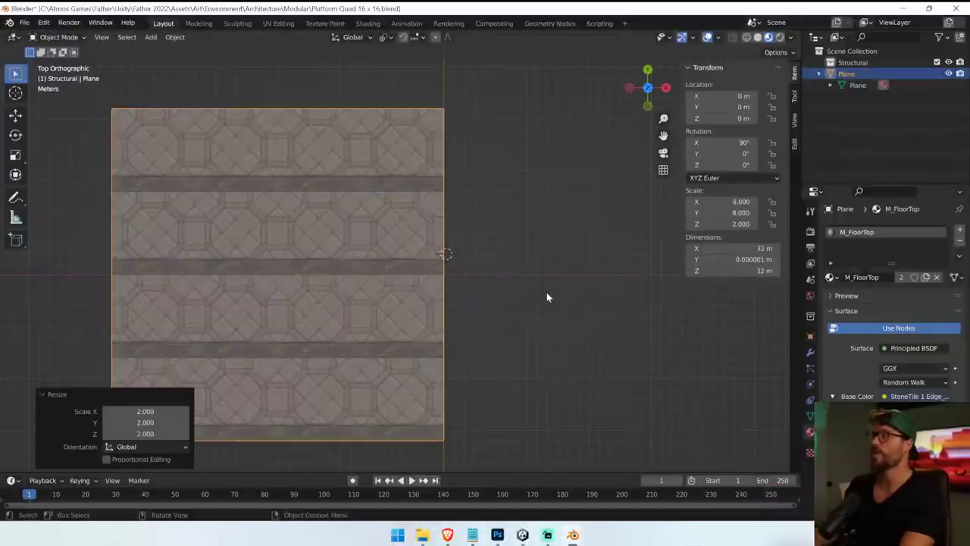
# Open the UV Editing workspace and scale the plane's UVs by a factor of 2 to match its enlarged size.
pyautogui.click(277, 23)
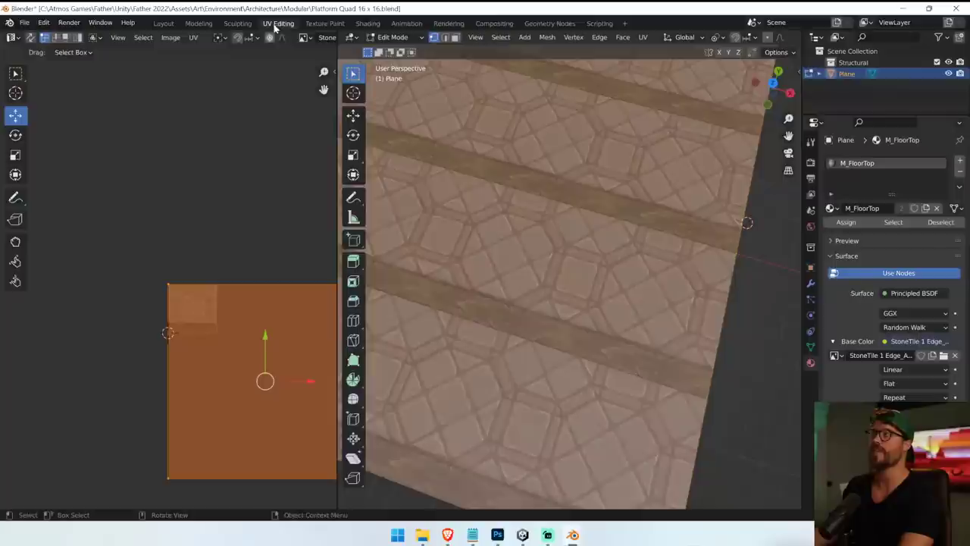
pyautogui.press('s')
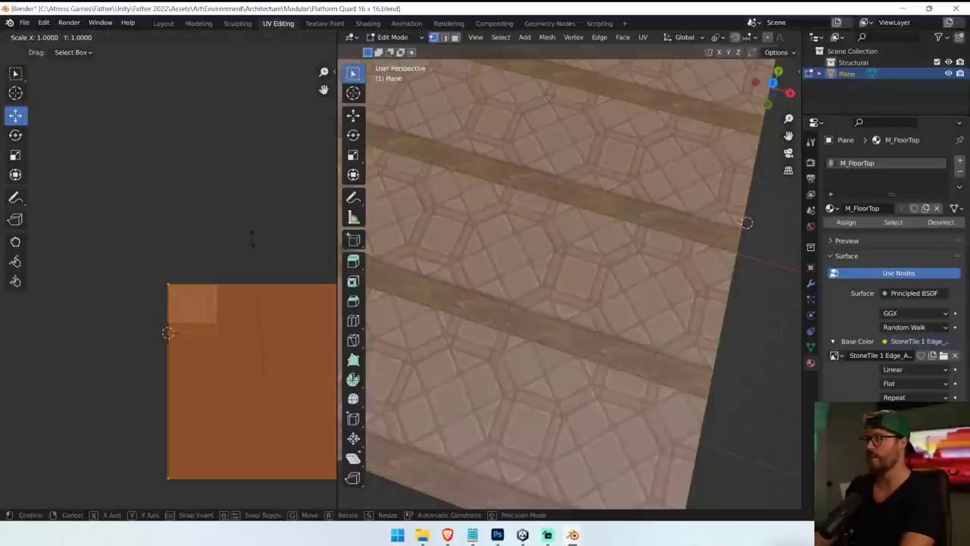
pyautogui.press('2')
pyautogui.press('Return')
pyautogui.scroll(-2, 523, 242)
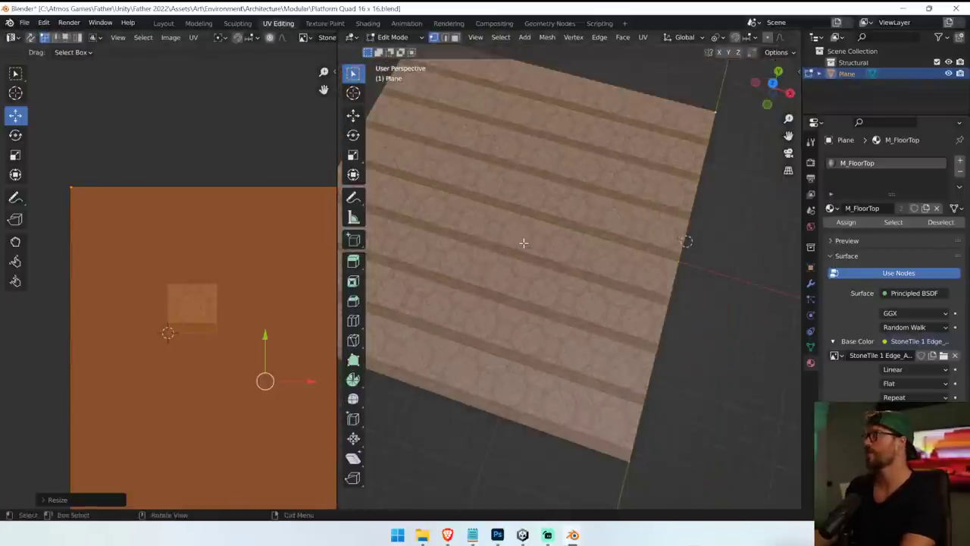
# Save the enlarged plane as a new Blender file named Platform Quad 32 x 32.blend in the Modular folder.
pyautogui.click(23, 22)
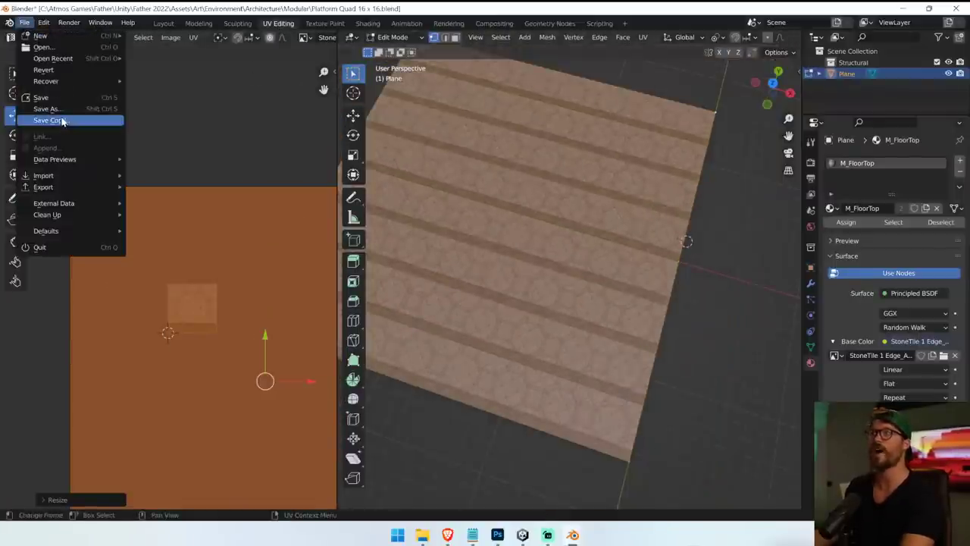
pyautogui.click(45, 119)
pyautogui.moveTo(382, 426); pyautogui.dragTo(377, 426)
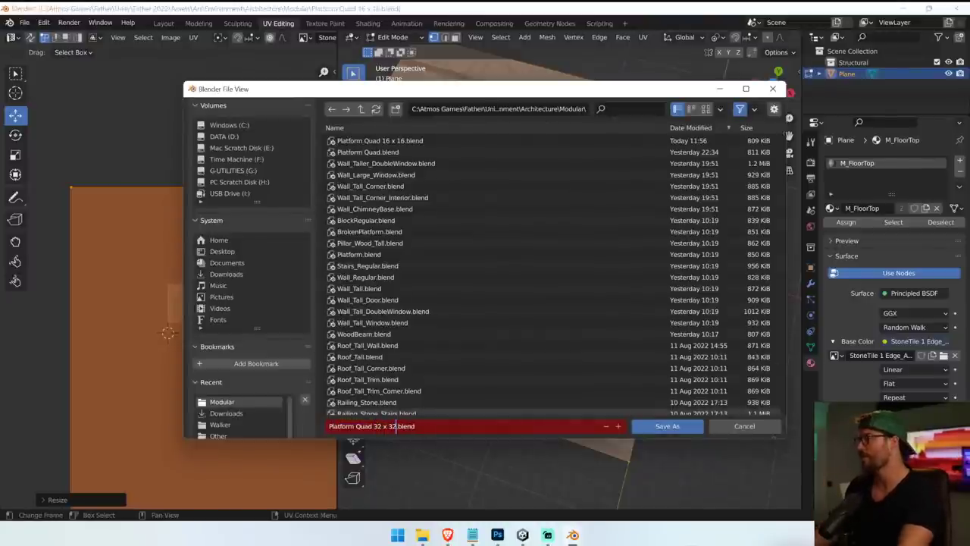
pyautogui.click(668, 428)
pyautogui.click(668, 426)
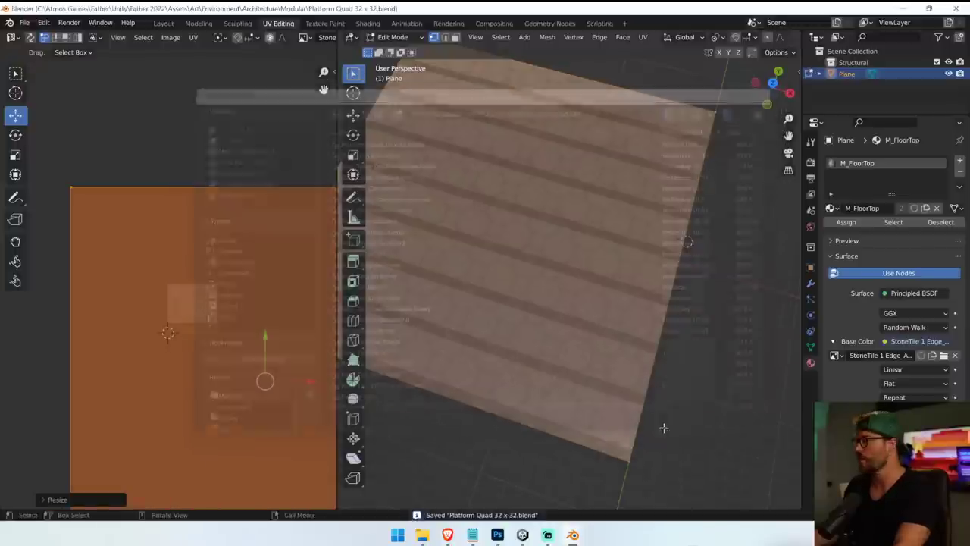
# Switch to Unity, locate the placed 16 x 16 platform's prefab asset in the project and widen the project asset list.
pyautogui.moveTo(524, 536)
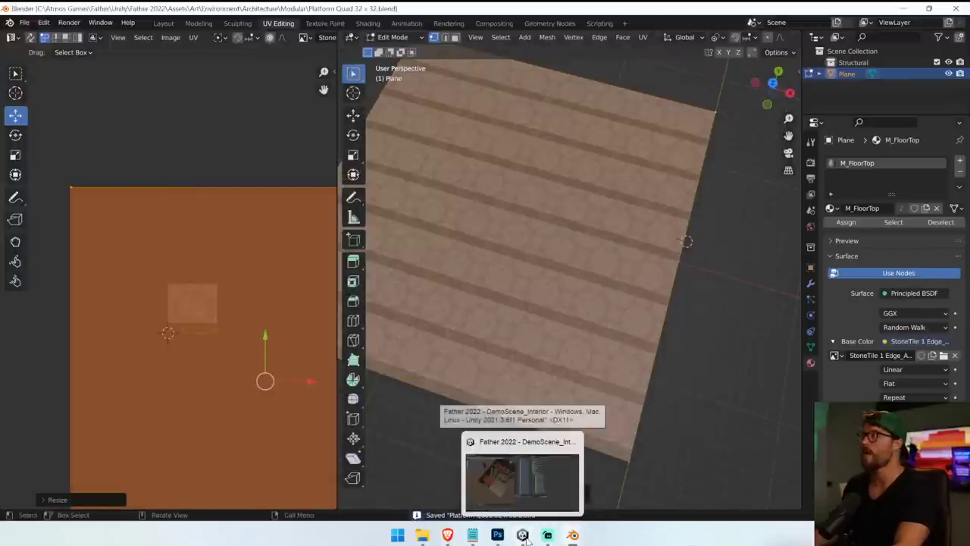
pyautogui.click(526, 538)
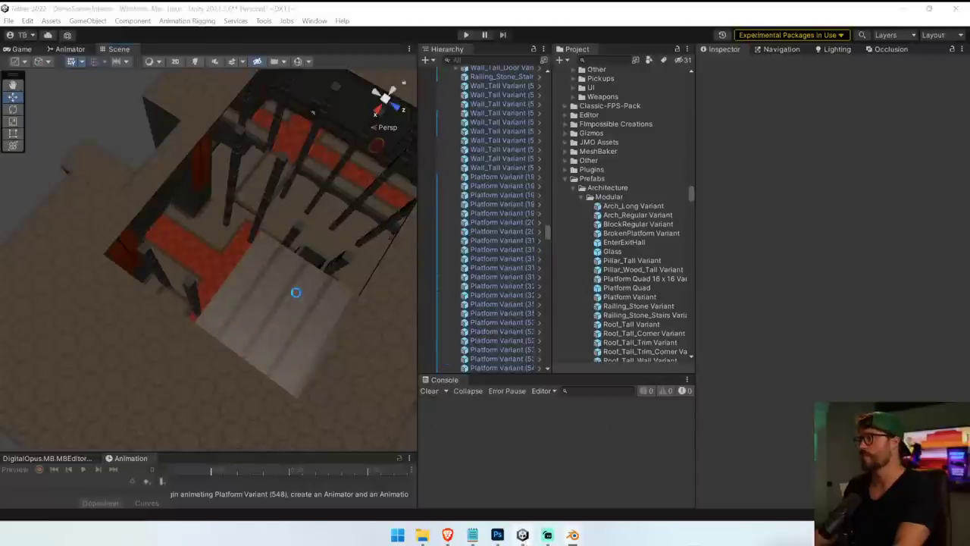
pyautogui.keyDown('alt'); pyautogui.moveTo(296, 312); pyautogui.dragTo(270, 278); pyautogui.keyUp('alt')
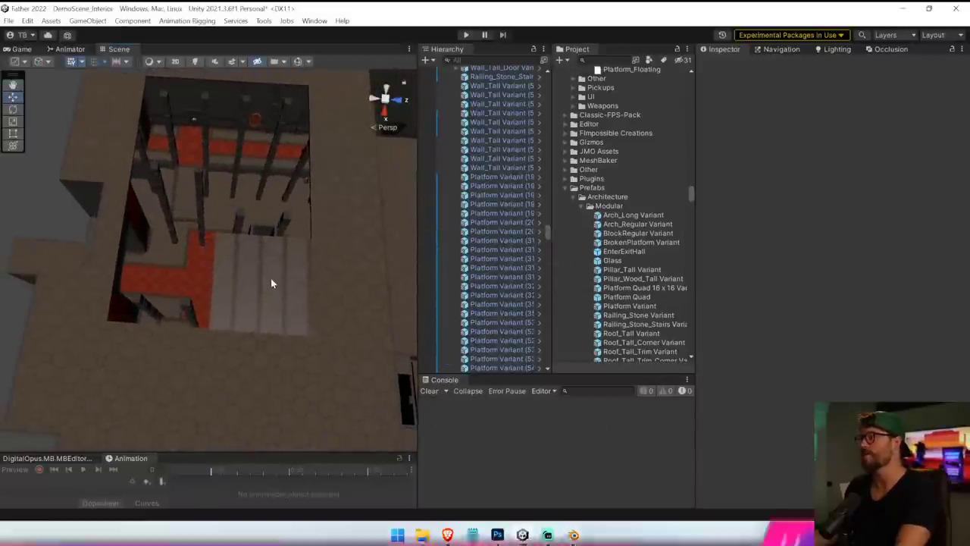
pyautogui.click(271, 284)
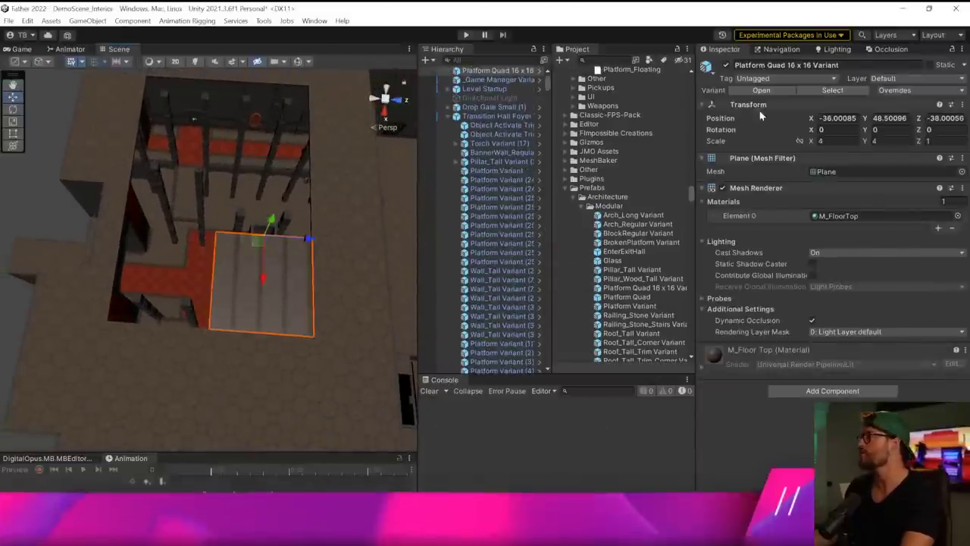
pyautogui.click(834, 91)
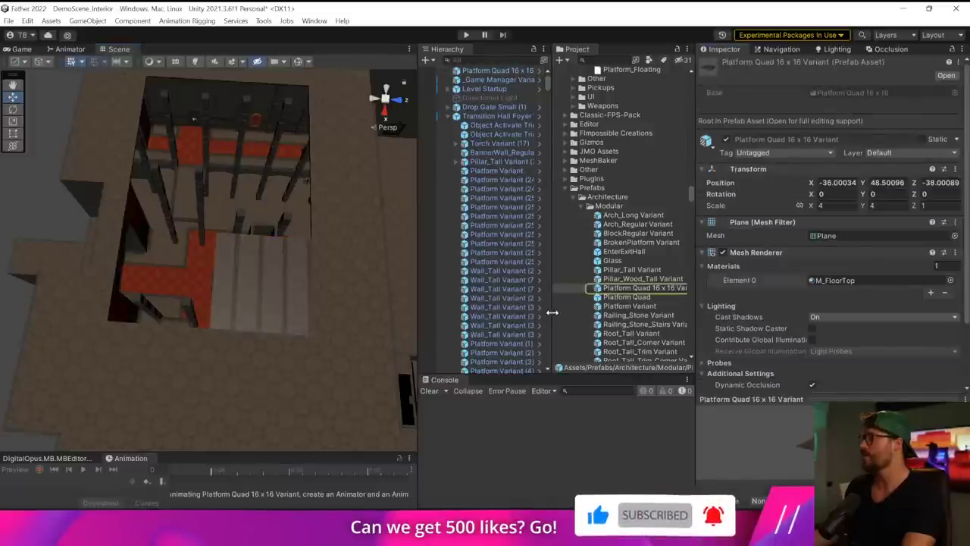
pyautogui.moveTo(551, 312); pyautogui.dragTo(497, 319)
pyautogui.scroll(-4, 596, 323)
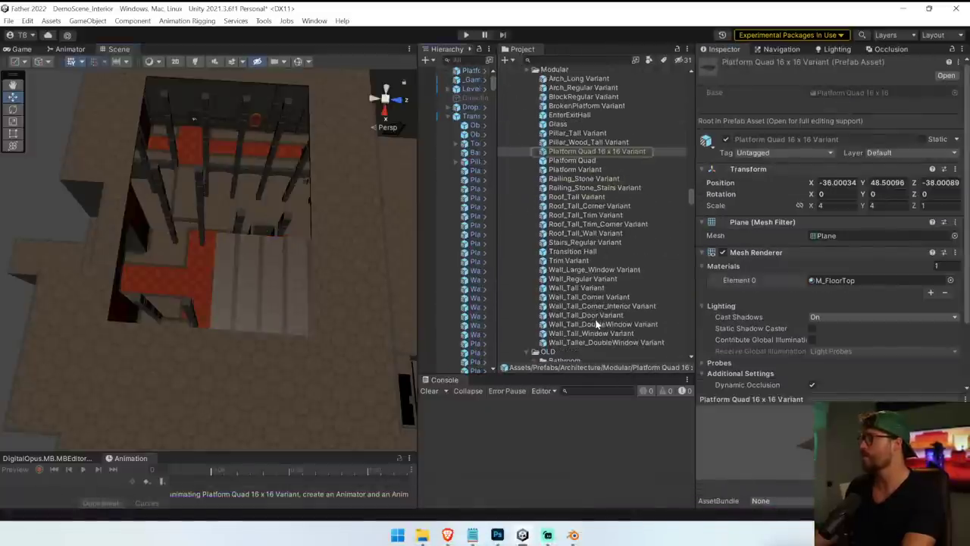
pyautogui.scroll(4, 596, 322)
# Search the project for 32 x 32 and reveal the Platform Quad 32 x 32 model in its folder.
pyautogui.click(574, 60)
pyautogui.write('32')
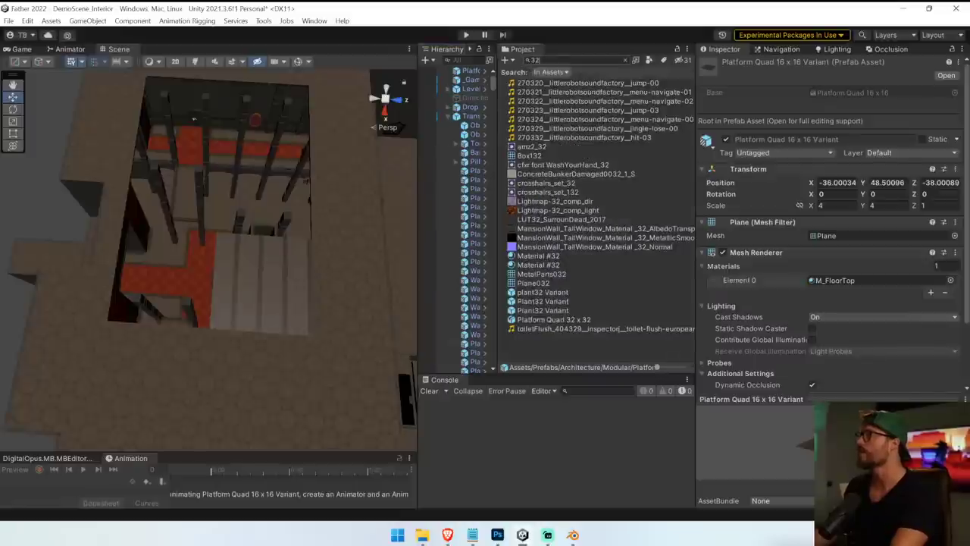
pyautogui.write('x32')
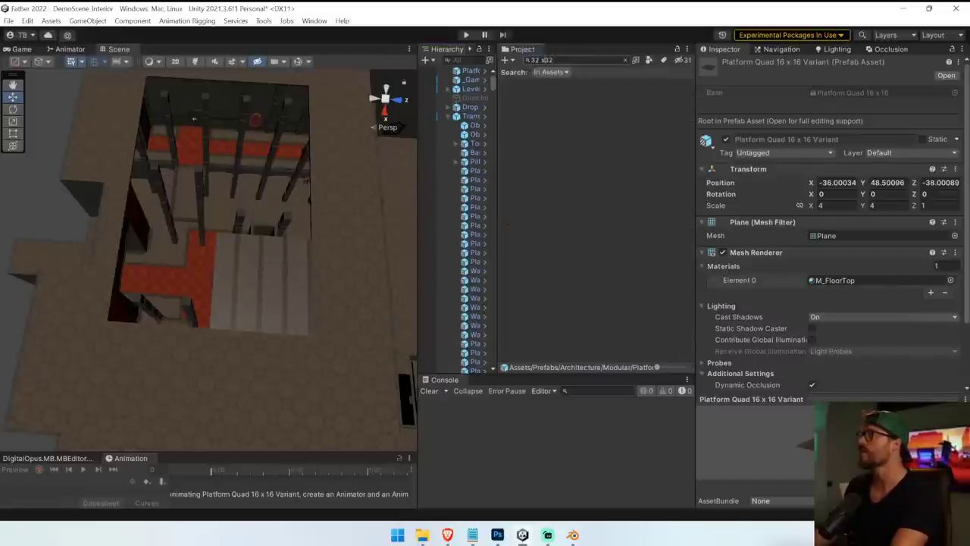
pyautogui.click(573, 102)
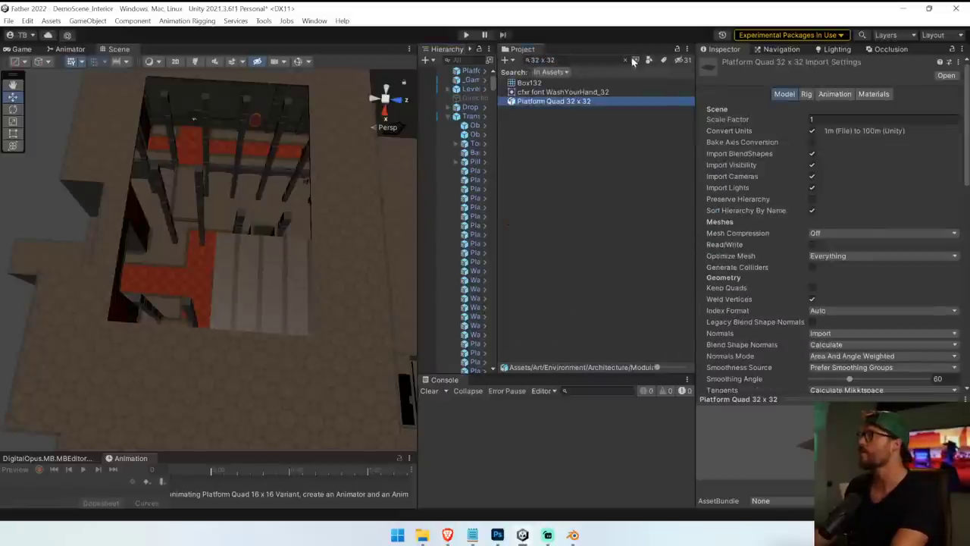
pyautogui.click(626, 60)
pyautogui.scroll(3, 625, 258)
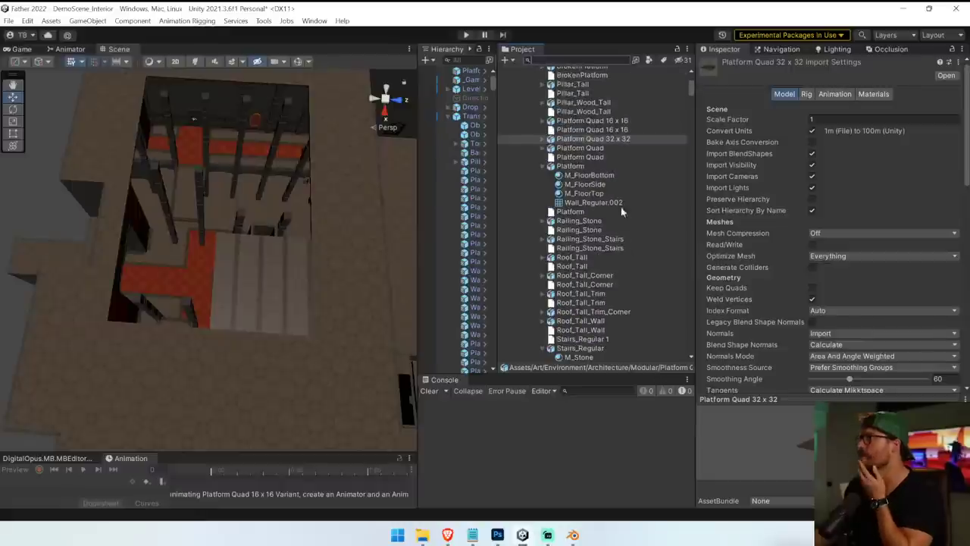
# Place the Platform Quad 32 x 32 model in the scene and move it to about X -67.93, Z -46.25.
pyautogui.moveTo(604, 143); pyautogui.dragTo(322, 318)
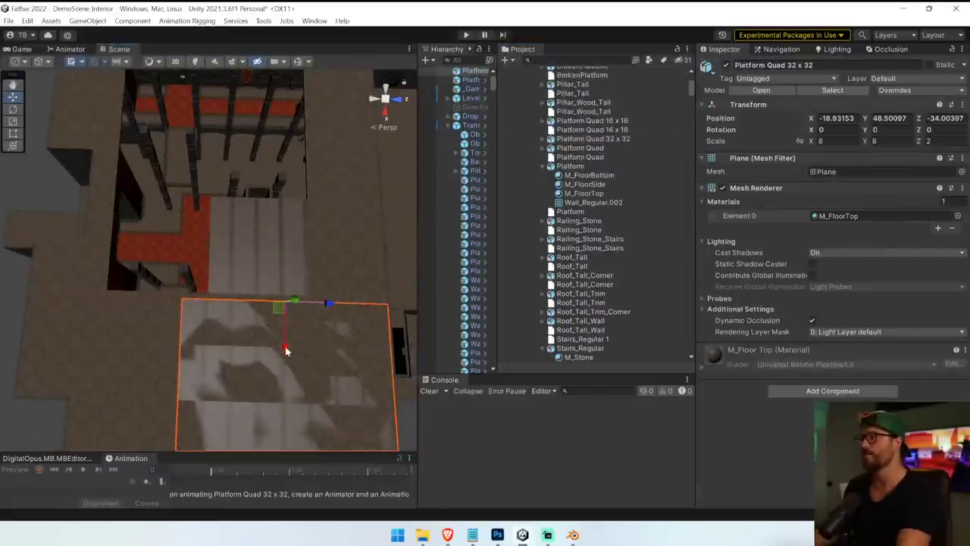
pyautogui.moveTo(286, 350); pyautogui.dragTo(273, 95)
pyautogui.moveTo(277, 170); pyautogui.dragTo(286, 147, button='right')
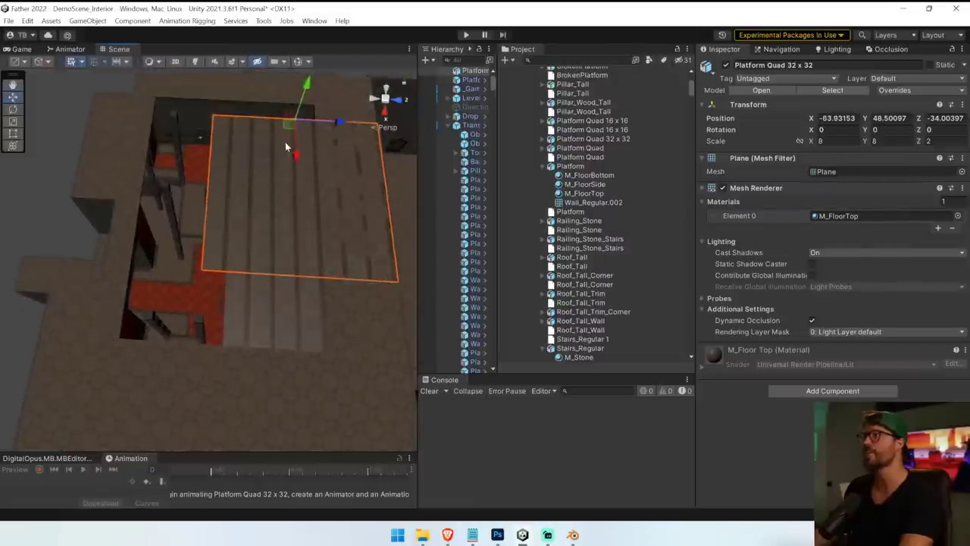
pyautogui.moveTo(340, 124); pyautogui.dragTo(277, 129)
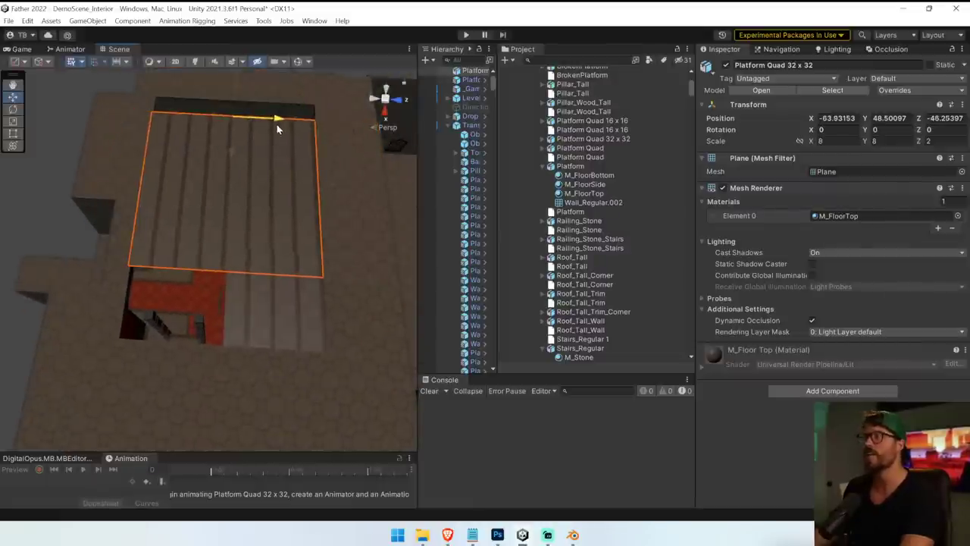
pyautogui.moveTo(277, 129); pyautogui.dragTo(520, 231, button='right')
pyautogui.keyDown('ctrl'); pyautogui.moveTo(263, 259); pyautogui.dragTo(231, 261); pyautogui.keyUp('ctrl')
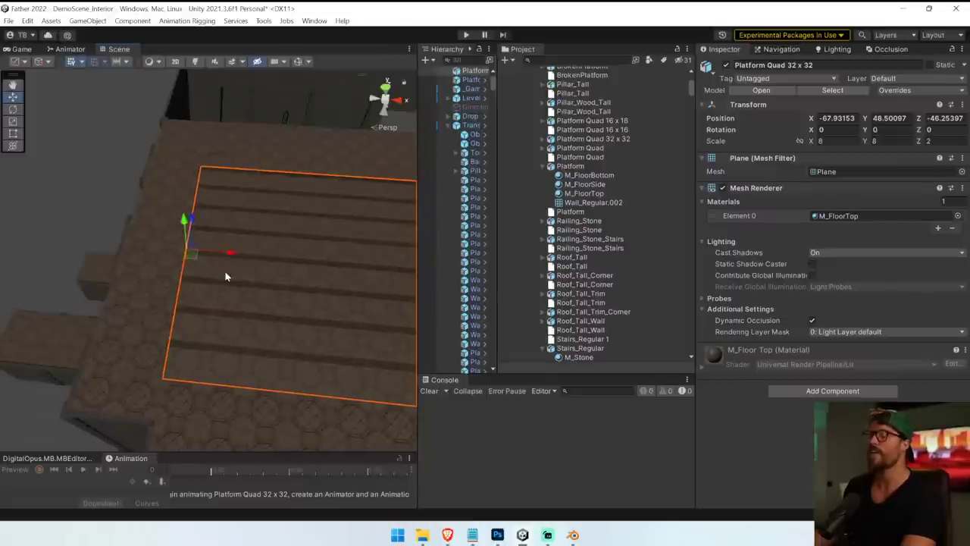
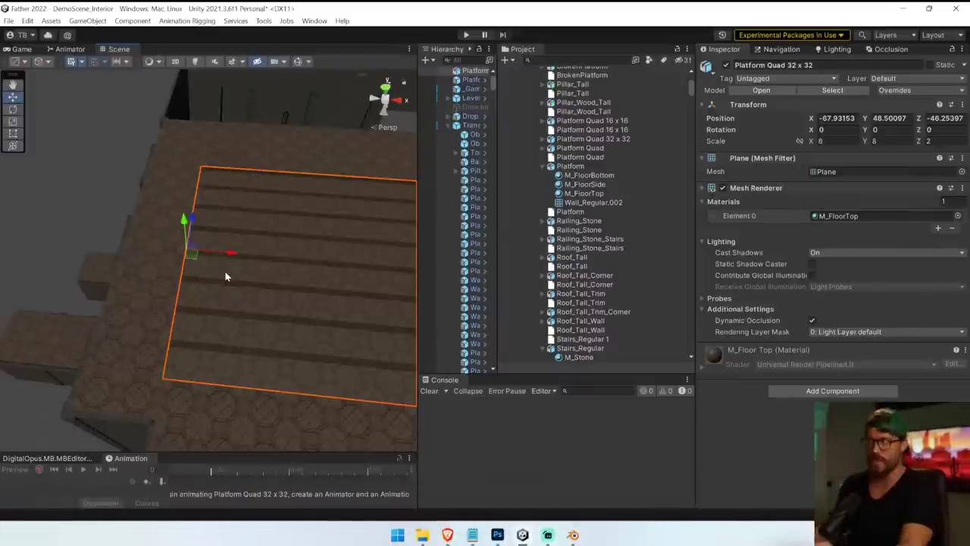
# Widen the project asset list, reveal the Platform Quad 16 x 16 Variant prefab's folder, and select the placed 32 x 32 platform.
pyautogui.moveTo(225, 276); pyautogui.dragTo(406, 270, button='right')
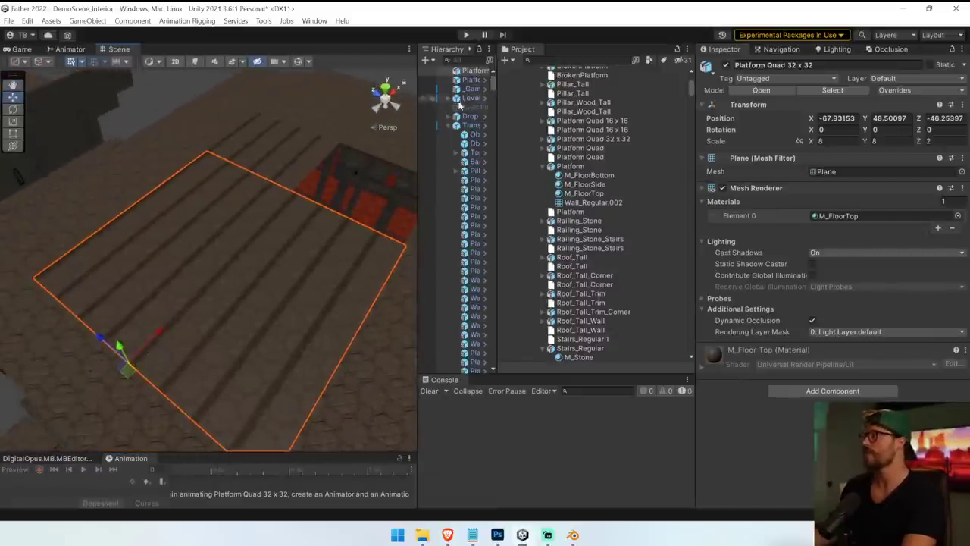
pyautogui.moveTo(418, 137); pyautogui.dragTo(367, 138)
pyautogui.click(226, 165)
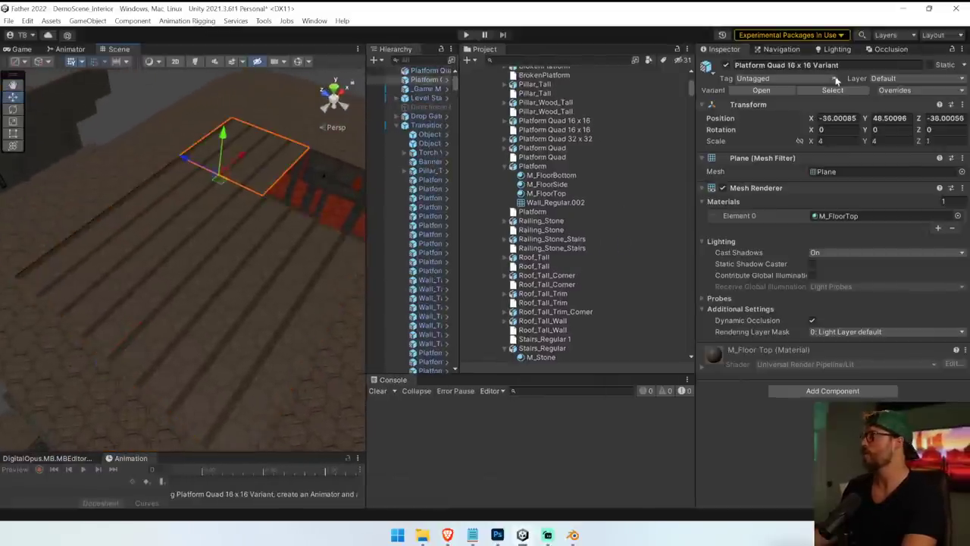
pyautogui.click(832, 90)
pyautogui.click(352, 241)
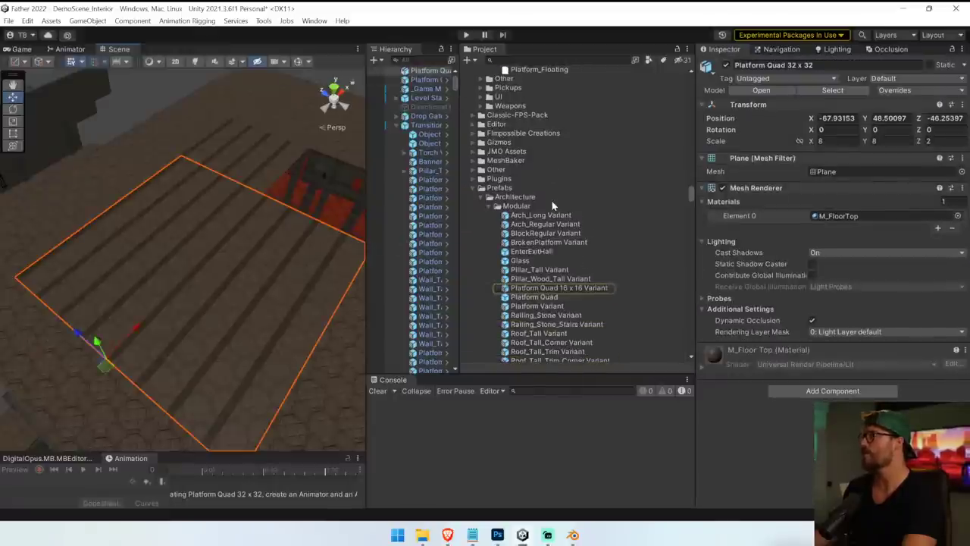
# Create a prefab variant of the scene's Platform Quad 32 x 32 in the Modular prefabs folder.
pyautogui.scroll(-3, 545, 227)
pyautogui.moveTo(579, 262); pyautogui.dragTo(590, 294)
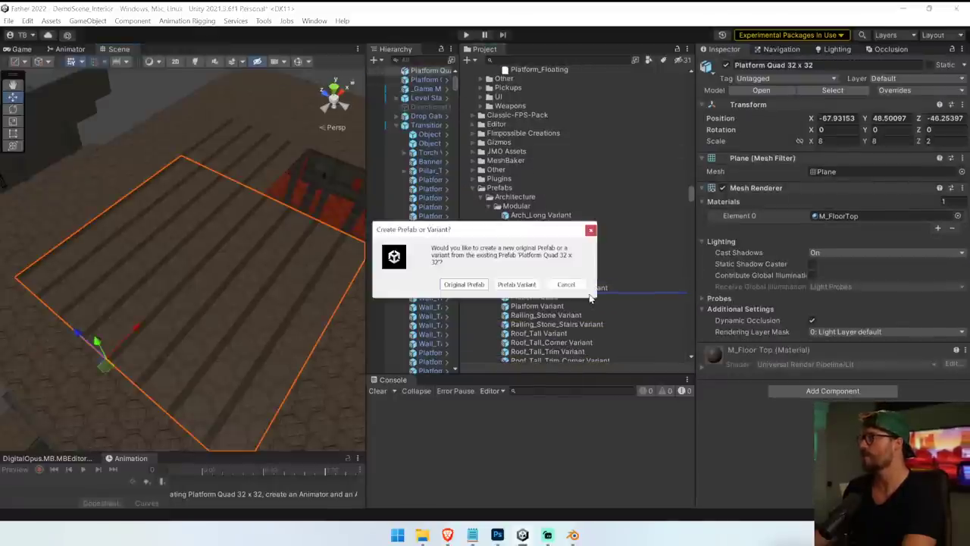
pyautogui.click(504, 284)
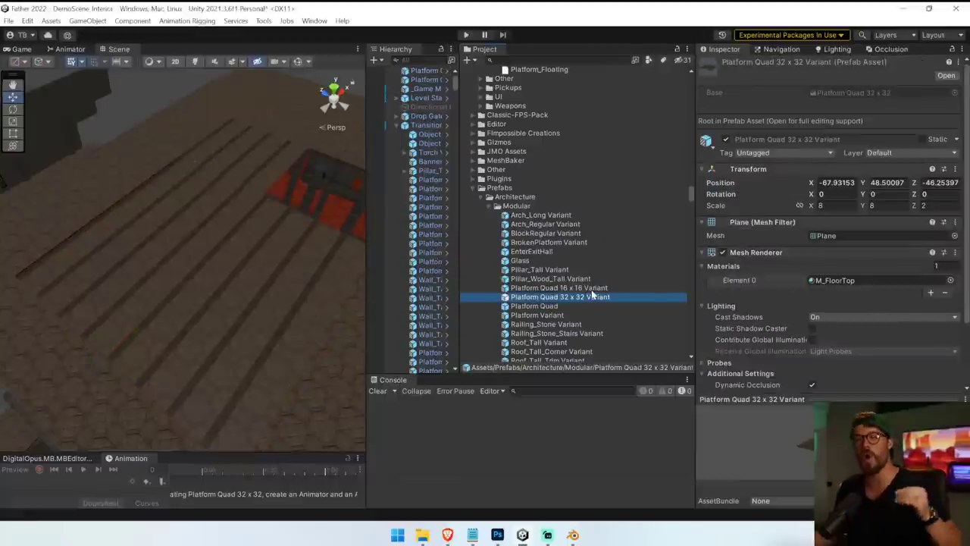
# Move the Platform Quad 32 x 32 into line with the neighbouring platforms, at about X -68 and Z -46.
pyautogui.click(216, 253)
pyautogui.keyDown('alt'); pyautogui.moveTo(217, 253); pyautogui.dragTo(202, 236); pyautogui.keyUp('alt')
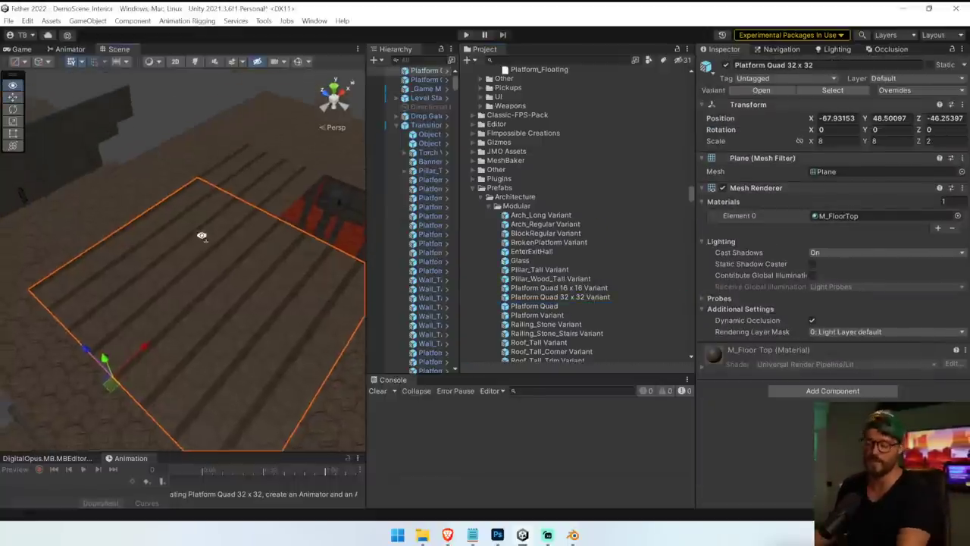
pyautogui.moveTo(202, 236); pyautogui.dragTo(212, 192, button='right')
pyautogui.press('w')
pyautogui.moveTo(215, 174); pyautogui.dragTo(398, 281)
pyautogui.press('f')
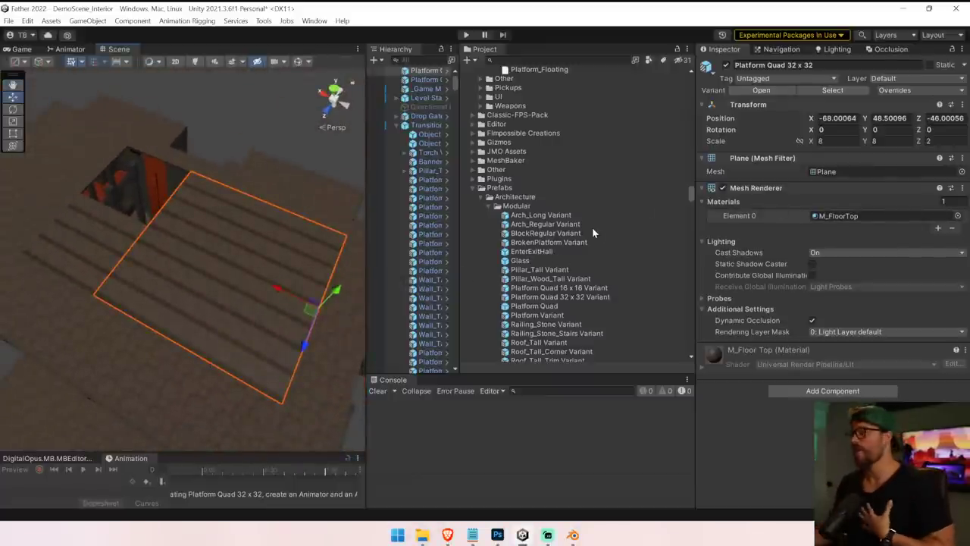
# Assign Mat_OrnamentedCeiling to the Platform Quad 32 x 32 and apply all overrides to its prefab variant.
pyautogui.click(296, 208)
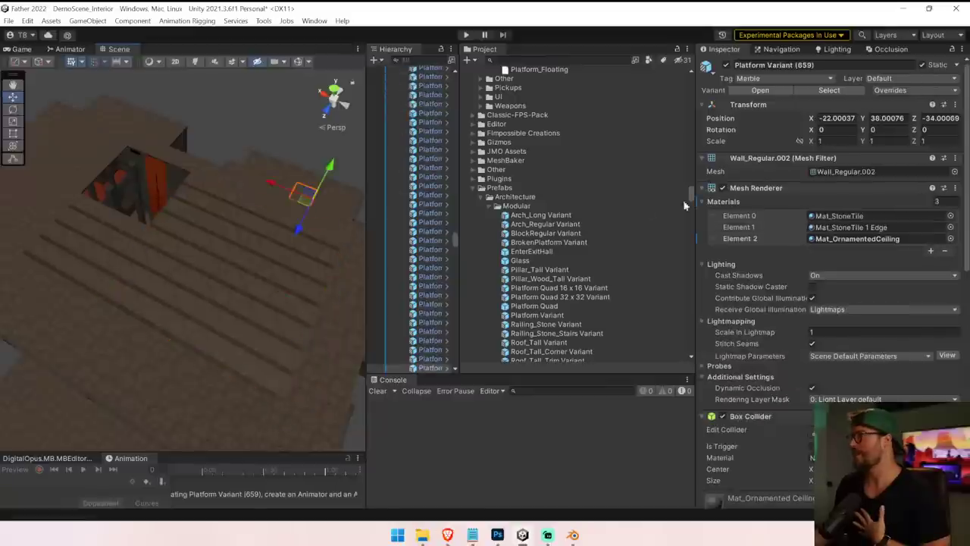
pyautogui.click(849, 238)
pyautogui.moveTo(570, 72); pyautogui.dragTo(244, 289)
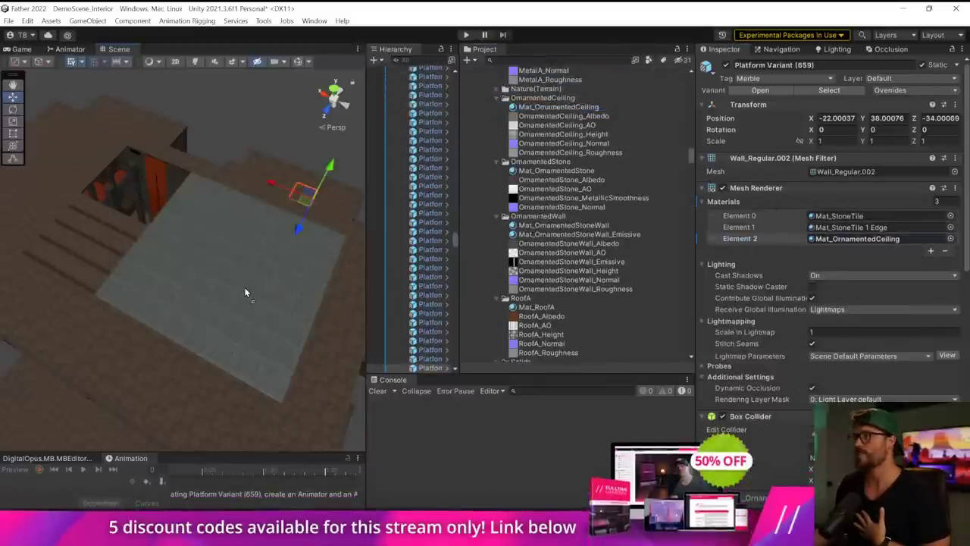
pyautogui.click(248, 286)
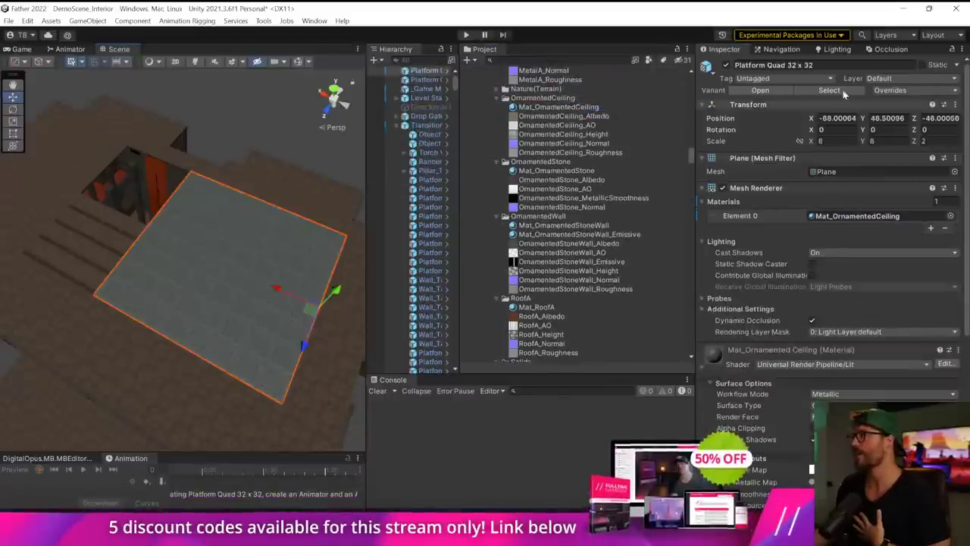
pyautogui.click(896, 92)
pyautogui.click(931, 180)
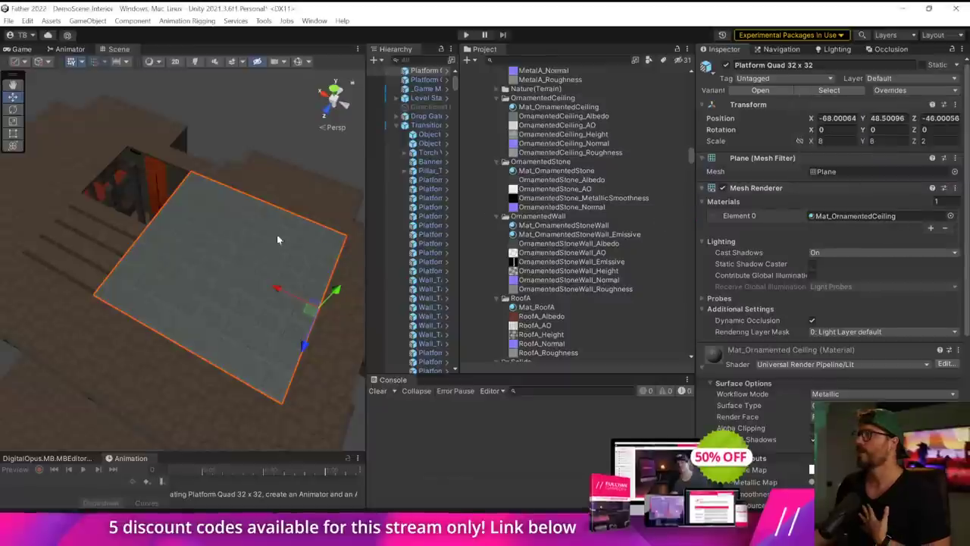
# Locate the Mat_StoneTile material through a small Platform Quad and assign it to the 32 x 32 and 16 x 16 quads.
pyautogui.moveTo(459, 169); pyautogui.dragTo(551, 171)
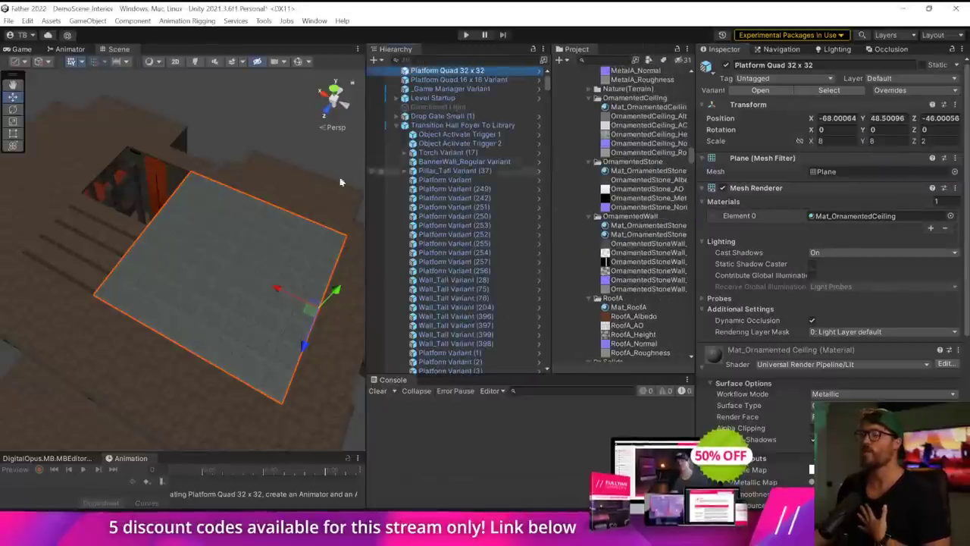
pyautogui.click(113, 241)
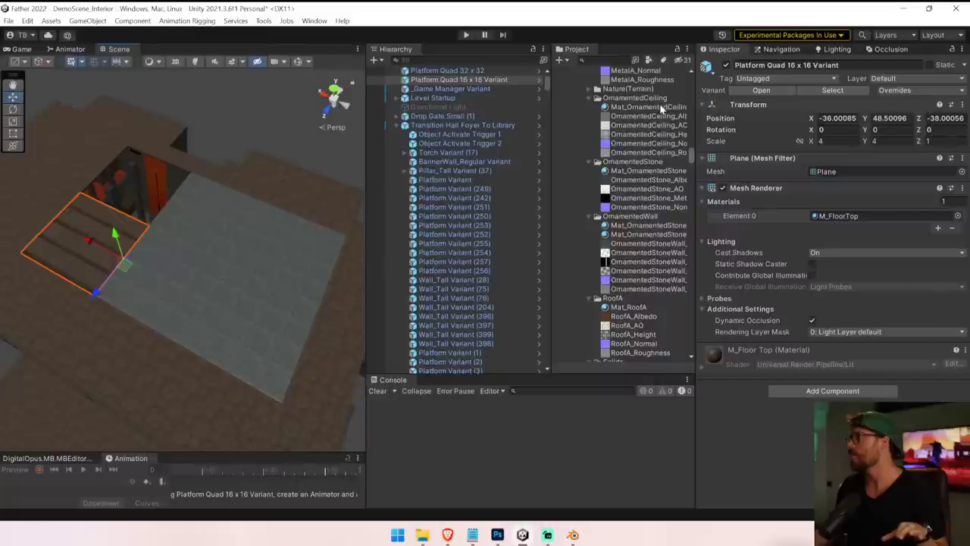
pyautogui.moveTo(154, 201); pyautogui.dragTo(192, 306, button='middle')
pyautogui.click(188, 290)
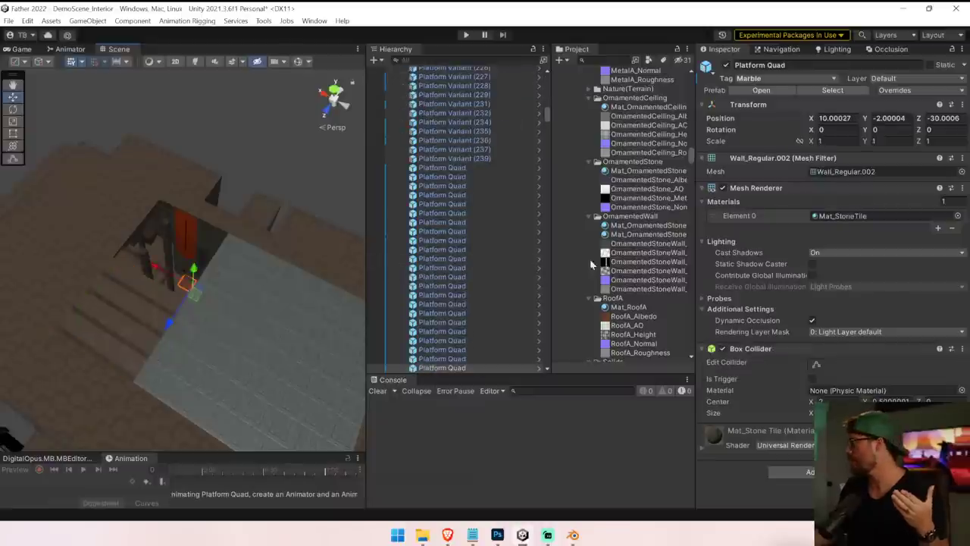
pyautogui.click(856, 216)
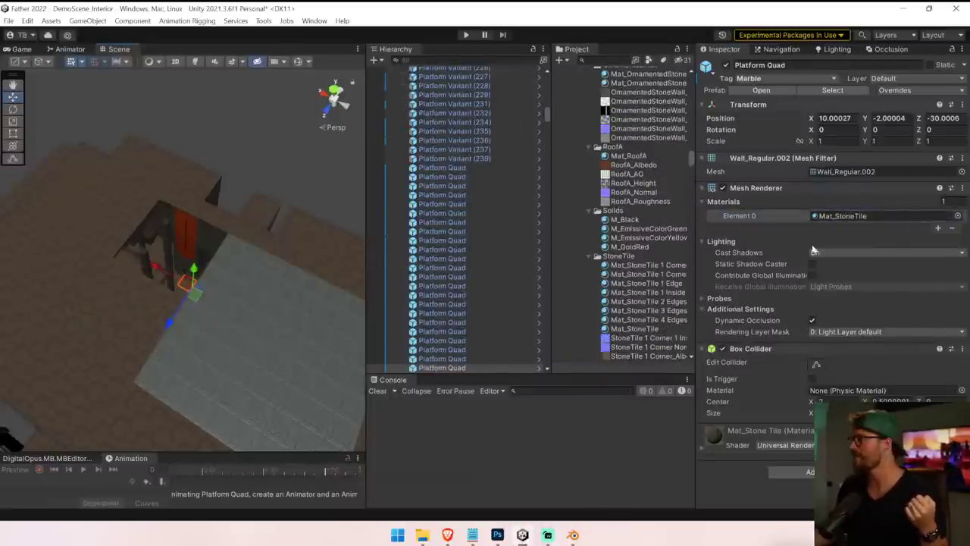
pyautogui.click(832, 215)
pyautogui.moveTo(639, 329); pyautogui.dragTo(264, 382)
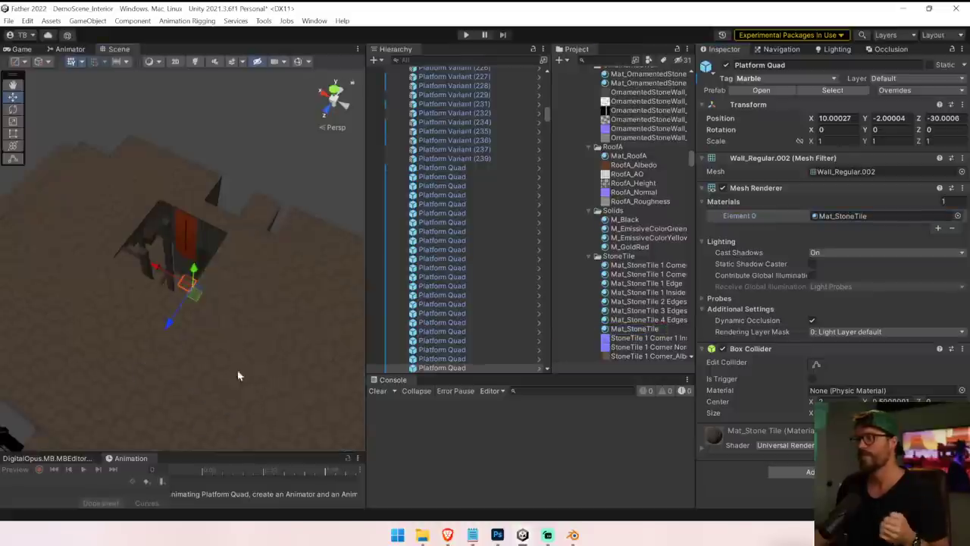
# Review the 32 x 32 quad's prefab overrides and examine from above how its stone tiles line up with the surrounding platforms.
pyautogui.click(249, 321)
pyautogui.keyDown('alt'); pyautogui.moveTo(250, 321); pyautogui.dragTo(350, 309); pyautogui.keyUp('alt')
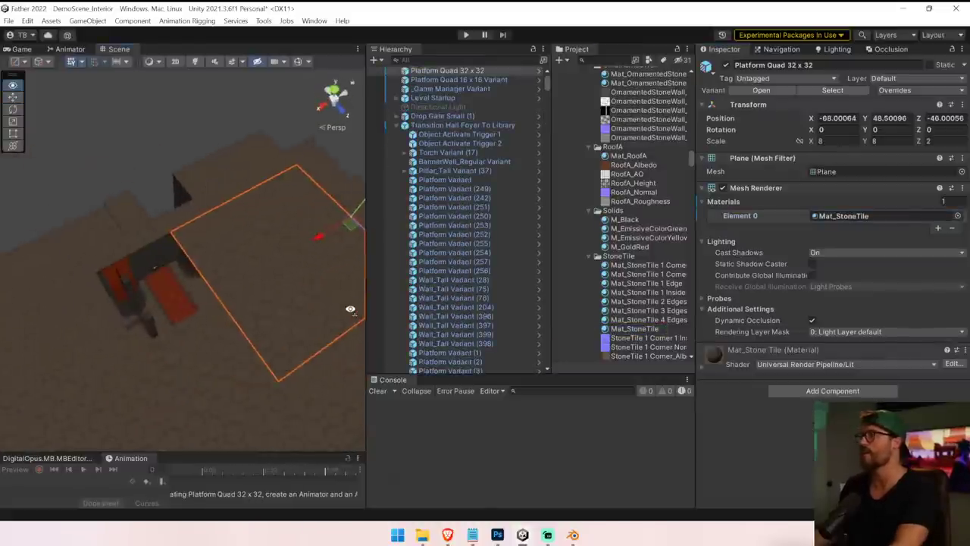
pyautogui.click(896, 91)
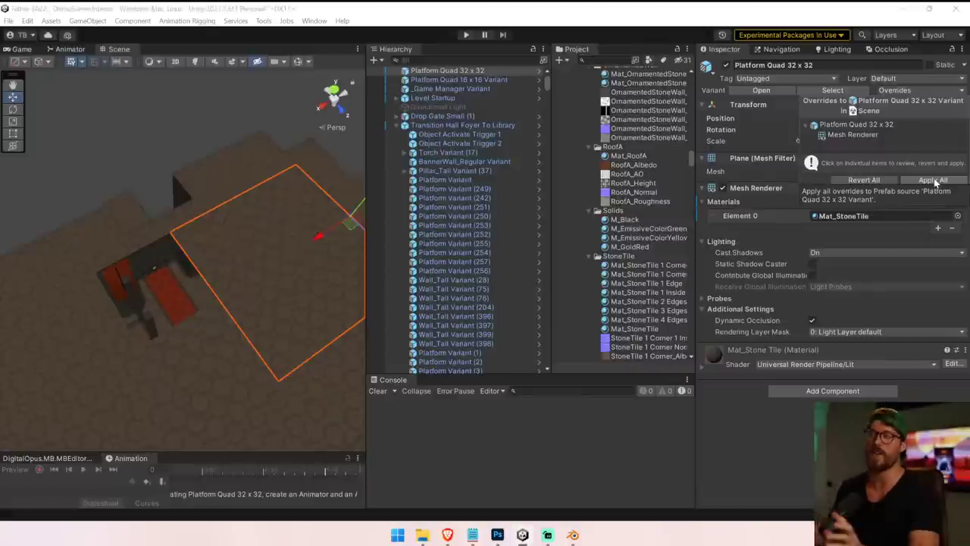
pyautogui.keyDown('alt'); pyautogui.moveTo(152, 297); pyautogui.dragTo(338, 325); pyautogui.keyUp('alt')
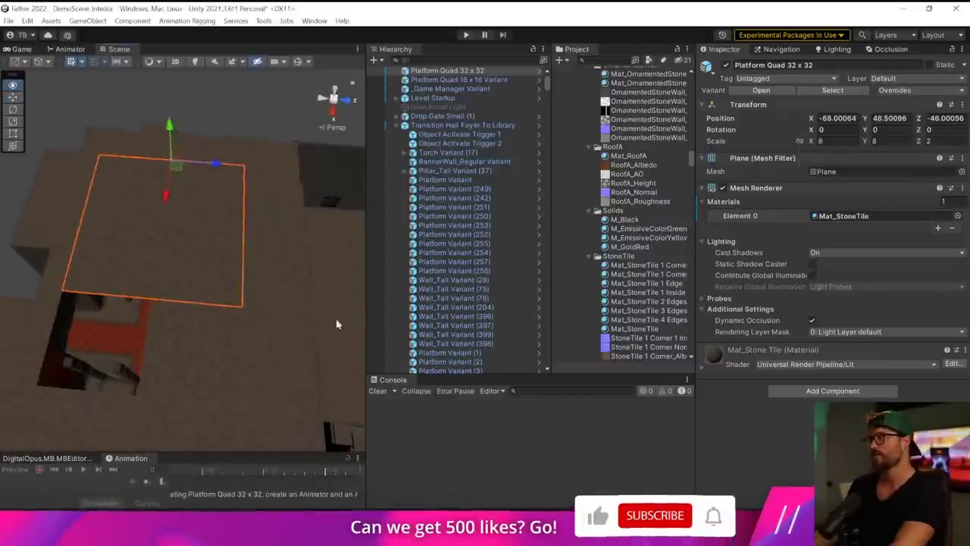
pyautogui.moveTo(366, 227); pyautogui.dragTo(564, 227)
pyautogui.click(364, 310)
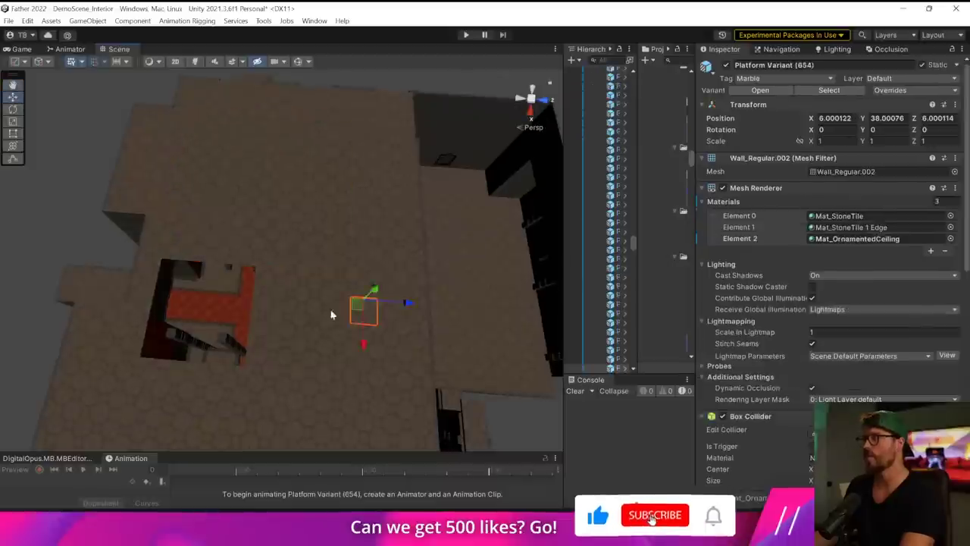
pyautogui.click(332, 314)
pyautogui.click(204, 229)
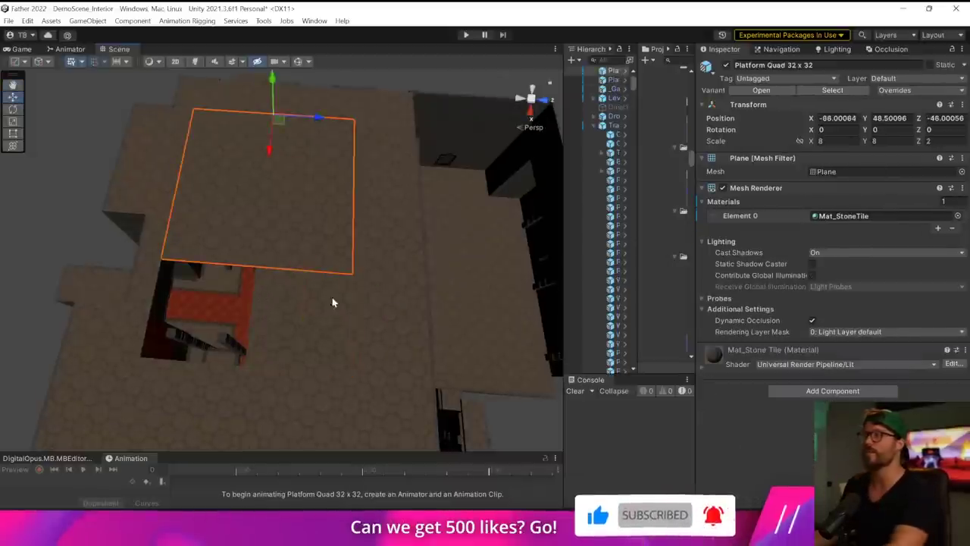
# Delete the 16 x 16 quad beside the opening and undo the deletion.
pyautogui.click(288, 312)
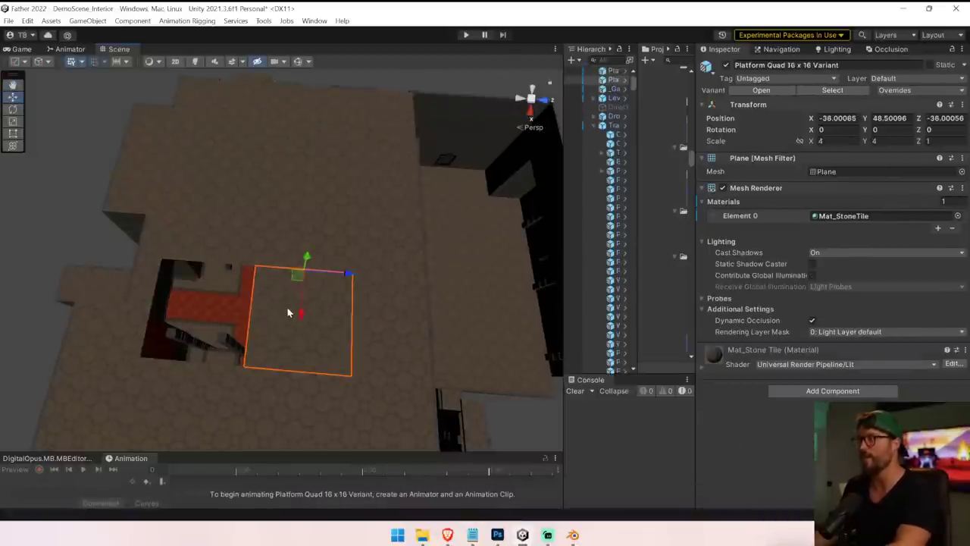
pyautogui.press('Delete')
pyautogui.click(243, 247)
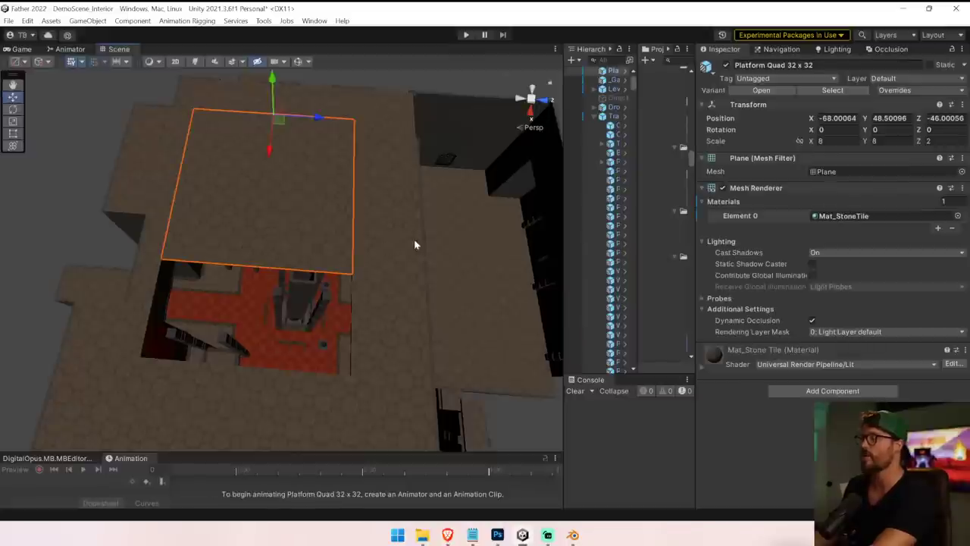
pyautogui.hotkey('ctrl', 'z')
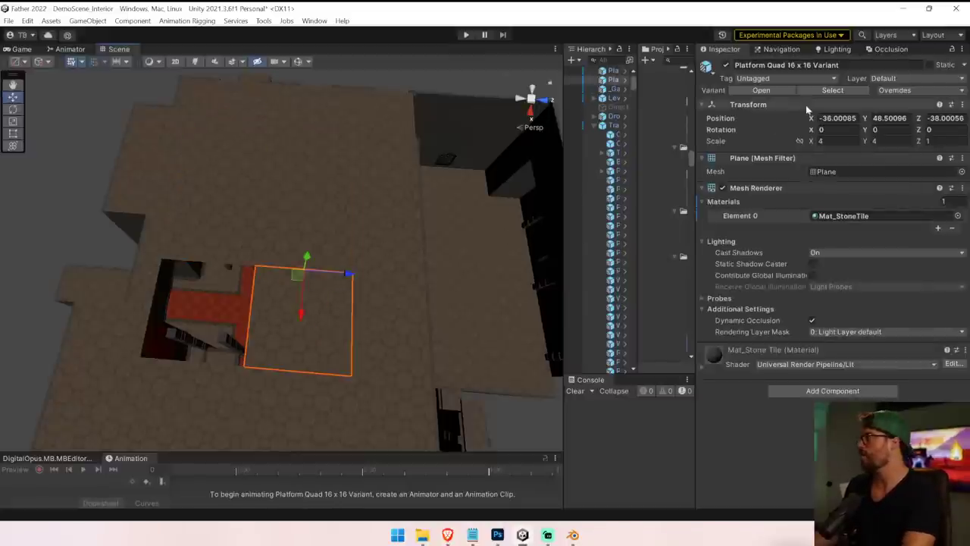
# Apply all overrides of the 16 x 16 and 32 x 32 quads to their prefab variants.
pyautogui.click(899, 91)
pyautogui.click(933, 180)
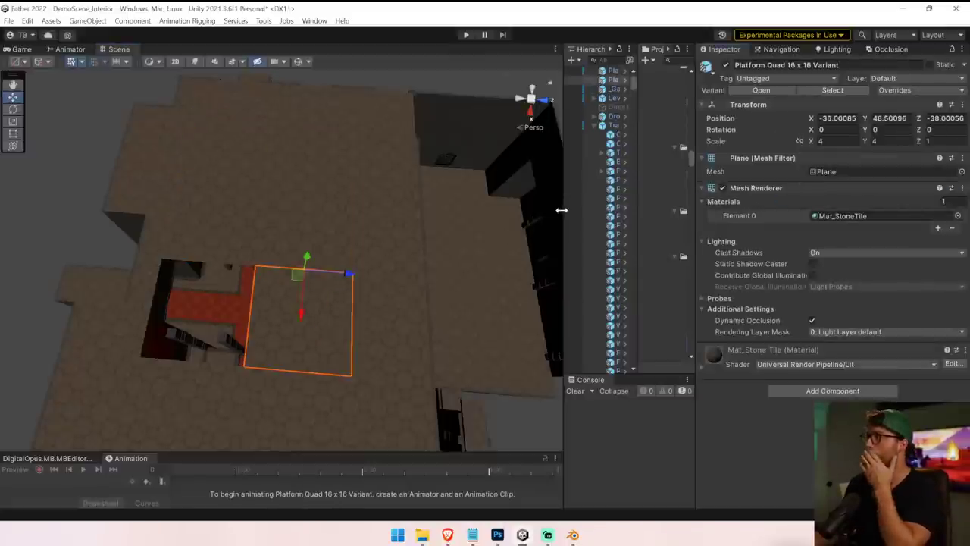
pyautogui.moveTo(563, 210); pyautogui.dragTo(414, 199)
pyautogui.click(495, 73)
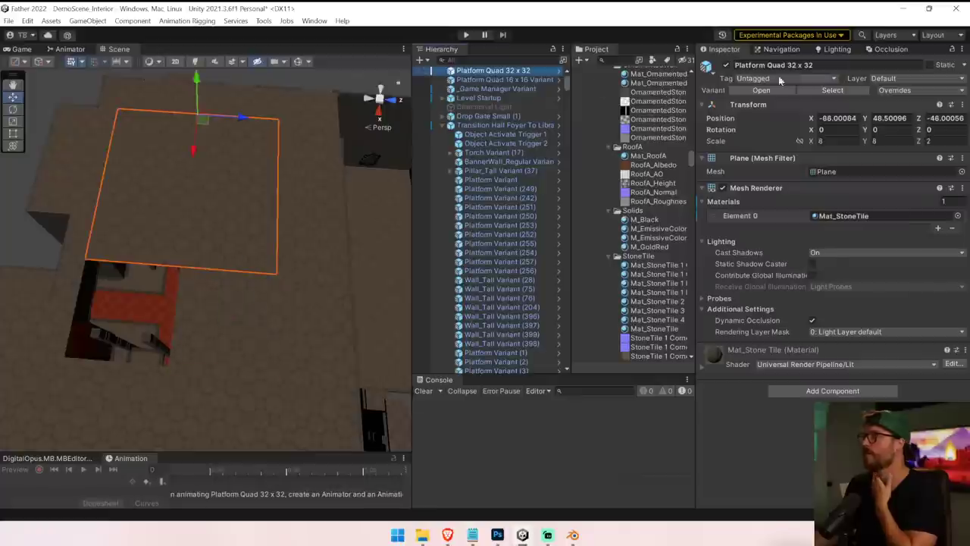
pyautogui.click(895, 91)
pyautogui.click(932, 181)
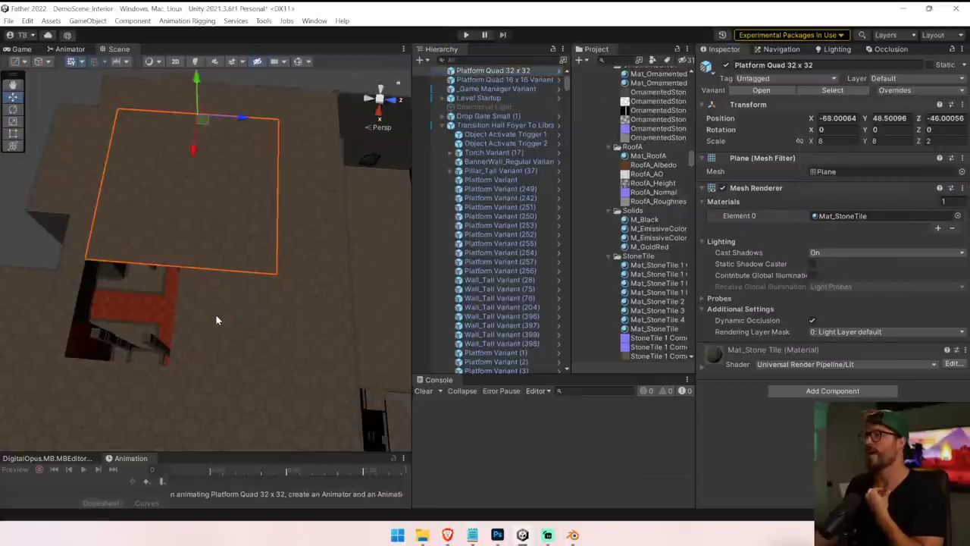
# Switch to Blender and try scaling the plane's selected geometry along the global Z axis.
pyautogui.moveTo(217, 317); pyautogui.dragTo(219, 280, button='right')
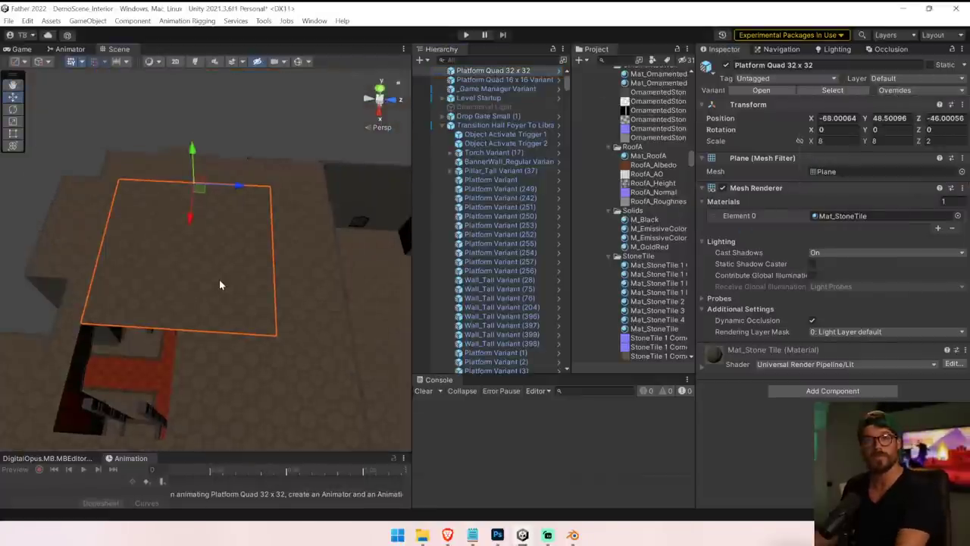
pyautogui.hotkey('alt', 'Tab')
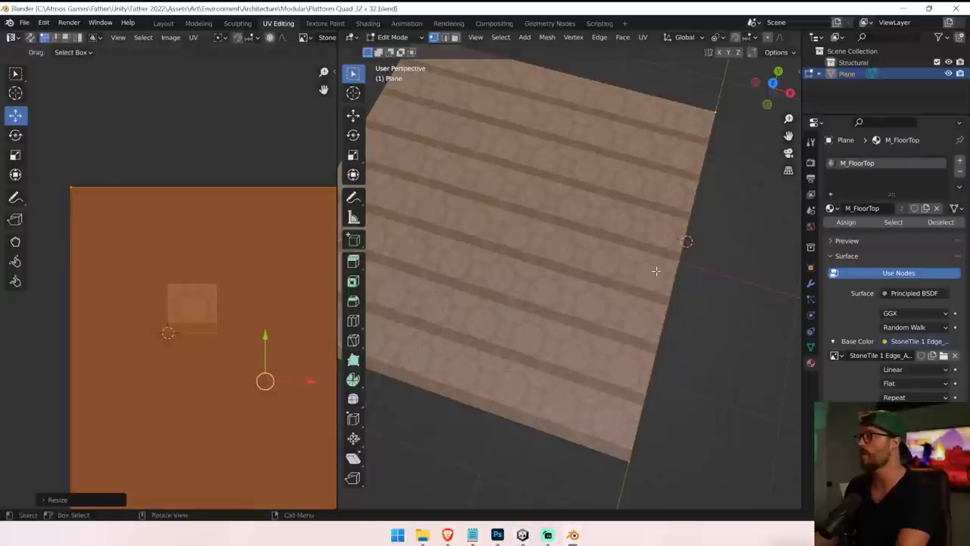
pyautogui.scroll(-3, 656, 270)
pyautogui.moveTo(656, 271); pyautogui.dragTo(576, 303, button='middle')
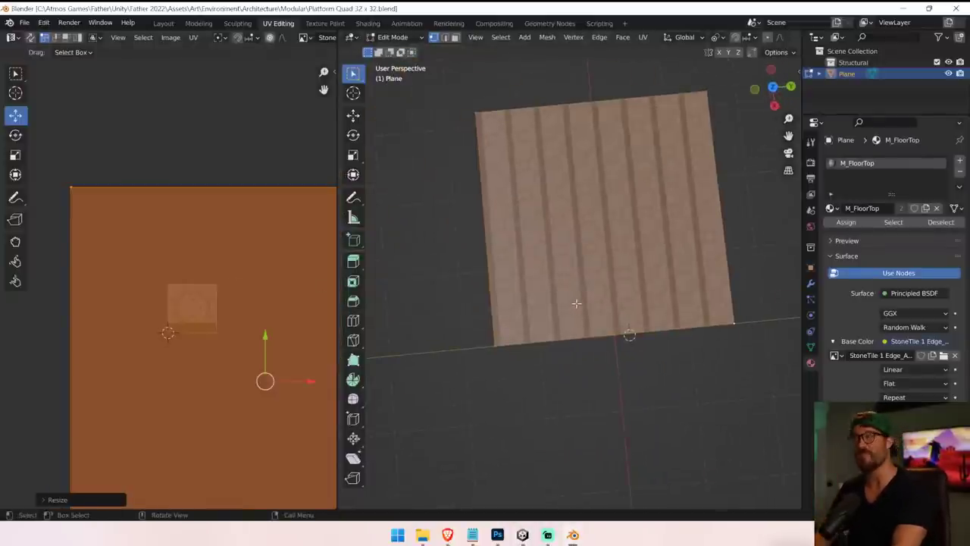
pyautogui.press('s')
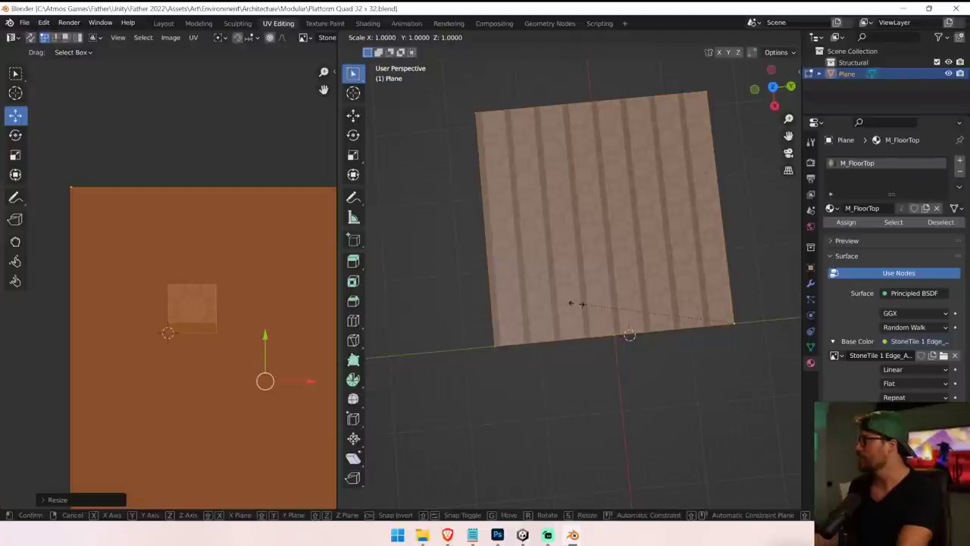
pyautogui.press('z')
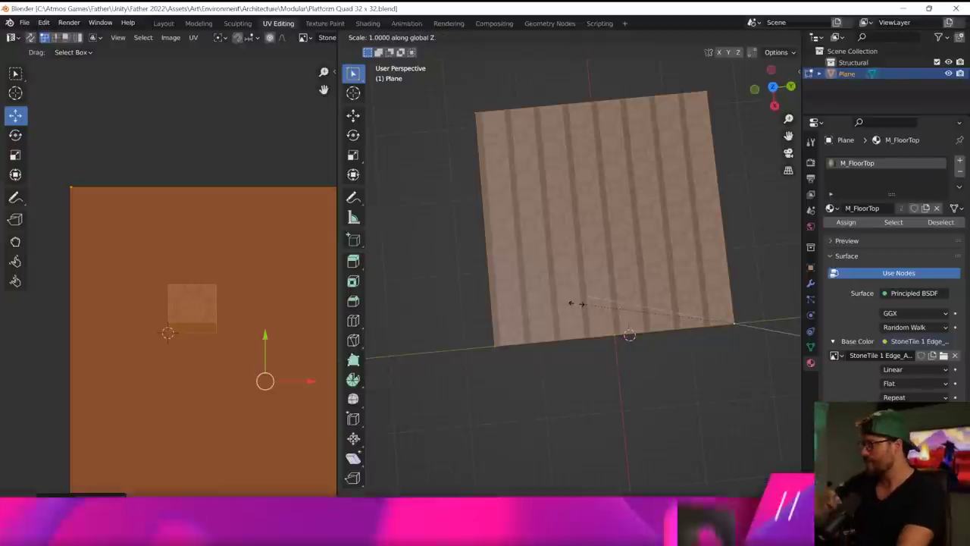
pyautogui.click(576, 303)
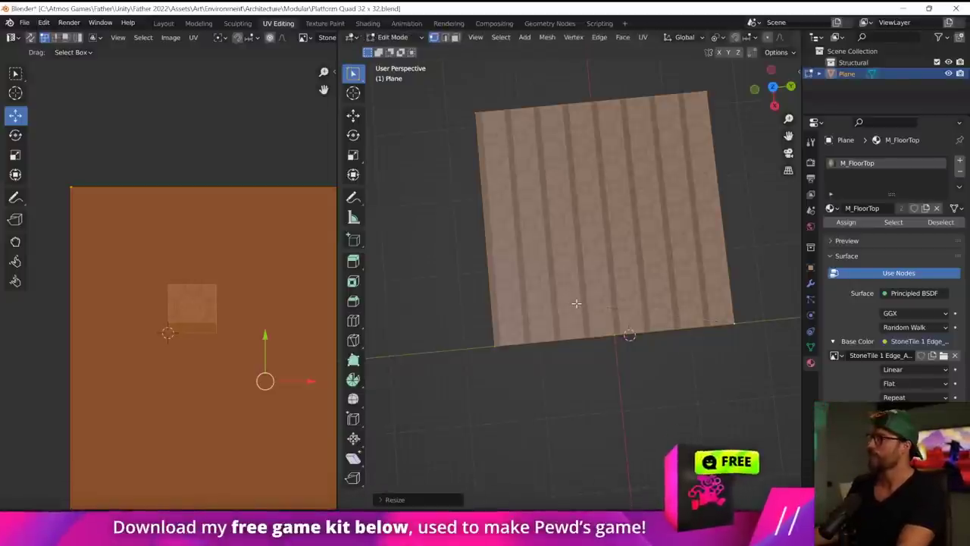
# Examine the 32 x 32 plane in the Layout and Modeling workspaces.
pyautogui.click(163, 23)
pyautogui.click(198, 23)
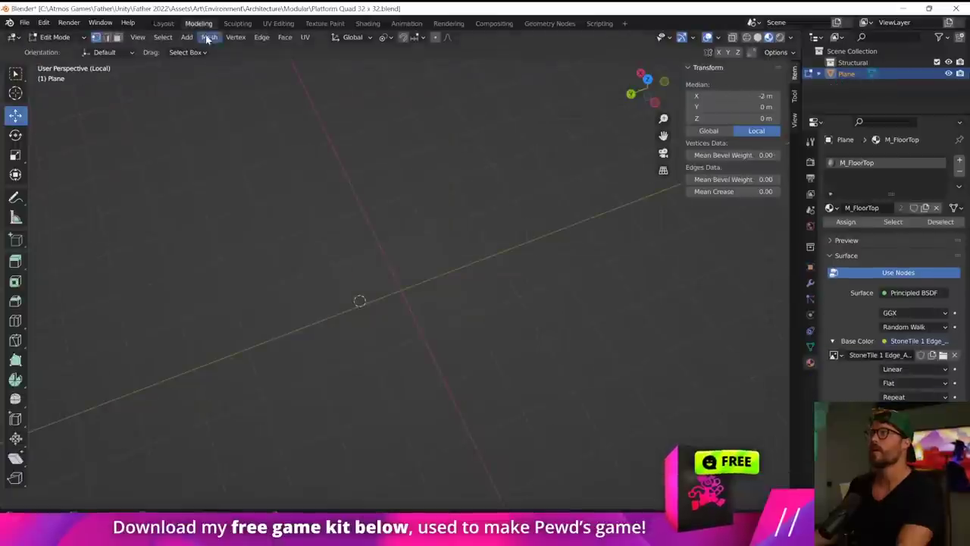
pyautogui.scroll(-2, 523, 196)
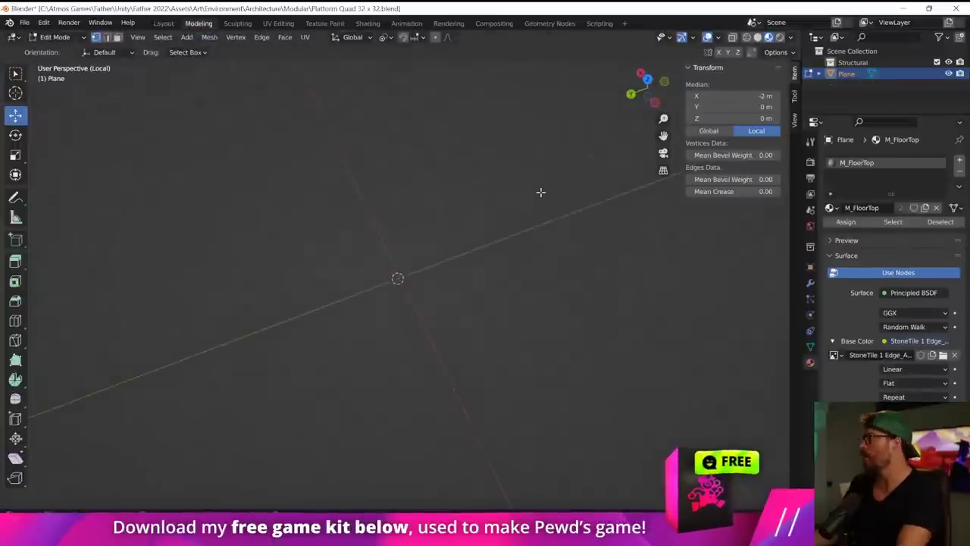
pyautogui.scroll(3, 530, 186)
pyautogui.click(163, 24)
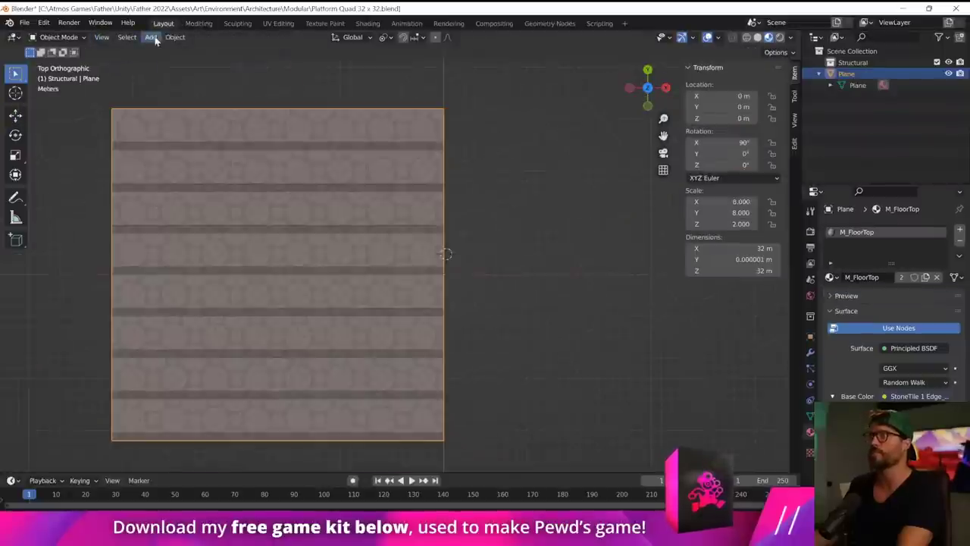
pyautogui.scroll(-5, 244, 187)
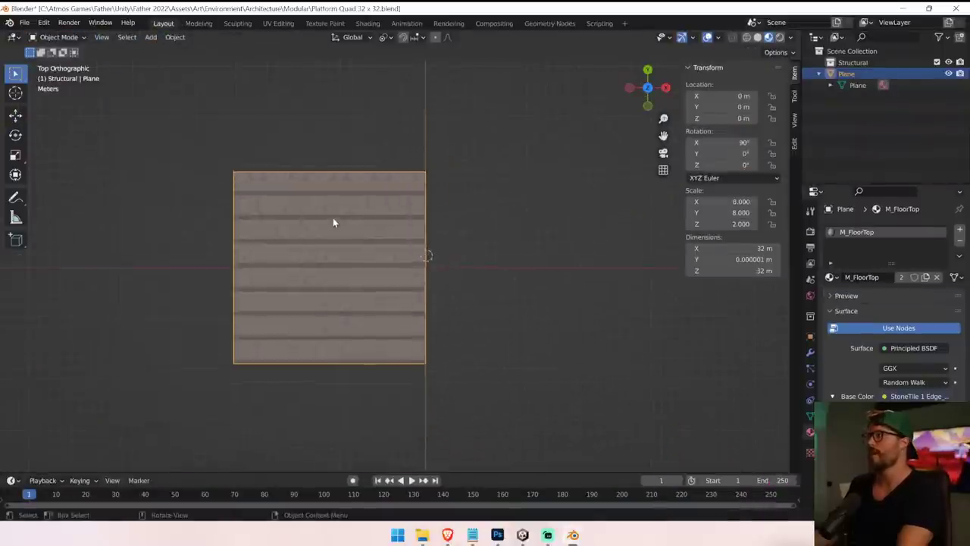
pyautogui.click(199, 24)
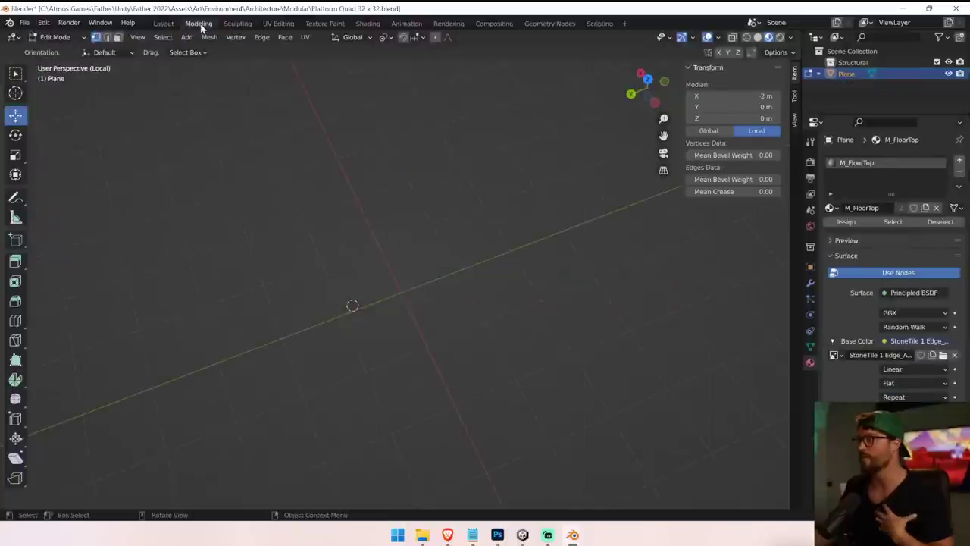
# In the Layout workspace, enter Edit Mode and scale the plane's geometry by 2 along the global Z axis.
pyautogui.moveTo(395, 179); pyautogui.dragTo(580, 197, button='middle')
pyautogui.click(164, 24)
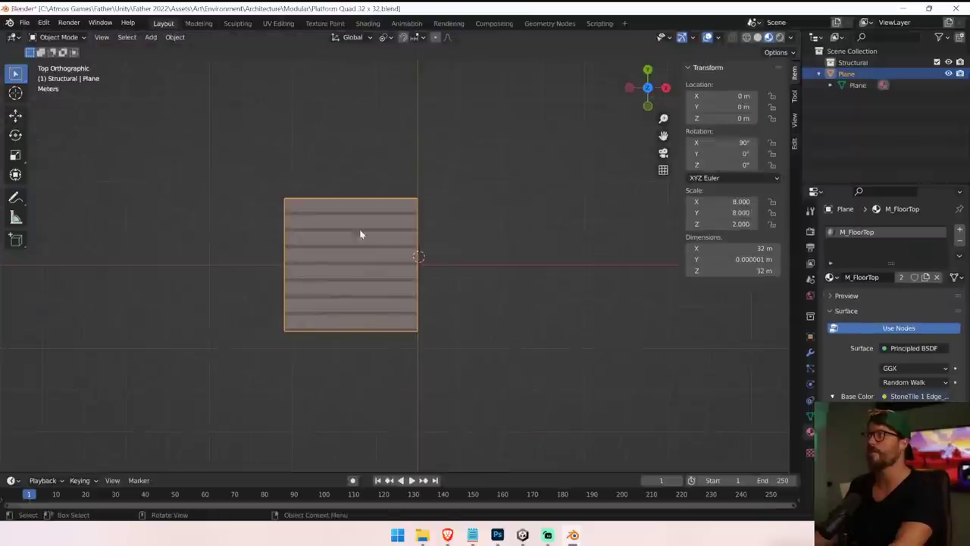
pyautogui.click(54, 37)
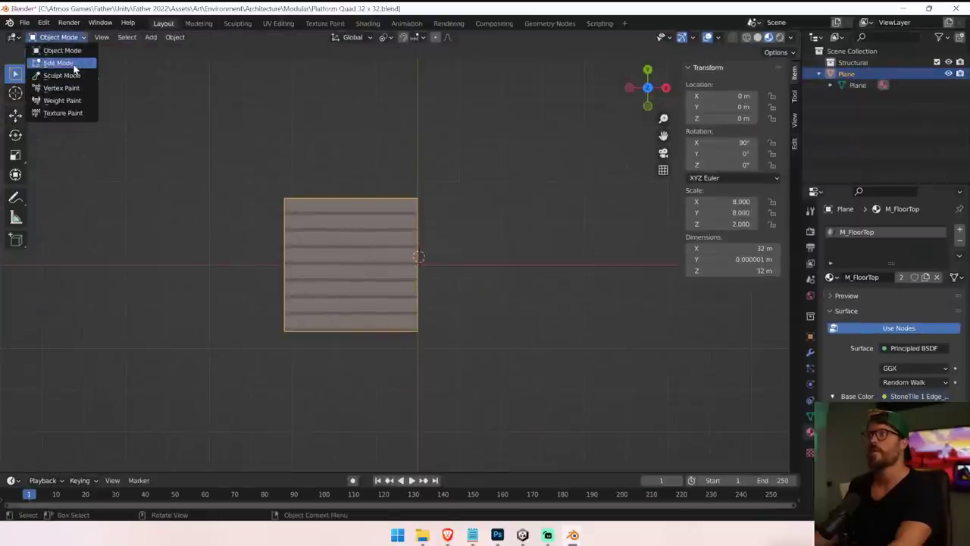
pyautogui.click(53, 62)
pyautogui.scroll(-3, 531, 200)
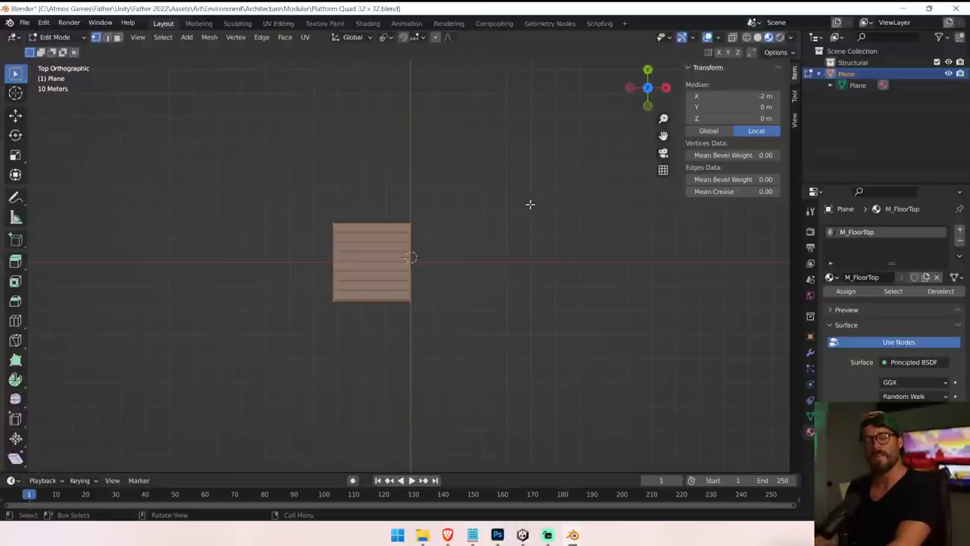
pyautogui.press('s')
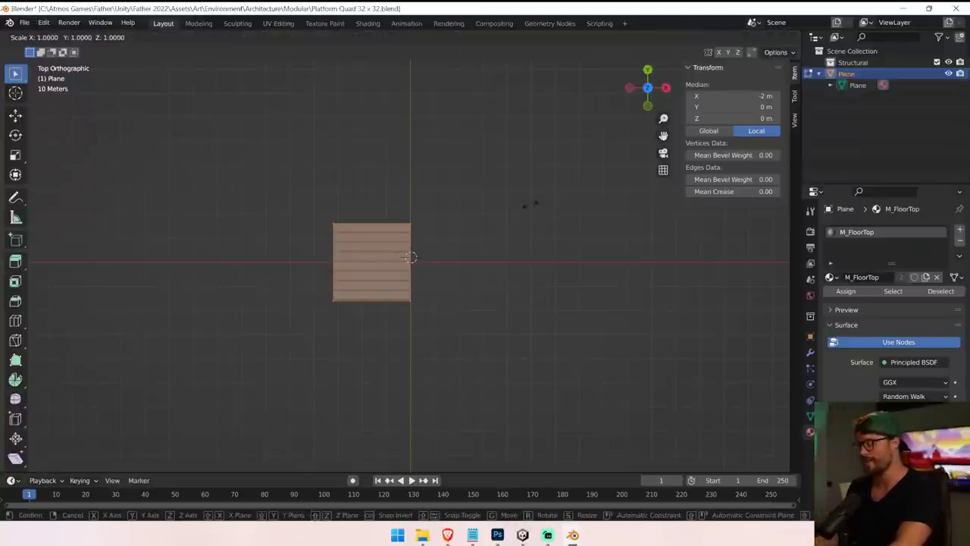
pyautogui.write('z')
pyautogui.write('0')
pyautogui.press('Return')
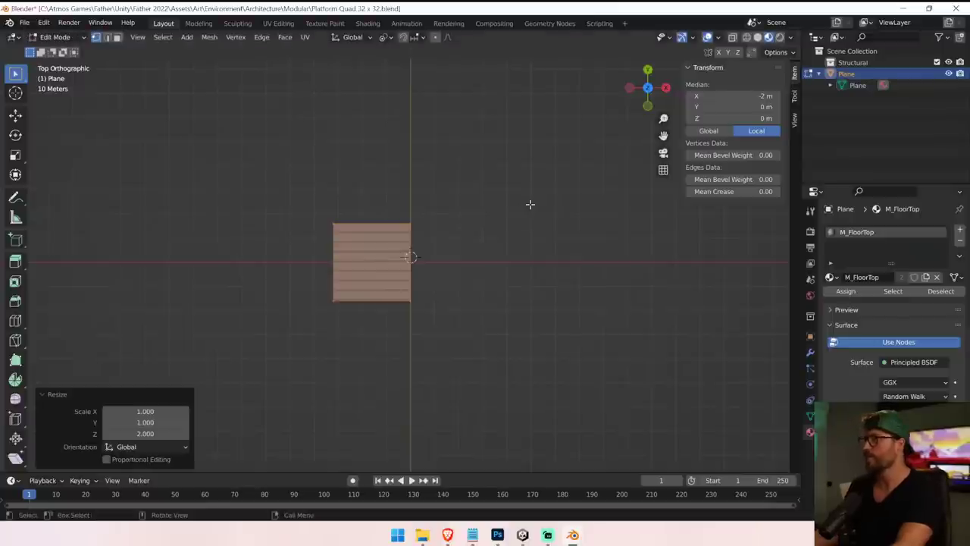
pyautogui.click(531, 205)
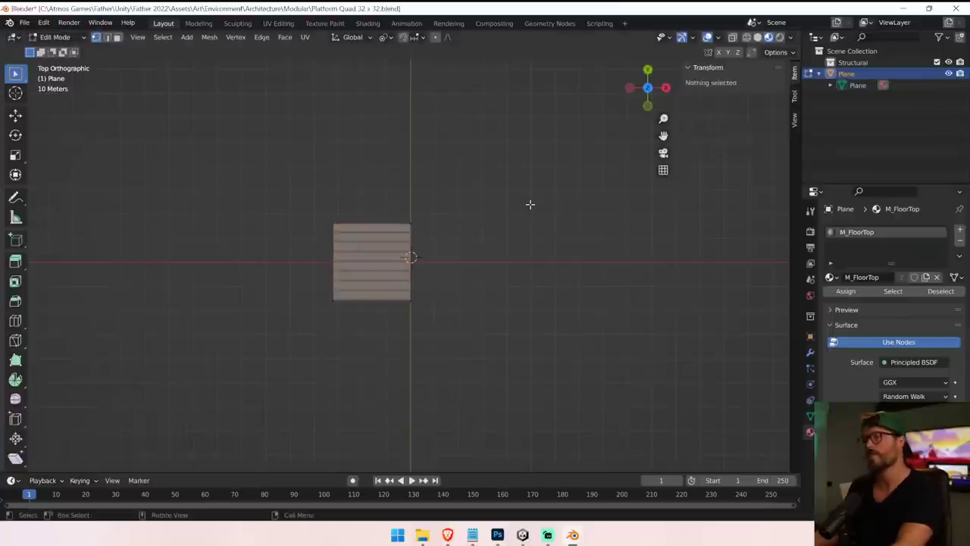
# Return to Object Mode and try a freehand uniform resize of the plane to about 1.047.
pyautogui.click(80, 38)
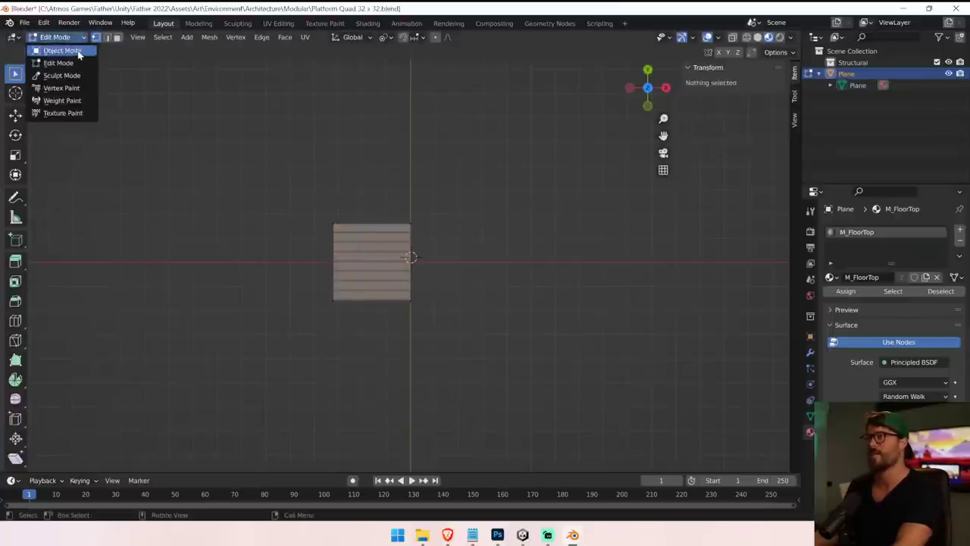
pyautogui.click(62, 51)
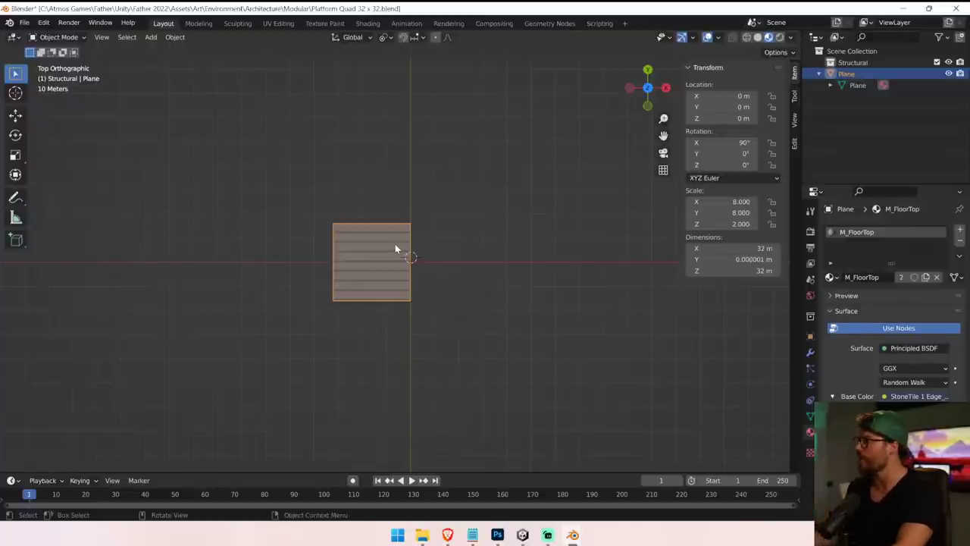
pyautogui.press('s')
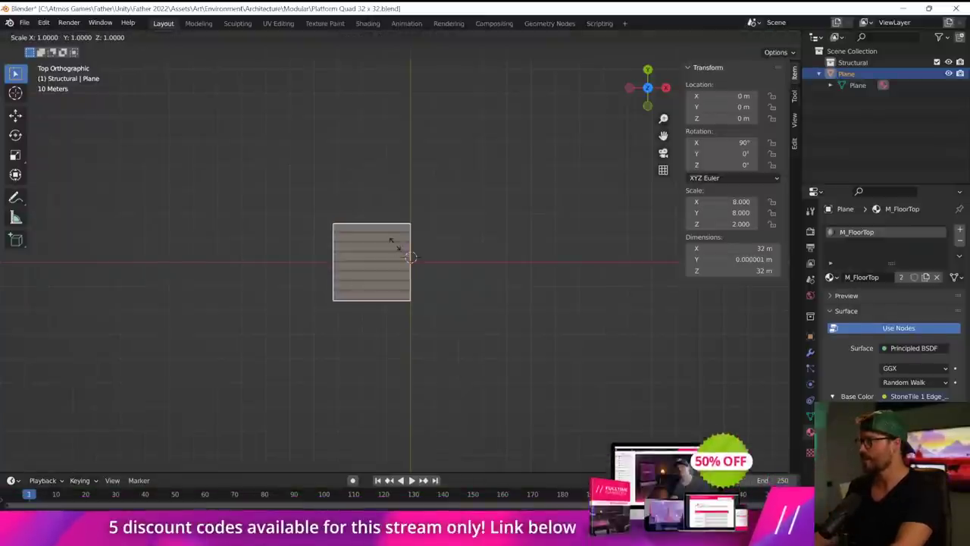
pyautogui.click(395, 243)
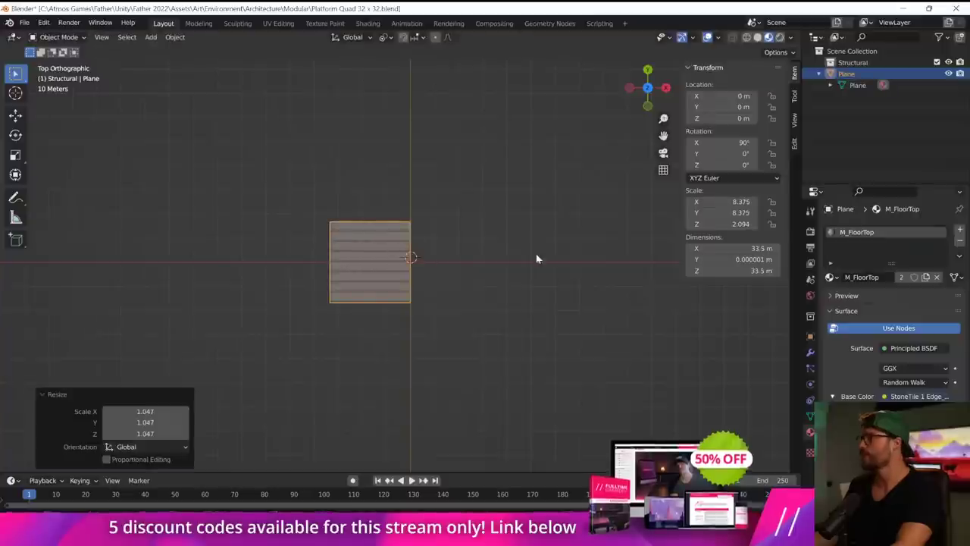
# Try different Z scale values on the plane, including 1, and undo the changes.
pyautogui.click(740, 224)
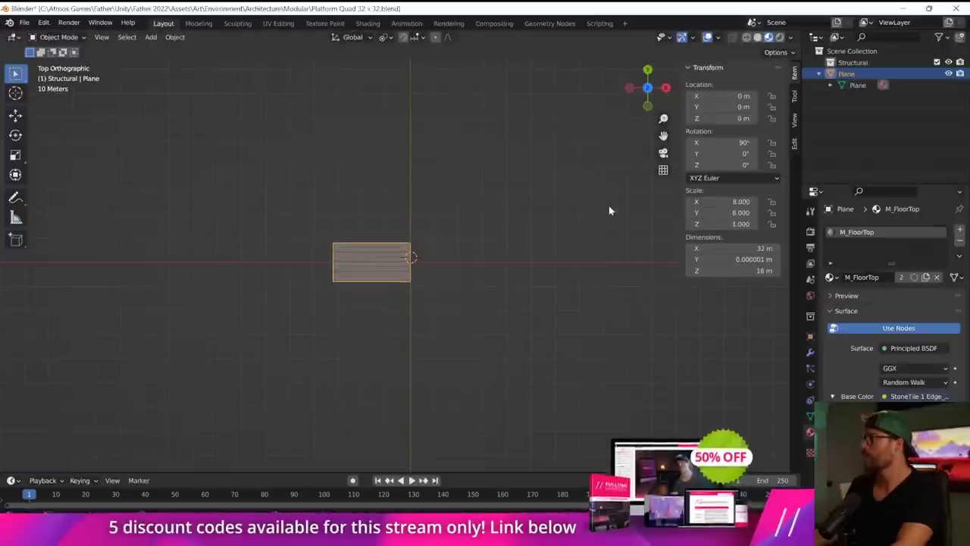
pyautogui.hotkey('ctrl', 'z')
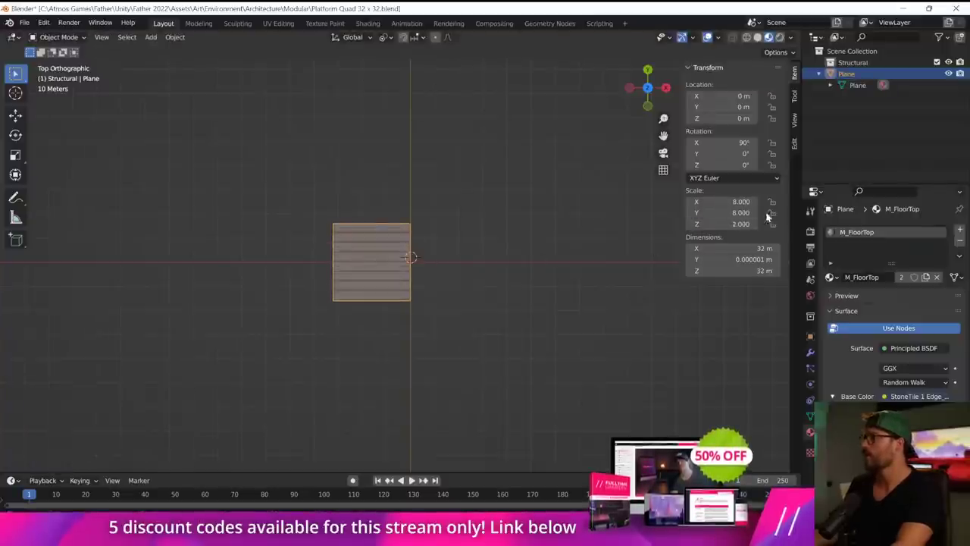
pyautogui.moveTo(530, 303); pyautogui.dragTo(566, 322, button='middle')
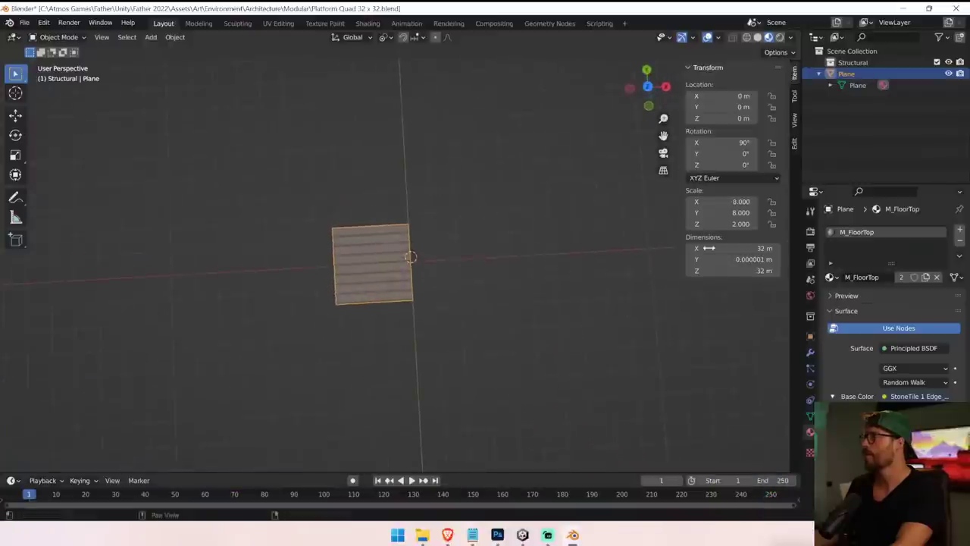
pyautogui.moveTo(724, 224); pyautogui.dragTo(765, 224)
pyautogui.hotkey('ctrl', 'z')
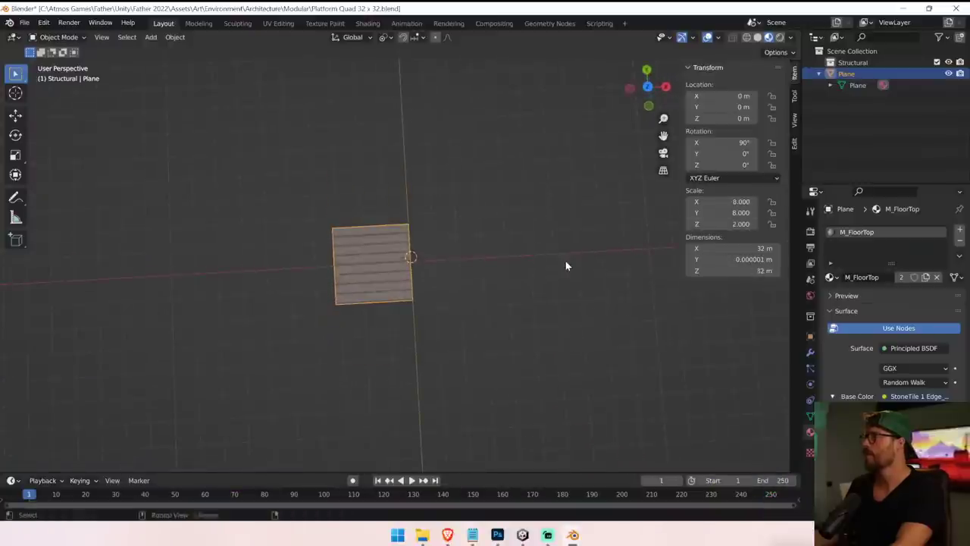
# Switch to Unity and compare the transforms of the 16 x 16 and 32 x 32 platform quads.
pyautogui.hotkey('alt', 'Tab')
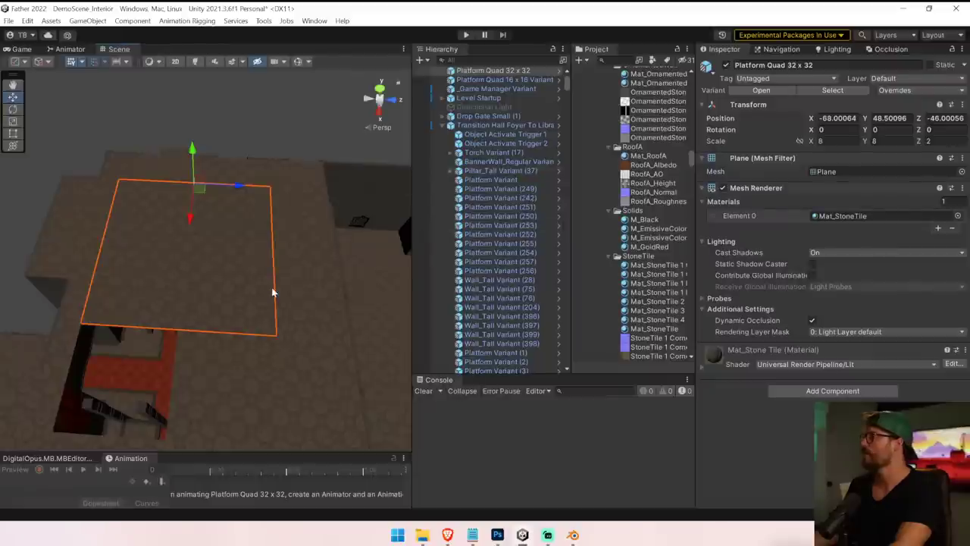
pyautogui.click(176, 392)
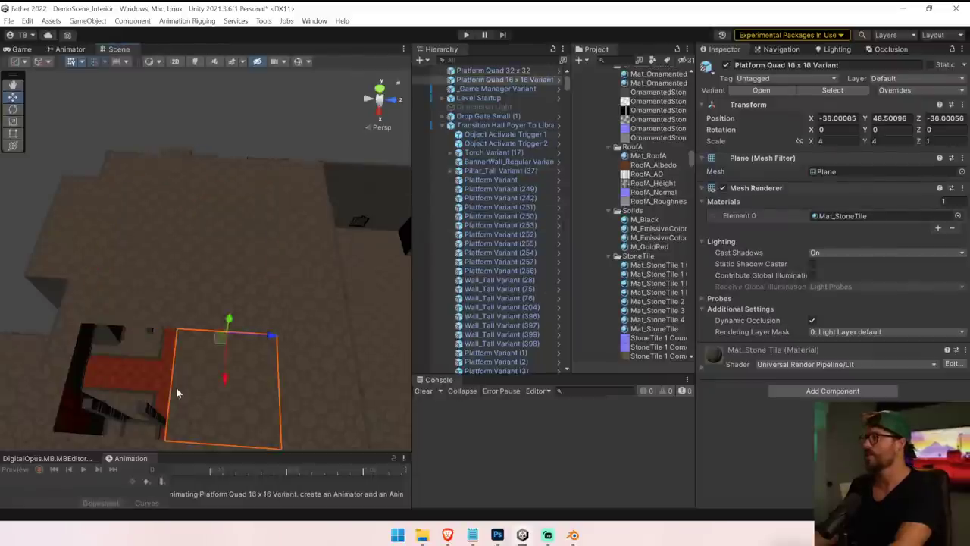
pyautogui.click(200, 283)
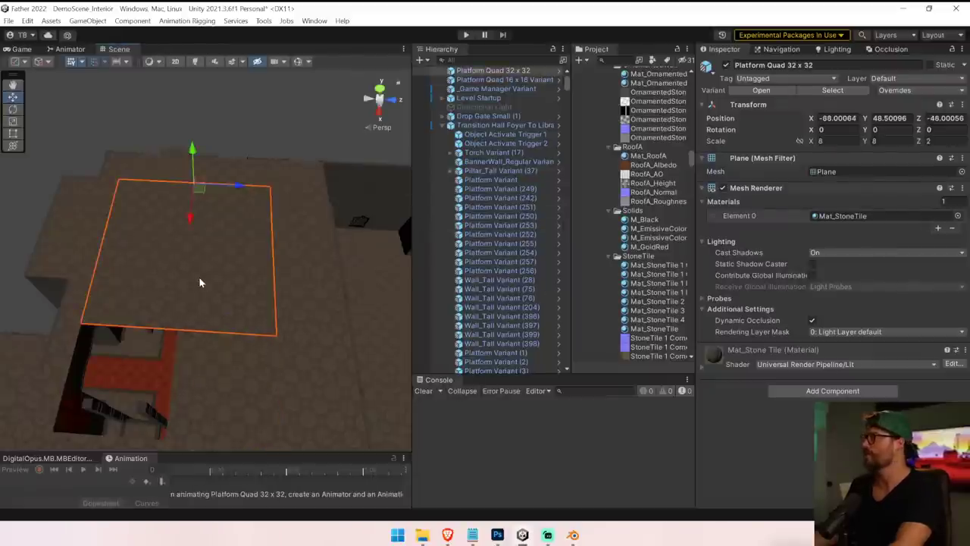
# Switch back to Blender and set the plane's Z scale to 2.
pyautogui.hotkey('alt', 'Tab')
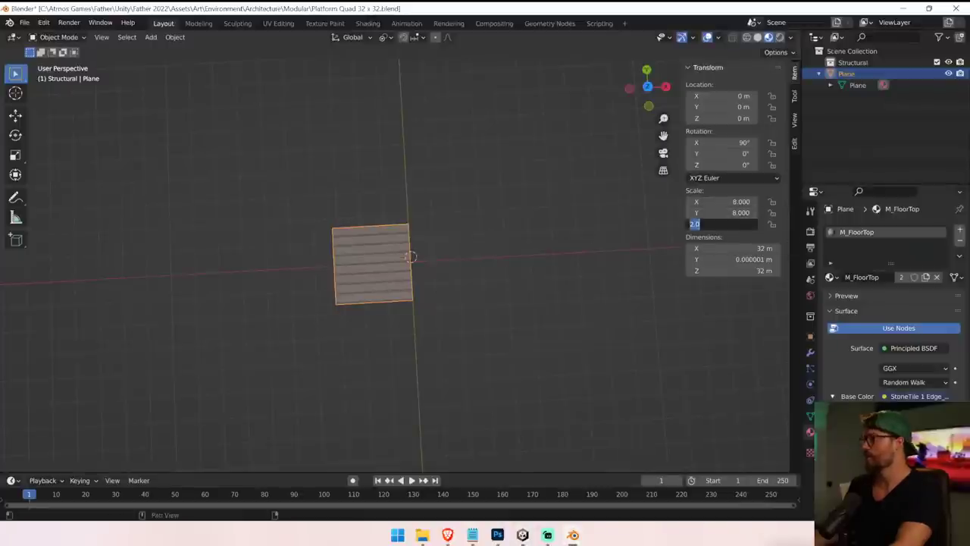
pyautogui.click(742, 223)
pyautogui.write('2')
pyautogui.press('Return')
pyautogui.moveTo(420, 378); pyautogui.dragTo(498, 314, button='middle')
pyautogui.scroll(2, 498, 319)
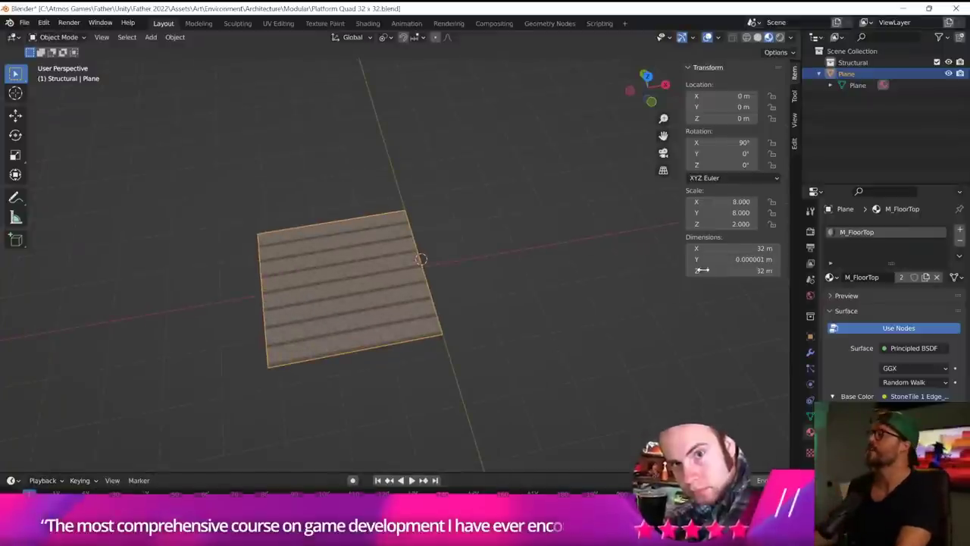
# Try changing the plane's Y scale and undo the change.
pyautogui.moveTo(739, 212); pyautogui.dragTo(786, 202)
pyautogui.rightClick(744, 213)
pyautogui.hotkey('ctrl', 'z')
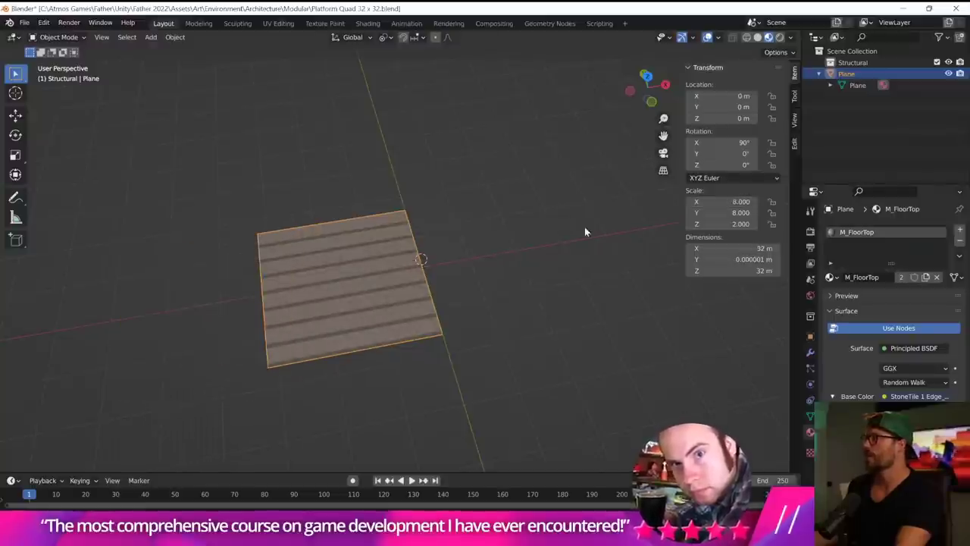
pyautogui.scroll(-2, 489, 315)
pyautogui.moveTo(490, 315); pyautogui.dragTo(509, 381, button='middle')
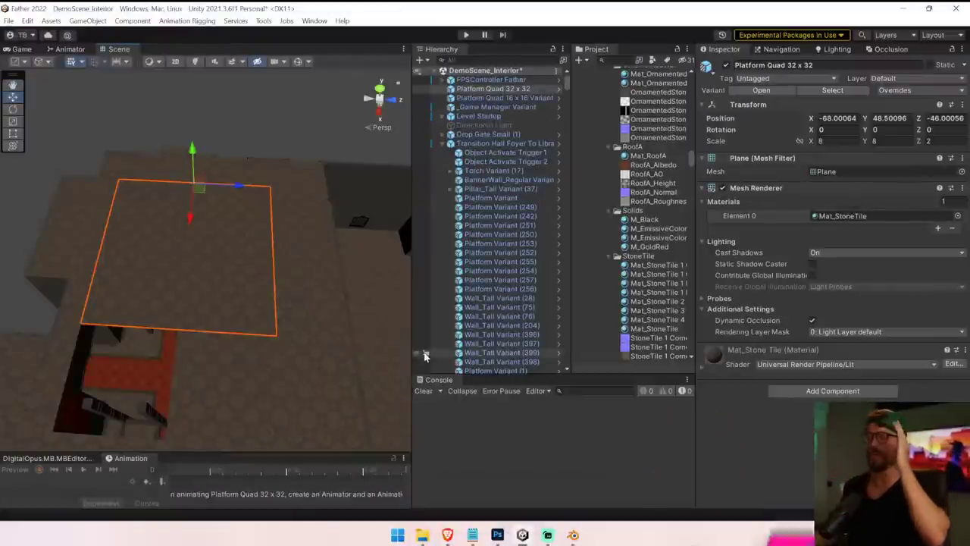
# Switch to Unity, widen the Scene view, and select the 16 x 16 quad beside the opening.
pyautogui.moveTo(415, 360); pyautogui.dragTo(449, 373)
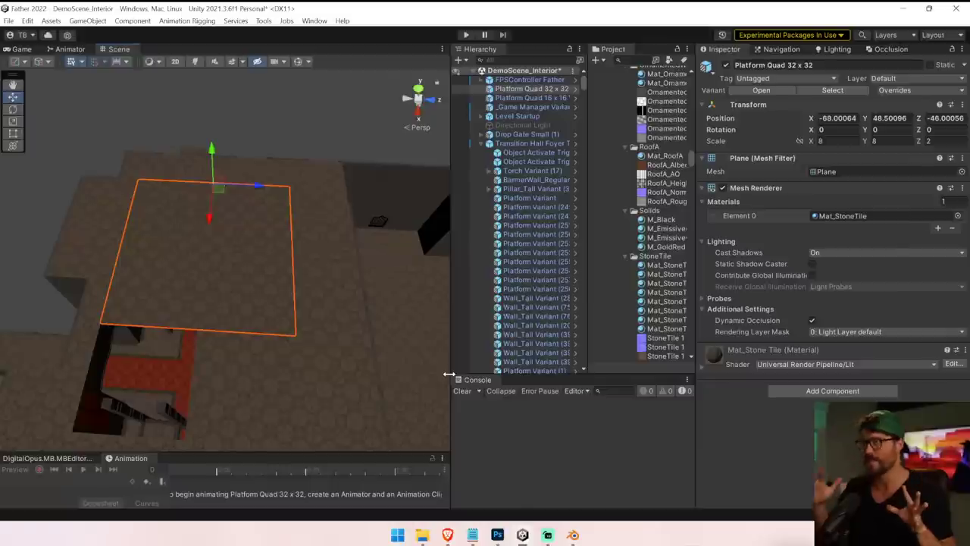
pyautogui.moveTo(338, 268); pyautogui.dragTo(494, 296, button='right')
pyautogui.press('a')
pyautogui.click(298, 305)
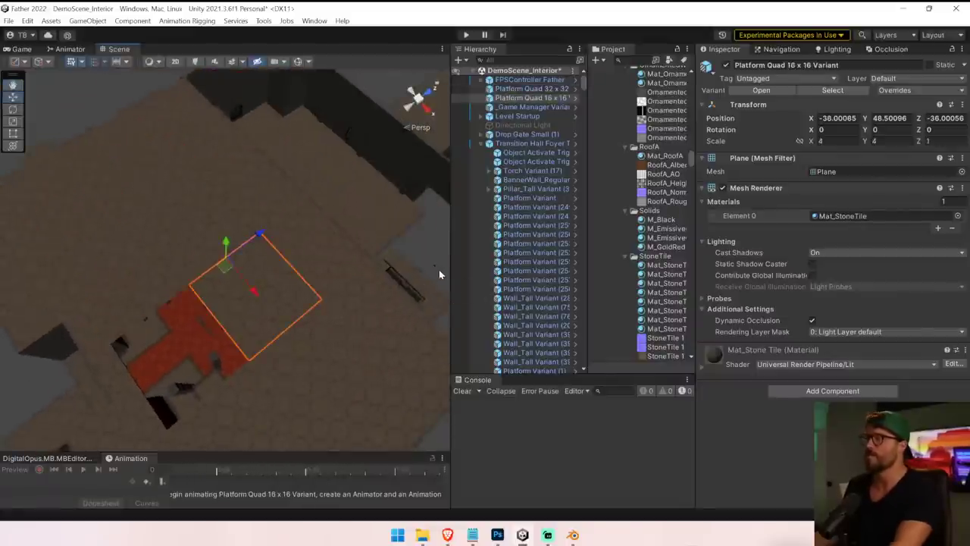
pyautogui.moveTo(451, 269); pyautogui.dragTo(504, 271)
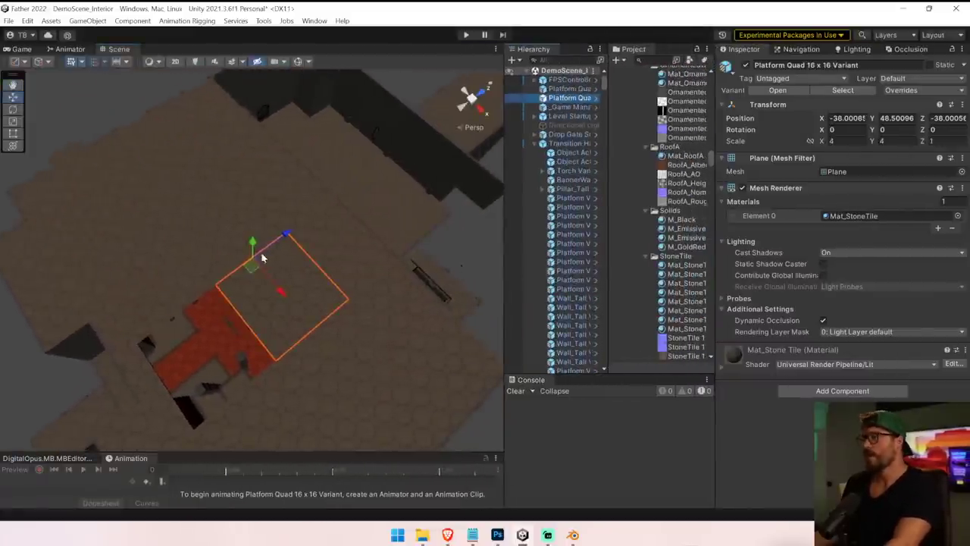
# Delete the Platform Quad 16 x 16 Variant and the Platform Quad 32 x 32 from the scene.
pyautogui.click(256, 255)
pyautogui.moveTo(256, 251); pyautogui.dragTo(359, 259, button='right')
pyautogui.click(359, 259)
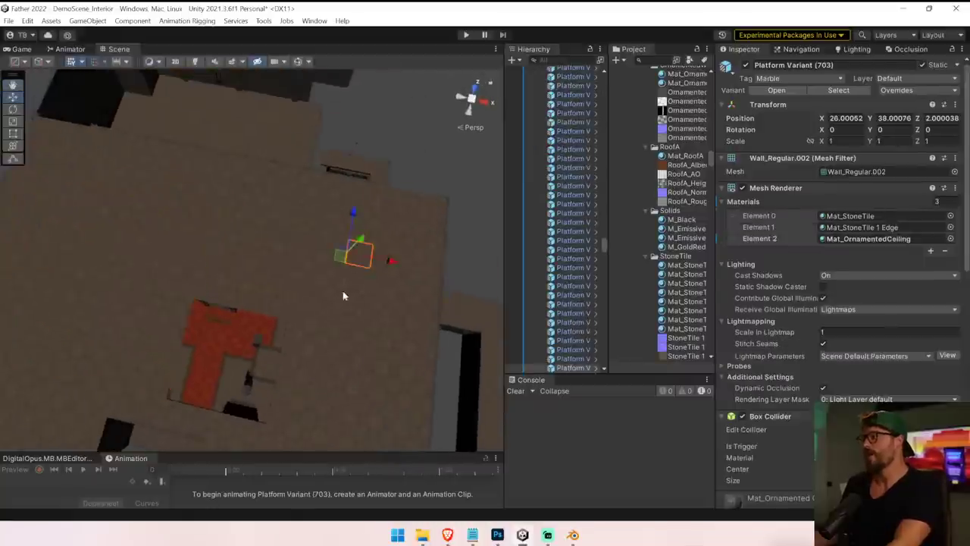
pyautogui.moveTo(287, 319); pyautogui.dragTo(253, 280, button='right')
pyautogui.click(254, 285)
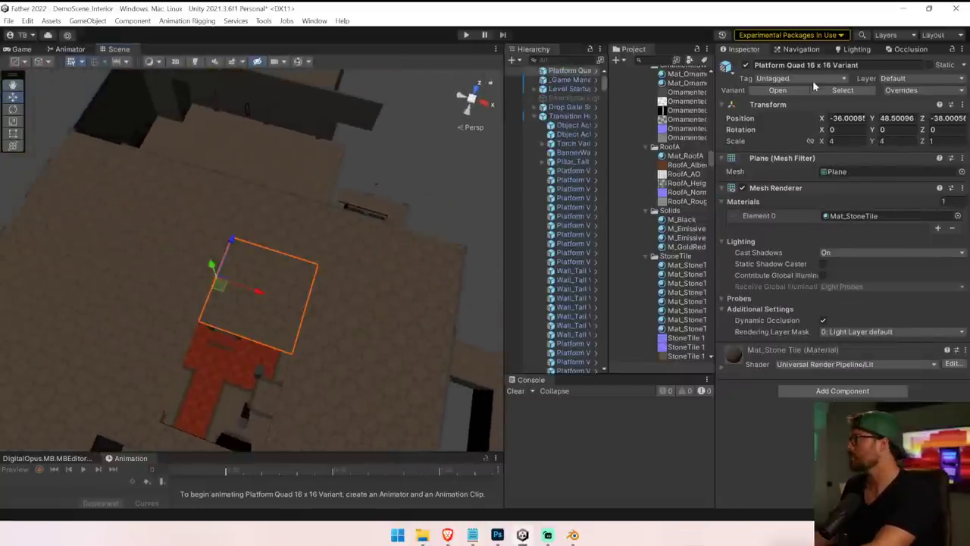
pyautogui.press('Delete')
pyautogui.click(195, 272)
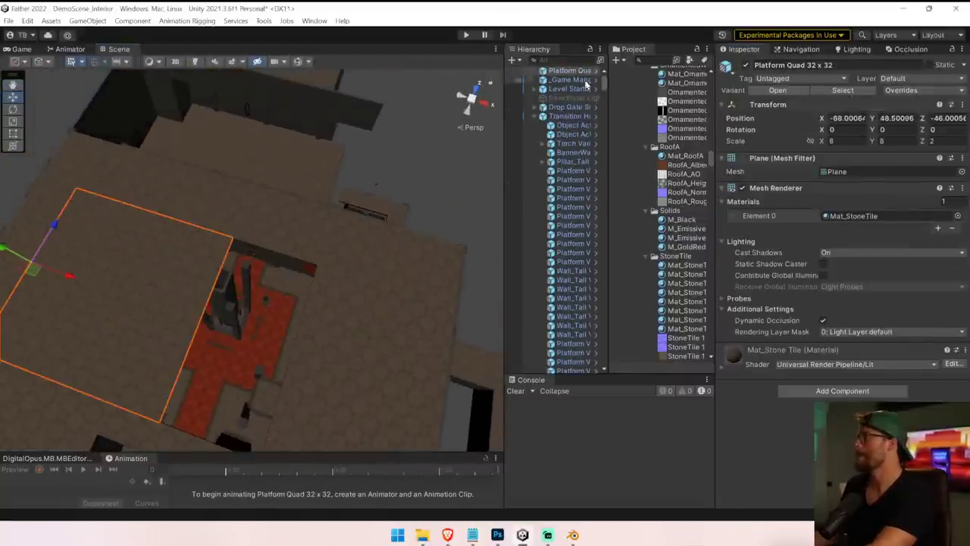
pyautogui.press('Delete')
# Delete the small platform tiles along the far edge of the opening above the pillared hall.
pyautogui.keyDown('alt'); pyautogui.moveTo(322, 277); pyautogui.dragTo(120, 217); pyautogui.keyUp('alt')
pyautogui.click(148, 219)
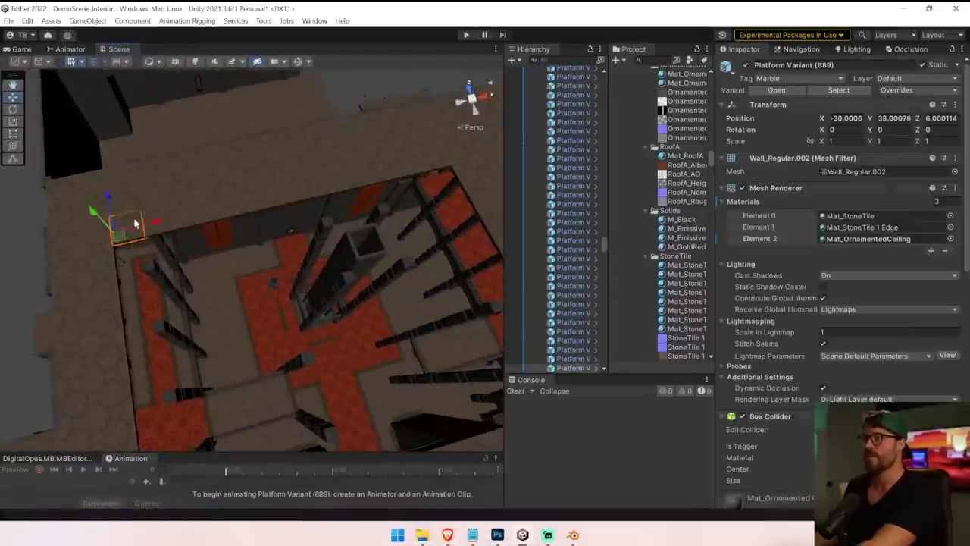
pyautogui.click(235, 209)
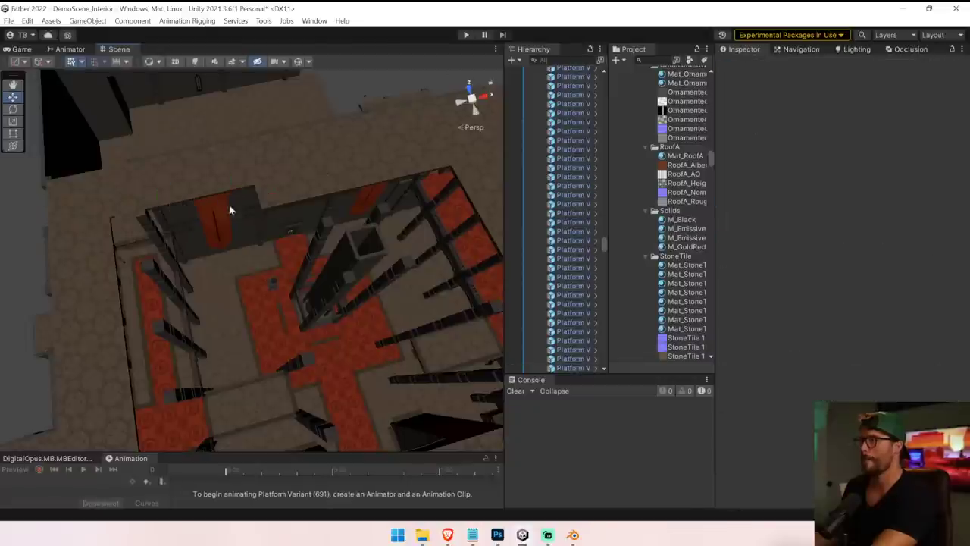
pyautogui.click(432, 157)
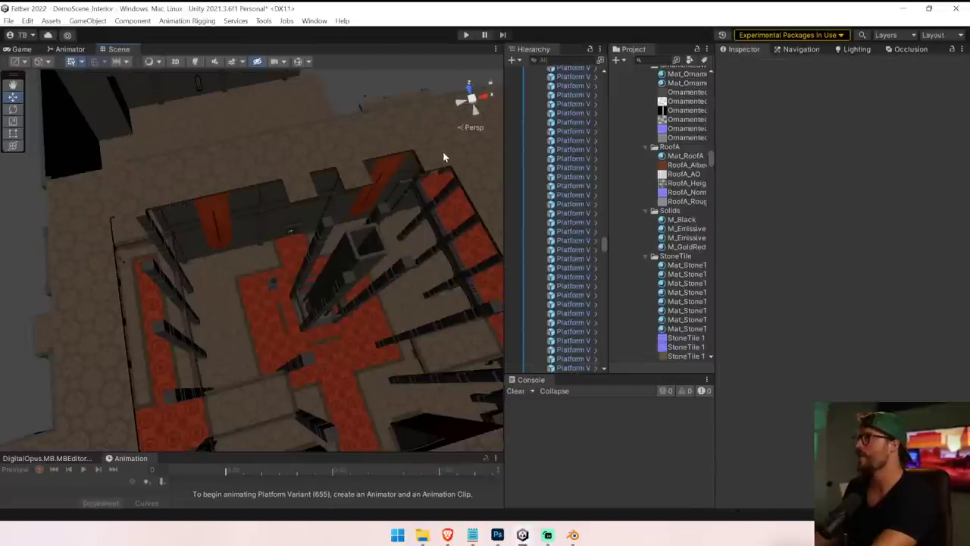
# Delete platform tiles at a new gap beside the hall and along the adjacent side edge of the main opening.
pyautogui.keyDown('alt'); pyautogui.moveTo(297, 194); pyautogui.dragTo(271, 368); pyautogui.keyUp('alt')
pyautogui.click(274, 360)
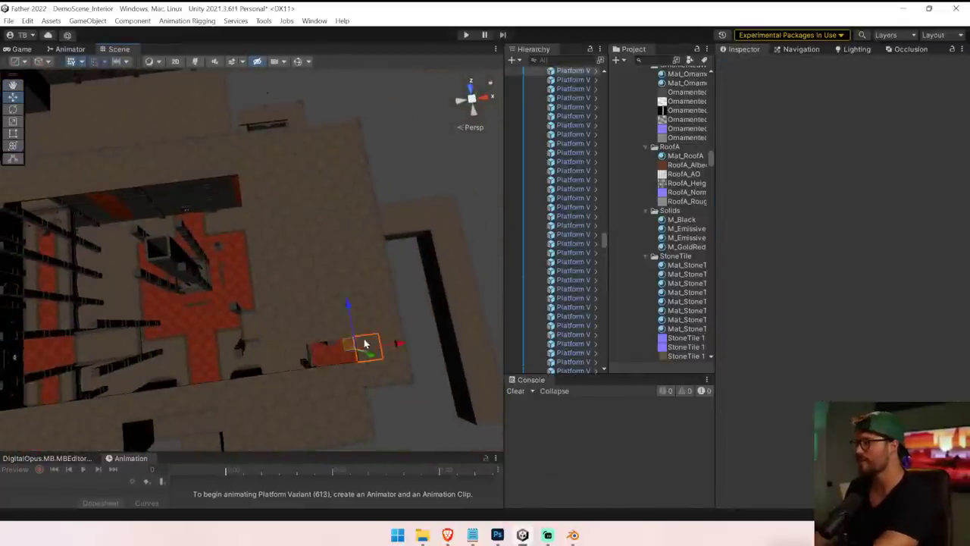
pyautogui.click(269, 337)
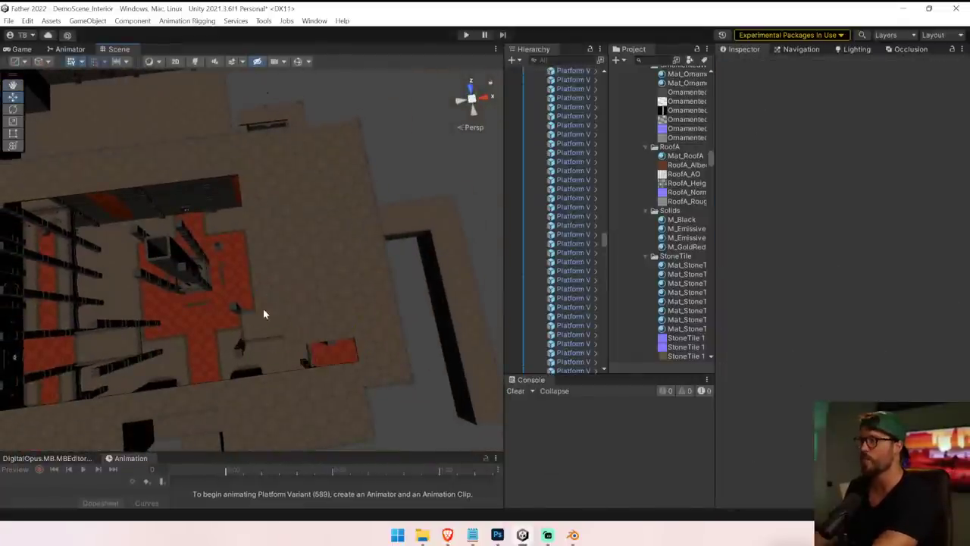
pyautogui.click(260, 247)
pyautogui.click(255, 220)
pyautogui.click(251, 198)
pyautogui.click(269, 187)
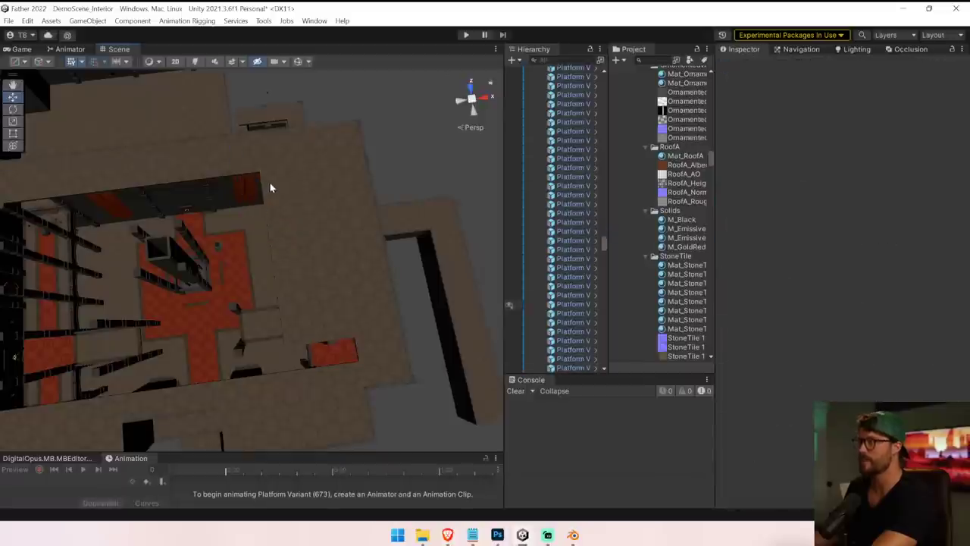
# Delete the platform tiles above the red-floored side aisle, starting at the far corner of the main opening.
pyautogui.click(275, 182)
pyautogui.press('Delete')
pyautogui.click(296, 180)
pyautogui.press('Delete')
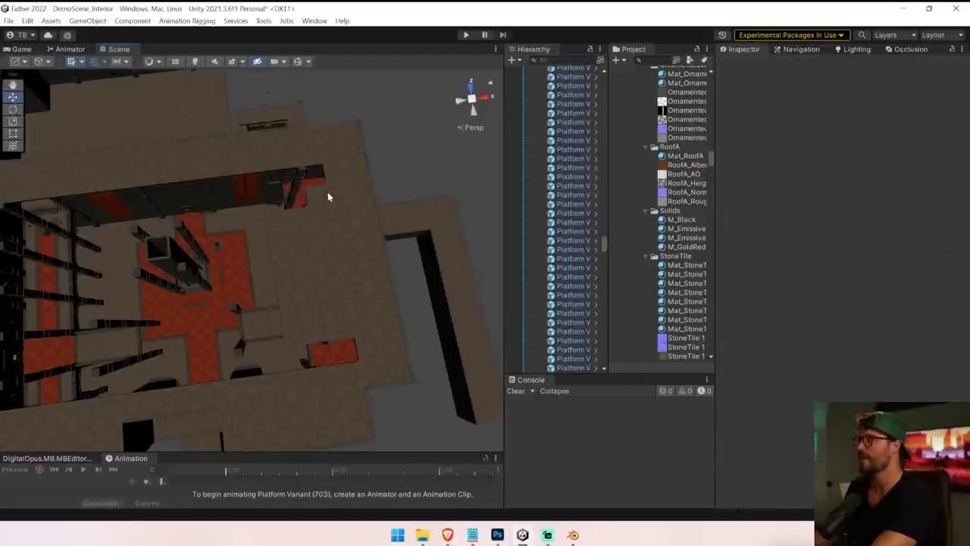
pyautogui.click(316, 212)
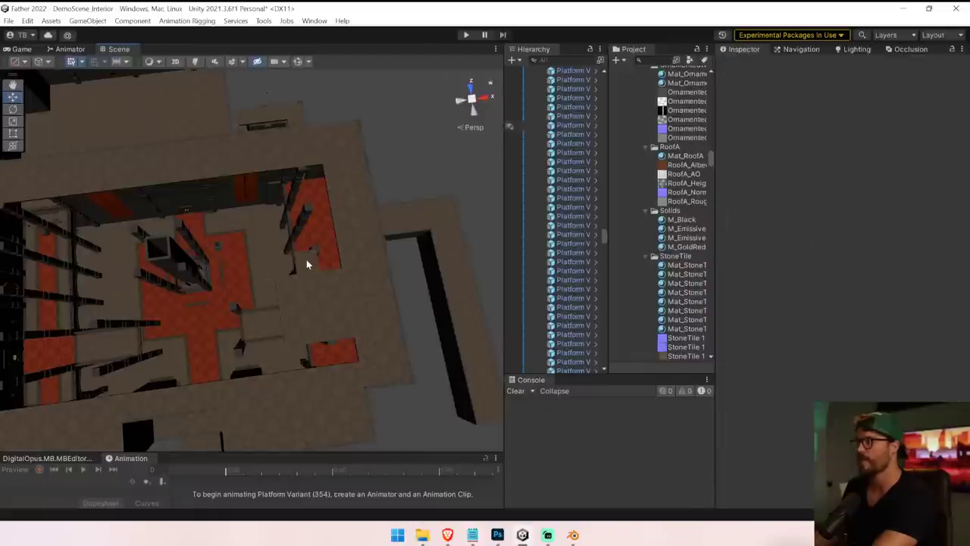
pyautogui.click(306, 259)
pyautogui.press('Delete')
pyautogui.click(327, 279)
pyautogui.press('Delete')
pyautogui.click(297, 279)
pyautogui.press('Delete')
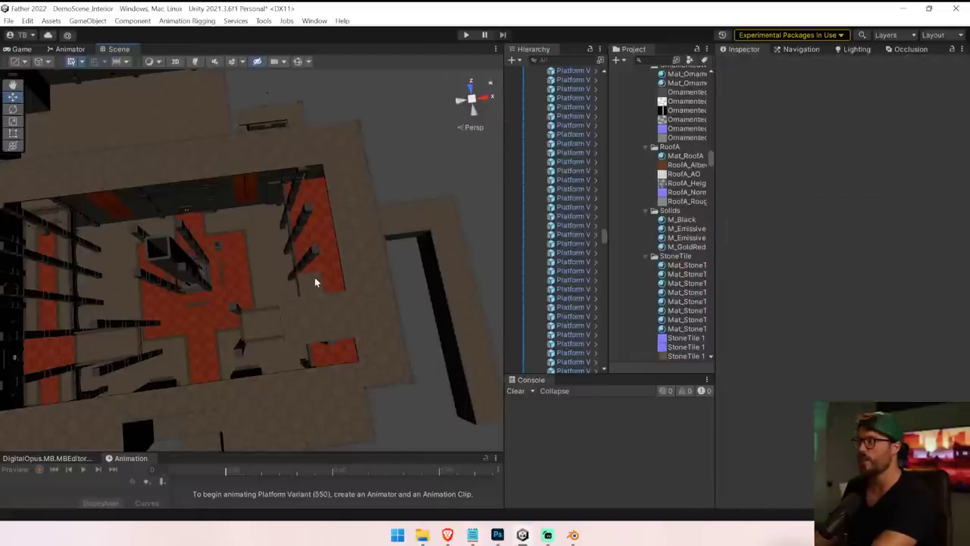
# Delete the remaining platform tiles over the side aisle so the main opening joins the small separate gap.
pyautogui.click(294, 298)
pyautogui.press('Delete')
pyautogui.click(331, 304)
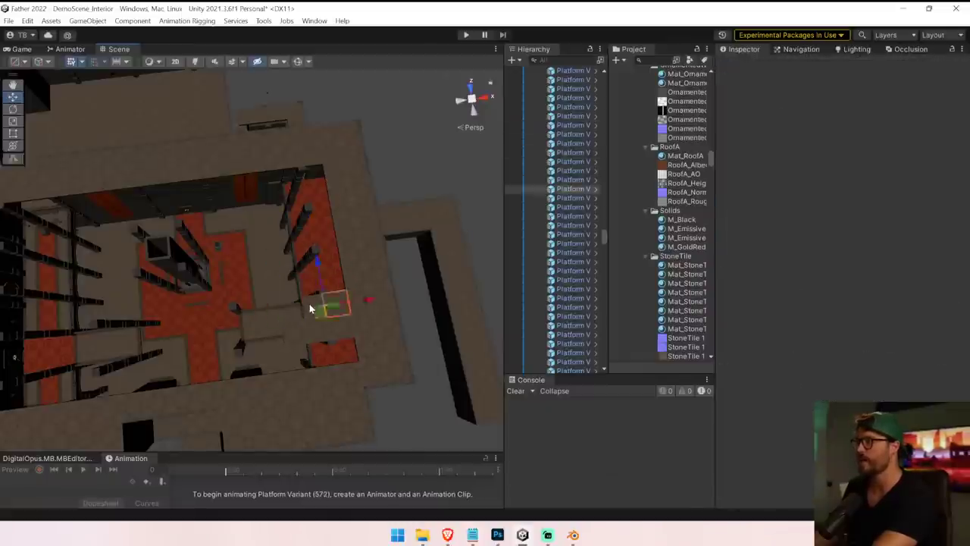
pyautogui.press('Delete')
pyautogui.click(310, 307)
pyautogui.press('Delete')
pyautogui.click(313, 328)
pyautogui.press('Delete')
pyautogui.click(344, 328)
pyautogui.press('Delete')
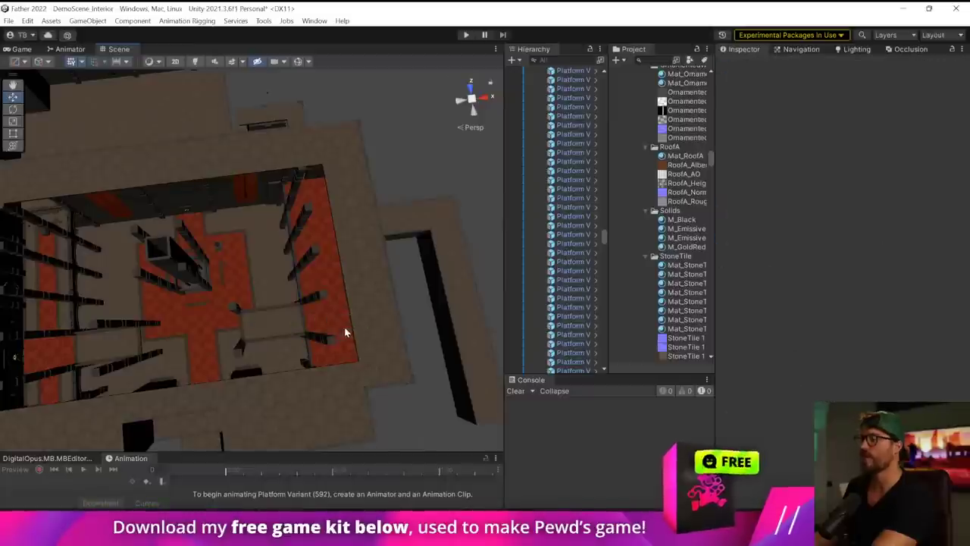
# Try to delete the platform tiles at the opposite corner of the main opening, above the orange wall banner.
pyautogui.keyDown('alt'); pyautogui.moveTo(344, 328); pyautogui.dragTo(197, 310); pyautogui.keyUp('alt')
pyautogui.moveTo(197, 309); pyautogui.dragTo(256, 341, button='middle')
pyautogui.keyDown('alt'); pyautogui.moveTo(256, 344); pyautogui.dragTo(284, 214); pyautogui.keyUp('alt')
pyautogui.click(284, 215)
pyautogui.click(279, 183)
pyautogui.press('Delete')
pyautogui.moveTo(279, 183); pyautogui.dragTo(284, 210, button='right')
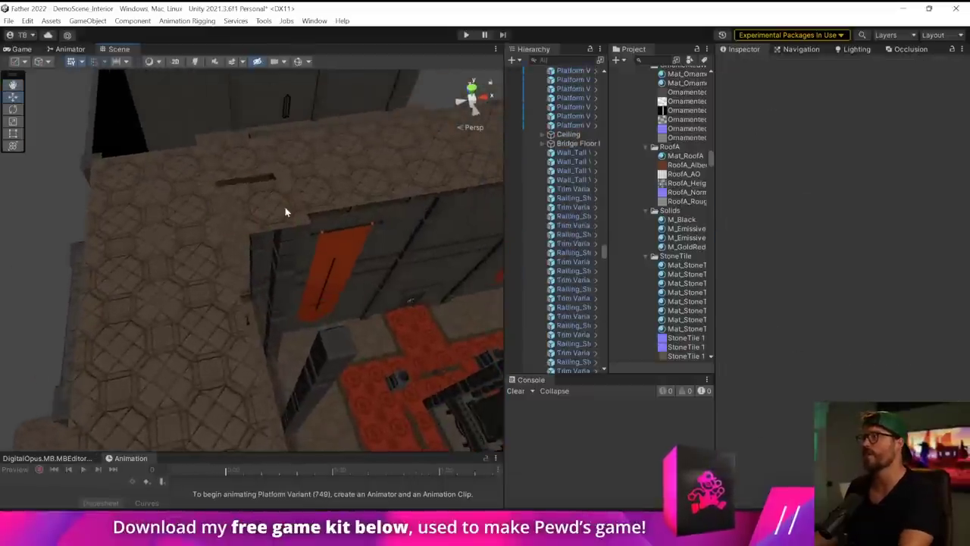
pyautogui.click(301, 215)
pyautogui.press('Delete')
# Inspect the tall wall pieces around the corner and edge of the main opening.
pyautogui.click(300, 228)
pyautogui.click(300, 227)
pyautogui.click(307, 228)
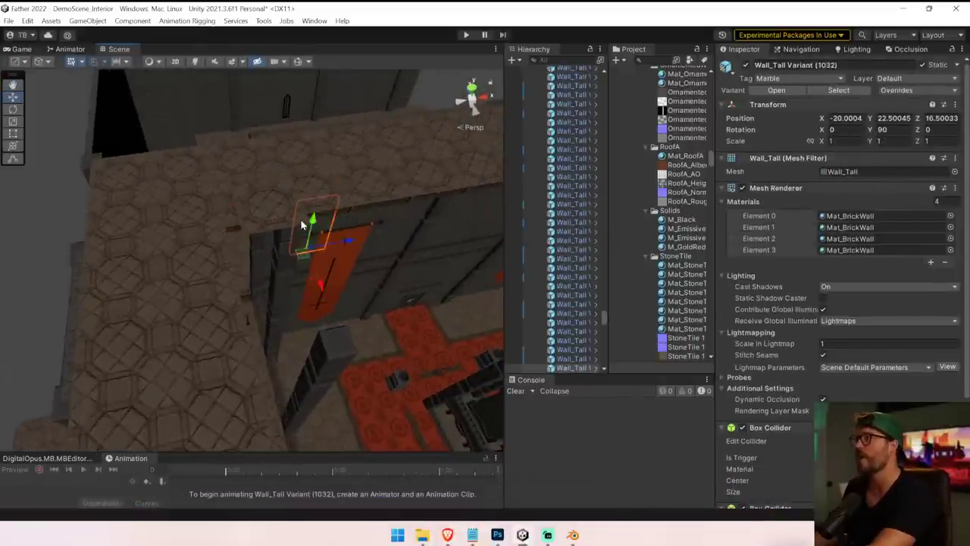
pyautogui.click(298, 225)
pyautogui.click(280, 226)
pyautogui.moveTo(280, 226); pyautogui.dragTo(394, 195, button='right')
pyautogui.click(389, 190)
pyautogui.click(393, 182)
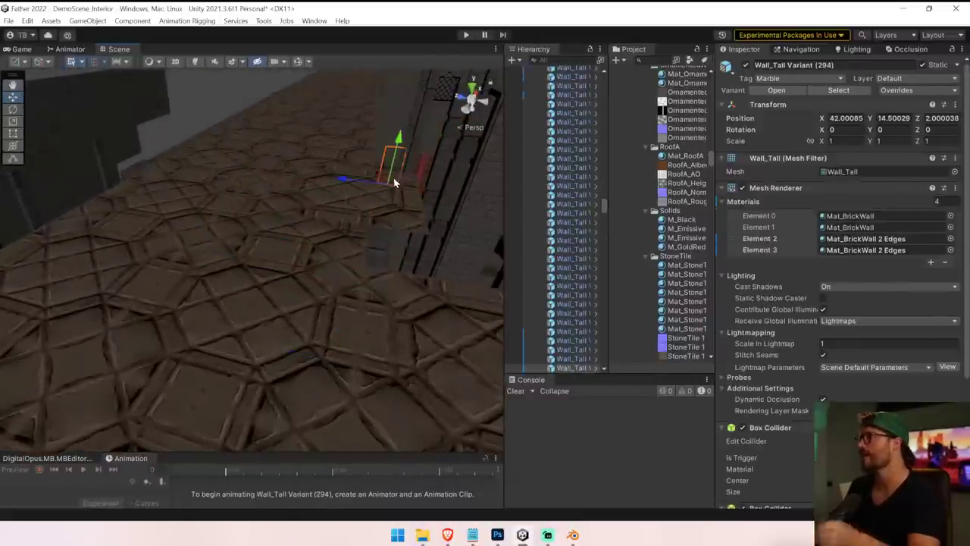
# Select the platform tile near the opening's corner and collapse all groups in the scene hierarchy.
pyautogui.moveTo(603, 207); pyautogui.dragTo(603, 74)
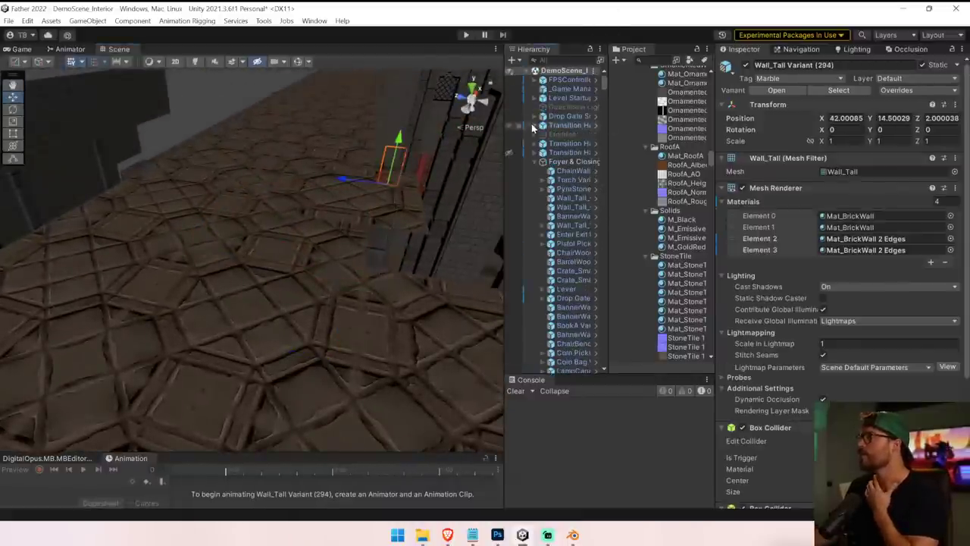
pyautogui.click(523, 163)
pyautogui.click(313, 228)
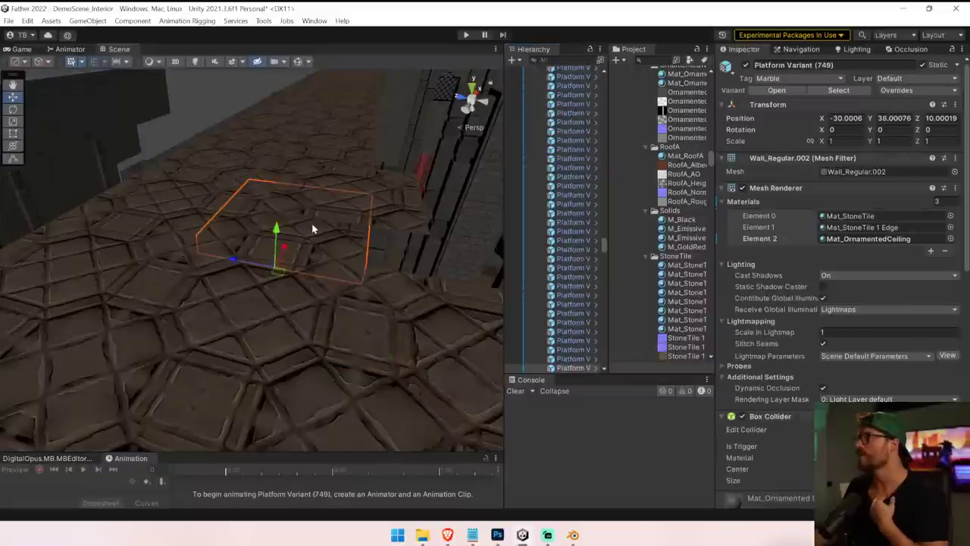
pyautogui.moveTo(604, 243); pyautogui.dragTo(603, 73)
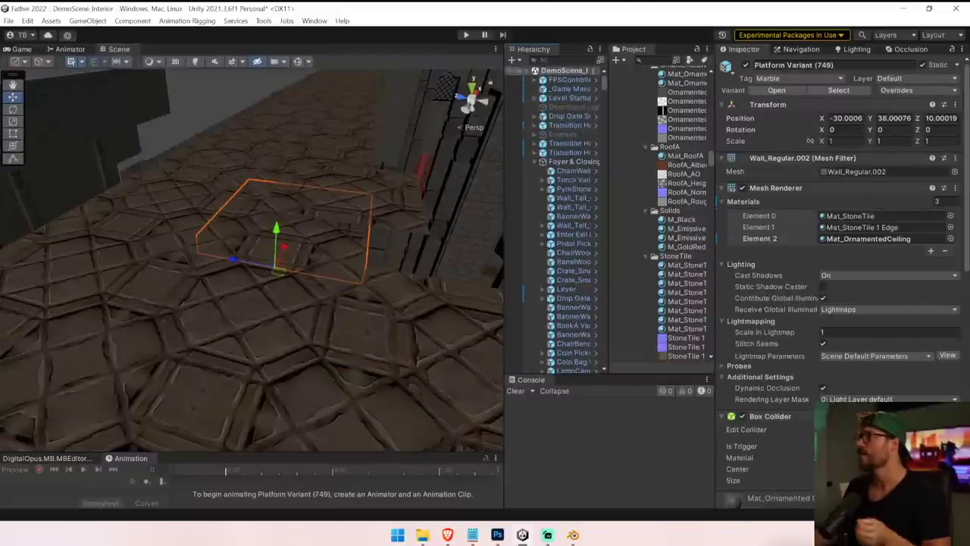
pyautogui.keyDown('alt'); pyautogui.click(529, 72); pyautogui.keyUp('alt')
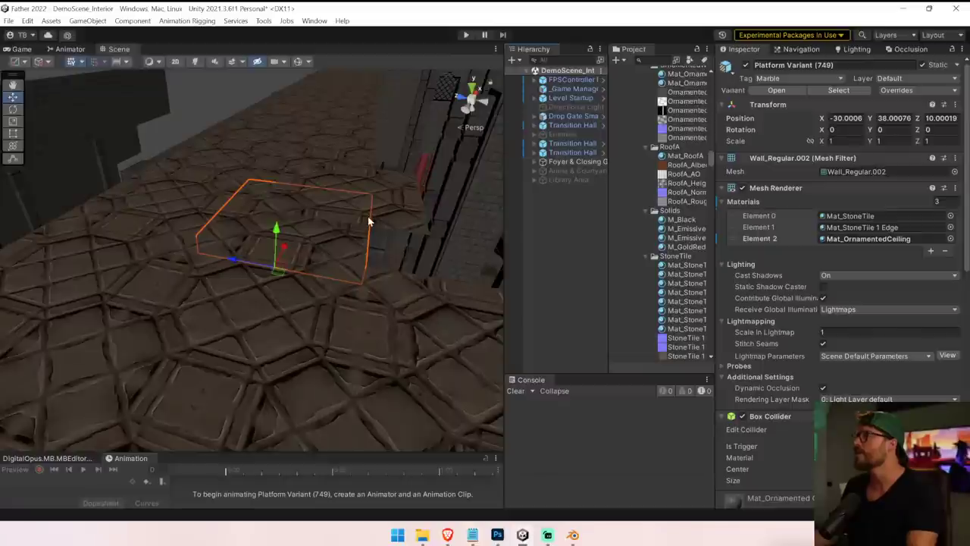
# Inspect the objects at the inner edge of the platform, including the tall pillar.
pyautogui.click(395, 201)
pyautogui.click(401, 186)
pyautogui.click(404, 202)
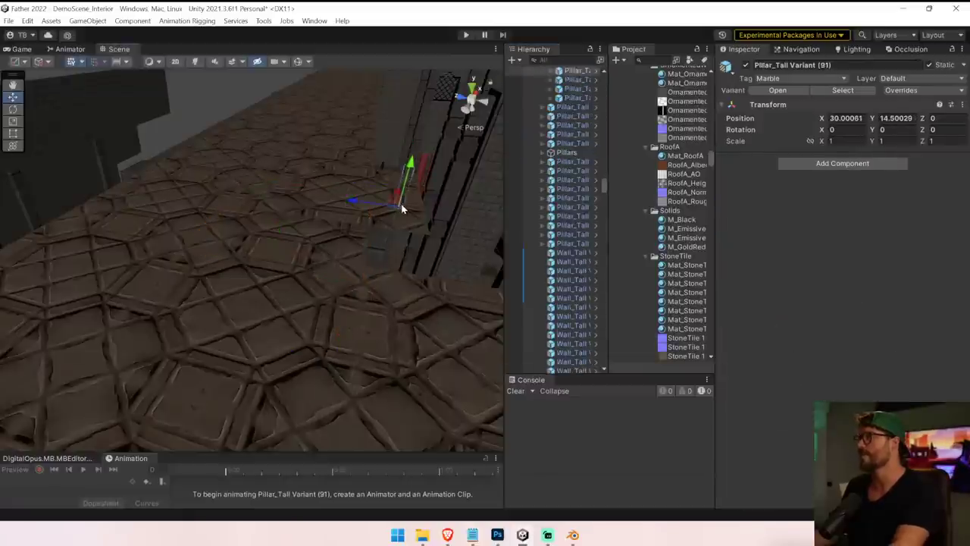
pyautogui.moveTo(402, 207); pyautogui.dragTo(385, 208, button='right')
pyautogui.keyDown('alt'); pyautogui.moveTo(385, 208); pyautogui.dragTo(197, 235); pyautogui.keyUp('alt')
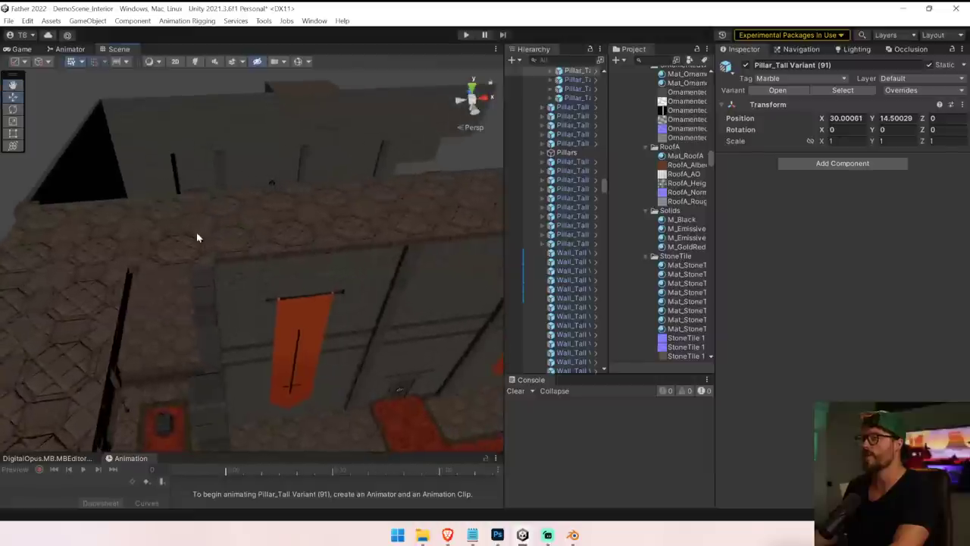
# Filter the scene hierarchy by "Quad" and examine the matching platform quads.
pyautogui.click(197, 234)
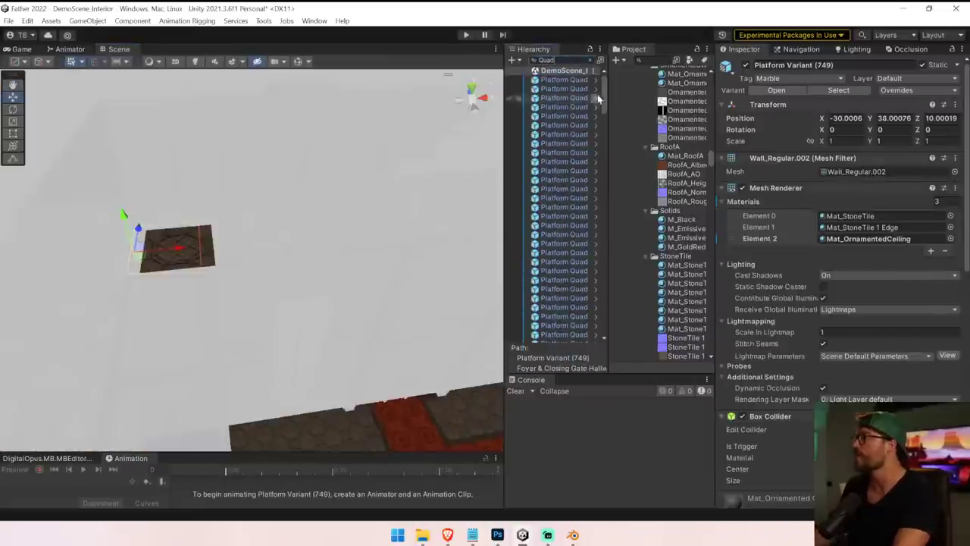
pyautogui.moveTo(603, 94); pyautogui.dragTo(603, 101)
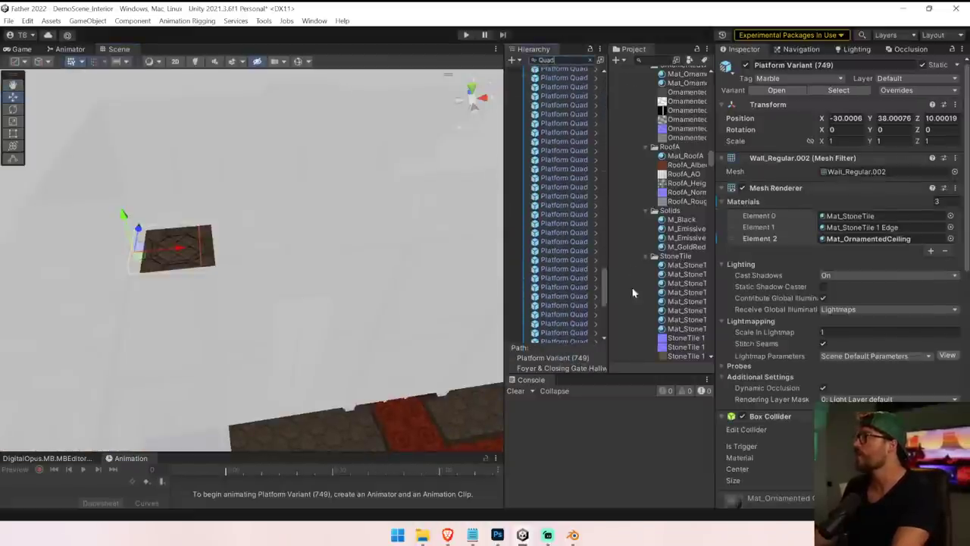
pyautogui.click(244, 260)
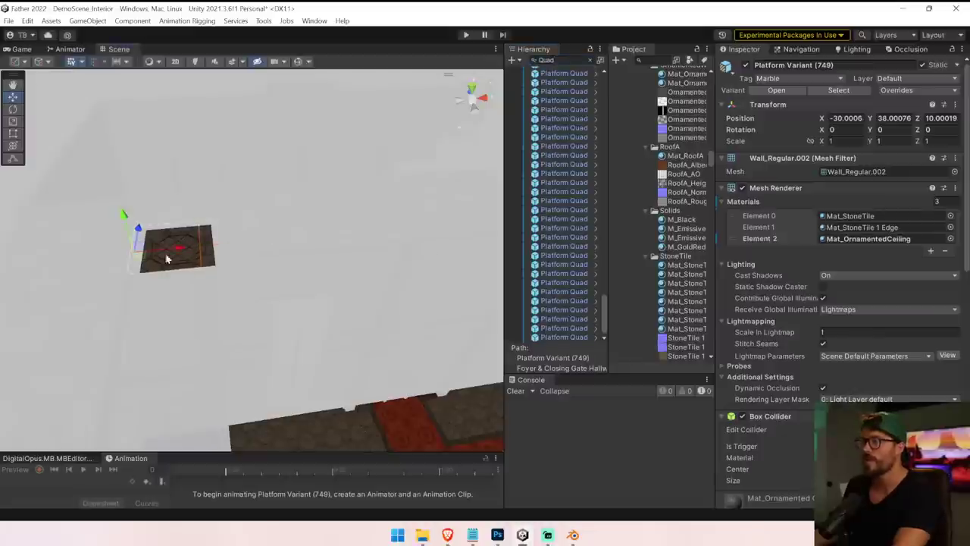
pyautogui.keyDown('alt'); pyautogui.moveTo(222, 278); pyautogui.dragTo(125, 296); pyautogui.keyUp('alt')
pyautogui.moveTo(172, 146); pyautogui.dragTo(340, 278)
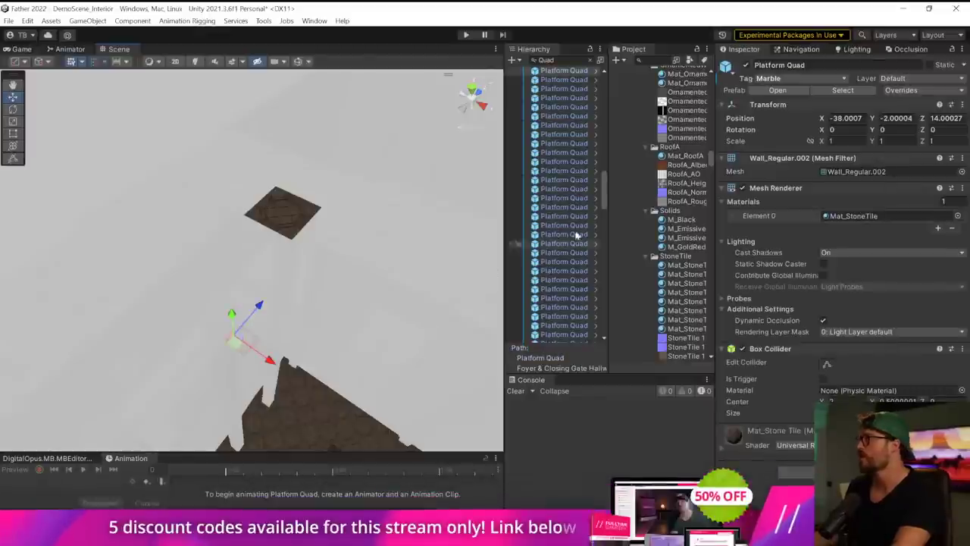
# Widen the hierarchy list and clear its "Quad" search filter.
pyautogui.moveTo(505, 207); pyautogui.dragTo(403, 203)
pyautogui.moveTo(580, 194); pyautogui.dragTo(552, 97)
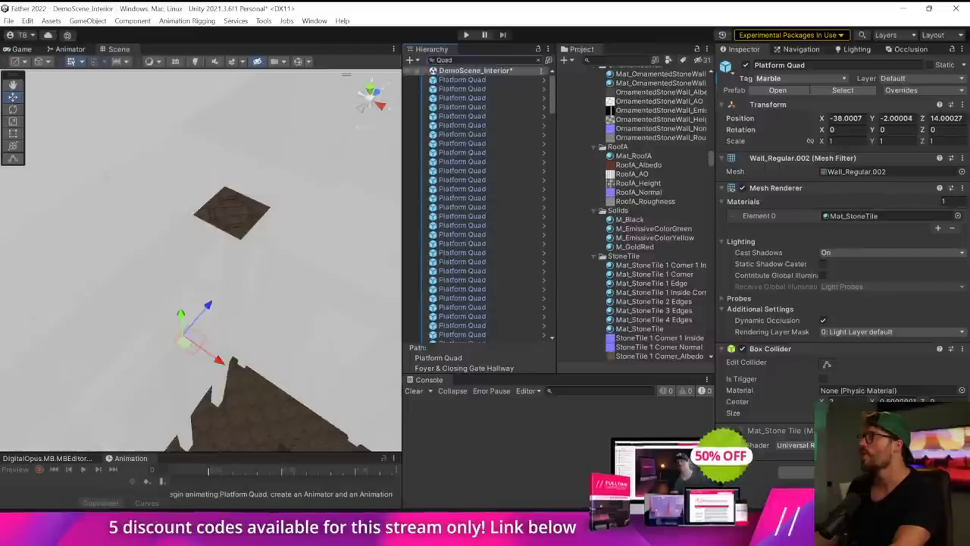
pyautogui.click(540, 64)
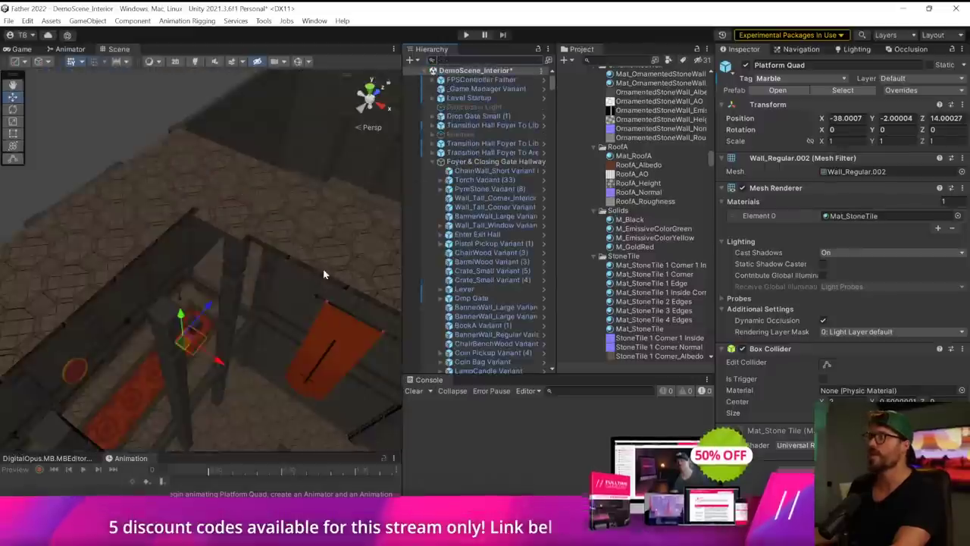
# Select the platform tile at the corner of the opening and examine how it sits among its neighbours.
pyautogui.click(232, 223)
pyautogui.moveTo(239, 241); pyautogui.dragTo(353, 223, button='right')
pyautogui.click(354, 223)
pyautogui.click(304, 209)
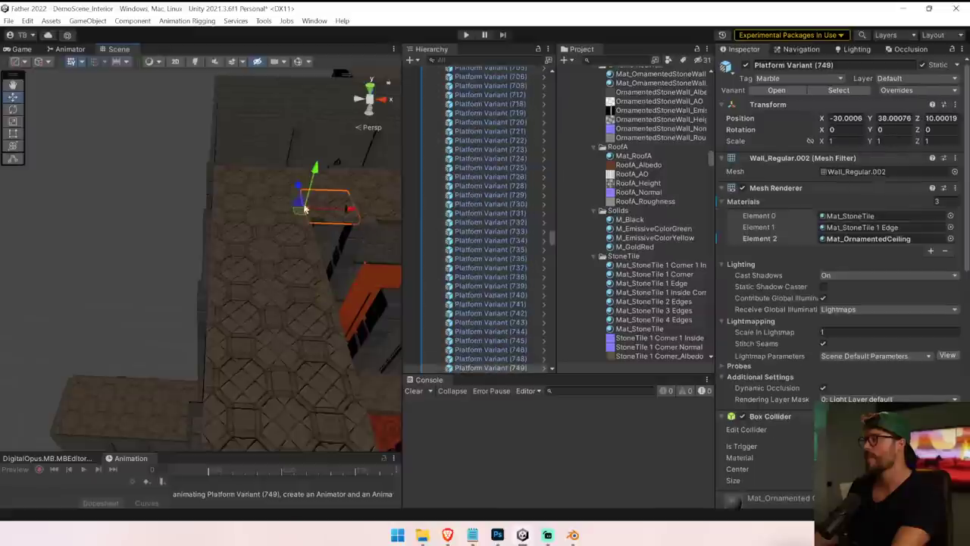
pyautogui.moveTo(281, 274); pyautogui.dragTo(388, 216, button='right')
# Search the project assets for "Quad" and place a Platform Quad 32 x 32 Variant above the main opening.
pyautogui.moveTo(356, 254); pyautogui.dragTo(250, 325, button='right')
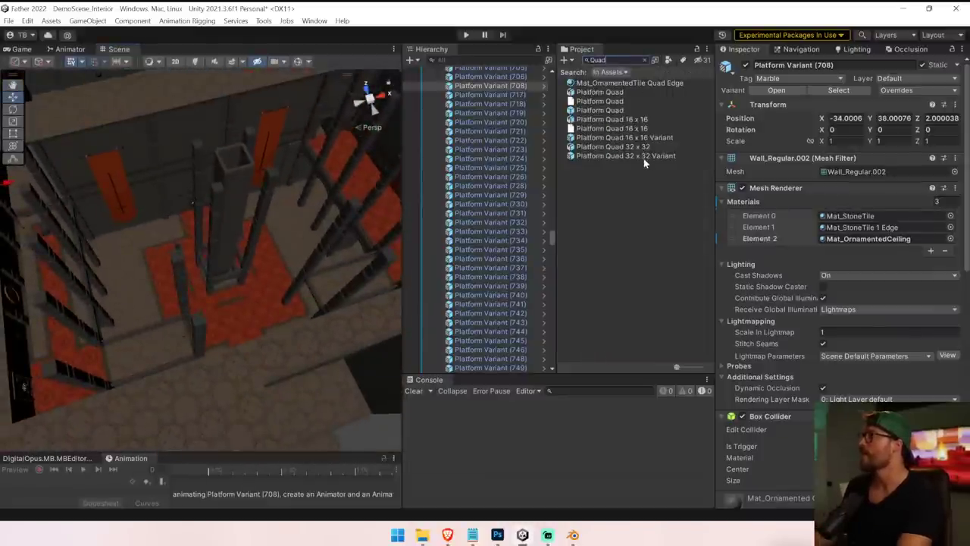
pyautogui.moveTo(246, 336); pyautogui.dragTo(203, 71, button='right')
pyautogui.click(170, 107)
pyautogui.keyDown('ctrl'); pyautogui.moveTo(113, 152); pyautogui.dragTo(159, 219); pyautogui.keyUp('ctrl')
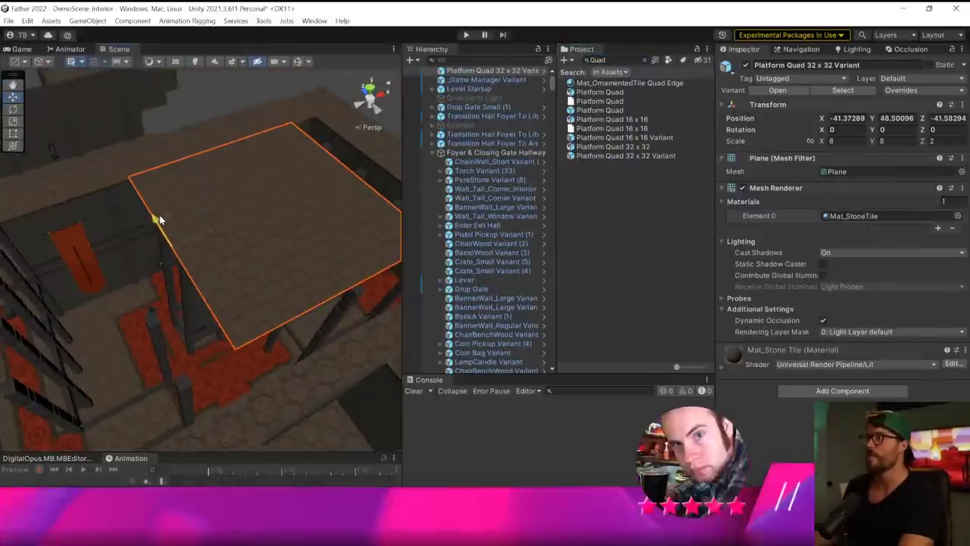
# Move the 32 x 32 quad over the main opening to about X -68 and snap its corner to the surrounding tiles.
pyautogui.moveTo(159, 219); pyautogui.dragTo(304, 256, button='right')
pyautogui.press('s')
pyautogui.moveTo(448, 210); pyautogui.dragTo(576, 258, button='right')
pyautogui.keyDown('ctrl'); pyautogui.moveTo(144, 200); pyautogui.dragTo(266, 223); pyautogui.keyUp('ctrl')
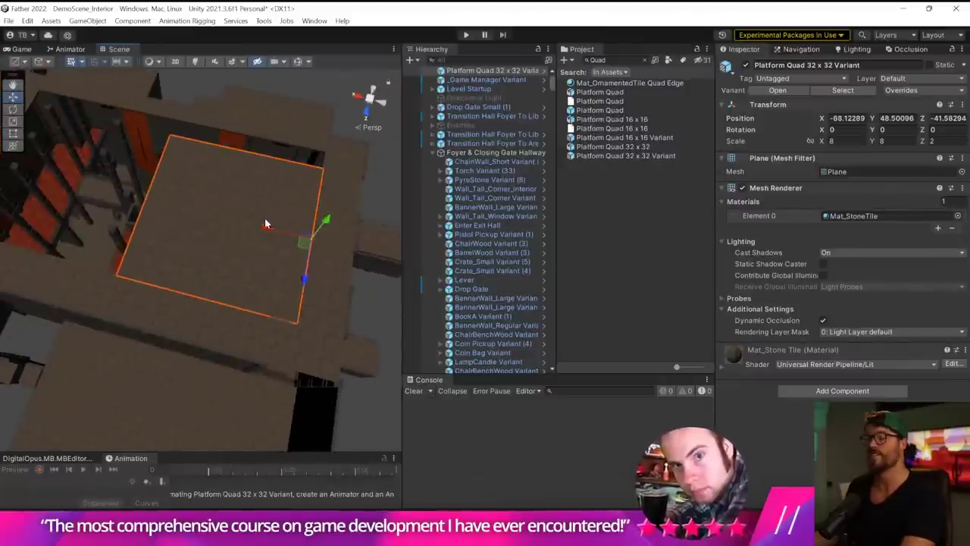
pyautogui.moveTo(266, 223); pyautogui.dragTo(246, 192, button='right')
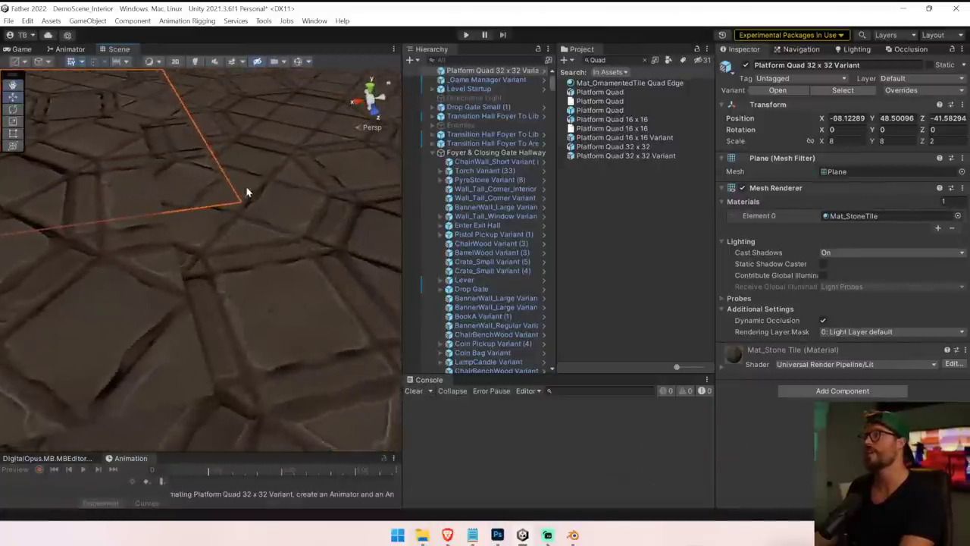
pyautogui.moveTo(238, 204); pyautogui.dragTo(224, 190)
# Duplicate the 32 x 32 quad and snap the copy against the first one at X -36, Y 48.5, Z -42.
pyautogui.moveTo(224, 190); pyautogui.dragTo(94, 241, button='right')
pyautogui.hotkey('ctrl', 'd')
pyautogui.moveTo(94, 241); pyautogui.dragTo(208, 262)
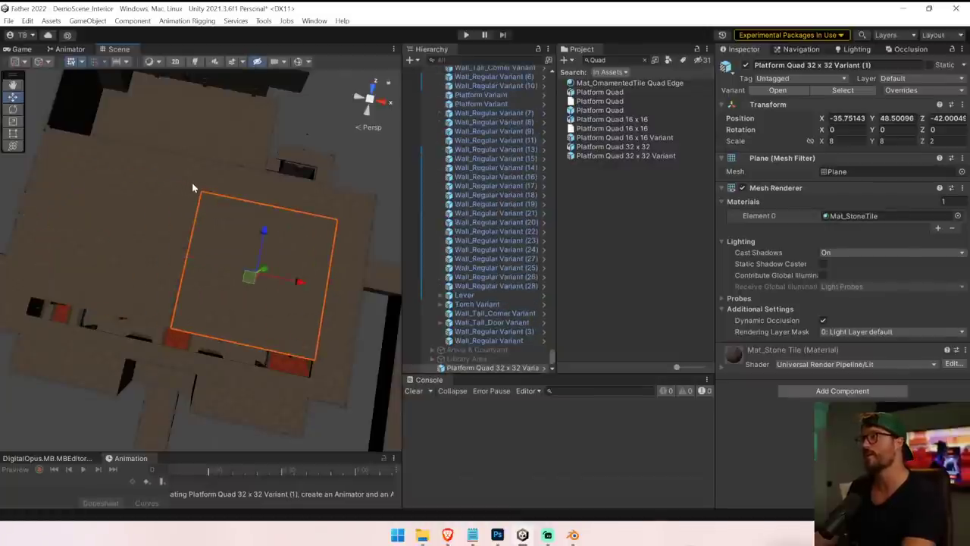
pyautogui.scroll(5, 194, 185)
pyautogui.moveTo(194, 182); pyautogui.dragTo(212, 110, button='right')
pyautogui.moveTo(171, 147); pyautogui.dragTo(160, 145)
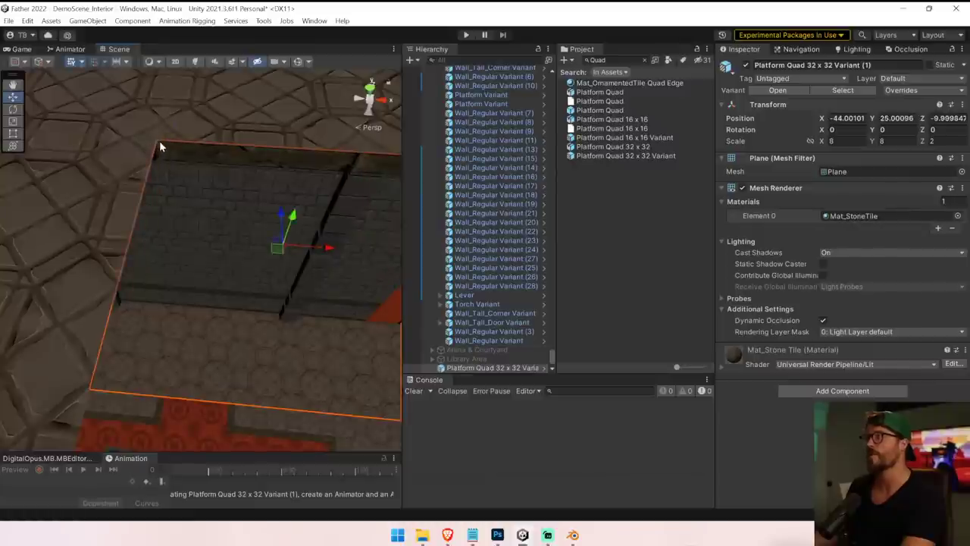
pyautogui.moveTo(160, 147); pyautogui.dragTo(180, 180, button='right')
pyautogui.moveTo(47, 184); pyautogui.dragTo(37, 184)
pyautogui.scroll(-8, 166, 191)
pyautogui.scroll(-8, 170, 200)
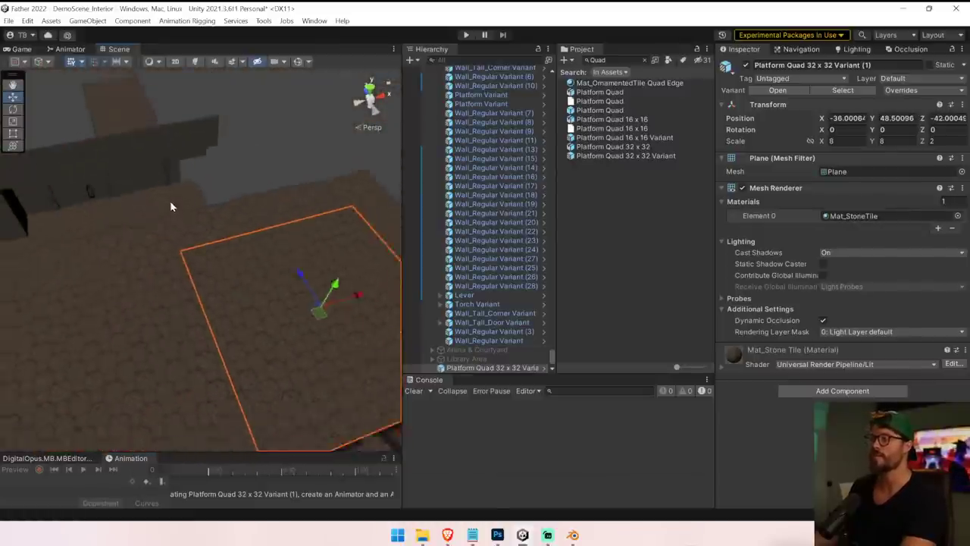
# Select the row of 16 platform tiles beside the remaining gap and move it to about Z -26 to cover the gap.
pyautogui.keyDown('alt'); pyautogui.moveTo(171, 216); pyautogui.dragTo(165, 228); pyautogui.keyUp('alt')
pyautogui.moveTo(164, 228); pyautogui.dragTo(238, 288, button='right')
pyautogui.click(177, 306)
pyautogui.moveTo(176, 307); pyautogui.dragTo(206, 306, button='right')
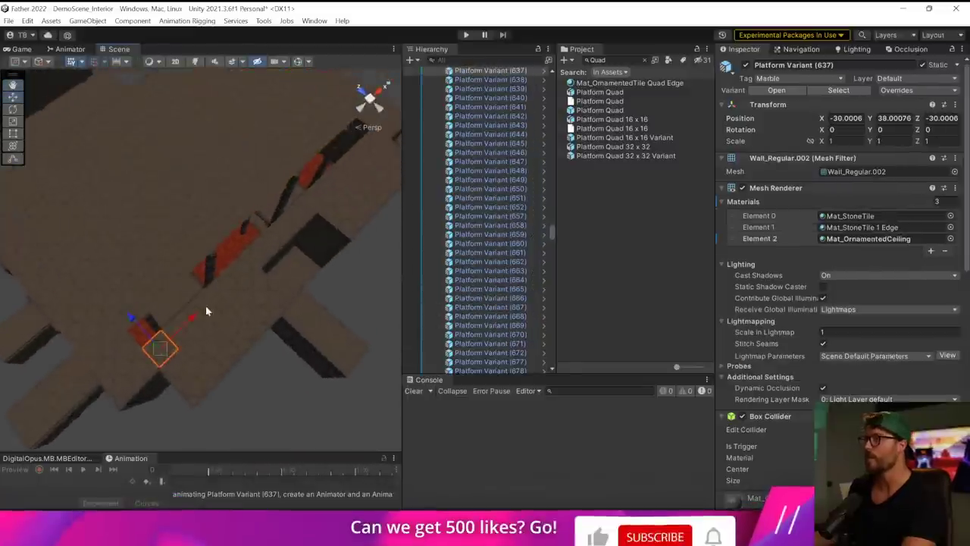
pyautogui.moveTo(299, 242); pyautogui.dragTo(319, 197, button='right')
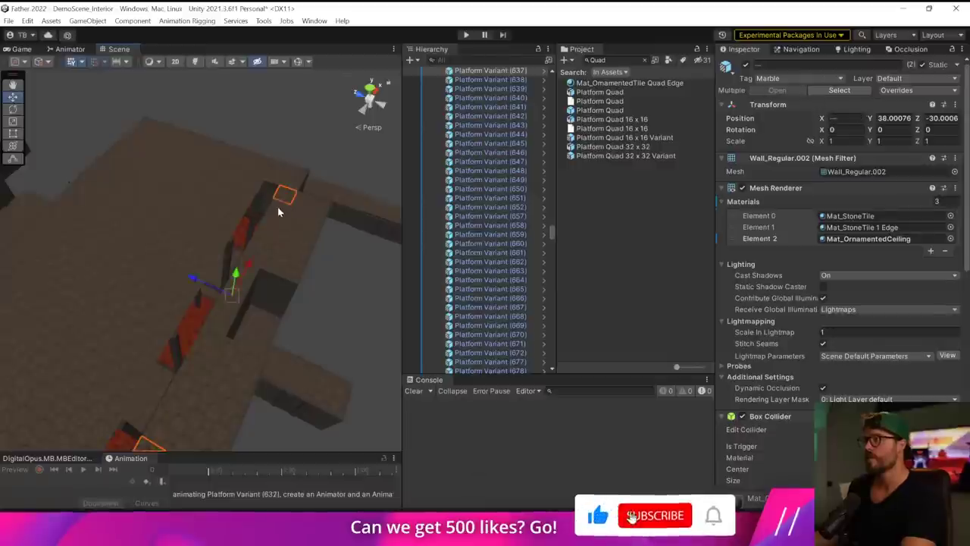
pyautogui.moveTo(289, 167); pyautogui.dragTo(337, 205, button='right')
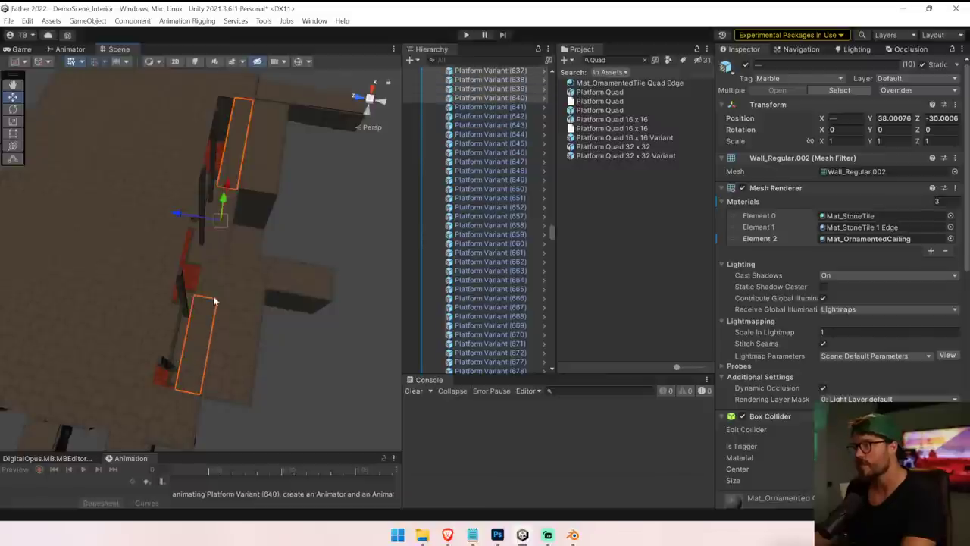
pyautogui.press('w')
pyautogui.moveTo(216, 252); pyautogui.dragTo(258, 258, button='right')
pyautogui.press('s')
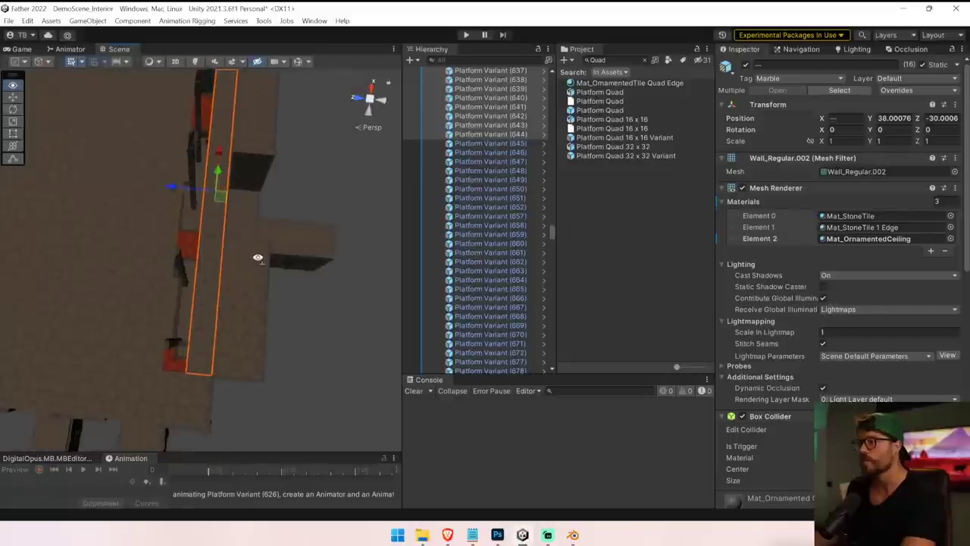
pyautogui.keyDown('alt'); pyautogui.moveTo(258, 257); pyautogui.dragTo(228, 237); pyautogui.keyUp('alt')
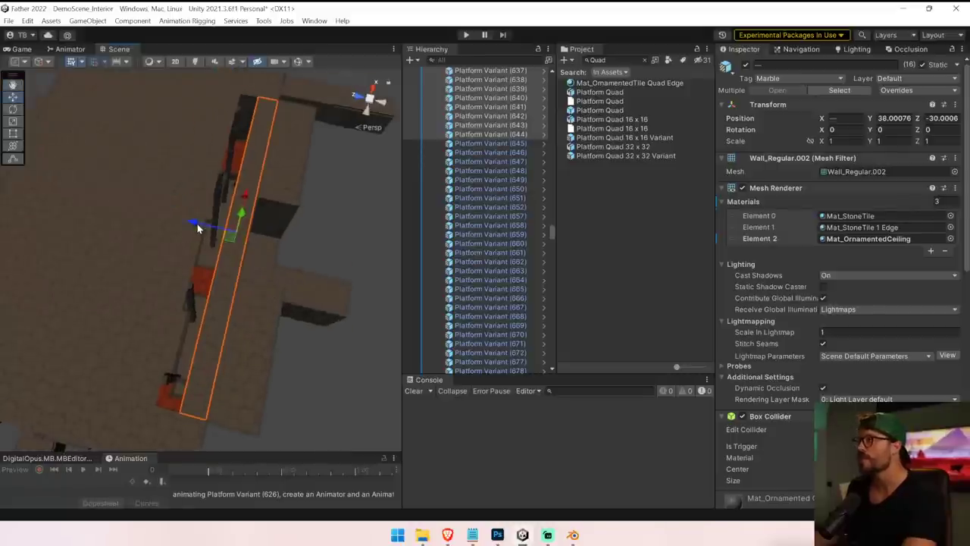
pyautogui.moveTo(194, 226); pyautogui.dragTo(173, 224)
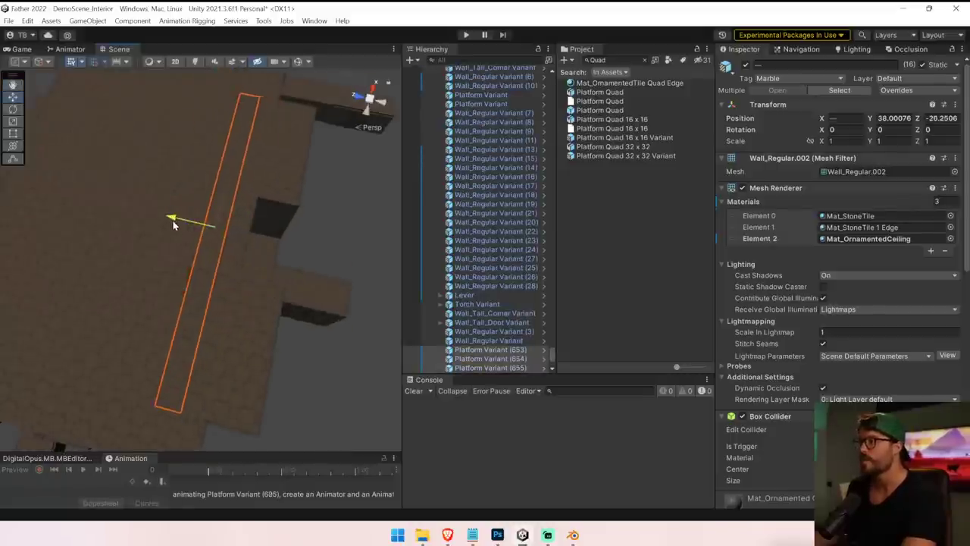
# Inspect the covered gap from above and below, then select and focus on the second 32 x 32 quad.
pyautogui.press('w')
pyautogui.moveTo(175, 240); pyautogui.dragTo(249, 275, button='right')
pyautogui.scroll(-5, 248, 277)
pyautogui.keyDown('alt'); pyautogui.moveTo(249, 275); pyautogui.dragTo(201, 292); pyautogui.keyUp('alt')
pyautogui.moveTo(201, 291); pyautogui.dragTo(474, 266, button='right')
pyautogui.click(226, 237)
pyautogui.click(250, 224)
pyautogui.press('w')
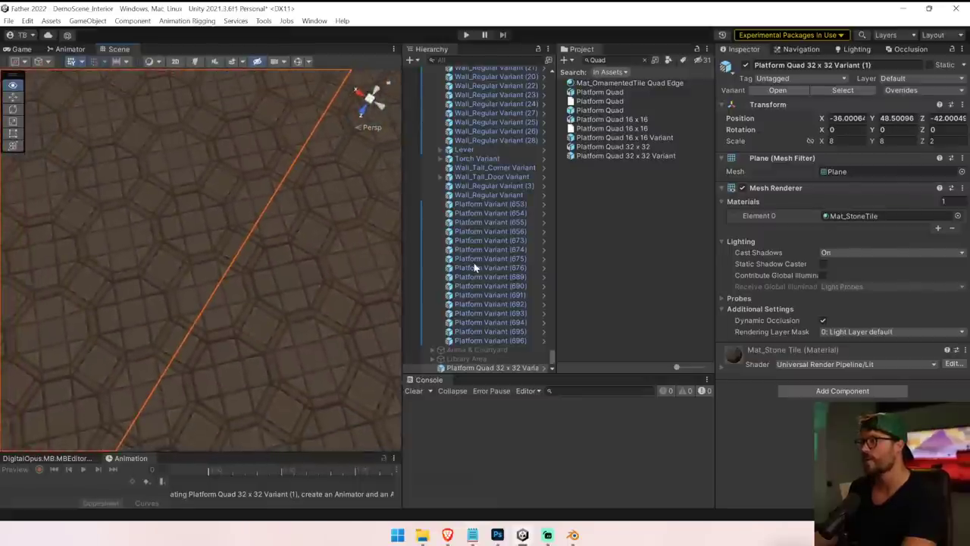
pyautogui.press('f')
pyautogui.moveTo(117, 194)
pyautogui.mouseDown()
pyautogui.moveTo(98, 191)
pyautogui.moveTo(114, 194)
pyautogui.mouseUp()
# Select both 32 x 32 quads and rotate them 180 degrees about Z so they face down into the hall.
pyautogui.moveTo(215, 273); pyautogui.dragTo(329, 266, button='right')
pyautogui.click(345, 348)
pyautogui.click(292, 322)
pyautogui.keyDown('shift'); pyautogui.click(329, 266); pyautogui.keyUp('shift')
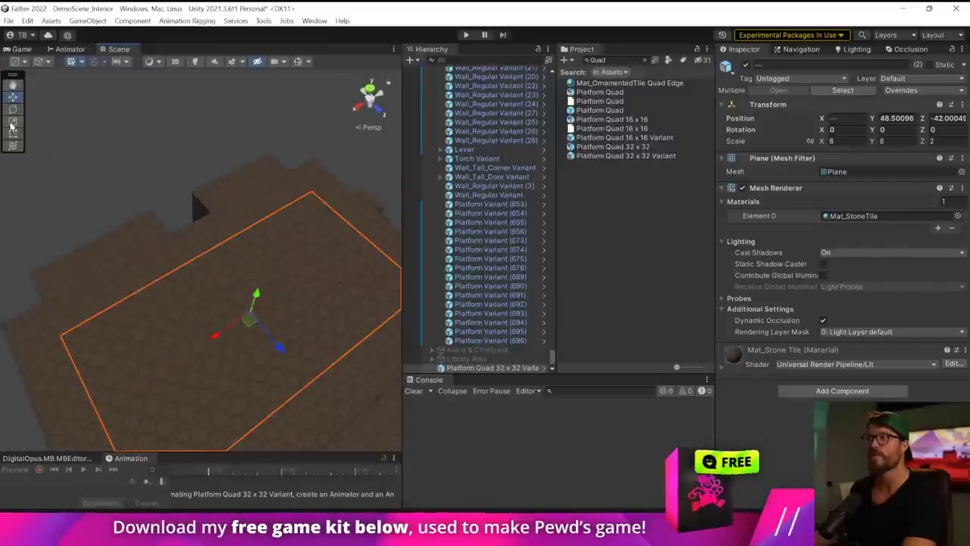
pyautogui.keyDown('ctrl'); pyautogui.moveTo(224, 320); pyautogui.dragTo(470, 211); pyautogui.keyUp('ctrl')
pyautogui.moveTo(242, 309); pyautogui.dragTo(8, 405, button='right')
pyautogui.press('w')
pyautogui.moveTo(243, 258); pyautogui.dragTo(257, 250, button='right')
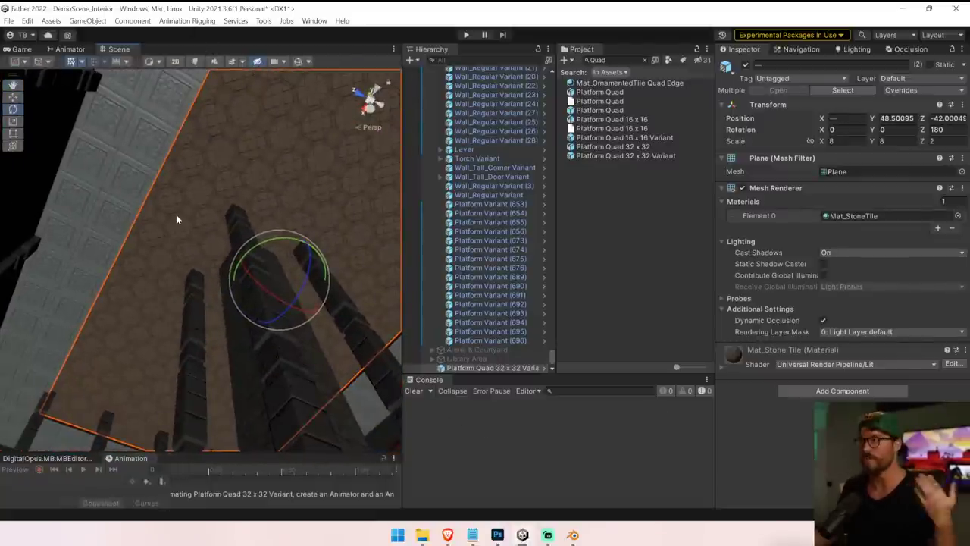
# Locate Mat_OrnamentedCeiling through a neighbouring ceiling tile and apply it to both 32 x 32 quads.
pyautogui.click(145, 191)
pyautogui.click(870, 238)
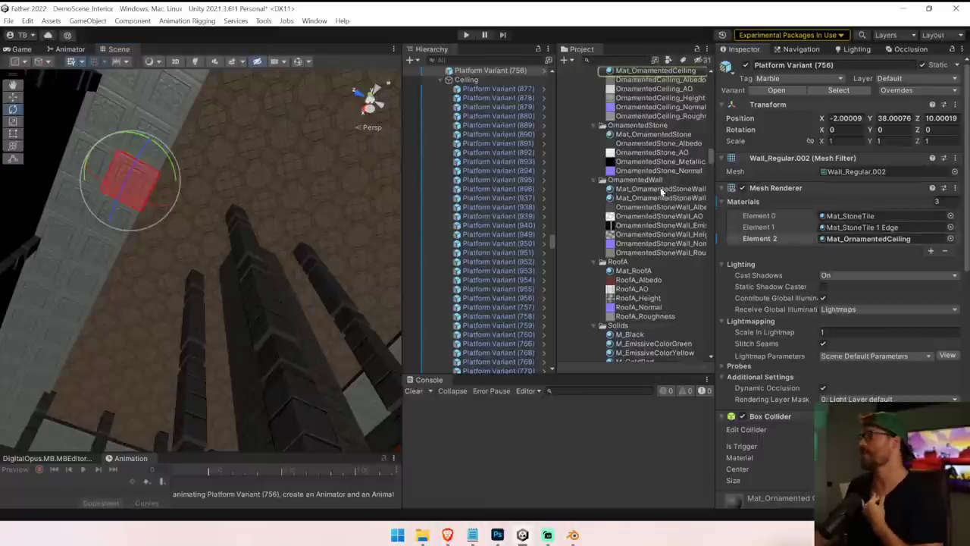
pyautogui.moveTo(649, 74); pyautogui.dragTo(283, 179)
pyautogui.moveTo(284, 179); pyautogui.dragTo(364, 171, button='right')
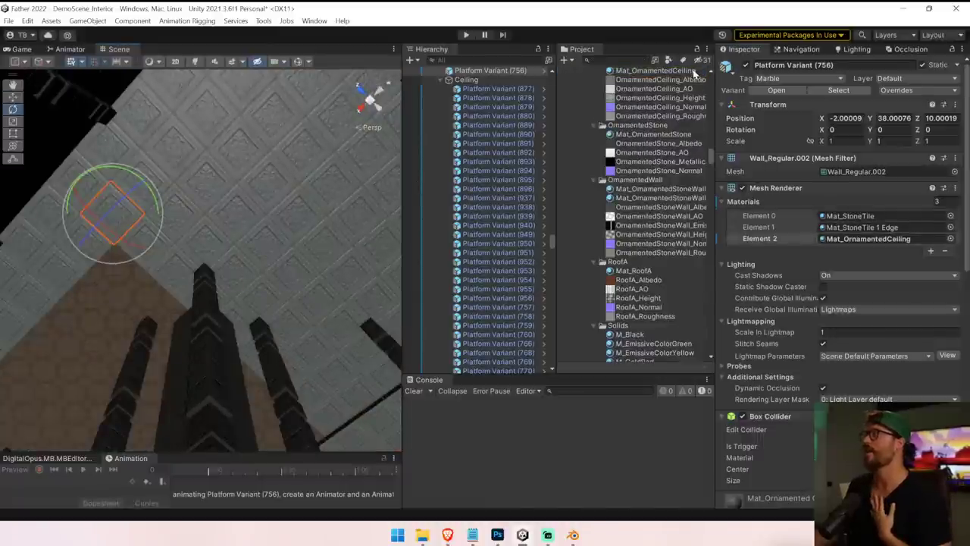
pyautogui.moveTo(141, 290); pyautogui.dragTo(86, 492, button='right')
pyautogui.press('w')
pyautogui.press('w')
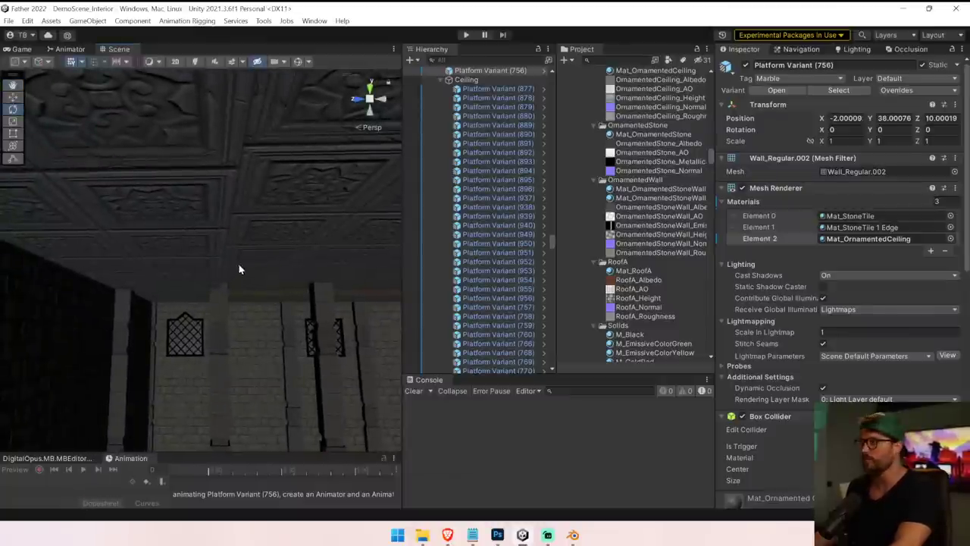
# Select a tile of the ornamented ceiling, end the running play test and open the tile's occlusion settings.
pyautogui.moveTo(238, 269); pyautogui.dragTo(210, 240, button='right')
pyautogui.click(210, 241)
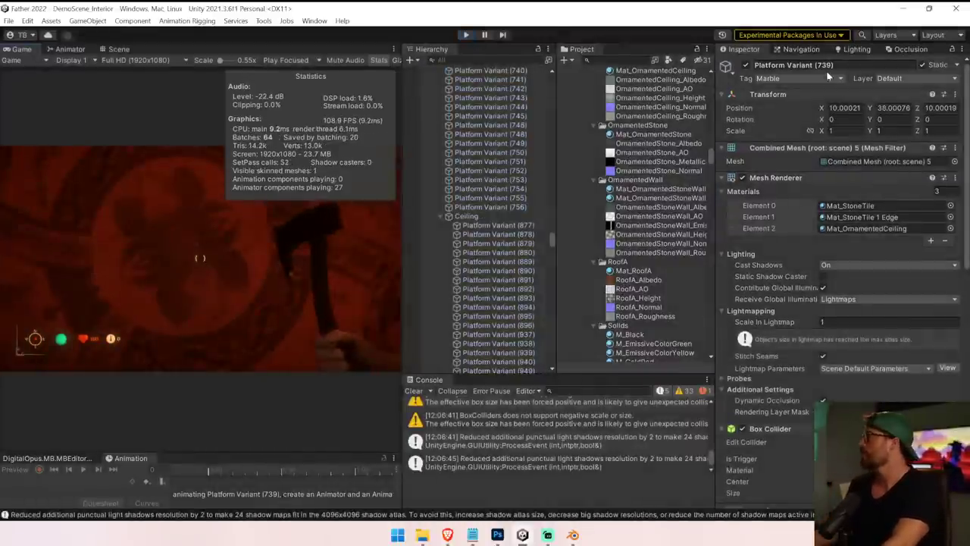
pyautogui.hotkey('ctrl', 'p')
pyautogui.click(911, 48)
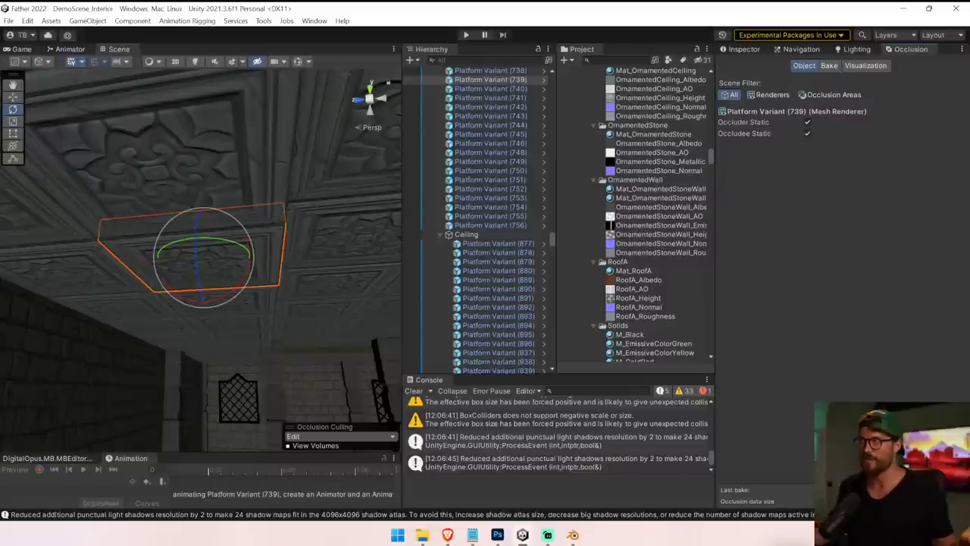
# Play-test the interior in a widened Game view, walking through the hall to check the ceiling and rendering statistics.
pyautogui.click(465, 35)
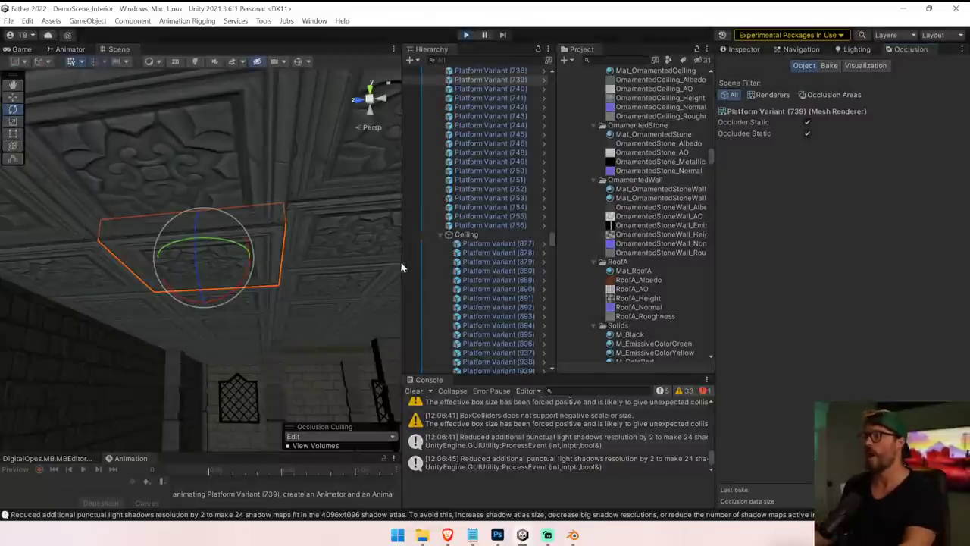
pyautogui.moveTo(402, 262); pyautogui.dragTo(655, 262)
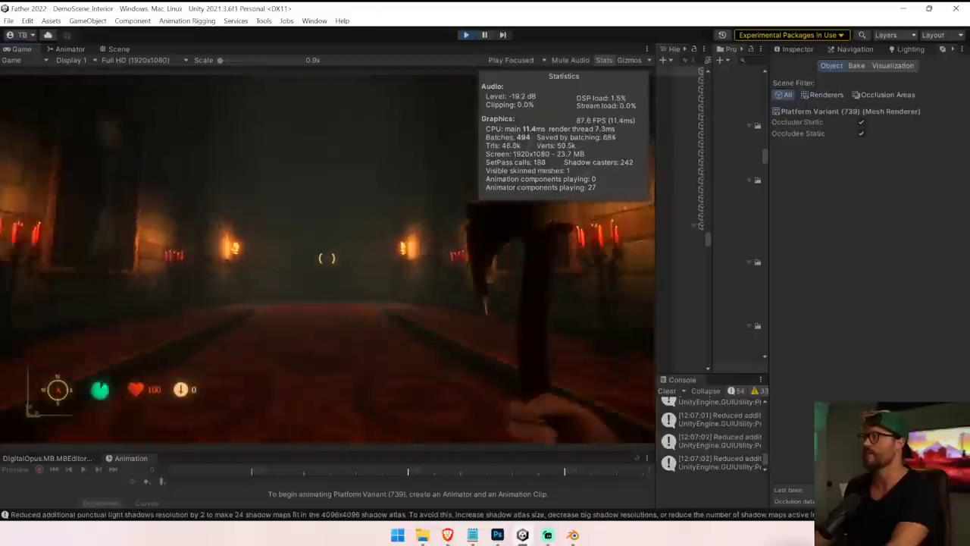
pyautogui.press('w')
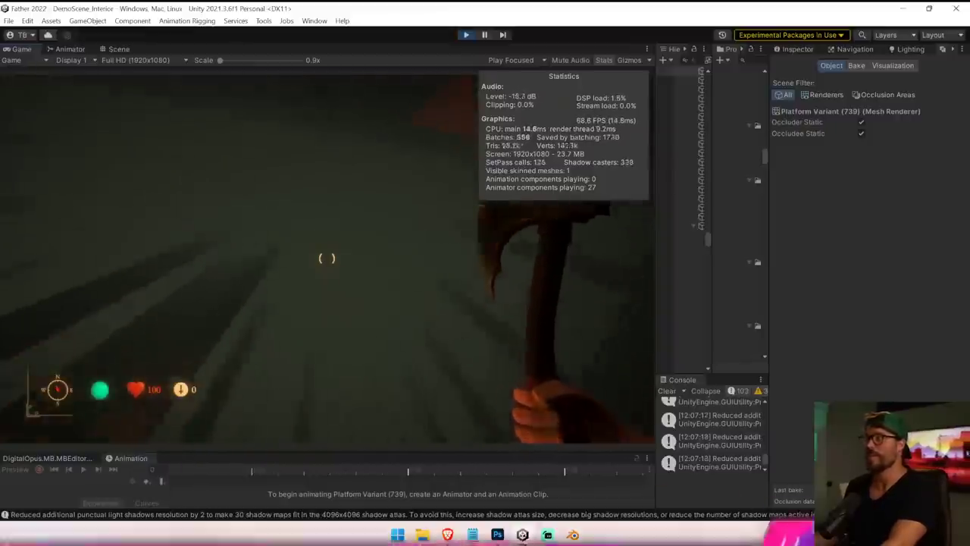
pyautogui.press('w')
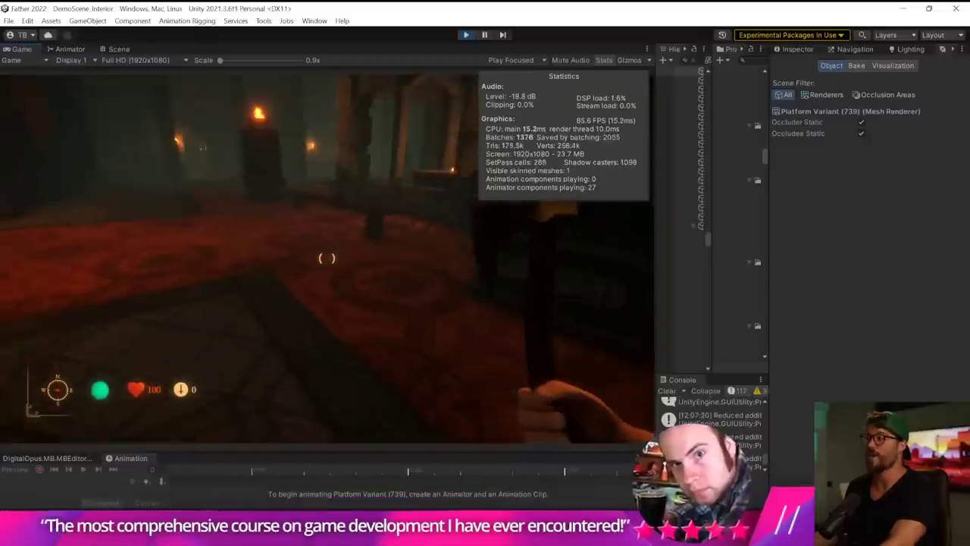
pyautogui.press('w')
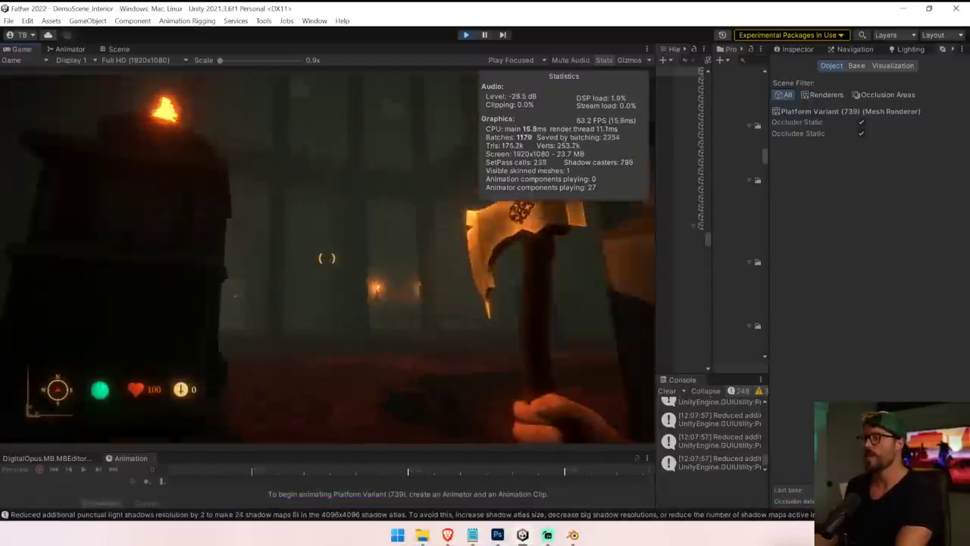
pyautogui.press('Escape')
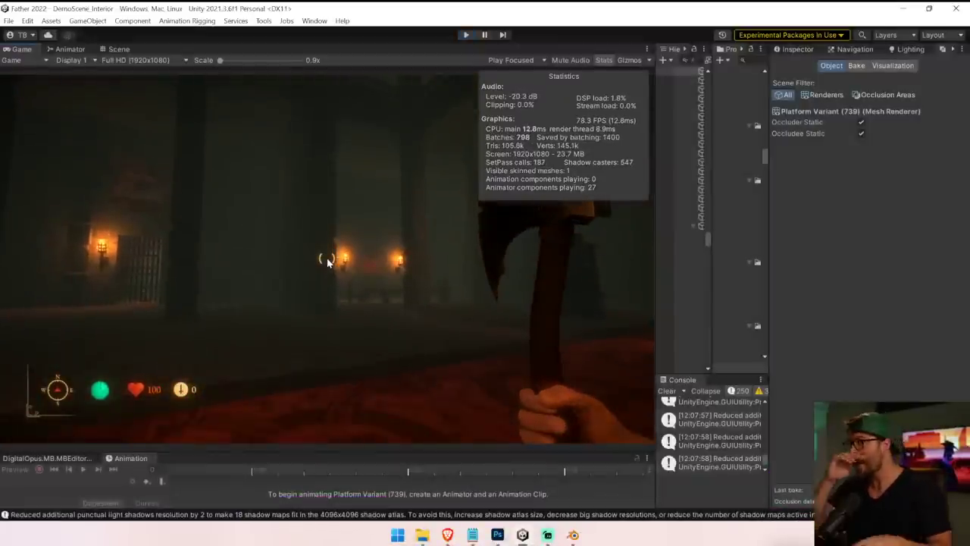
pyautogui.hotkey('ctrl', 'p')
# Clear the console messages and resize the layout so the hierarchy and project lists are readable again.
pyautogui.moveTo(531, 307); pyautogui.dragTo(705, 473, button='right')
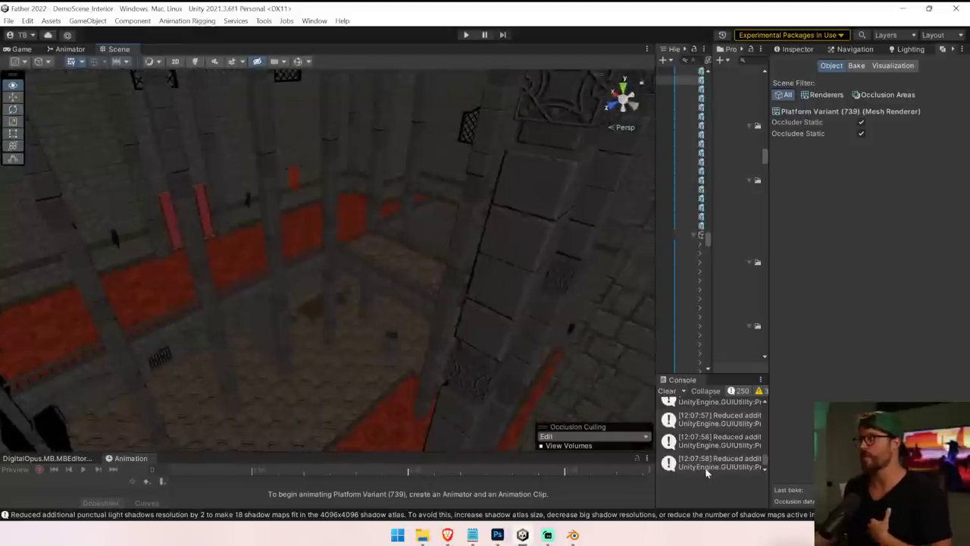
pyautogui.click(681, 391)
pyautogui.moveTo(770, 357); pyautogui.dragTo(877, 353)
pyautogui.moveTo(656, 346); pyautogui.dragTo(618, 345)
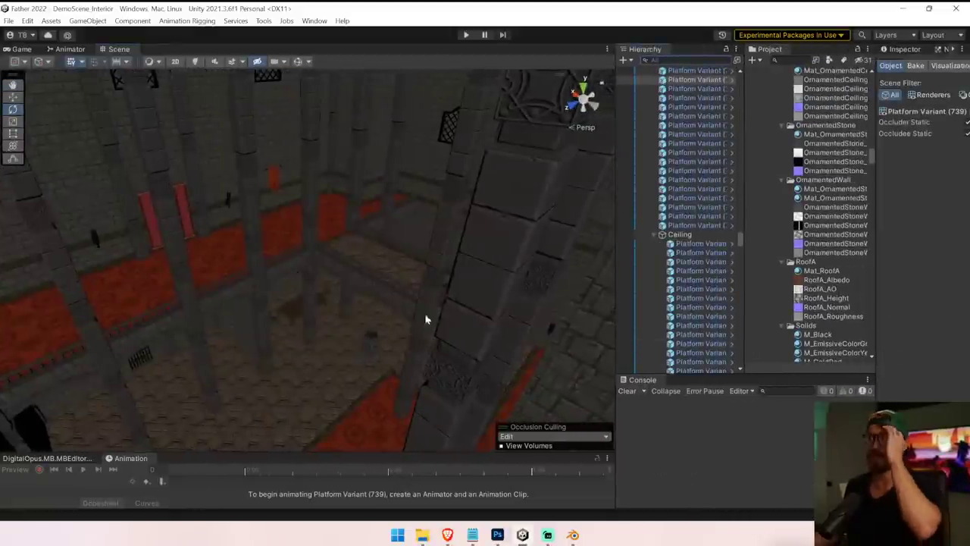
# Examine the hall's side corridors and the walls and ceiling around the corridor doorway.
pyautogui.moveTo(309, 304); pyautogui.dragTo(494, 318, button='right')
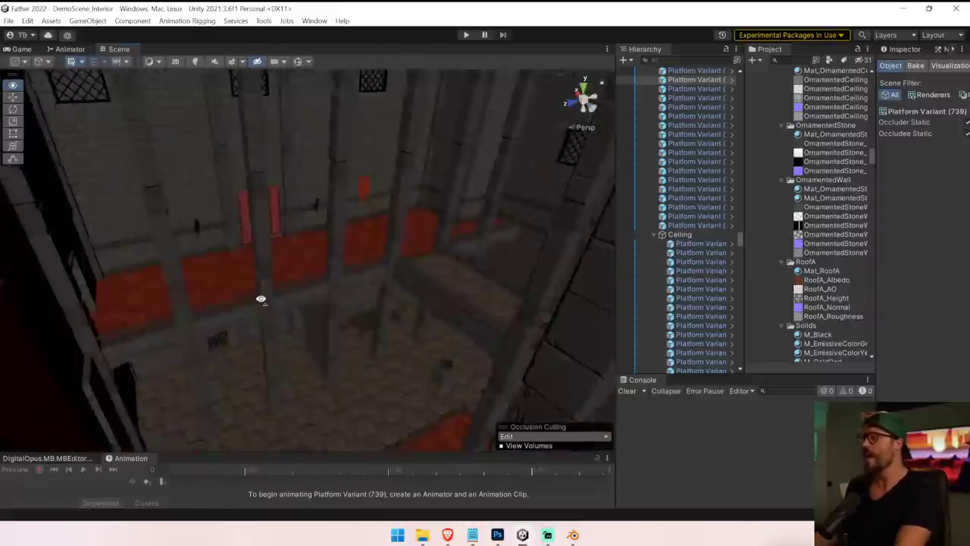
pyautogui.moveTo(261, 299); pyautogui.dragTo(46, 295, button='right')
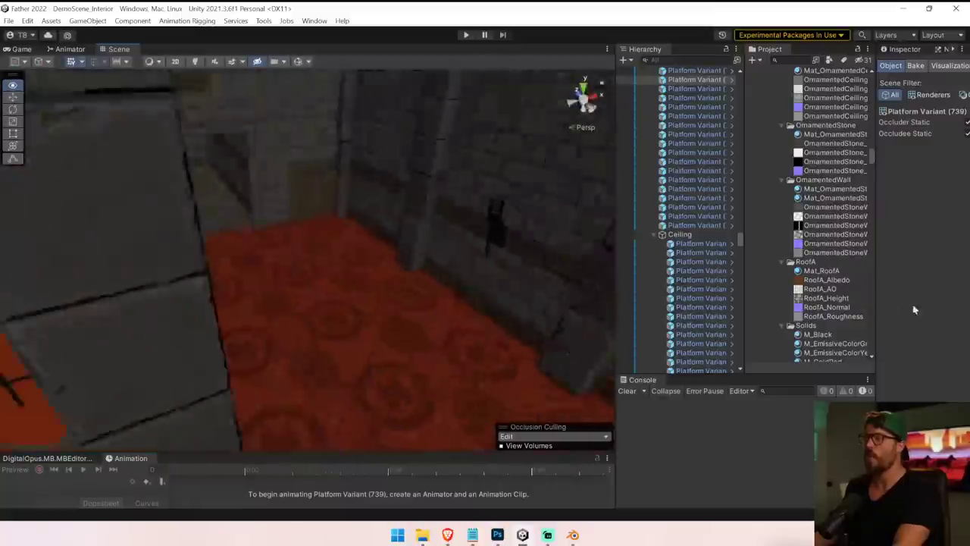
pyautogui.moveTo(914, 309); pyautogui.dragTo(834, 211, button='right')
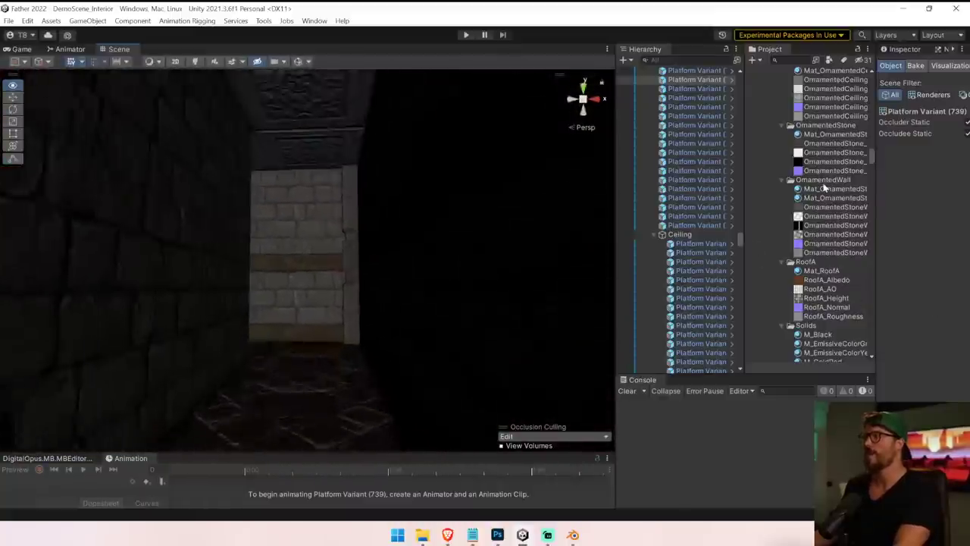
pyautogui.moveTo(599, 204); pyautogui.dragTo(730, 199, button='right')
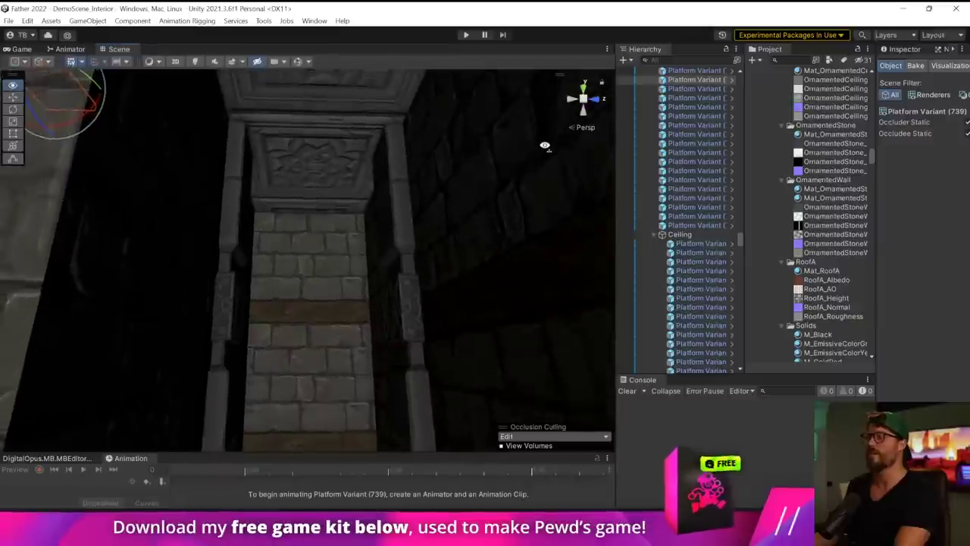
pyautogui.moveTo(539, 194); pyautogui.dragTo(864, 221, button='right')
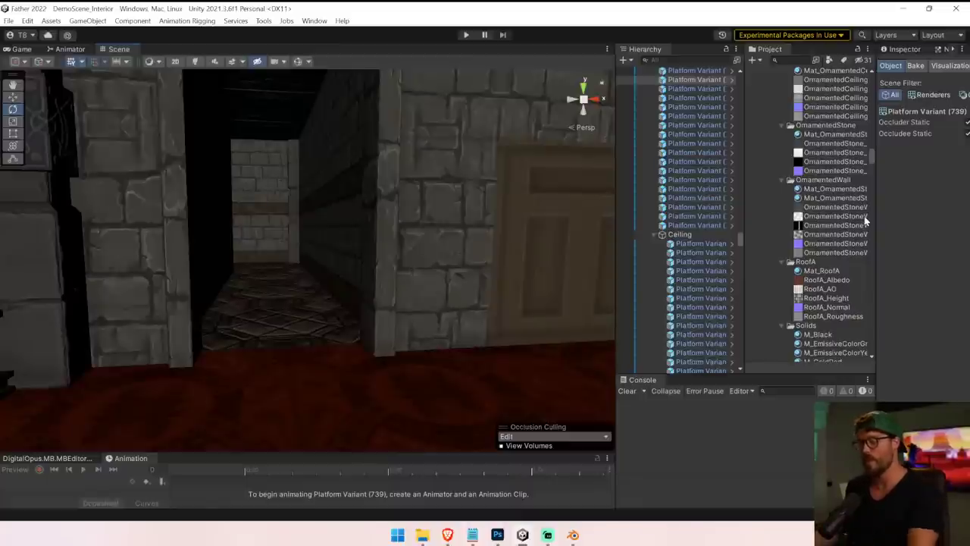
pyautogui.moveTo(555, 212); pyautogui.dragTo(434, 169, button='right')
pyautogui.moveTo(438, 163); pyautogui.dragTo(427, 175, button='right')
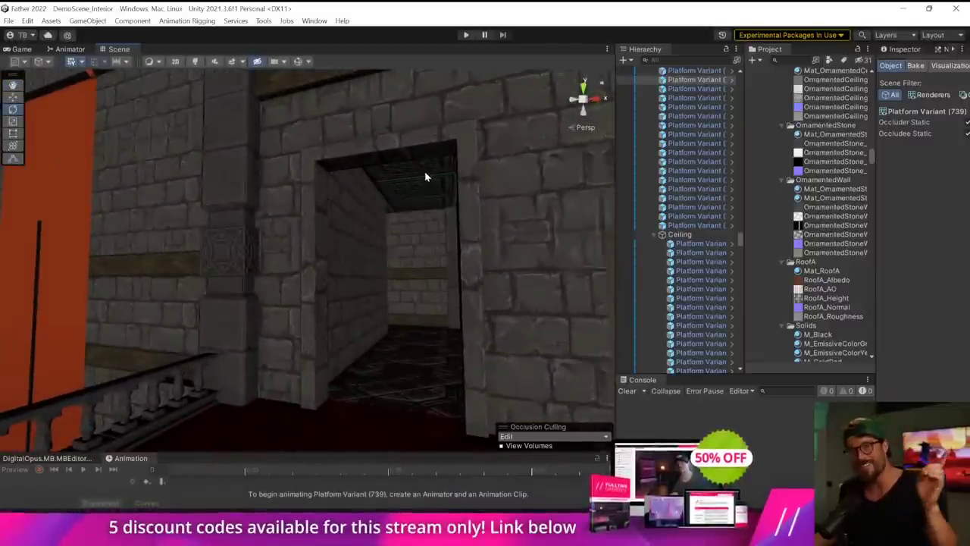
pyautogui.moveTo(389, 203); pyautogui.dragTo(428, 201, button='right')
# Select the tall wall pieces above the corridor doorway and shift them into line with the wall around the doorway.
pyautogui.click(453, 270)
pyautogui.keyDown('shift'); pyautogui.click(356, 274); pyautogui.keyUp('shift')
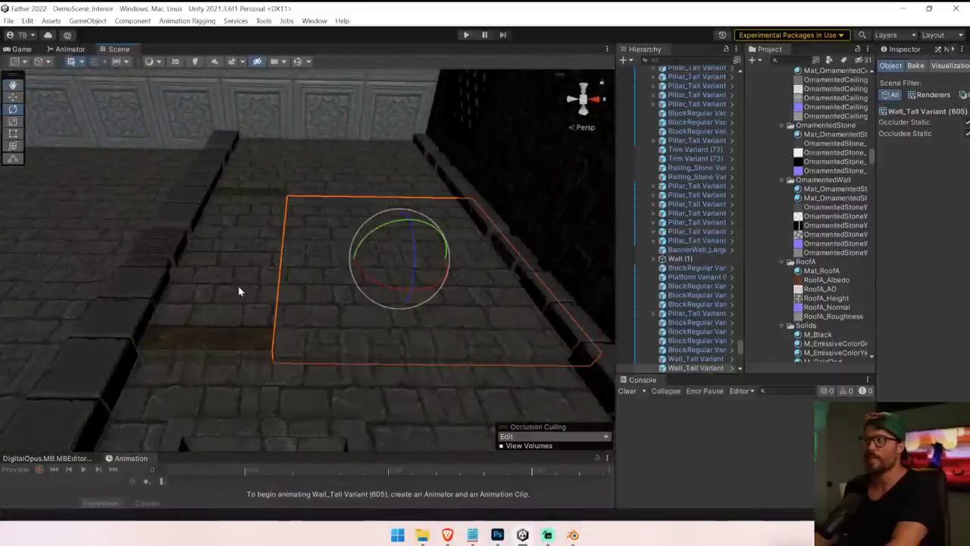
pyautogui.keyDown('shift'); pyautogui.click(238, 290); pyautogui.keyUp('shift')
pyautogui.keyDown('shift'); pyautogui.click(253, 156); pyautogui.keyUp('shift')
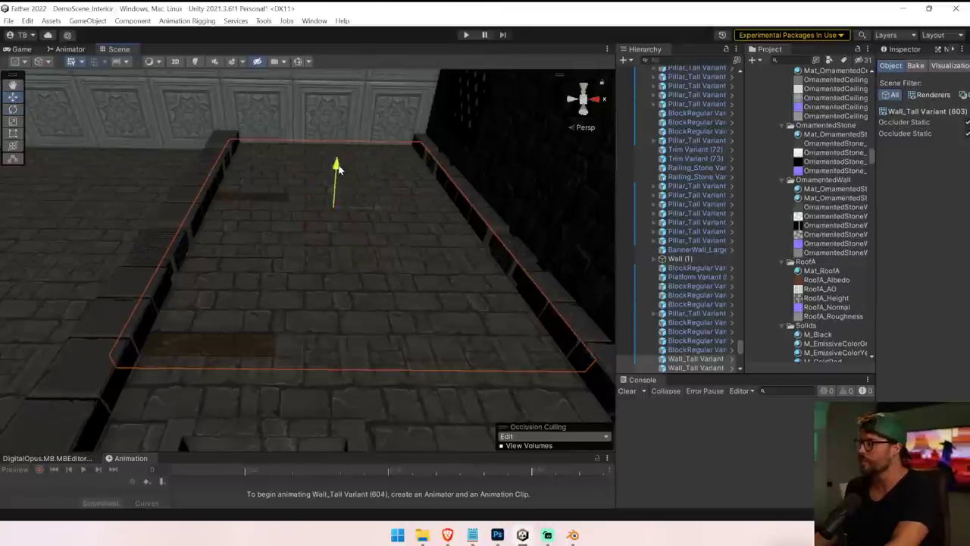
pyautogui.moveTo(337, 163); pyautogui.dragTo(370, 324, button='right')
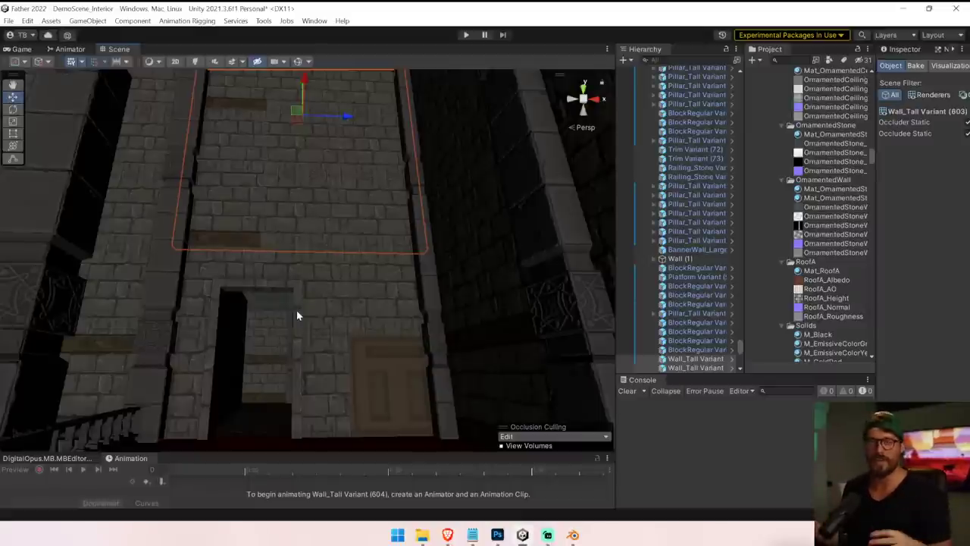
# Locate Mat_BrickWall 2 Edges through the wall piece beside the doorway and apply it to the doorway wall.
pyautogui.click(127, 327)
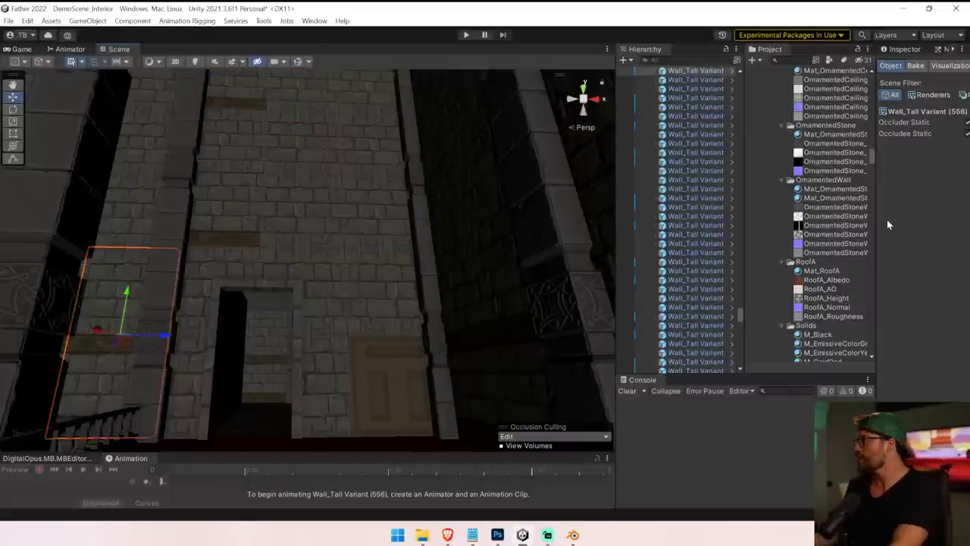
pyautogui.moveTo(874, 226); pyautogui.dragTo(747, 226)
pyautogui.click(773, 50)
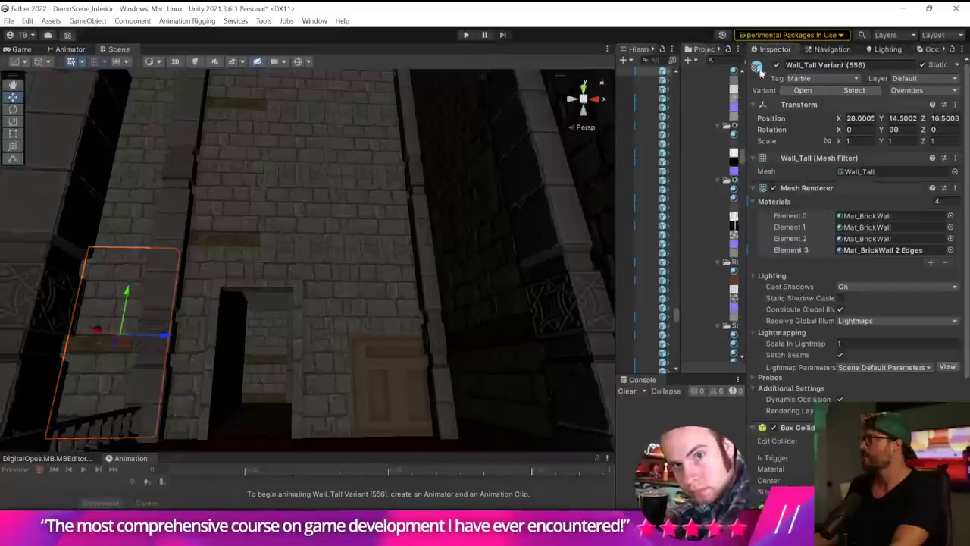
pyautogui.click(893, 253)
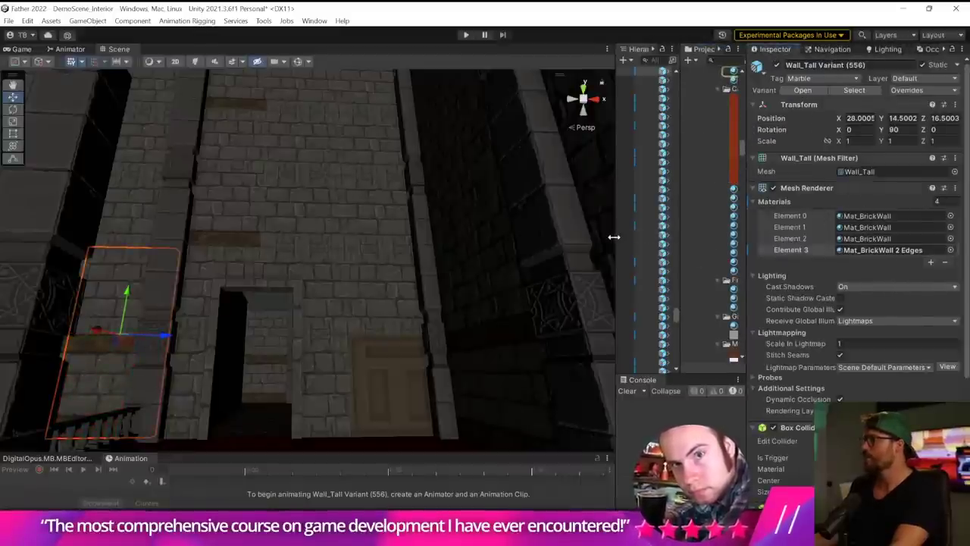
pyautogui.moveTo(614, 237); pyautogui.dragTo(471, 240)
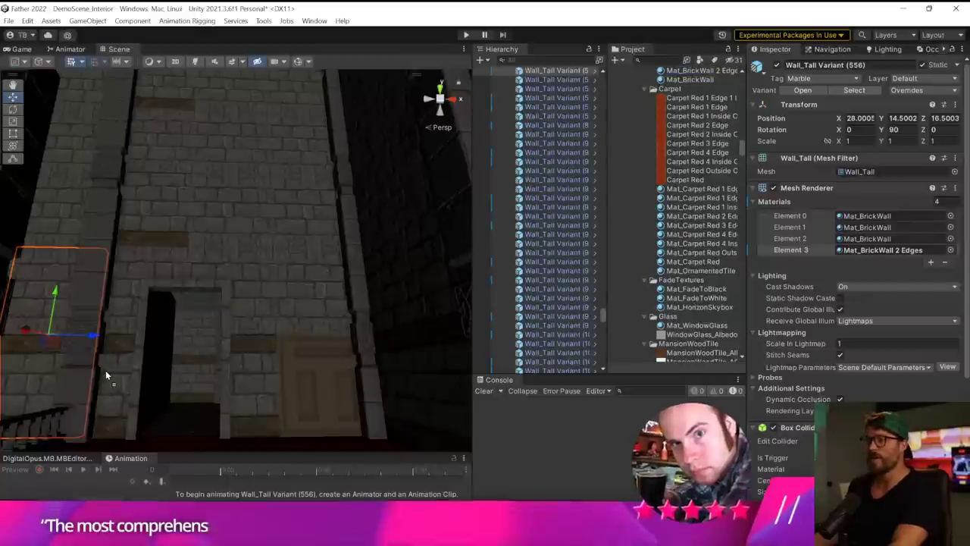
pyautogui.moveTo(106, 370); pyautogui.dragTo(121, 422, button='right')
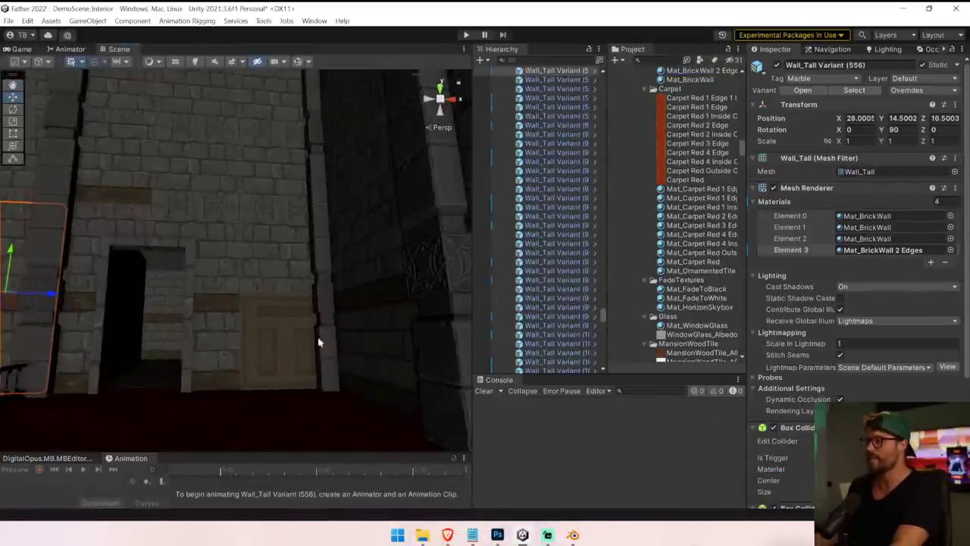
pyautogui.click(883, 250)
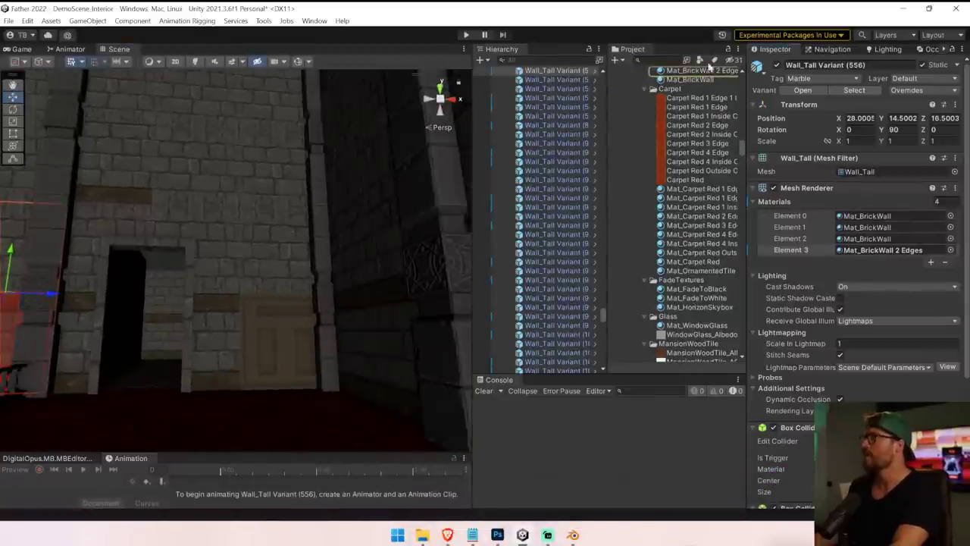
# Replace the edged brick material in Element 3 of the tall wall piece above the doorway with plain Mat_BrickWall.
pyautogui.moveTo(271, 346); pyautogui.dragTo(257, 276, button='right')
pyautogui.click(257, 276)
pyautogui.click(866, 217)
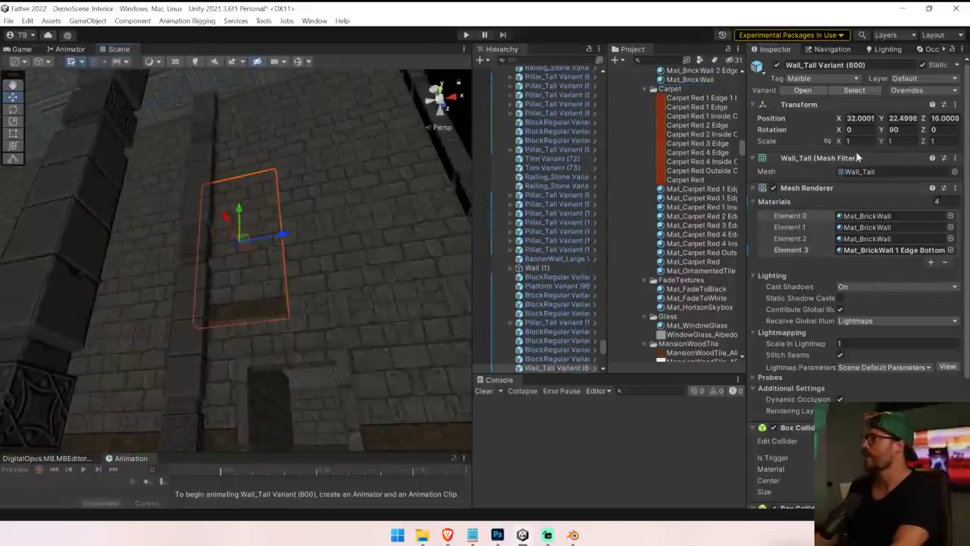
pyautogui.click(891, 216)
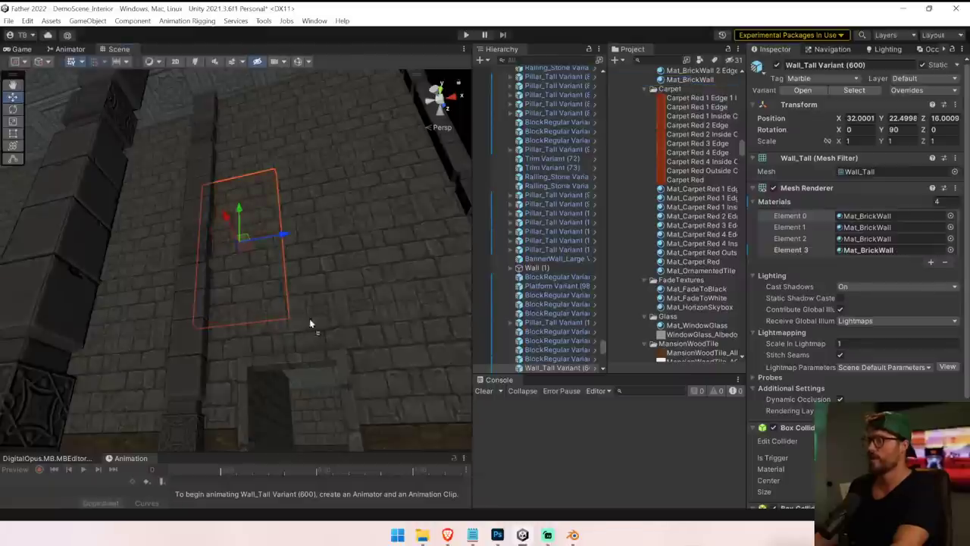
# Search the project assets for "door" and inspect the candidates, including WoodShackDoor, Wall_Door and Wall_Tall_Door Variant.
pyautogui.moveTo(309, 324); pyautogui.dragTo(398, 421, button='right')
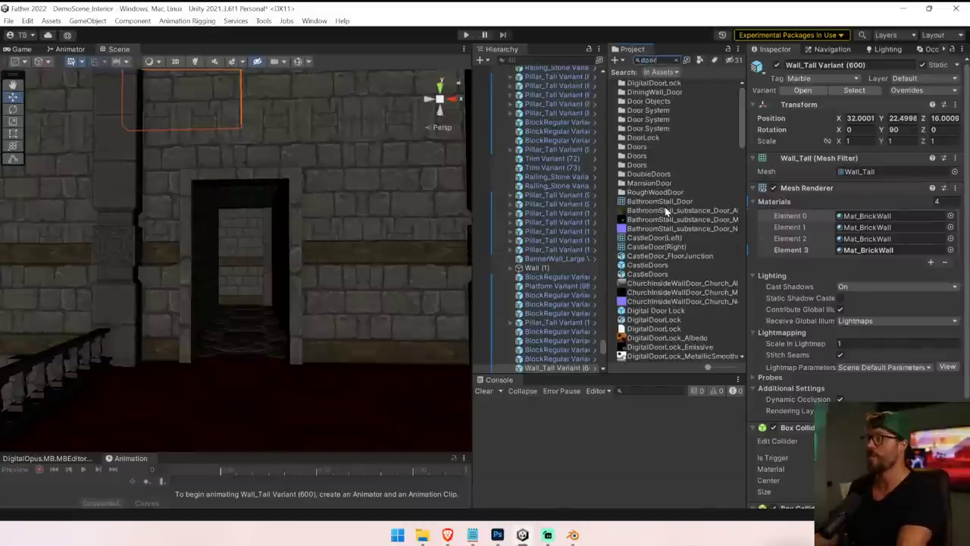
pyautogui.scroll(-10, 666, 220)
pyautogui.click(664, 311)
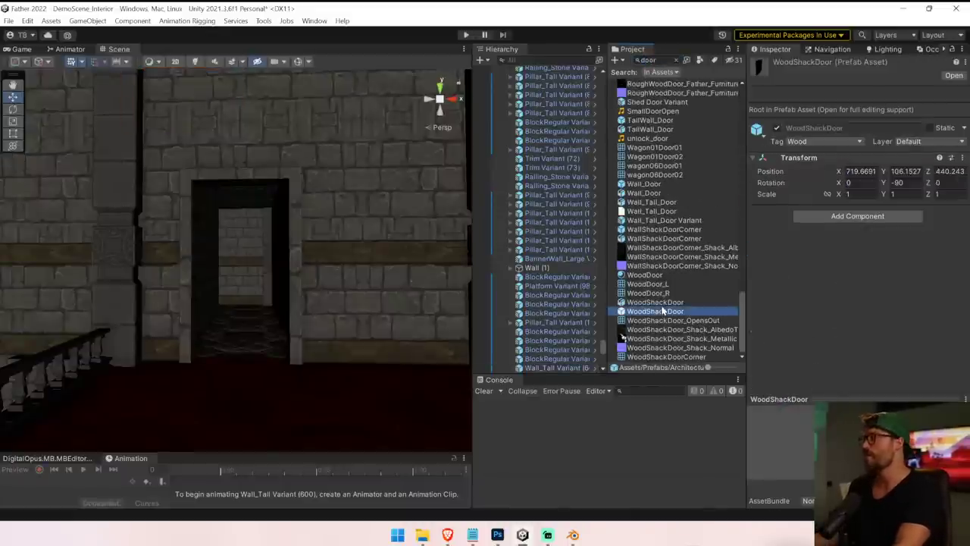
pyautogui.click(667, 229)
pyautogui.click(664, 220)
pyautogui.click(664, 193)
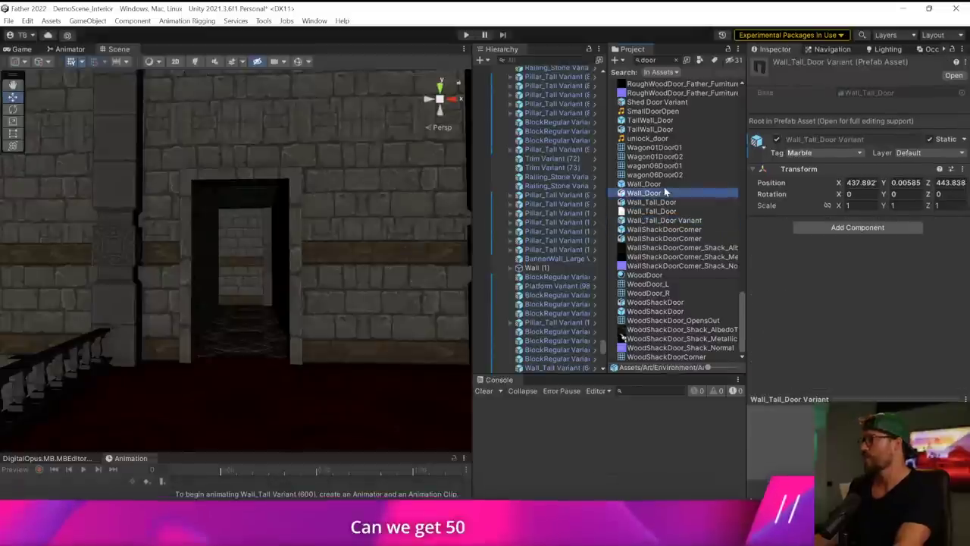
pyautogui.click(664, 185)
pyautogui.click(664, 220)
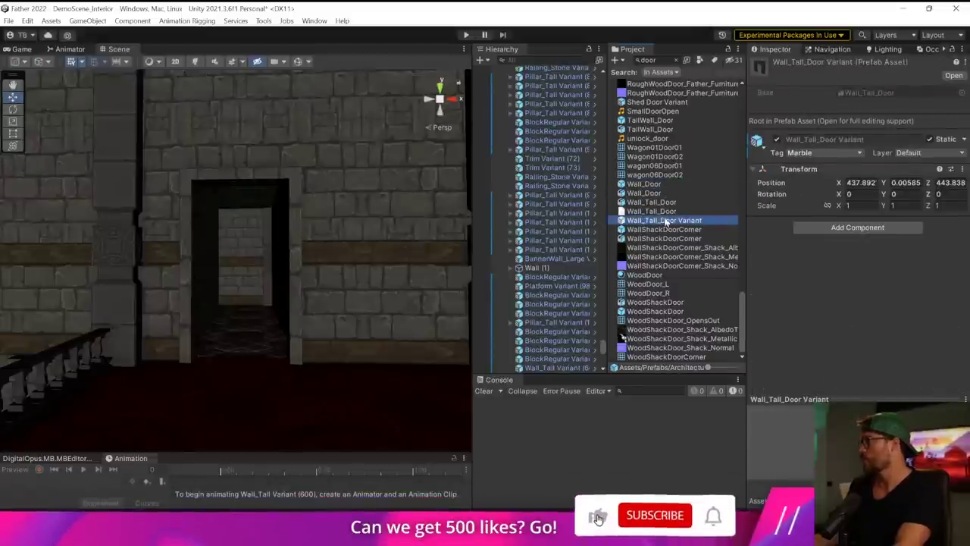
pyautogui.click(664, 210)
pyautogui.click(669, 222)
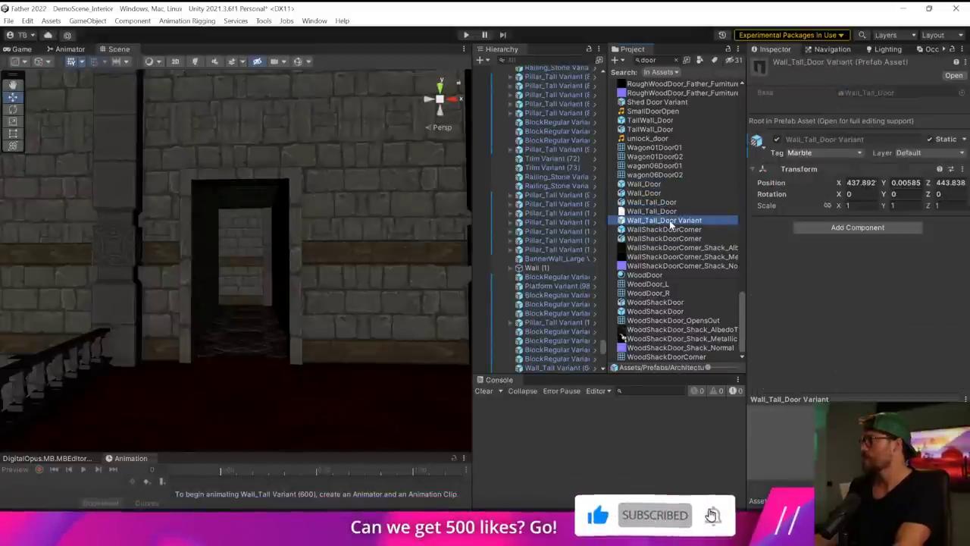
# Find the Door prefab through the existing double door in the hall and place a copy of it at the corridor doorway.
pyautogui.moveTo(339, 274); pyautogui.dragTo(273, 314, button='right')
pyautogui.click(262, 312)
pyautogui.click(260, 314)
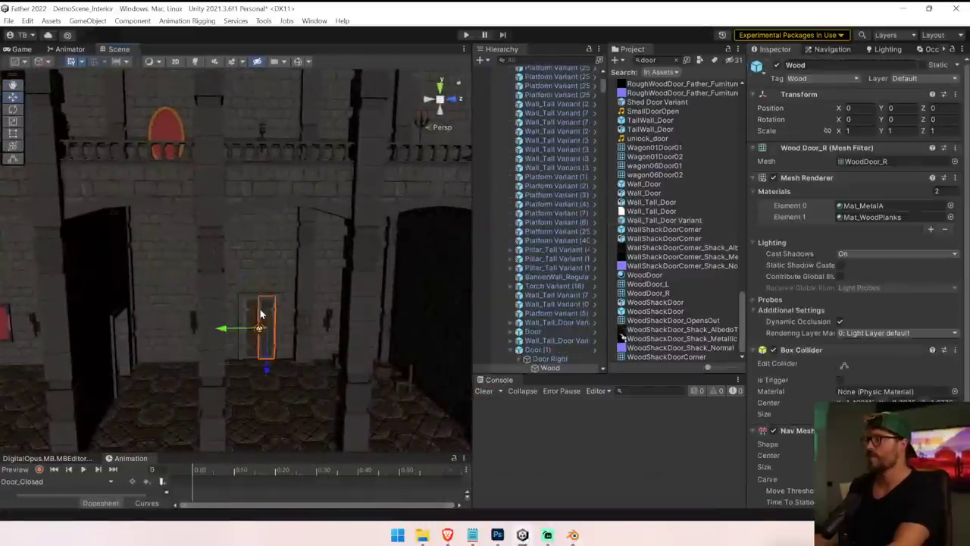
pyautogui.click(552, 350)
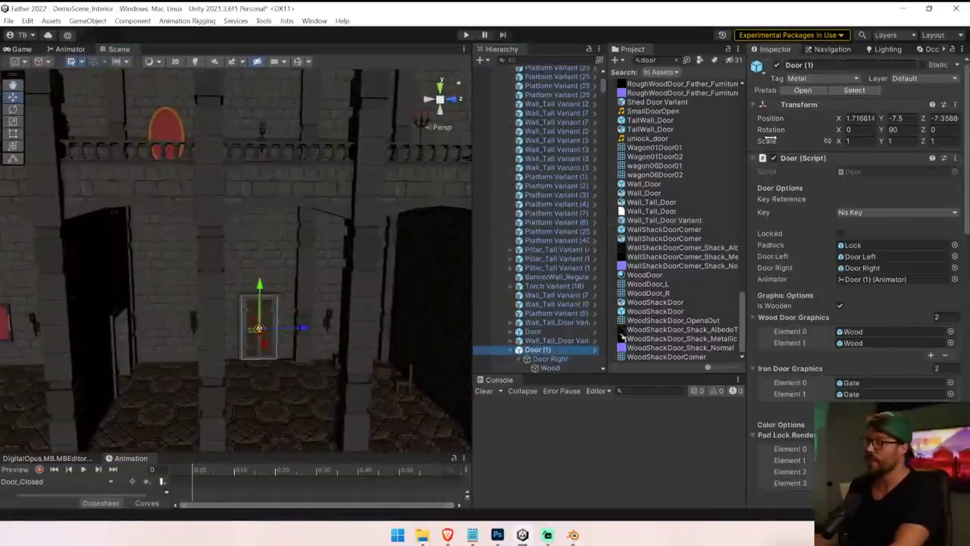
pyautogui.click(861, 94)
pyautogui.moveTo(207, 310); pyautogui.dragTo(671, 383, button='right')
pyautogui.moveTo(667, 363); pyautogui.dragTo(214, 262)
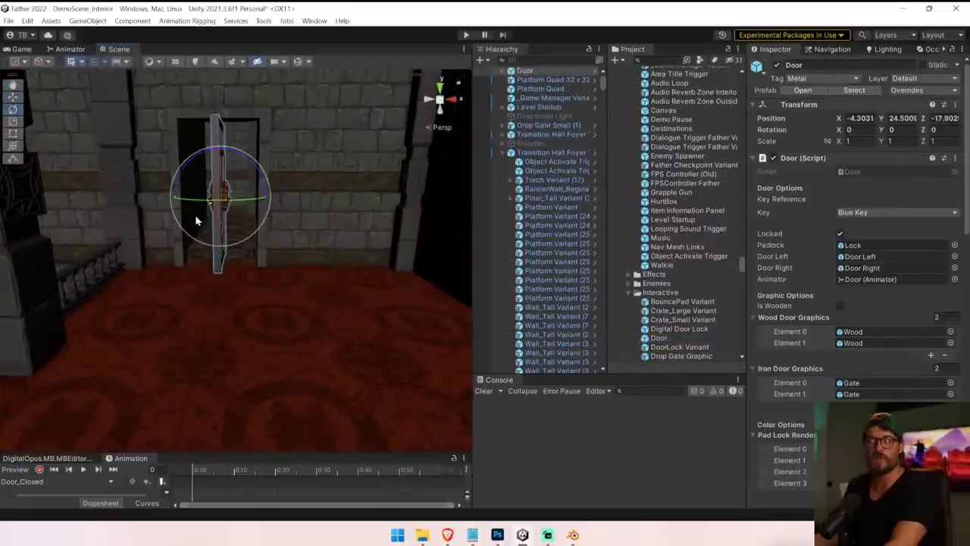
# Rotate the new door to -90 around Y so it fills the doorway and toggle its Is Wooden option.
pyautogui.moveTo(197, 204); pyautogui.dragTo(310, 231)
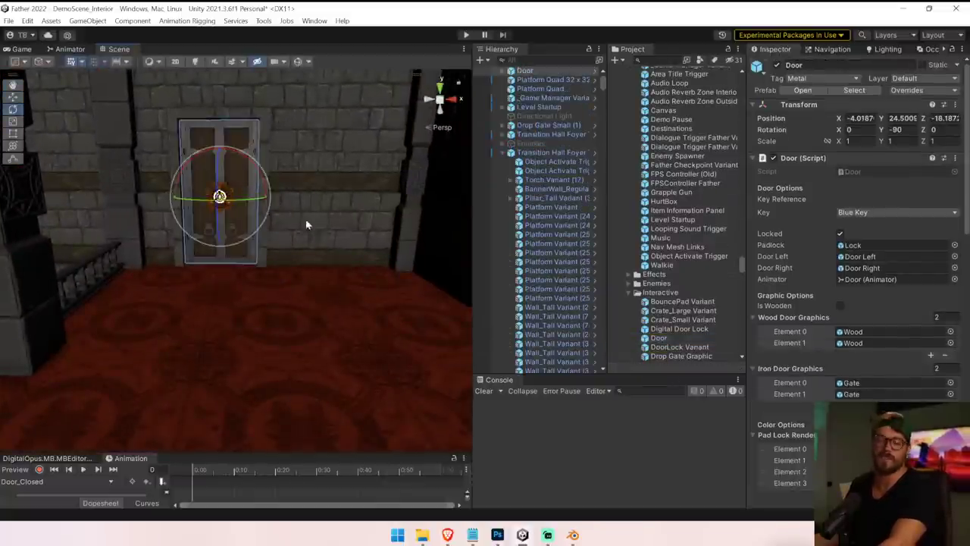
pyautogui.scroll(8, 307, 225)
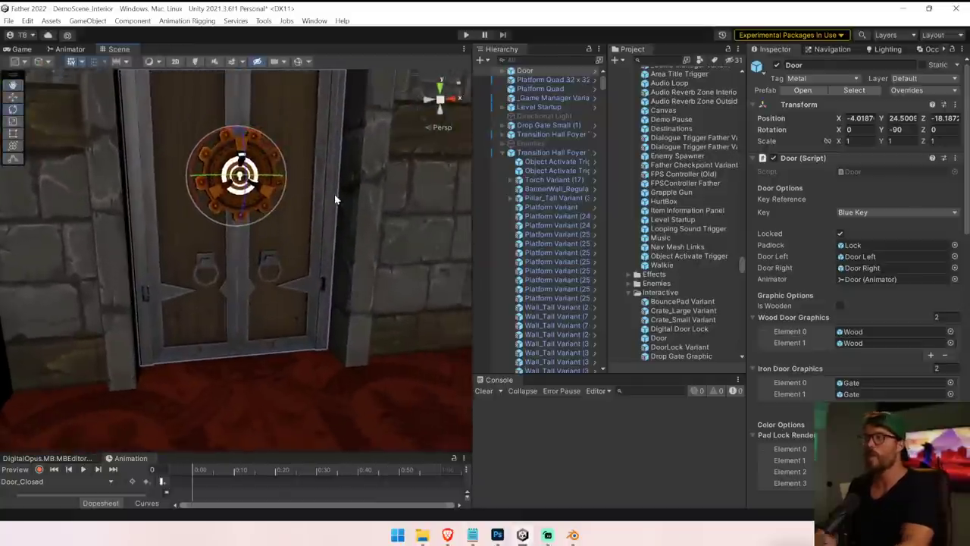
pyautogui.click(840, 305)
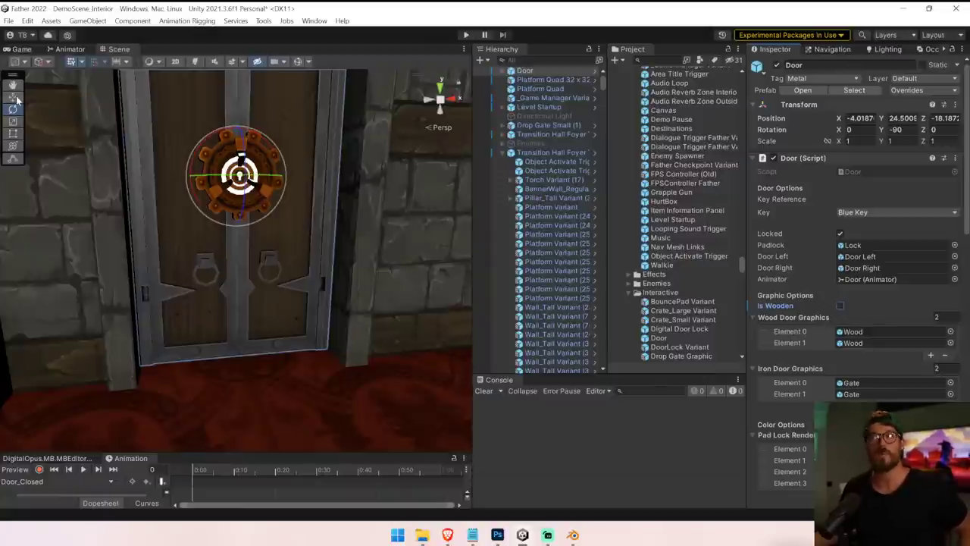
# Move the door deeper into its stone frame, to Z -18.437.
pyautogui.moveTo(259, 239); pyautogui.dragTo(657, 114, button='right')
pyautogui.press('w')
pyautogui.press('s')
pyautogui.press('a')
pyautogui.press('w')
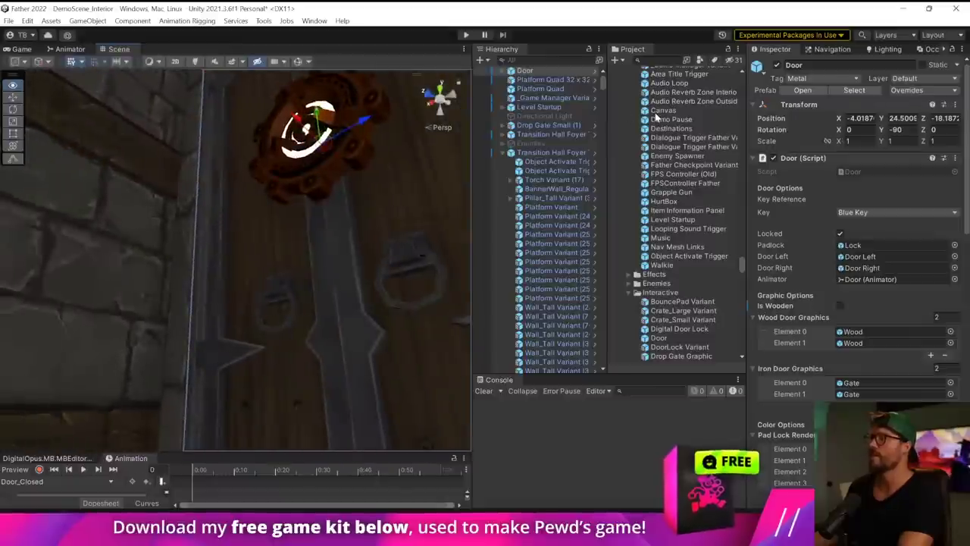
pyautogui.moveTo(301, 122); pyautogui.dragTo(316, 138)
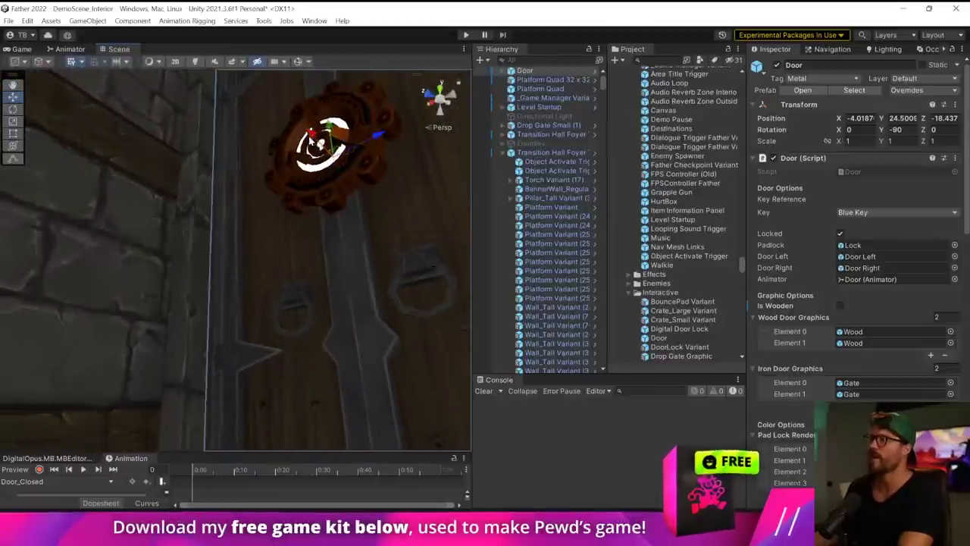
# Examine how the door fits its frame and how the floor meets the threshold from the corridor side.
pyautogui.press('d')
pyautogui.moveTo(312, 141); pyautogui.dragTo(923, 294, button='right')
pyautogui.press('s')
pyautogui.press('w')
pyautogui.press('s')
pyautogui.press('w')
pyautogui.press('s')
pyautogui.press('w')
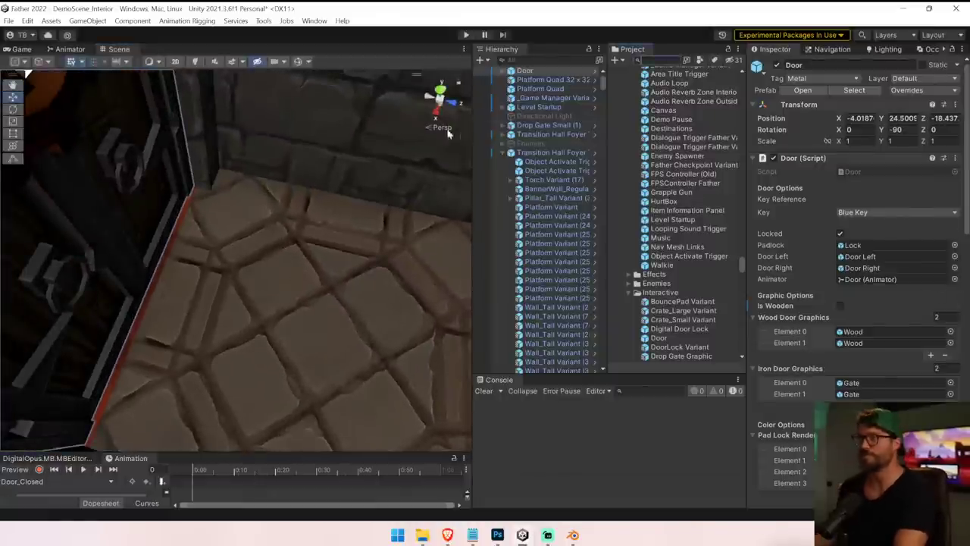
# Select the two carpet floor pieces at the door threshold and locate their Mat_Carpet Red material among the carpet materials.
pyautogui.click(185, 203)
pyautogui.moveTo(184, 211); pyautogui.dragTo(425, 219, button='right')
pyautogui.keyDown('shift'); pyautogui.click(269, 236); pyautogui.keyUp('shift')
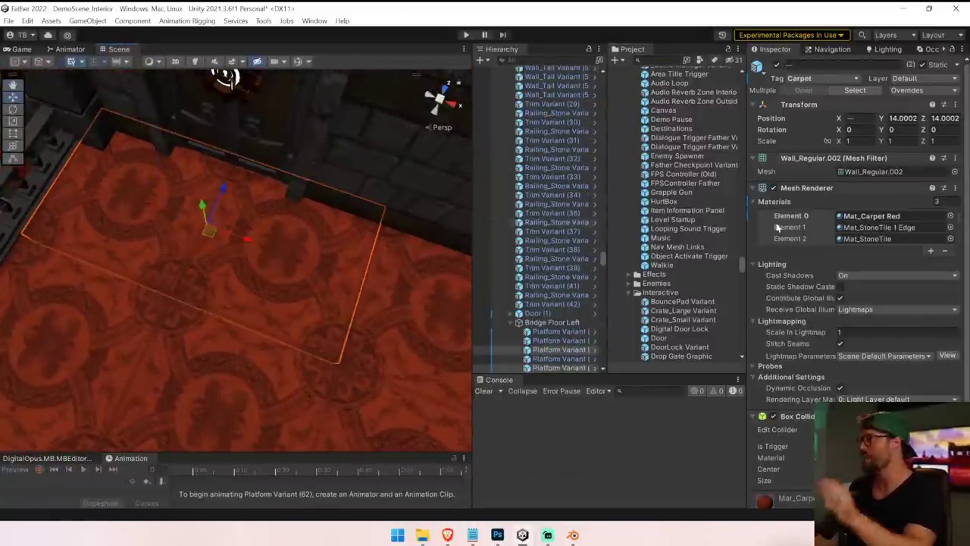
pyautogui.click(864, 216)
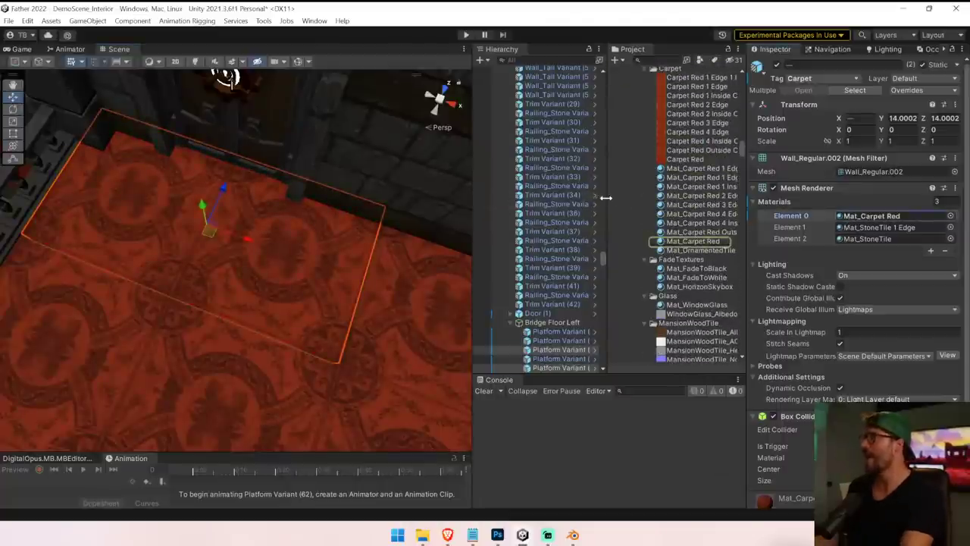
pyautogui.moveTo(606, 198); pyautogui.dragTo(522, 197)
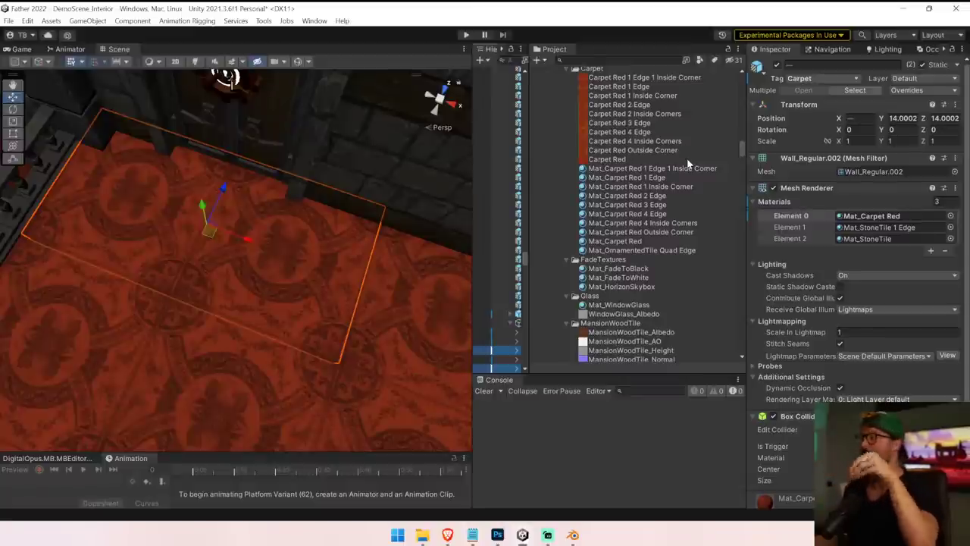
pyautogui.scroll(2, 686, 159)
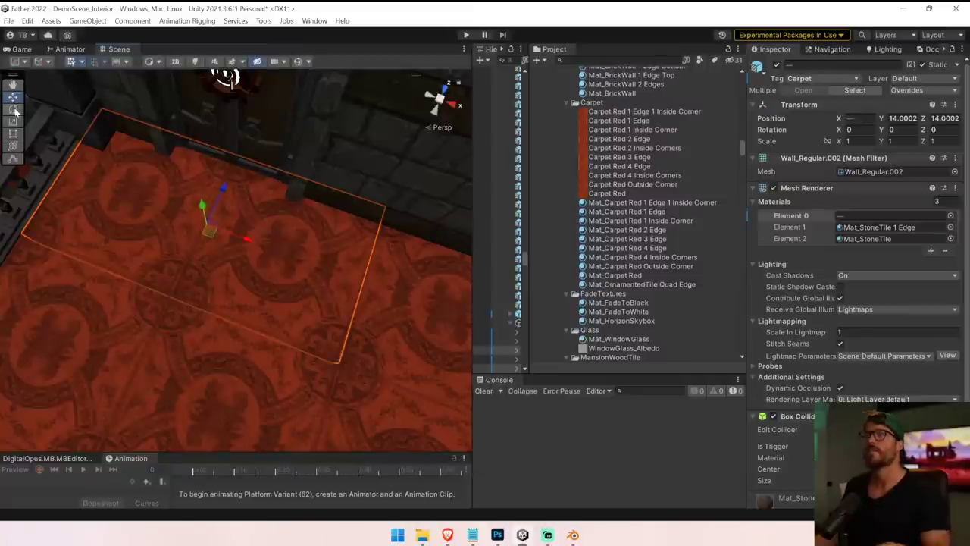
# Rotate the carpet floor piece that runs beneath the door to -270 around Y.
pyautogui.click(254, 268)
pyautogui.moveTo(240, 273); pyautogui.dragTo(471, 390)
pyautogui.click(154, 236)
pyautogui.moveTo(153, 236); pyautogui.dragTo(401, 195, button='right')
pyautogui.keyDown('ctrl'); pyautogui.moveTo(282, 185); pyautogui.dragTo(690, 202); pyautogui.keyUp('ctrl')
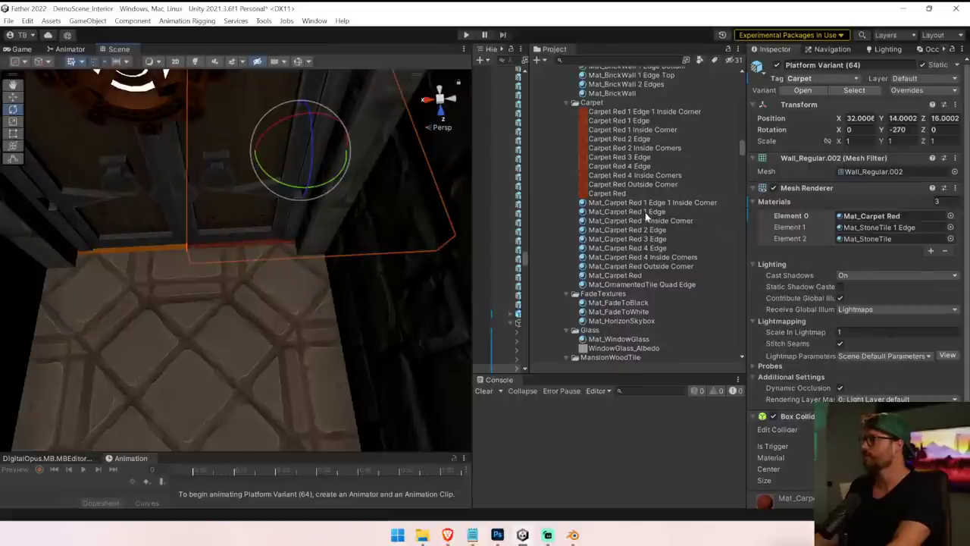
# Apply Mat_Carpet Red 1 Edge to the carpet piece beneath the door and turn it around Y to orient its edge.
pyautogui.moveTo(646, 214); pyautogui.dragTo(238, 249)
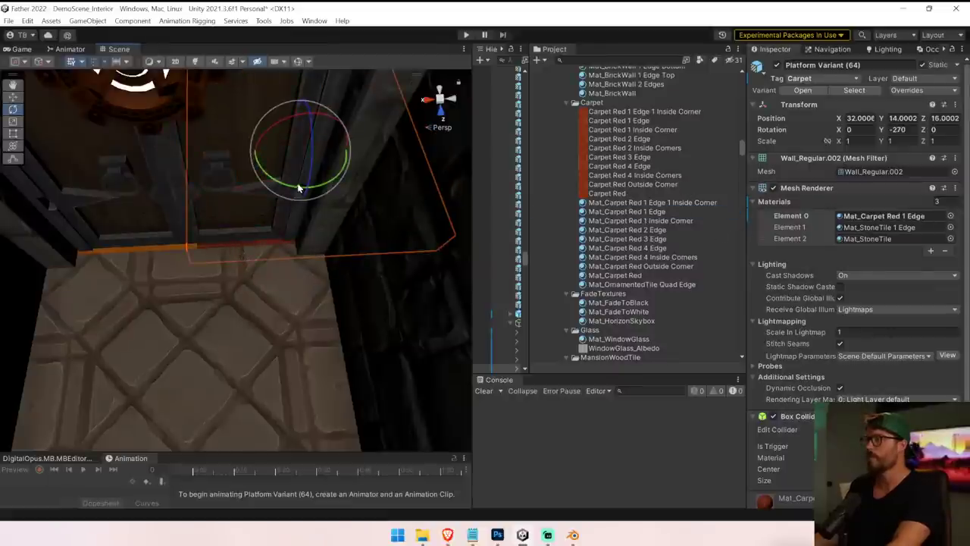
pyautogui.moveTo(292, 184); pyautogui.dragTo(953, 170)
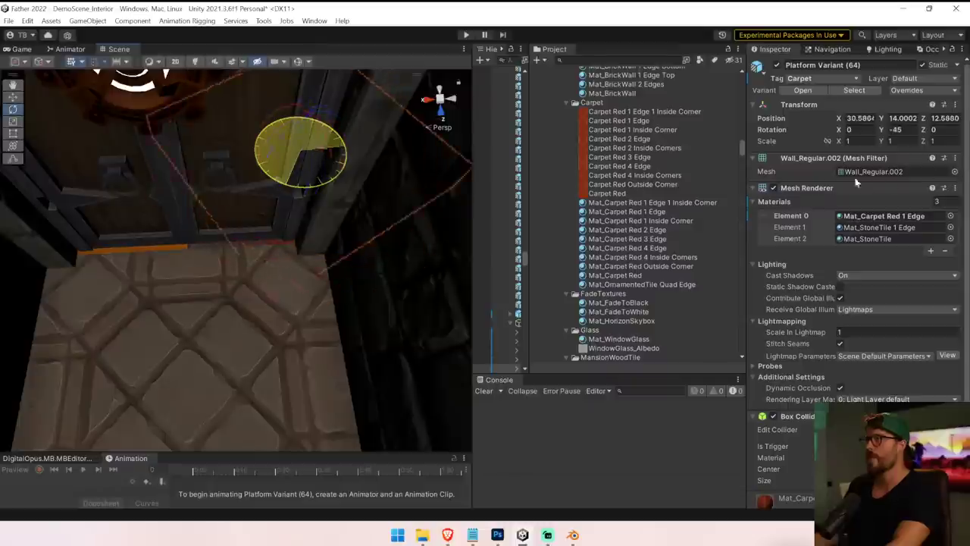
pyautogui.moveTo(857, 182); pyautogui.dragTo(764, 188)
# Replace Mat_StoneTile with Mat_WoodFloorA in Element 0 of the stone-tiled floor in the corridor behind the door.
pyautogui.press('w')
pyautogui.moveTo(207, 250); pyautogui.dragTo(838, 253, button='right')
pyautogui.press('s')
pyautogui.click(274, 335)
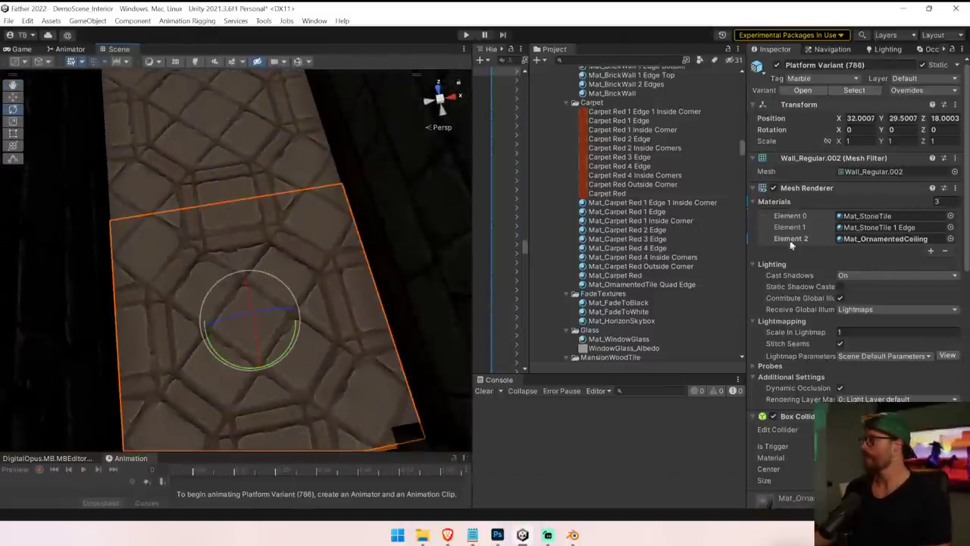
pyautogui.click(864, 216)
pyautogui.scroll(-10, 626, 241)
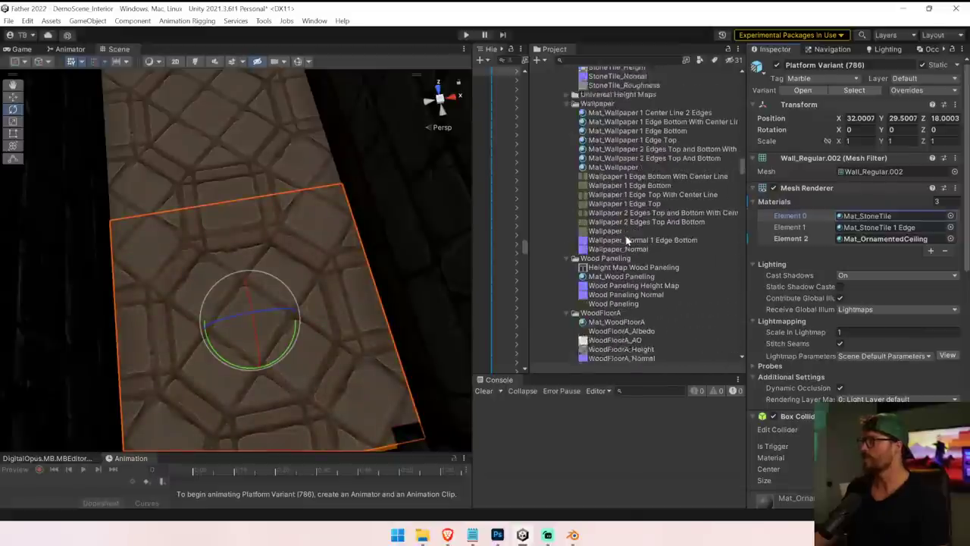
pyautogui.scroll(-5, 626, 241)
pyautogui.moveTo(618, 219); pyautogui.dragTo(254, 167)
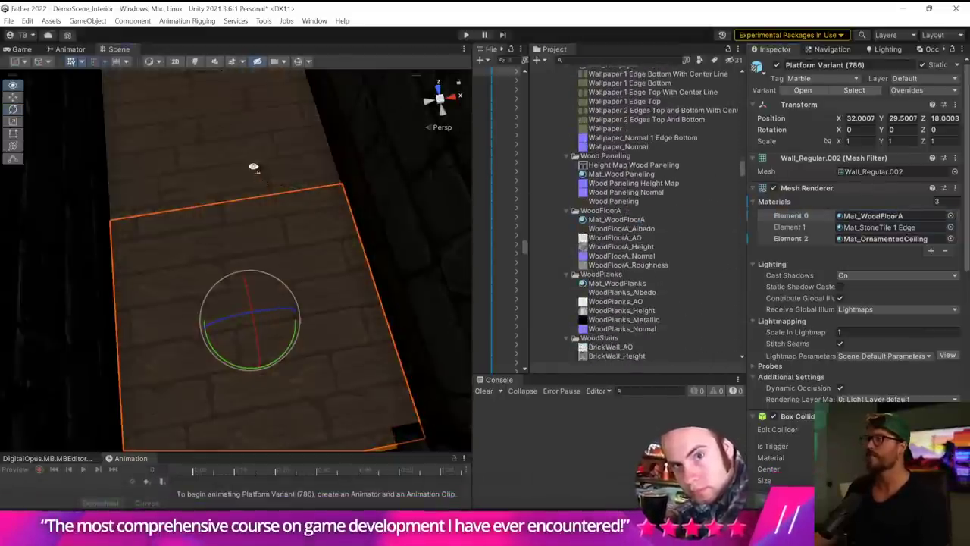
# Cover the remaining stone-tiled pieces farther along the corridor floor with the wood floor material.
pyautogui.moveTo(253, 167); pyautogui.dragTo(258, 76, button='right')
pyautogui.moveTo(622, 282); pyautogui.dragTo(296, 129)
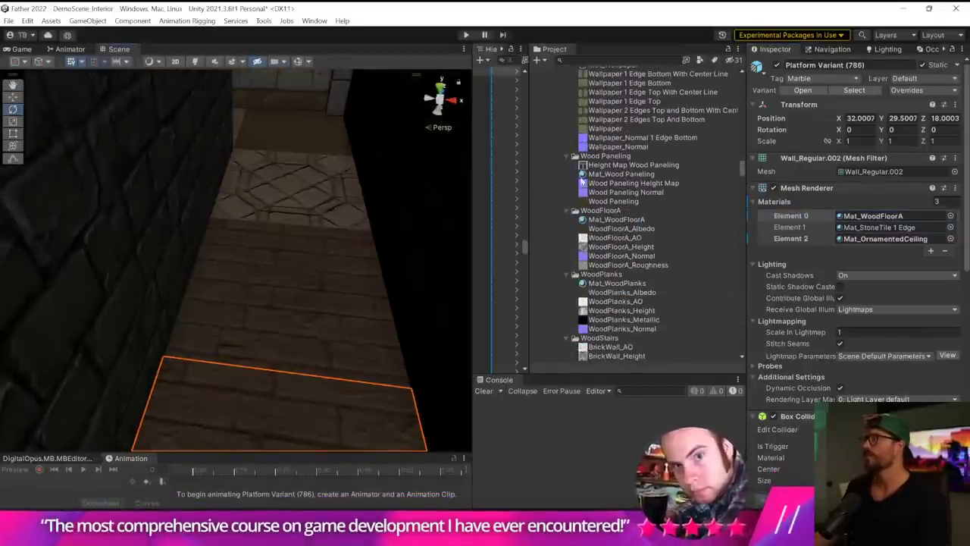
pyautogui.moveTo(629, 285); pyautogui.dragTo(336, 186)
pyautogui.moveTo(335, 198); pyautogui.dragTo(336, 192, button='right')
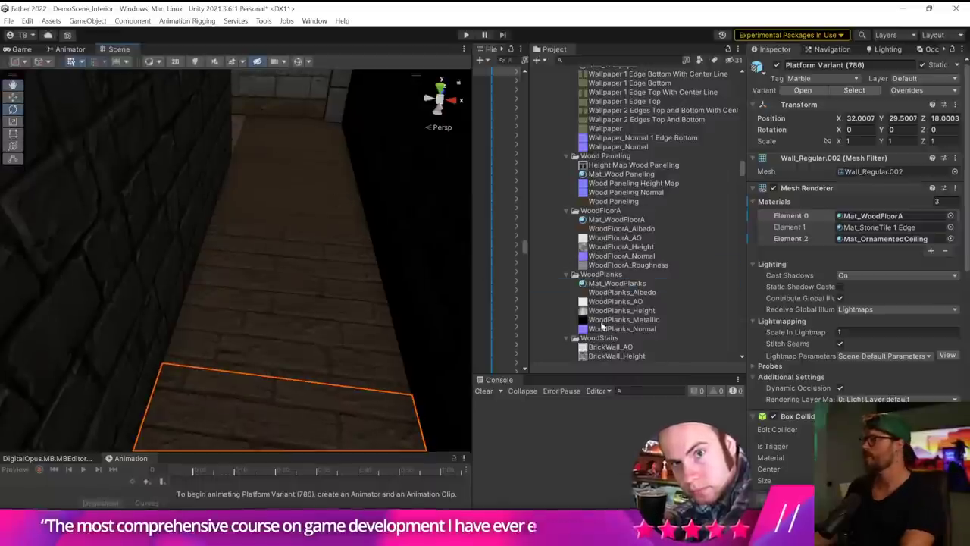
pyautogui.moveTo(617, 220); pyautogui.dragTo(301, 211)
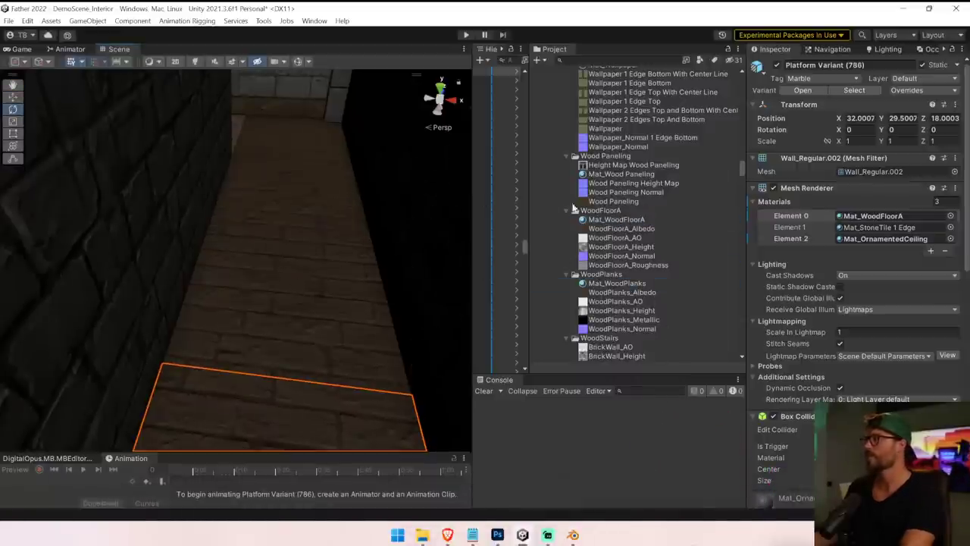
# Replace Mat_StoneTile with Mat_StoneTile 2 Edges in Element 0 of the middle floor tile in the gated passage.
pyautogui.moveTo(296, 150); pyautogui.dragTo(75, 121, button='right')
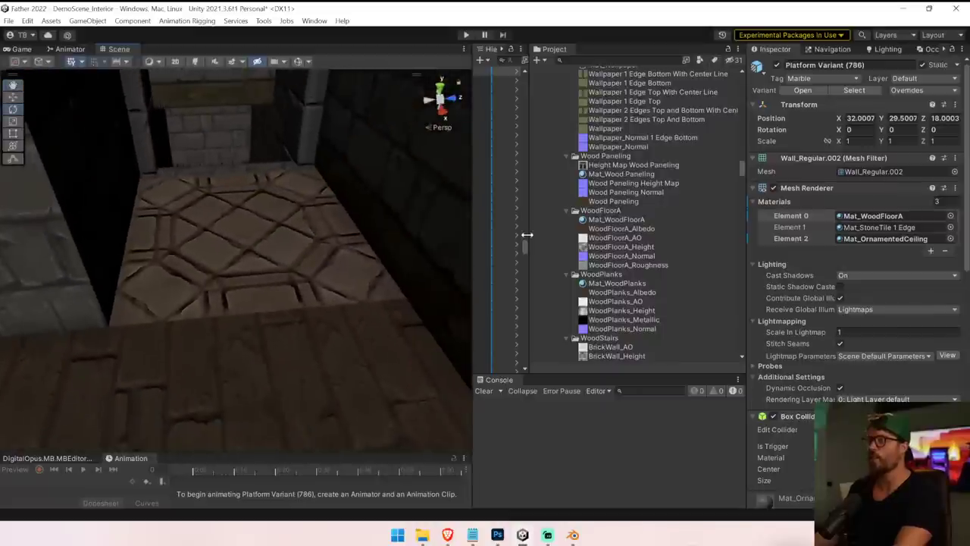
pyautogui.moveTo(238, 250); pyautogui.dragTo(273, 336, button='right')
pyautogui.click(270, 326)
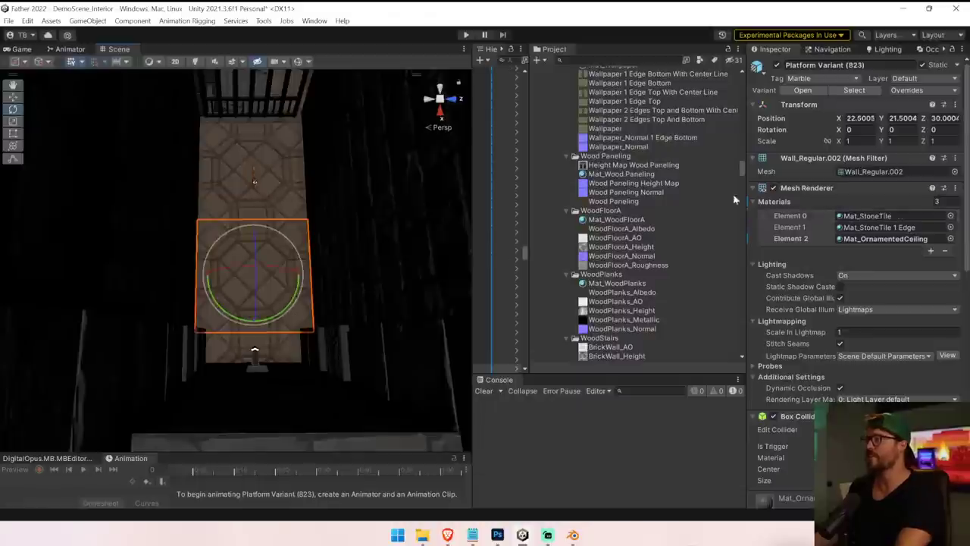
pyautogui.click(871, 217)
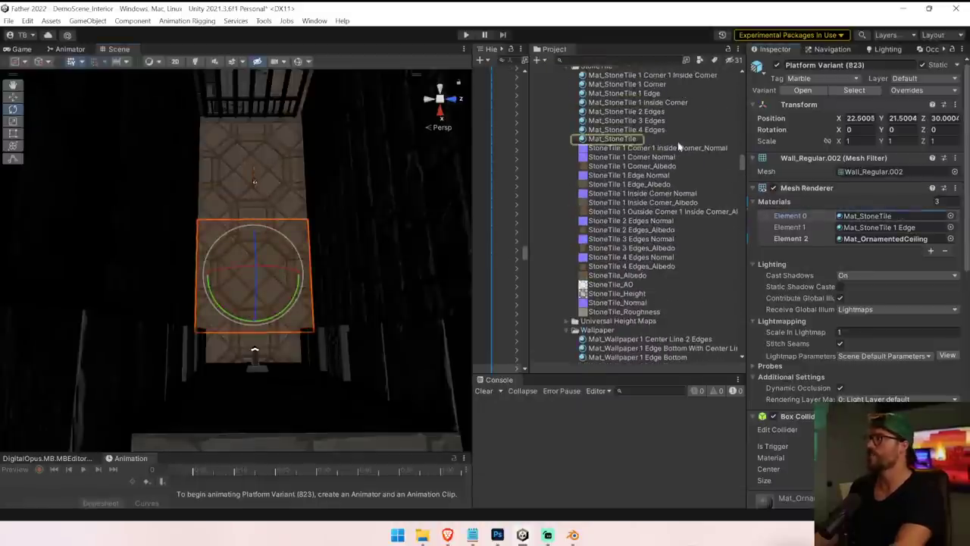
pyautogui.scroll(2, 680, 145)
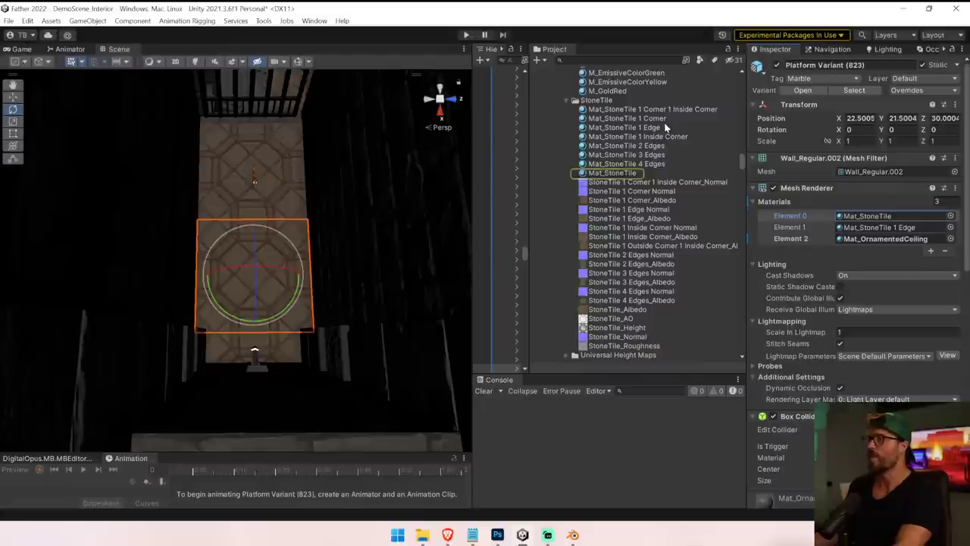
pyautogui.moveTo(654, 146); pyautogui.dragTo(259, 265)
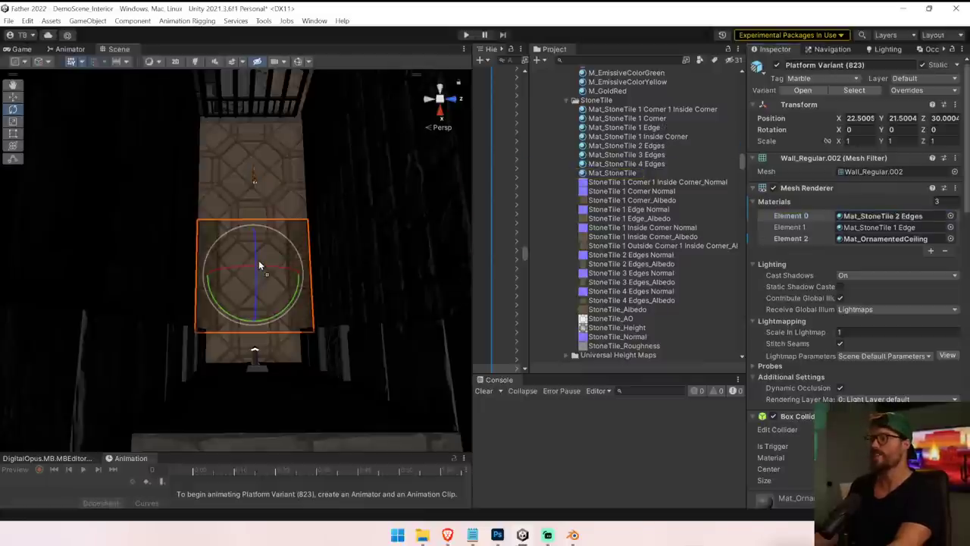
# Apply Mat_StoneTile 3 Edges to the floor tile beside the gate and rotate it to -180 around Y.
pyautogui.moveTo(653, 146); pyautogui.dragTo(222, 177)
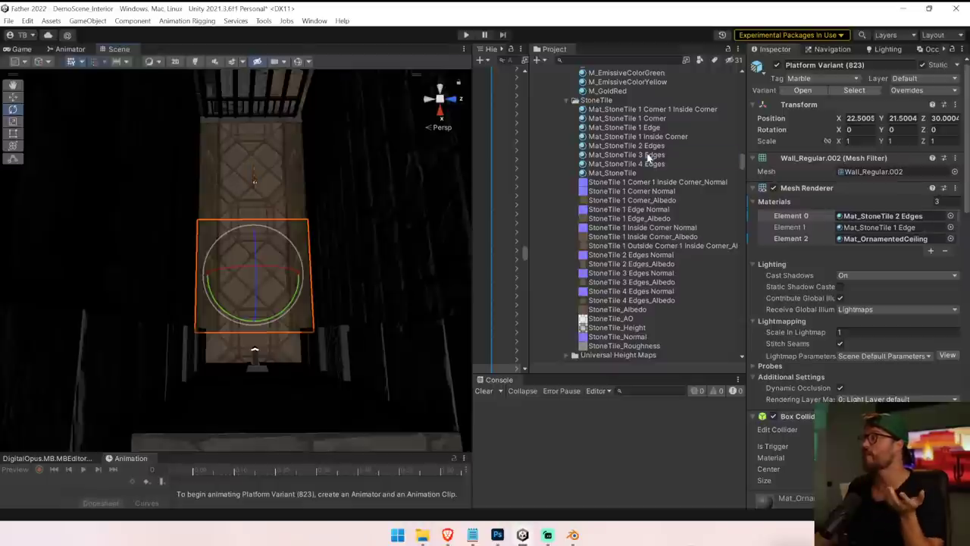
pyautogui.click(231, 147)
pyautogui.moveTo(223, 200); pyautogui.dragTo(331, 255)
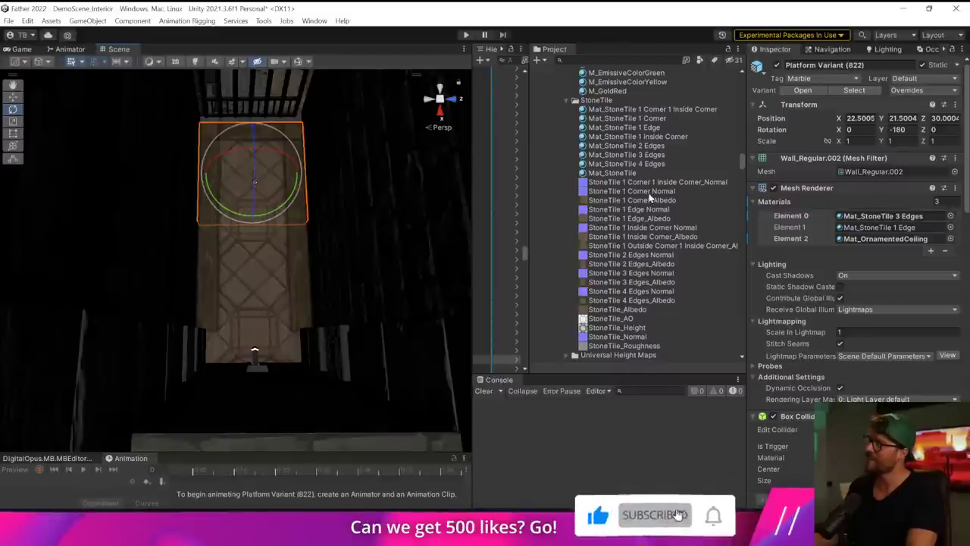
# Apply Mat_BrickWall 2 Edges to Element 1 of the Wall_Tall piece beside the wood-floored corridor.
pyautogui.moveTo(576, 157); pyautogui.dragTo(520, 243)
pyautogui.moveTo(520, 243); pyautogui.dragTo(479, 209, button='right')
pyautogui.click(322, 231)
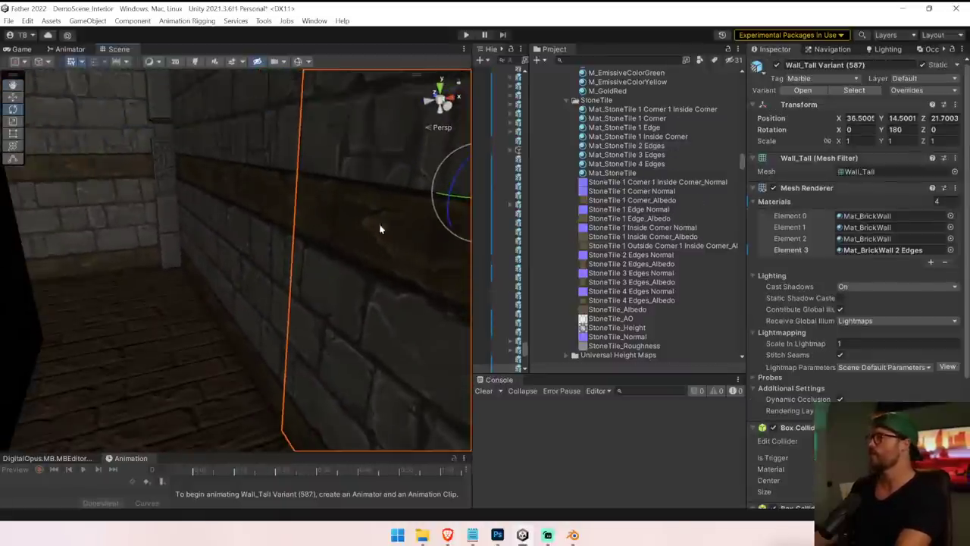
pyautogui.click(894, 249)
pyautogui.moveTo(385, 137); pyautogui.dragTo(637, 71, button='right')
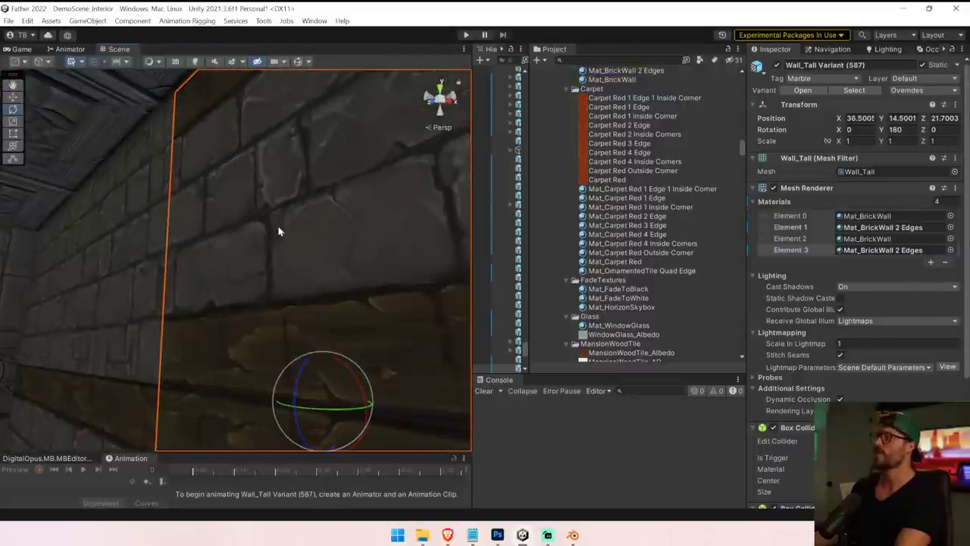
pyautogui.moveTo(278, 231); pyautogui.dragTo(340, 217, button='right')
# Apply Mat_BrickWall 2 Edges to the neighbouring brick wall faces under the ornamented ceiling, up to the first carved pillar.
pyautogui.moveTo(650, 71); pyautogui.dragTo(151, 250)
pyautogui.moveTo(265, 273); pyautogui.dragTo(679, 97, button='right')
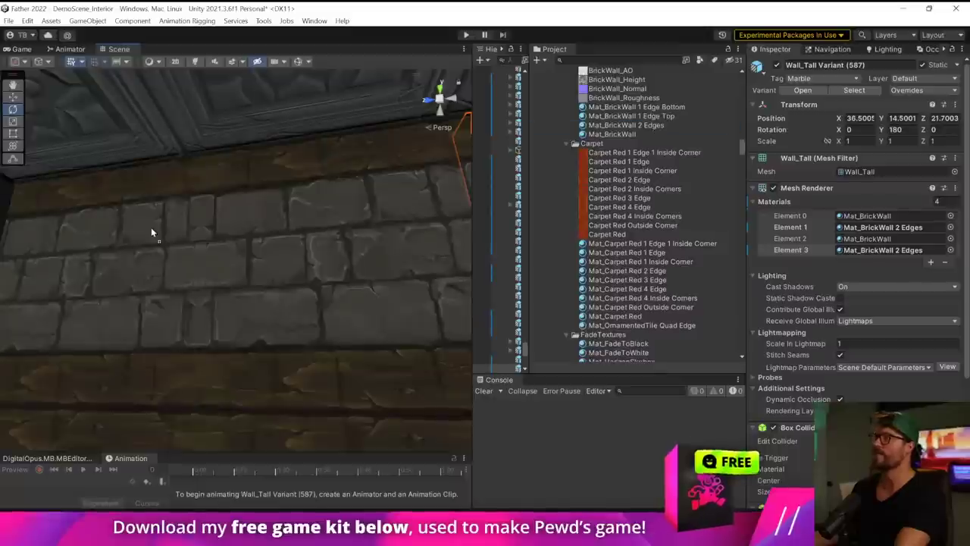
pyautogui.moveTo(151, 231); pyautogui.dragTo(425, 137, button='right')
pyautogui.moveTo(645, 127); pyautogui.dragTo(76, 175)
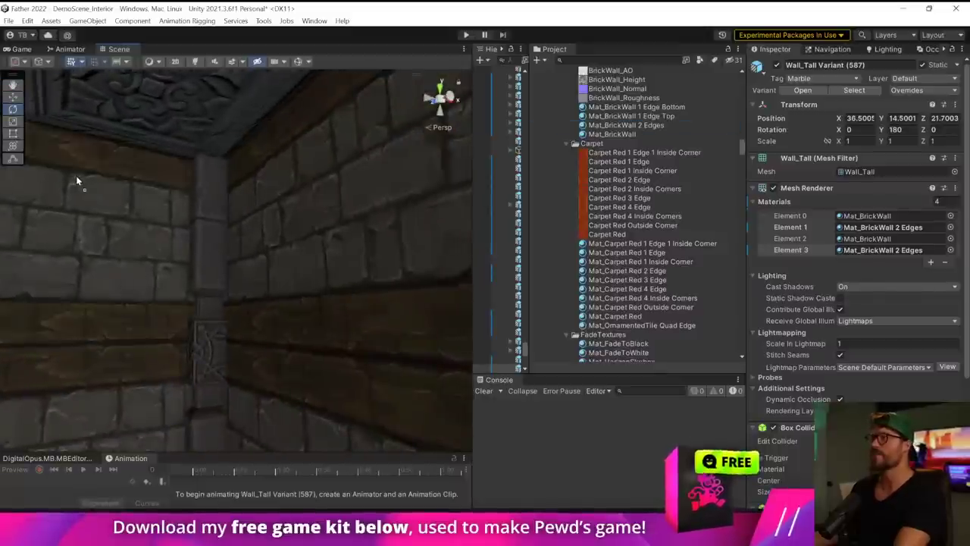
pyautogui.moveTo(76, 175); pyautogui.dragTo(772, 140, button='right')
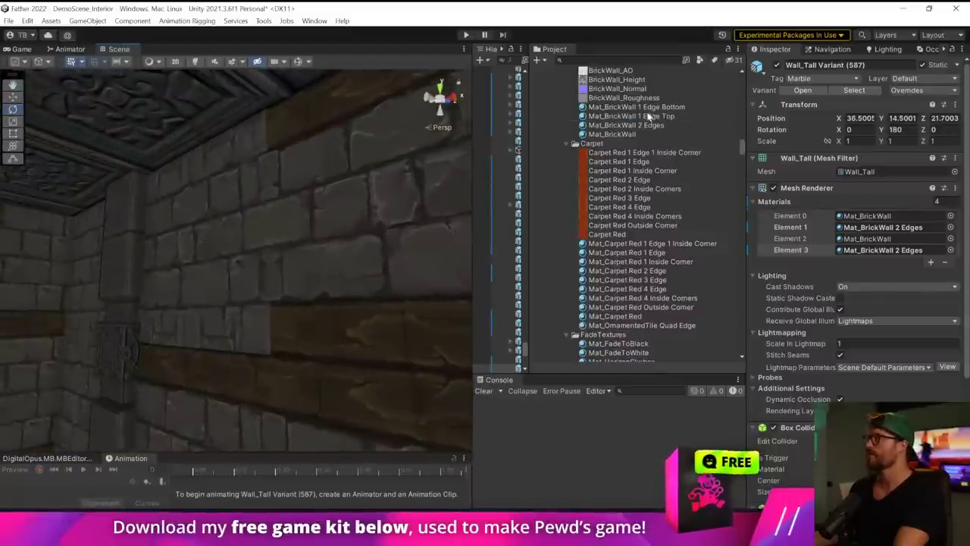
pyautogui.moveTo(229, 216); pyautogui.dragTo(677, 134, button='right')
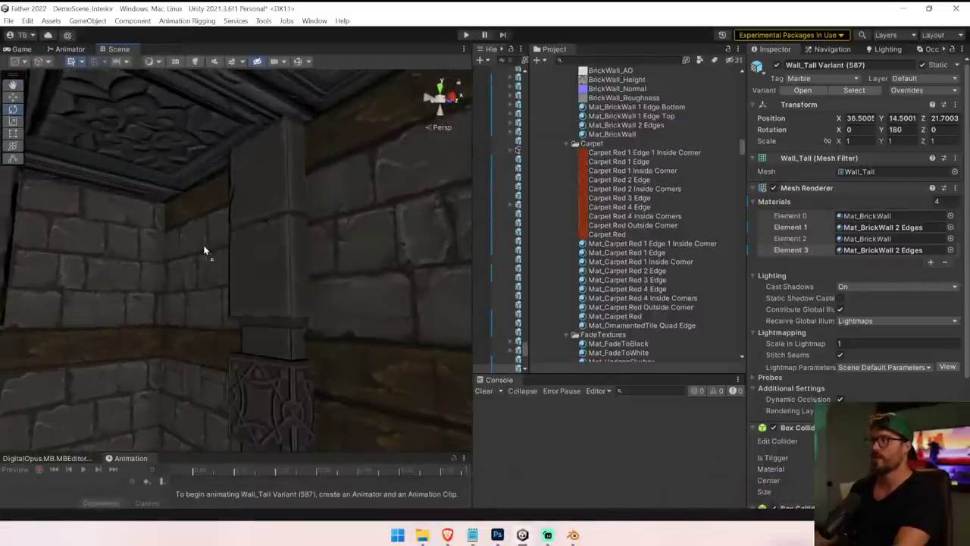
# Cover the plain brick walls between and behind the carved stone pillars with Mat_BrickWall 2 Edges.
pyautogui.moveTo(454, 195); pyautogui.dragTo(330, 240, button='right')
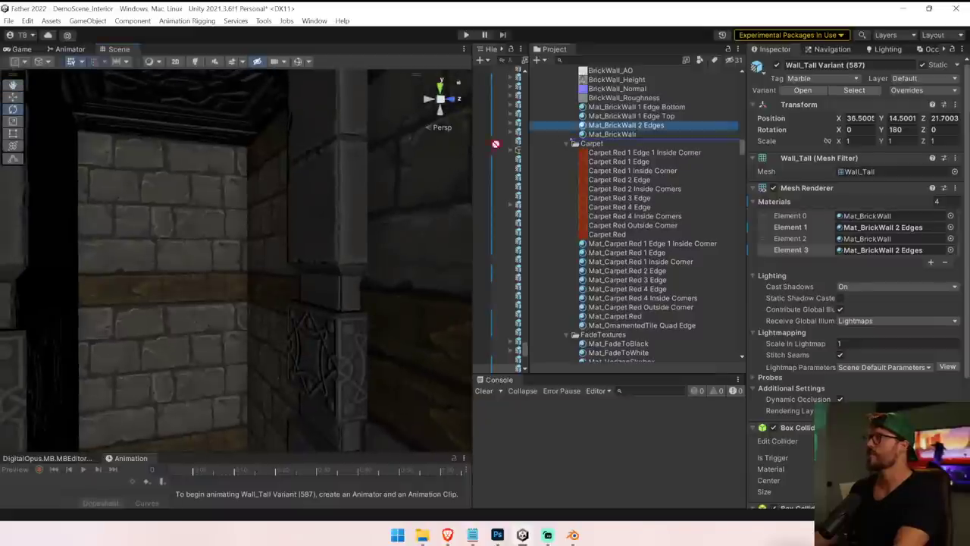
pyautogui.moveTo(199, 203); pyautogui.dragTo(568, 110, button='right')
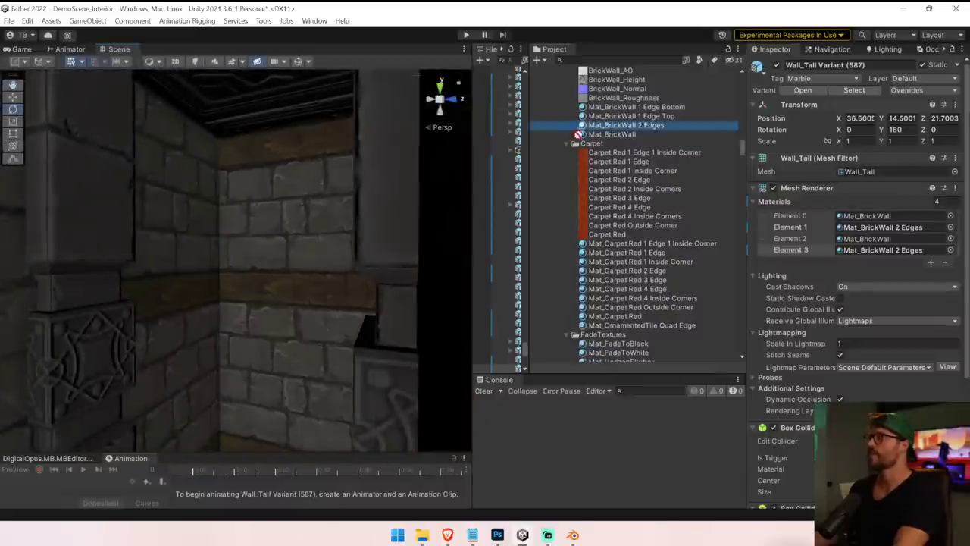
pyautogui.moveTo(155, 168); pyautogui.dragTo(492, 96, button='right')
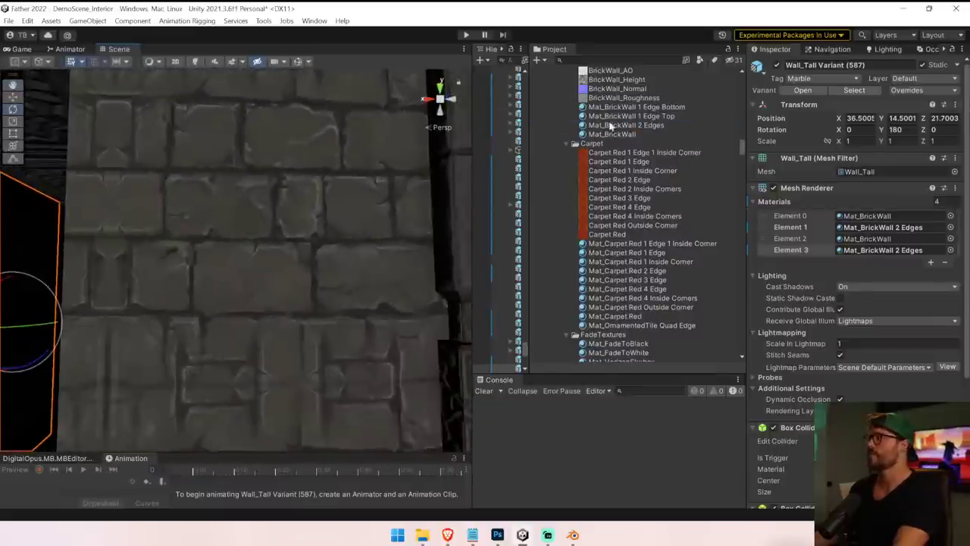
pyautogui.moveTo(610, 126); pyautogui.dragTo(354, 151)
pyautogui.moveTo(353, 151); pyautogui.dragTo(481, 214, button='right')
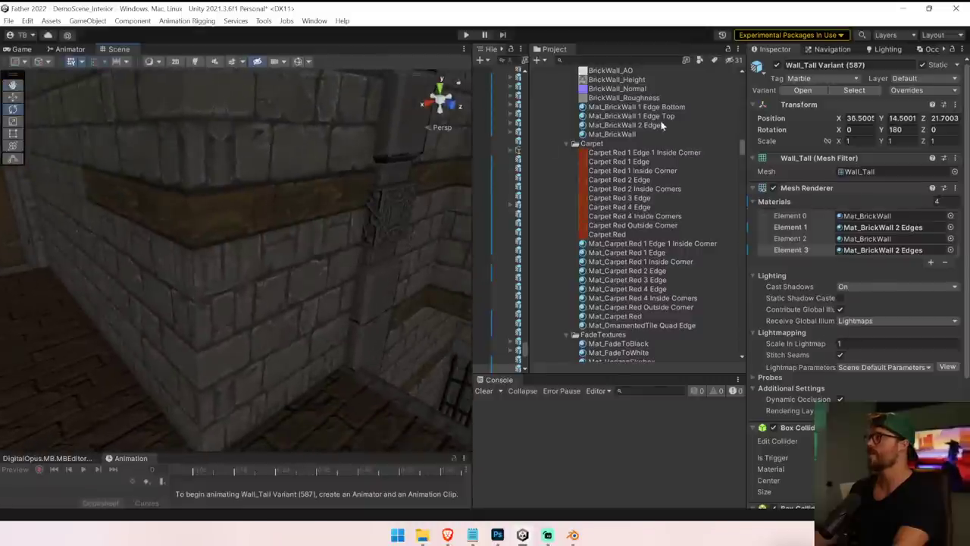
# Give the brick walls of the open shaft above the barred gate the Mat_BrickWall 2 Edges material.
pyautogui.moveTo(339, 277); pyautogui.dragTo(465, 235, button='right')
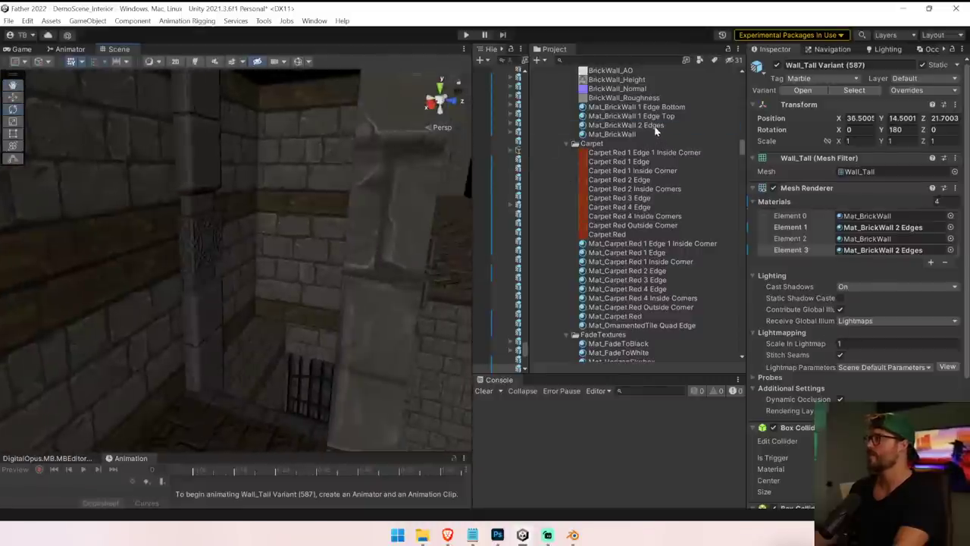
pyautogui.moveTo(346, 234); pyautogui.dragTo(385, 206, button='right')
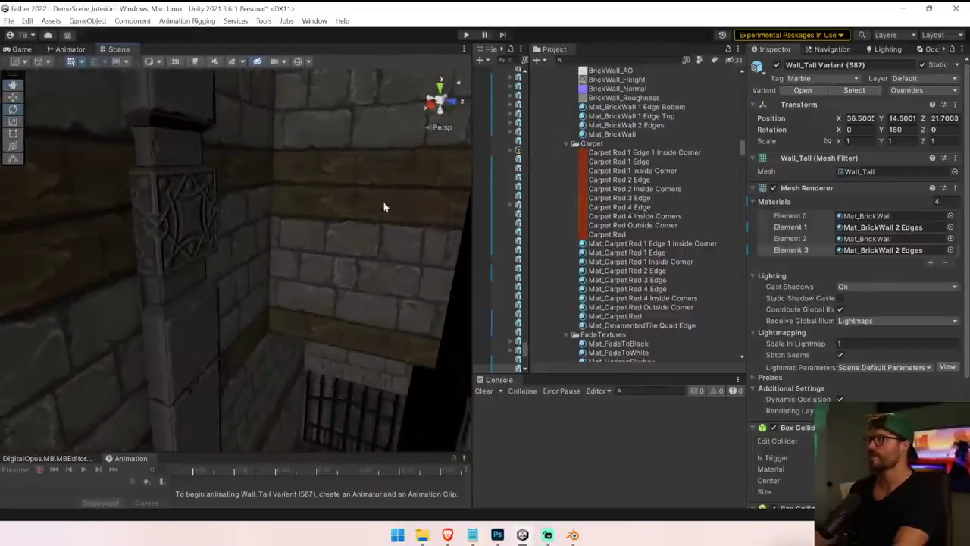
pyautogui.moveTo(249, 248); pyautogui.dragTo(250, 248)
pyautogui.moveTo(249, 248); pyautogui.dragTo(459, 247, button='right')
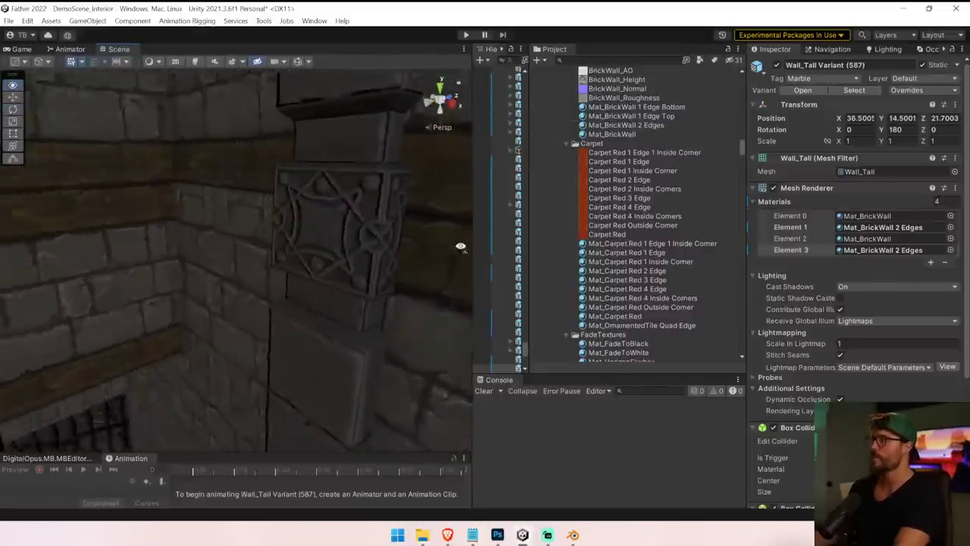
# Apply Mat_BrickWall 2 Edges to the long corridor walls leading to the double door with the gear lock.
pyautogui.moveTo(243, 277); pyautogui.dragTo(725, 236, button='right')
pyautogui.moveTo(282, 265); pyautogui.dragTo(59, 346, button='right')
pyautogui.moveTo(648, 127); pyautogui.dragTo(235, 268)
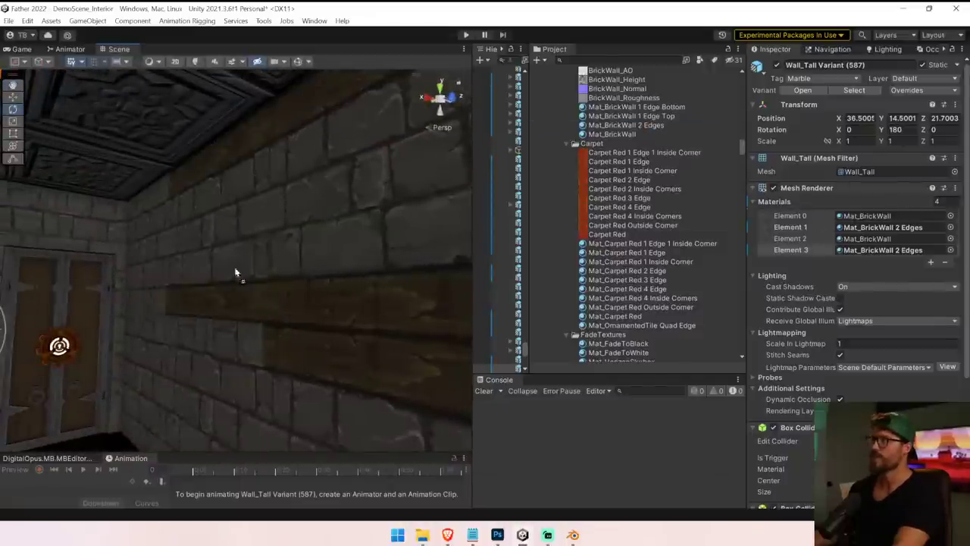
pyautogui.moveTo(219, 344); pyautogui.dragTo(342, 259, button='right')
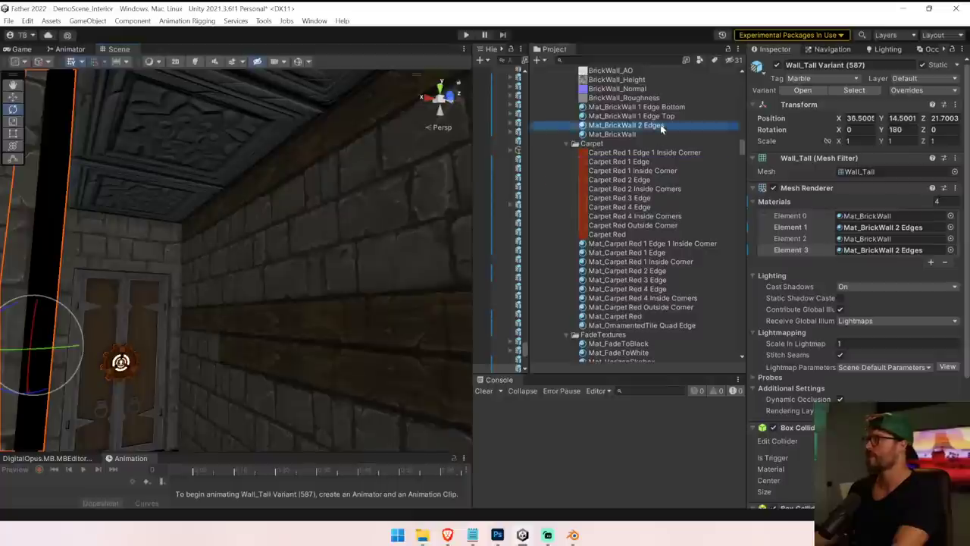
pyautogui.moveTo(260, 309); pyautogui.dragTo(193, 315, button='right')
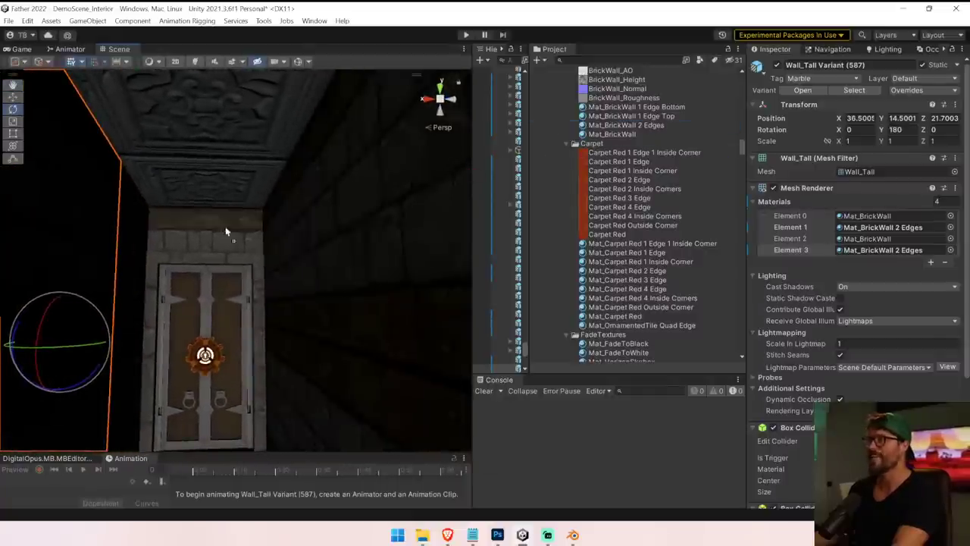
pyautogui.moveTo(225, 231); pyautogui.dragTo(228, 342, button='right')
pyautogui.moveTo(658, 125); pyautogui.dragTo(272, 204)
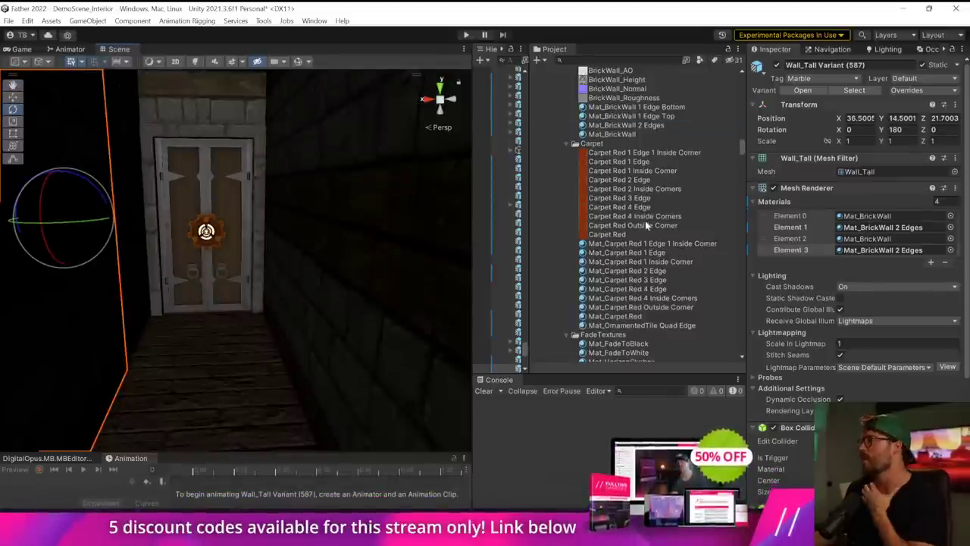
# Locate the material of the wood floor piece before the gear door and browse the wallpaper, wood and stone tile materials.
pyautogui.click(258, 338)
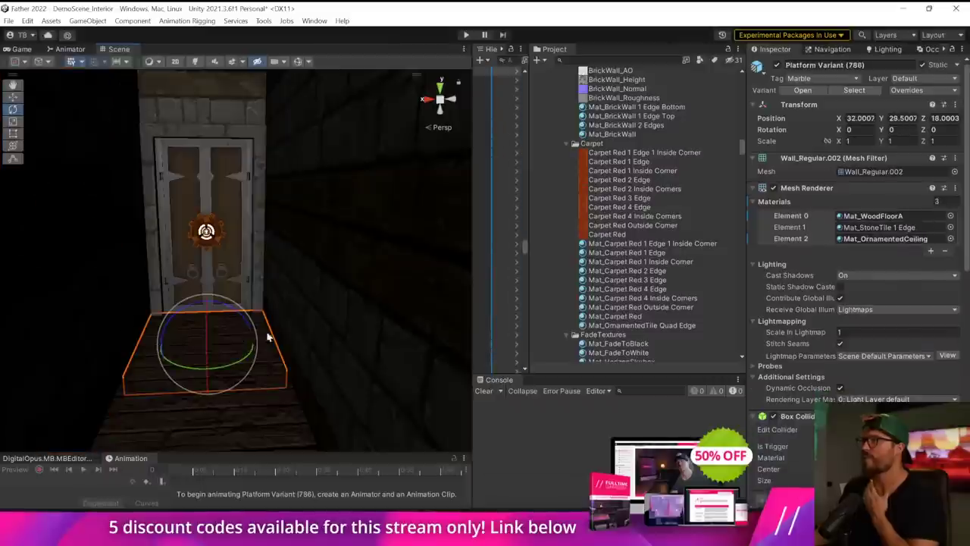
pyautogui.click(907, 217)
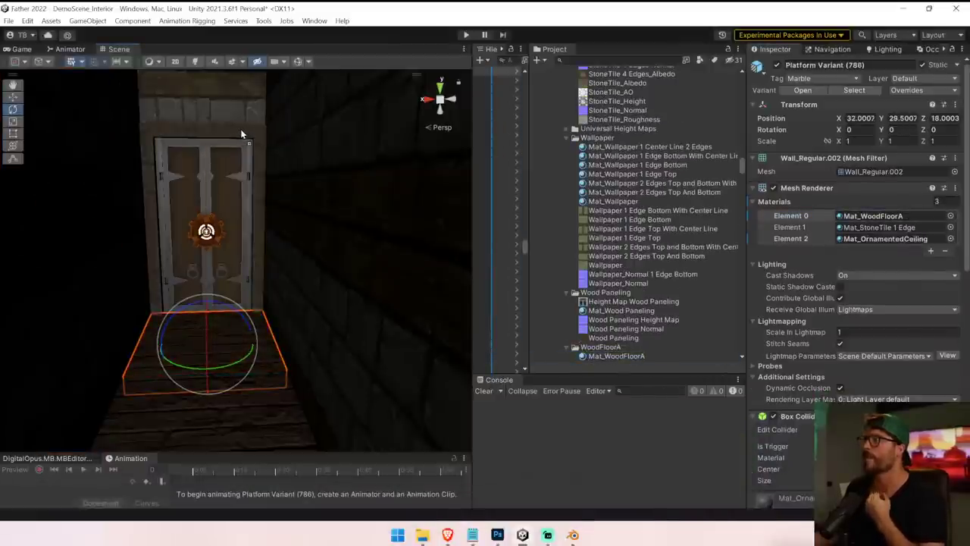
pyautogui.scroll(-2, 707, 305)
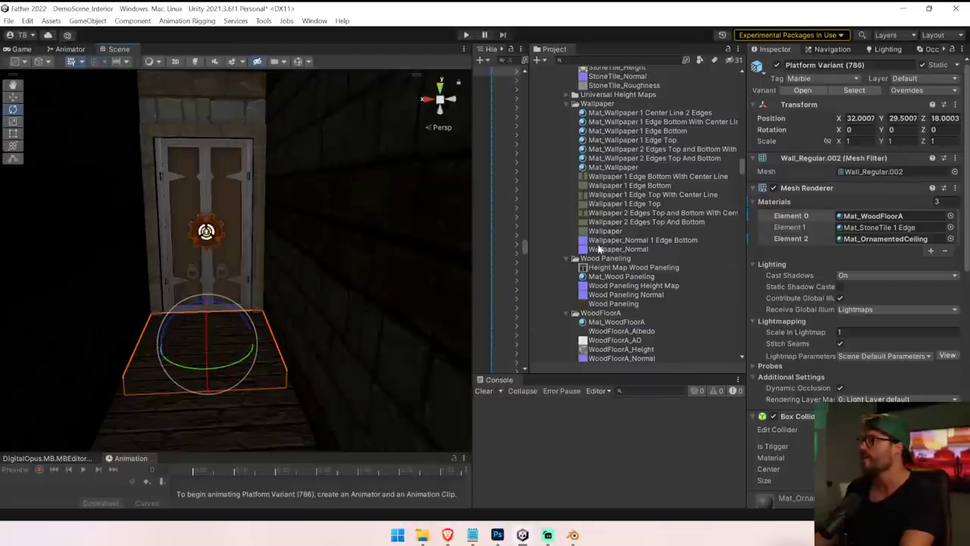
pyautogui.scroll(-3, 617, 303)
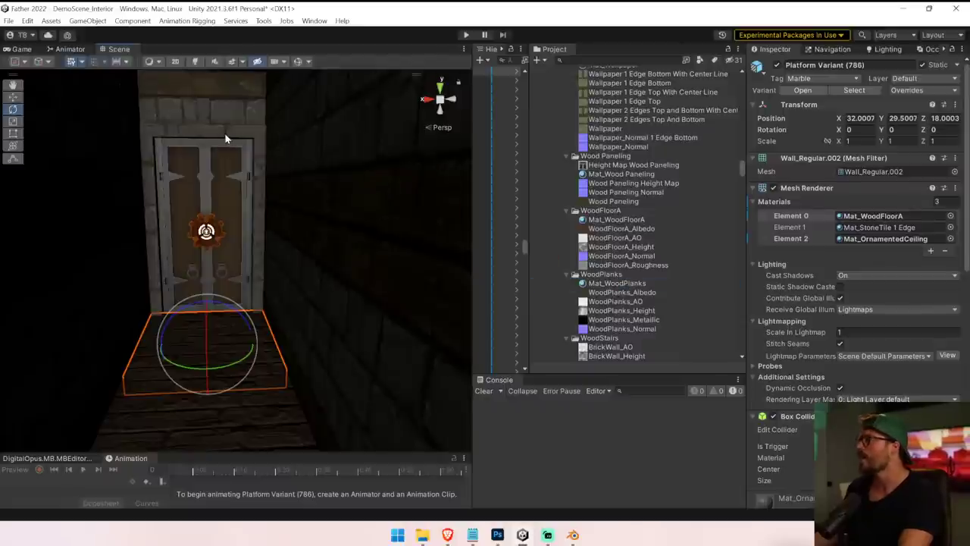
pyautogui.scroll(15, 665, 181)
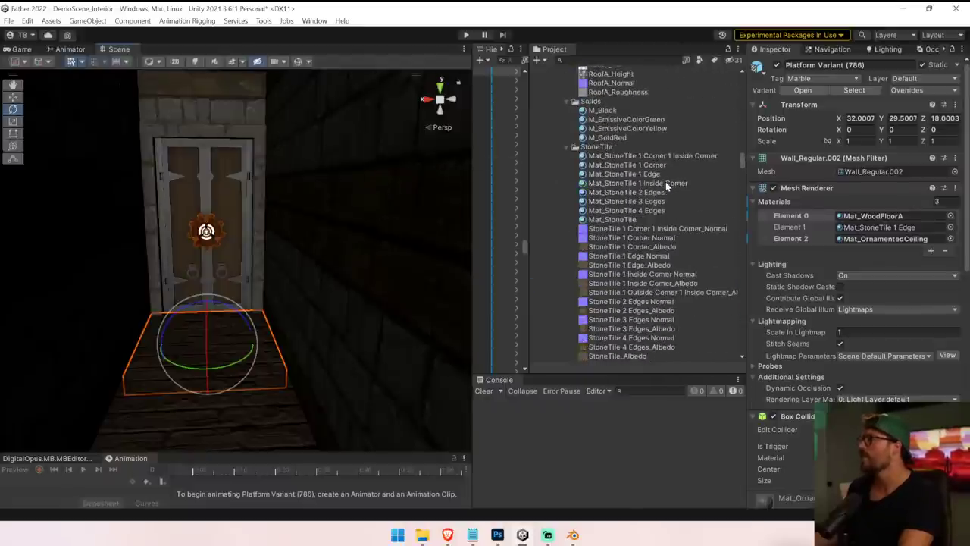
pyautogui.scroll(-1, 665, 183)
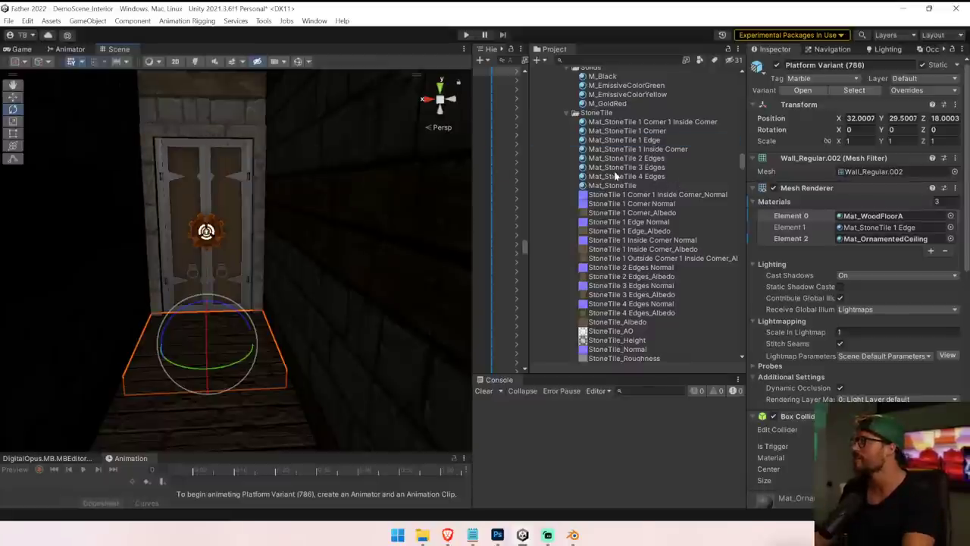
# Try to swap the five Pillar_Tall Variant pillars along the brick walls for another prefab with Replace With Prefab.
pyautogui.press('w')
pyautogui.moveTo(193, 197); pyautogui.dragTo(789, 177, button='right')
pyautogui.press('w')
pyautogui.press('w')
pyautogui.click(294, 221)
pyautogui.click(318, 212)
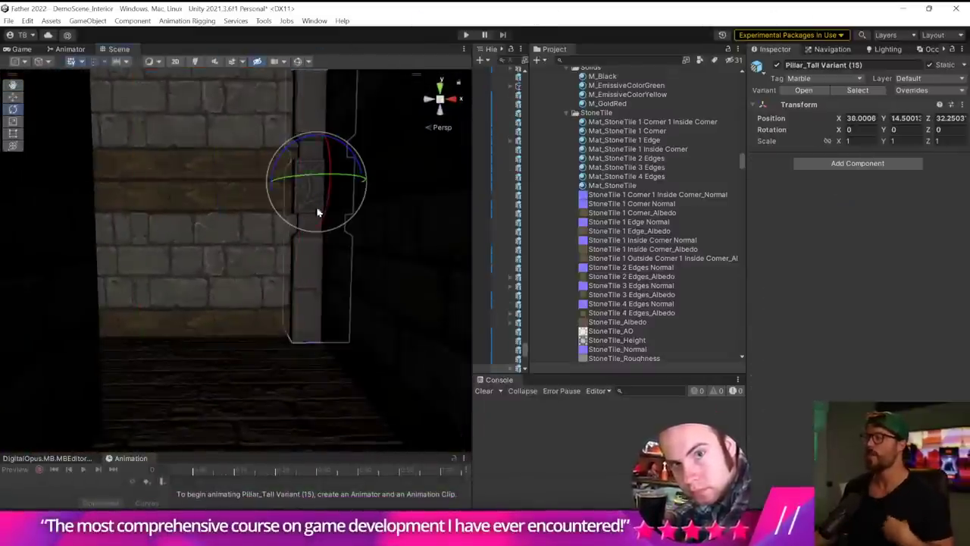
pyautogui.moveTo(319, 212); pyautogui.dragTo(815, 292, button='right')
pyautogui.press('w')
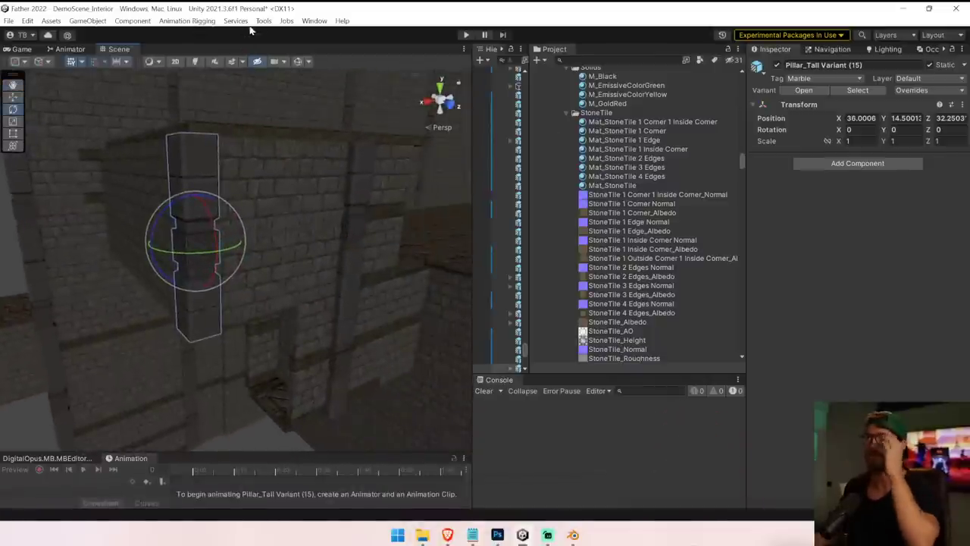
pyautogui.click(257, 21)
pyautogui.click(353, 282)
pyautogui.keyDown('shift'); pyautogui.click(343, 369); pyautogui.keyUp('shift')
pyautogui.keyDown('shift'); pyautogui.click(358, 281); pyautogui.keyUp('shift')
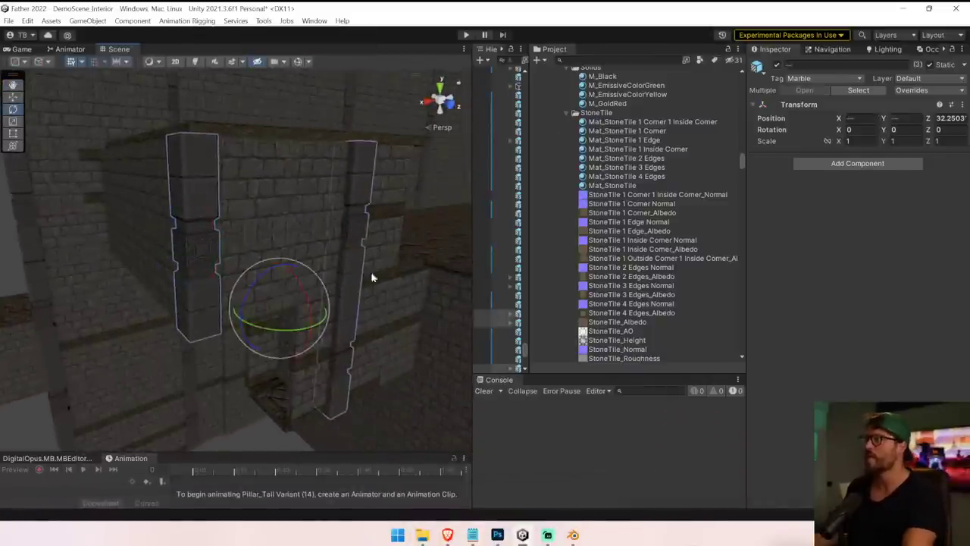
pyautogui.moveTo(372, 277); pyautogui.dragTo(883, 290, button='right')
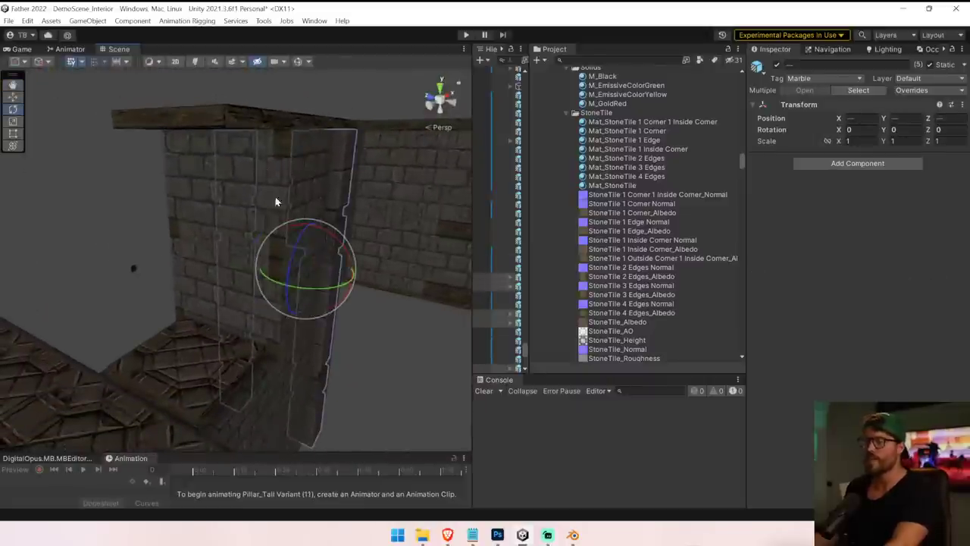
pyautogui.click(286, 21)
pyautogui.click(301, 78)
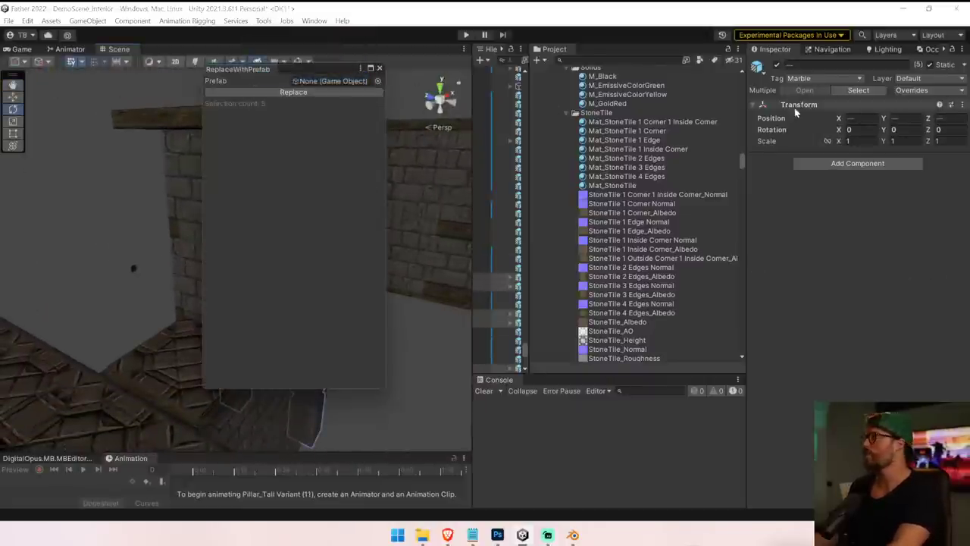
pyautogui.click(858, 90)
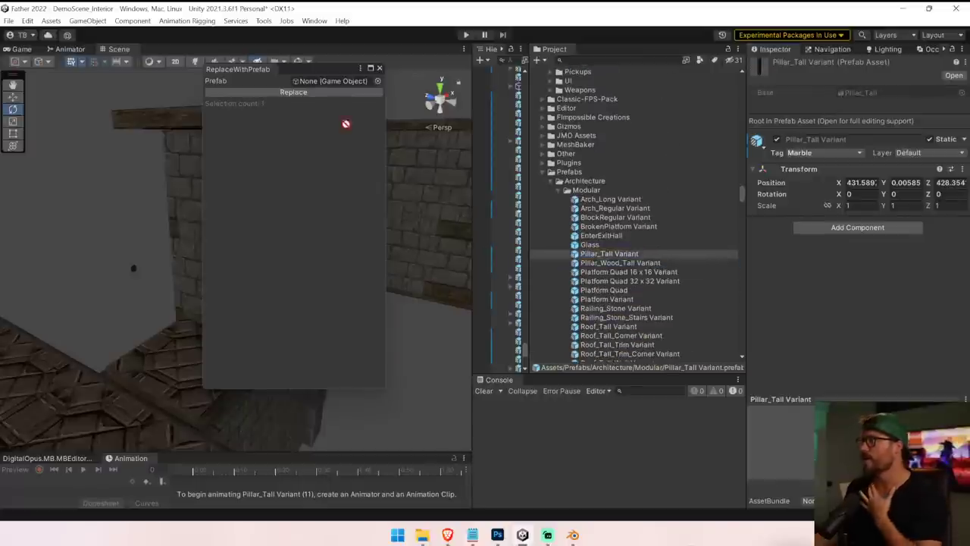
pyautogui.click(379, 68)
# Replace the two stacked stone pillars on the outer brick wall with the Pillar_Wood_Tall Variant prefab using Replace With Prefab.
pyautogui.moveTo(374, 177); pyautogui.dragTo(310, 219, button='right')
pyautogui.click(306, 224)
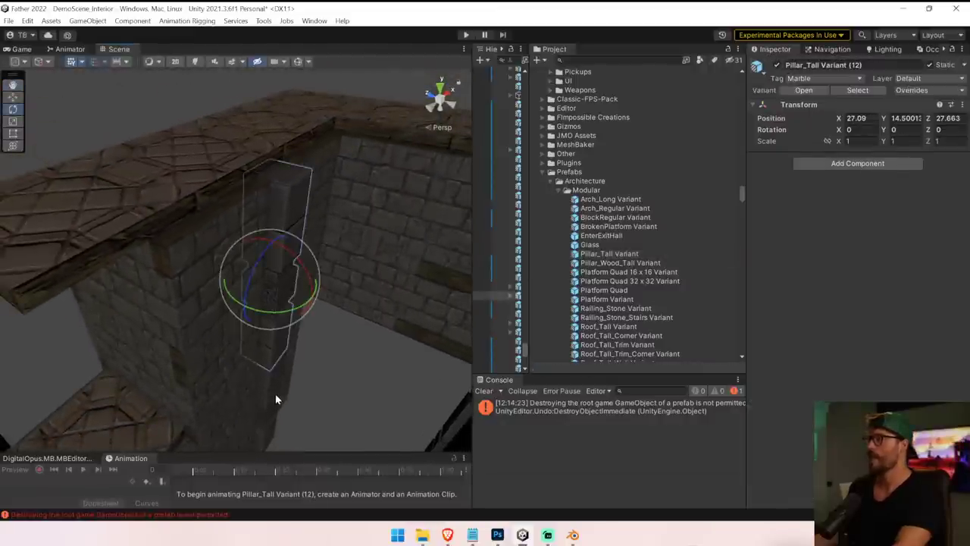
pyautogui.click(264, 21)
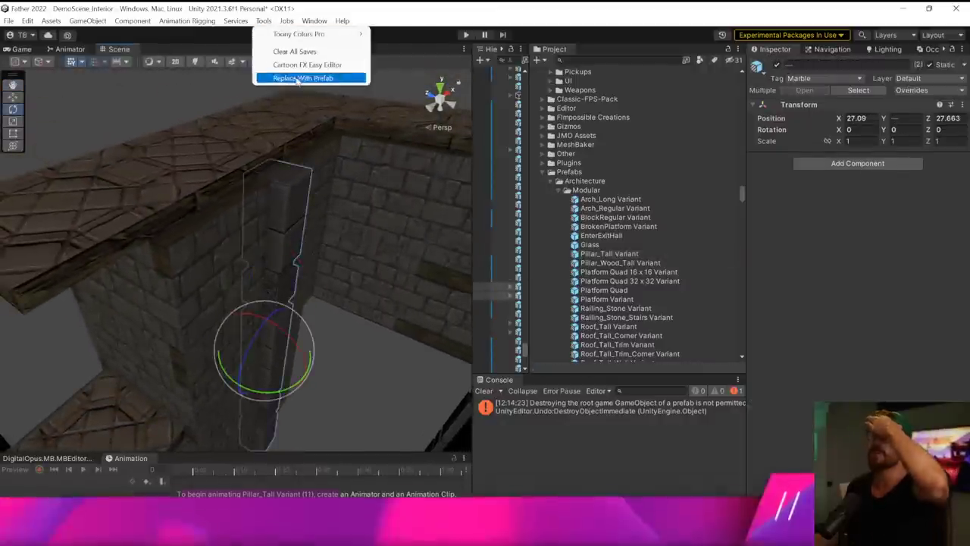
pyautogui.click(307, 78)
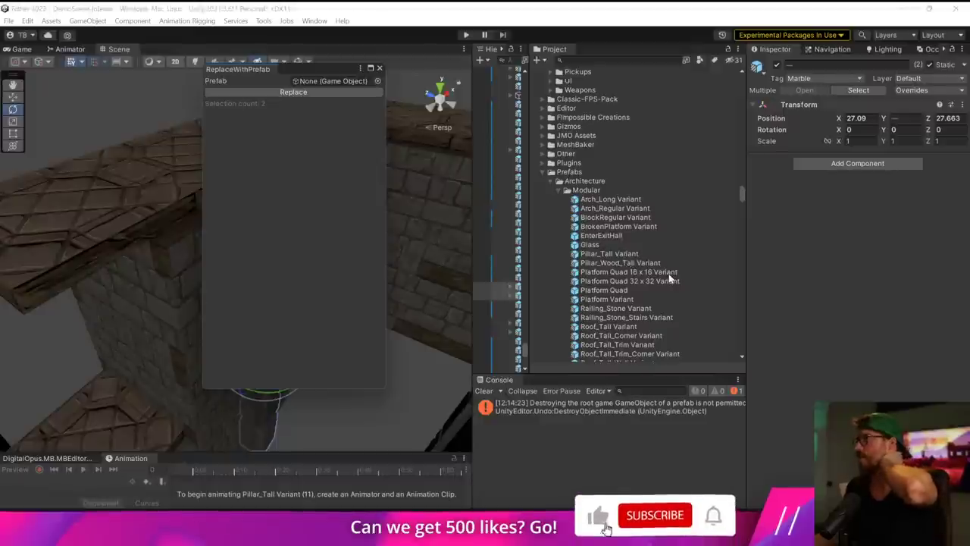
pyautogui.click(315, 90)
pyautogui.moveTo(303, 69); pyautogui.dragTo(573, 96)
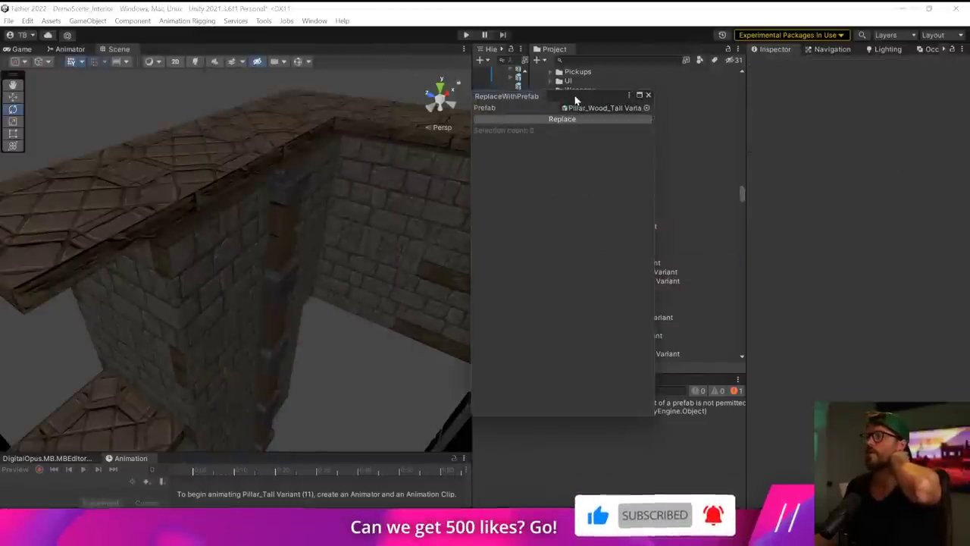
pyautogui.click(648, 96)
# Replace the three selected stone pillars on the outer brick wall with the Pillar_Wood_Tall Variant prefab using Replace With Prefab.
pyautogui.keyDown('alt'); pyautogui.moveTo(251, 220); pyautogui.dragTo(656, 226); pyautogui.keyUp('alt')
pyautogui.click(250, 297)
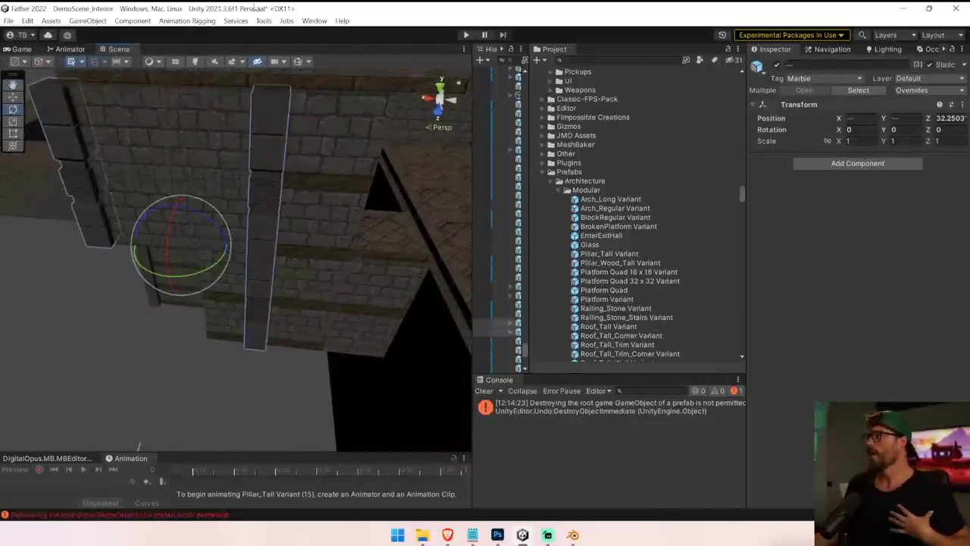
pyautogui.click(264, 22)
pyautogui.click(292, 79)
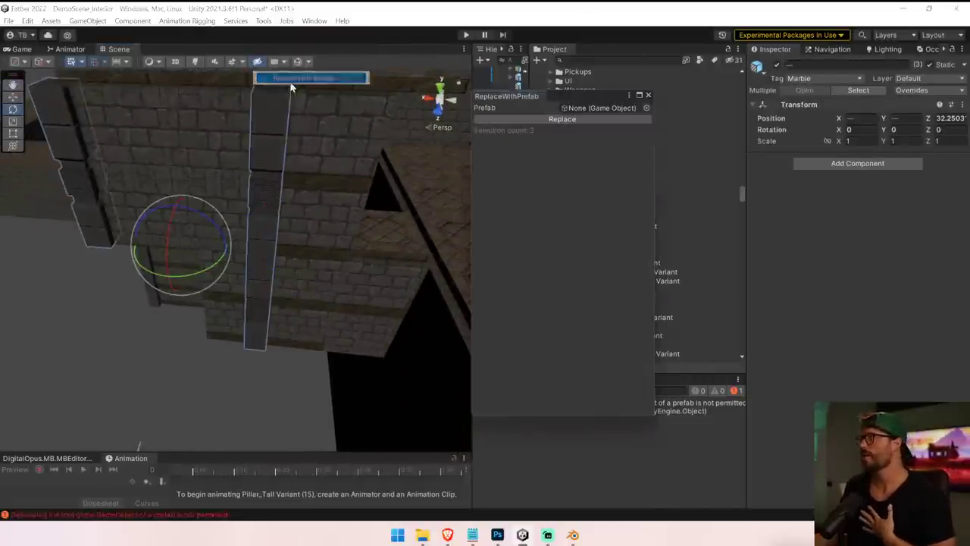
pyautogui.moveTo(591, 100); pyautogui.dragTo(317, 136)
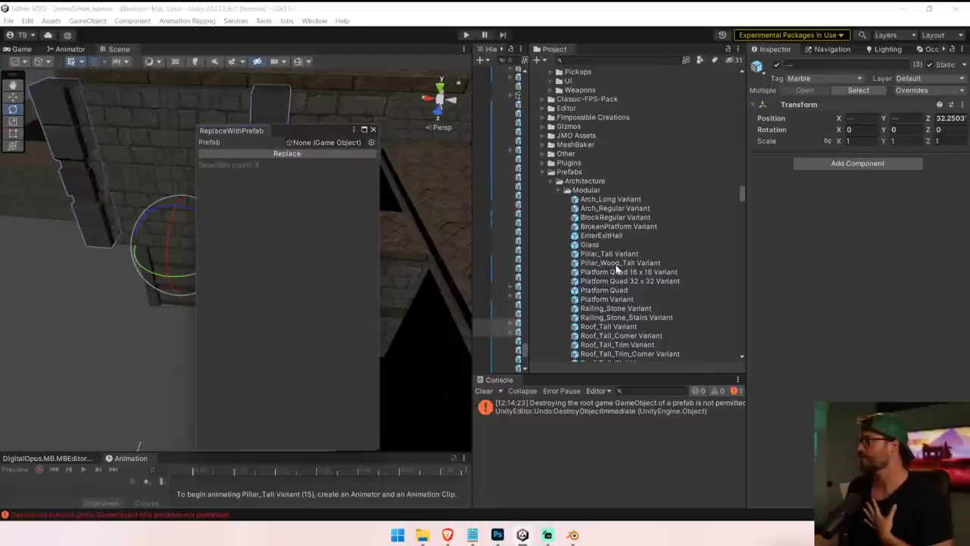
pyautogui.click(308, 155)
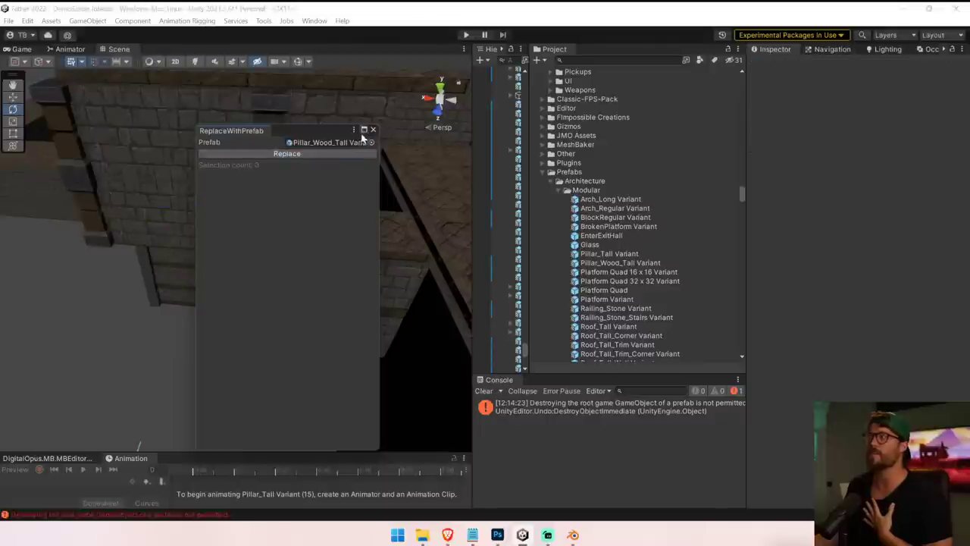
pyautogui.click(373, 130)
# Set material Element 1 of the brick wall beside the gear-lock double door to Mat_BrickWall 2 Edges.
pyautogui.moveTo(310, 168); pyautogui.dragTo(288, 142, button='right')
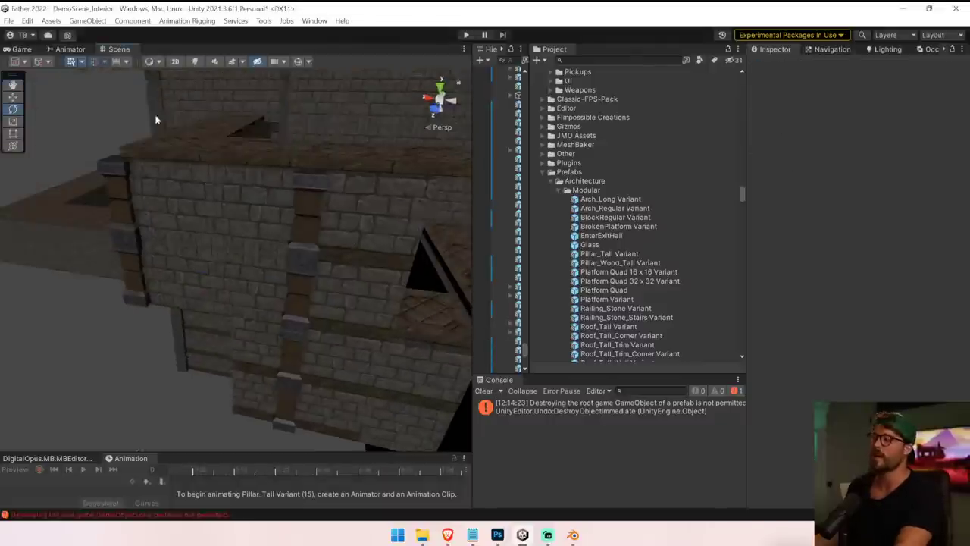
pyautogui.press('w')
pyautogui.moveTo(188, 194); pyautogui.dragTo(814, 87, button='right')
pyautogui.press('w')
pyautogui.click(259, 140)
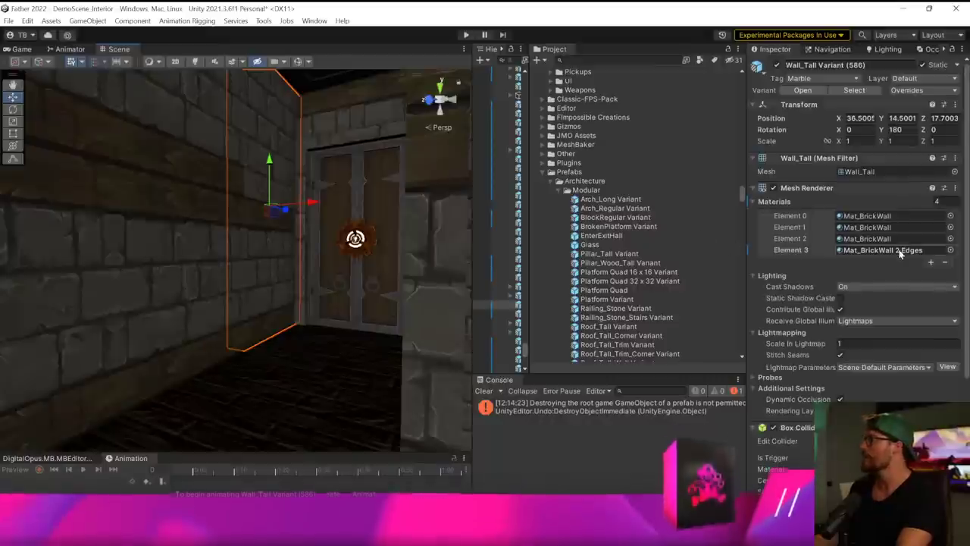
pyautogui.click(899, 250)
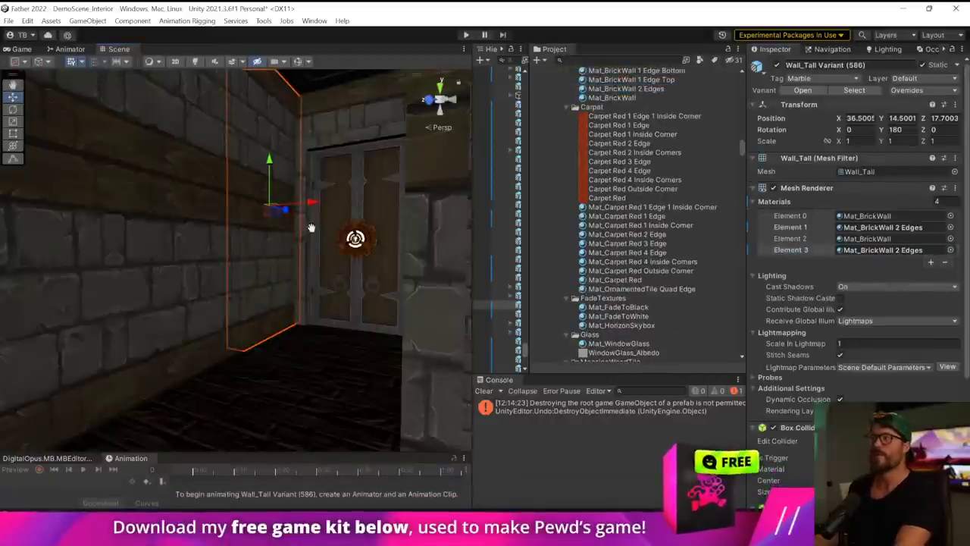
# Set material Element 0 of the corridor's corner wall to Mat_BrickWall 2 Edges.
pyautogui.moveTo(311, 227); pyautogui.dragTo(199, 212, button='right')
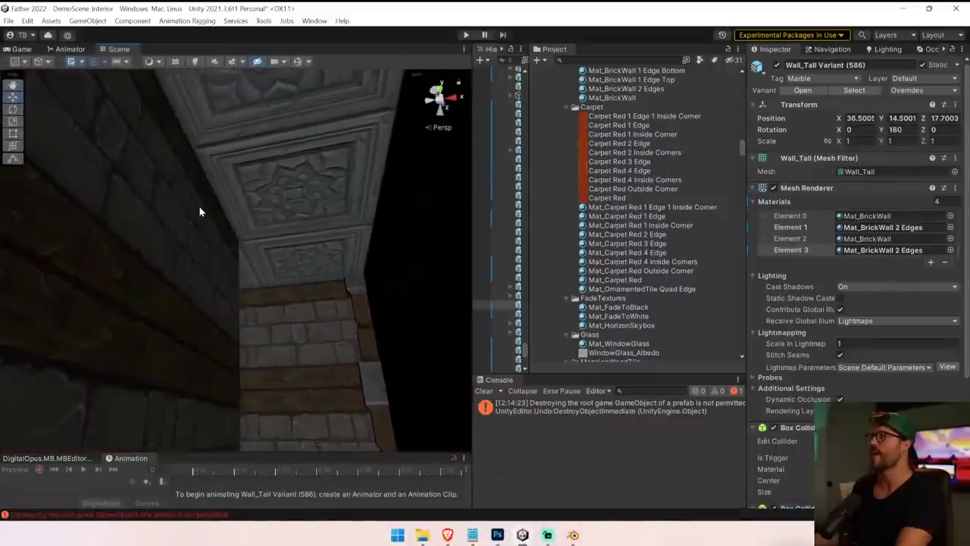
pyautogui.click(199, 212)
pyautogui.click(902, 218)
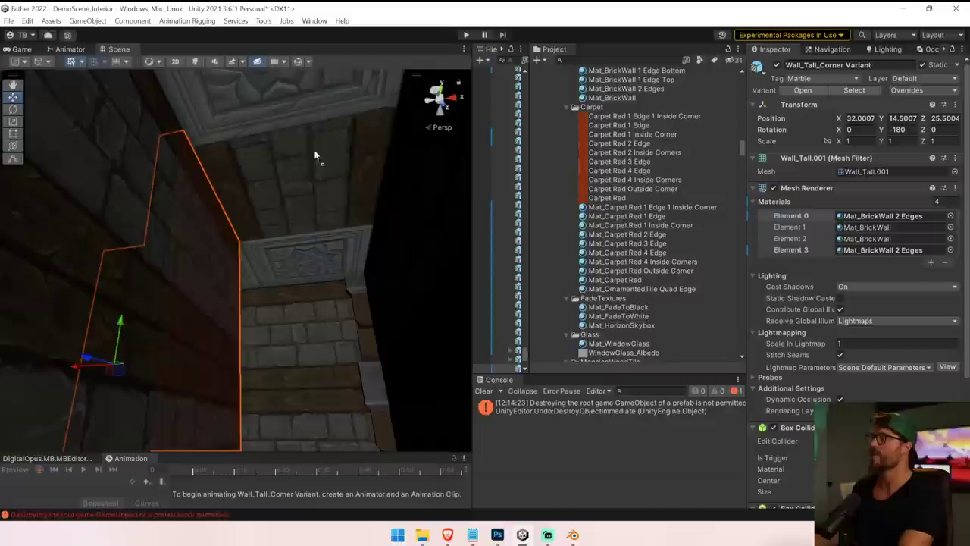
# Try to cover the corridor's ornamented ceiling panels with Mat_BrickWall 2 Edges.
pyautogui.moveTo(313, 217); pyautogui.dragTo(336, 162, button='right')
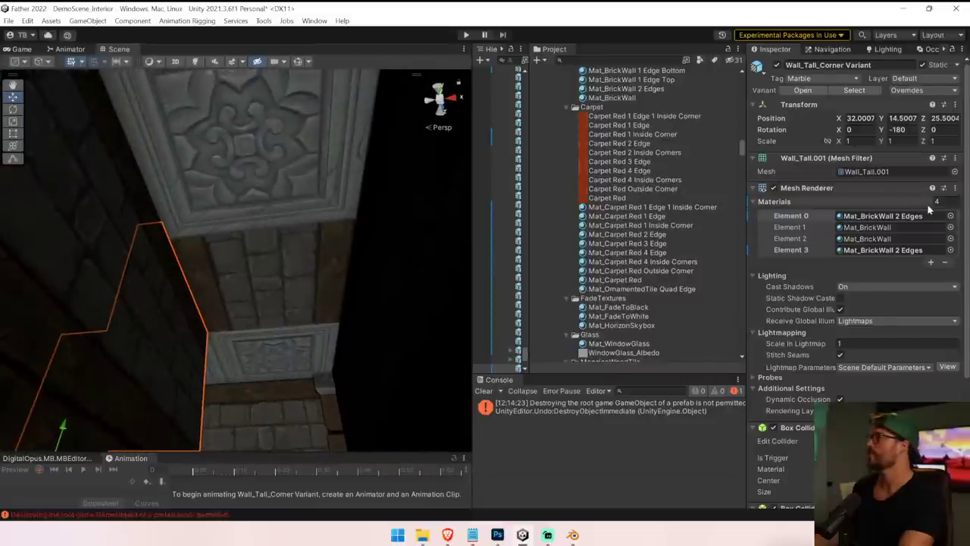
pyautogui.moveTo(620, 88); pyautogui.dragTo(264, 122)
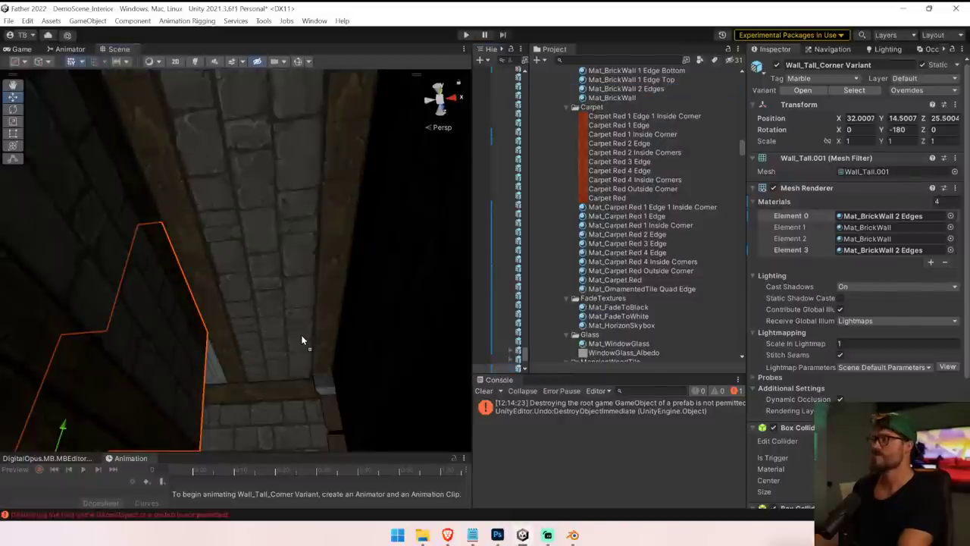
pyautogui.moveTo(301, 334); pyautogui.dragTo(334, 172, button='right')
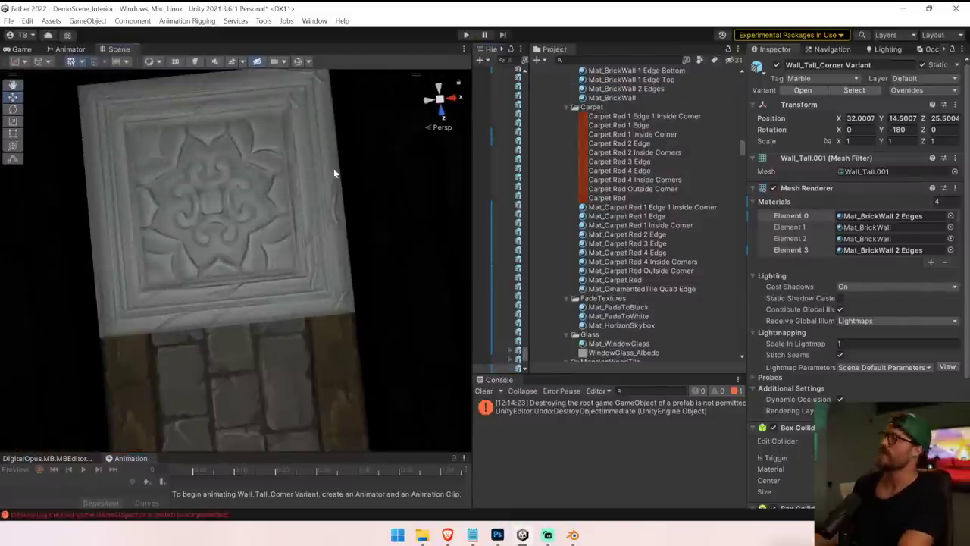
pyautogui.moveTo(642, 92); pyautogui.dragTo(250, 197)
pyautogui.moveTo(249, 196); pyautogui.dragTo(593, 466, button='right')
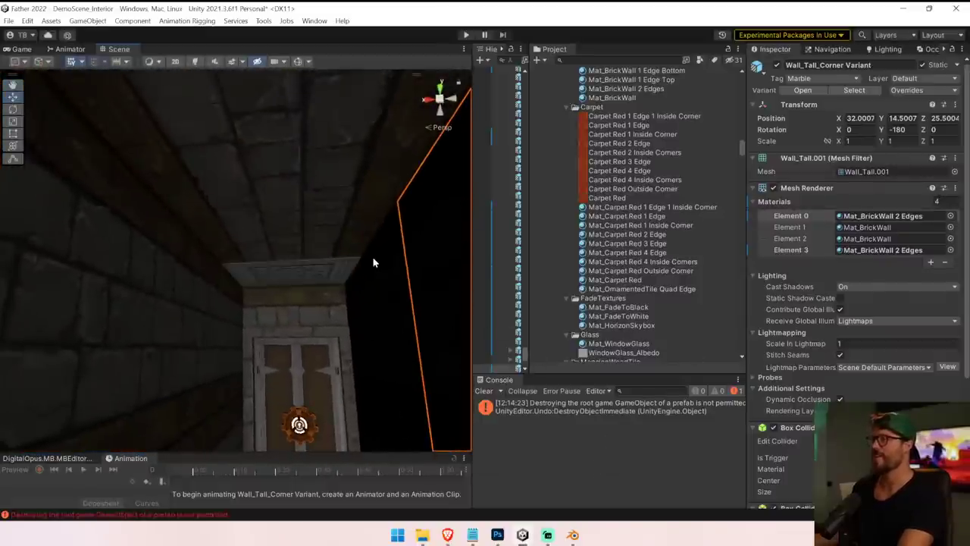
# Select the stone floor beside the red carpet and locate its Mat_StoneTile material among the project textures.
pyautogui.moveTo(377, 245); pyautogui.dragTo(379, 194, button='right')
pyautogui.scroll(-5, 635, 182)
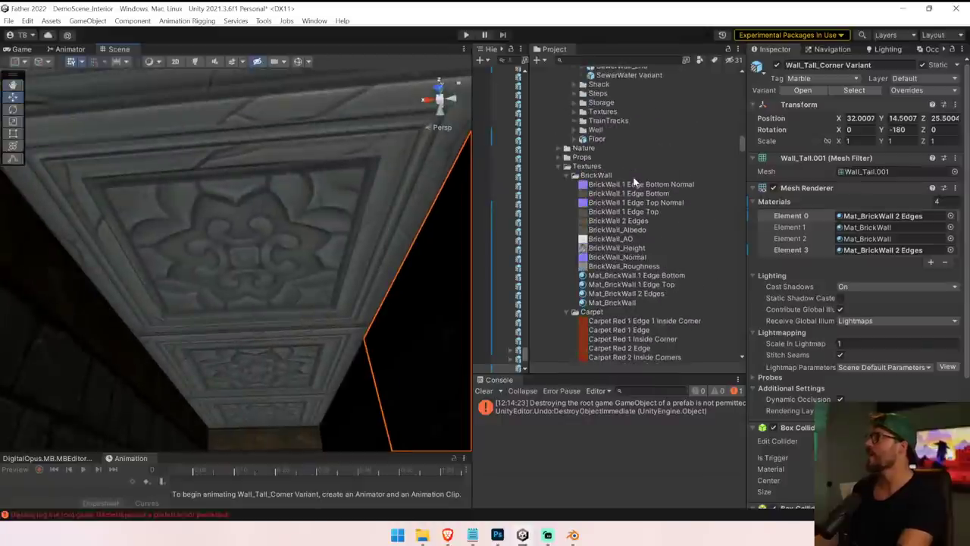
pyautogui.scroll(-5, 635, 182)
pyautogui.moveTo(263, 317); pyautogui.dragTo(242, 52, button='right')
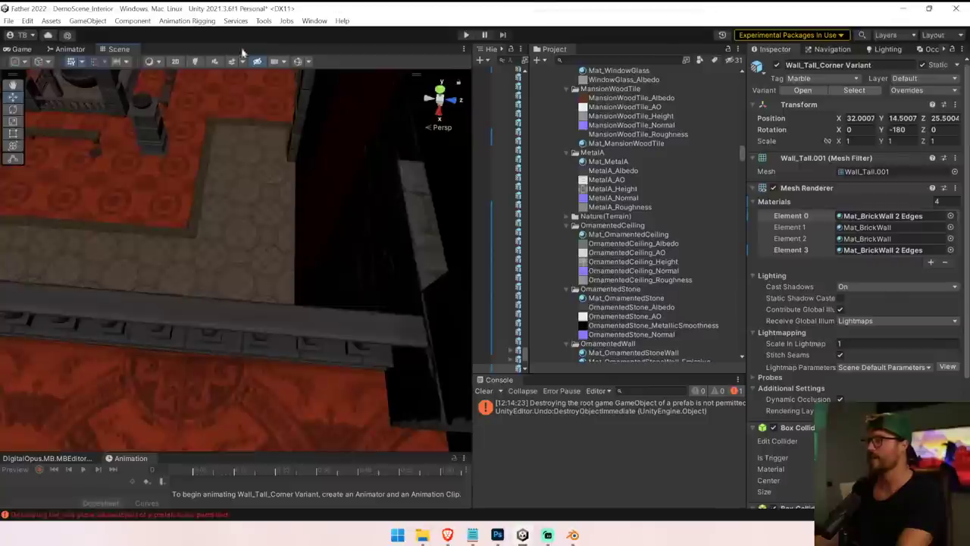
pyautogui.click(240, 233)
pyautogui.press('w')
pyautogui.moveTo(195, 242); pyautogui.dragTo(473, 109, button='right')
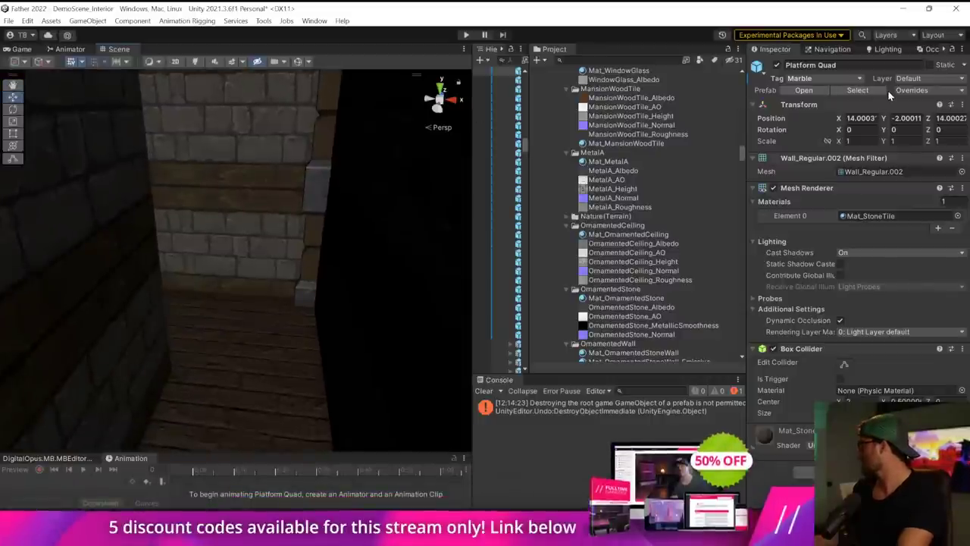
pyautogui.click(872, 216)
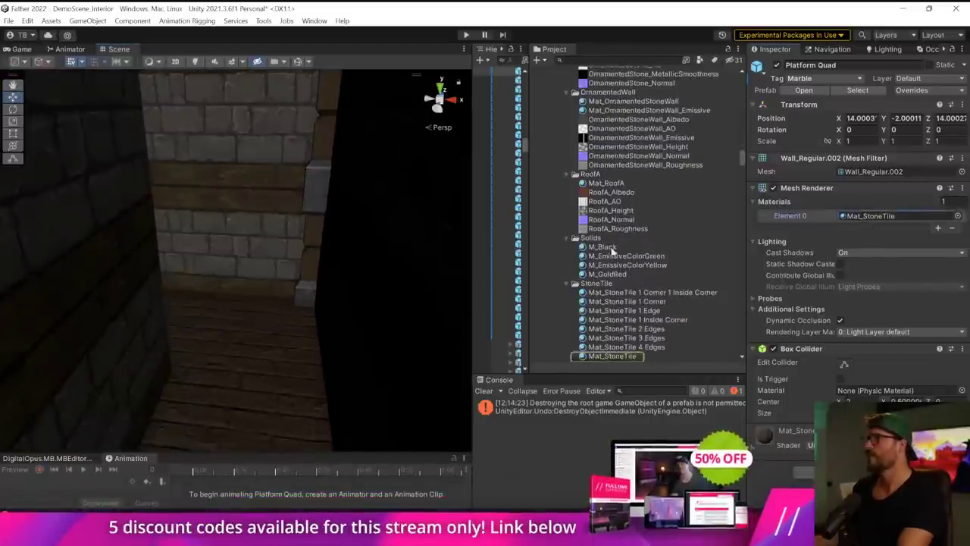
# Apply Mat_StoneTile 3 Edges to the ceiling panel in front of the double door and rotate the panel to align its edges.
pyautogui.moveTo(333, 303); pyautogui.dragTo(664, 114, button='right')
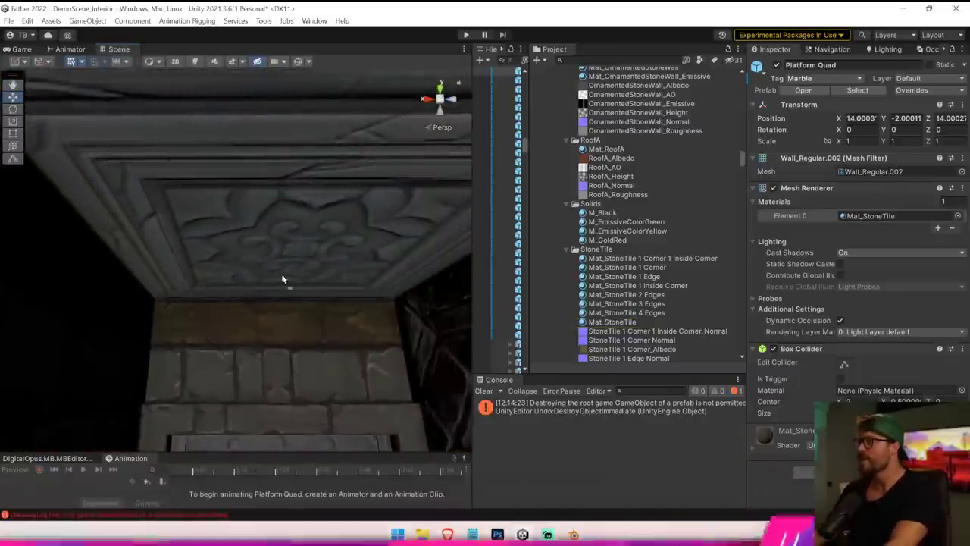
pyautogui.moveTo(282, 277); pyautogui.dragTo(267, 196, button='right')
pyautogui.click(265, 194)
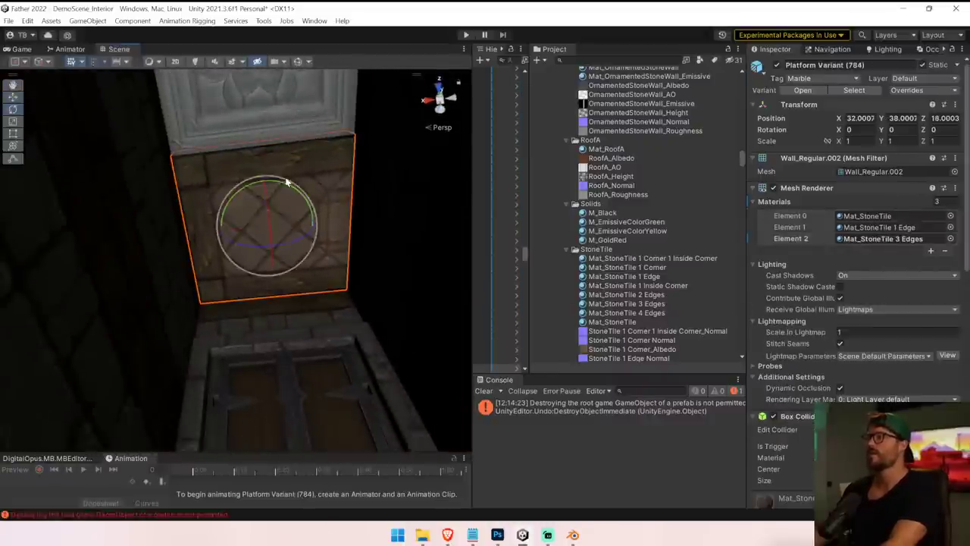
pyautogui.moveTo(287, 182); pyautogui.dragTo(146, 164)
# Apply Mat_StoneTile 2 Edges to the next two corridor ceiling panels and rotate each to -90 on Y.
pyautogui.moveTo(341, 199); pyautogui.dragTo(331, 126, button='right')
pyautogui.moveTo(635, 308); pyautogui.dragTo(408, 271)
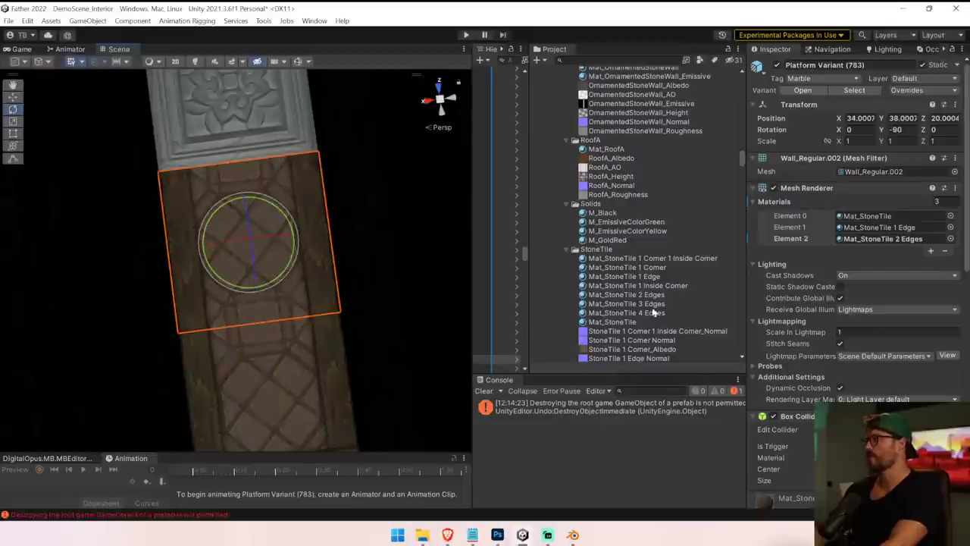
pyautogui.moveTo(653, 312); pyautogui.dragTo(277, 134)
pyautogui.moveTo(278, 114); pyautogui.dragTo(357, 70, button='right')
pyautogui.scroll(2, 307, 266)
pyautogui.keyDown('ctrl'); pyautogui.moveTo(287, 285); pyautogui.dragTo(146, 301); pyautogui.keyUp('ctrl')
pyautogui.moveTo(193, 256); pyautogui.dragTo(178, 159, button='right')
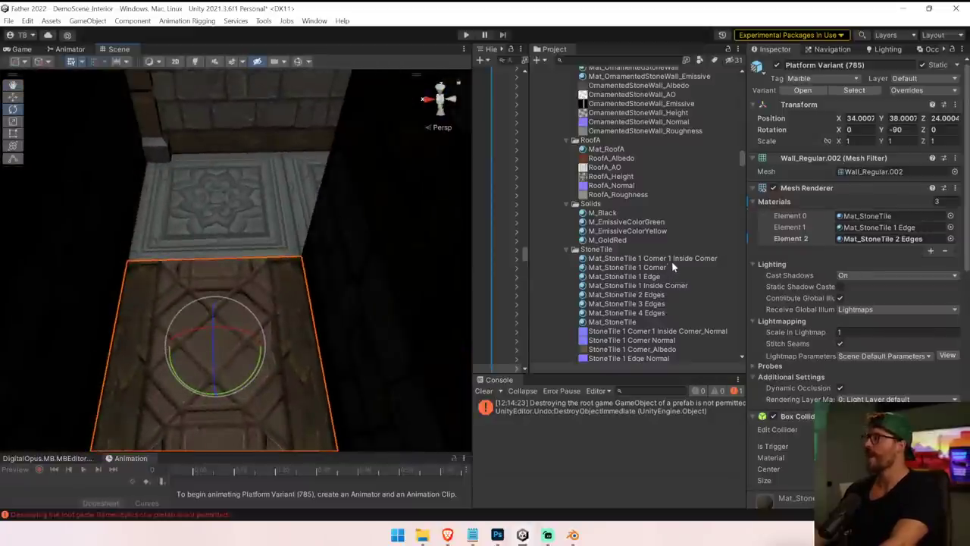
# Apply Mat_StoneTile 1 Corner 1 Inside Corner to the corner ceiling panel, rotated -90 on Y, and Mat_StoneTile 2 Edges to the panel after it.
pyautogui.moveTo(672, 267); pyautogui.dragTo(120, 255)
pyautogui.moveTo(189, 242); pyautogui.dragTo(289, 452, button='right')
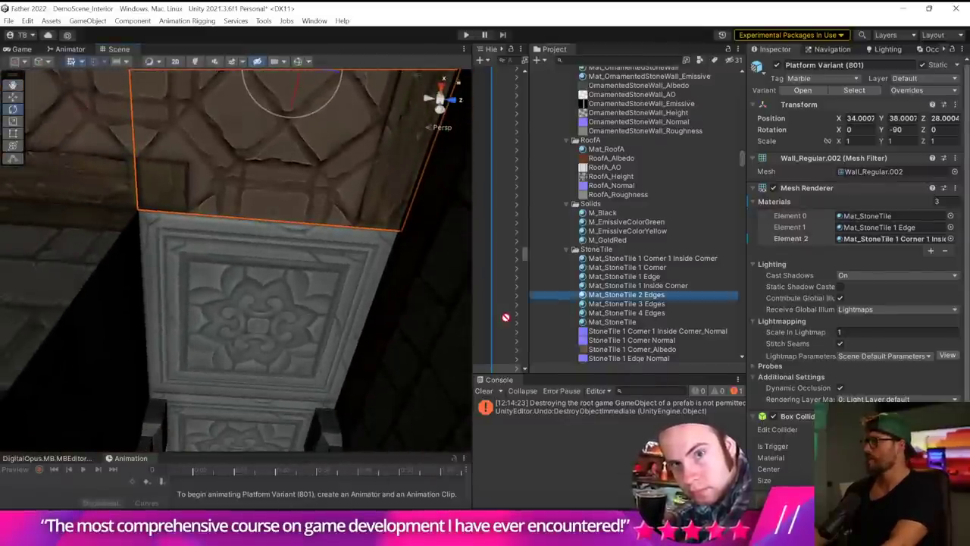
pyautogui.moveTo(505, 317); pyautogui.dragTo(297, 326)
pyautogui.moveTo(296, 326); pyautogui.dragTo(285, 403, button='right')
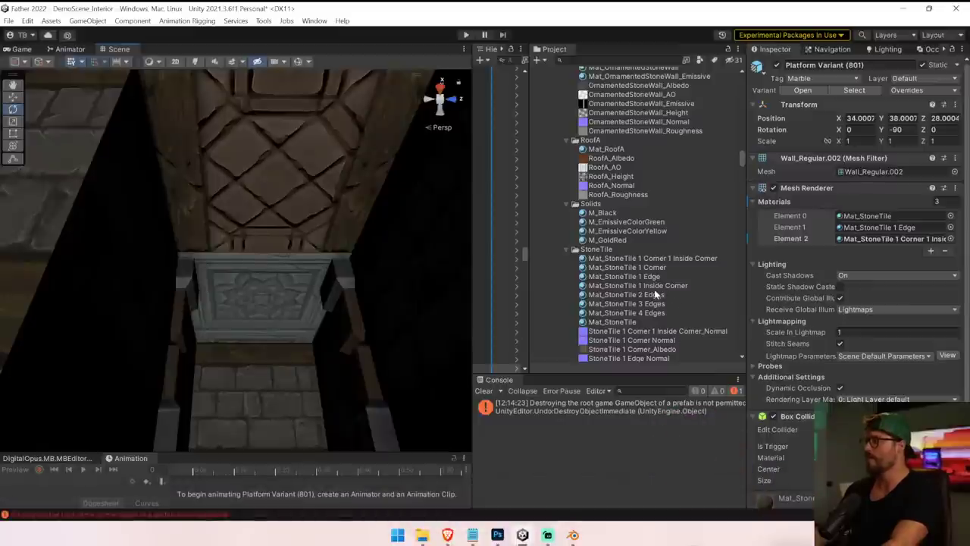
# Rotate the Mat_StoneTile 3 Edges ceiling panel to -180 on Y and give the next panel Mat_StoneTile 4 Edges with the same rotation.
pyautogui.click(290, 298)
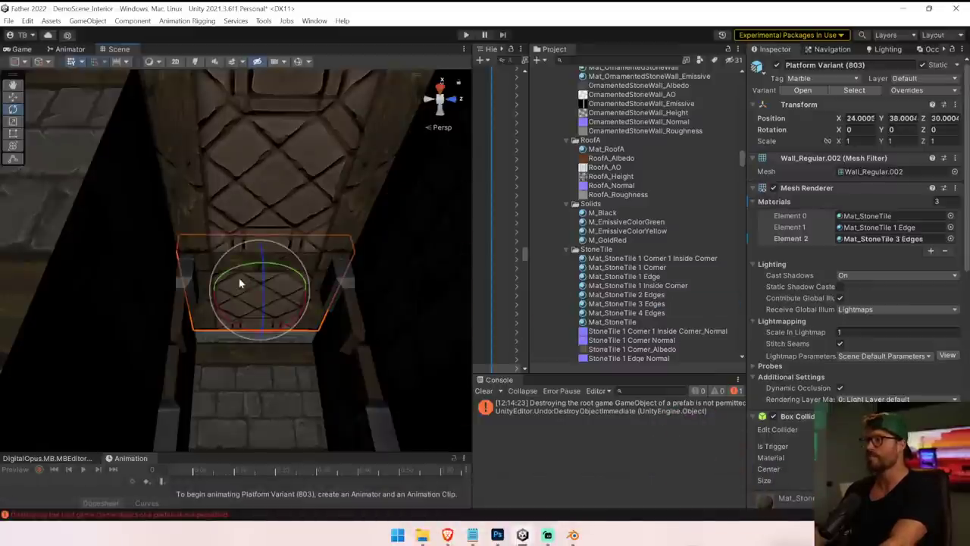
pyautogui.moveTo(240, 267); pyautogui.dragTo(513, 274)
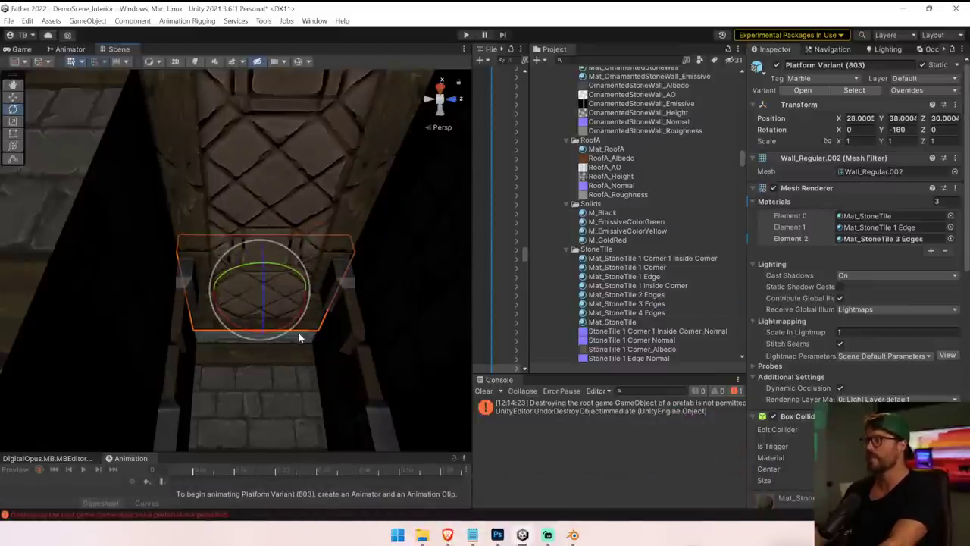
pyautogui.click(309, 345)
pyautogui.click(307, 344)
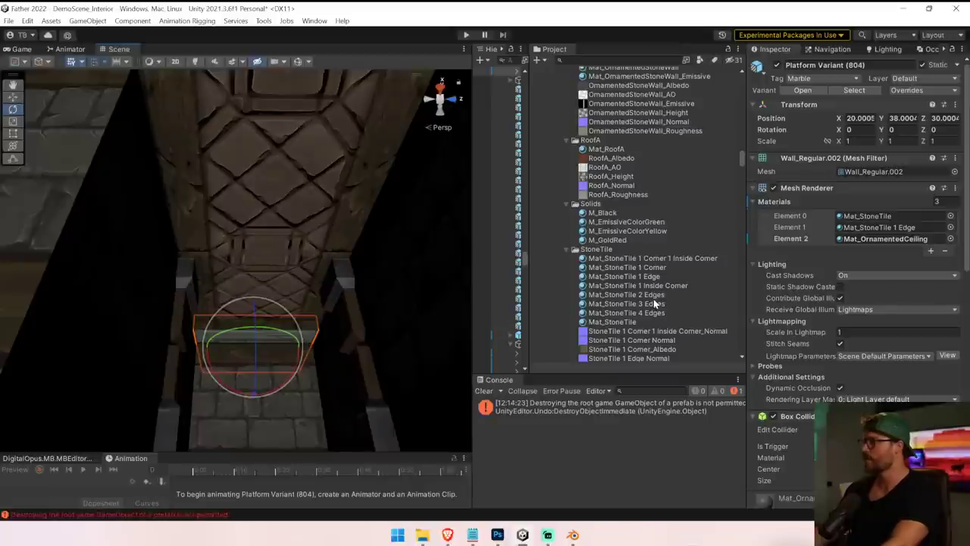
pyautogui.moveTo(652, 301); pyautogui.dragTo(285, 340)
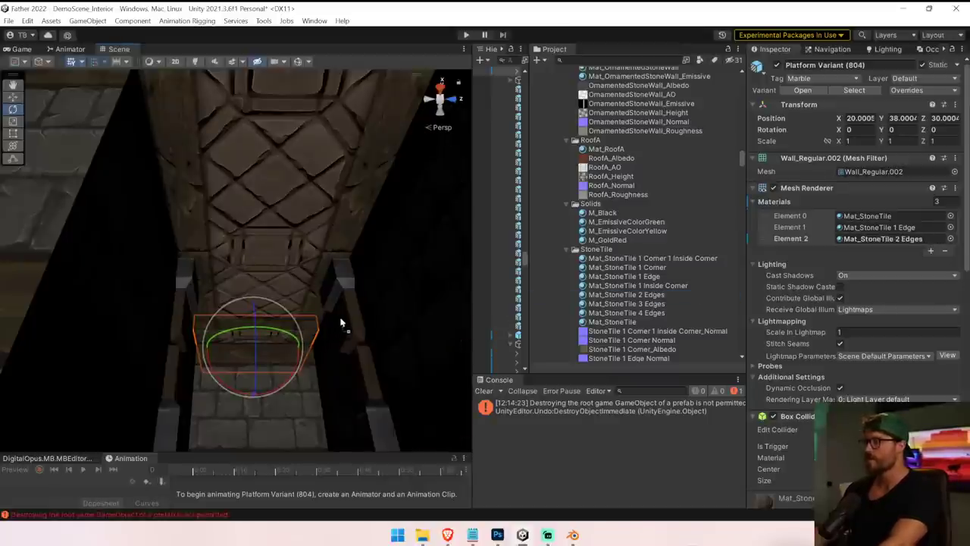
pyautogui.moveTo(340, 322); pyautogui.dragTo(318, 336, button='right')
pyautogui.moveTo(302, 315); pyautogui.dragTo(349, 317)
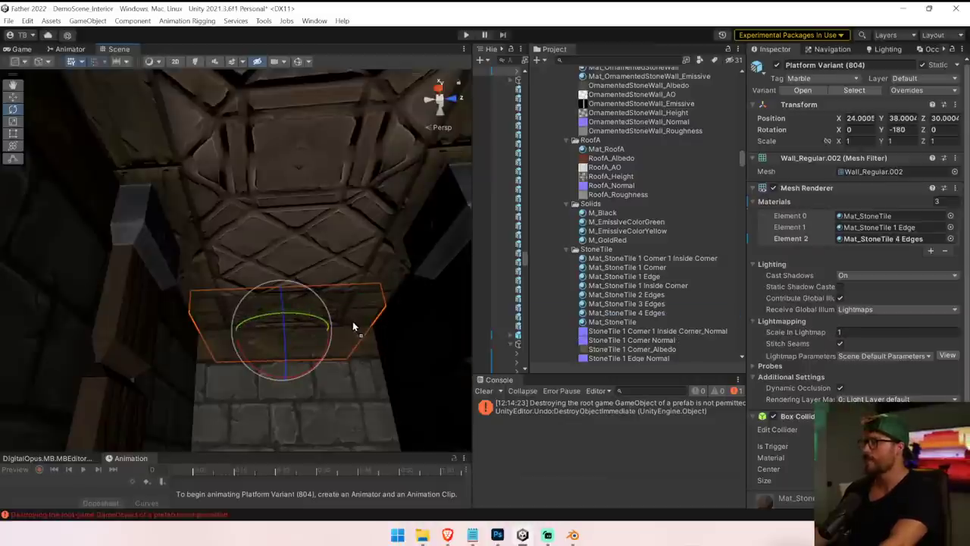
# Select the ornamented ceiling panel below the wood-edged wall and locate its Element 2 material in the project.
pyautogui.keyDown('alt'); pyautogui.moveTo(353, 322); pyautogui.dragTo(357, 268); pyautogui.keyUp('alt')
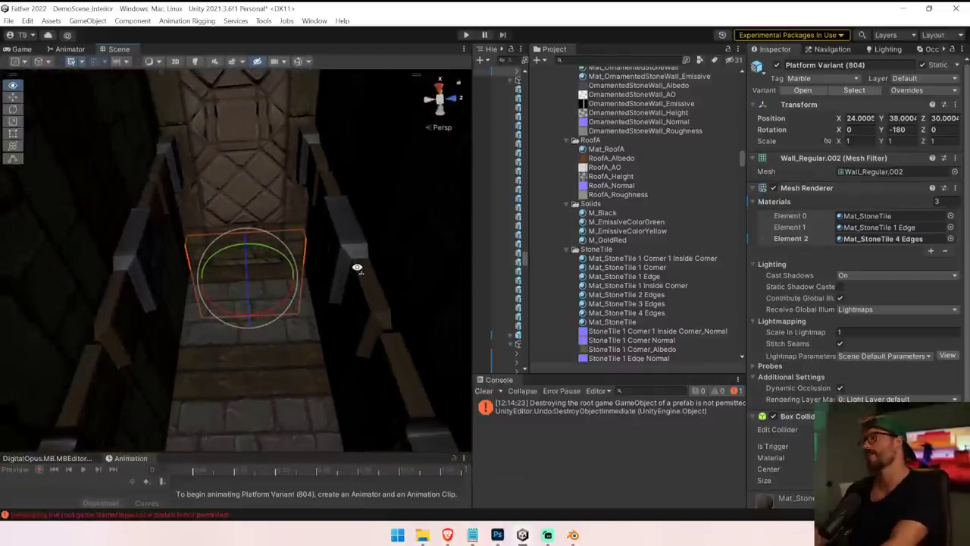
pyautogui.moveTo(357, 268); pyautogui.dragTo(247, 209, button='right')
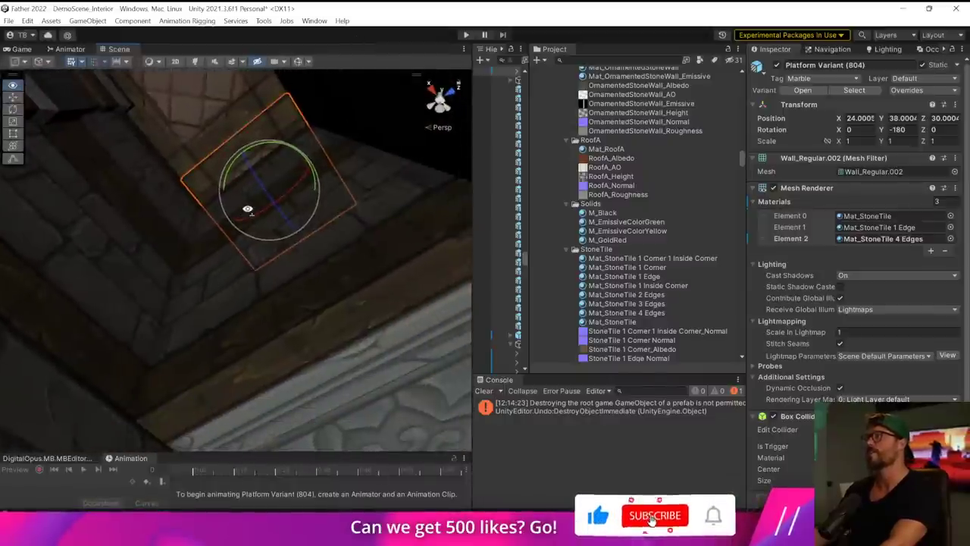
pyautogui.keyDown('alt'); pyautogui.moveTo(247, 209); pyautogui.dragTo(354, 293); pyautogui.keyUp('alt')
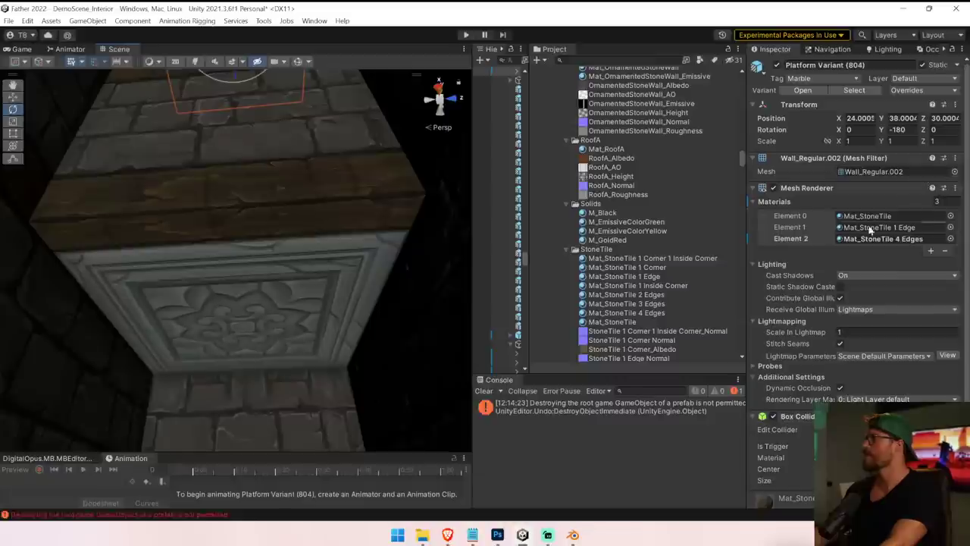
pyautogui.click(260, 293)
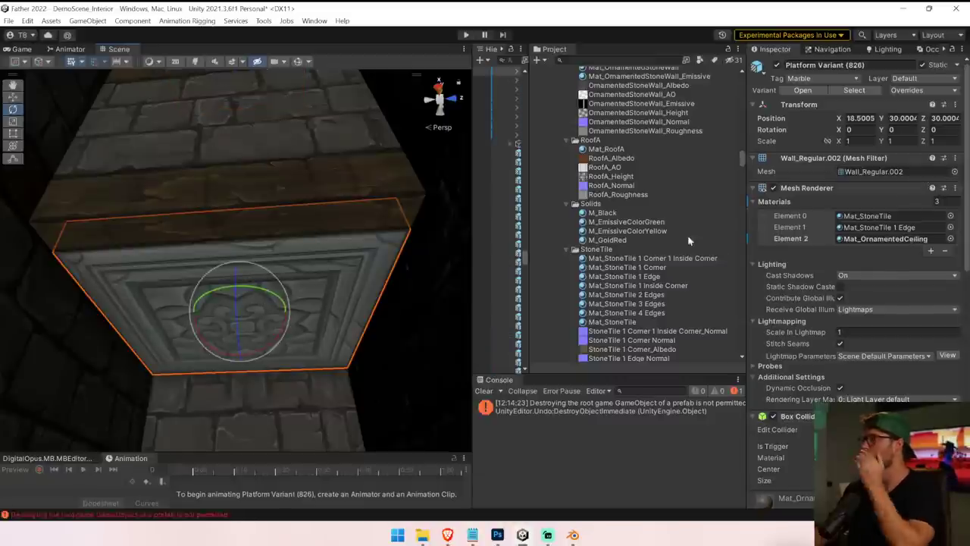
pyautogui.click(878, 239)
pyautogui.scroll(3, 660, 113)
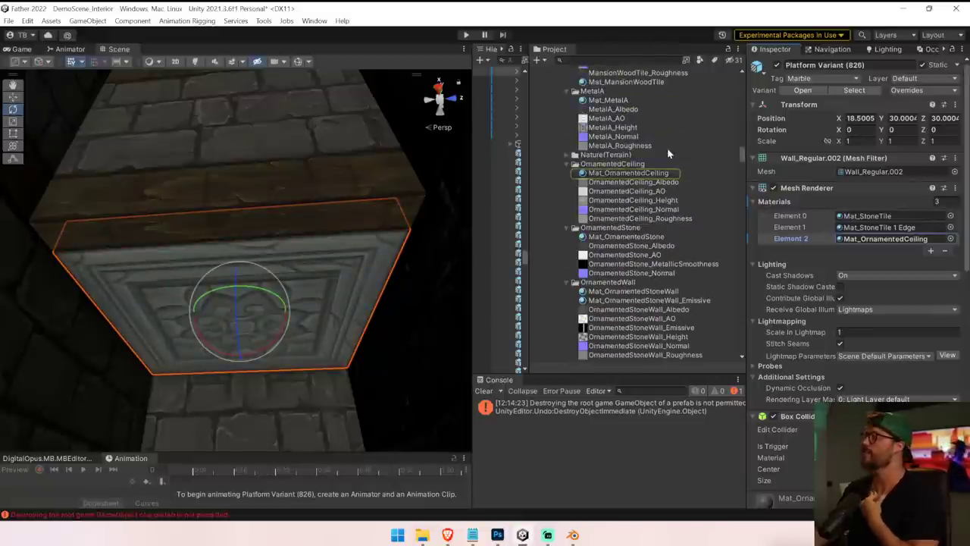
# Set material Element 1 of the tall brick wall between the railings to Mat_BrickWall 2 Edges.
pyautogui.moveTo(344, 265); pyautogui.dragTo(519, 289, button='right')
pyautogui.click(266, 254)
pyautogui.moveTo(266, 254); pyautogui.dragTo(367, 311, button='right')
pyautogui.click(940, 228)
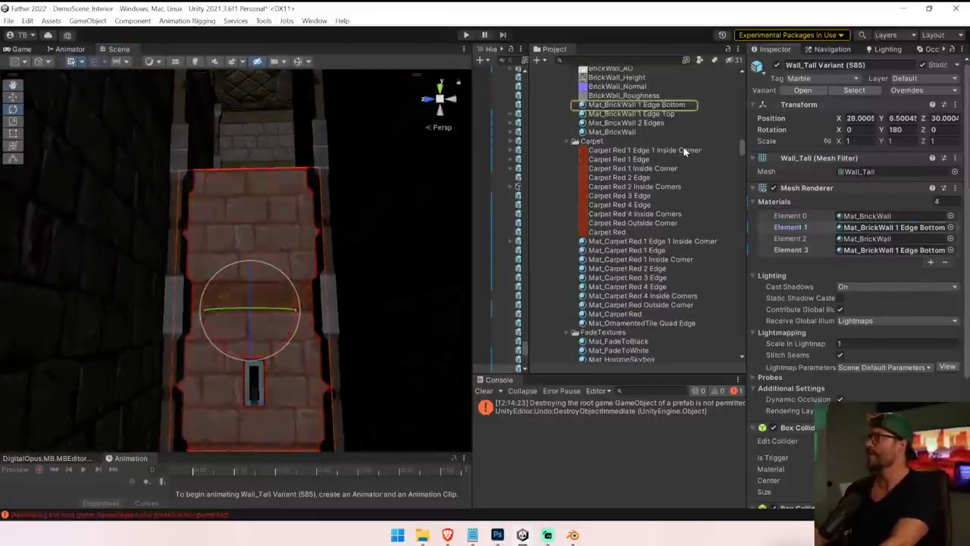
pyautogui.moveTo(293, 151); pyautogui.dragTo(364, 443, button='right')
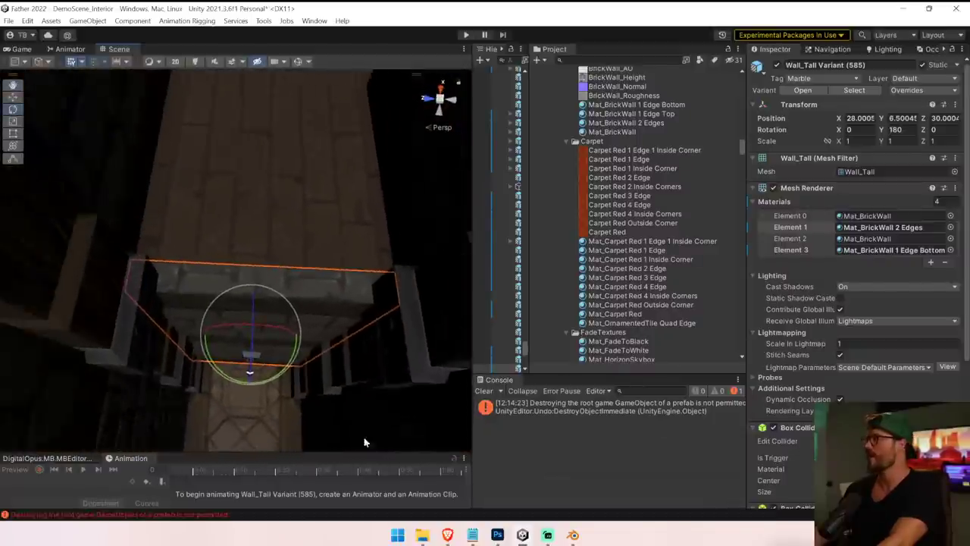
pyautogui.moveTo(519, 157); pyautogui.dragTo(281, 285)
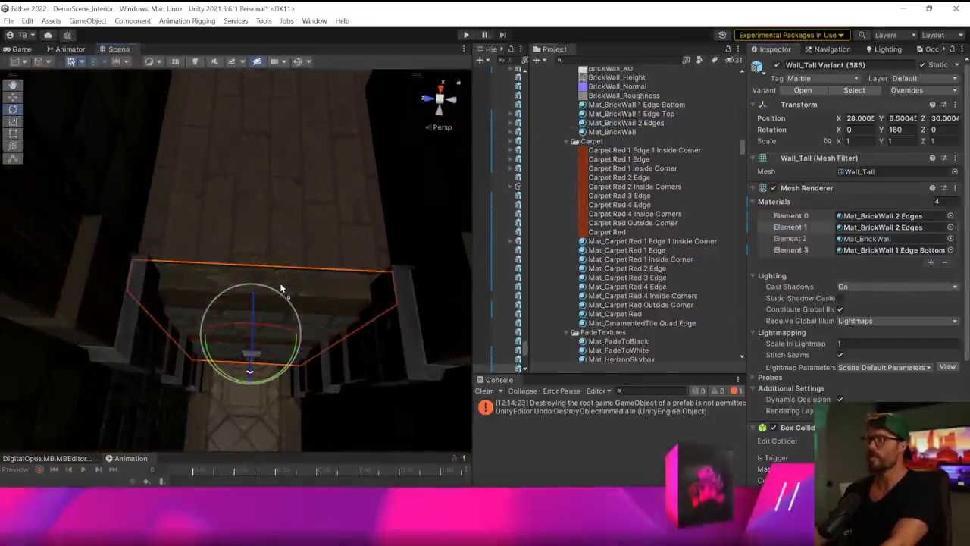
pyautogui.moveTo(367, 295); pyautogui.dragTo(405, 403, button='right')
pyautogui.hotkey('ctrl', 'z')
pyautogui.hotkey('ctrl', 'z')
pyautogui.moveTo(150, 189); pyautogui.dragTo(142, 180, button='right')
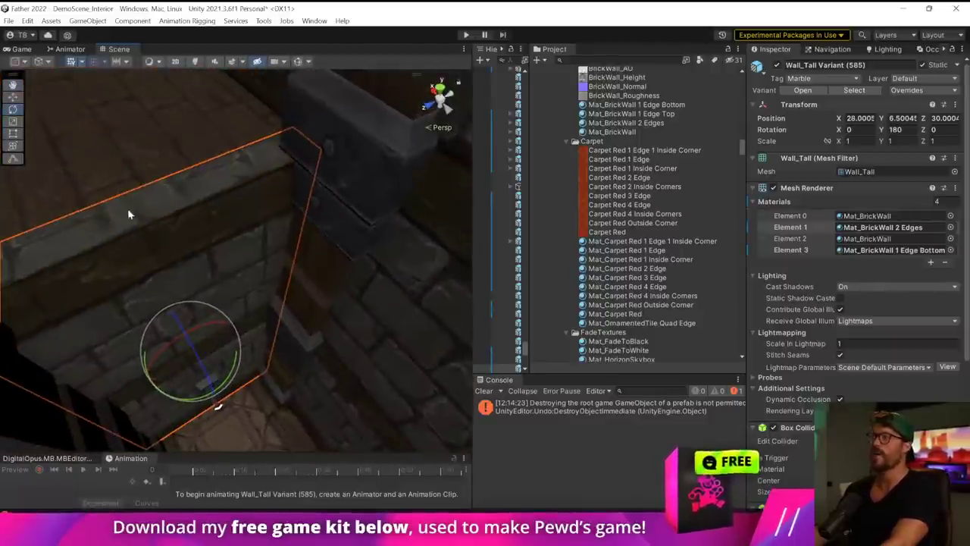
# Set material Element 0 of the tall brick wall to Mat_BrickWall 2 Edges and locate that material in the project.
pyautogui.moveTo(896, 233); pyautogui.dragTo(215, 174)
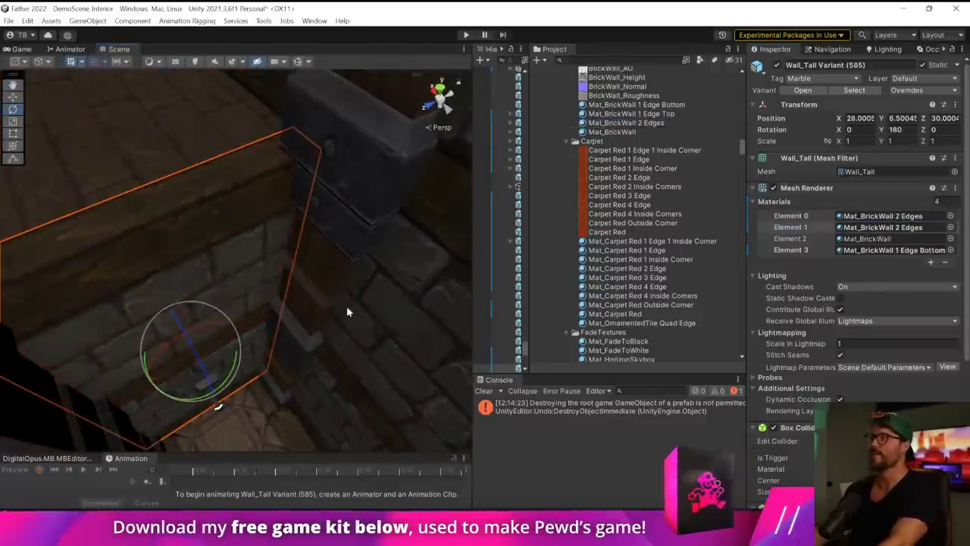
pyautogui.moveTo(347, 312); pyautogui.dragTo(97, 196, button='right')
pyautogui.click(866, 216)
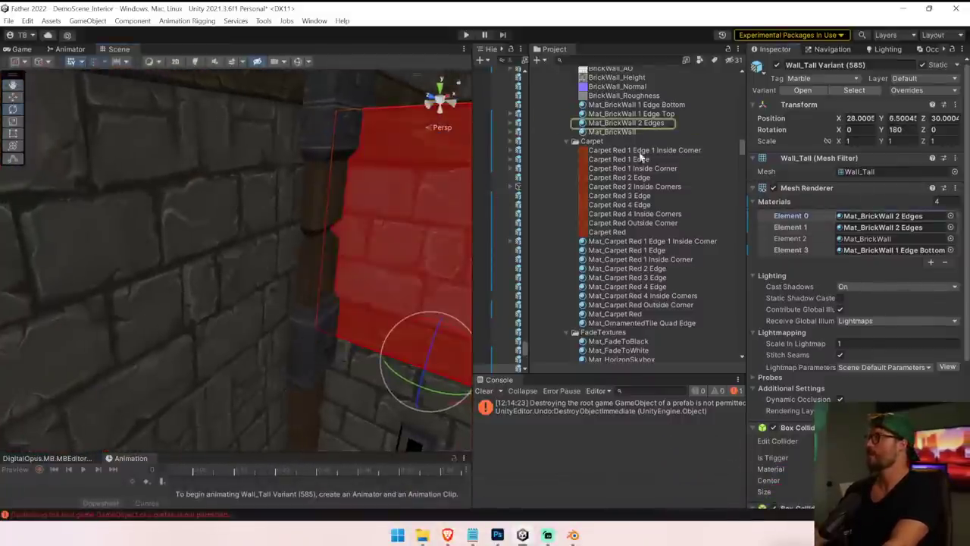
# Apply Mat_BrickWall 2 Edges to the brick wall sections next to the tall wall and beneath the wood band.
pyautogui.moveTo(352, 234); pyautogui.dragTo(416, 168, button='right')
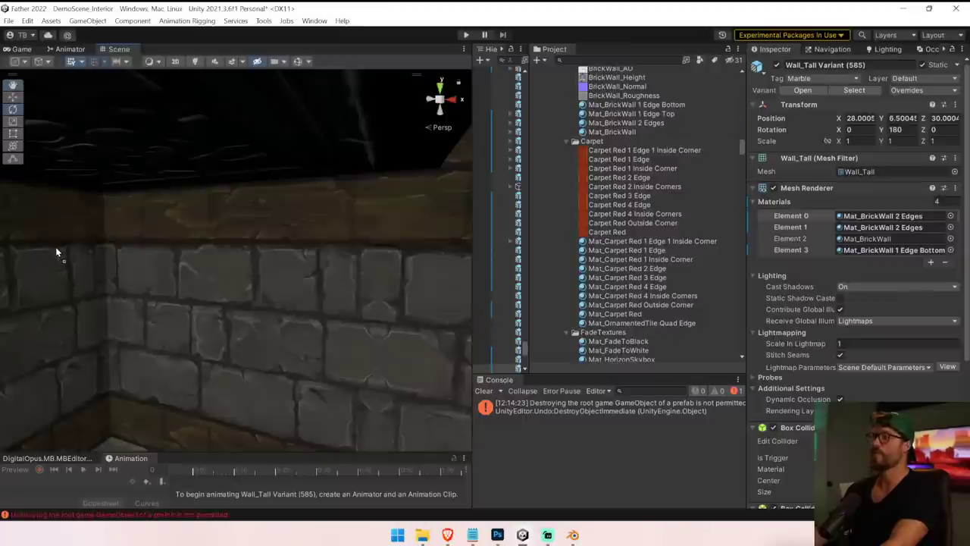
pyautogui.moveTo(55, 248); pyautogui.dragTo(824, 139, button='right')
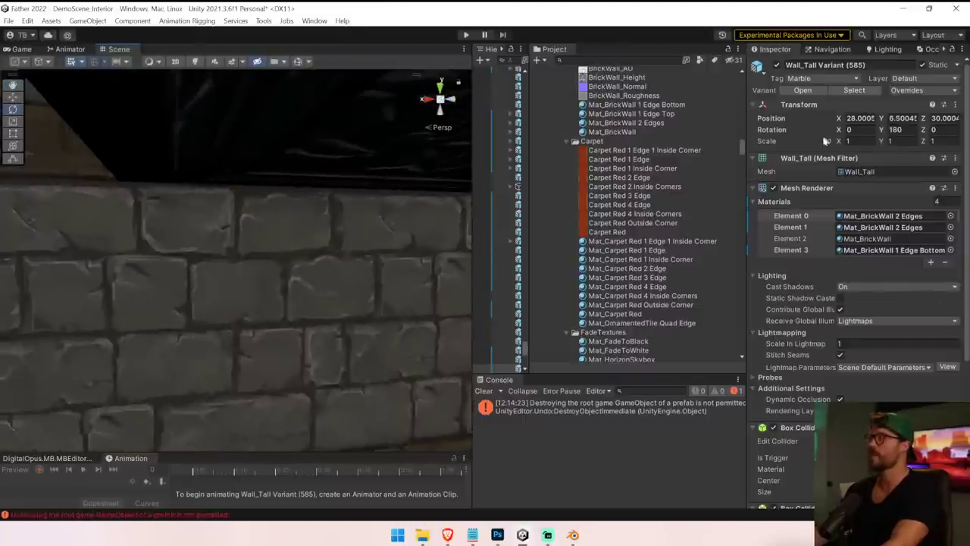
pyautogui.moveTo(623, 131); pyautogui.dragTo(348, 295, button='right')
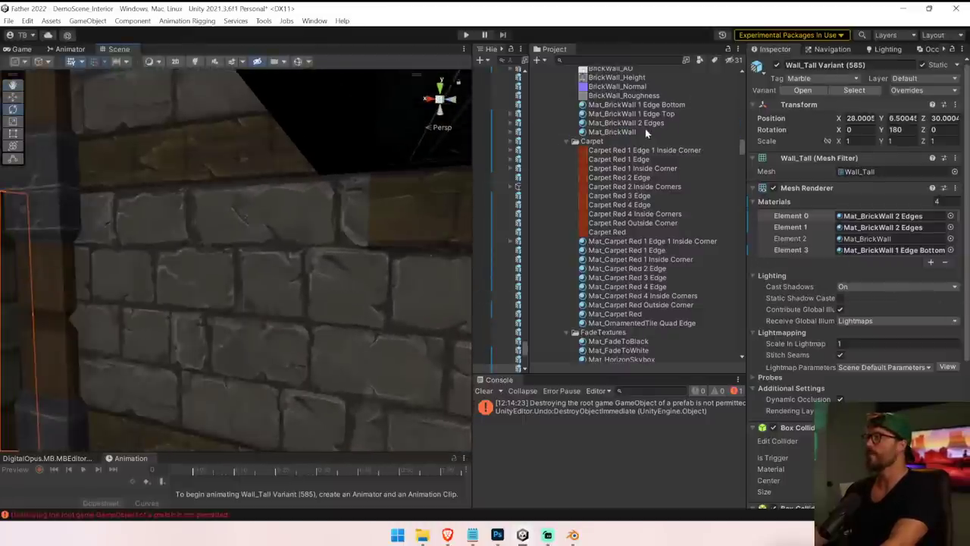
pyautogui.moveTo(256, 278); pyautogui.dragTo(901, 372, button='right')
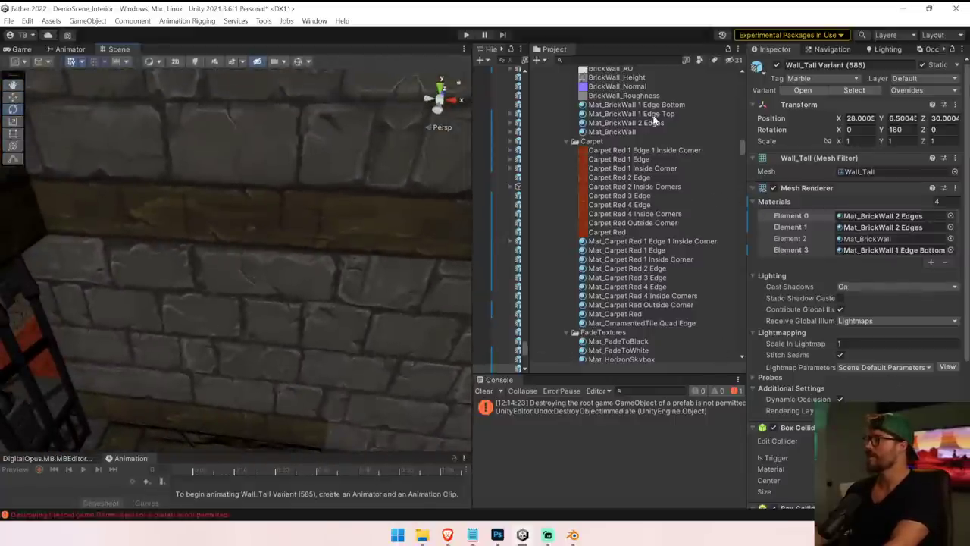
pyautogui.moveTo(649, 124); pyautogui.dragTo(223, 328)
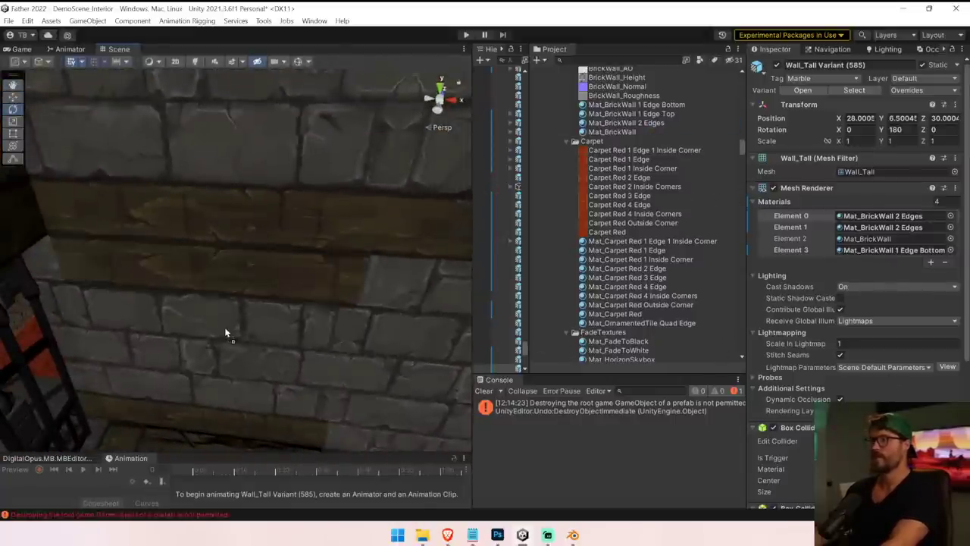
pyautogui.moveTo(225, 331); pyautogui.dragTo(335, 314, button='right')
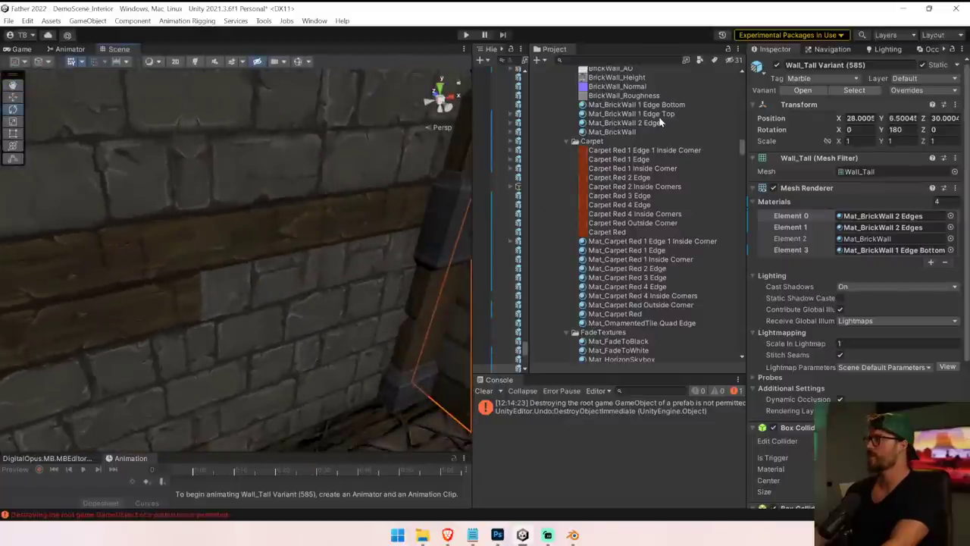
# Set Element 3 of the tall wall to Mat_BrickWall 2 Edges and continue applying that material to the brick walls beside the barred opening.
pyautogui.press('f')
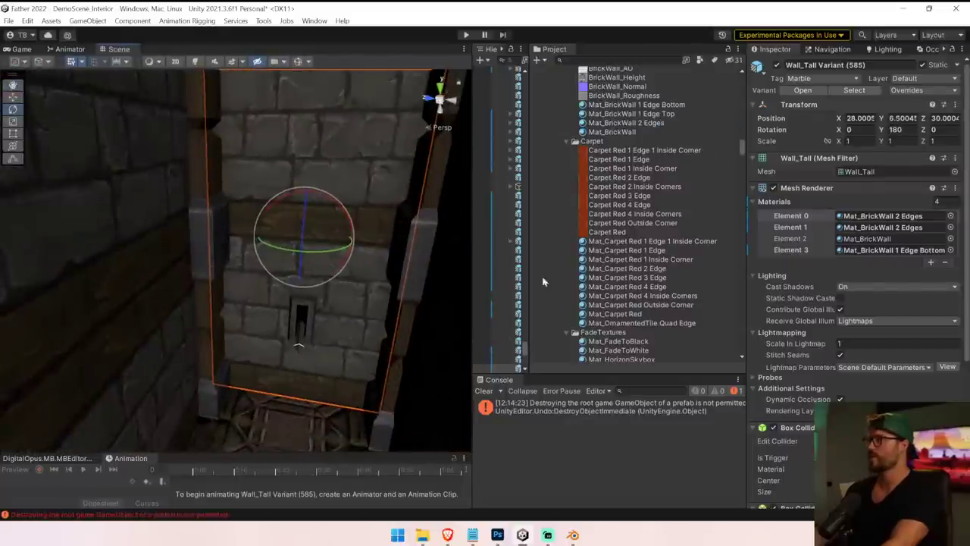
pyautogui.moveTo(348, 317); pyautogui.dragTo(663, 245, button='right')
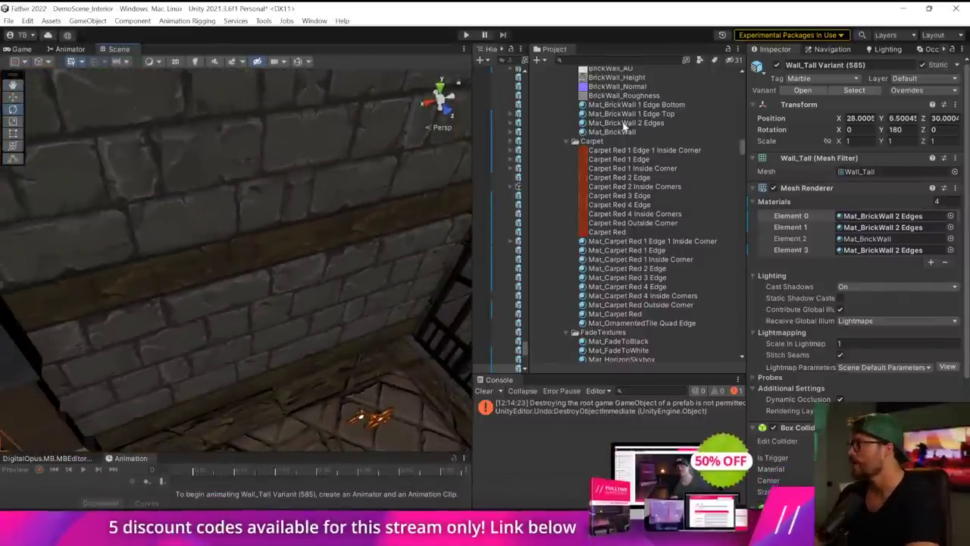
pyautogui.moveTo(206, 329); pyautogui.dragTo(839, 354, button='right')
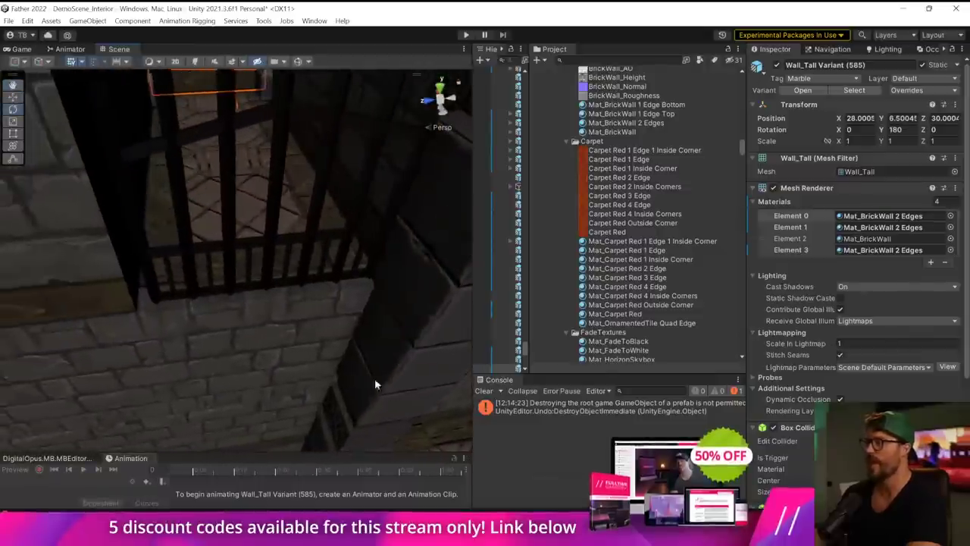
pyautogui.moveTo(374, 378); pyautogui.dragTo(235, 322, button='right')
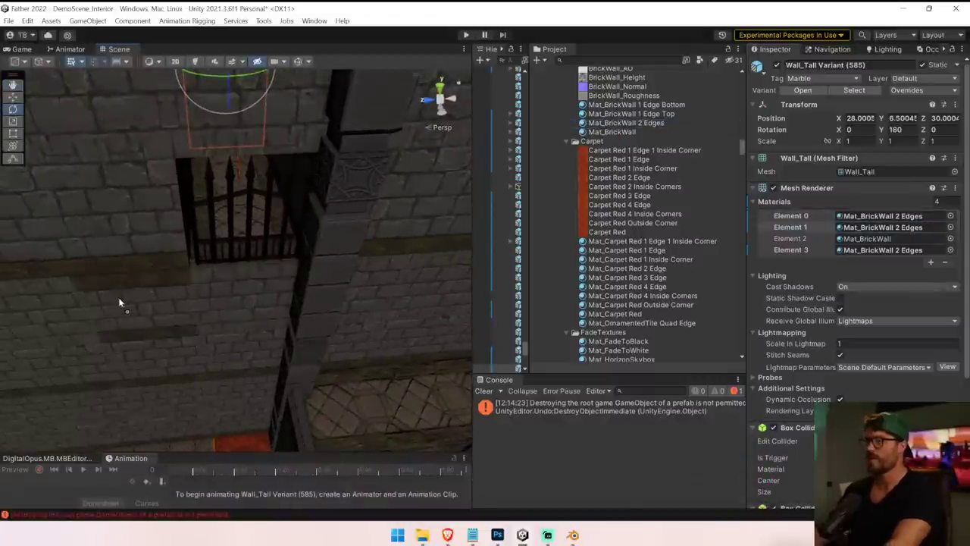
pyautogui.moveTo(245, 269); pyautogui.dragTo(212, 218, button='right')
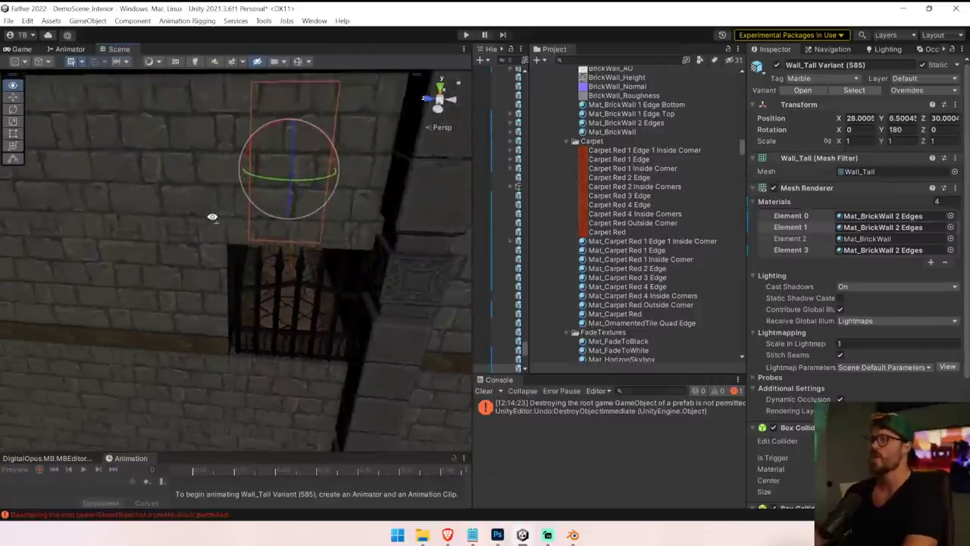
# Select the brick wall above the small drop gate and locate its Element 0 material in the project.
pyautogui.click(291, 340)
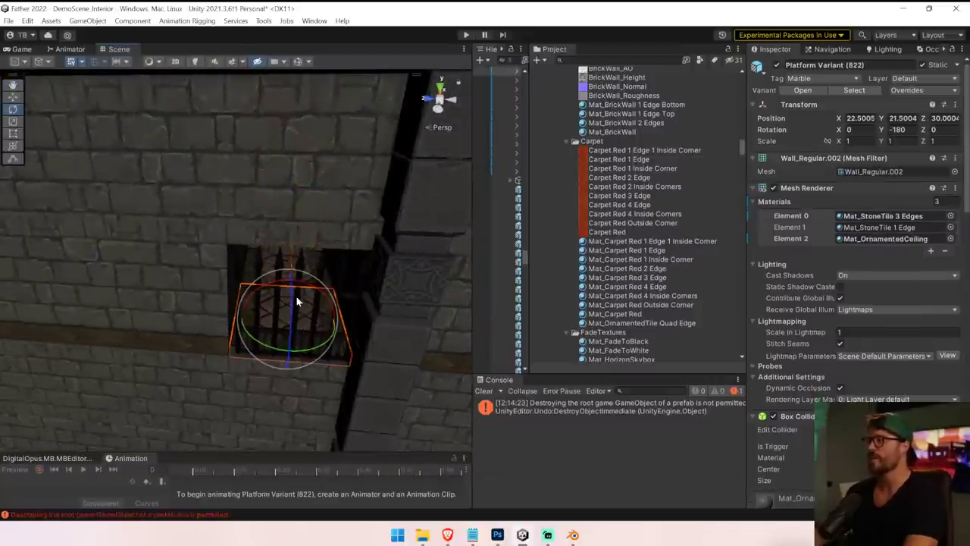
pyautogui.click(13, 97)
pyautogui.click(299, 334)
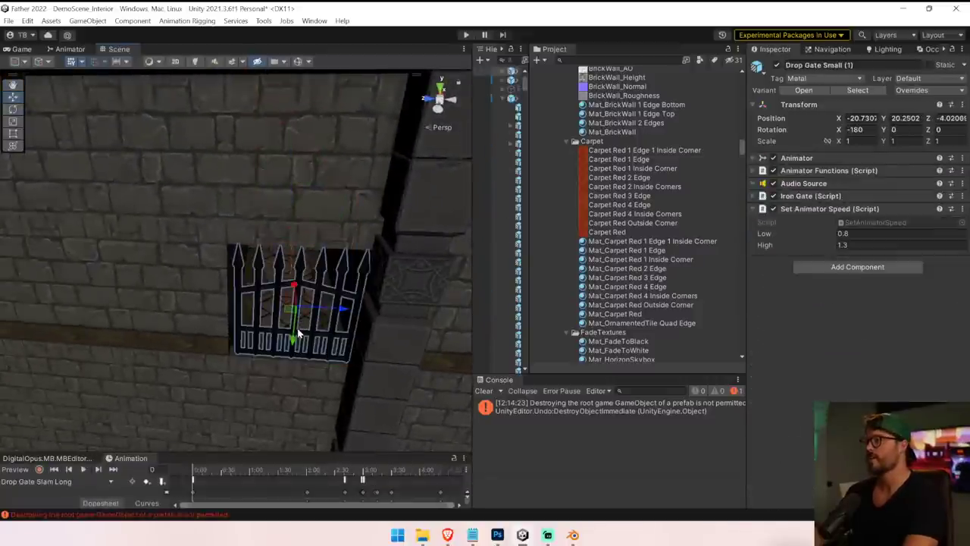
pyautogui.moveTo(334, 299)
pyautogui.mouseDown(button='right')
pyautogui.moveTo(351, 275)
pyautogui.moveTo(331, 280)
pyautogui.mouseUp(button='right')
pyautogui.press('s')
pyautogui.press('w')
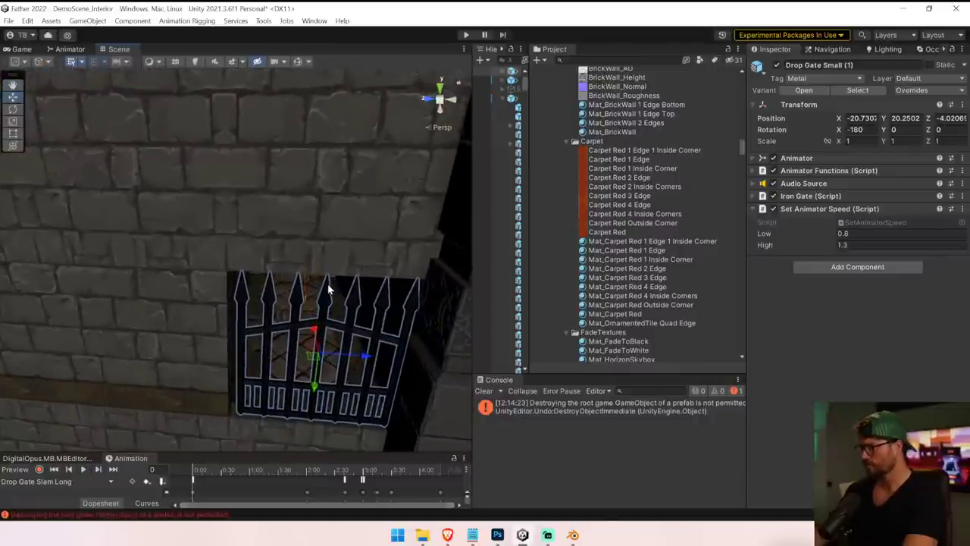
pyautogui.click(276, 264)
pyautogui.keyDown('alt'); pyautogui.moveTo(275, 265); pyautogui.dragTo(232, 359); pyautogui.keyUp('alt')
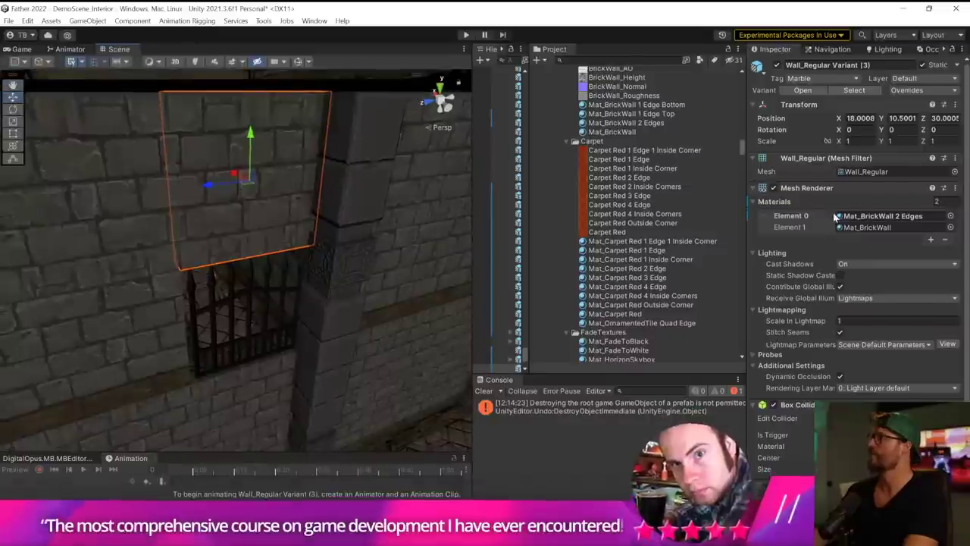
pyautogui.click(837, 217)
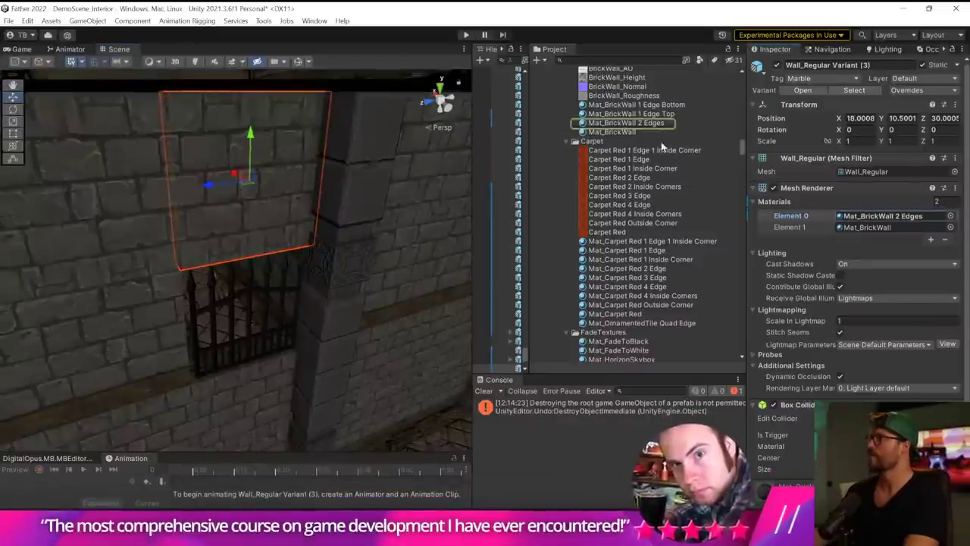
pyautogui.scroll(3, 666, 153)
# Play-test the scene, walking past the reworked brick walls and through the corridors to the locked red-carpet door.
pyautogui.keyDown('alt'); pyautogui.moveTo(284, 318); pyautogui.dragTo(258, 123); pyautogui.keyUp('alt')
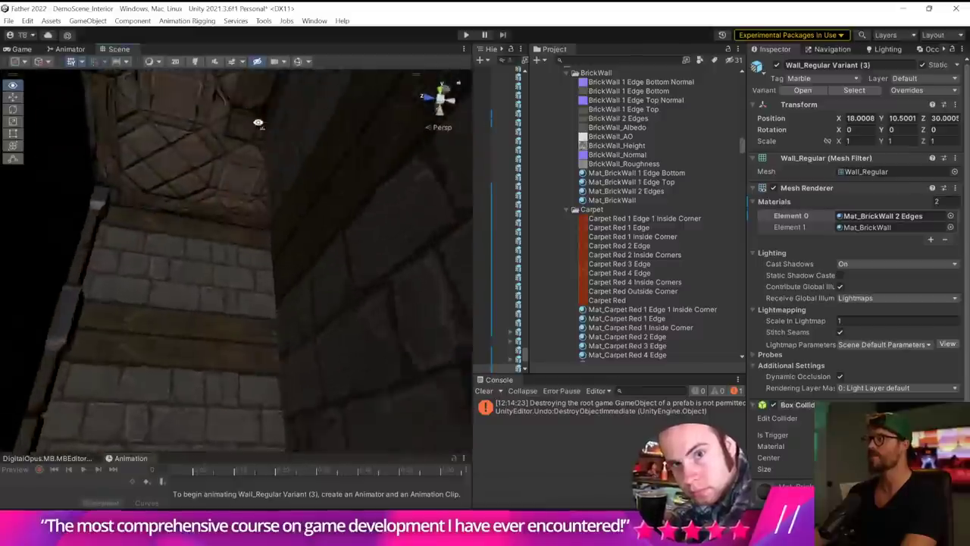
pyautogui.moveTo(257, 123); pyautogui.dragTo(916, 251, button='right')
pyautogui.press('w')
pyautogui.press('s')
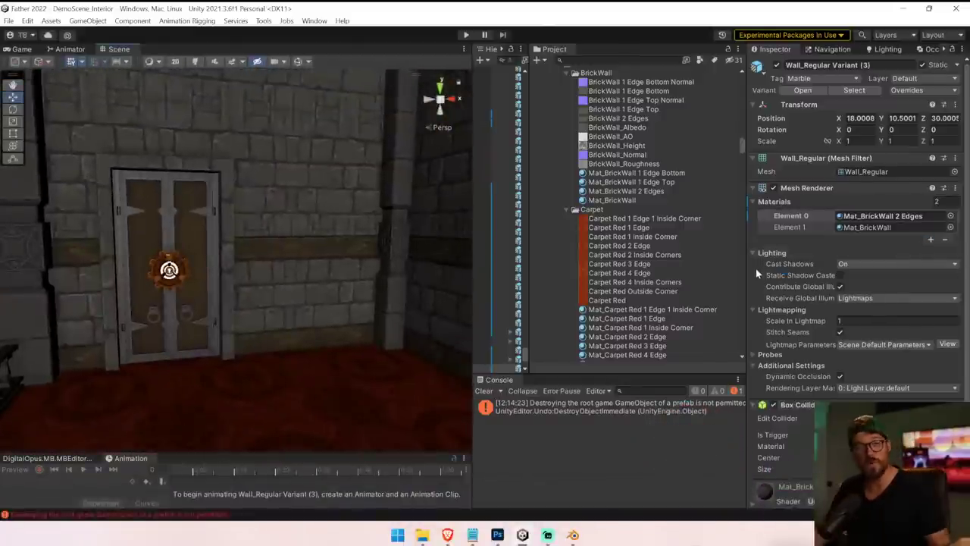
pyautogui.click(467, 35)
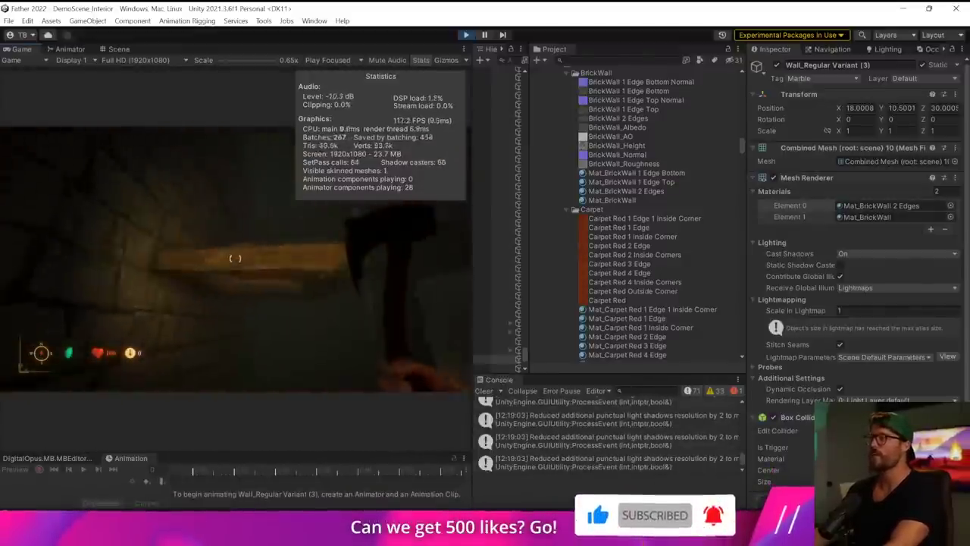
pyautogui.press('w')
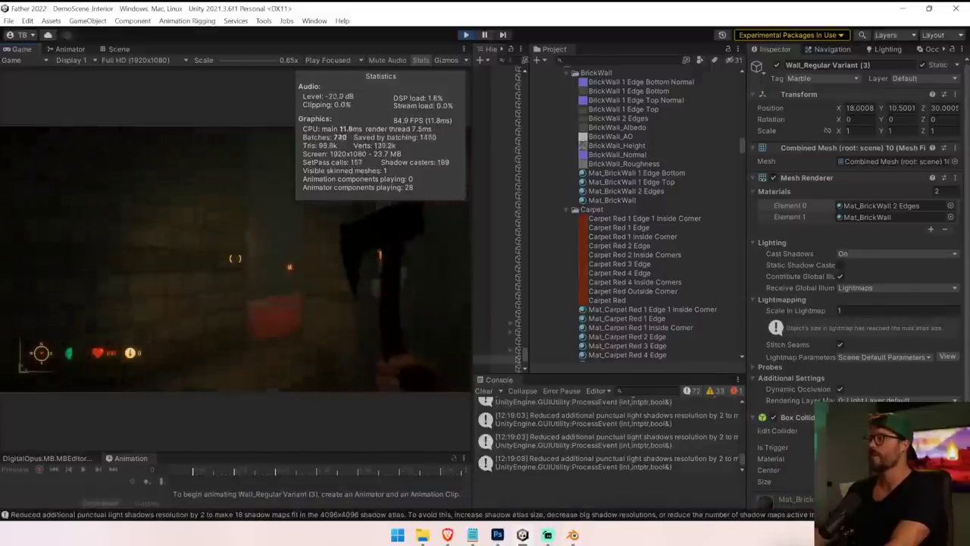
pyautogui.press('w')
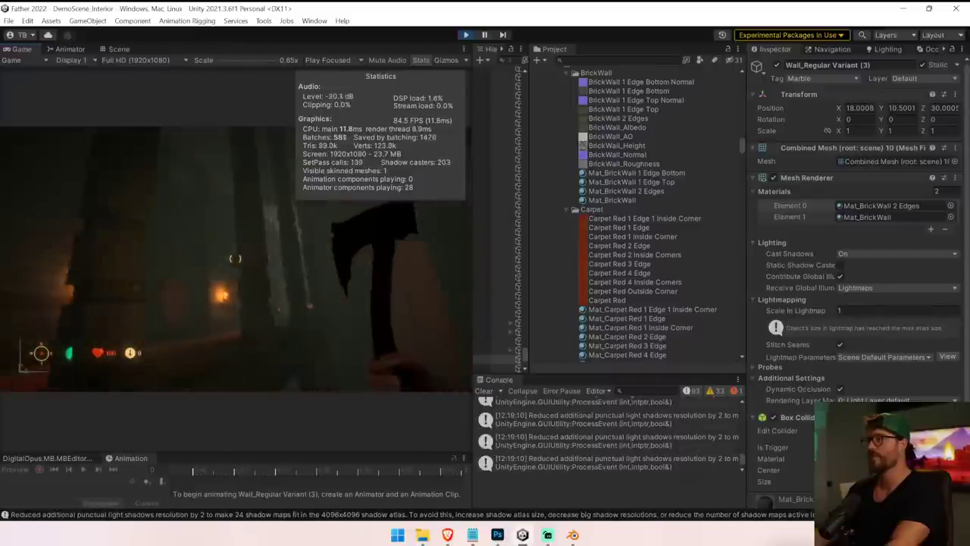
pyautogui.press('w')
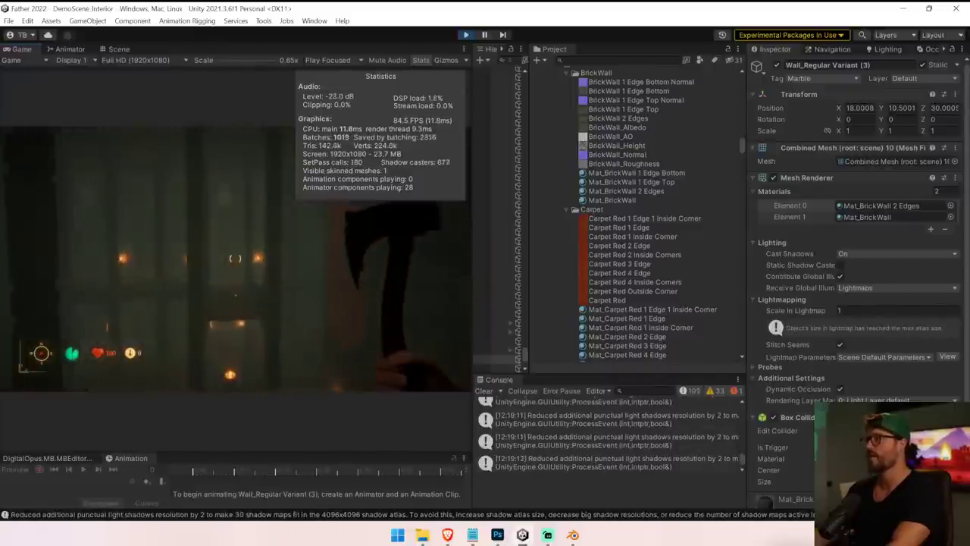
pyautogui.press('w')
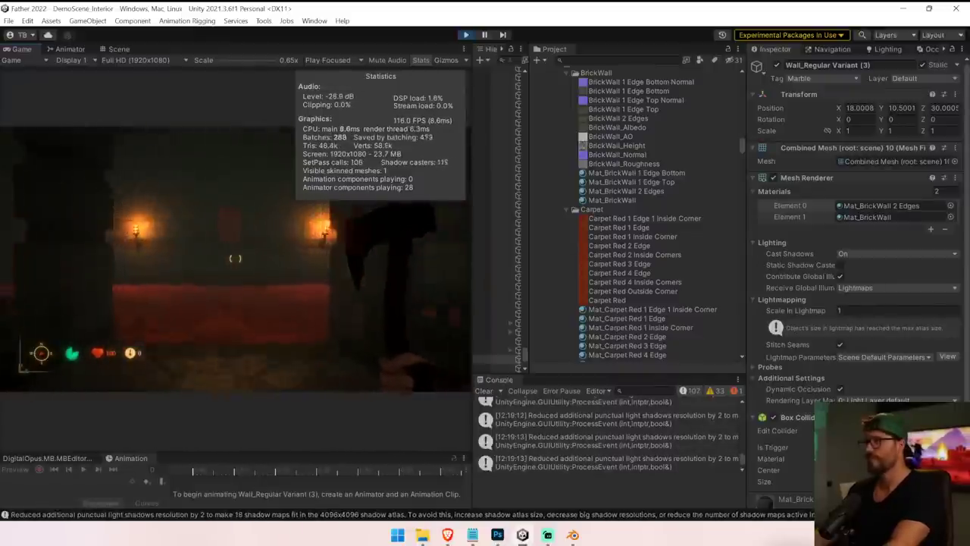
pyautogui.press('w')
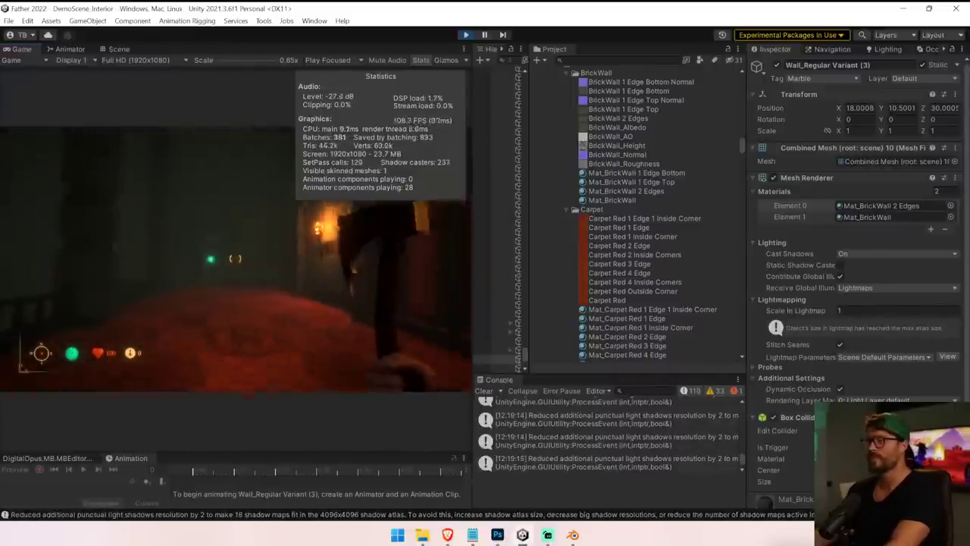
pyautogui.press('w')
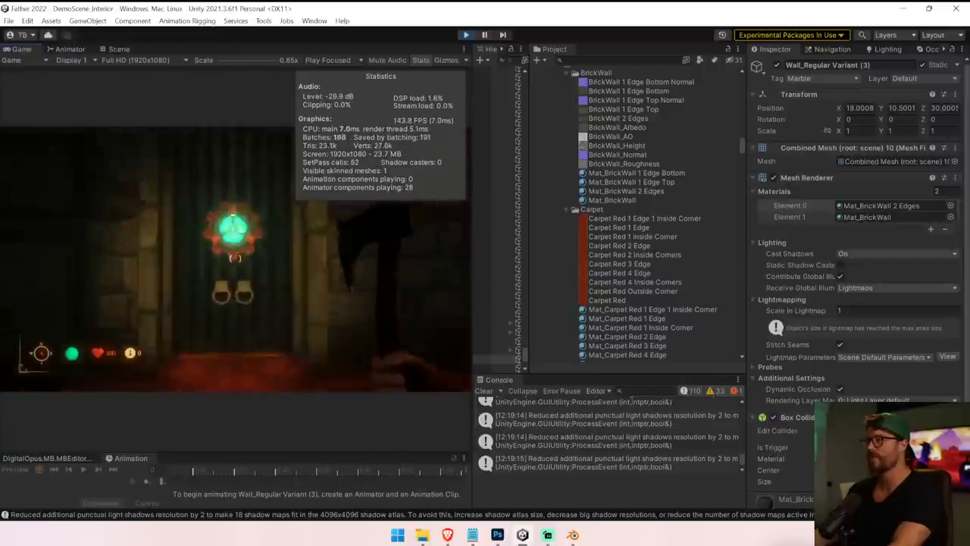
# Pause the running game and widen the Hierarchy beside a narrower scene view.
pyautogui.hotkey('ctrl', 'shift', 'p')
pyautogui.click(177, 261)
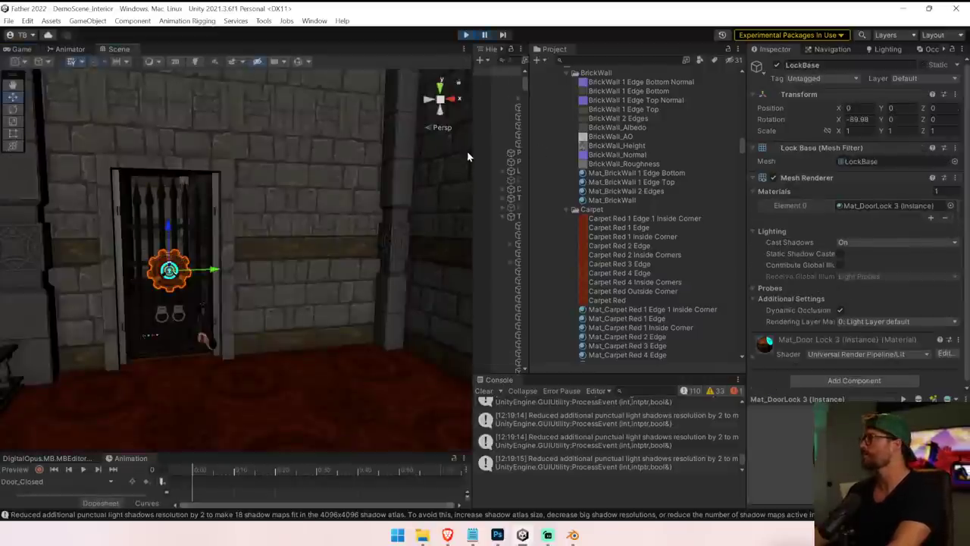
pyautogui.click(302, 158)
pyautogui.moveTo(472, 135); pyautogui.dragTo(289, 155)
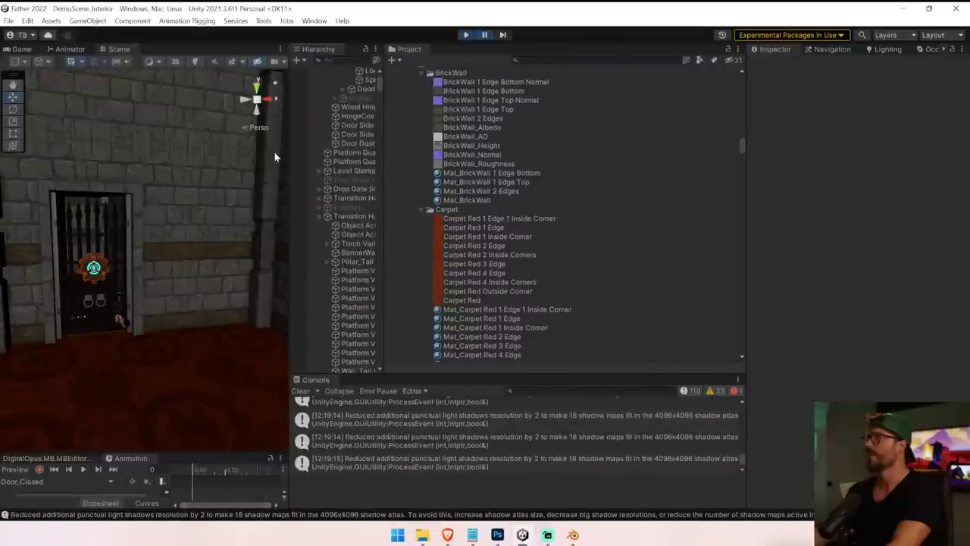
# Select the parent Door object of the locked gate, set its Key to No Key and turn off Locked.
pyautogui.click(115, 218)
pyautogui.click(91, 272)
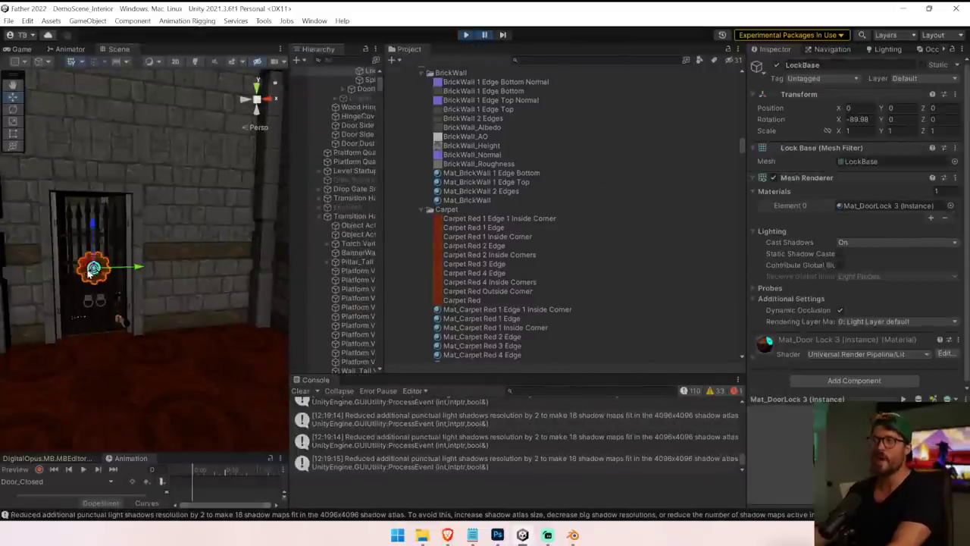
pyautogui.click(91, 215)
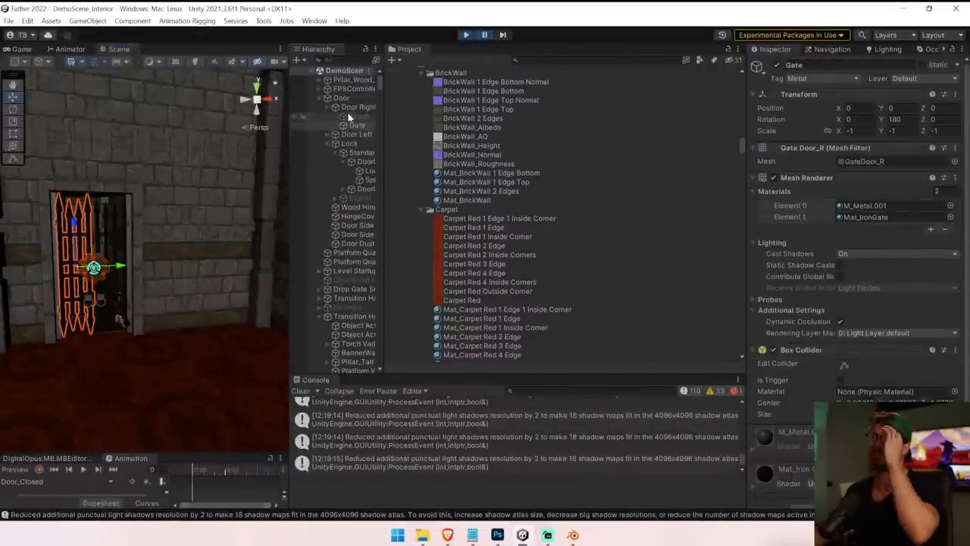
pyautogui.click(342, 97)
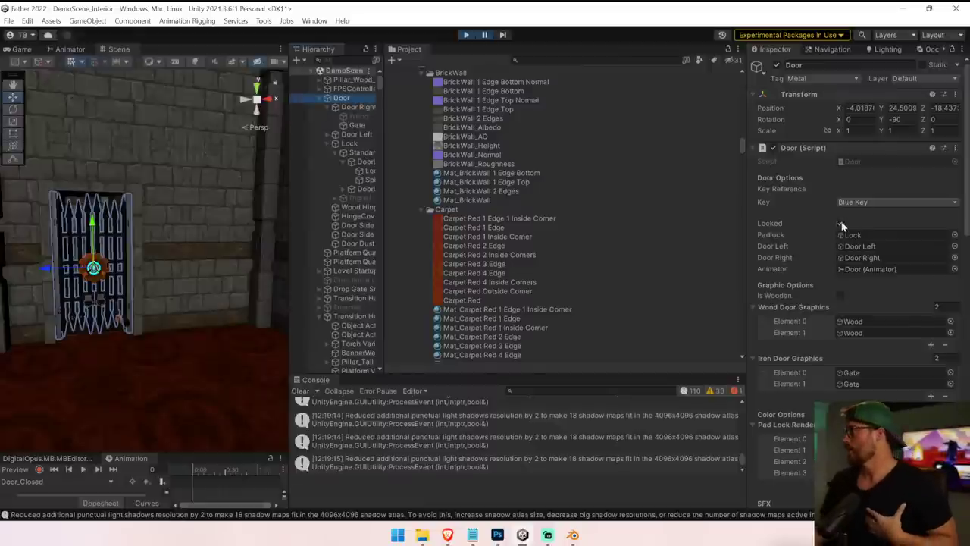
pyautogui.click(895, 202)
pyautogui.click(872, 220)
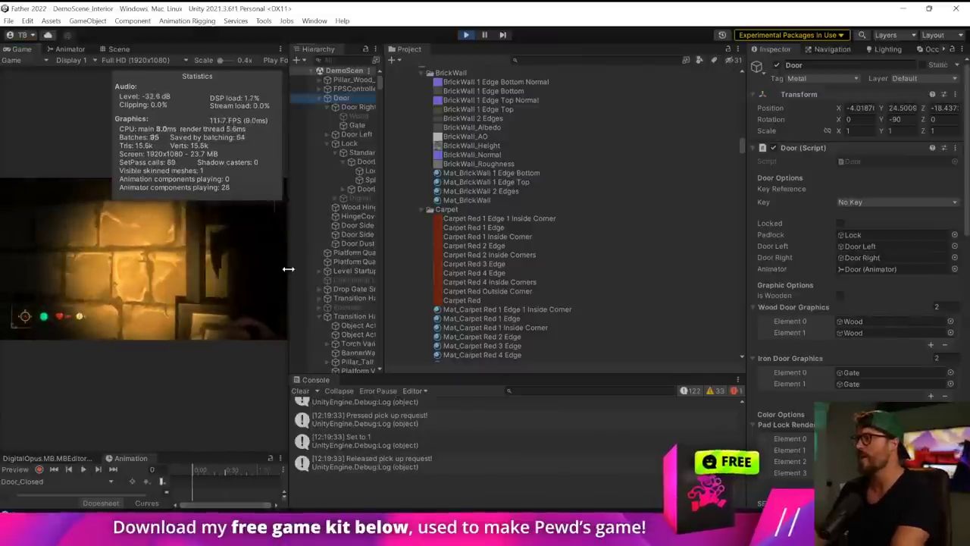
# Enlarge the game view and play-test the level, walking down the brick corridor and through the barred gate into the torch-lit hall.
pyautogui.moveTo(291, 268); pyautogui.dragTo(674, 268)
pyautogui.press('w')
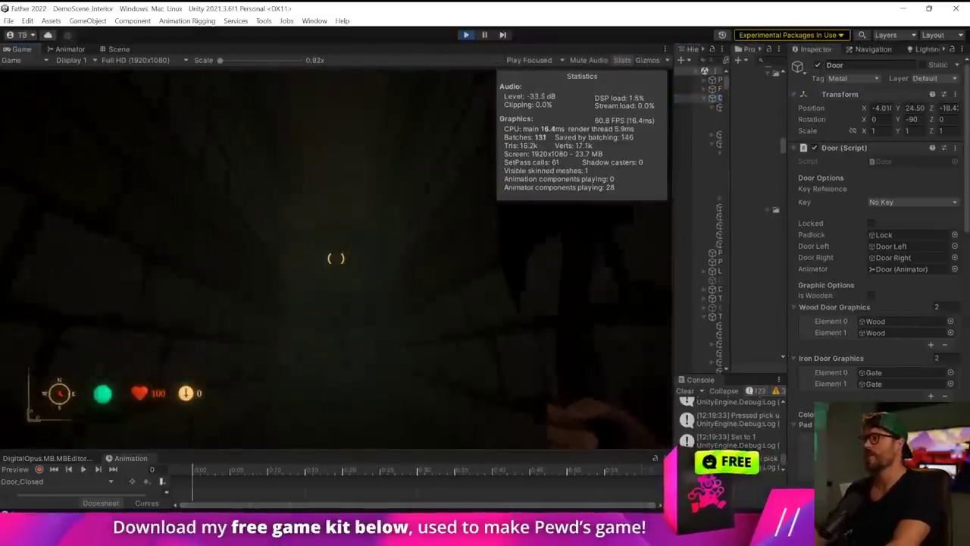
pyautogui.press('w')
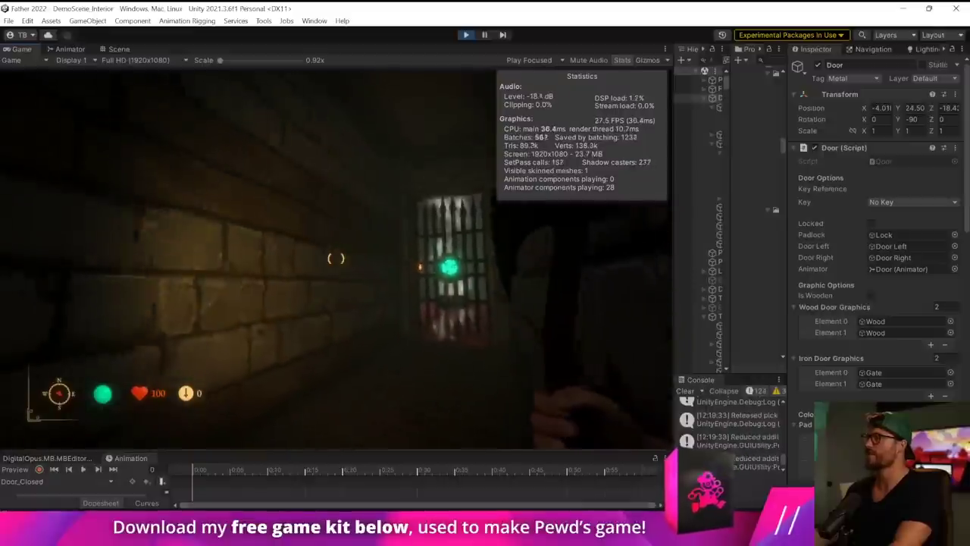
pyautogui.press('w')
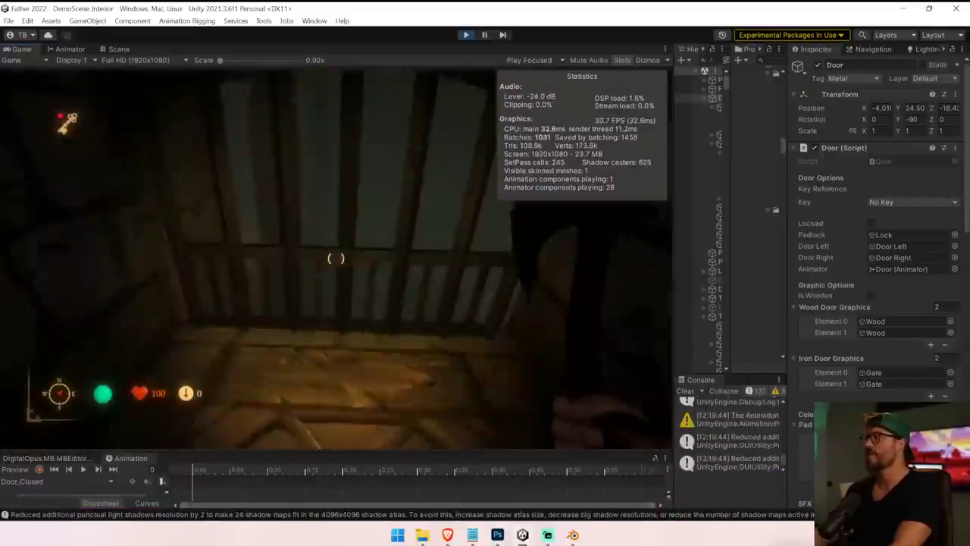
pyautogui.press('w')
pyautogui.press('e')
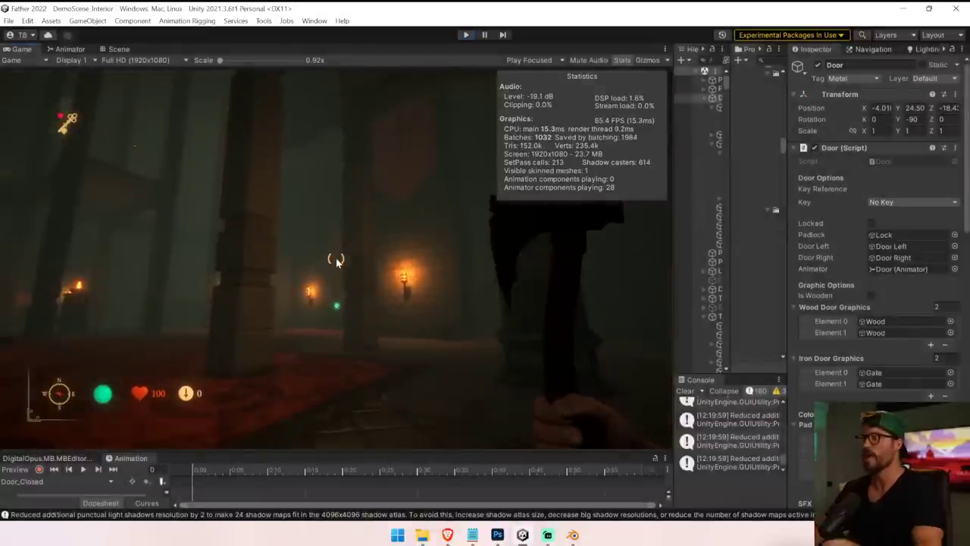
# Stop the running game, widen the Hierarchy and Project area beside the scene view and clear the console log.
pyautogui.hotkey('ctrl', 'p')
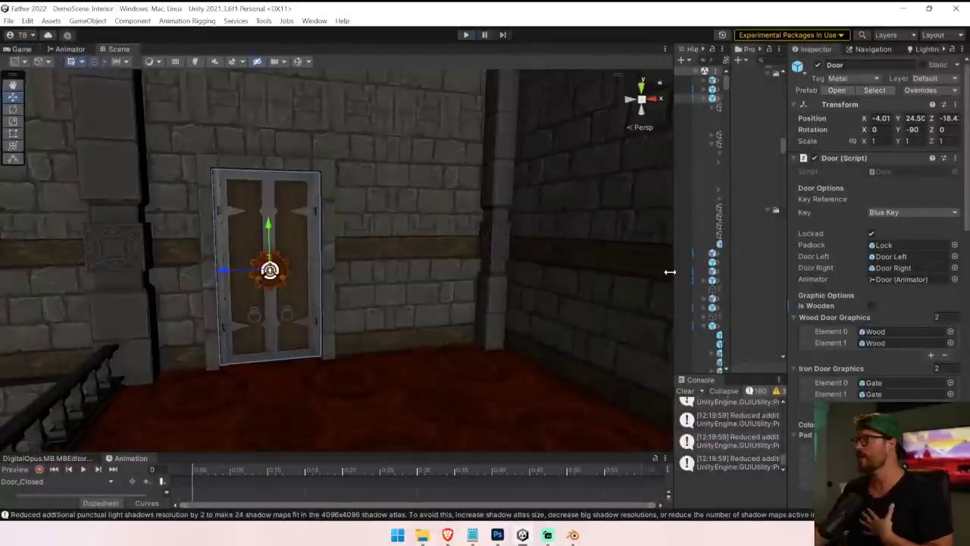
pyautogui.moveTo(670, 271); pyautogui.dragTo(530, 273)
pyautogui.click(539, 391)
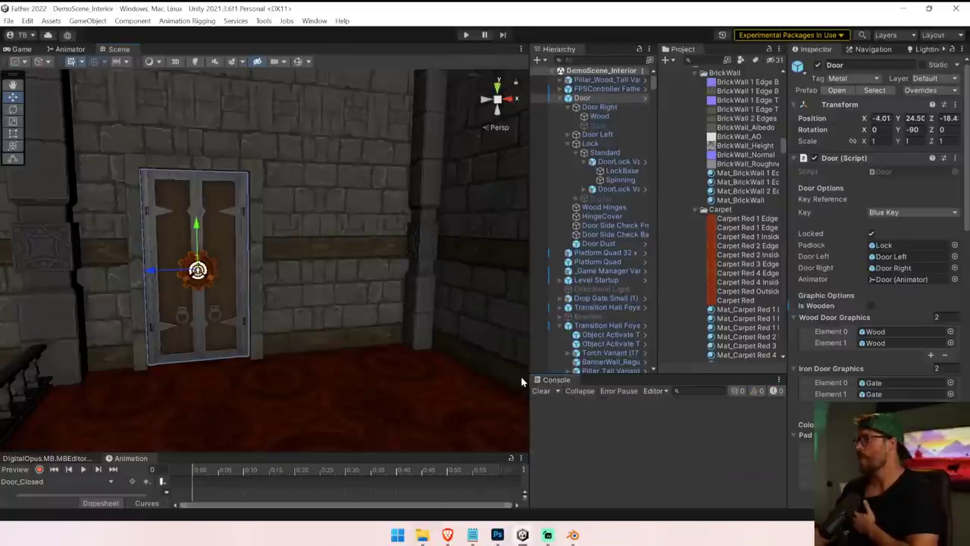
# Frame the locked Door in the red-carpet room and set its Key to No Key.
pyautogui.moveTo(344, 244); pyautogui.dragTo(288, 141, button='right')
pyautogui.moveTo(309, 286); pyautogui.dragTo(375, 148, button='right')
pyautogui.moveTo(634, 117); pyautogui.dragTo(447, 135, button='right')
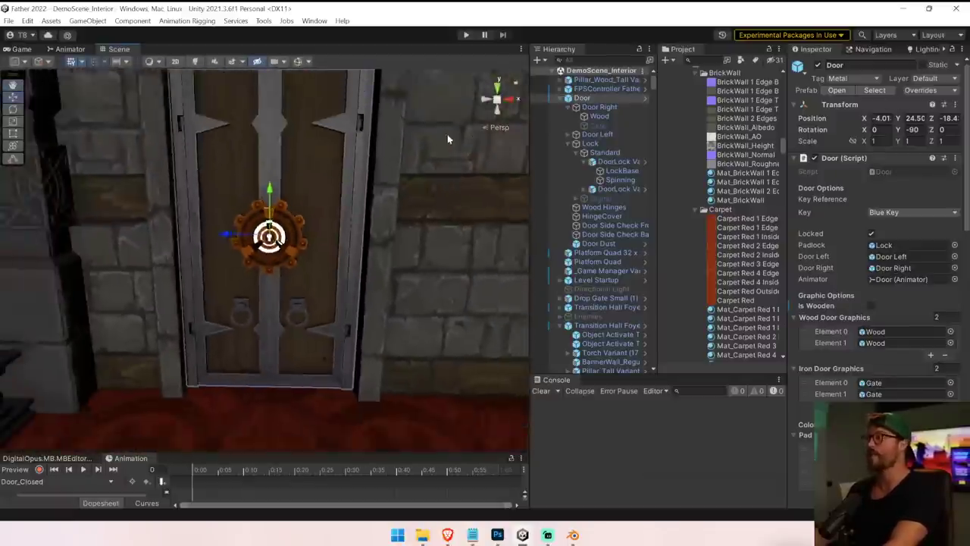
pyautogui.click(896, 215)
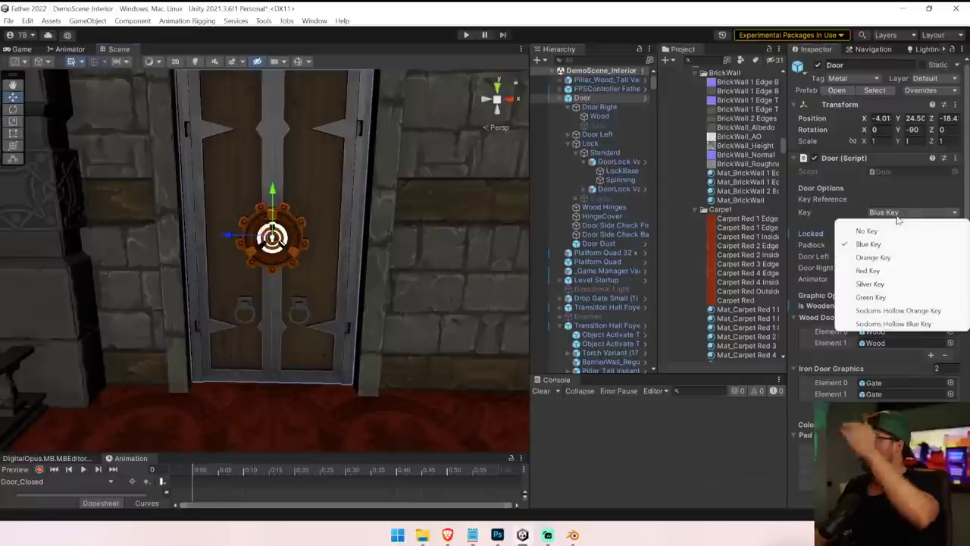
pyautogui.click(899, 231)
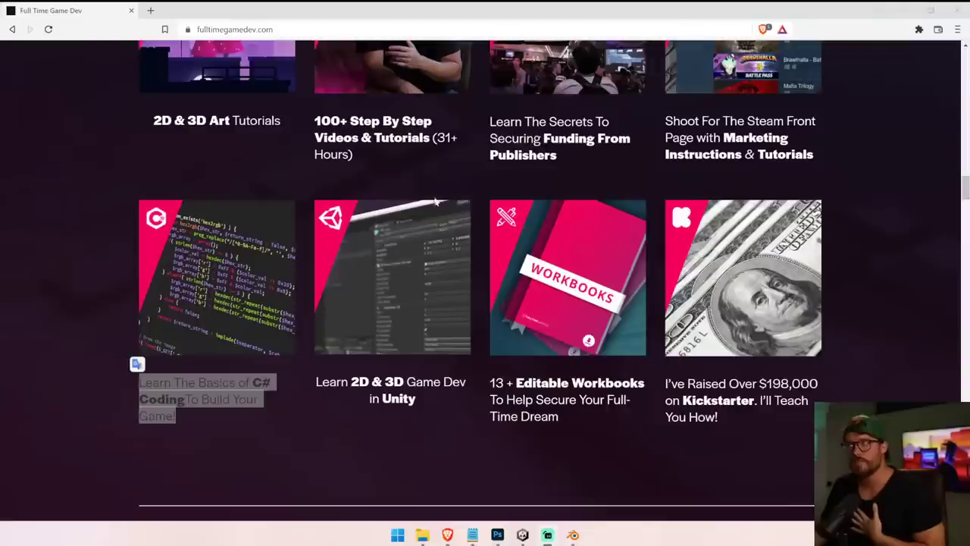
# Switch to the Full Time Game Dev website in the Brave browser and look through its Reviews page.
pyautogui.scroll(15, 436, 201)
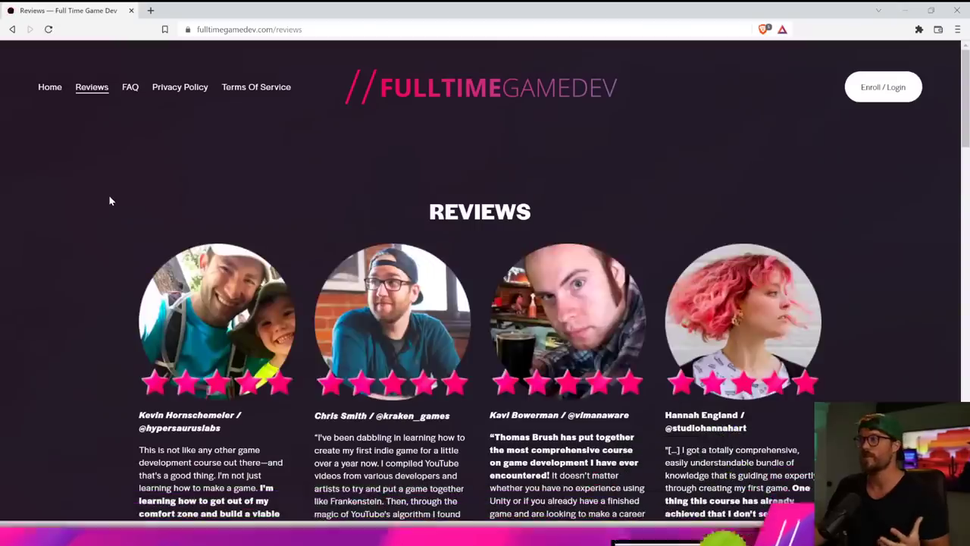
pyautogui.scroll(-6, 108, 199)
pyautogui.scroll(-7, 109, 203)
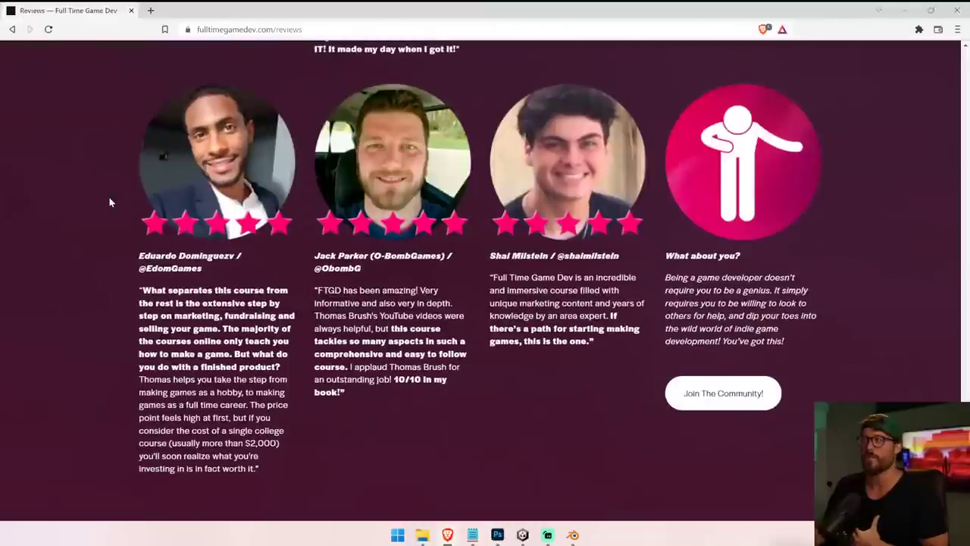
pyautogui.scroll(-1, 110, 202)
pyautogui.scroll(15, 109, 202)
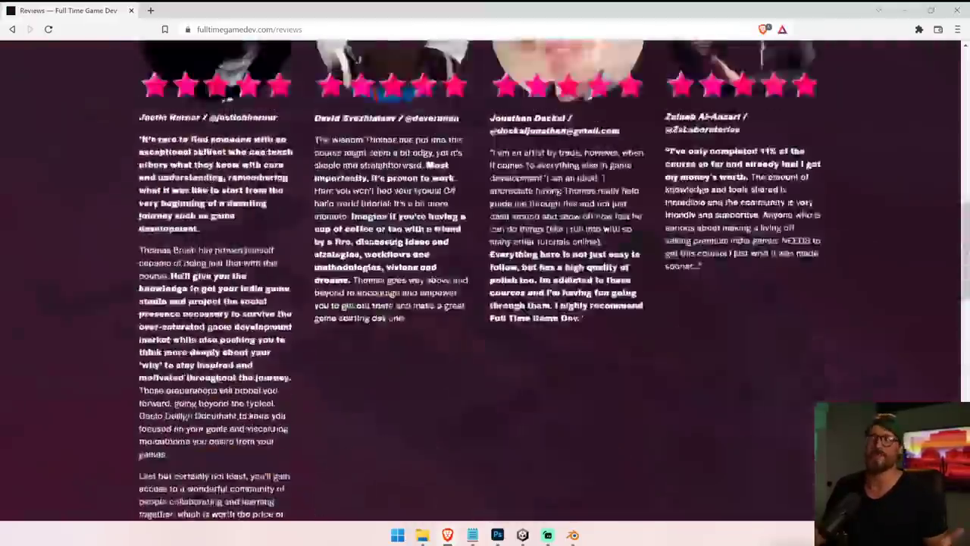
# Return to the website's home page and look through its intro video, free training offer and the instructor's background.
pyautogui.click(46, 92)
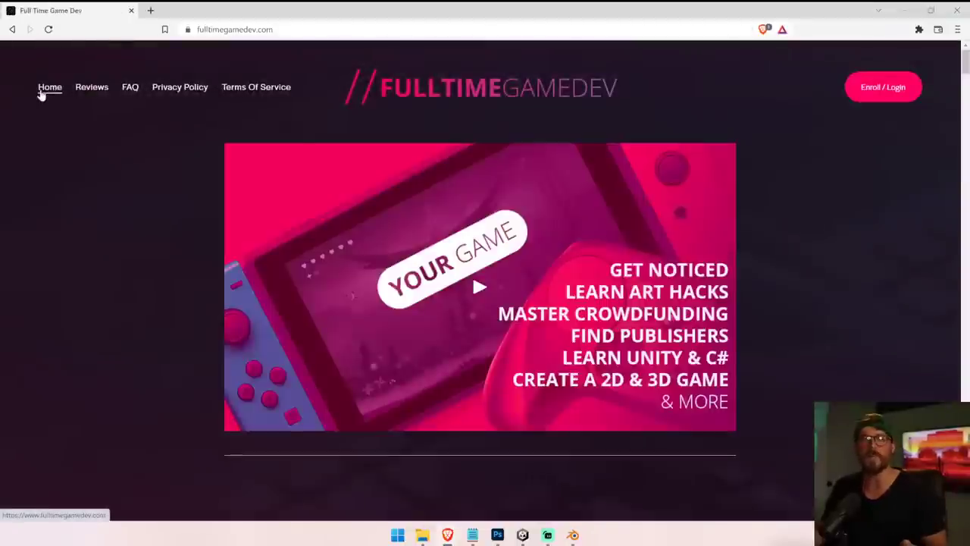
pyautogui.scroll(-7, 182, 202)
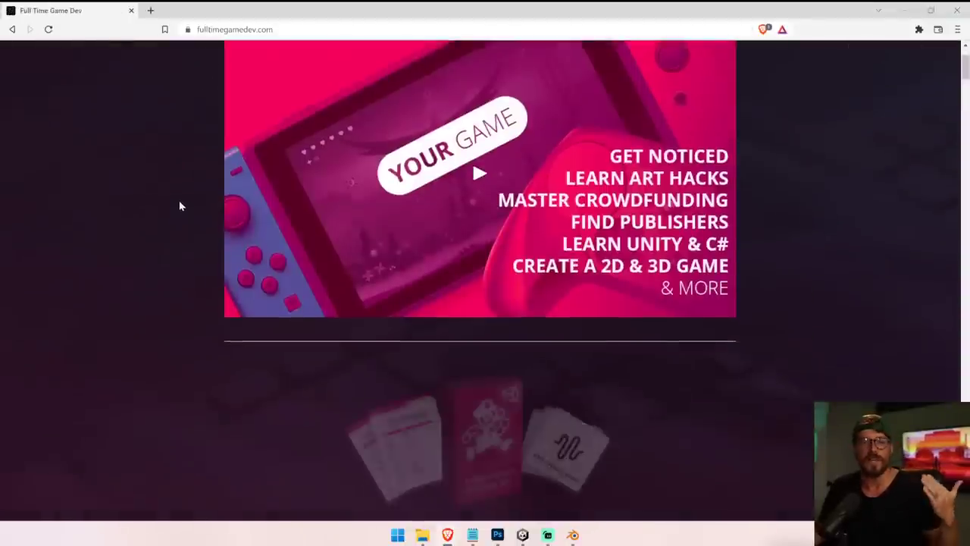
pyautogui.scroll(-4, 177, 212)
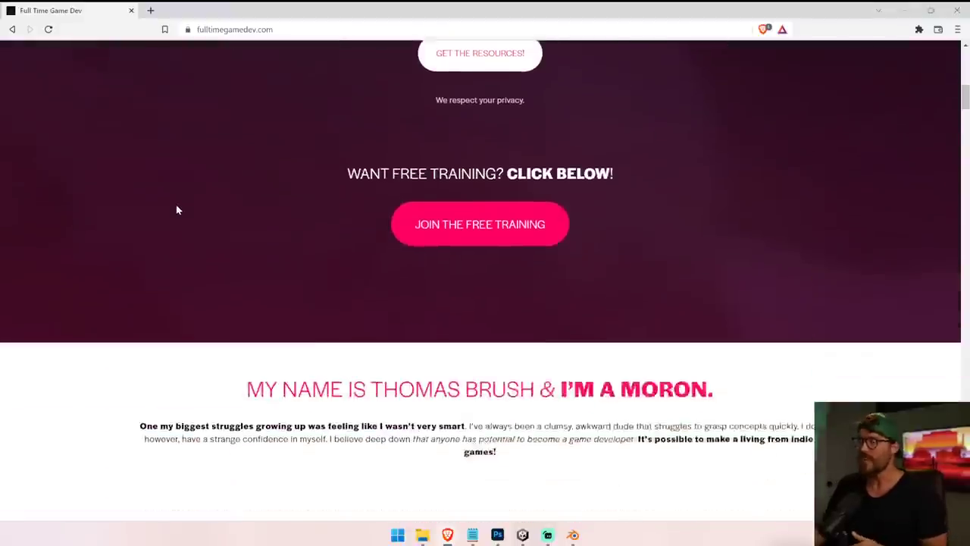
pyautogui.scroll(-2, 177, 198)
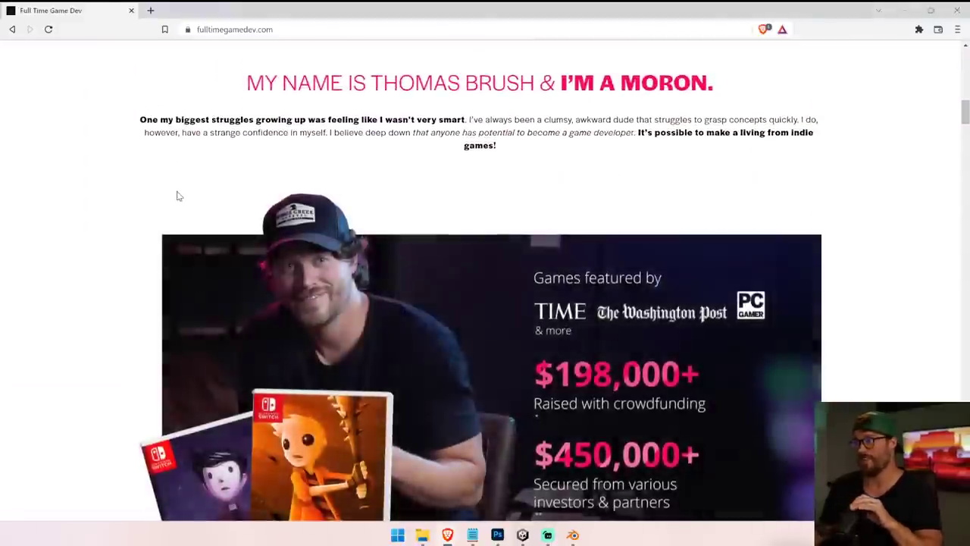
pyautogui.scroll(-9, 167, 190)
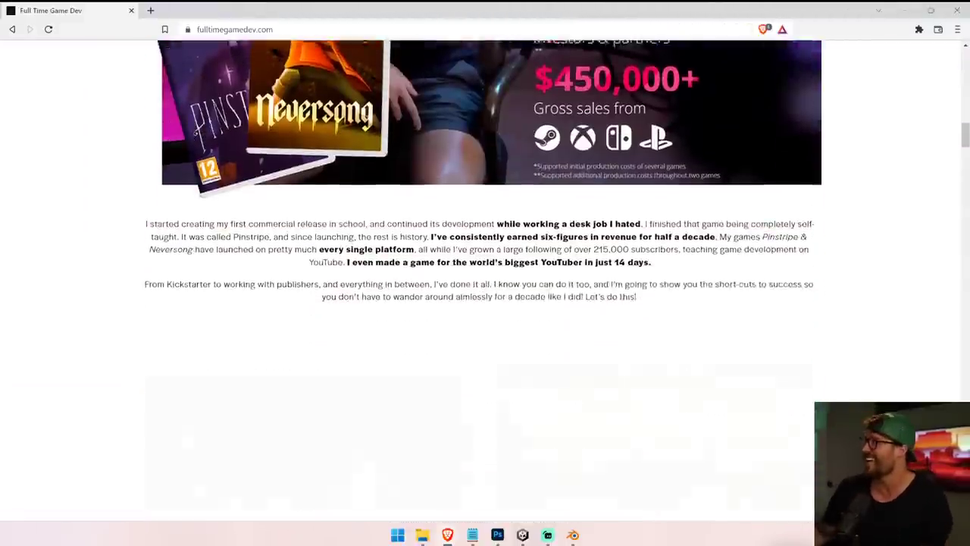
# Examine the "What's Inside Full Time Game Dev" section and its cards on art, coding, Unity, publishers and marketing.
pyautogui.scroll(-5, 144, 193)
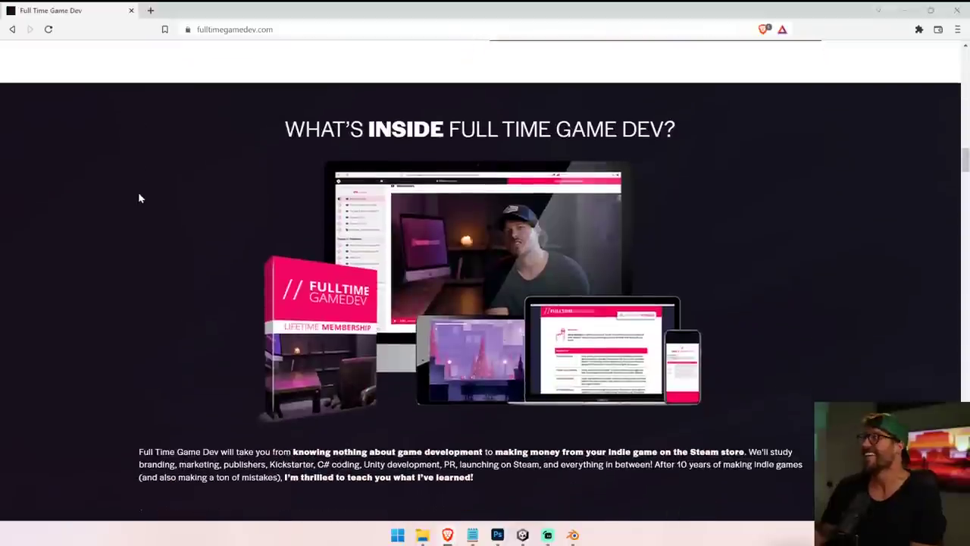
pyautogui.scroll(-3, 139, 198)
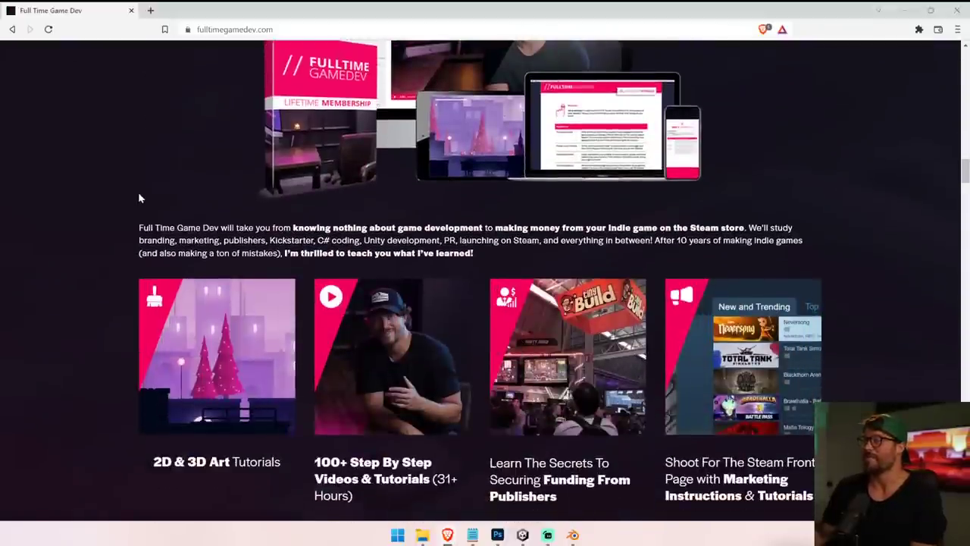
pyautogui.scroll(-1, 139, 198)
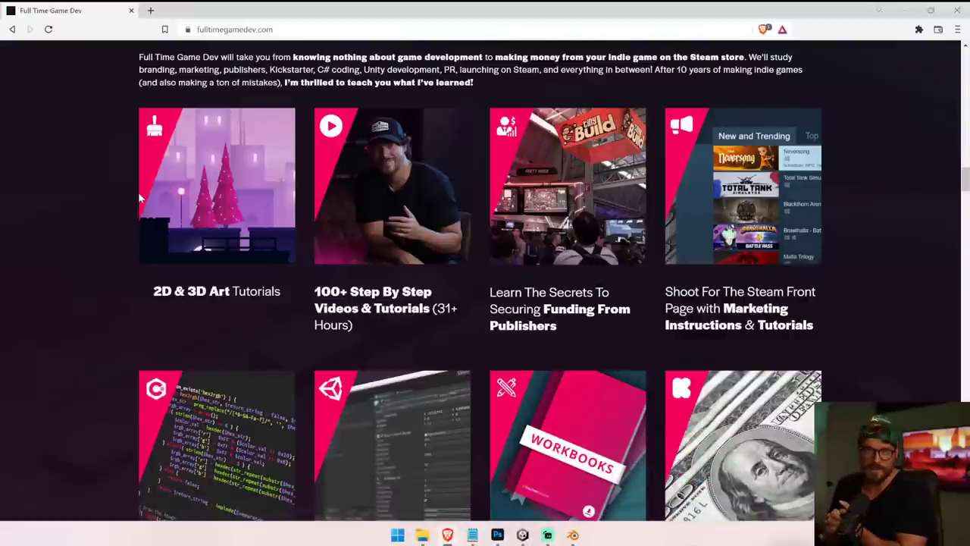
pyautogui.scroll(-1, 176, 240)
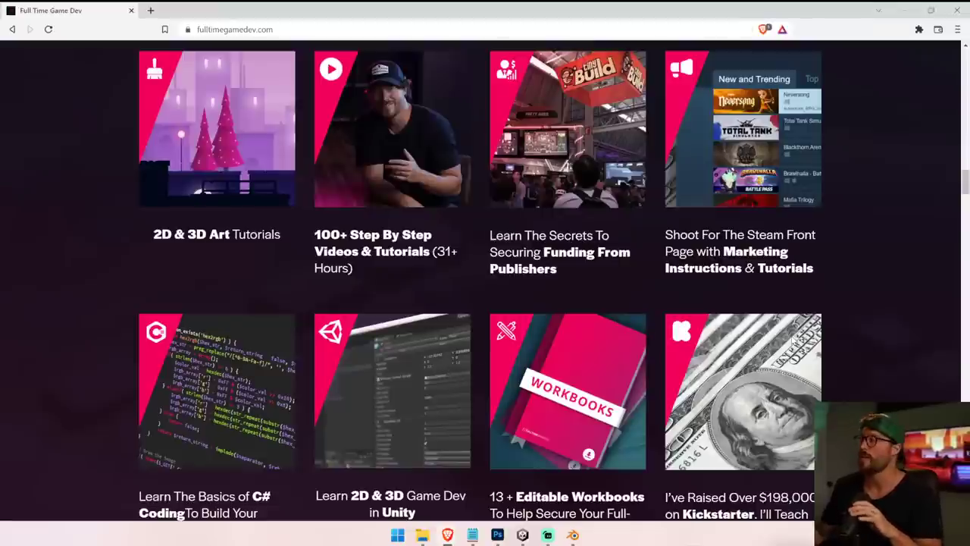
pyautogui.scroll(3, 900, 297)
pyautogui.scroll(-4, 899, 297)
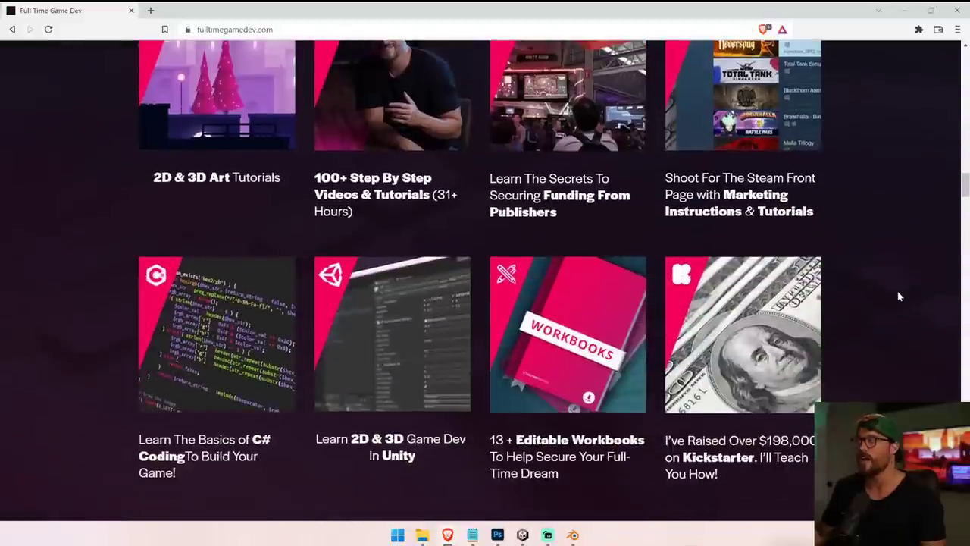
pyautogui.moveTo(965, 192); pyautogui.dragTo(966, 186)
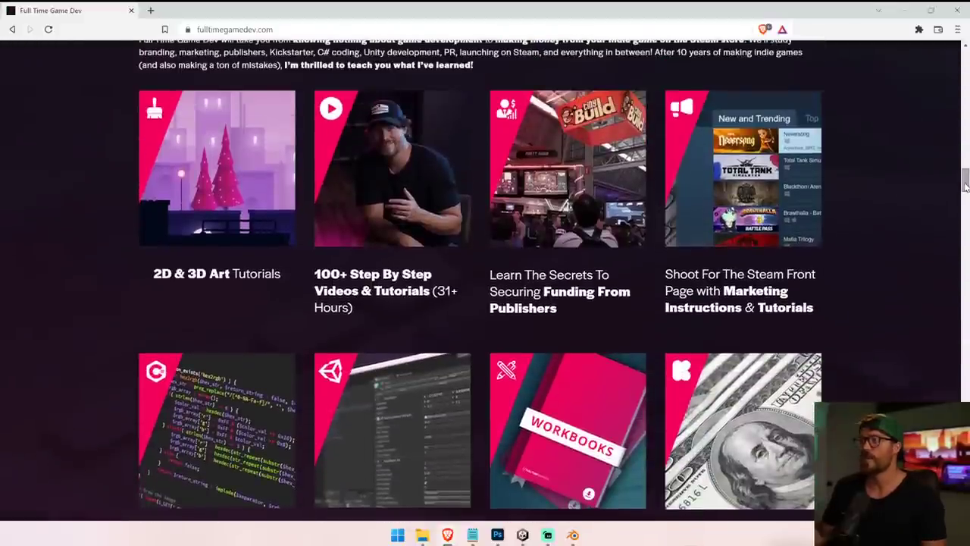